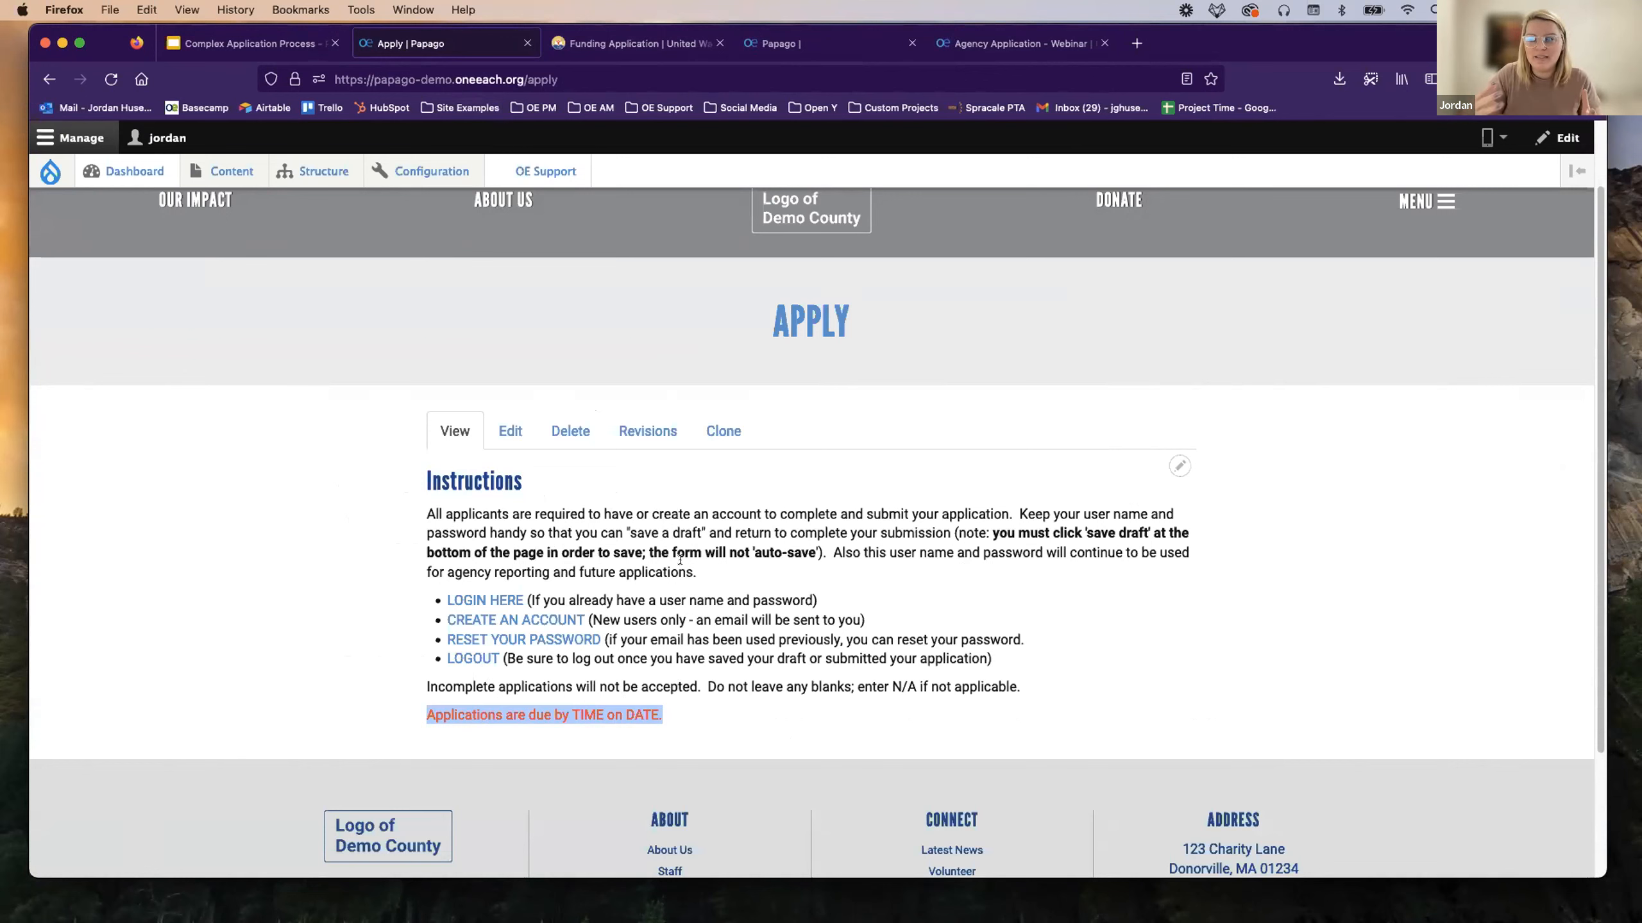
Examine the United Way of Henderson County Funding Application page, from its instructions through the selection criteria and allocation process.
{"action": "left_click", "coordinate": [618, 43]}
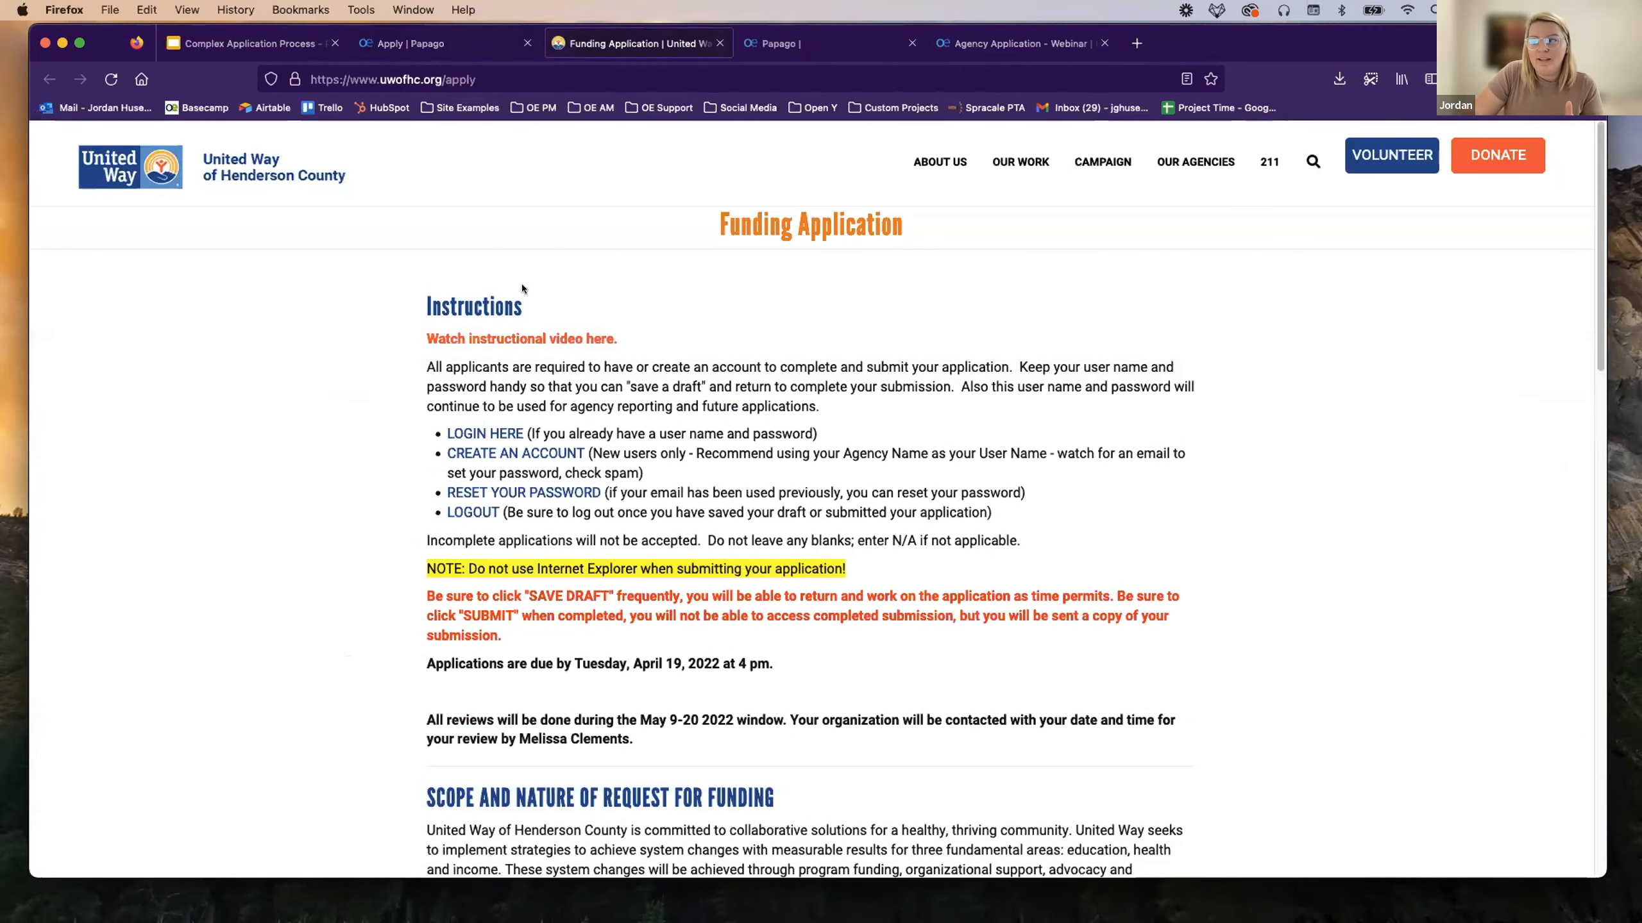
{"action": "scroll", "coordinate": [689, 493], "scroll_direction": "down", "scroll_amount": 5}
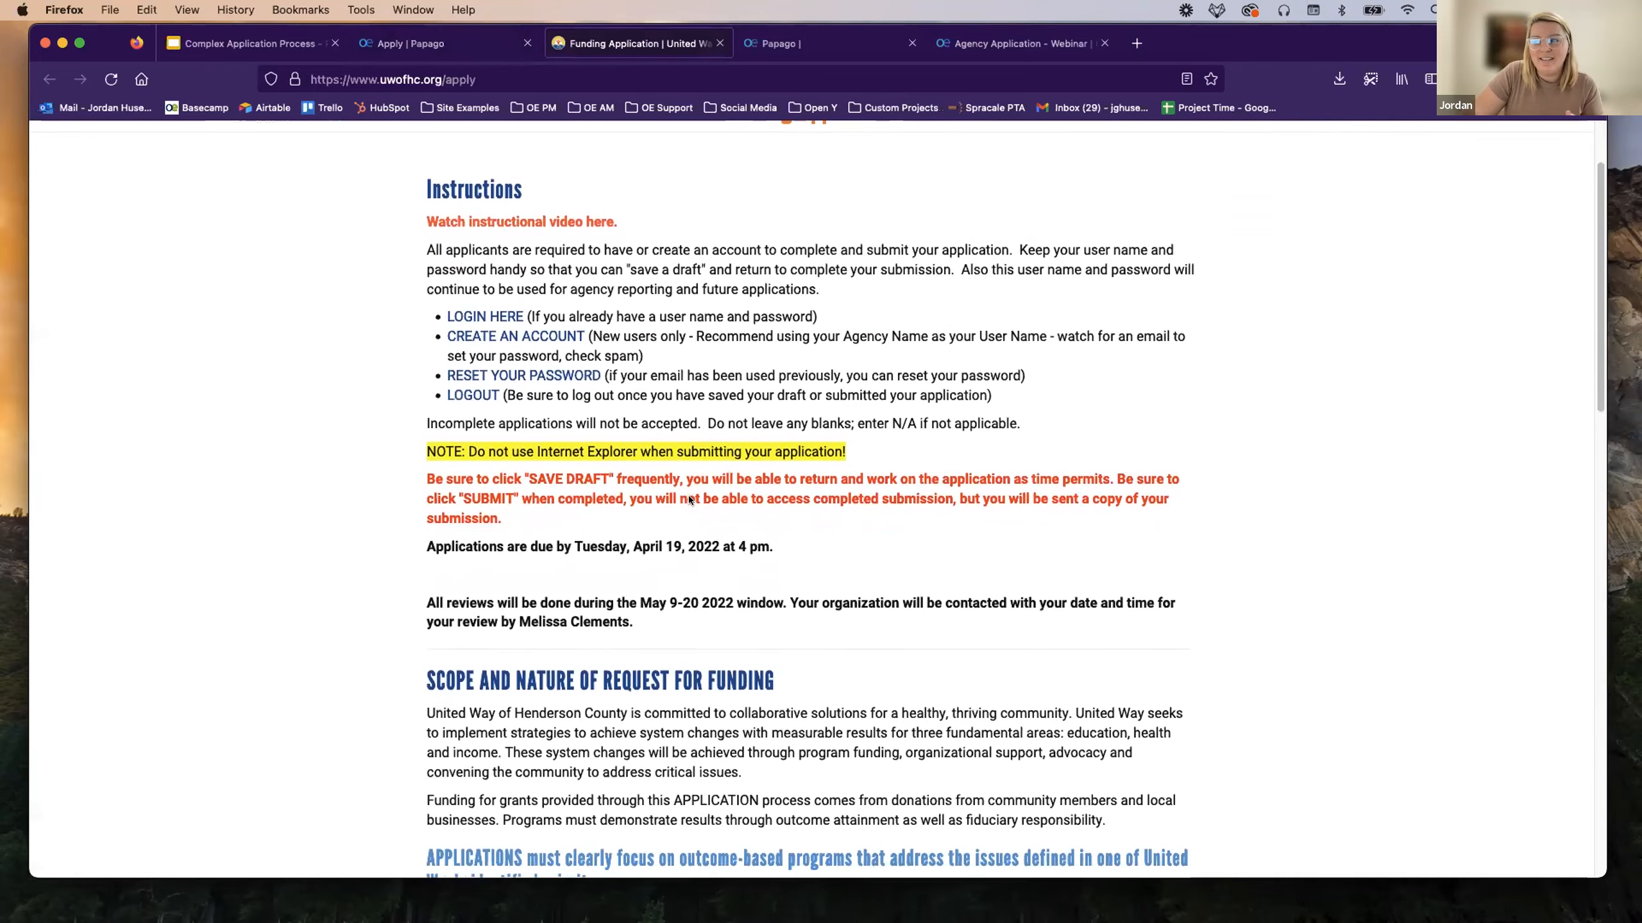
{"action": "scroll", "coordinate": [690, 499], "scroll_direction": "down", "scroll_amount": 5}
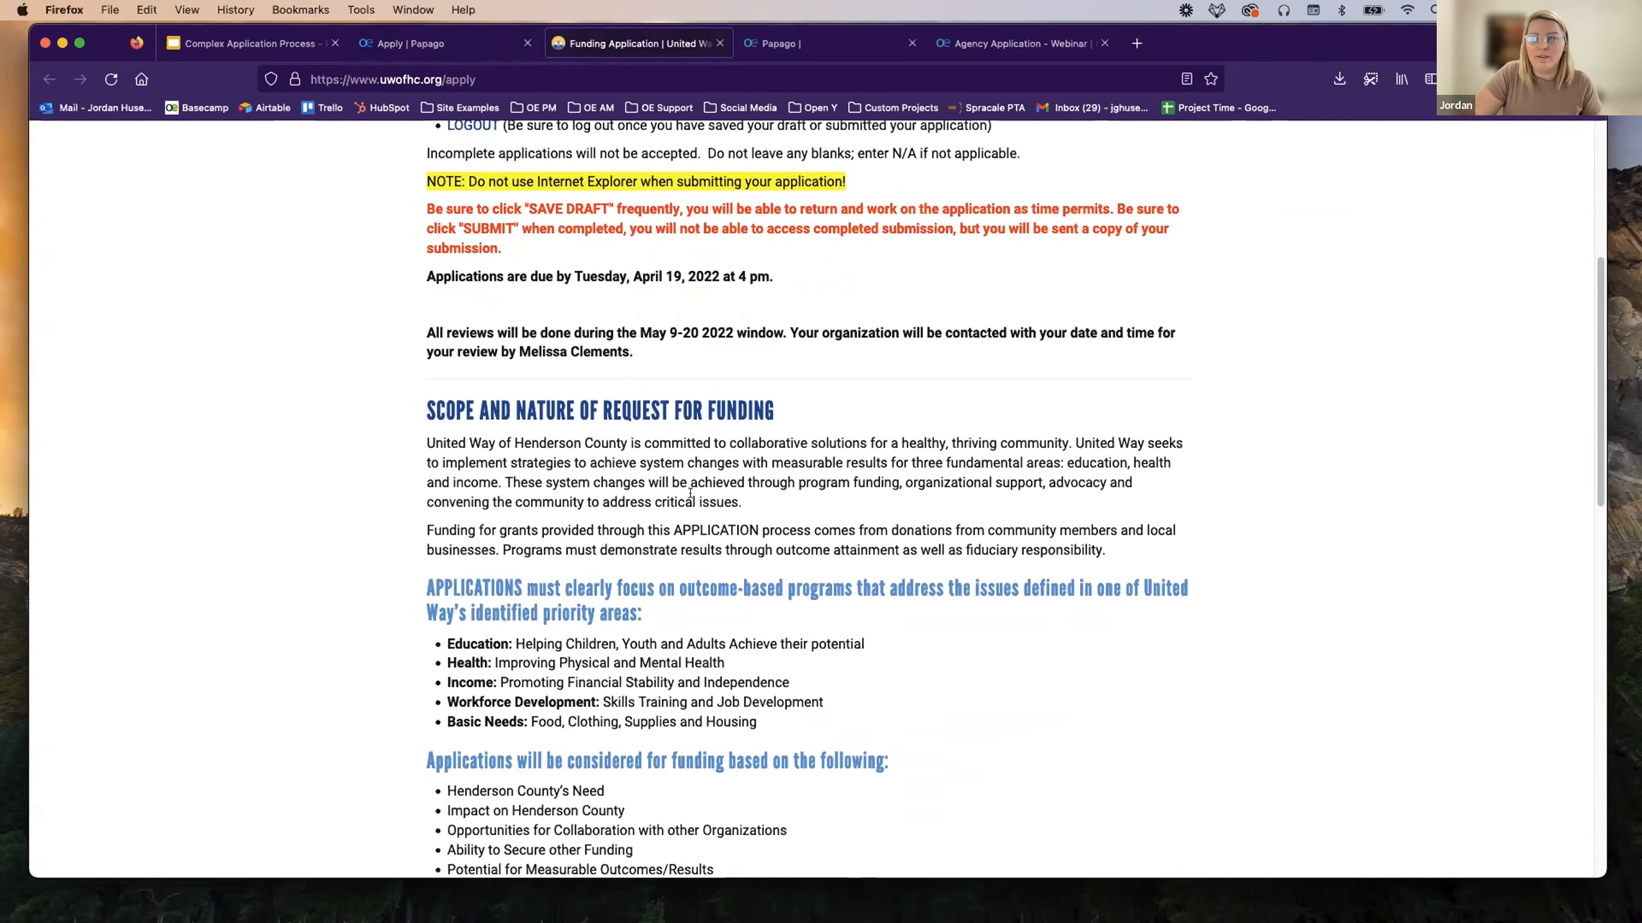
{"action": "scroll", "coordinate": [690, 498], "scroll_direction": "down", "scroll_amount": 2}
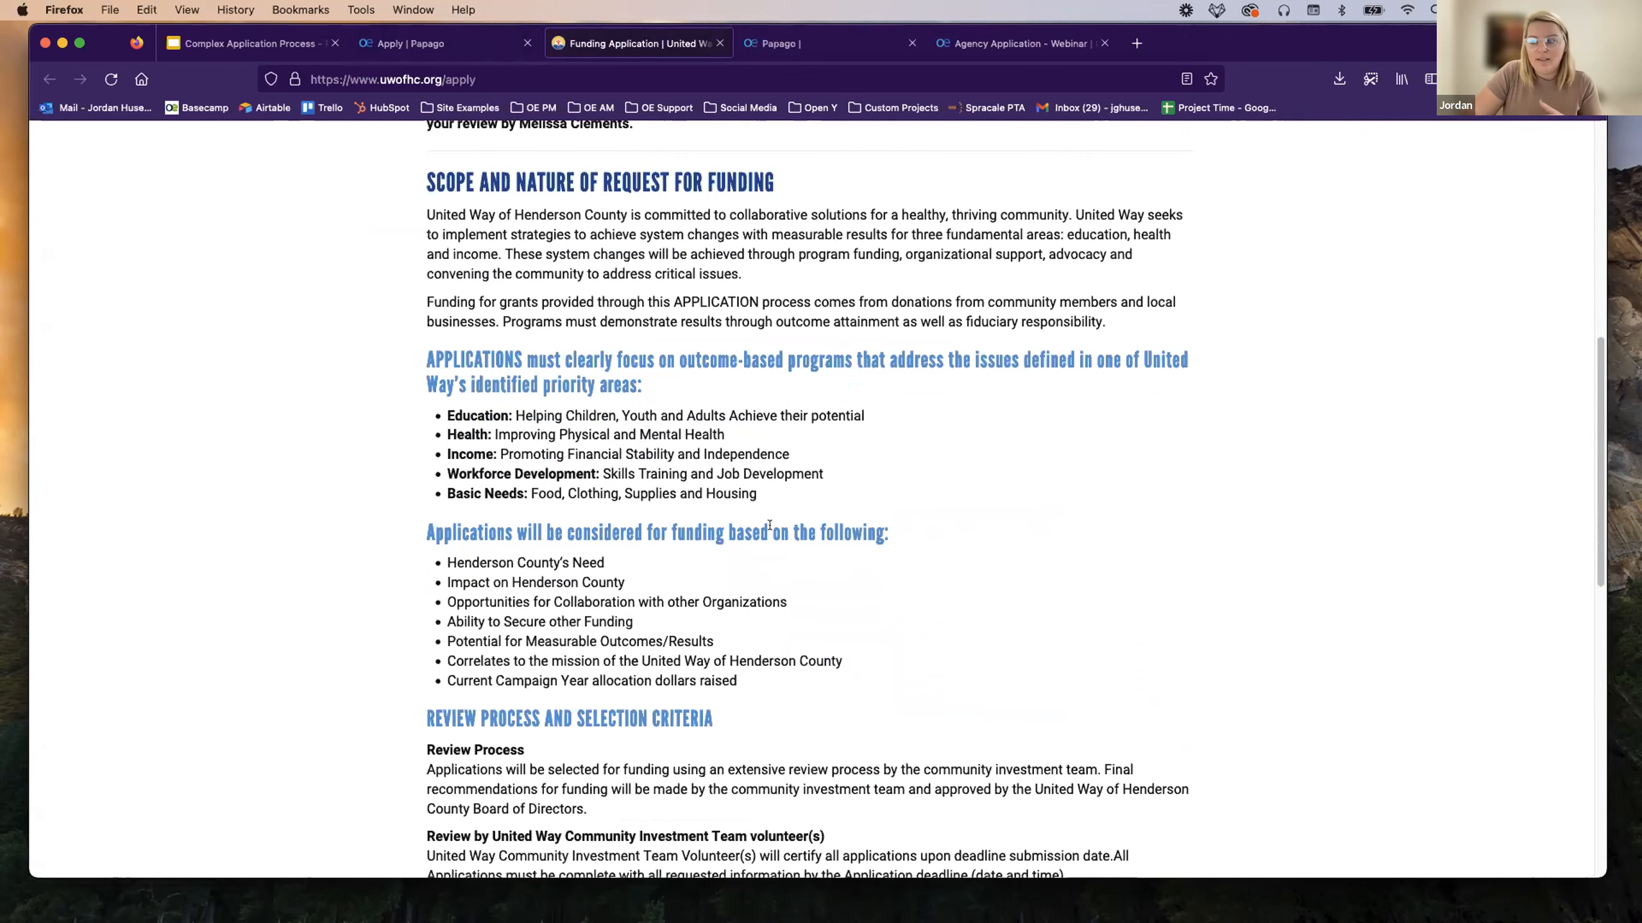
{"action": "scroll", "coordinate": [768, 525], "scroll_direction": "down", "scroll_amount": 4}
{"action": "scroll", "coordinate": [769, 528], "scroll_direction": "down", "scroll_amount": 6}
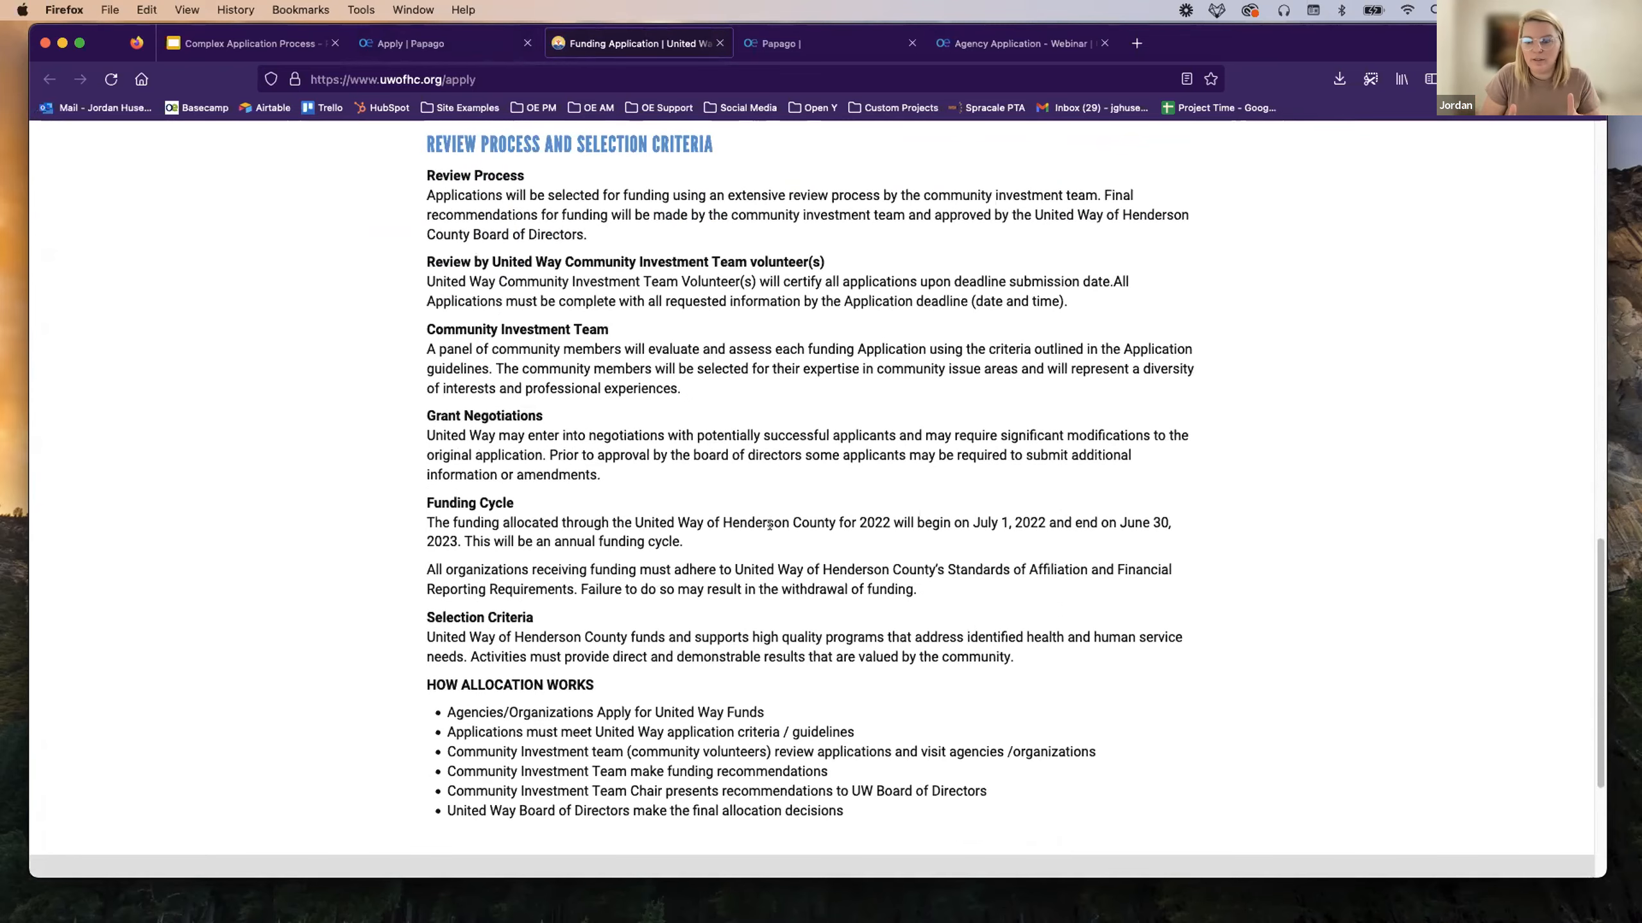
{"action": "scroll", "coordinate": [769, 525], "scroll_direction": "up", "scroll_amount": 13}
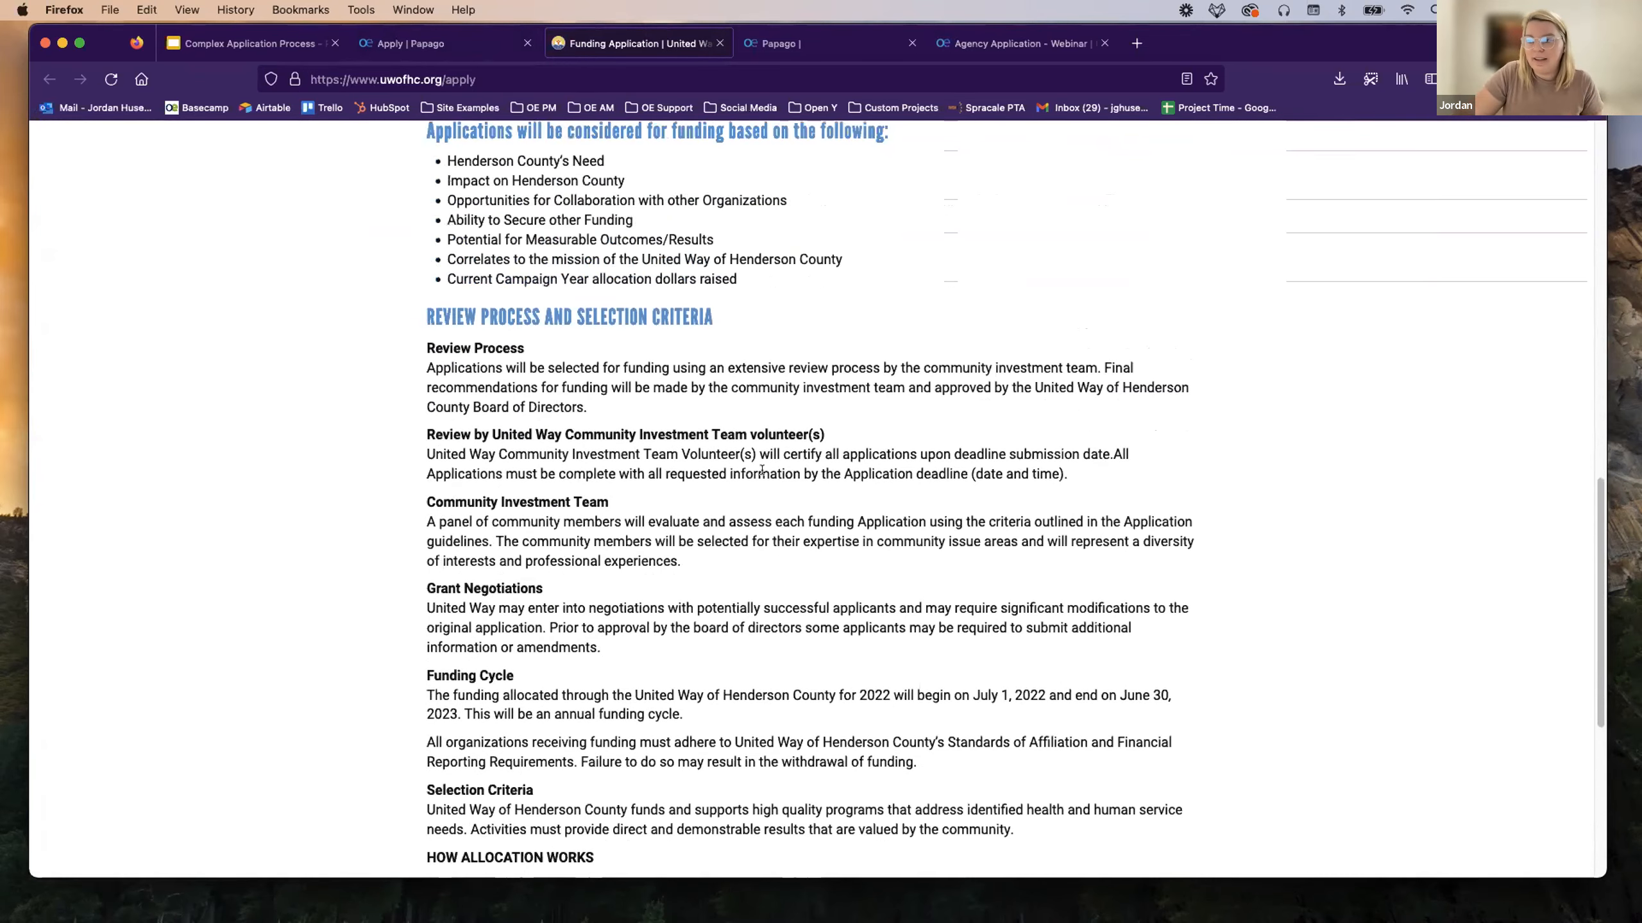
{"action": "scroll", "coordinate": [604, 452], "scroll_direction": "up", "scroll_amount": 7}
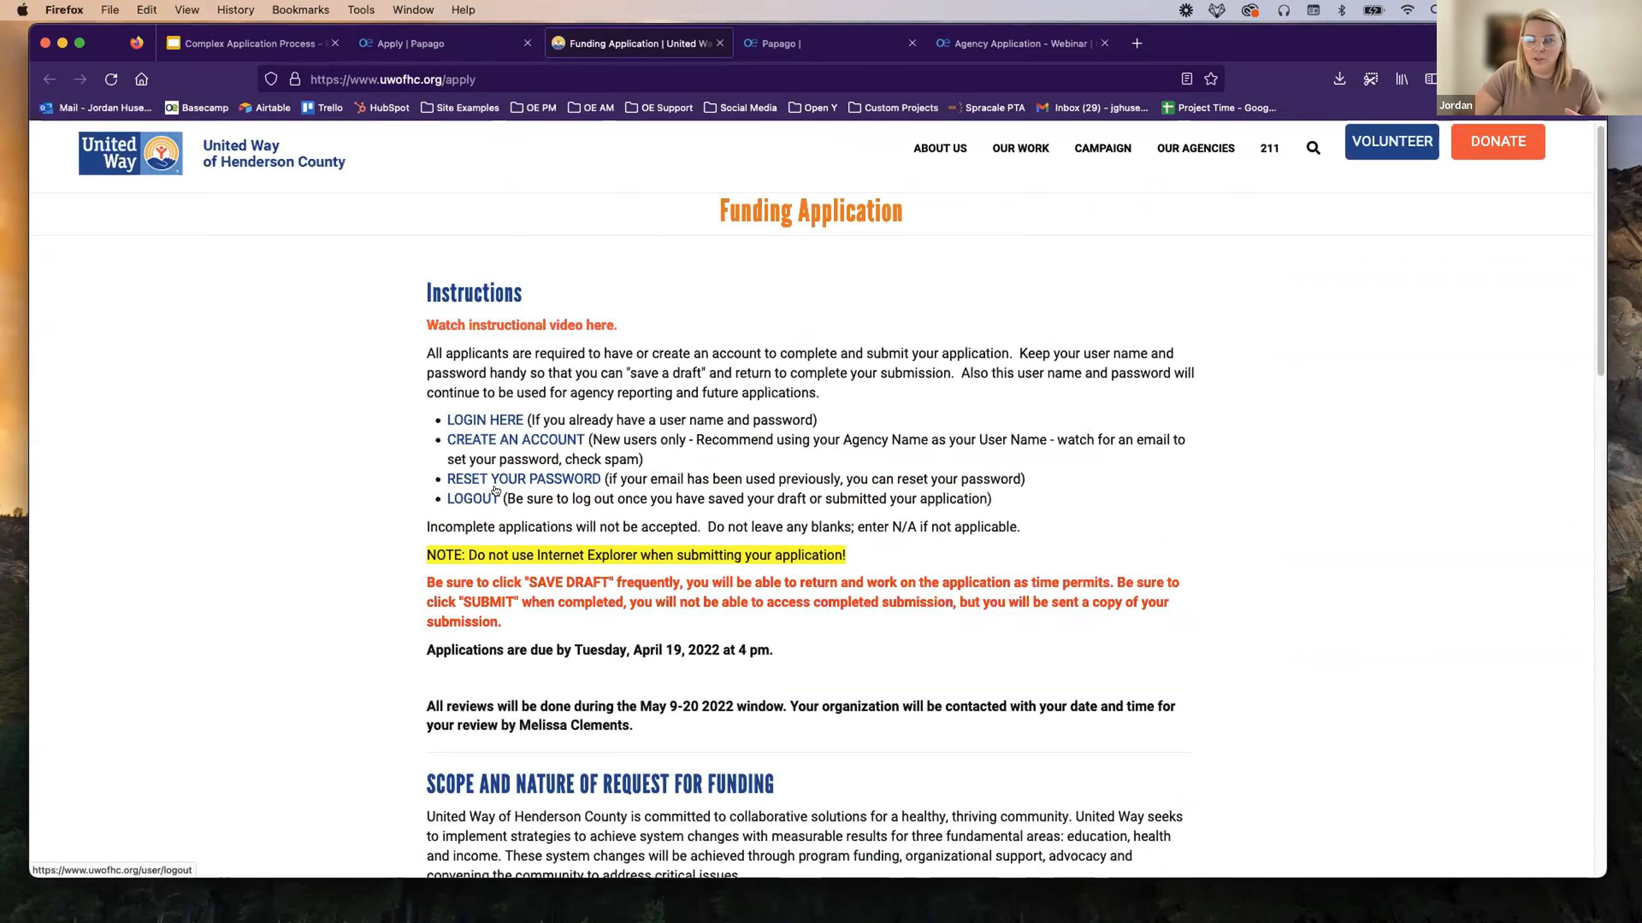
{"action": "scroll", "coordinate": [640, 284], "scroll_direction": "up", "scroll_amount": 1}
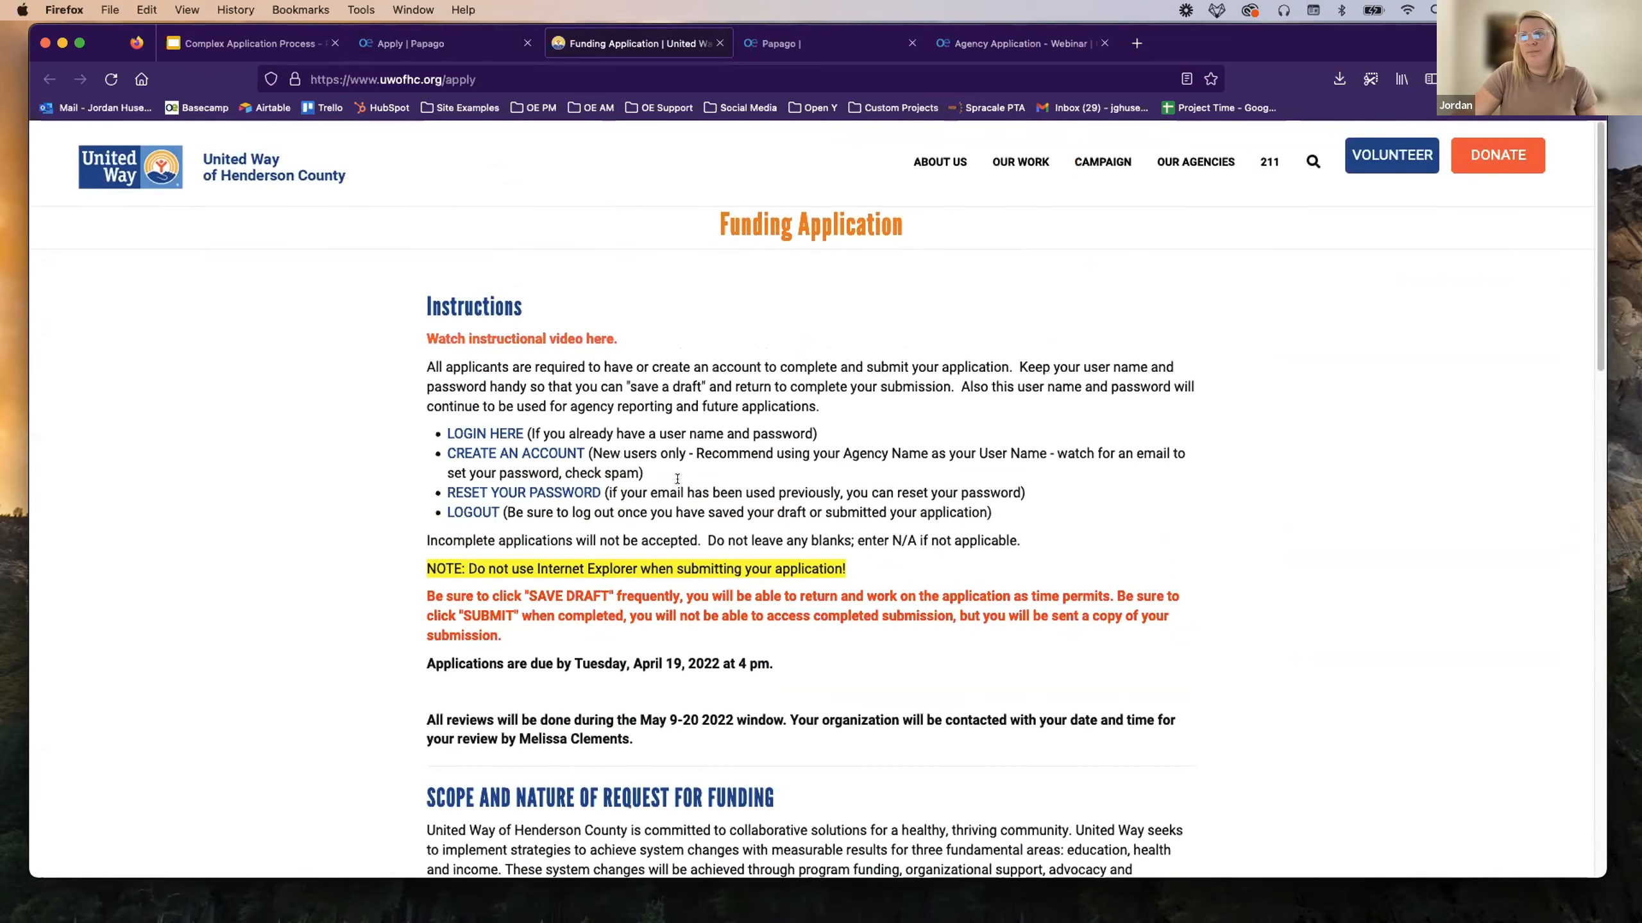
Start a new custom block on the Papago demo site with the description "User Page Block - Webinar".
{"action": "left_click", "coordinate": [797, 42]}
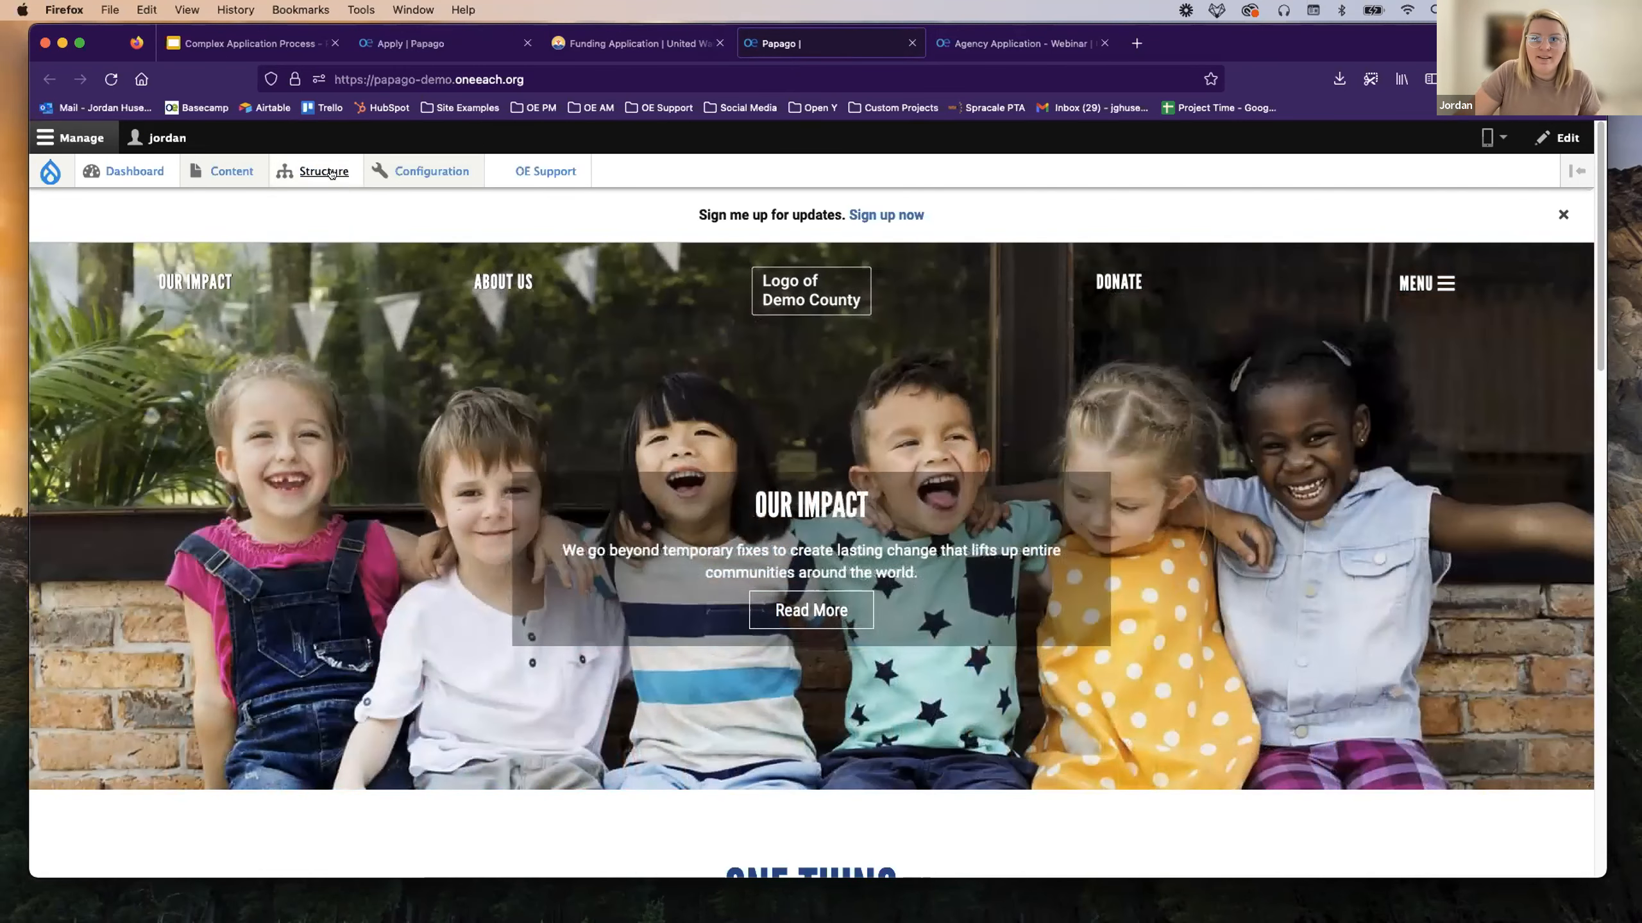
{"action": "mouse_move", "coordinate": [325, 161]}
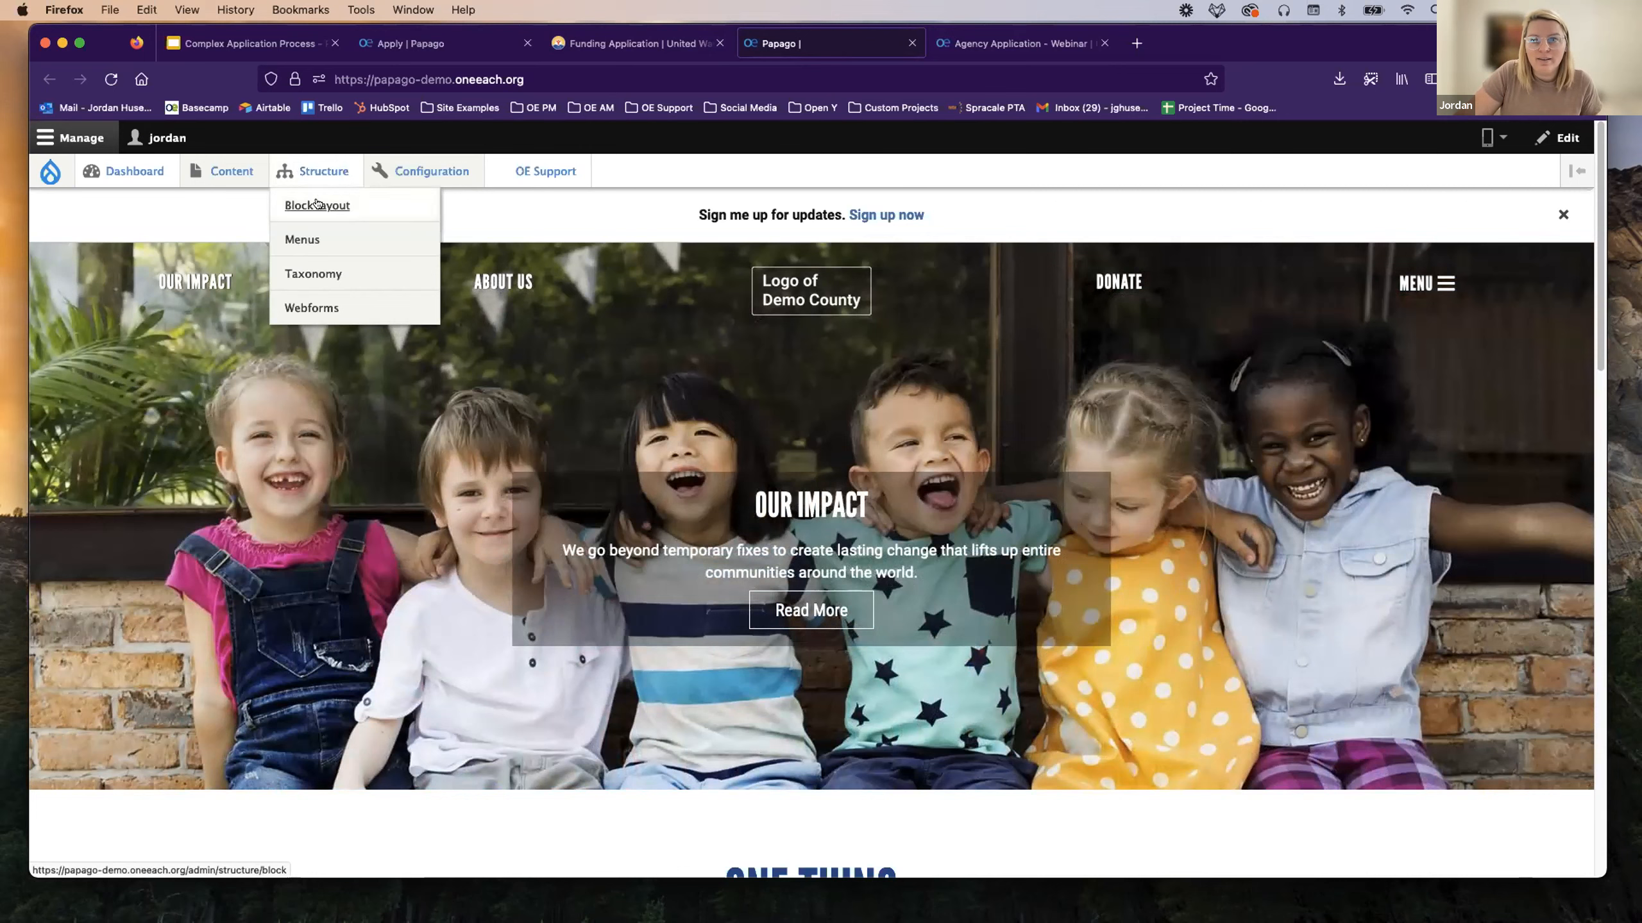
{"action": "mouse_move", "coordinate": [315, 204]}
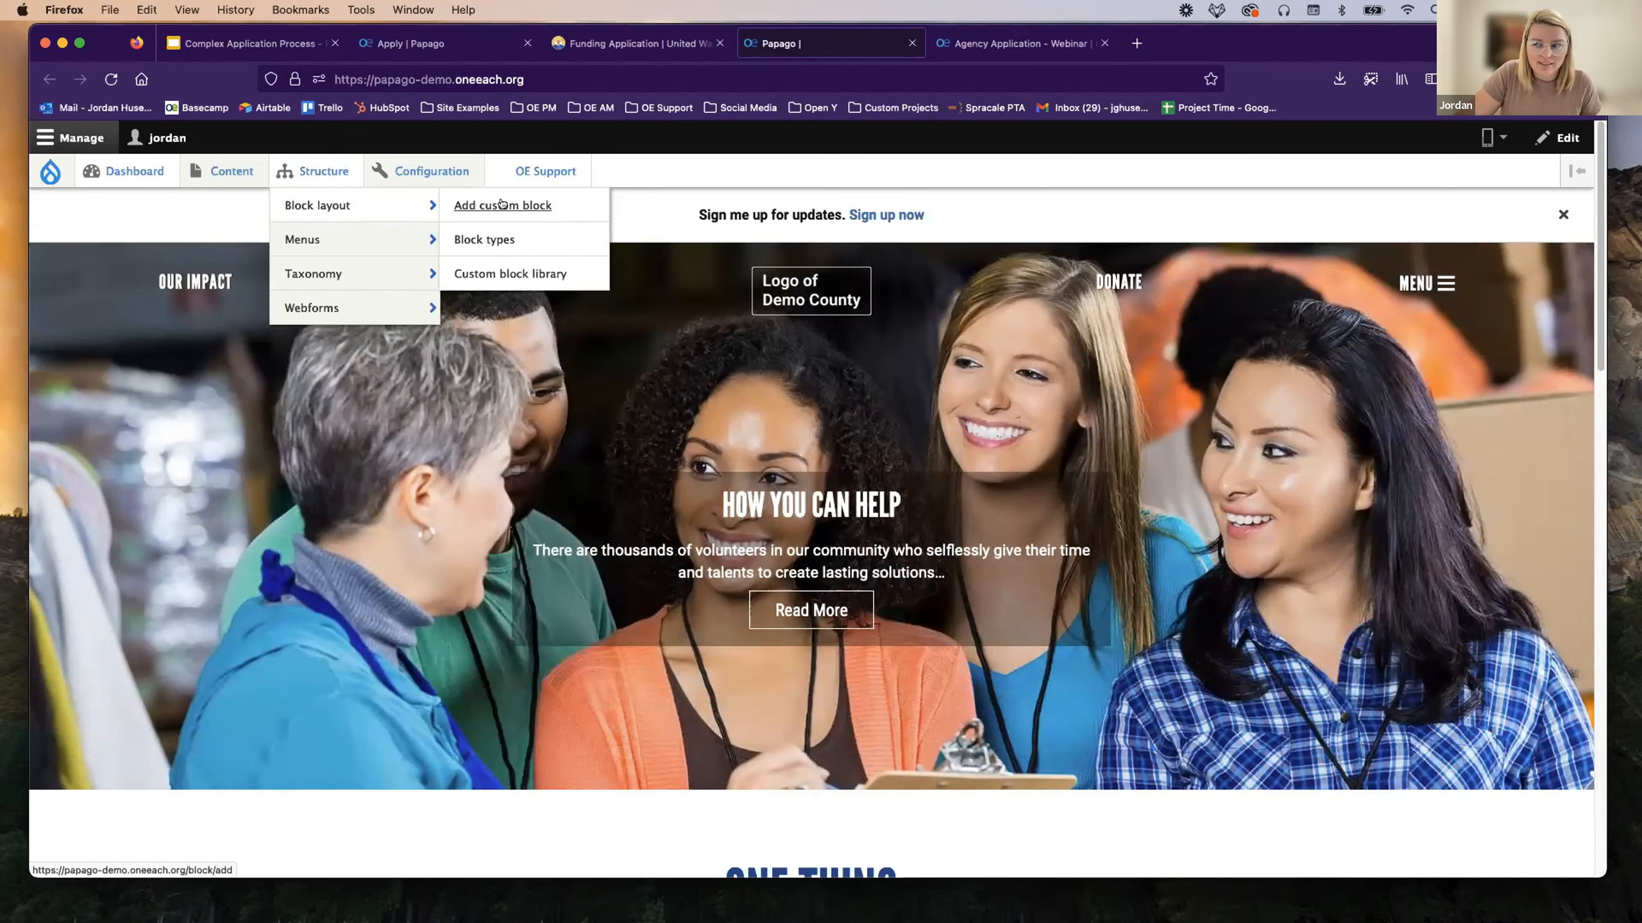
{"action": "left_click", "coordinate": [501, 204]}
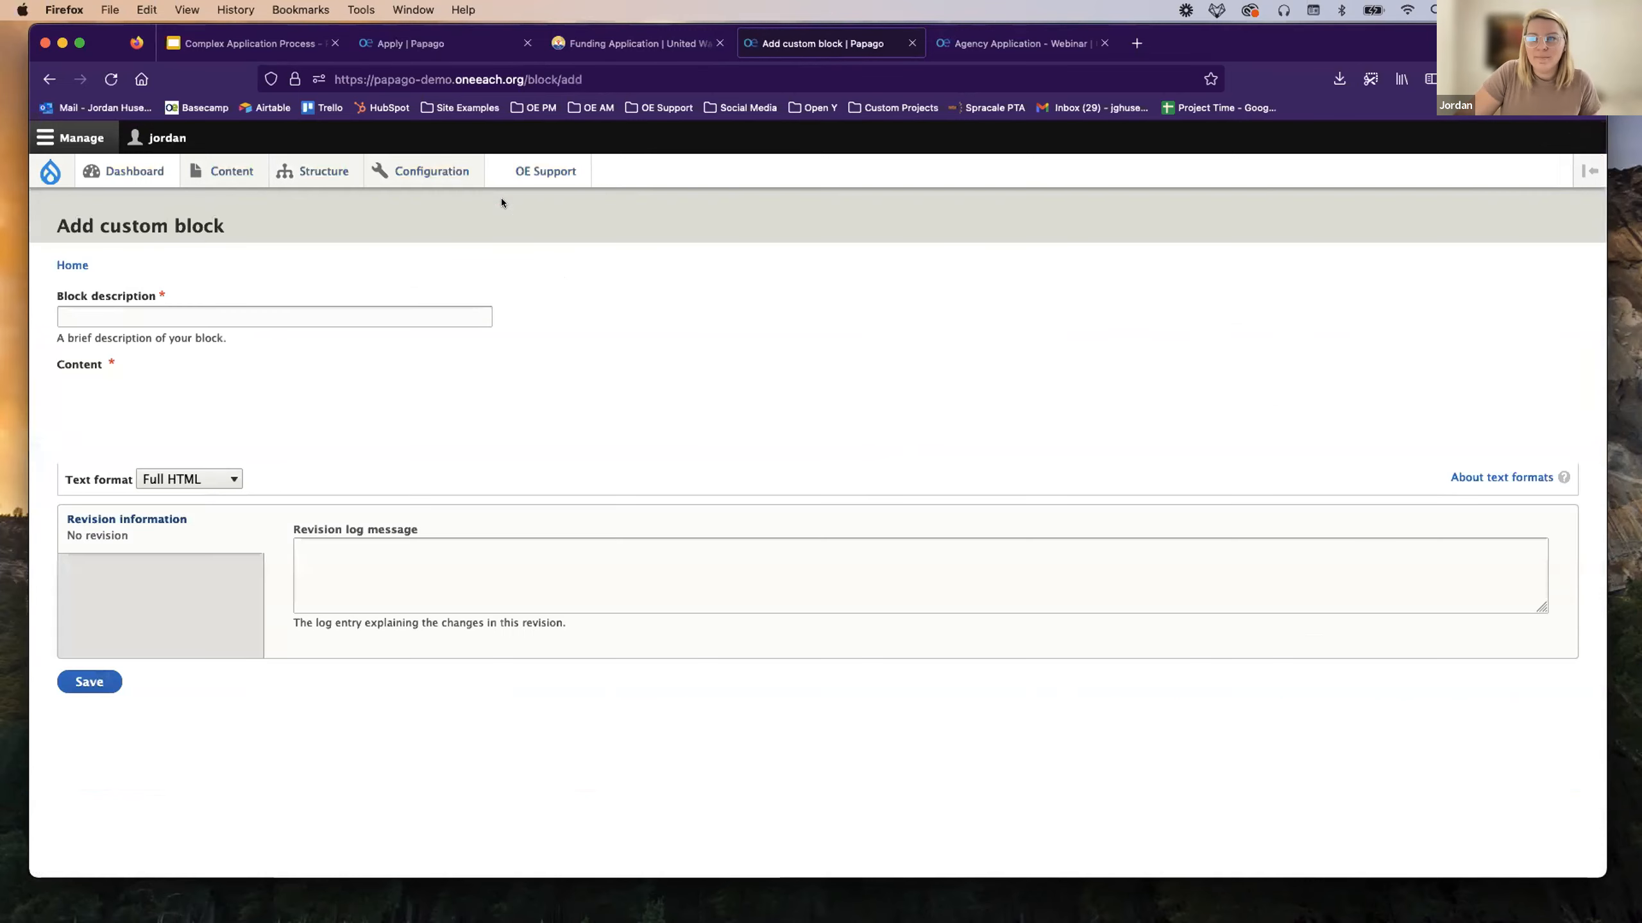
{"action": "left_click", "coordinate": [166, 317]}
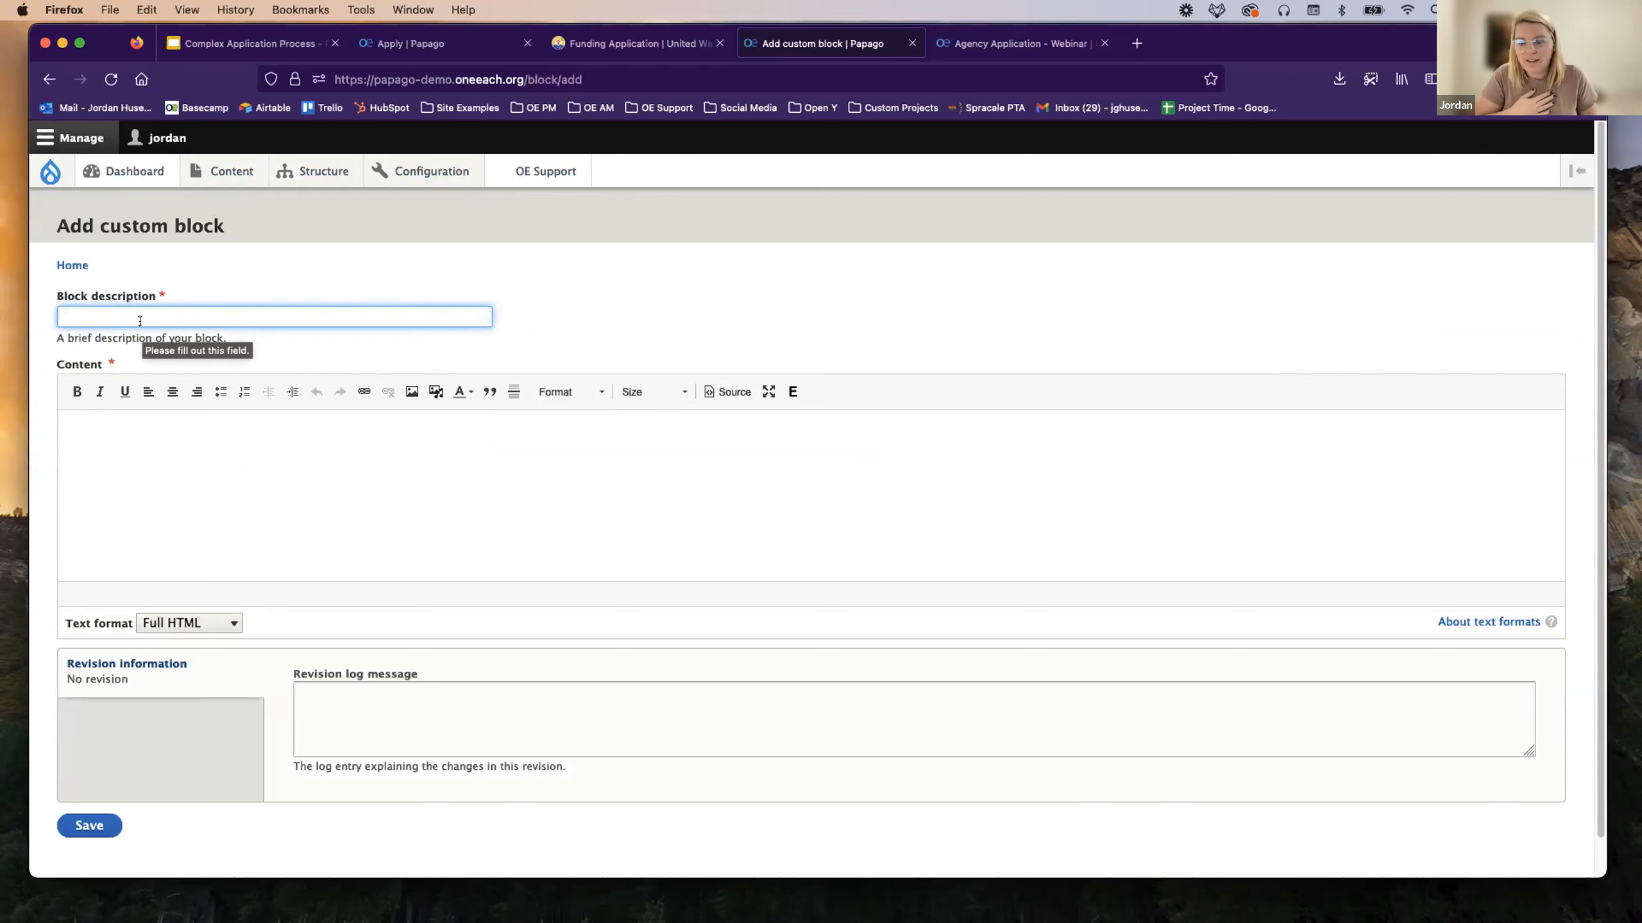
{"action": "type", "text": "User P"}
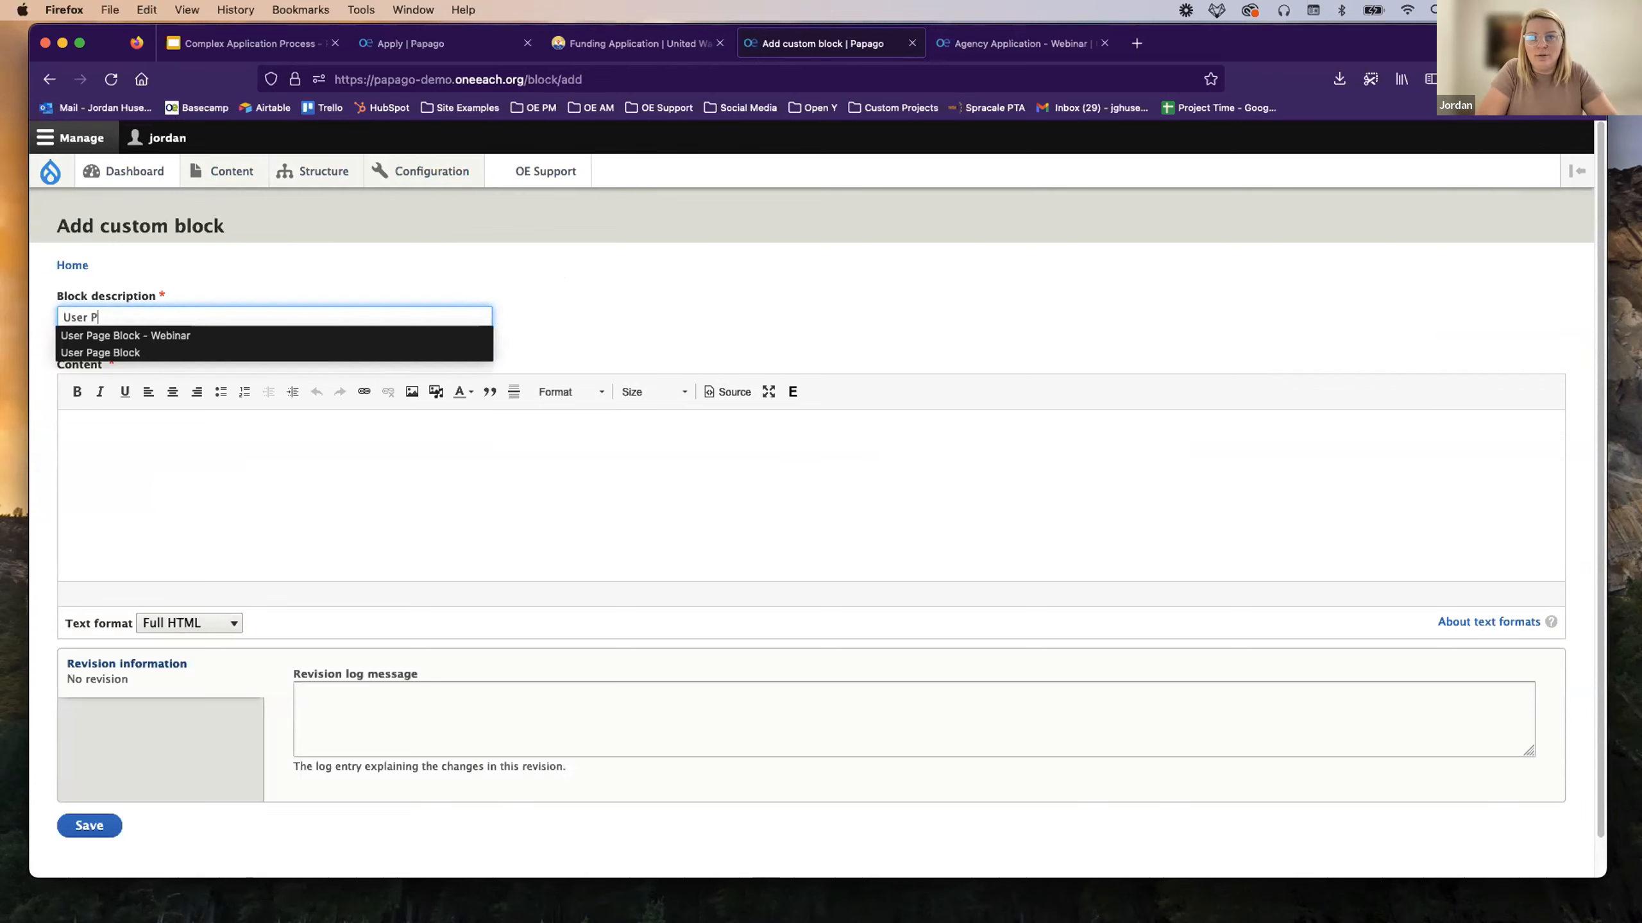
{"action": "type", "text": "age Block -"}
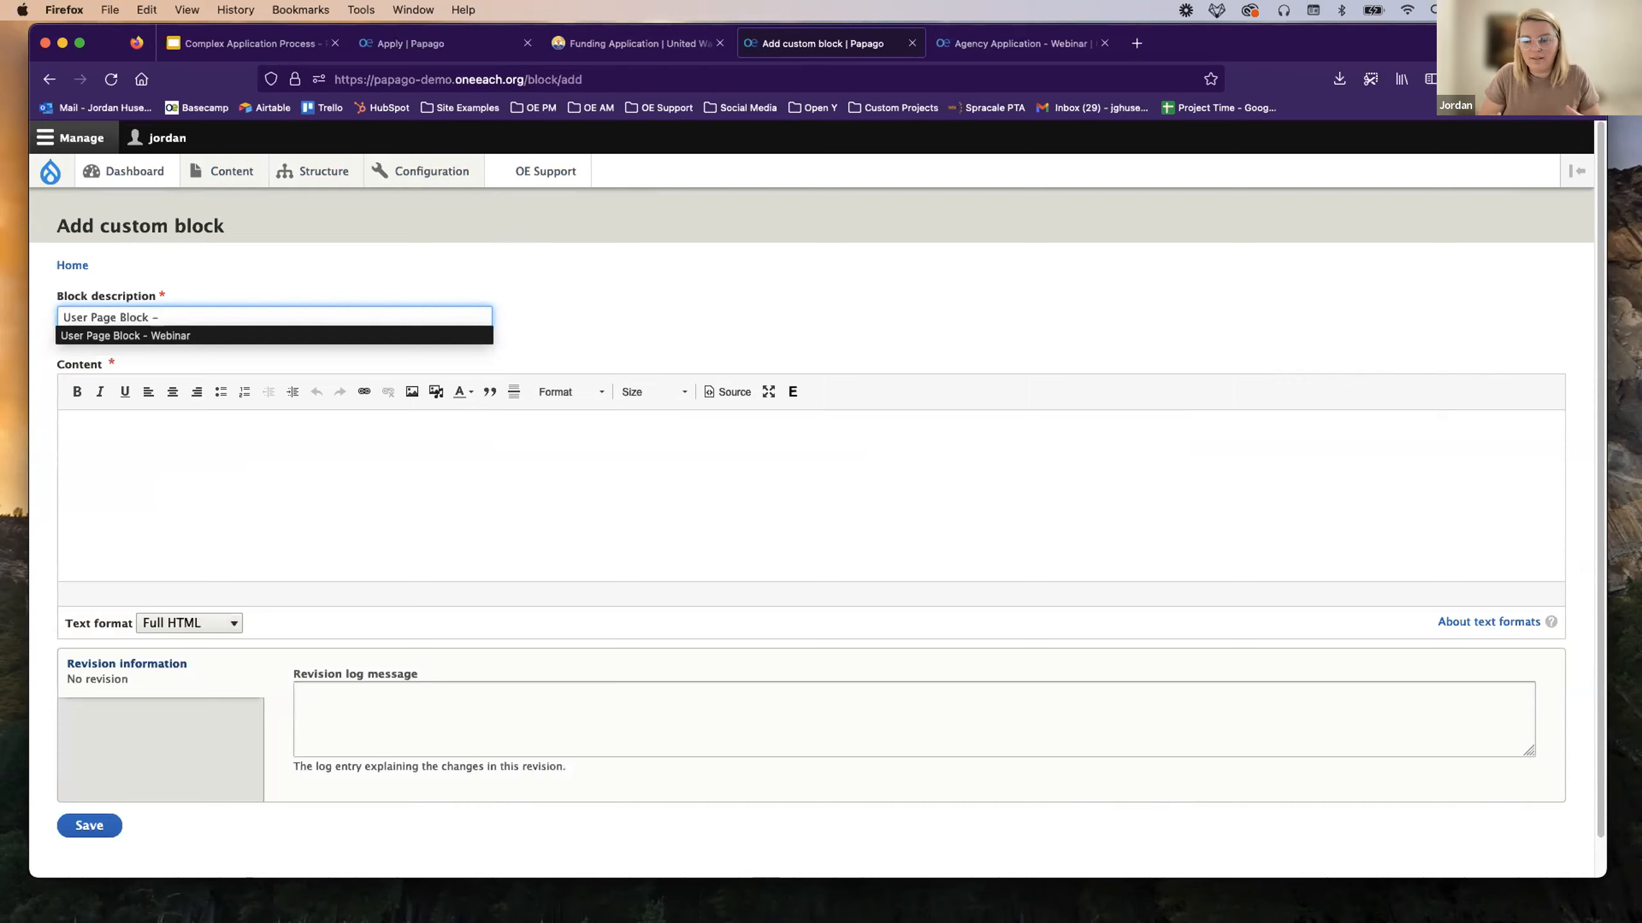
{"action": "type", "text": "Webinar"}
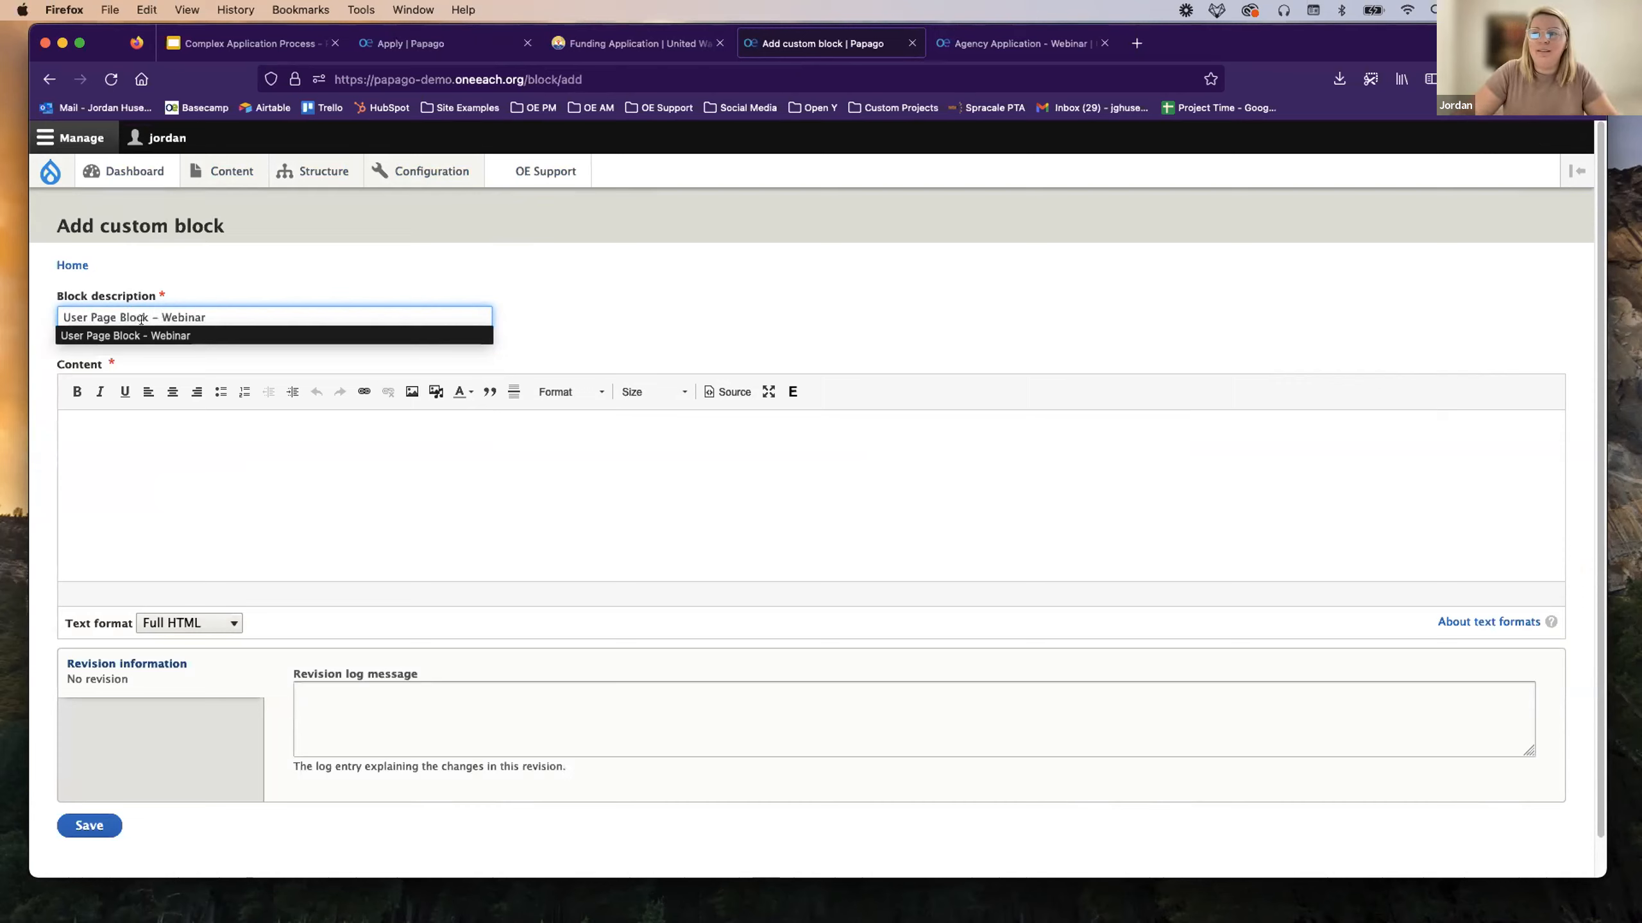
Write "Click HERE to access our application" as the block's content.
{"action": "left_click", "coordinate": [209, 469]}
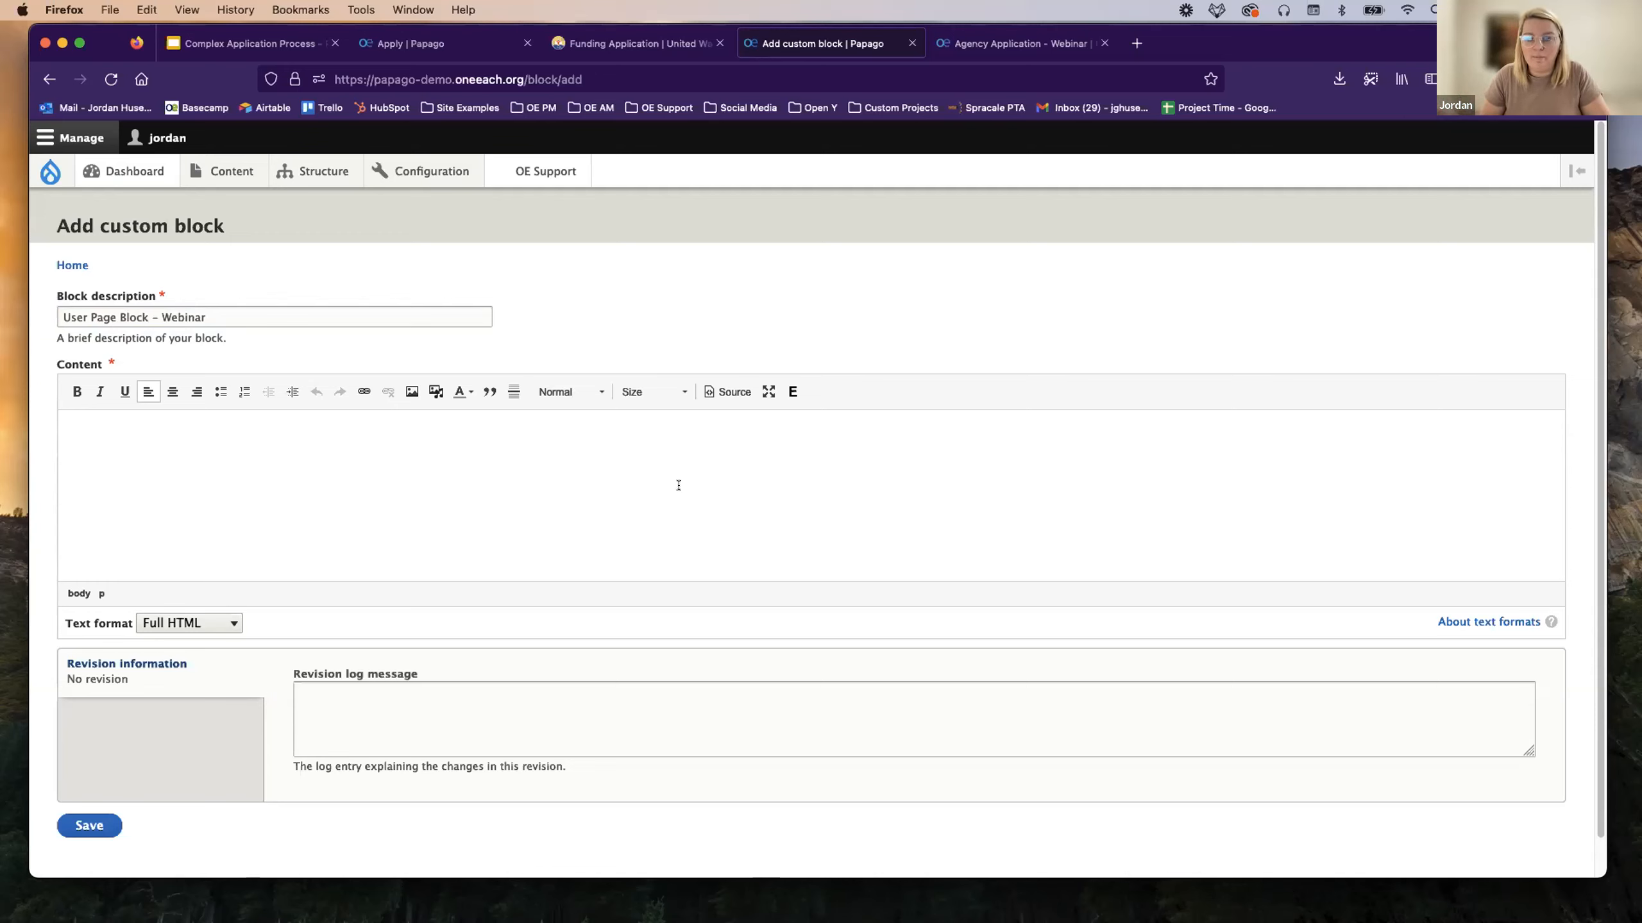
{"action": "type", "text": "Click "}
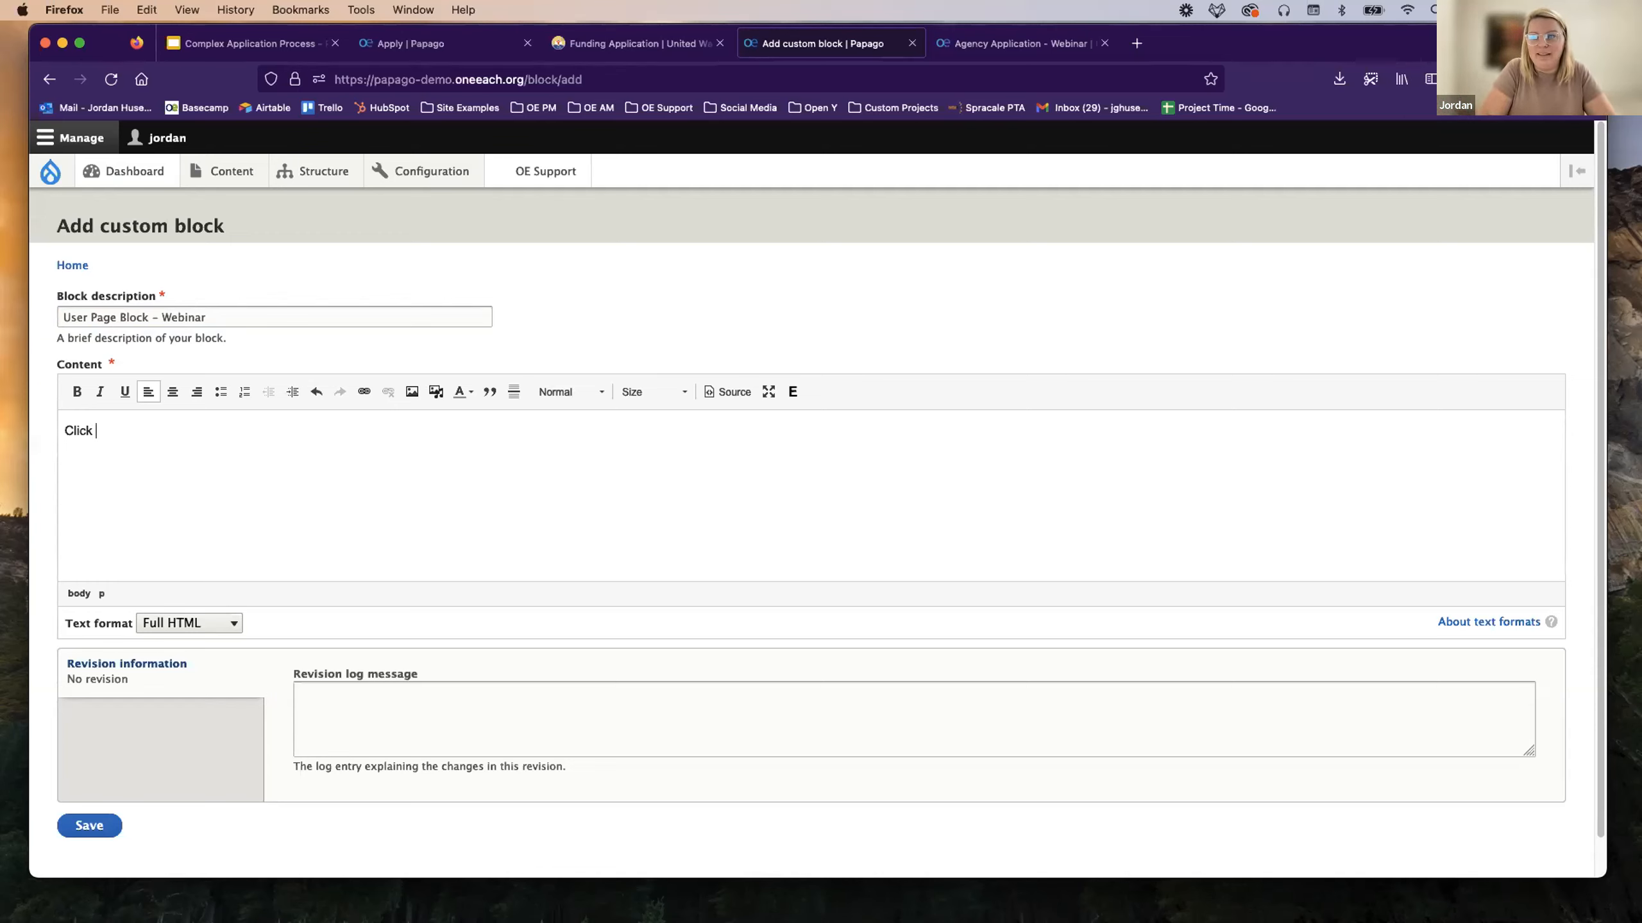
{"action": "type", "text": "HERE to access"}
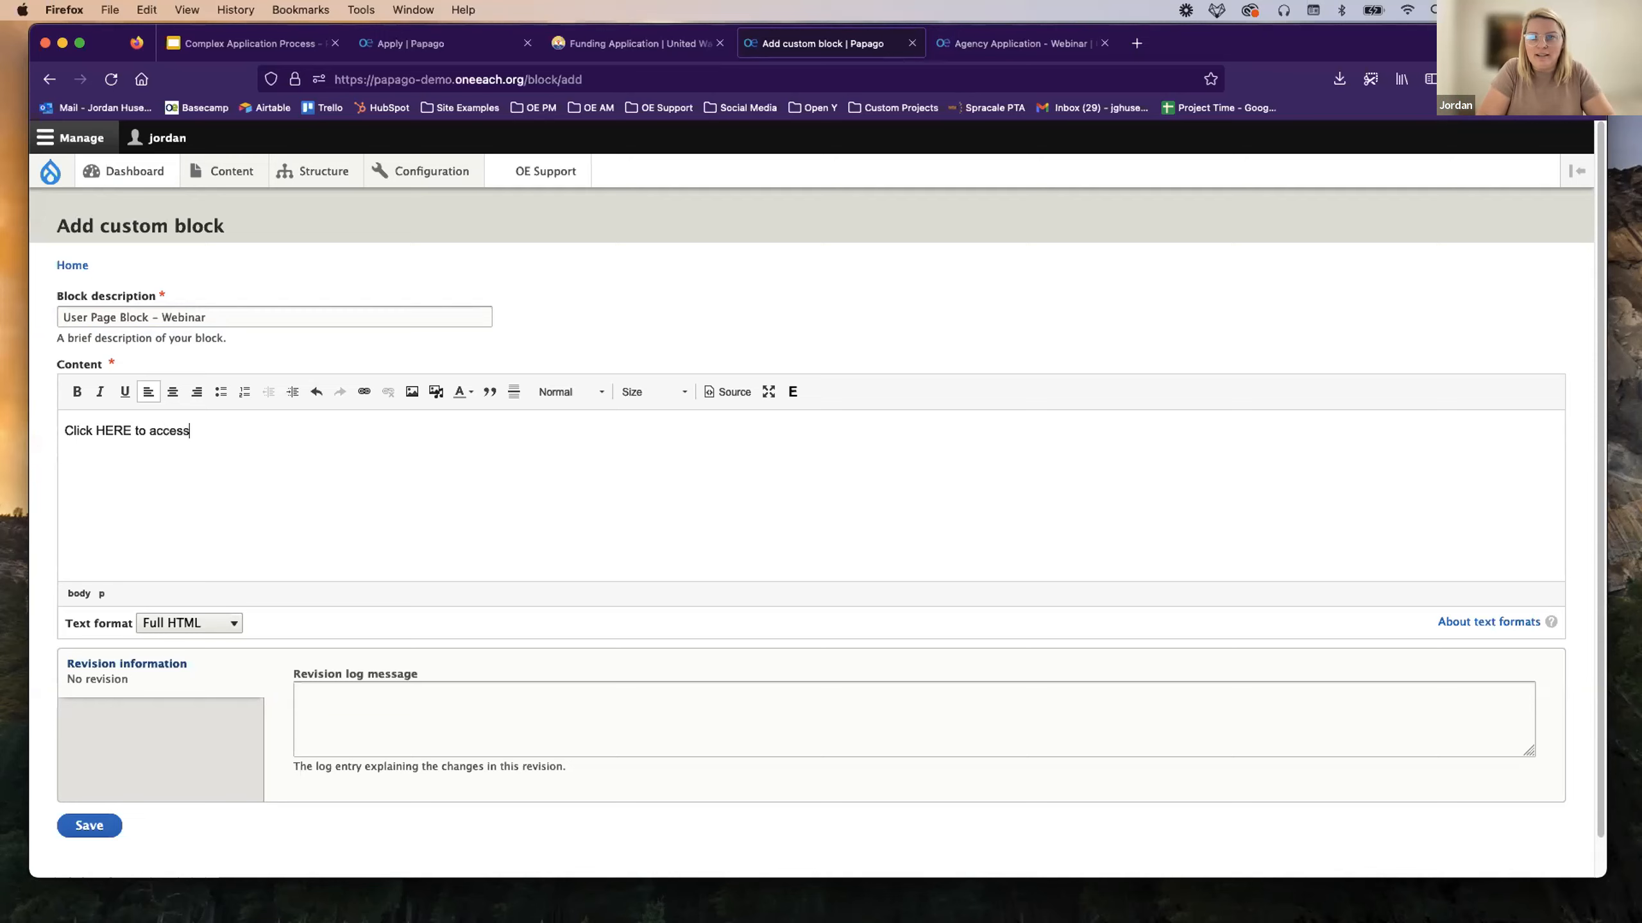
{"action": "type", "text": " our application"}
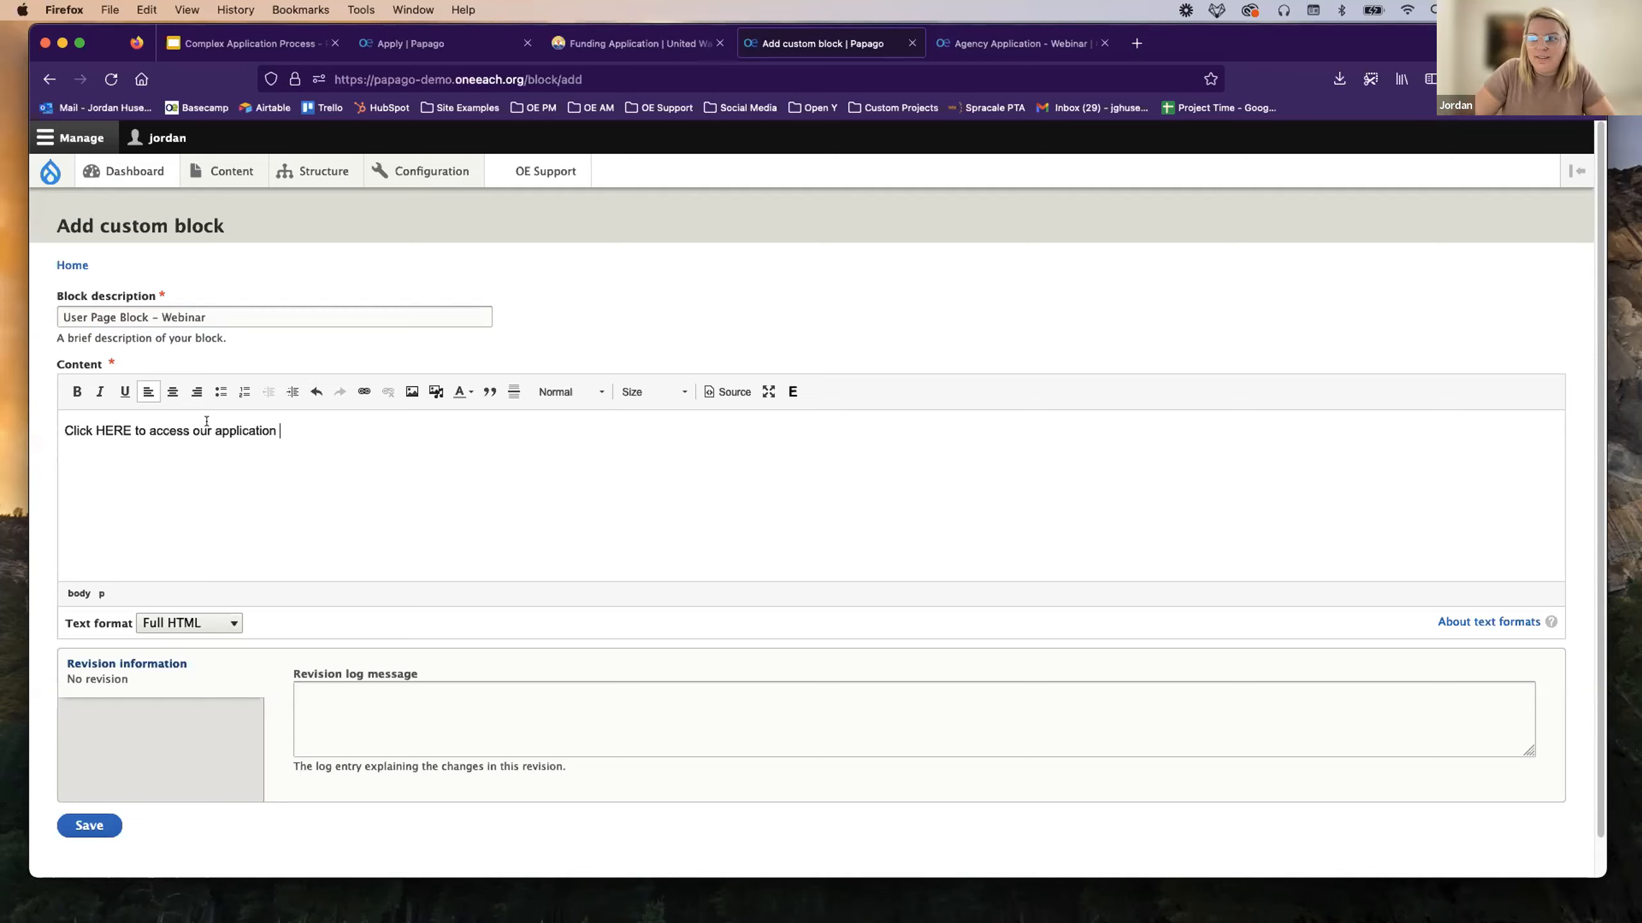
Center the block's content line and format it as Heading 1.
{"action": "left_click_drag", "start_coordinate": [280, 431], "coordinate": [65, 431]}
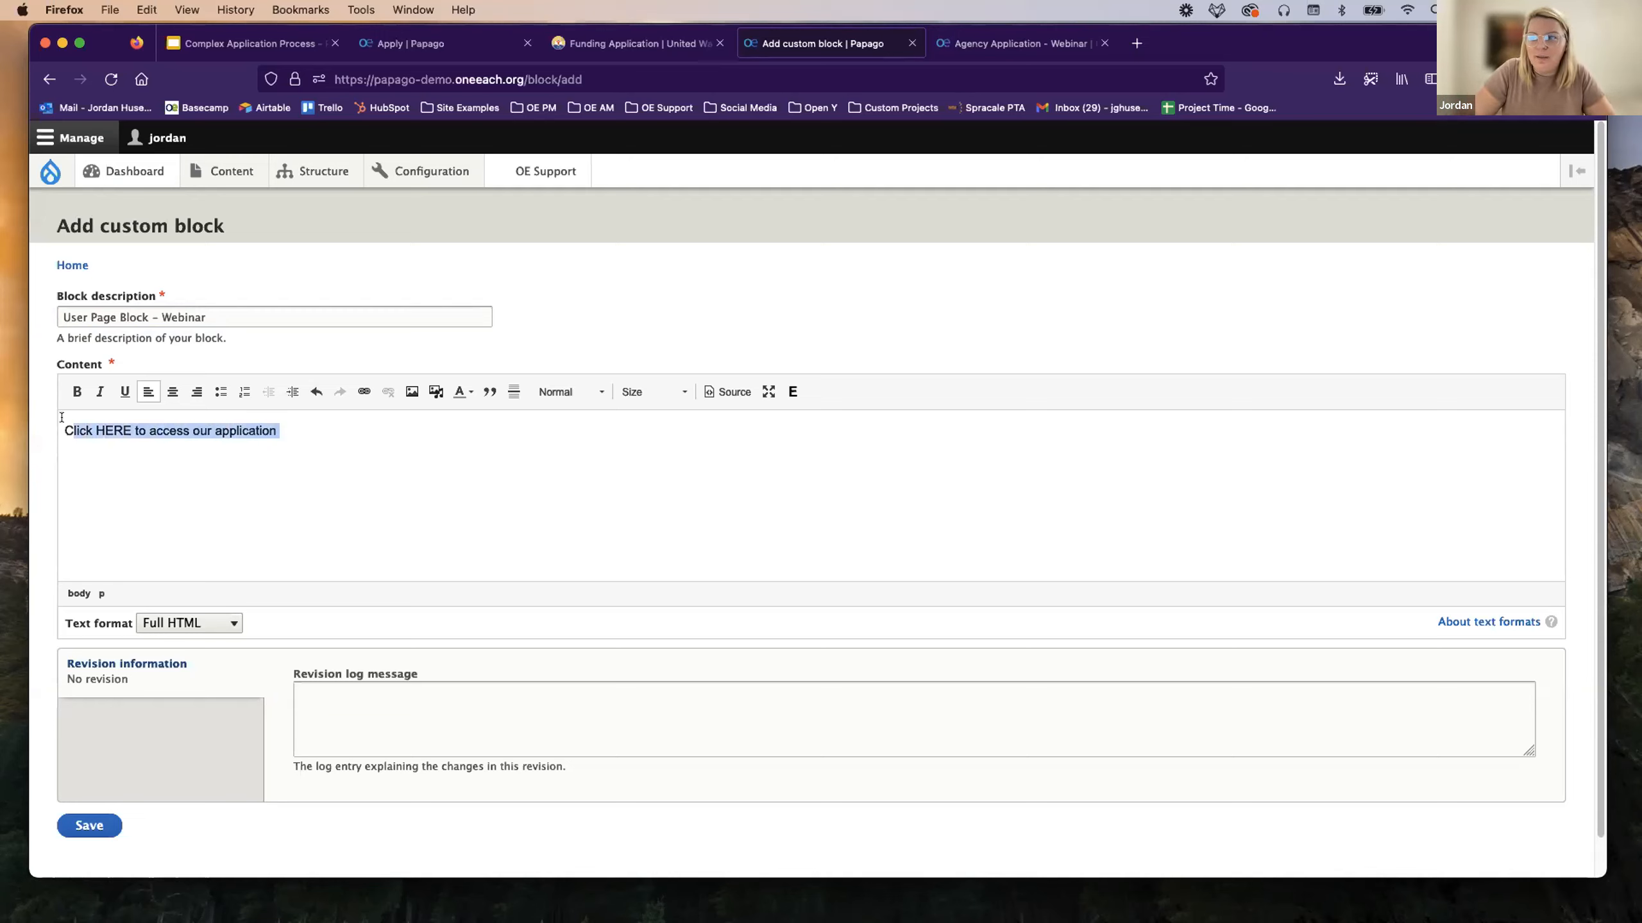
{"action": "left_click", "coordinate": [172, 391]}
{"action": "left_click", "coordinate": [563, 392]}
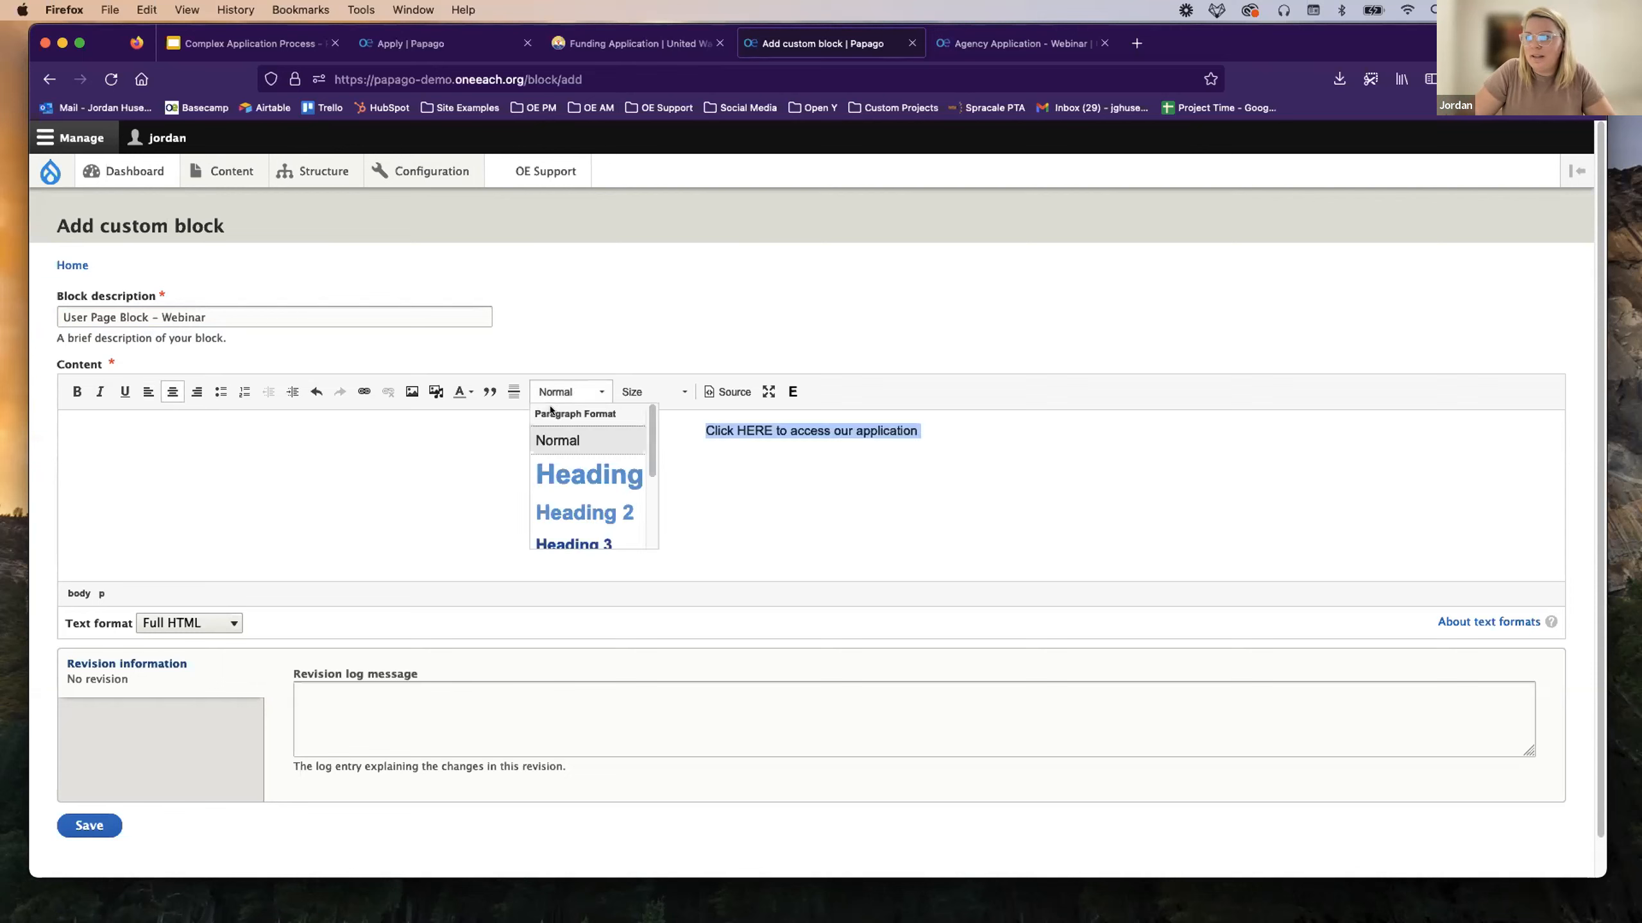
{"action": "left_click", "coordinate": [558, 465]}
Link the word HERE to the Agency Application - Webinar form, using the relative path /webinar copied from that page's address.
{"action": "left_click_drag", "start_coordinate": [725, 444], "coordinate": [649, 445]}
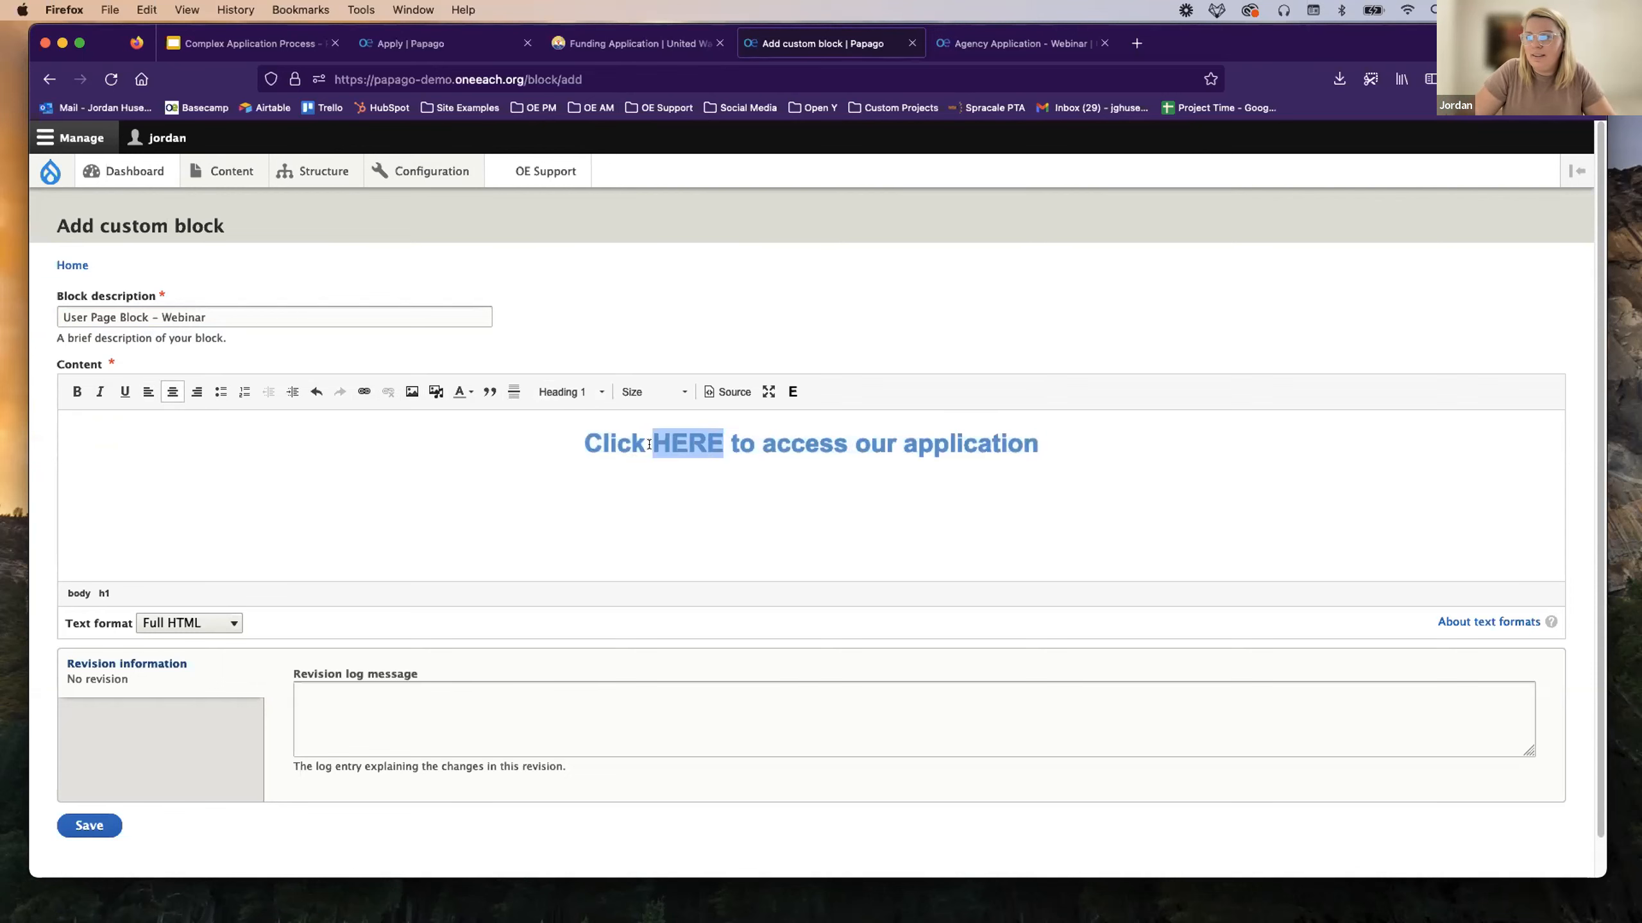
{"action": "left_click", "coordinate": [363, 392]}
{"action": "left_click", "coordinate": [652, 445]}
{"action": "type", "text": "/"}
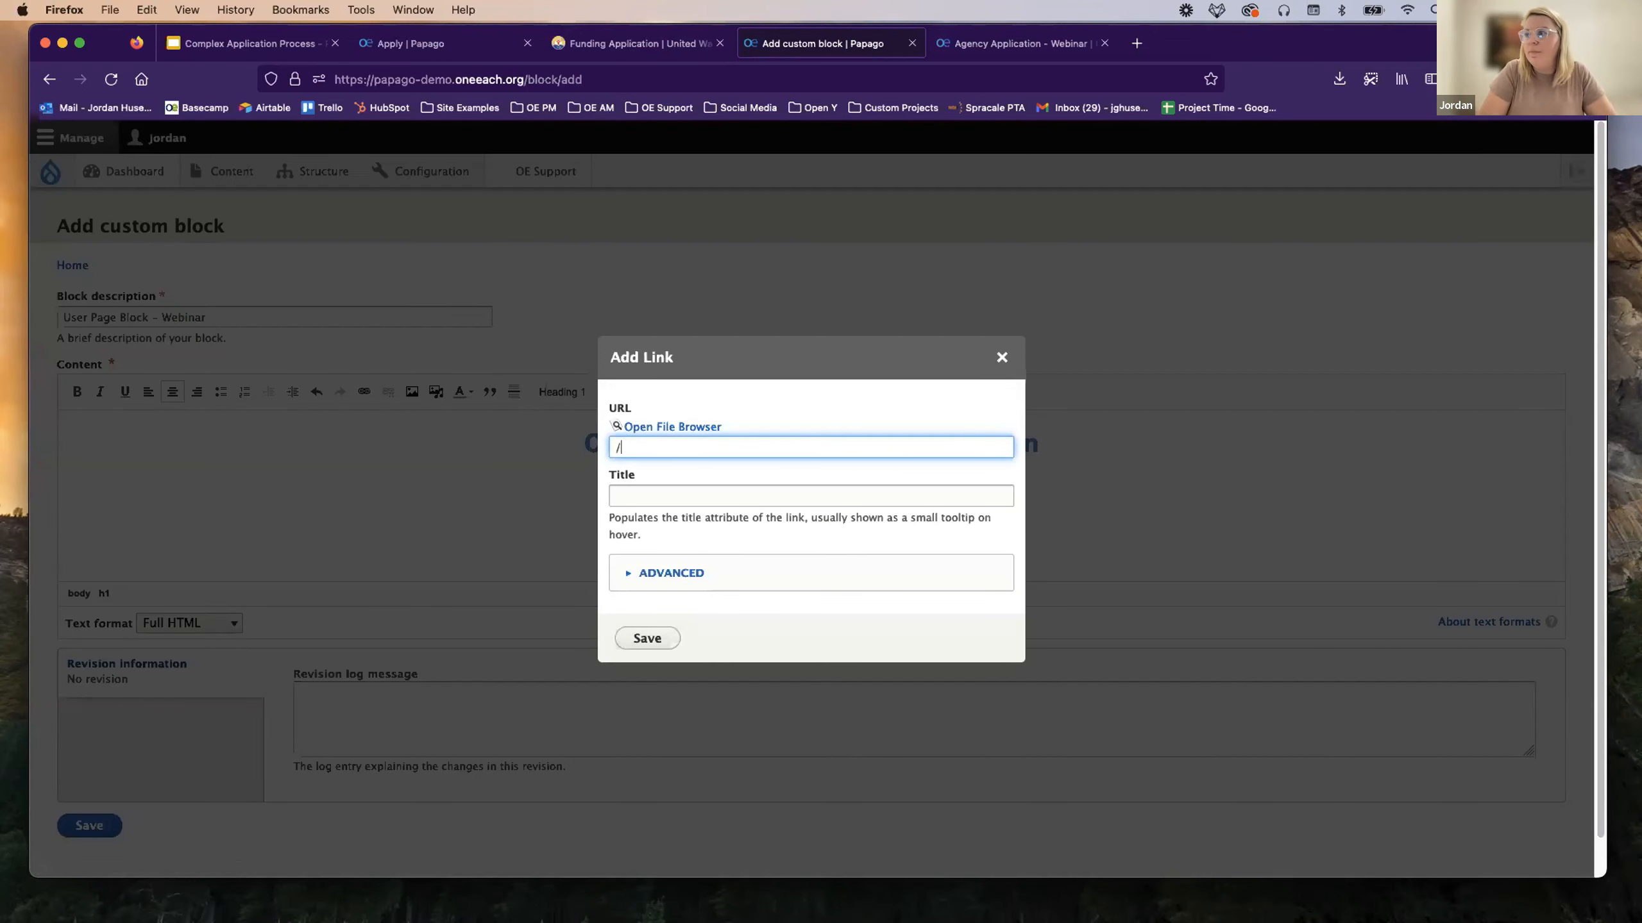
{"action": "left_click", "coordinate": [993, 43]}
{"action": "left_click_drag", "start_coordinate": [525, 79], "coordinate": [592, 78]}
{"action": "key", "text": "super+c"}
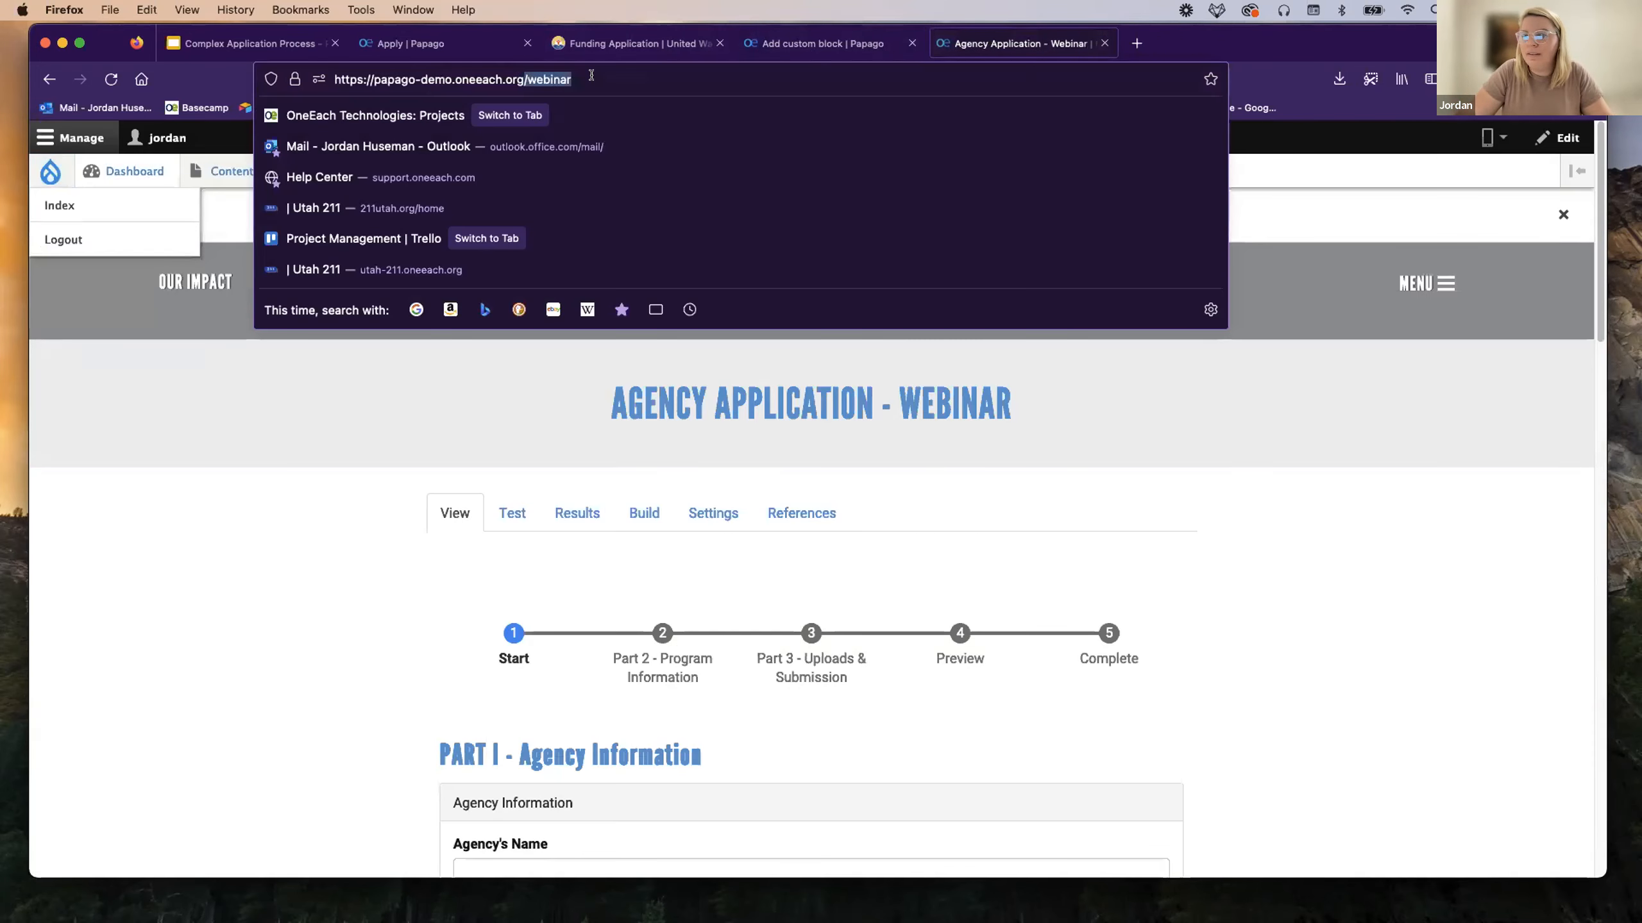
{"action": "left_click", "coordinate": [840, 43]}
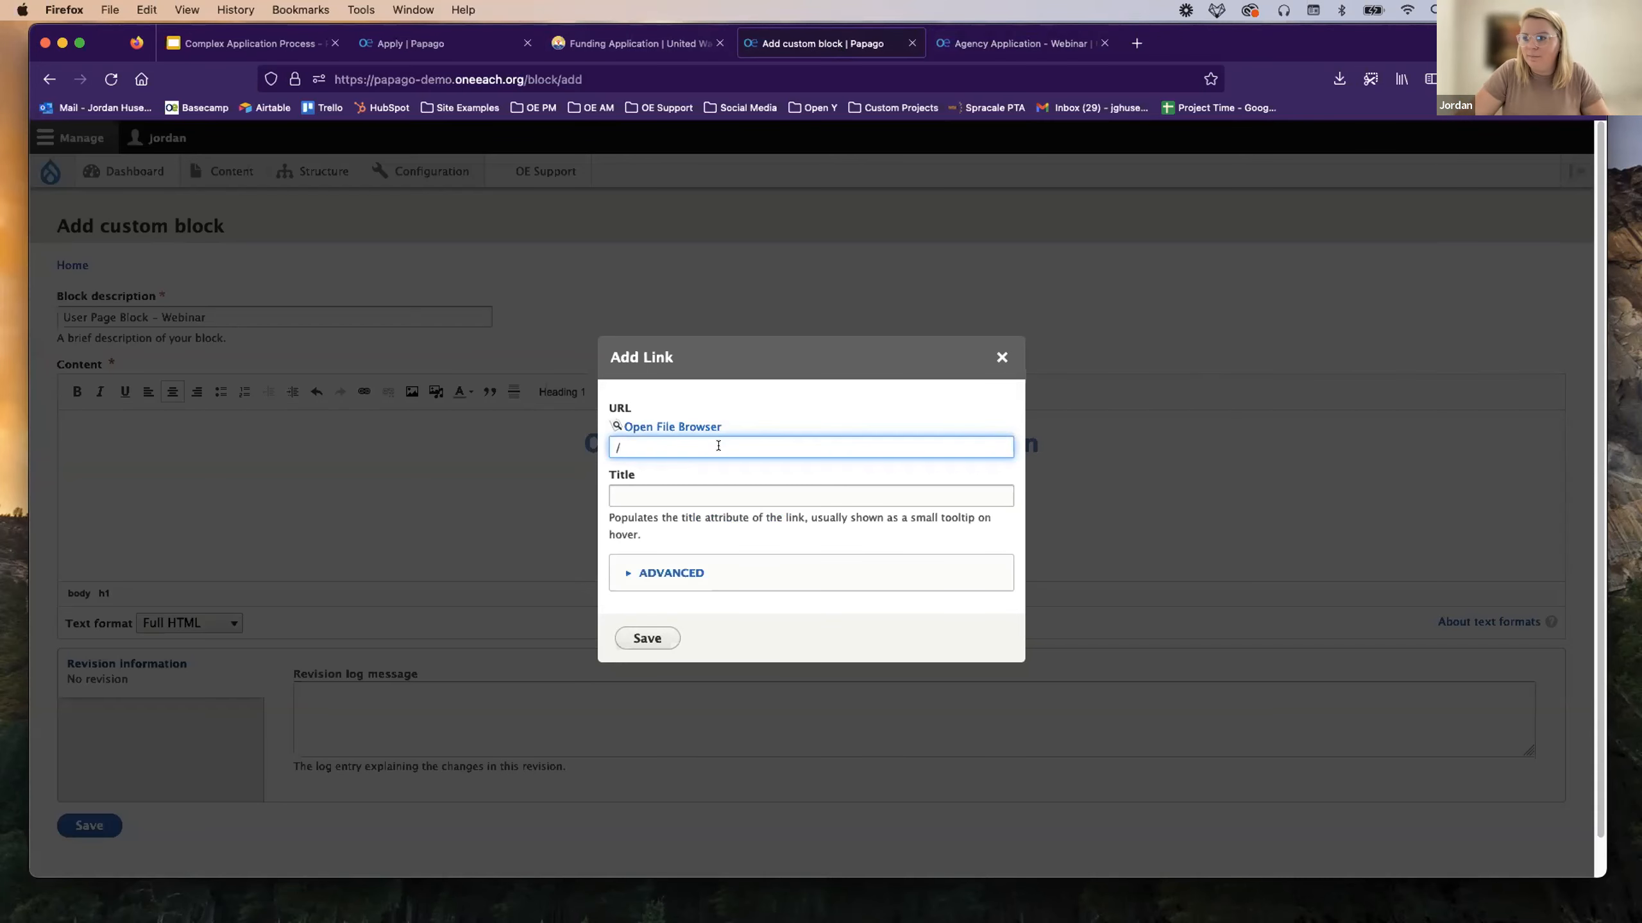
{"action": "key", "text": "super+v"}
{"action": "left_click", "coordinate": [643, 638]}
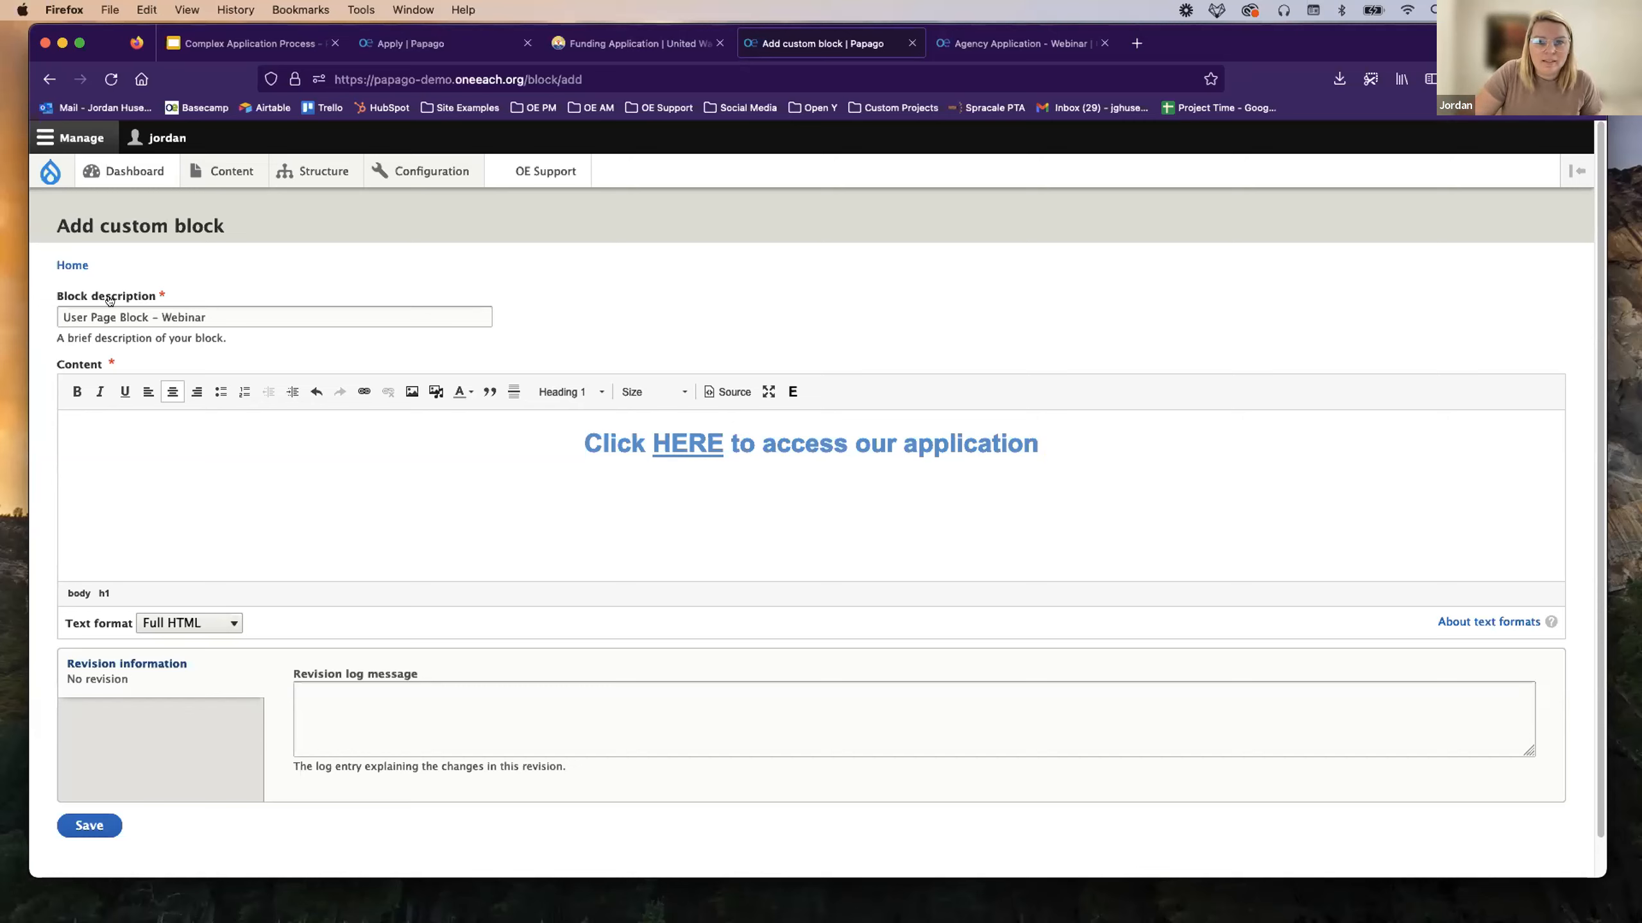
Save the custom block and turn off its title display in the block configuration.
{"action": "left_click", "coordinate": [89, 826]}
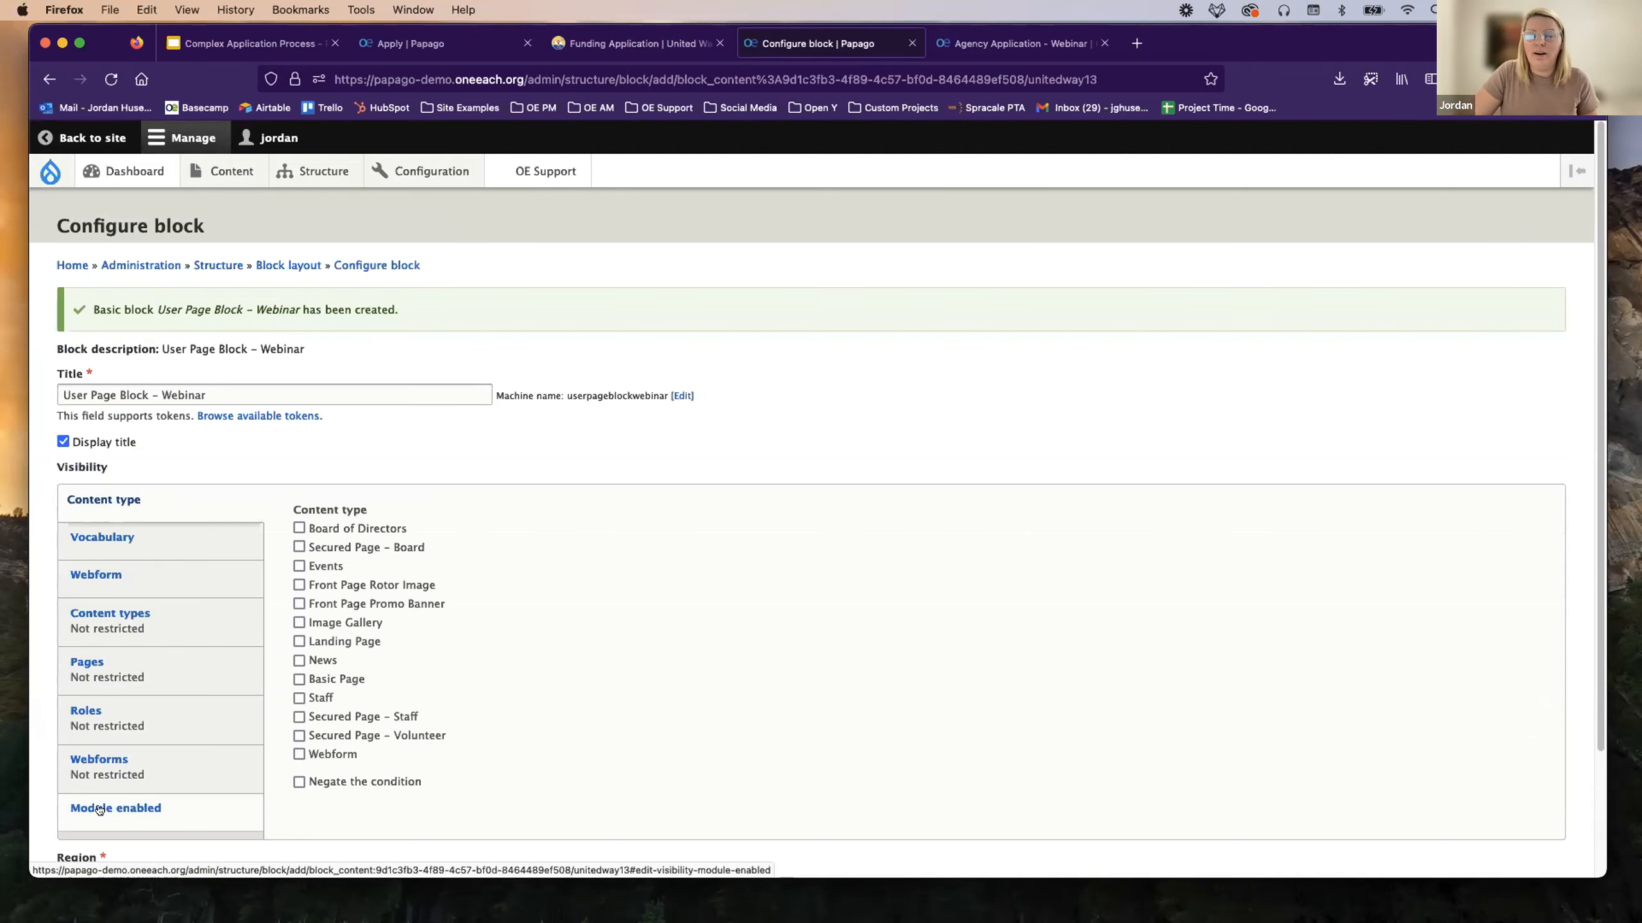
{"action": "scroll", "coordinate": [188, 459], "scroll_direction": "down", "scroll_amount": 1}
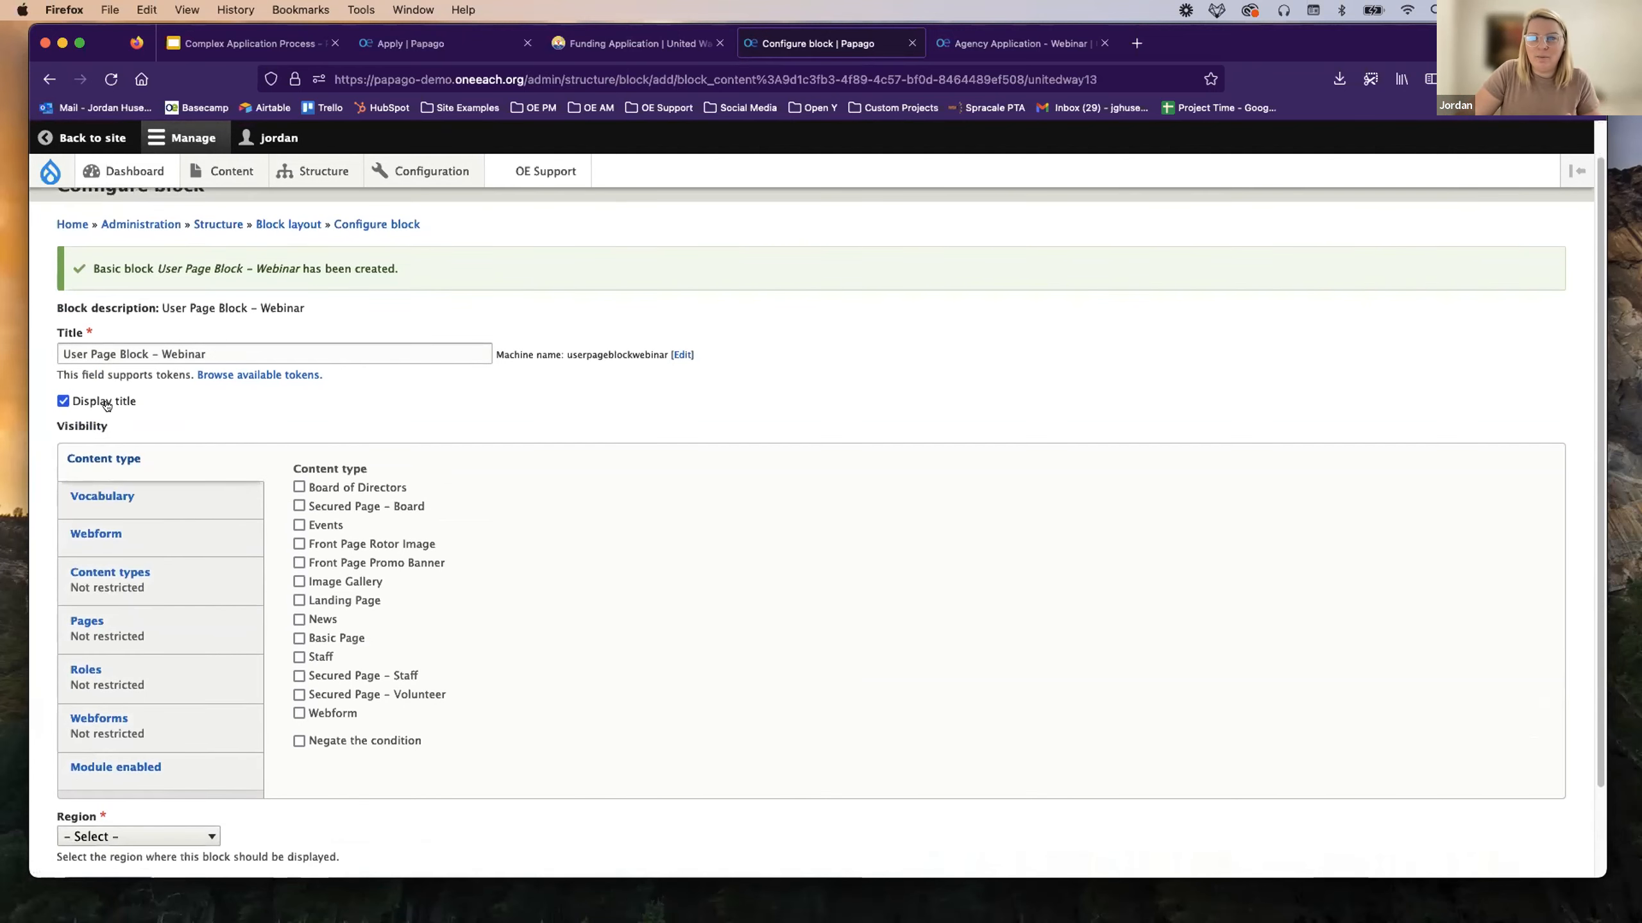
{"action": "left_click", "coordinate": [84, 406]}
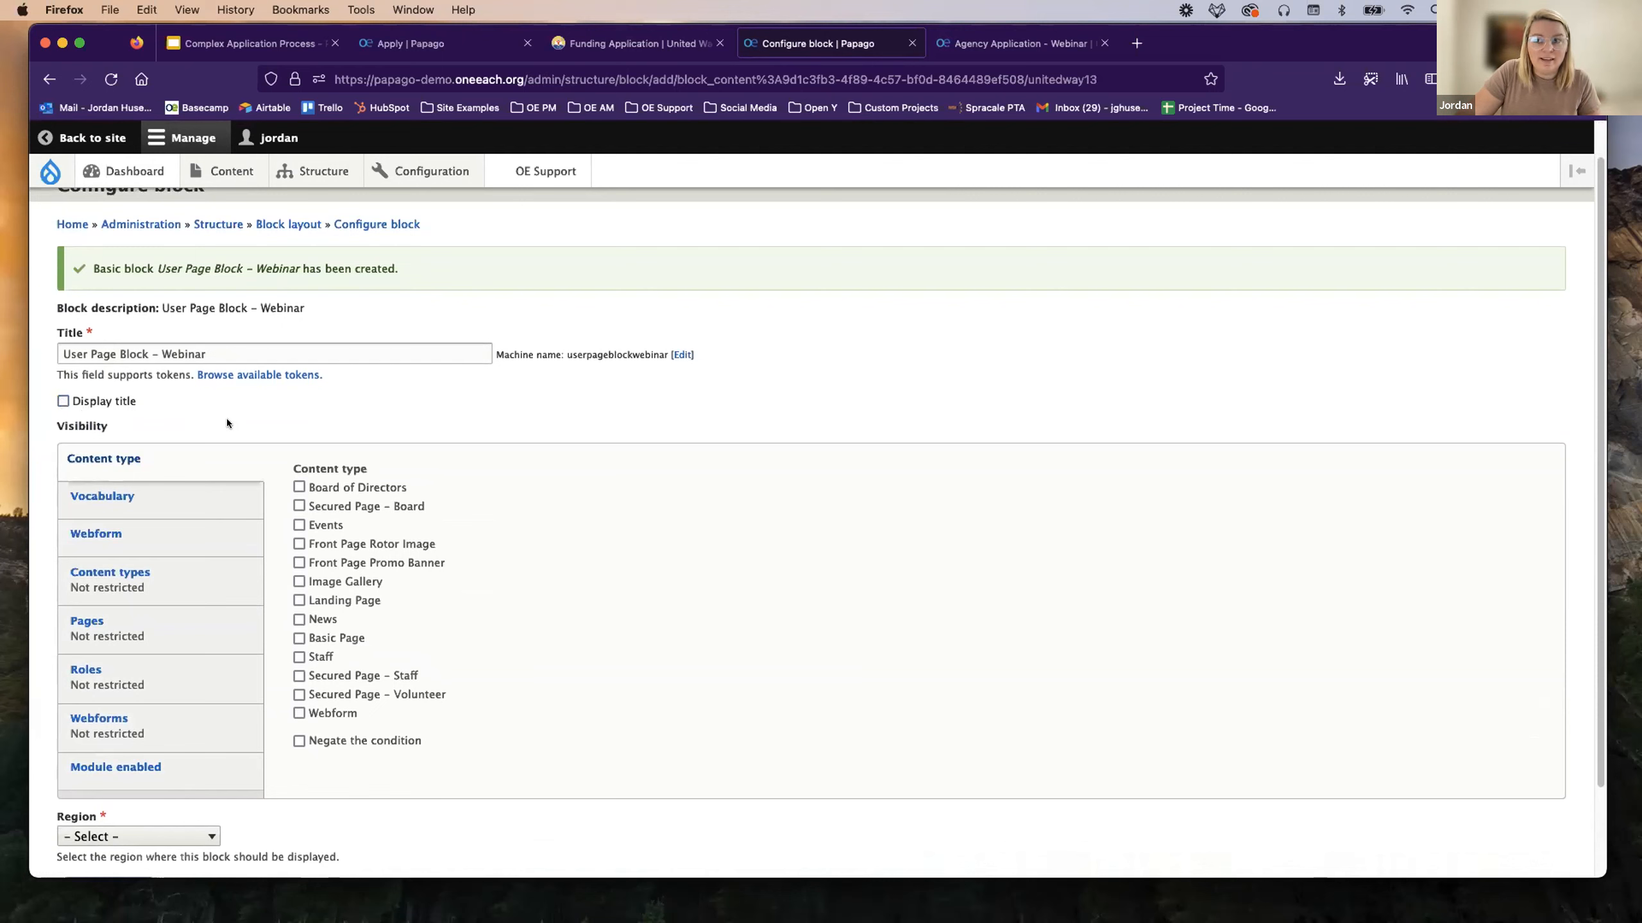
{"action": "left_click_drag", "start_coordinate": [208, 354], "coordinate": [71, 350]}
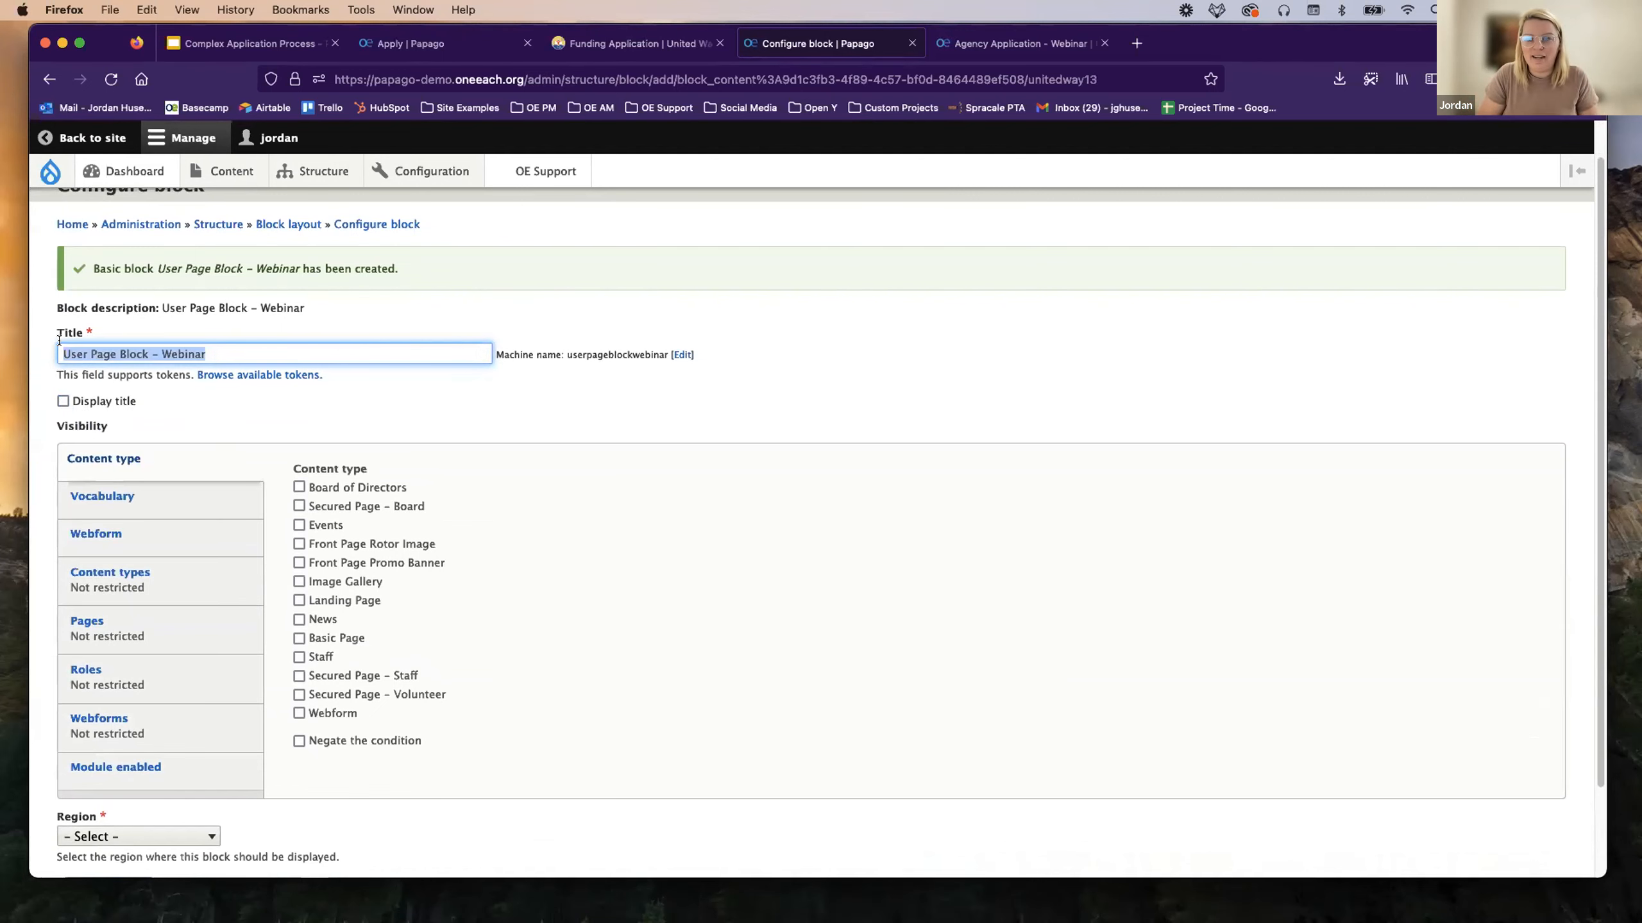
{"action": "left_click", "coordinate": [228, 414]}
Restrict the block's visibility to the pages /users*, /user/* and /user*, copying these paths from the User Block Setup slide.
{"action": "scroll", "coordinate": [229, 414], "scroll_direction": "down", "scroll_amount": 2}
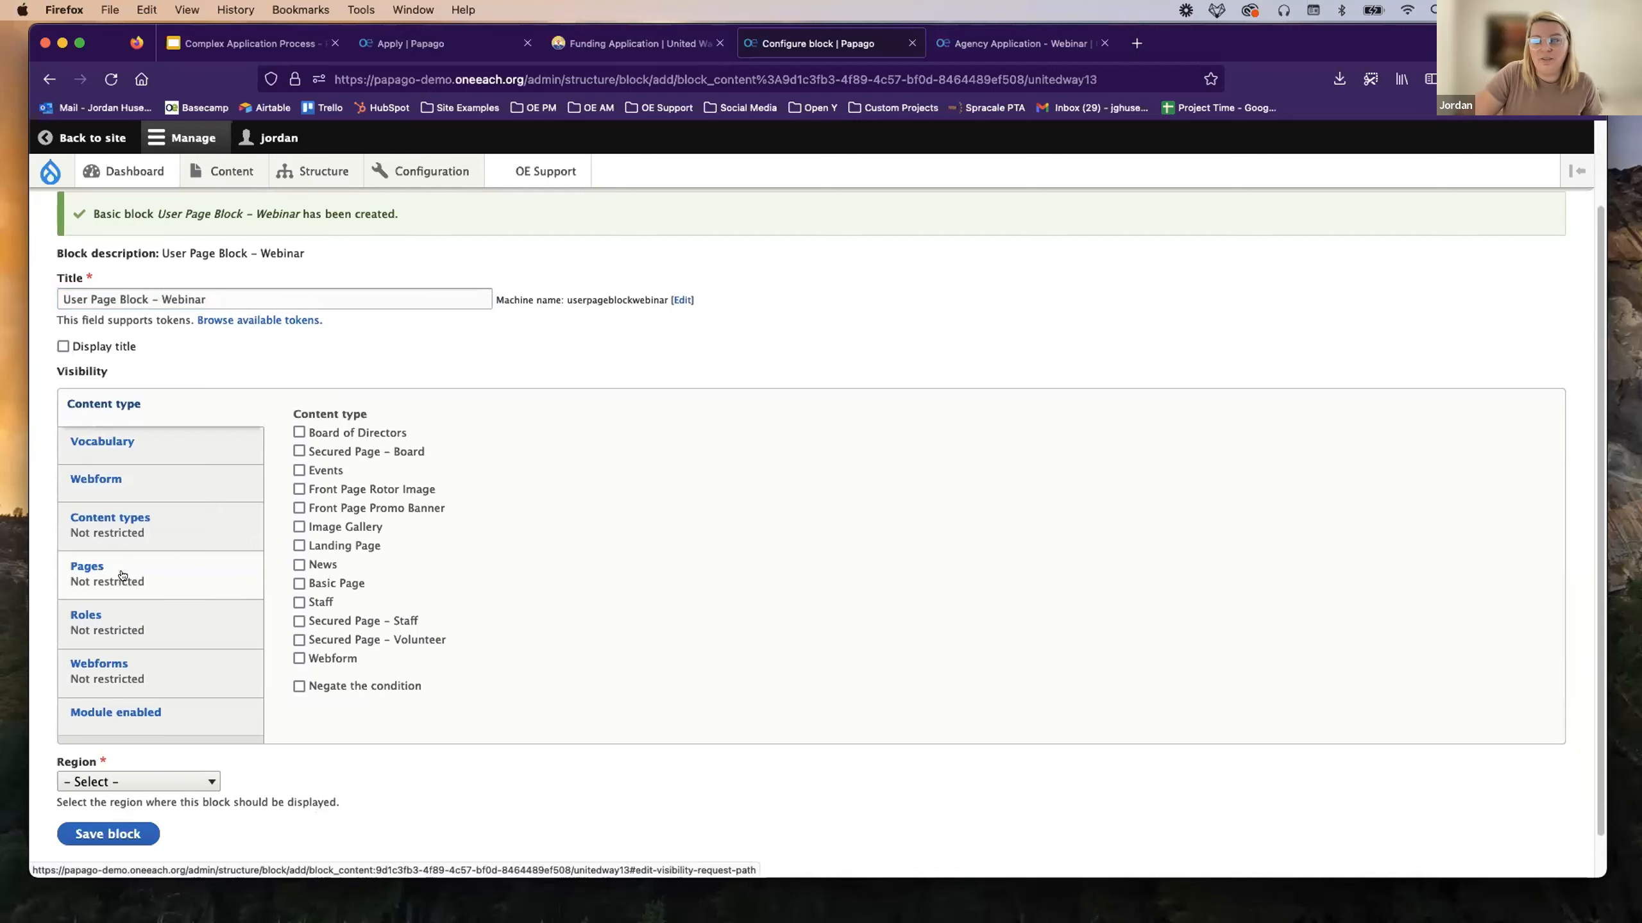
{"action": "left_click", "coordinate": [186, 575]}
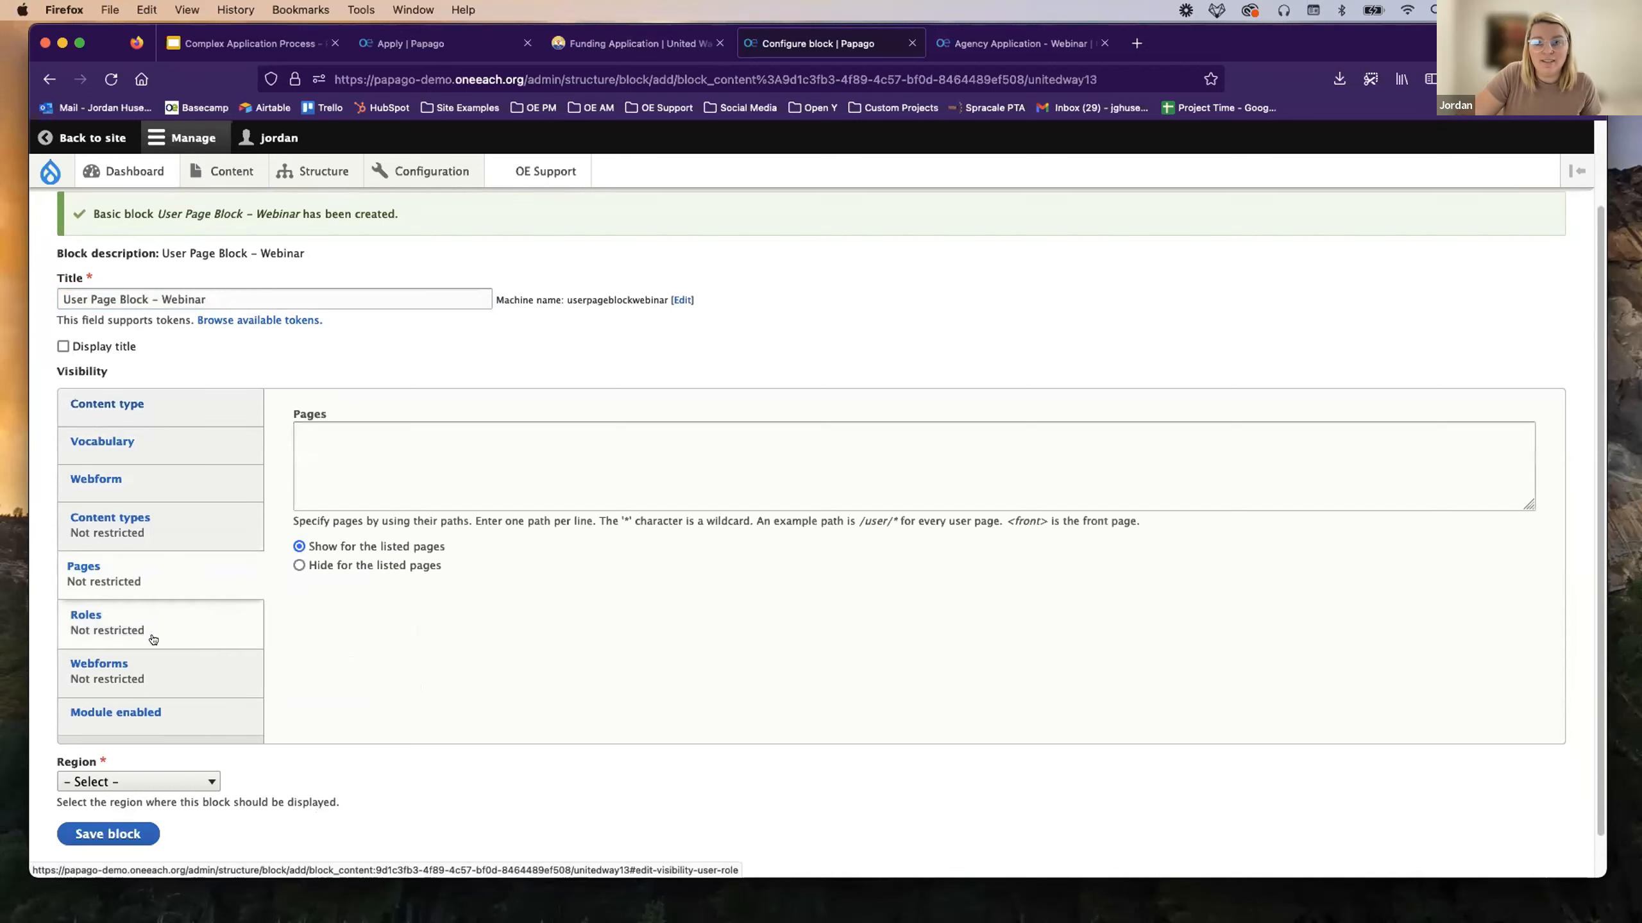
{"action": "left_click", "coordinate": [154, 622]}
{"action": "left_click", "coordinate": [166, 579]}
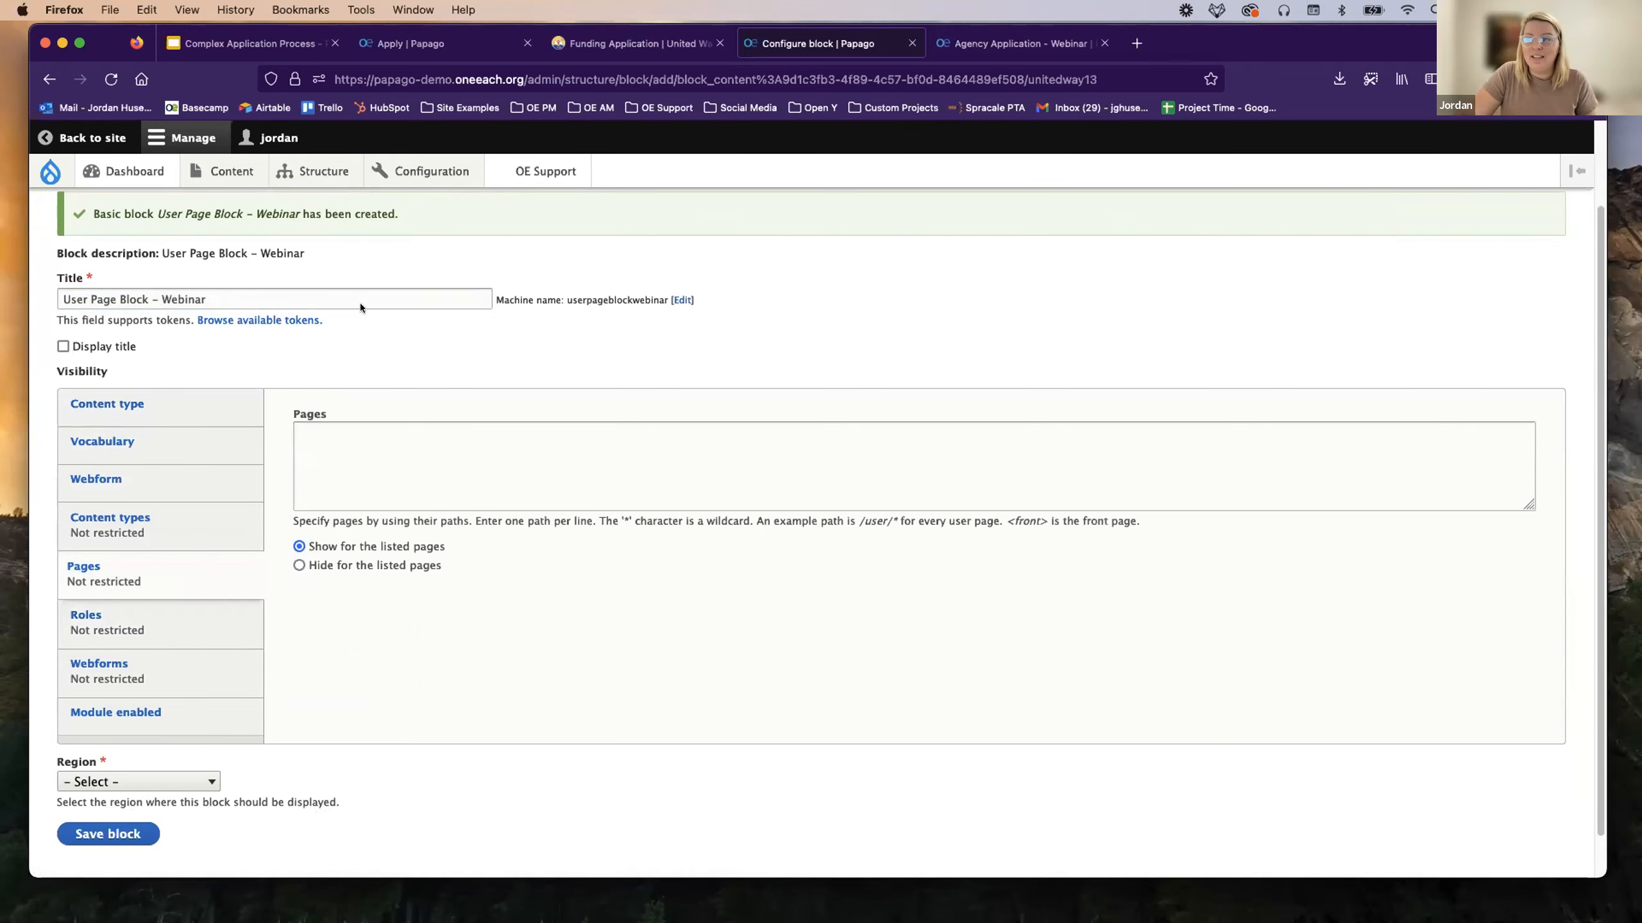
{"action": "left_click", "coordinate": [248, 46]}
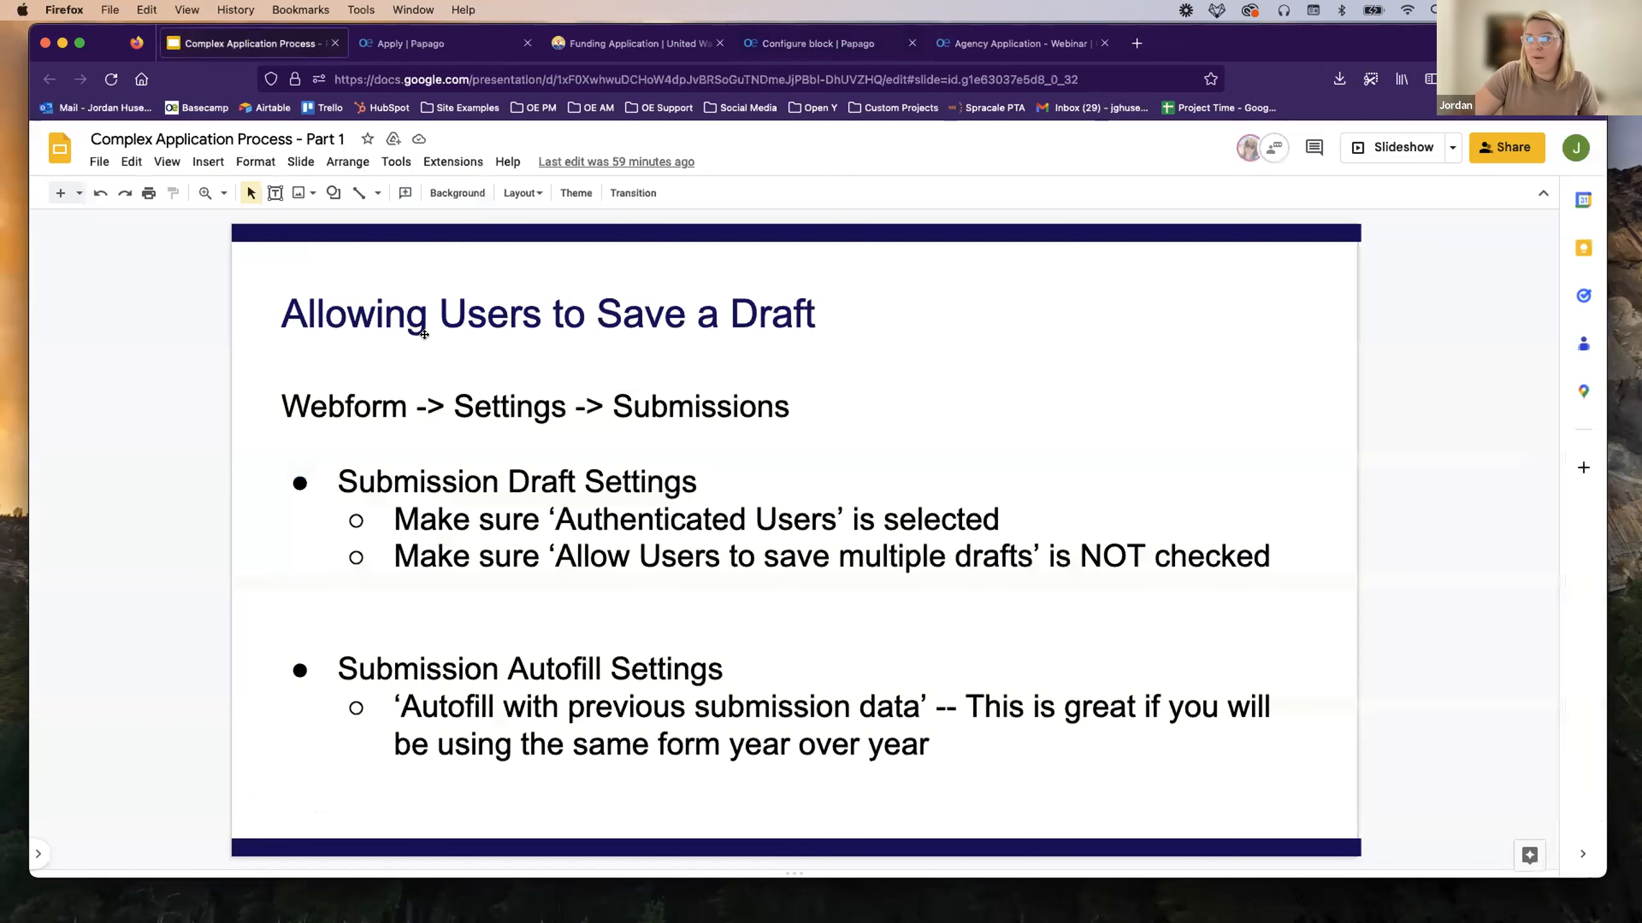
{"action": "key", "text": "Up"}
{"action": "key", "text": "Up"}
{"action": "left_click_drag", "start_coordinate": [485, 646], "coordinate": [408, 594]}
{"action": "key", "text": "super+c"}
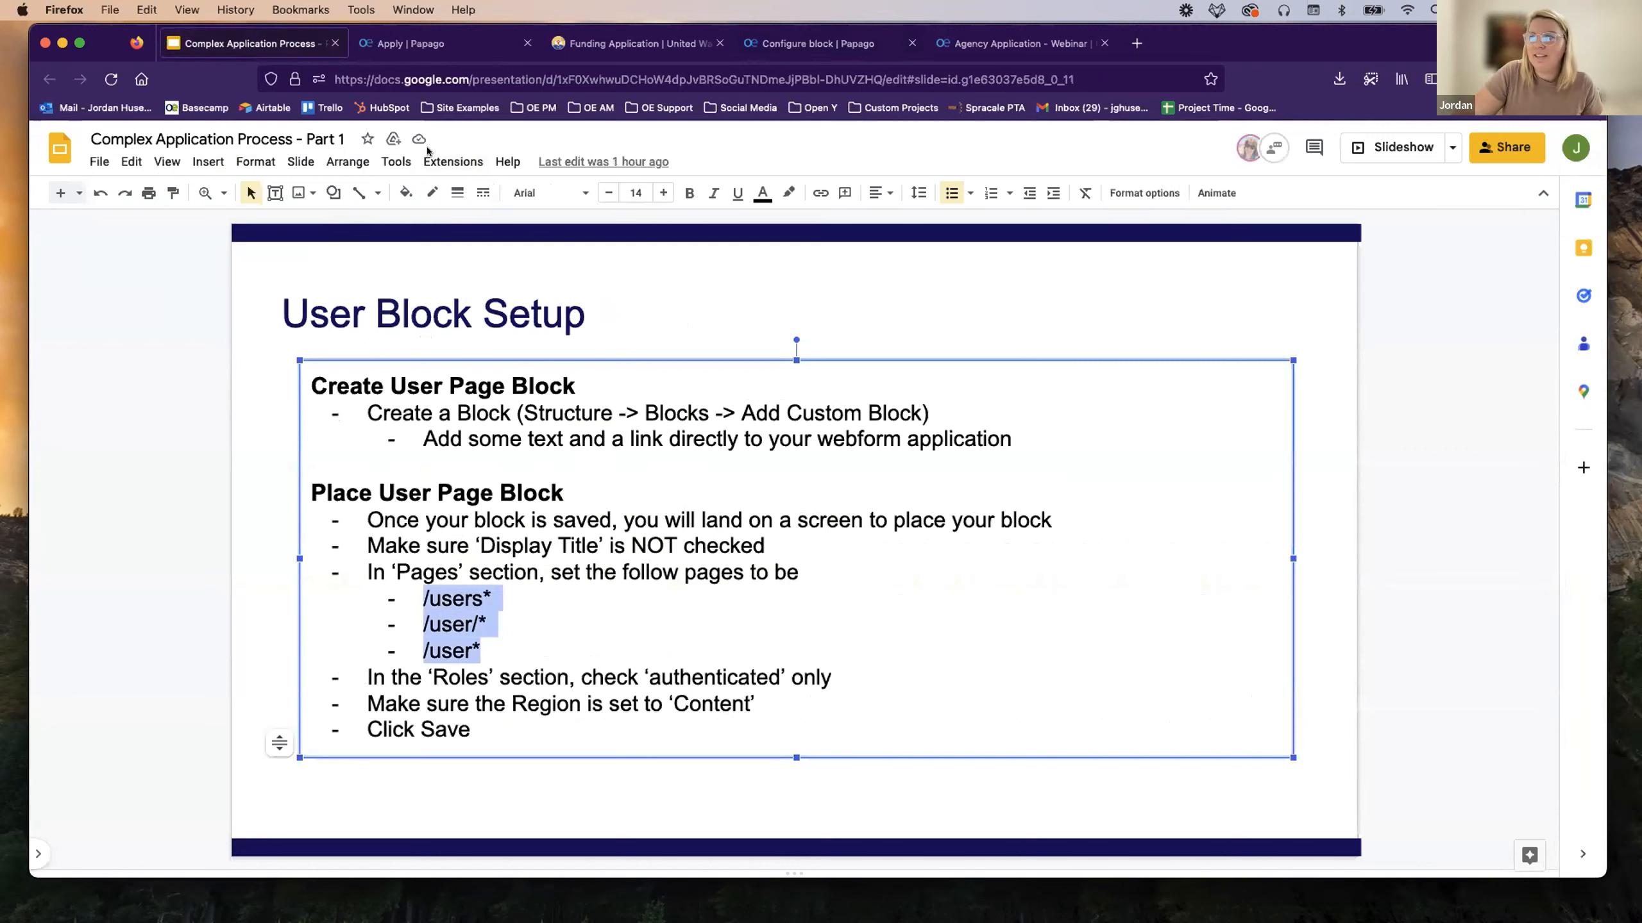
{"action": "left_click", "coordinate": [791, 46]}
{"action": "left_click", "coordinate": [416, 457]}
{"action": "key", "text": "super+v"}
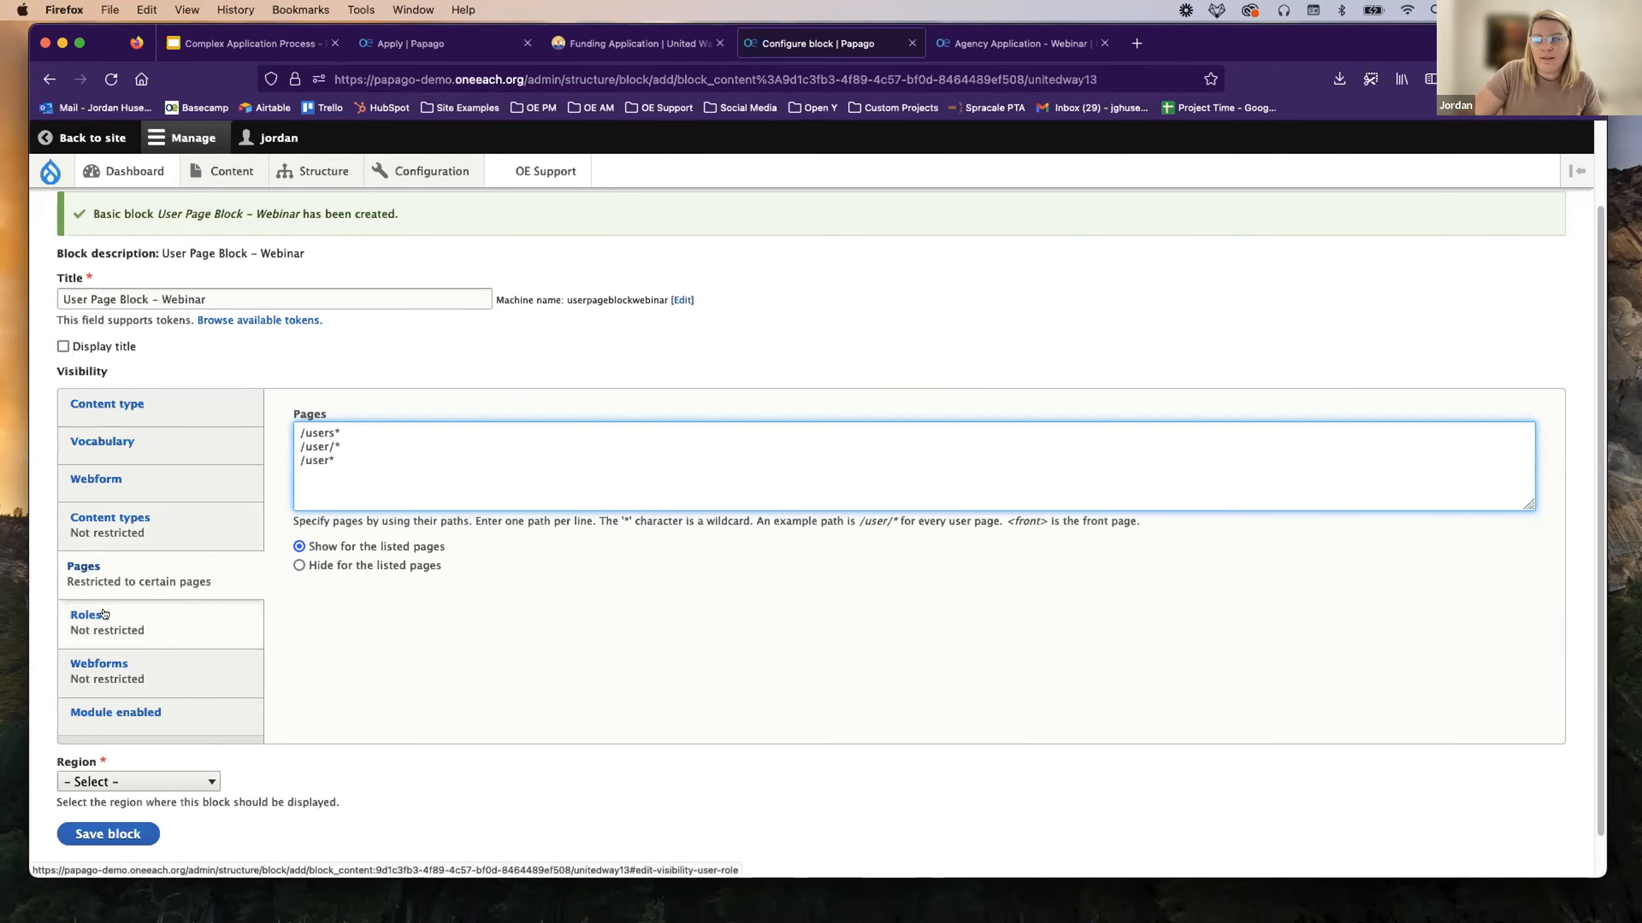
Limit the block's visibility to the Authenticated user role.
{"action": "left_click", "coordinate": [169, 619]}
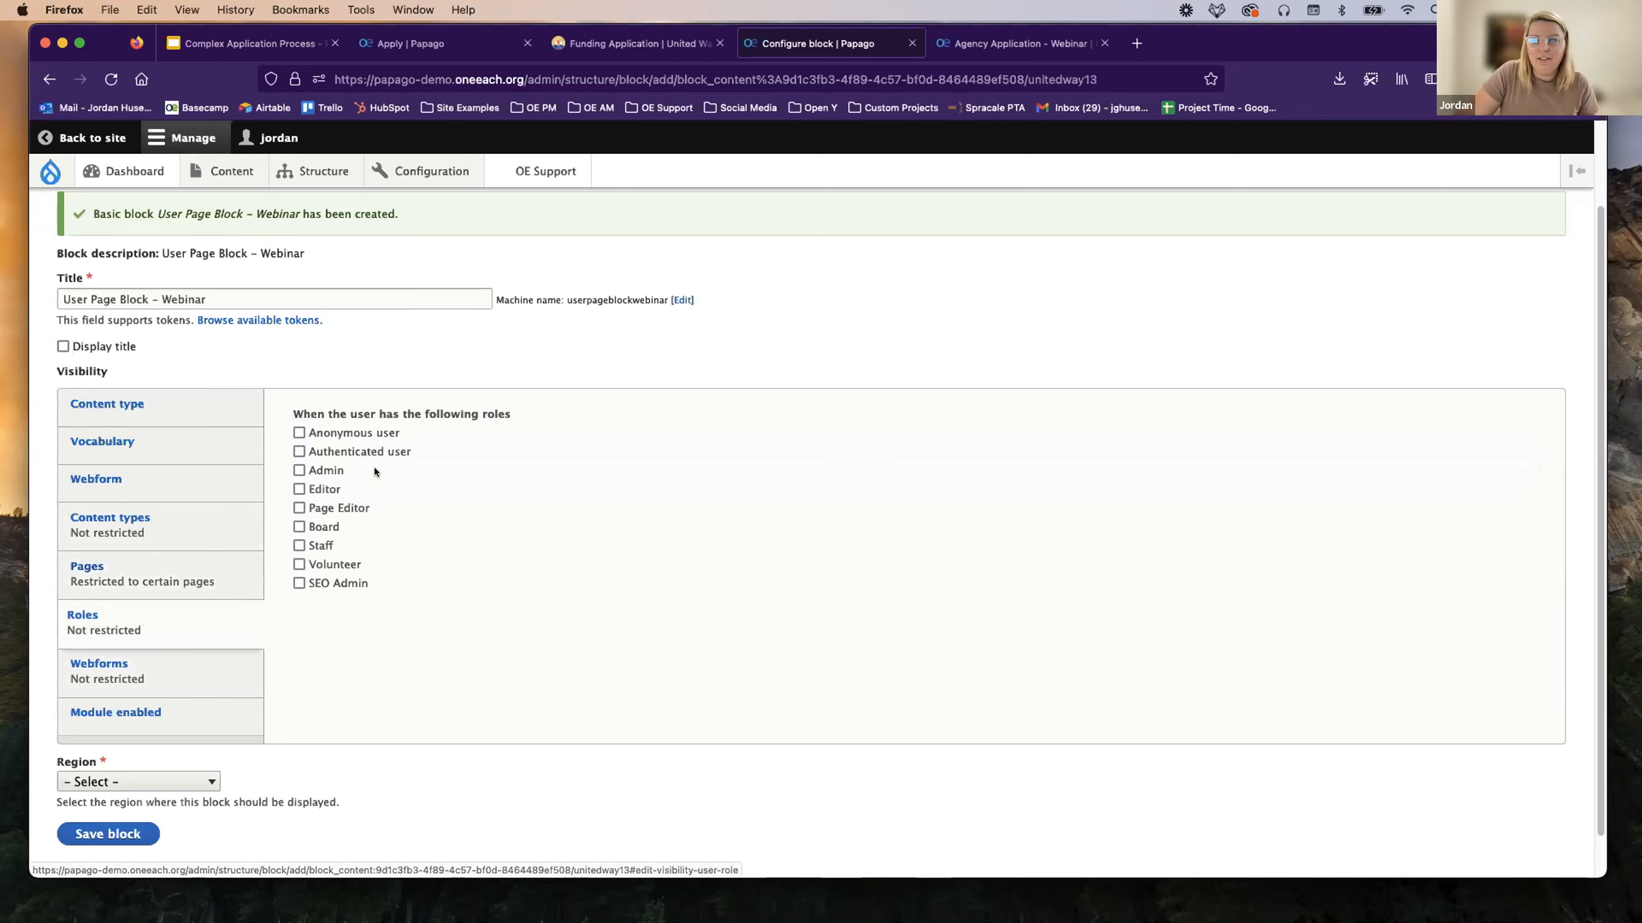
{"action": "left_click", "coordinate": [346, 452]}
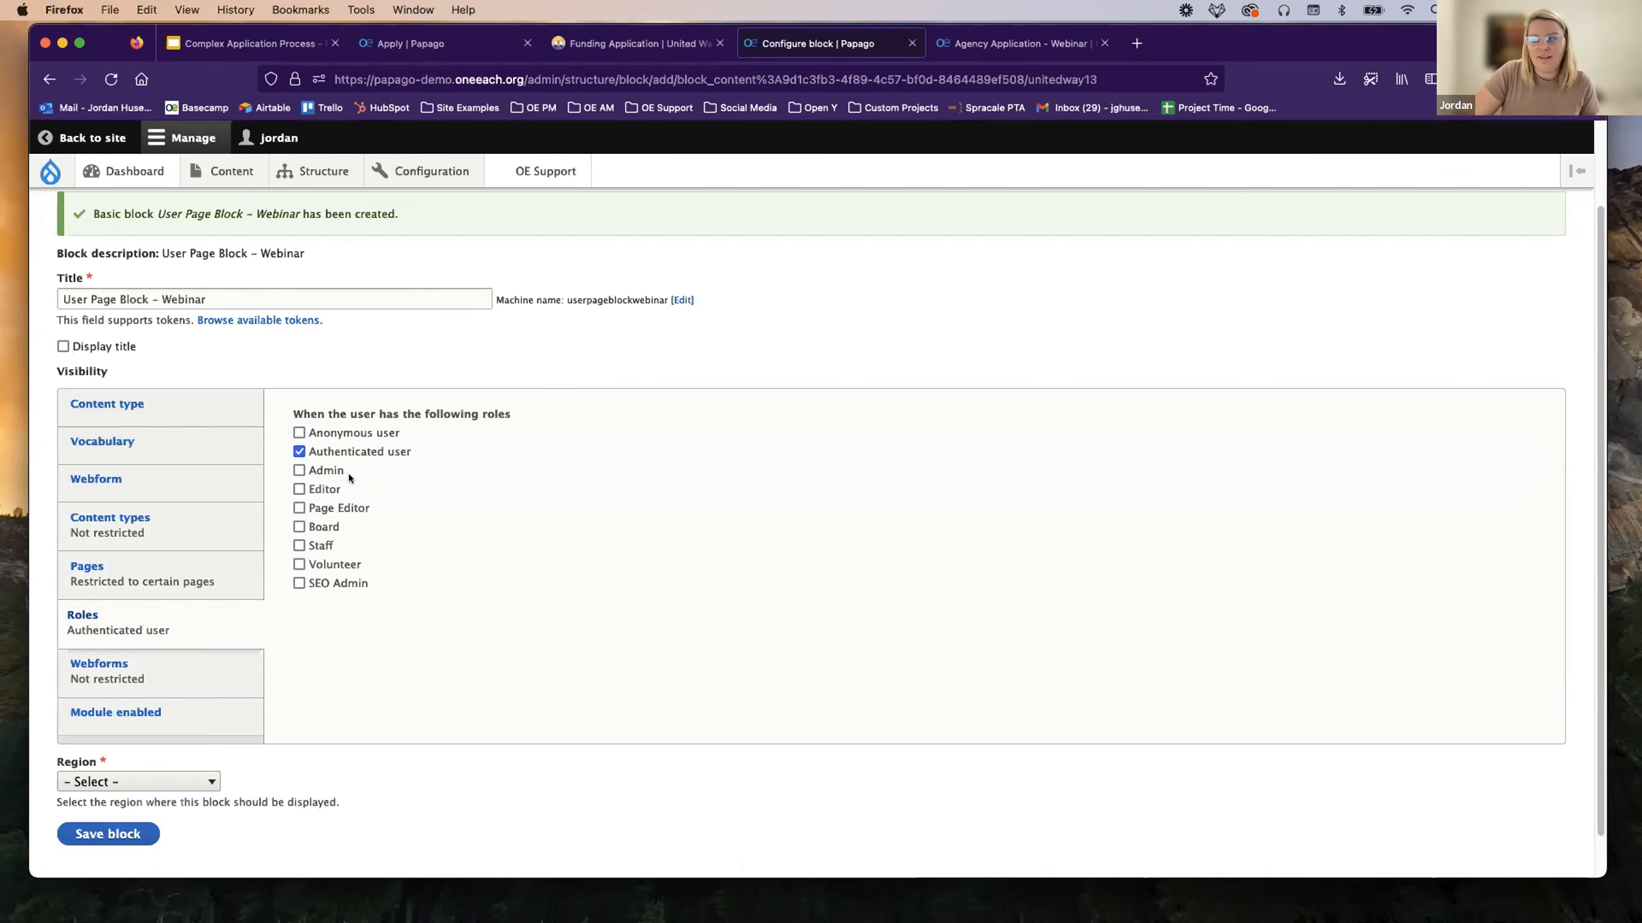
Set the block's region to Content and save the block.
{"action": "scroll", "coordinate": [298, 666], "scroll_direction": "down", "scroll_amount": 1}
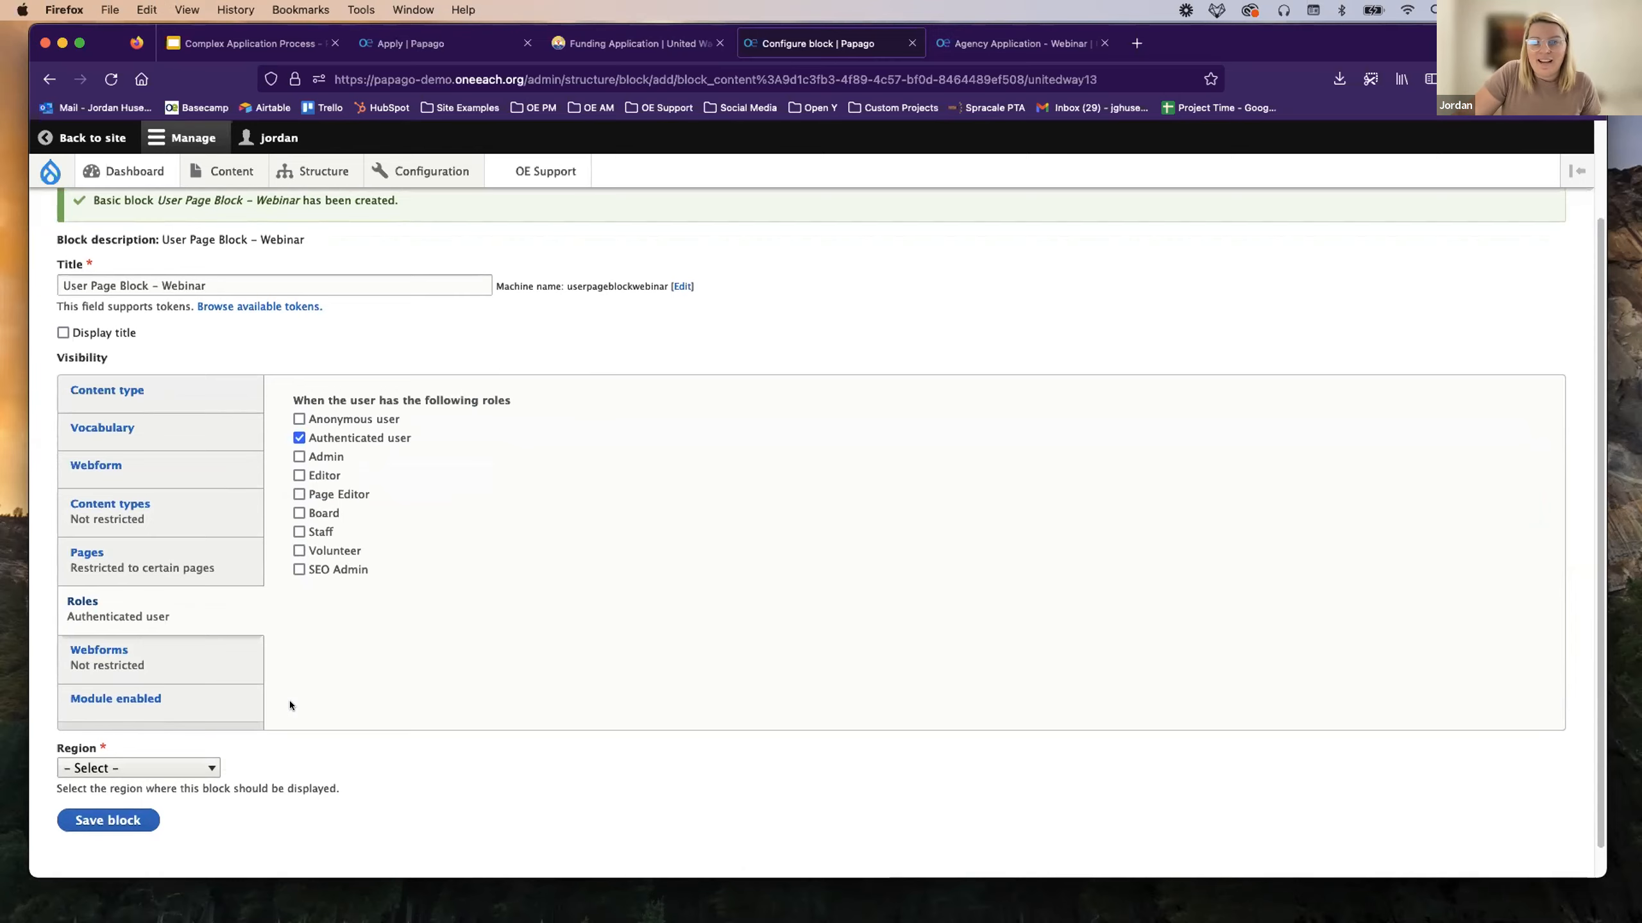
{"action": "scroll", "coordinate": [290, 700], "scroll_direction": "down", "scroll_amount": 2}
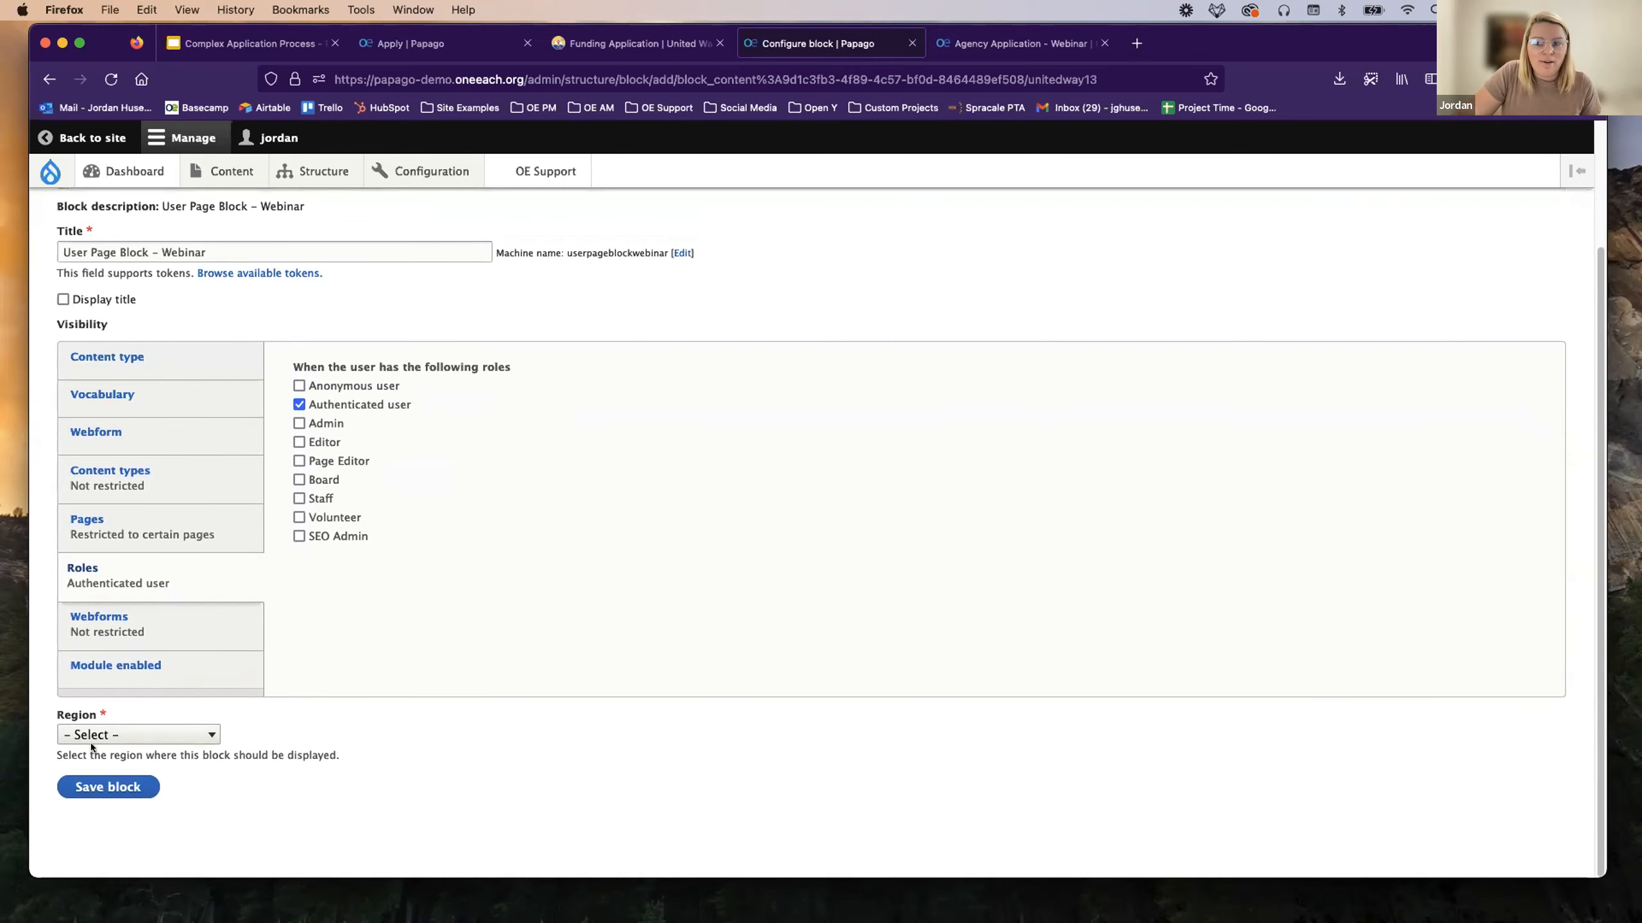
{"action": "left_click", "coordinate": [212, 735]}
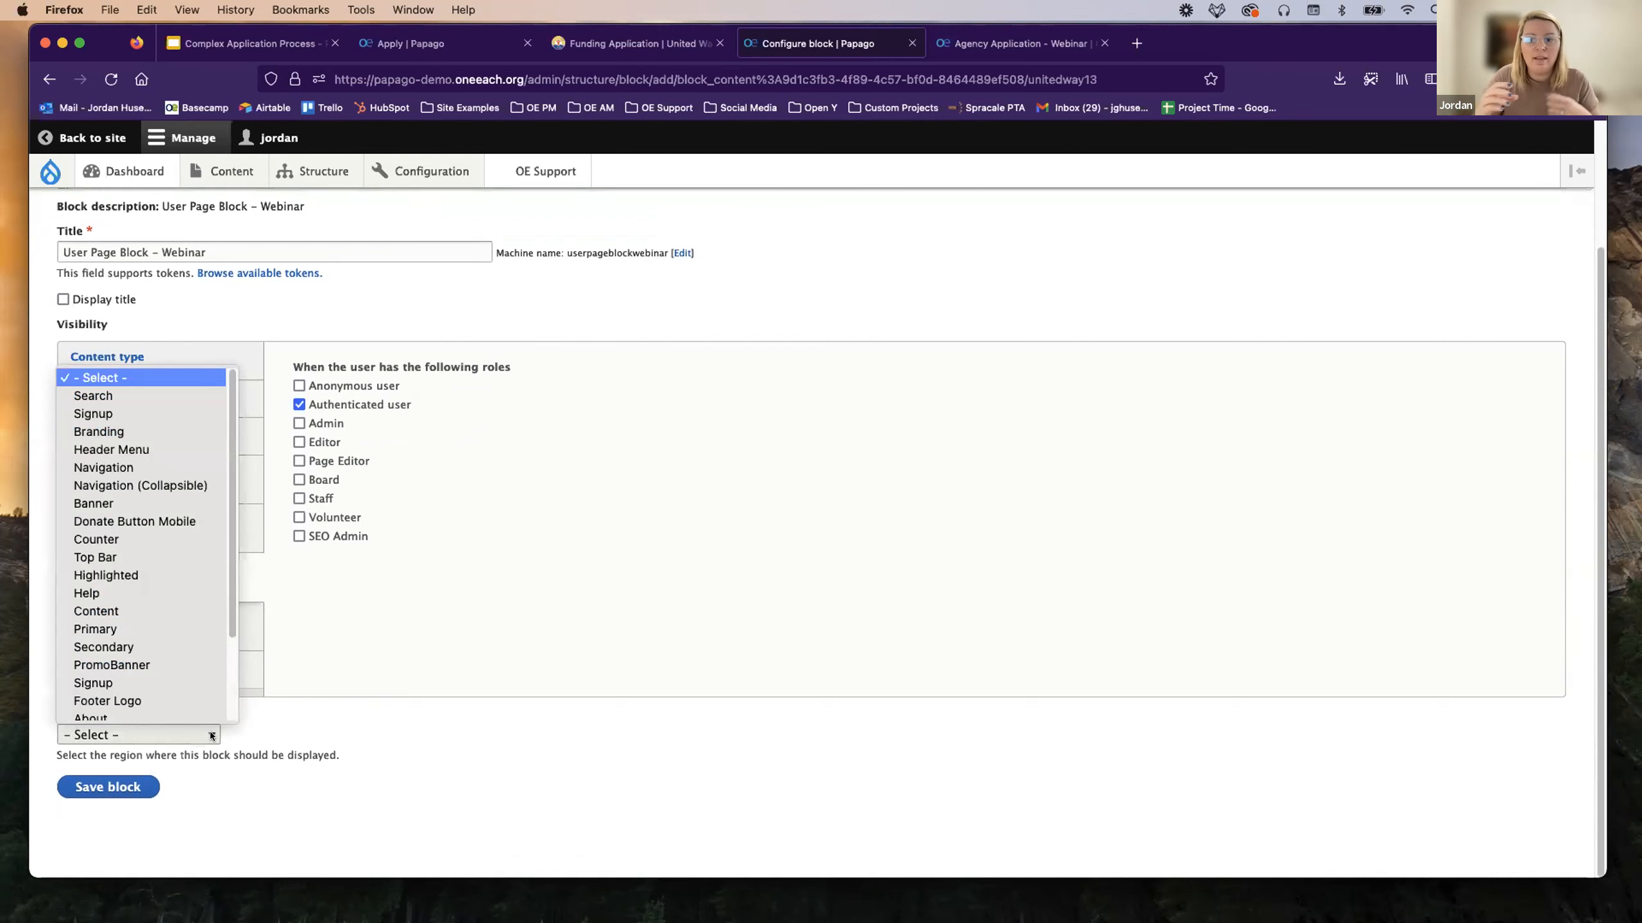
{"action": "left_click", "coordinate": [154, 605]}
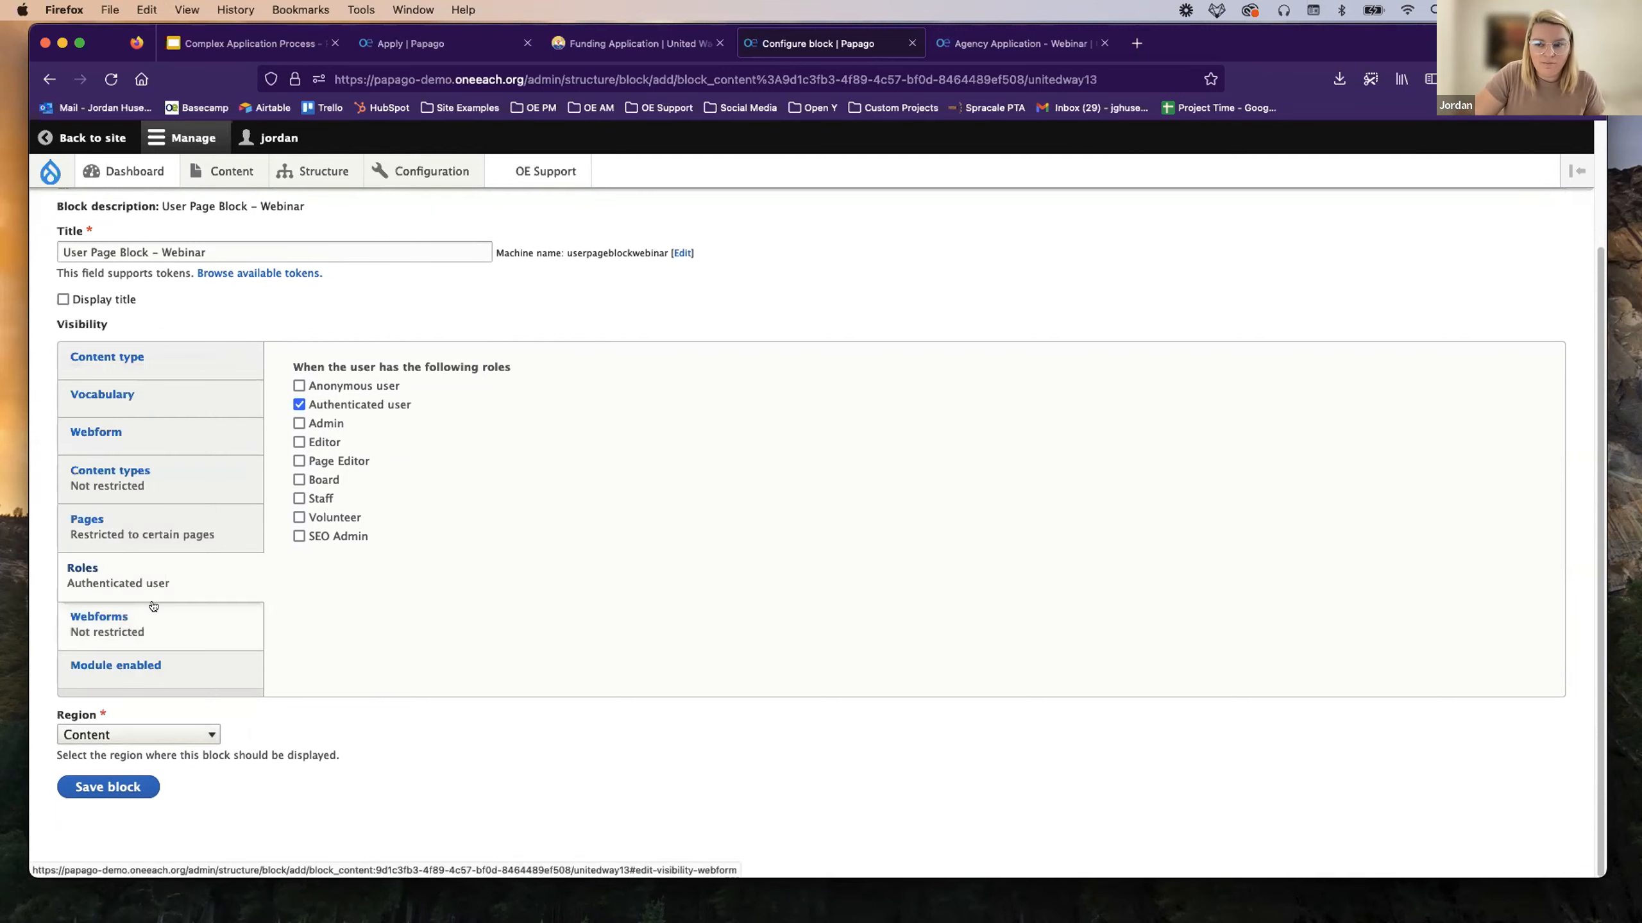
{"action": "left_click", "coordinate": [125, 790]}
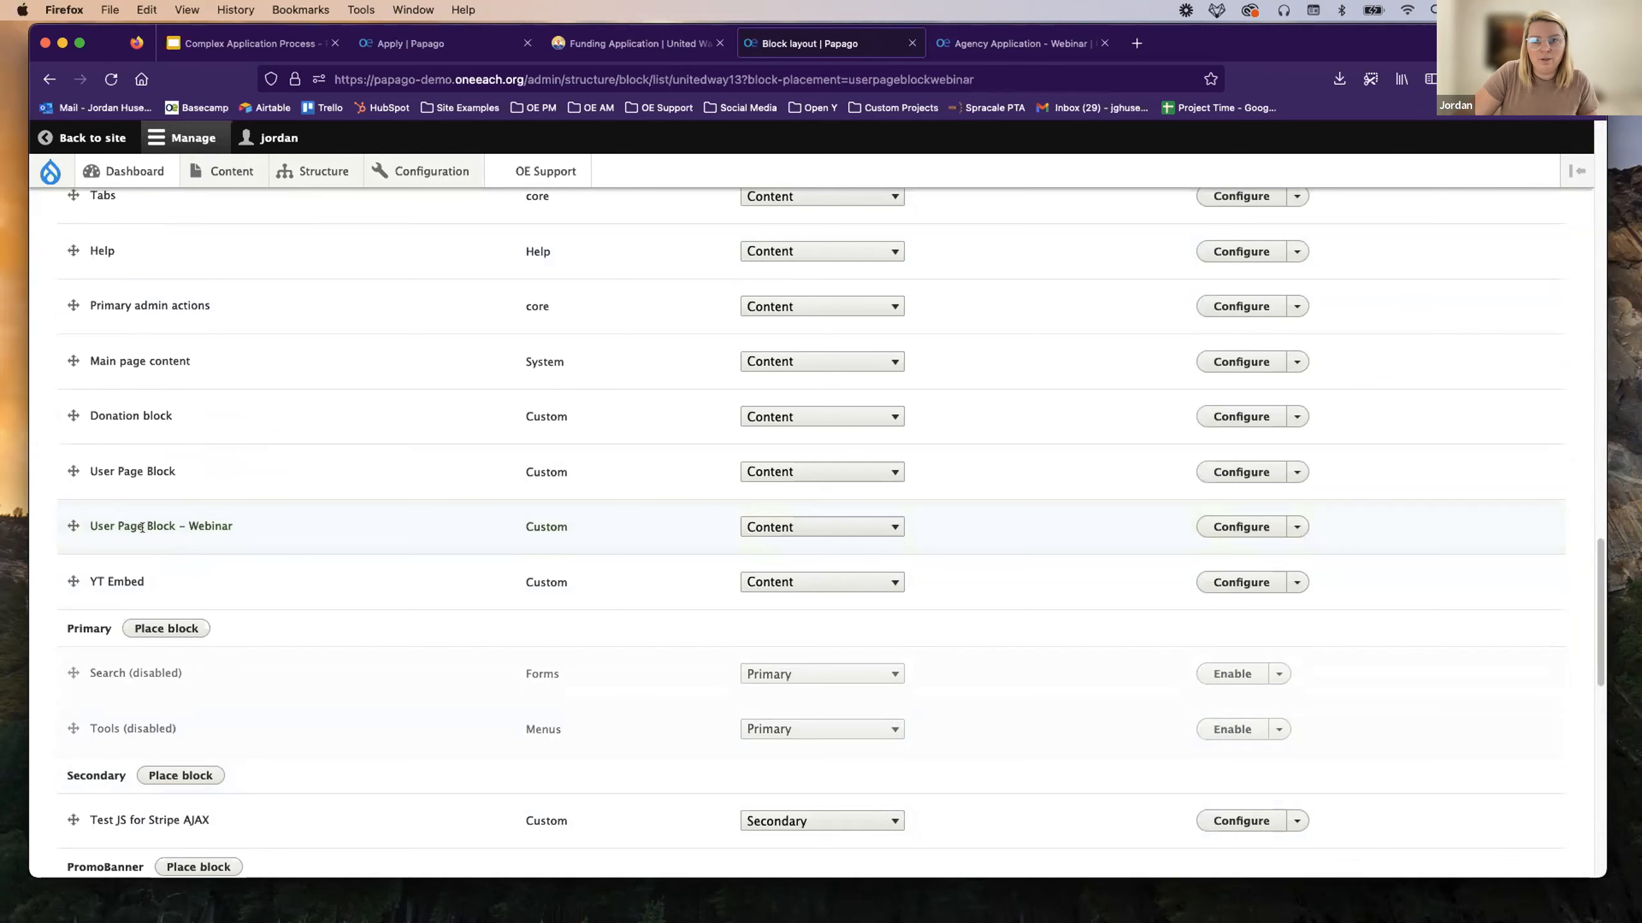
Review the placement of User Page Block - Webinar in the Content region and reopen its configuration to check the display title option.
{"action": "scroll", "coordinate": [182, 495], "scroll_direction": "up", "scroll_amount": 5}
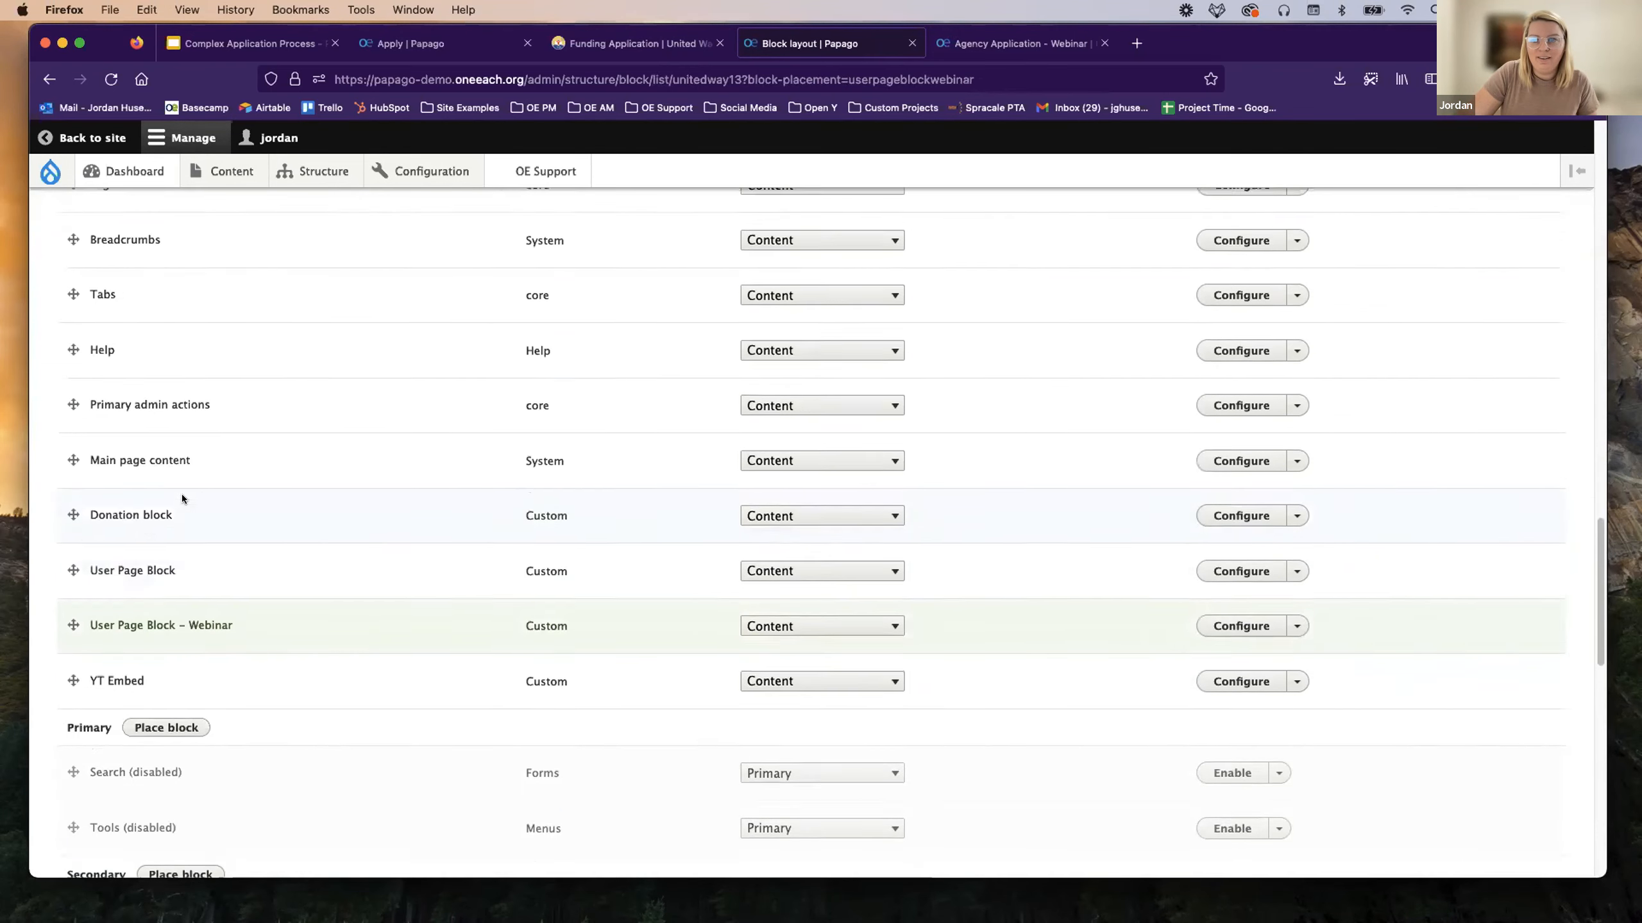
{"action": "left_click_drag", "start_coordinate": [102, 282], "coordinate": [73, 282]}
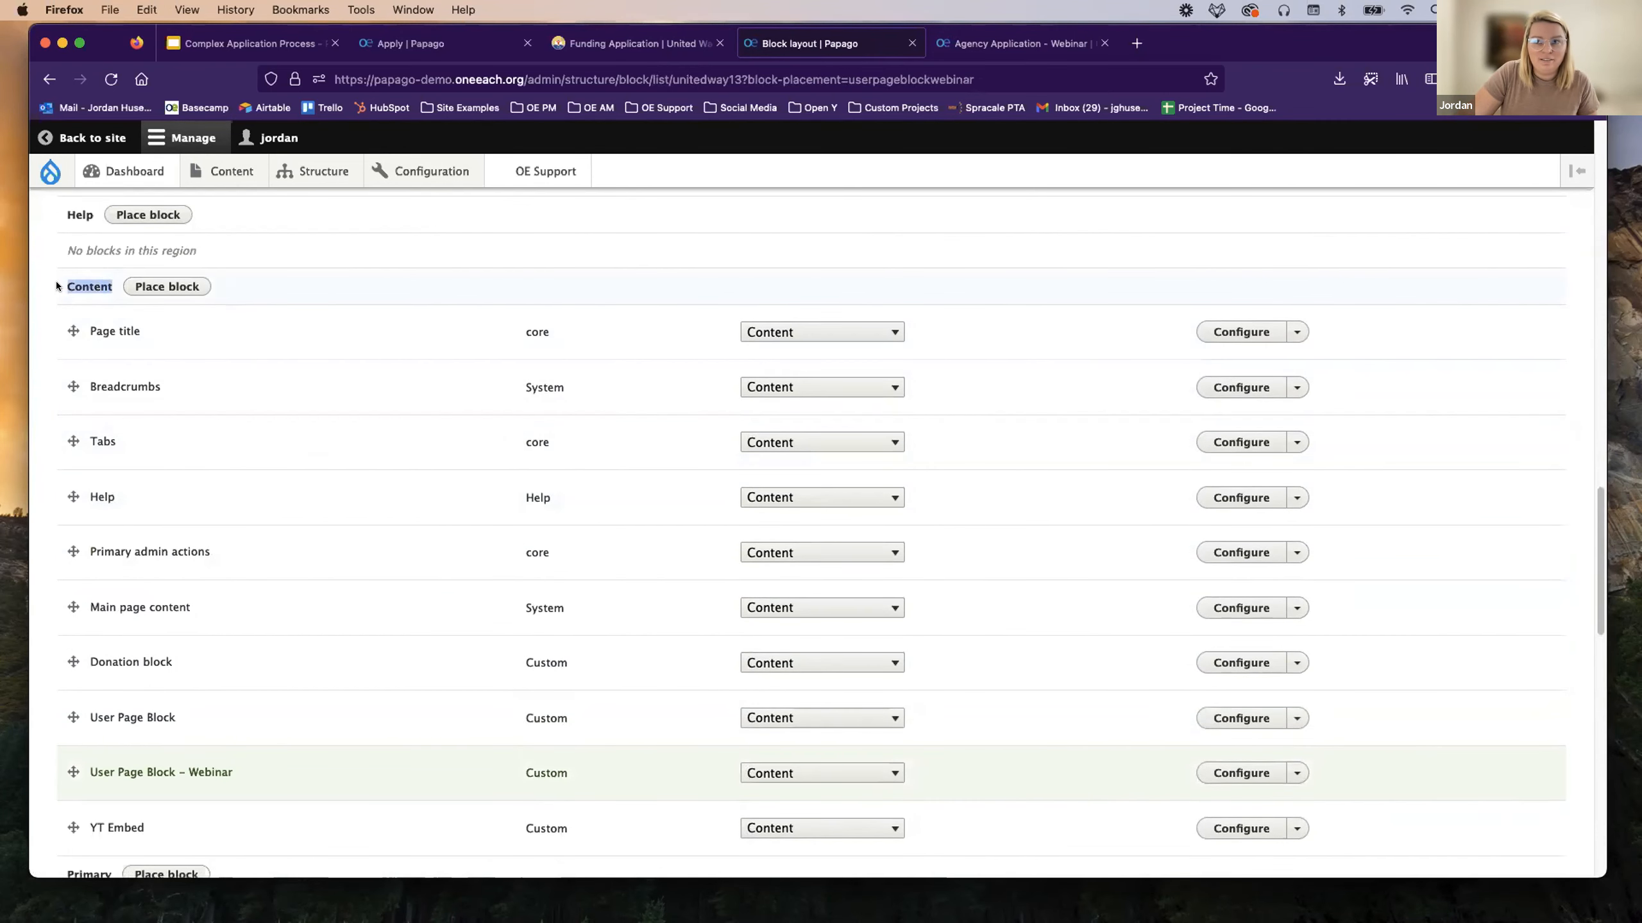
{"action": "scroll", "coordinate": [325, 554], "scroll_direction": "down", "scroll_amount": 1}
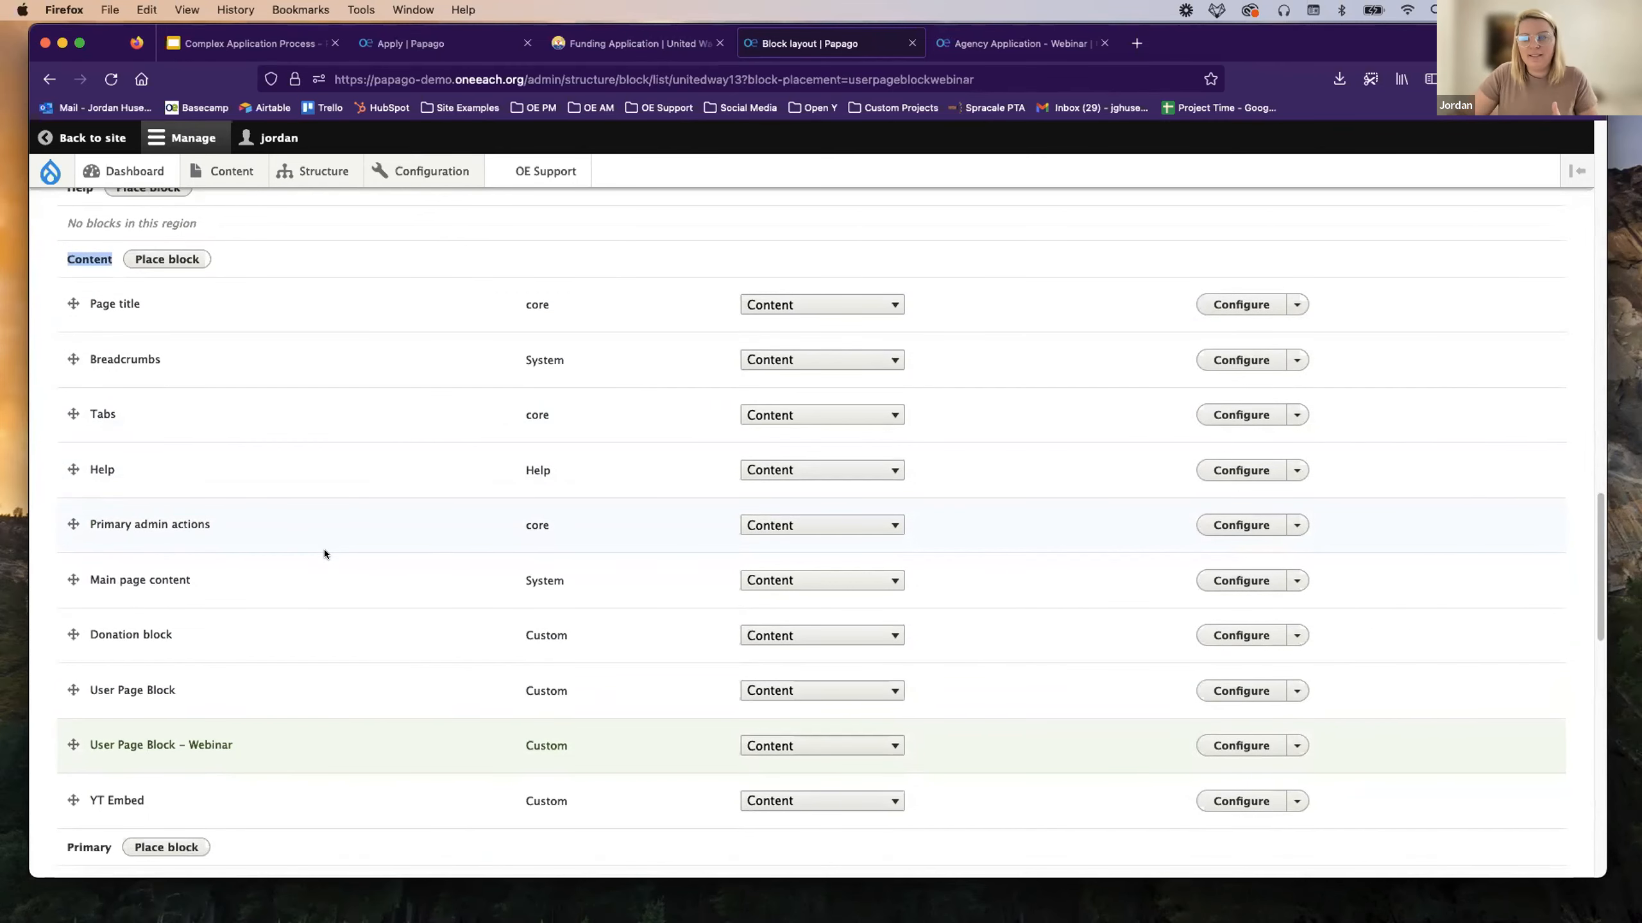
{"action": "scroll", "coordinate": [322, 562], "scroll_direction": "down", "scroll_amount": 3}
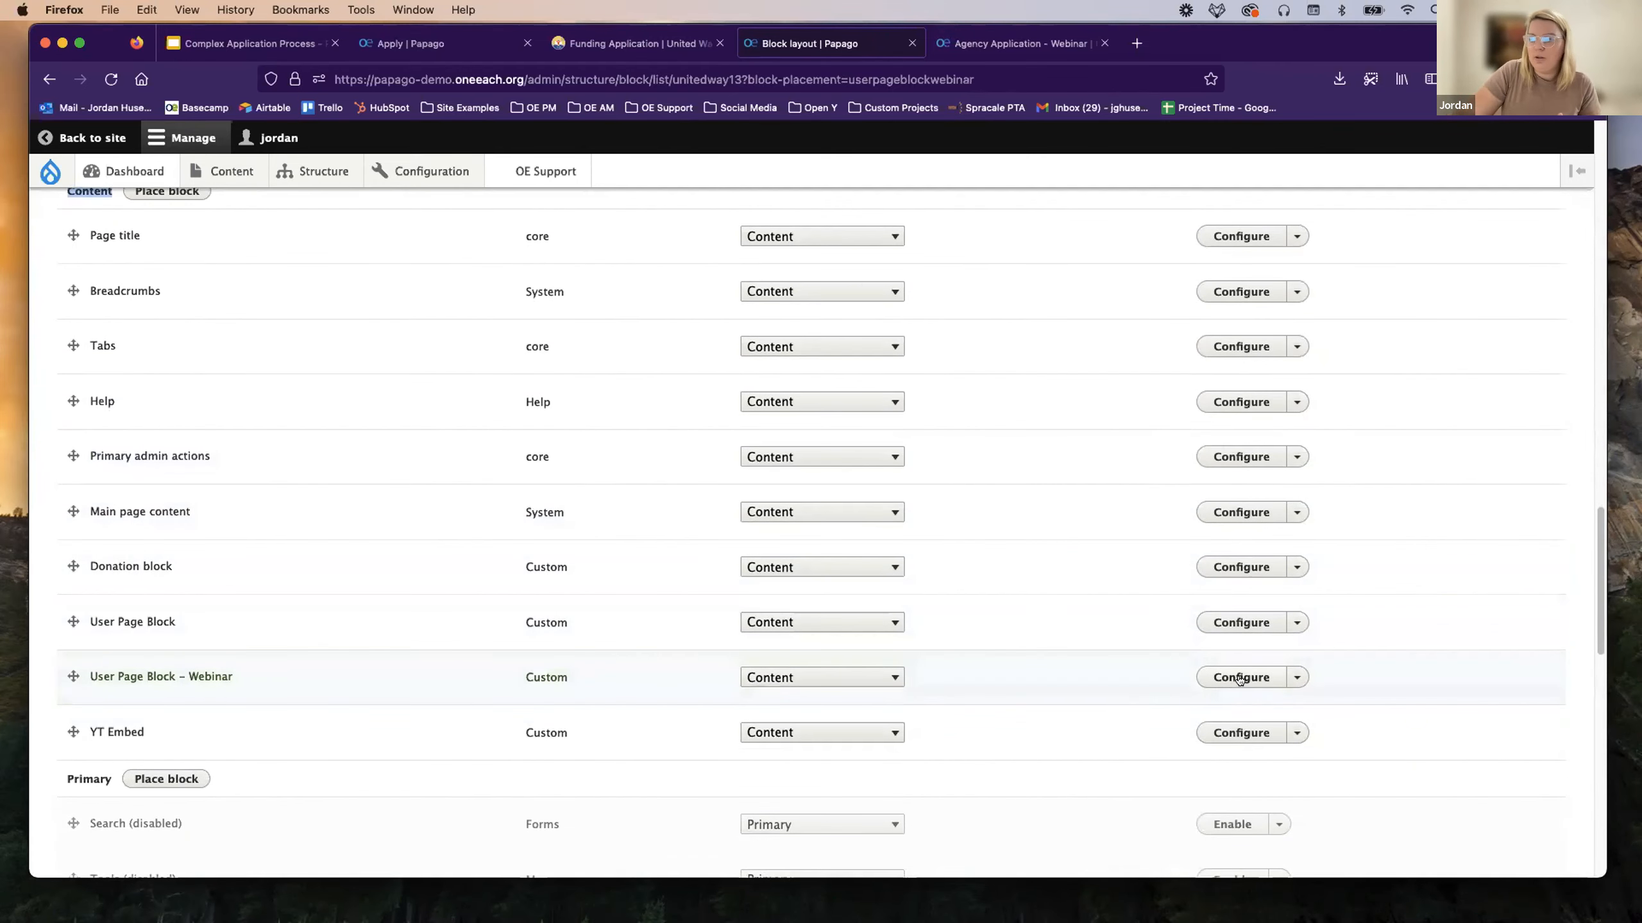
{"action": "left_click", "coordinate": [1241, 677]}
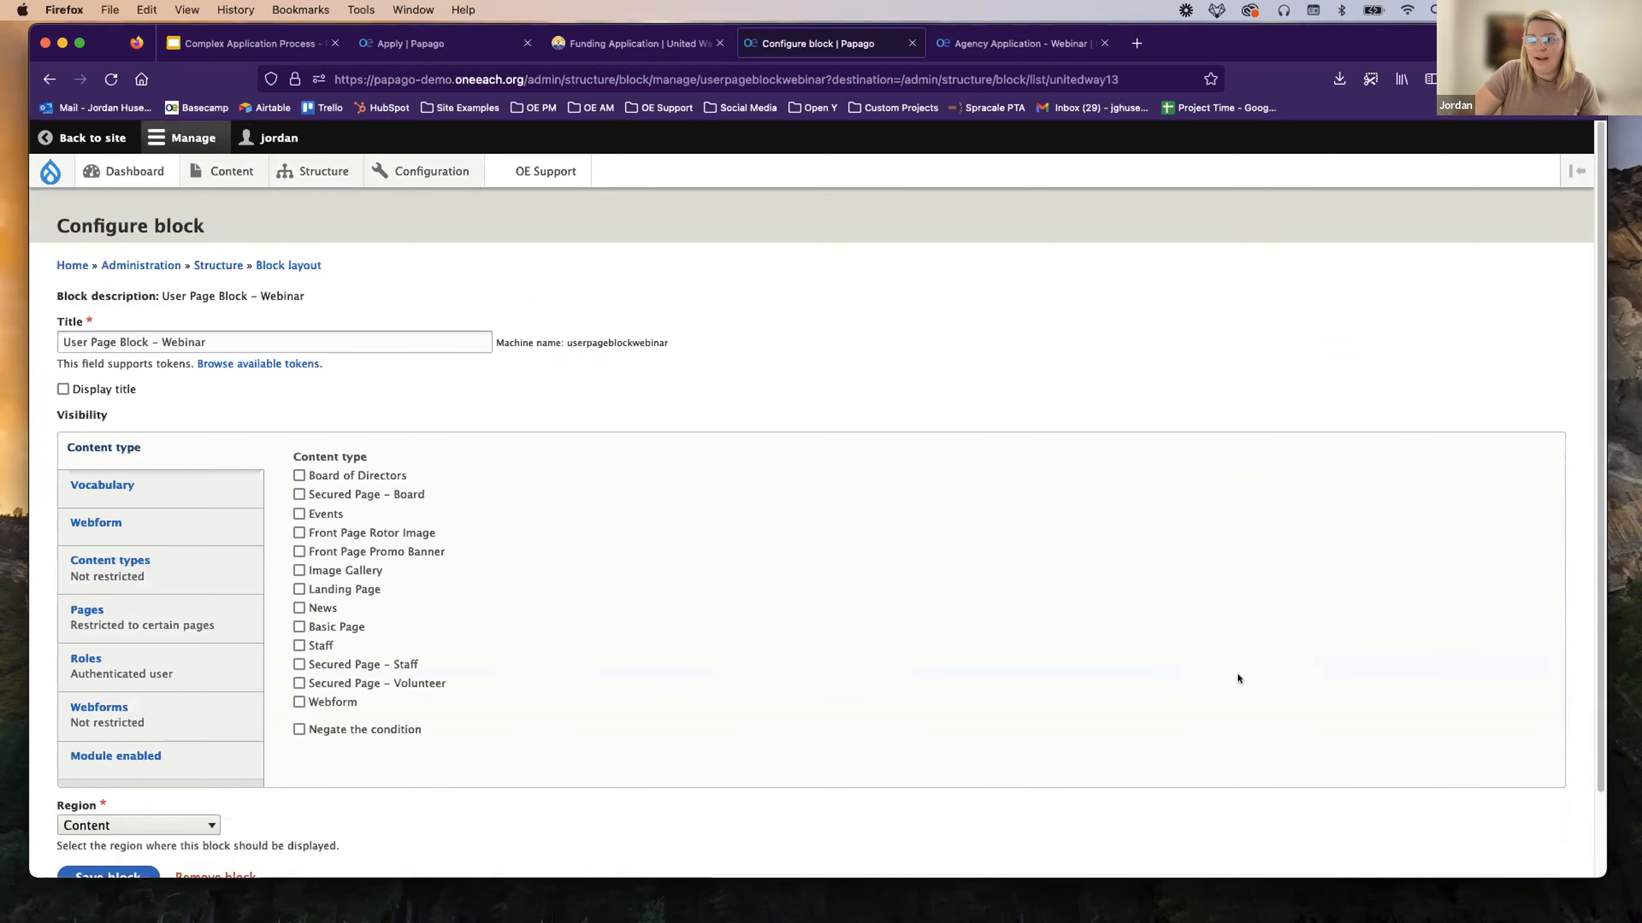
{"action": "left_click", "coordinate": [95, 390]}
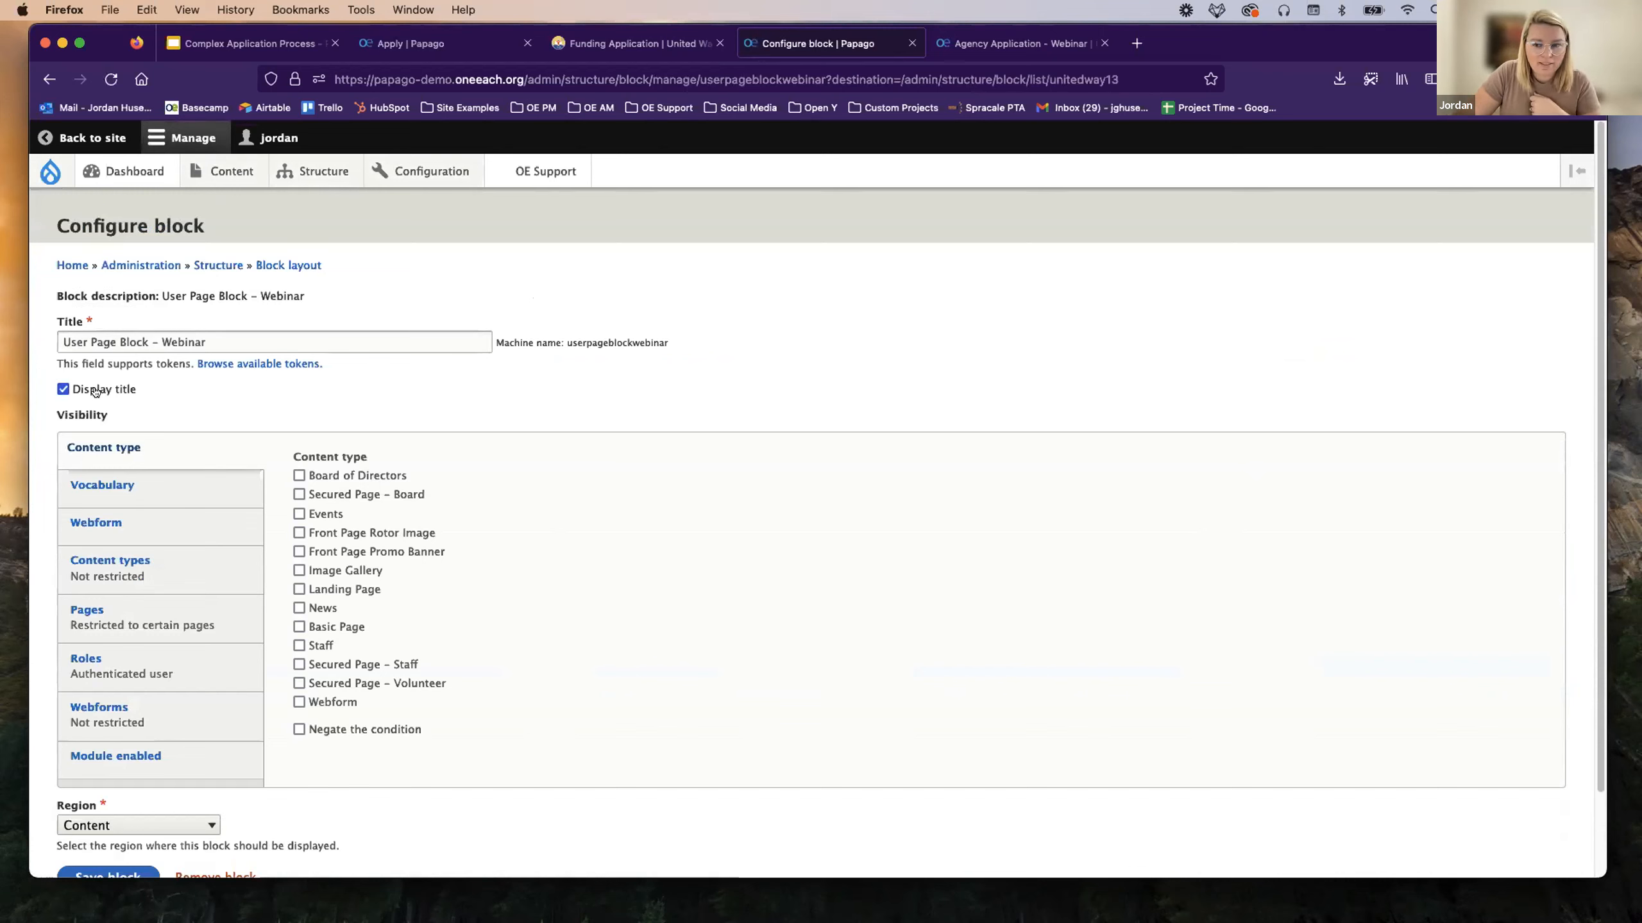
{"action": "left_click", "coordinate": [95, 390]}
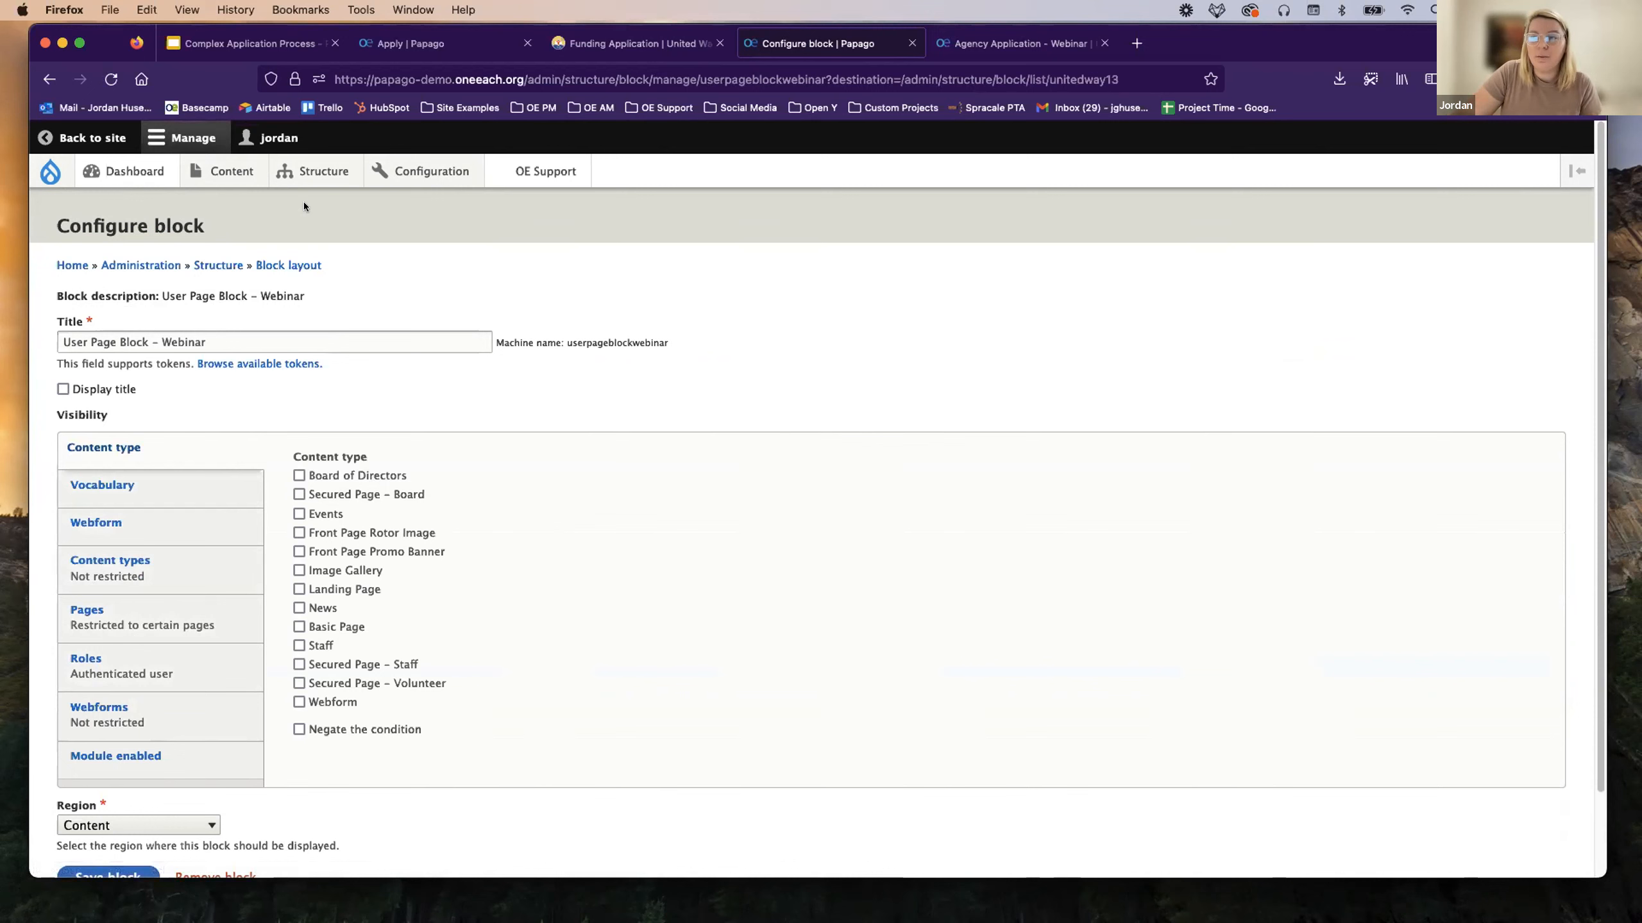
View the editable content of User Page Block - Webinar from the custom block library and return to the library without changes.
{"action": "mouse_move", "coordinate": [304, 172]}
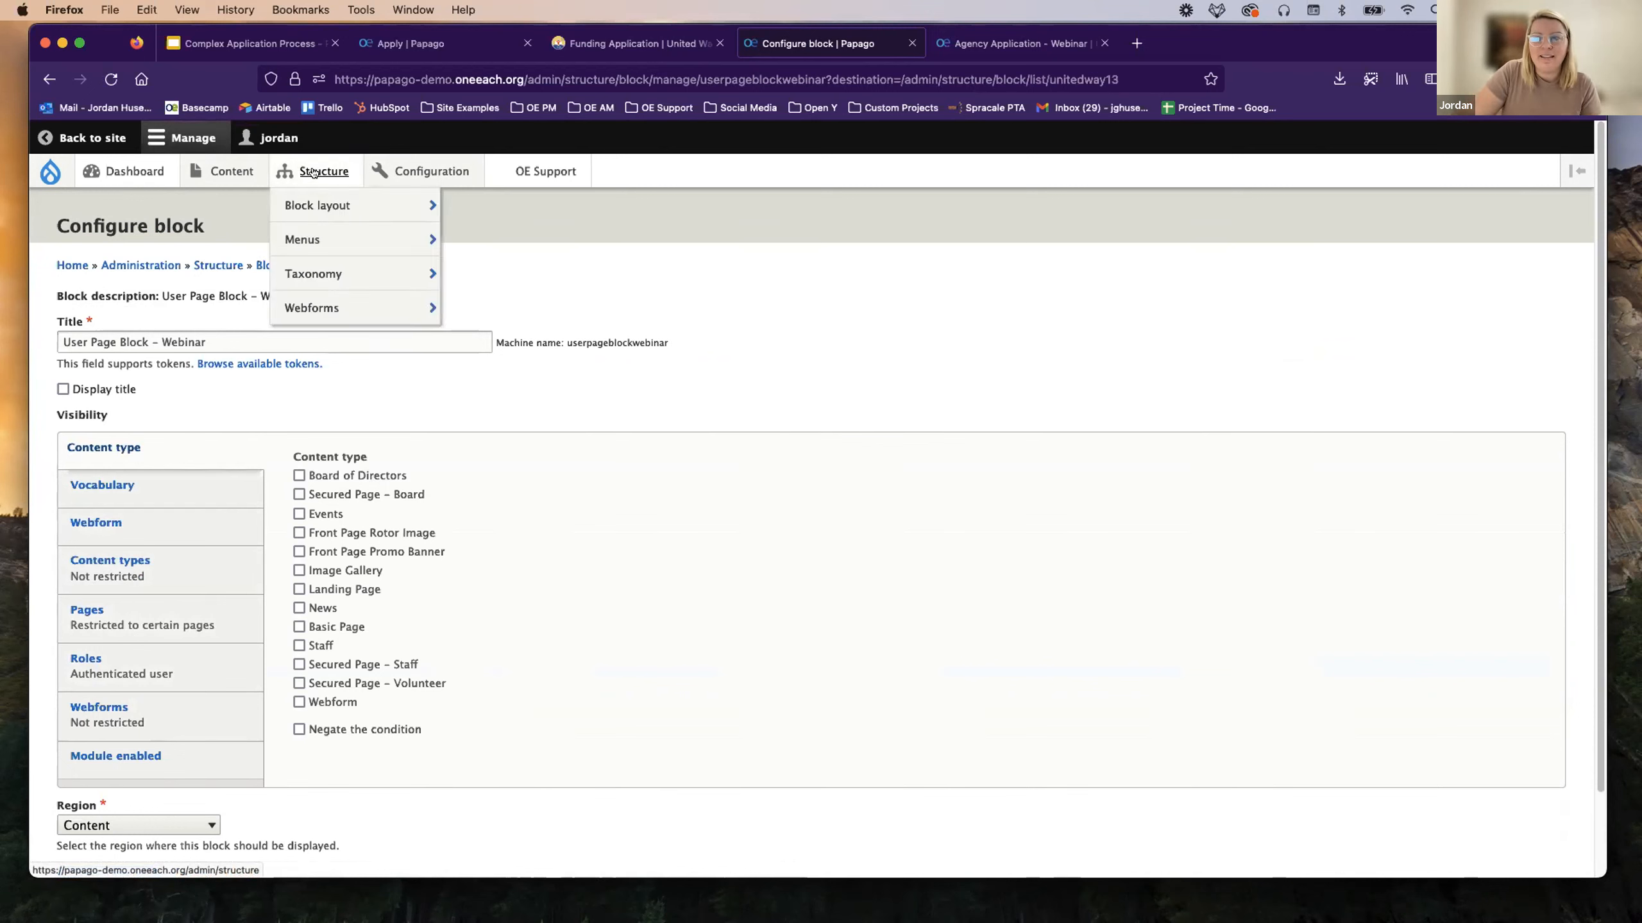
{"action": "left_click", "coordinate": [309, 206]}
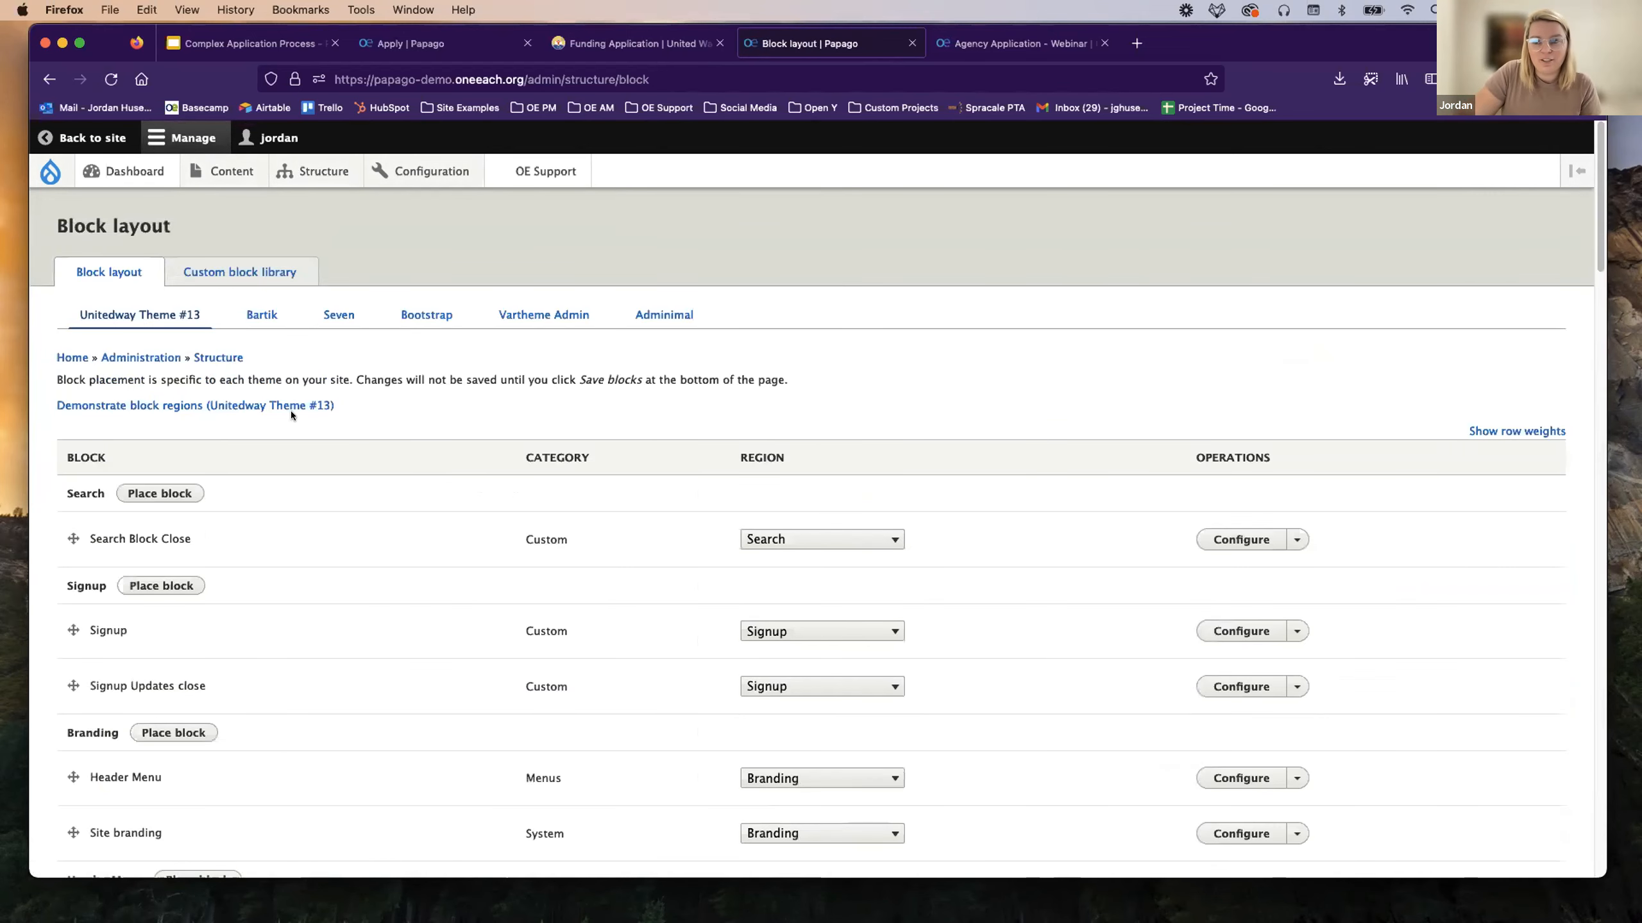
{"action": "left_click", "coordinate": [243, 272]}
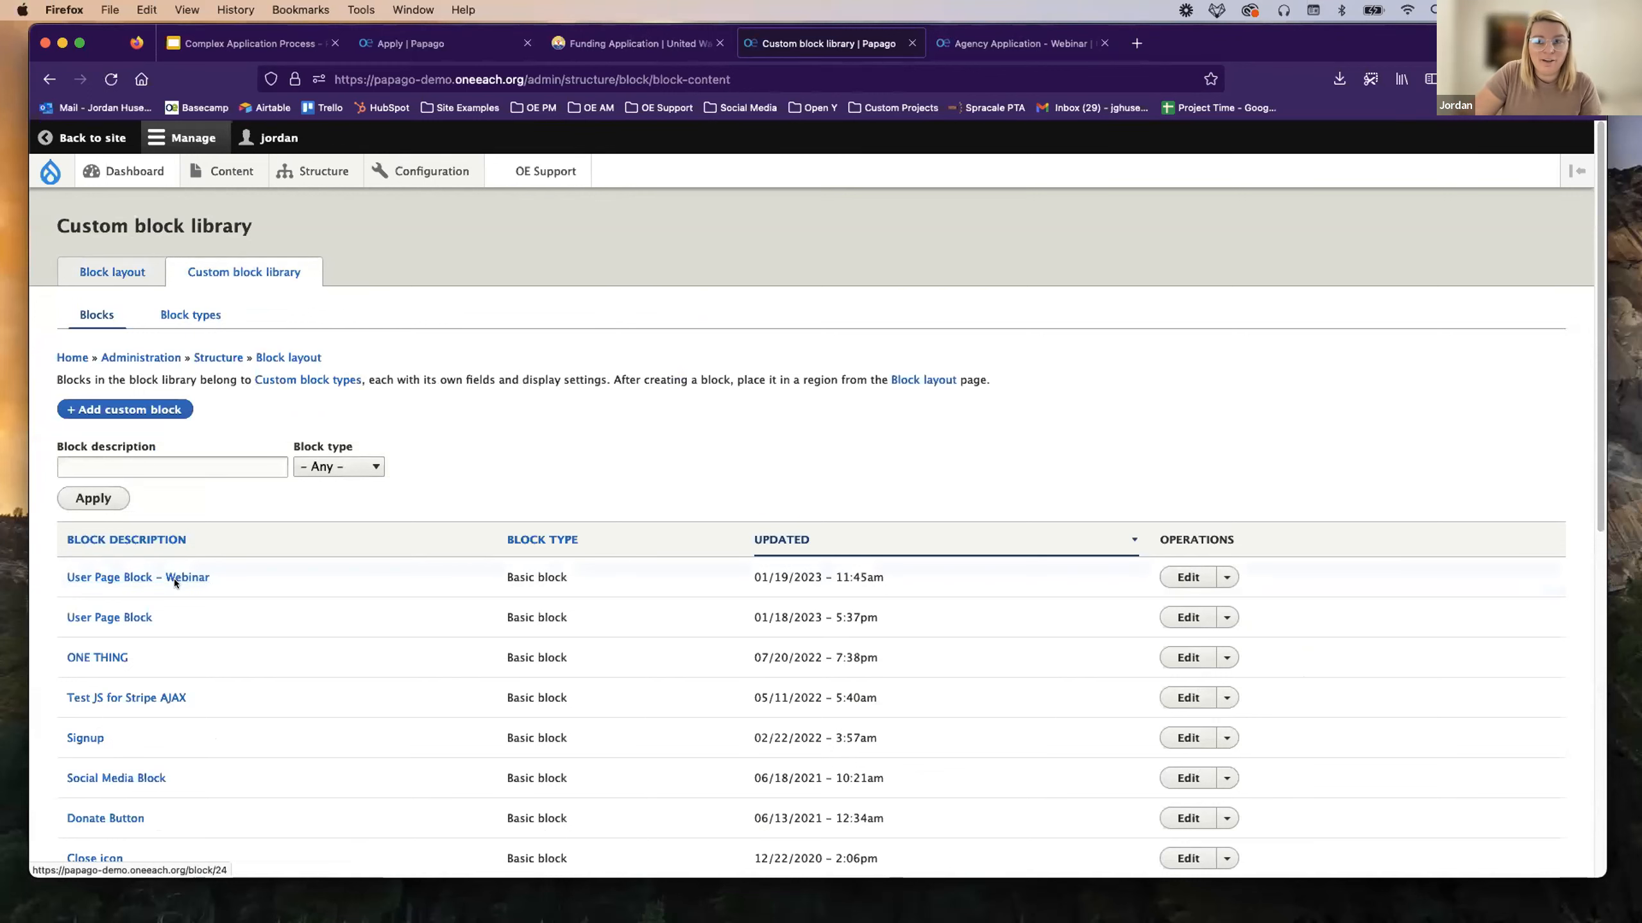
{"action": "left_click", "coordinate": [1188, 577]}
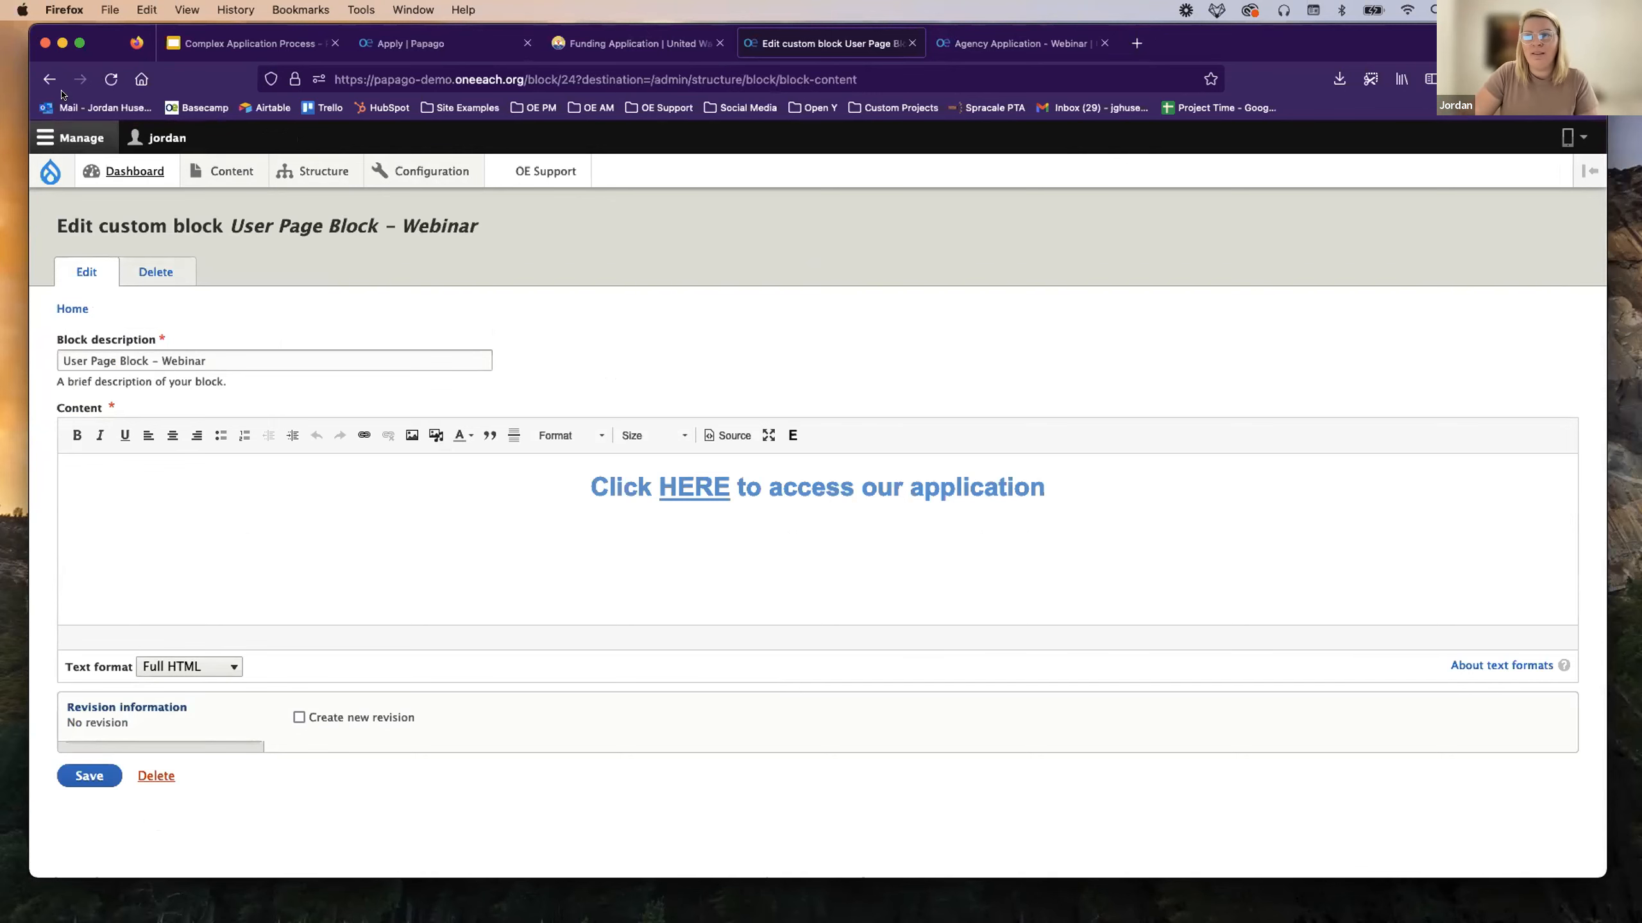
{"action": "left_click", "coordinate": [37, 79]}
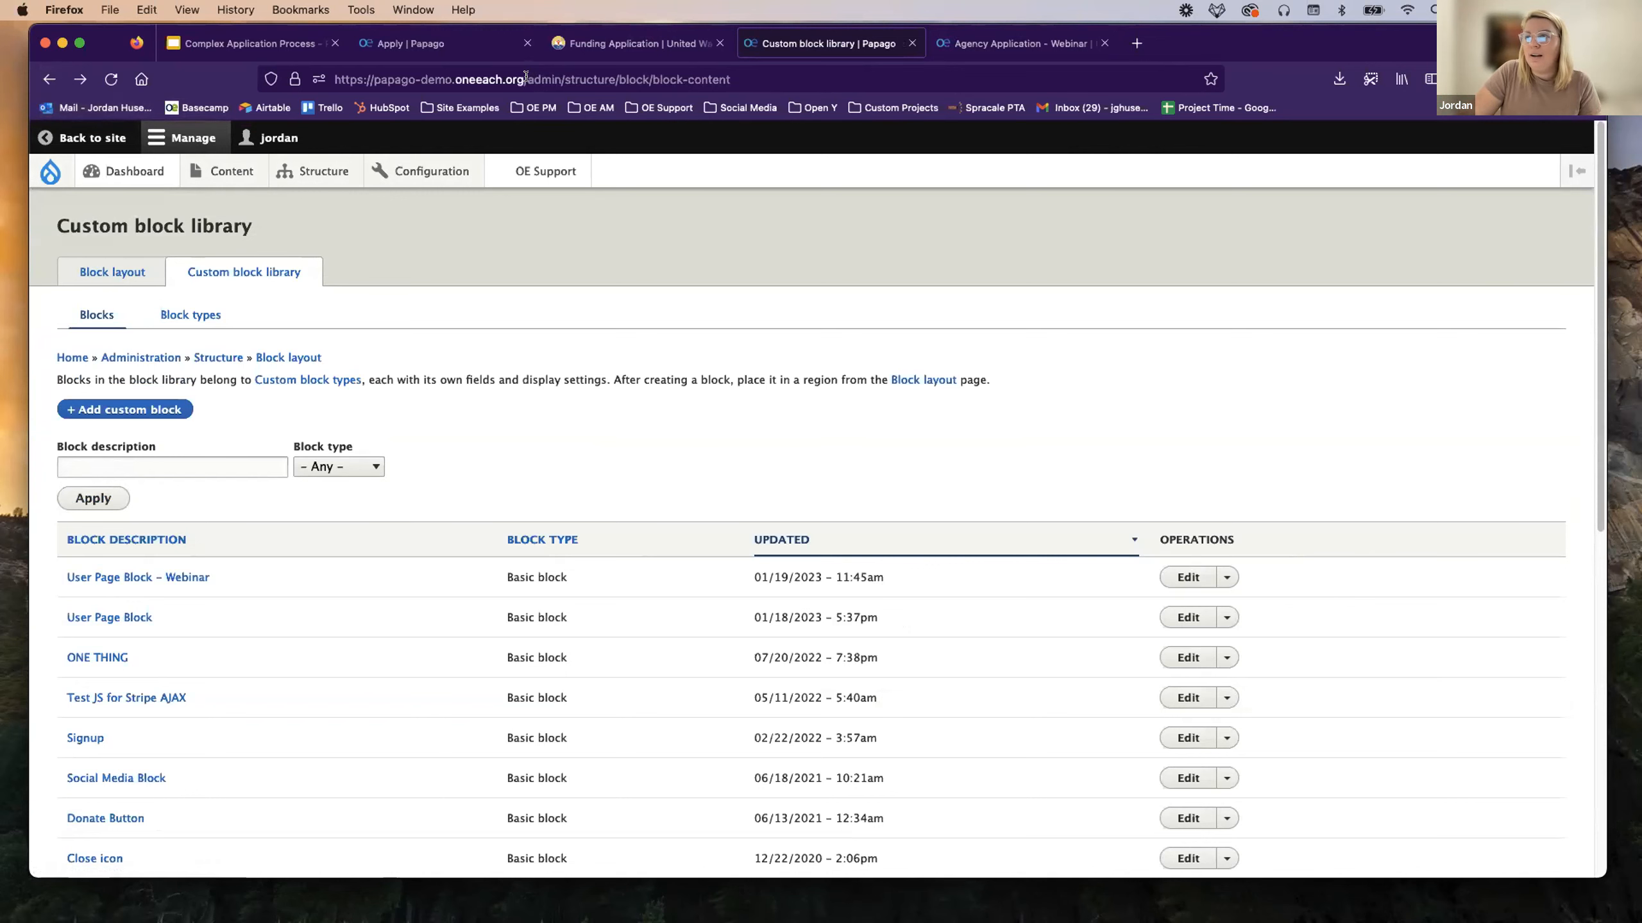
Go to the site's /user page to view the block in place.
{"action": "left_click_drag", "start_coordinate": [525, 79], "coordinate": [799, 78]}
{"action": "type", "text": "user"}
{"action": "key", "text": "Return"}
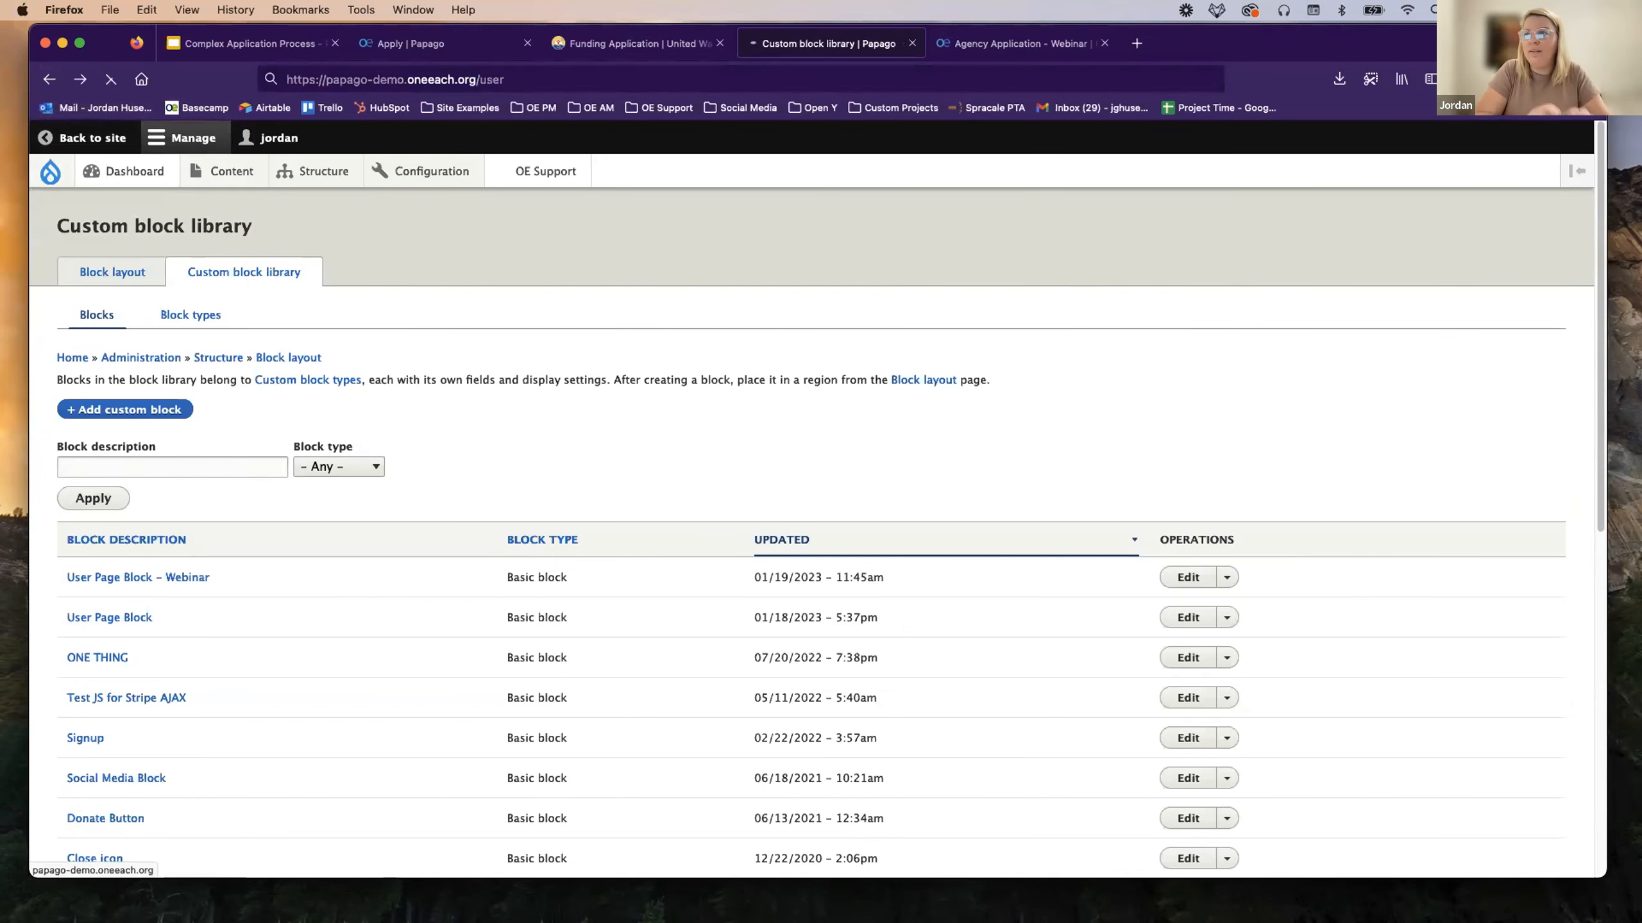
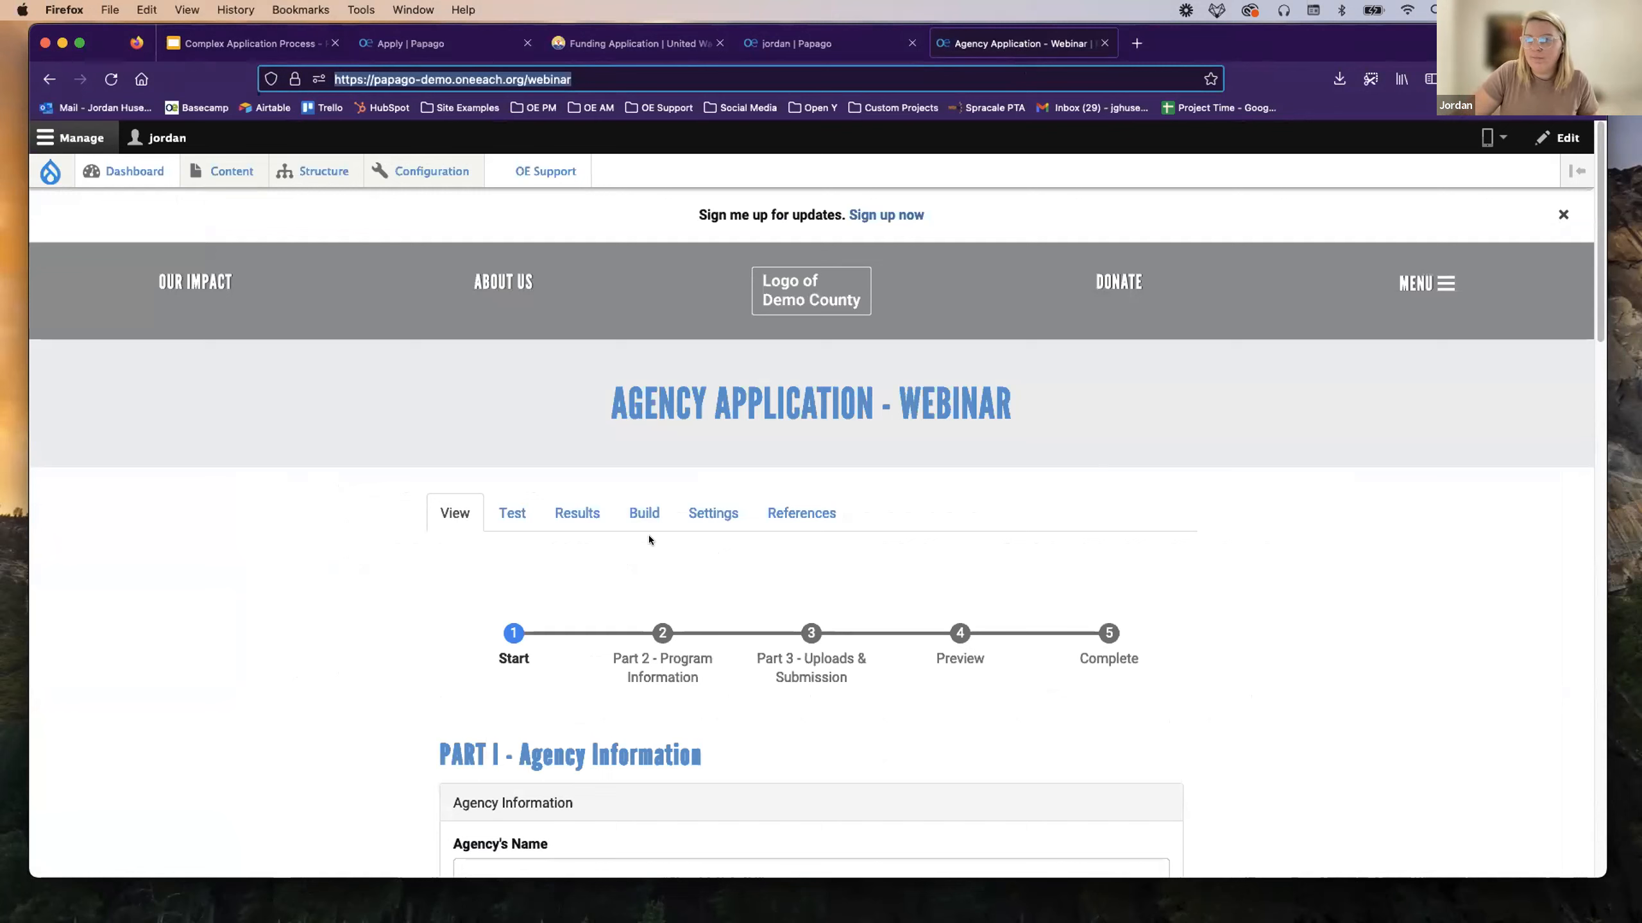
Open the submission settings of the Agency Application - Webinar webform.
{"action": "left_click", "coordinate": [702, 507]}
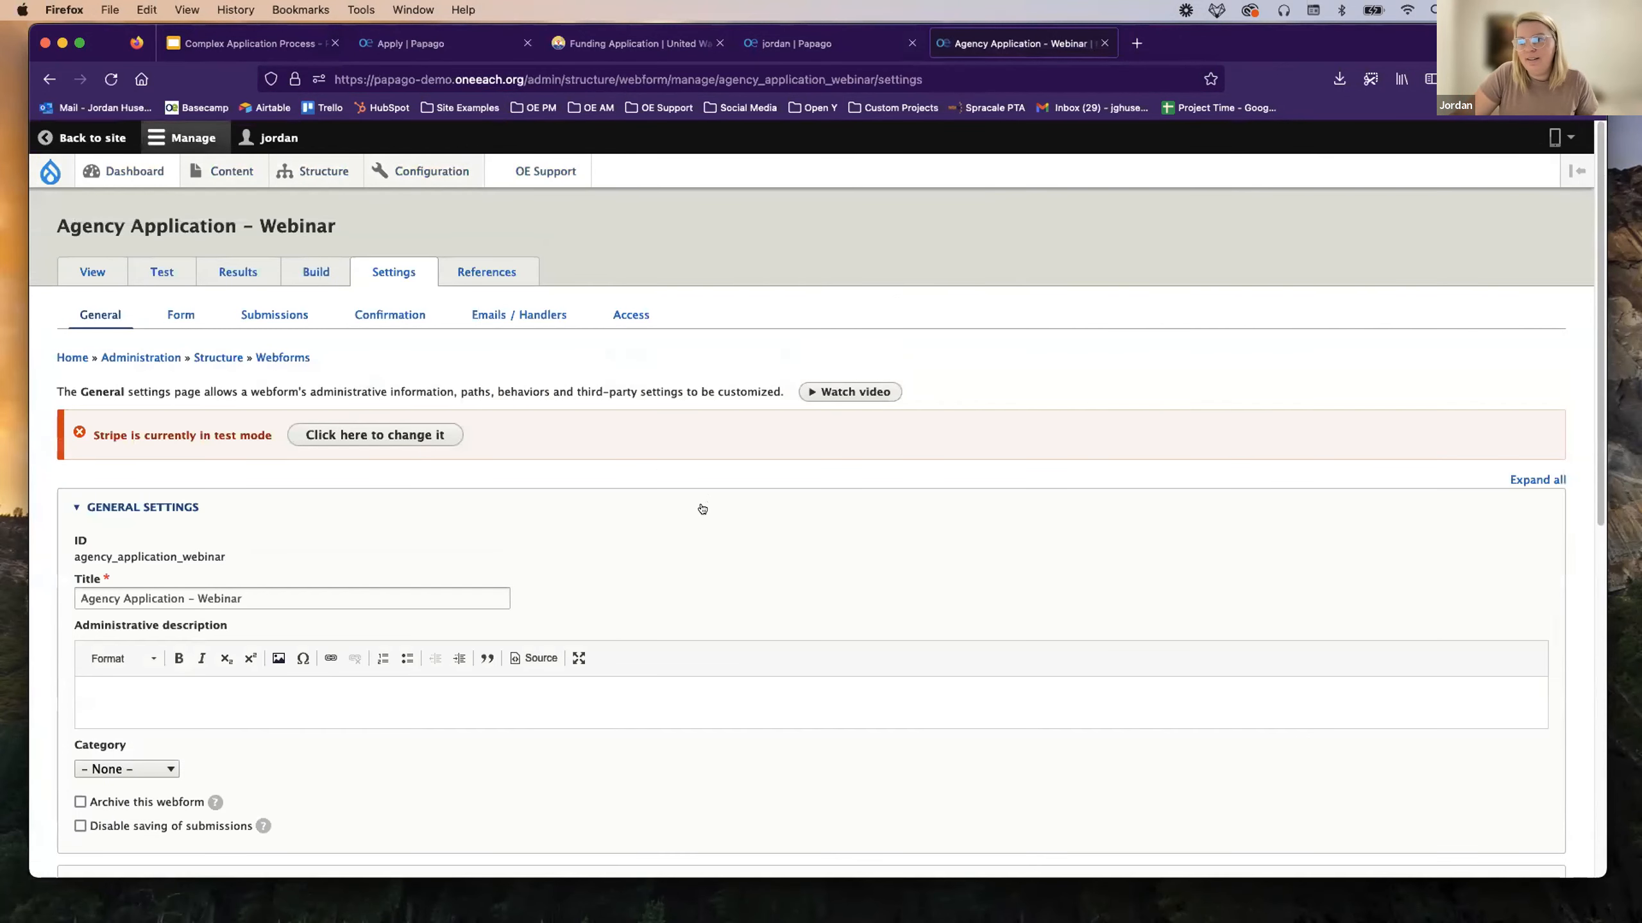
{"action": "left_click", "coordinate": [284, 317]}
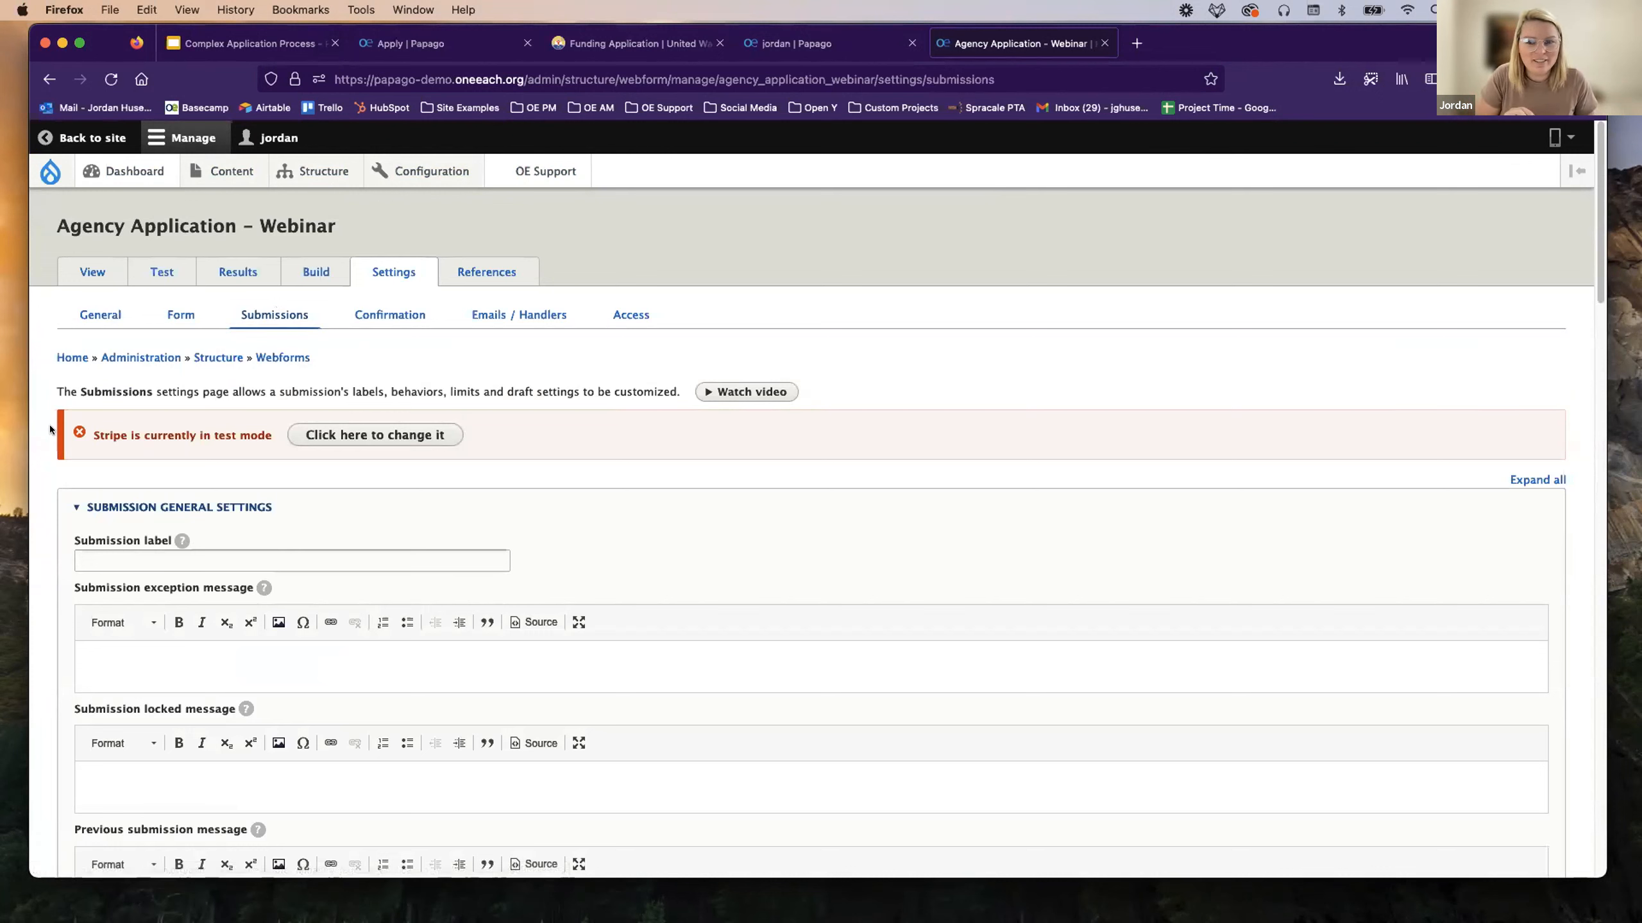
{"action": "left_click_drag", "start_coordinate": [51, 429], "coordinate": [460, 444]}
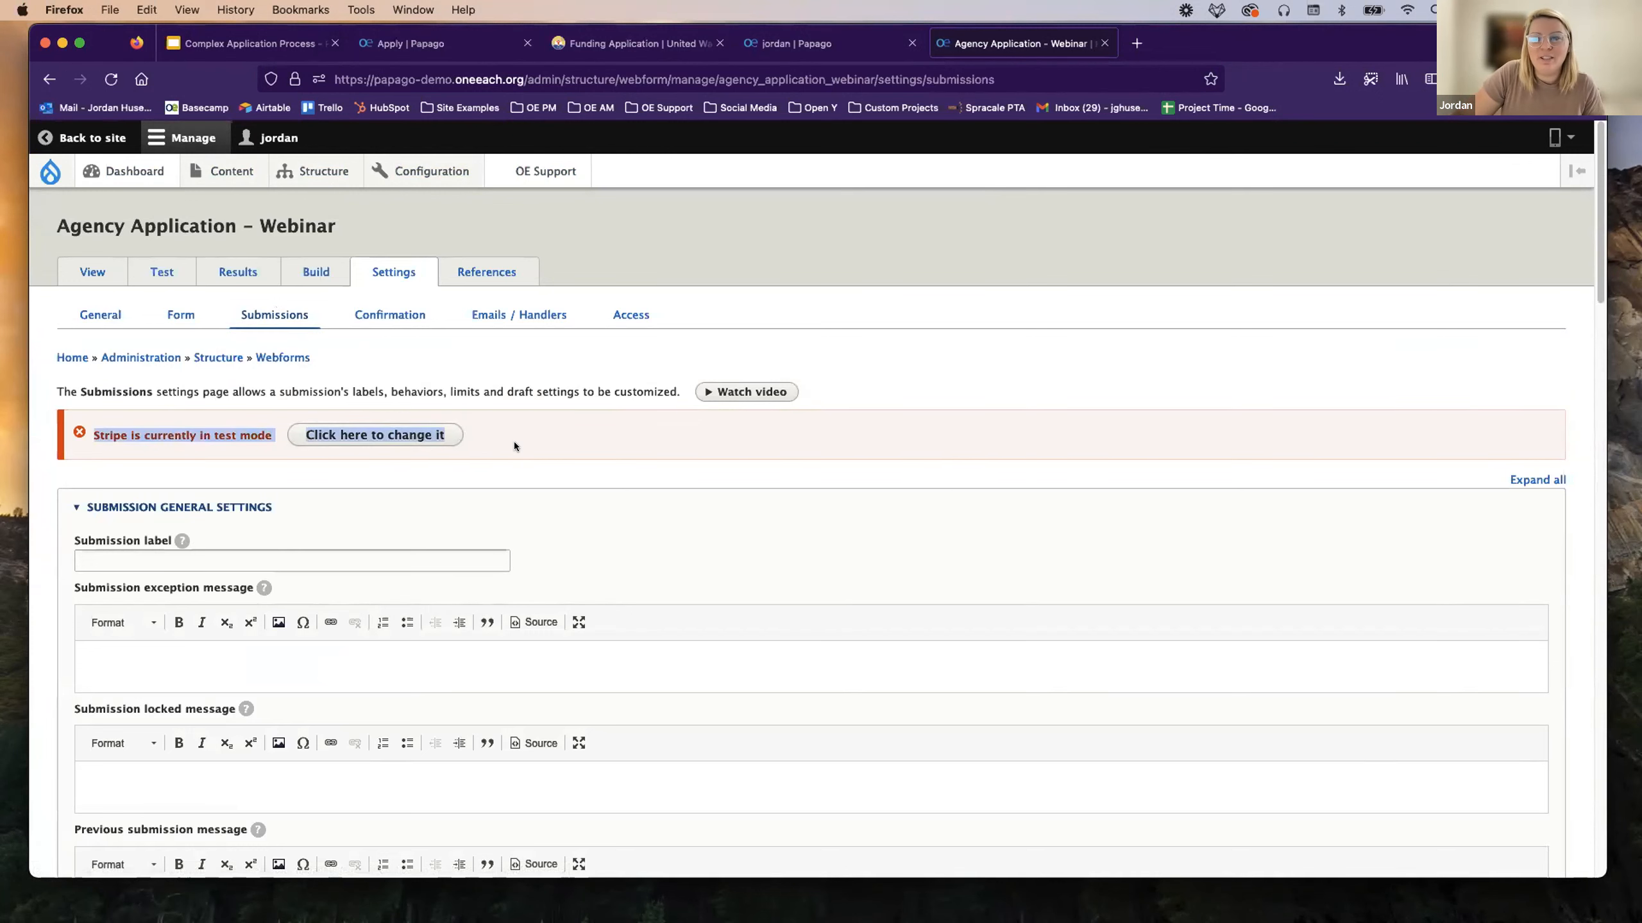
{"action": "left_click", "coordinate": [203, 468]}
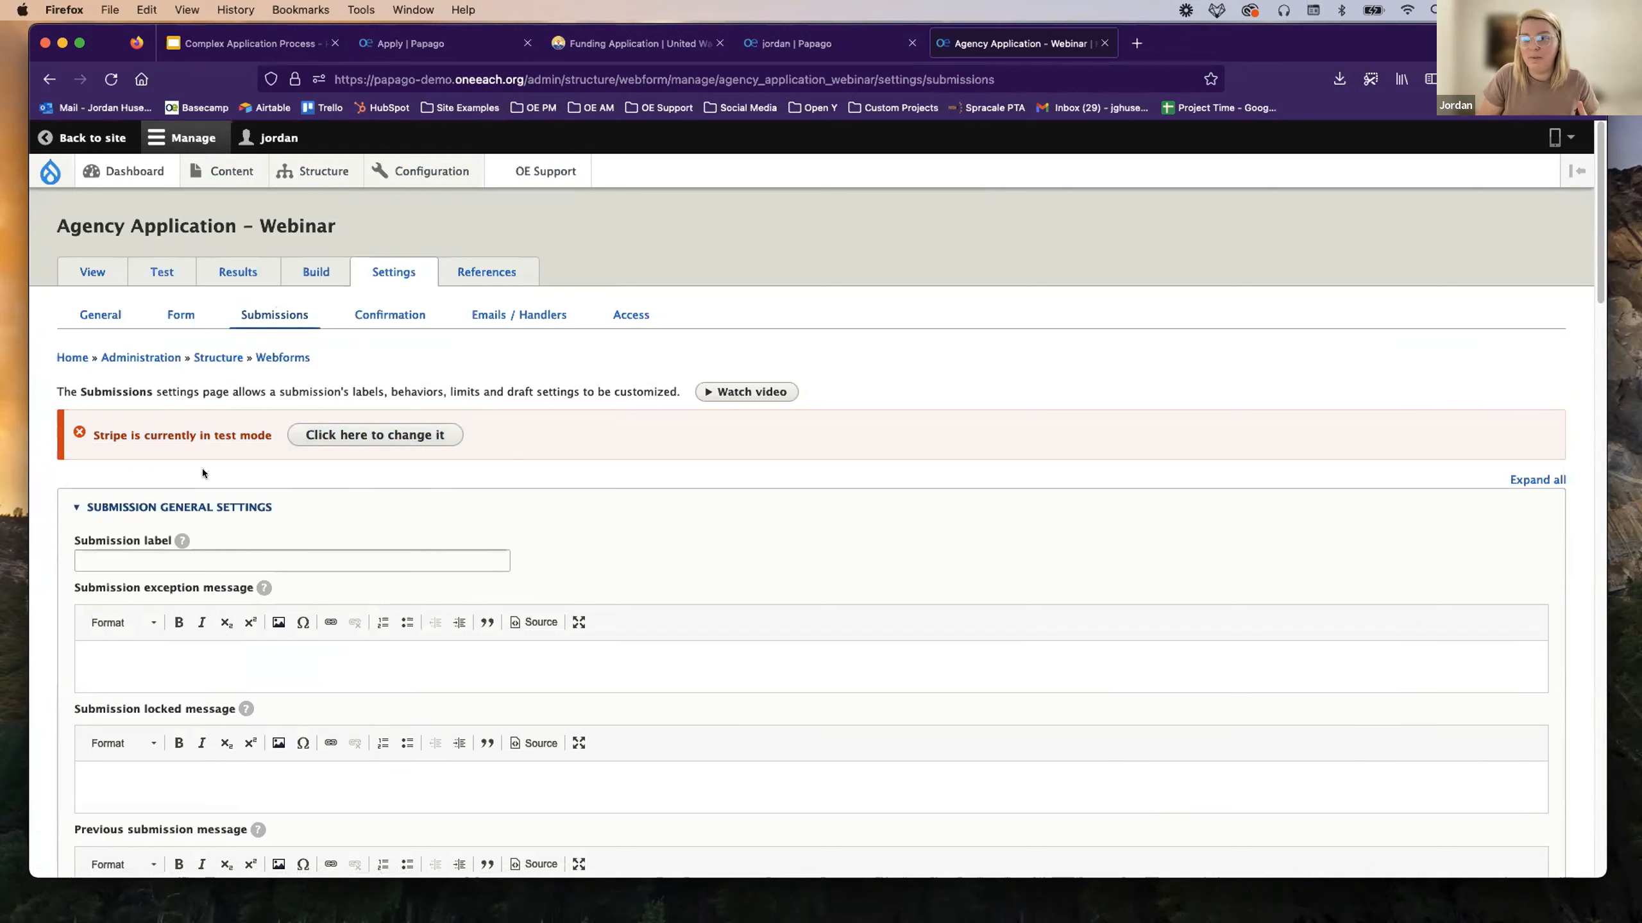
{"action": "left_click_drag", "start_coordinate": [103, 441], "coordinate": [233, 445]}
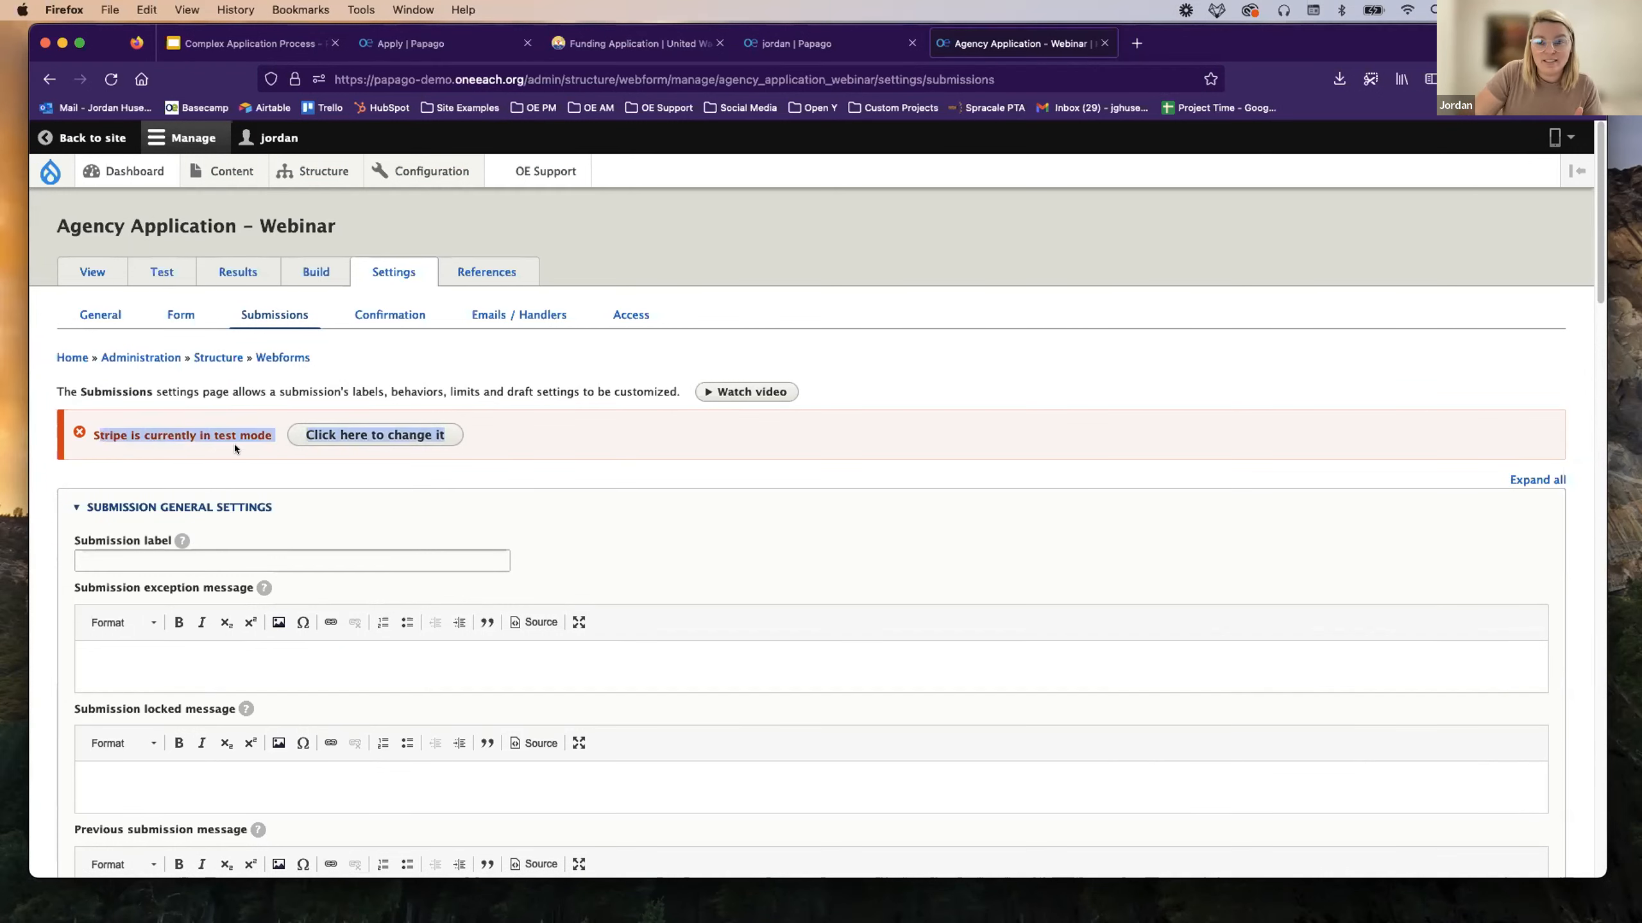
{"action": "left_click", "coordinate": [201, 457]}
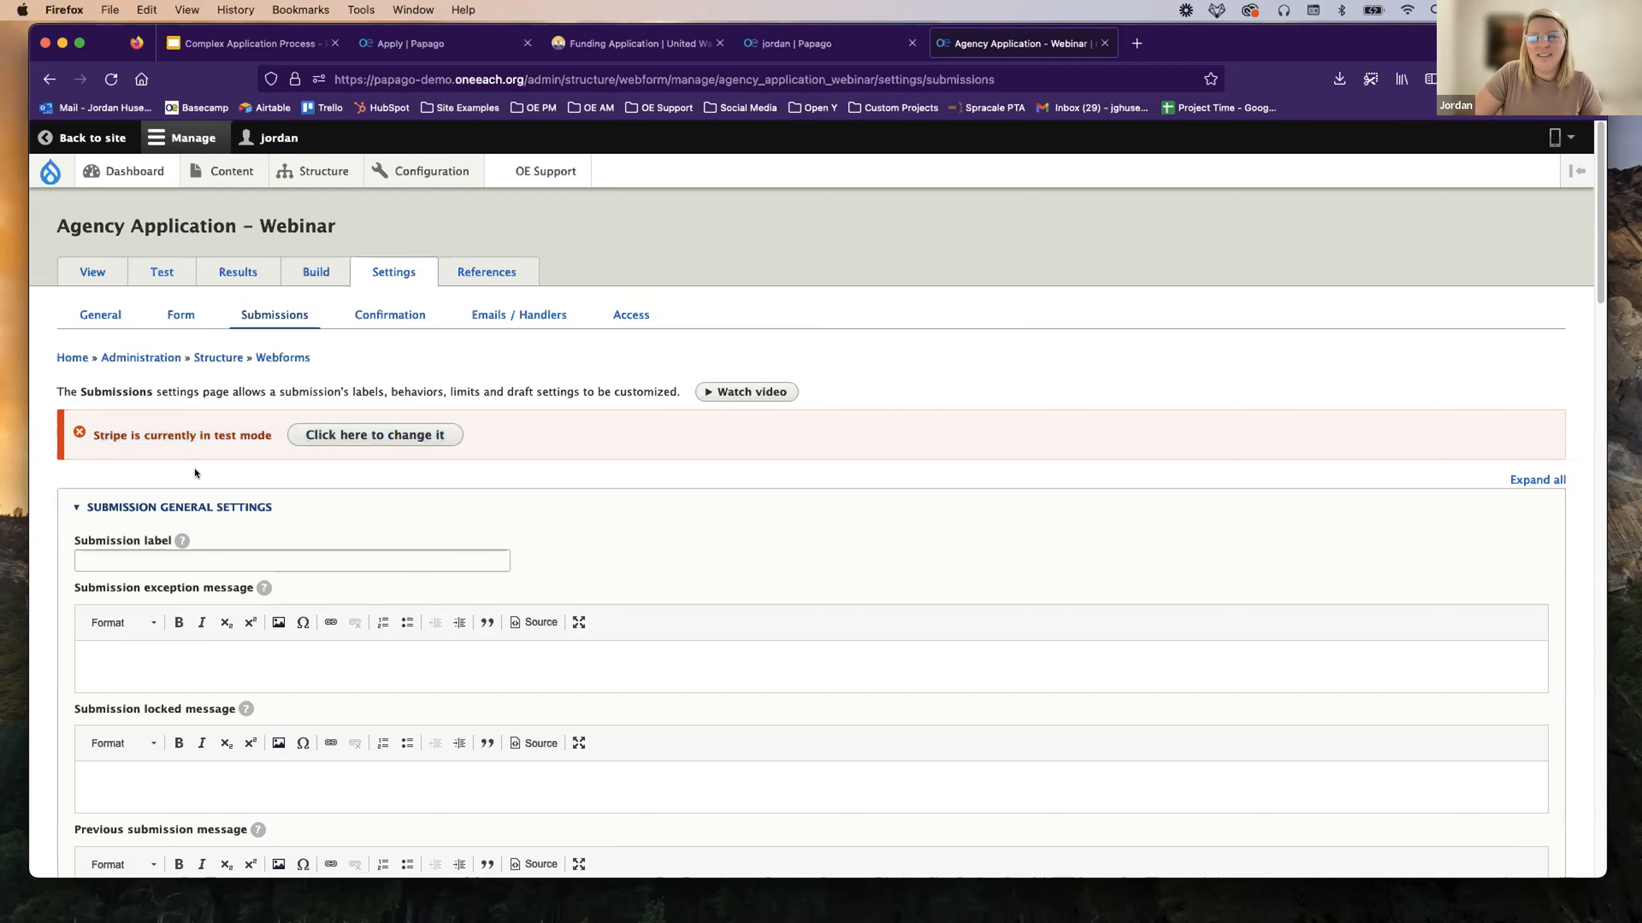
{"action": "scroll", "coordinate": [195, 472], "scroll_direction": "down", "scroll_amount": 1}
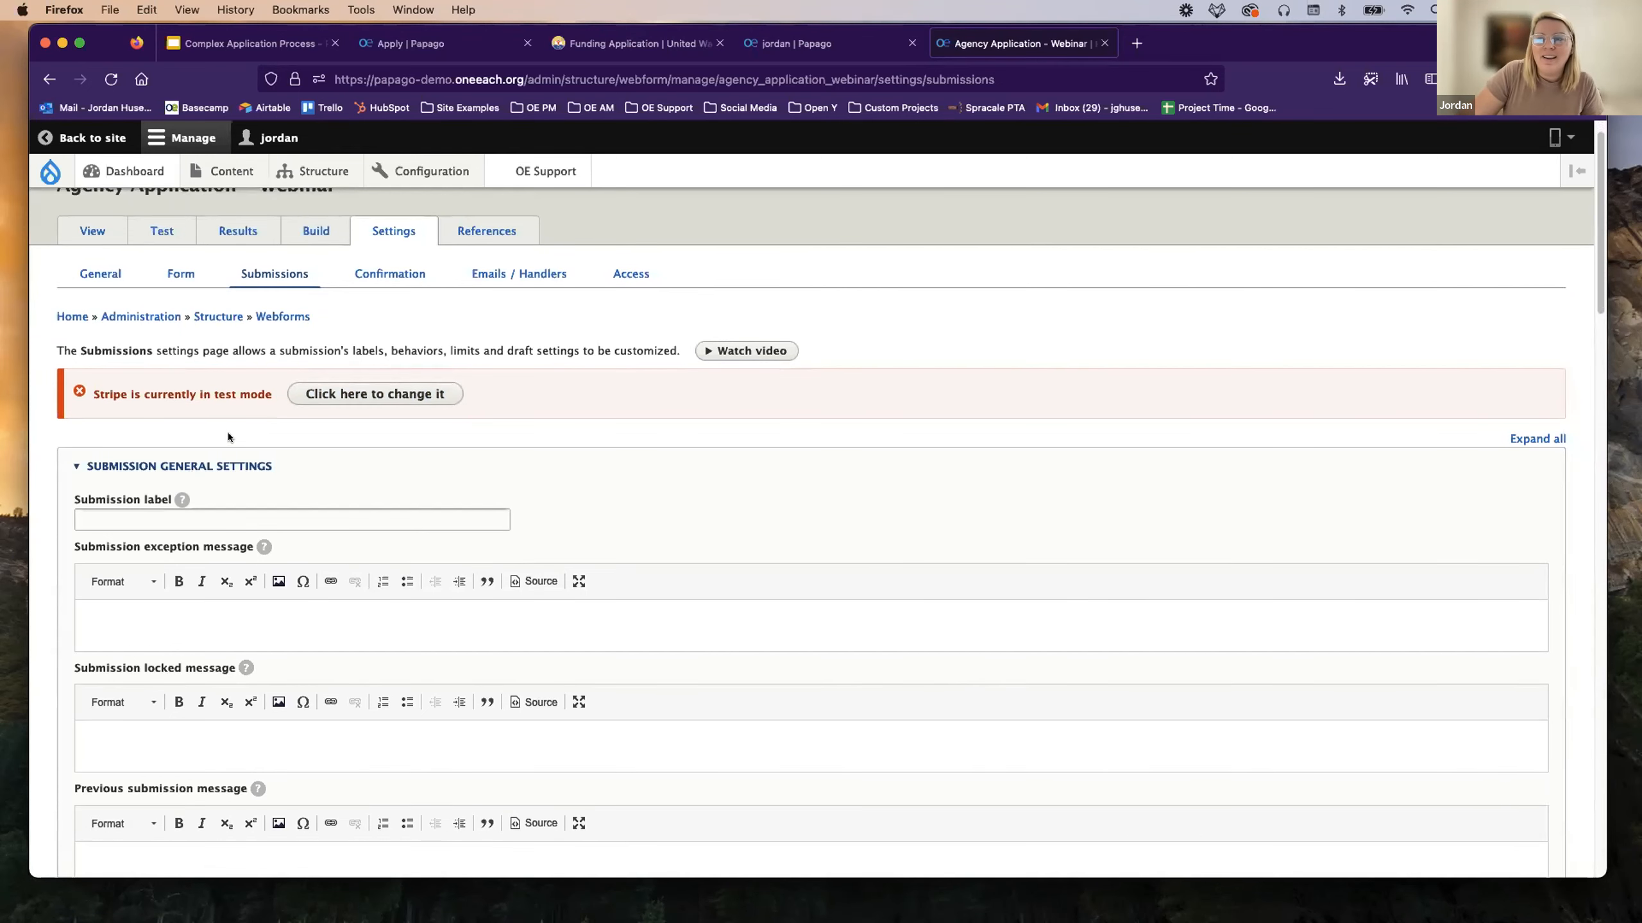
{"action": "scroll", "coordinate": [226, 438], "scroll_direction": "down", "scroll_amount": 1}
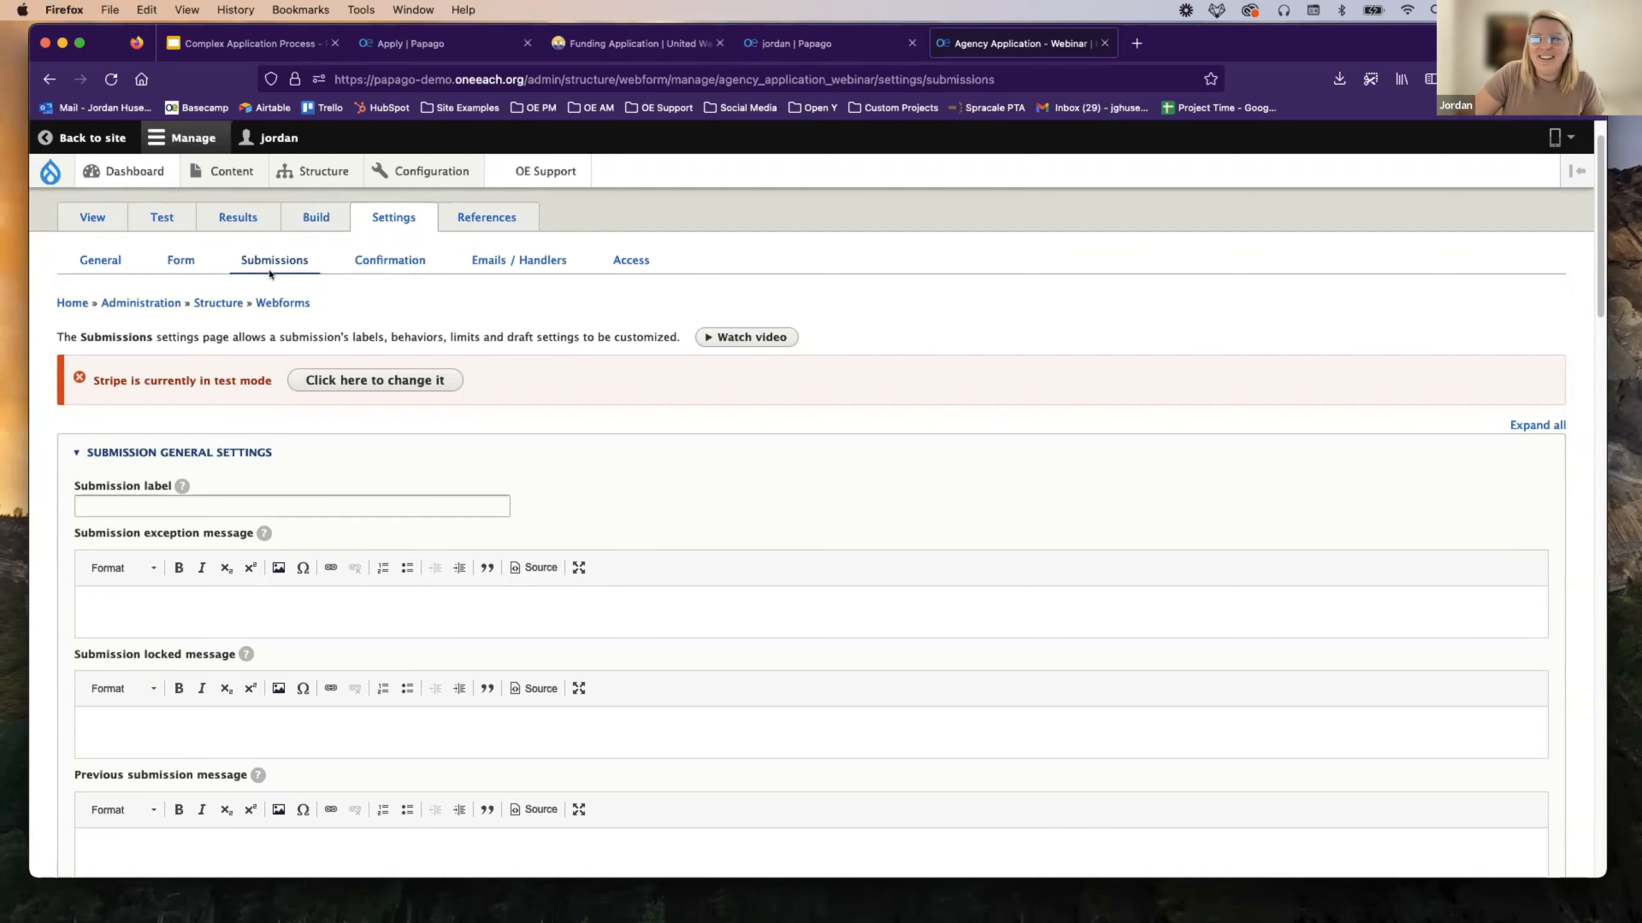
Check the submission draft settings for which users may save drafts and whether multiple drafts are allowed.
{"action": "scroll", "coordinate": [180, 388], "scroll_direction": "down", "scroll_amount": 10}
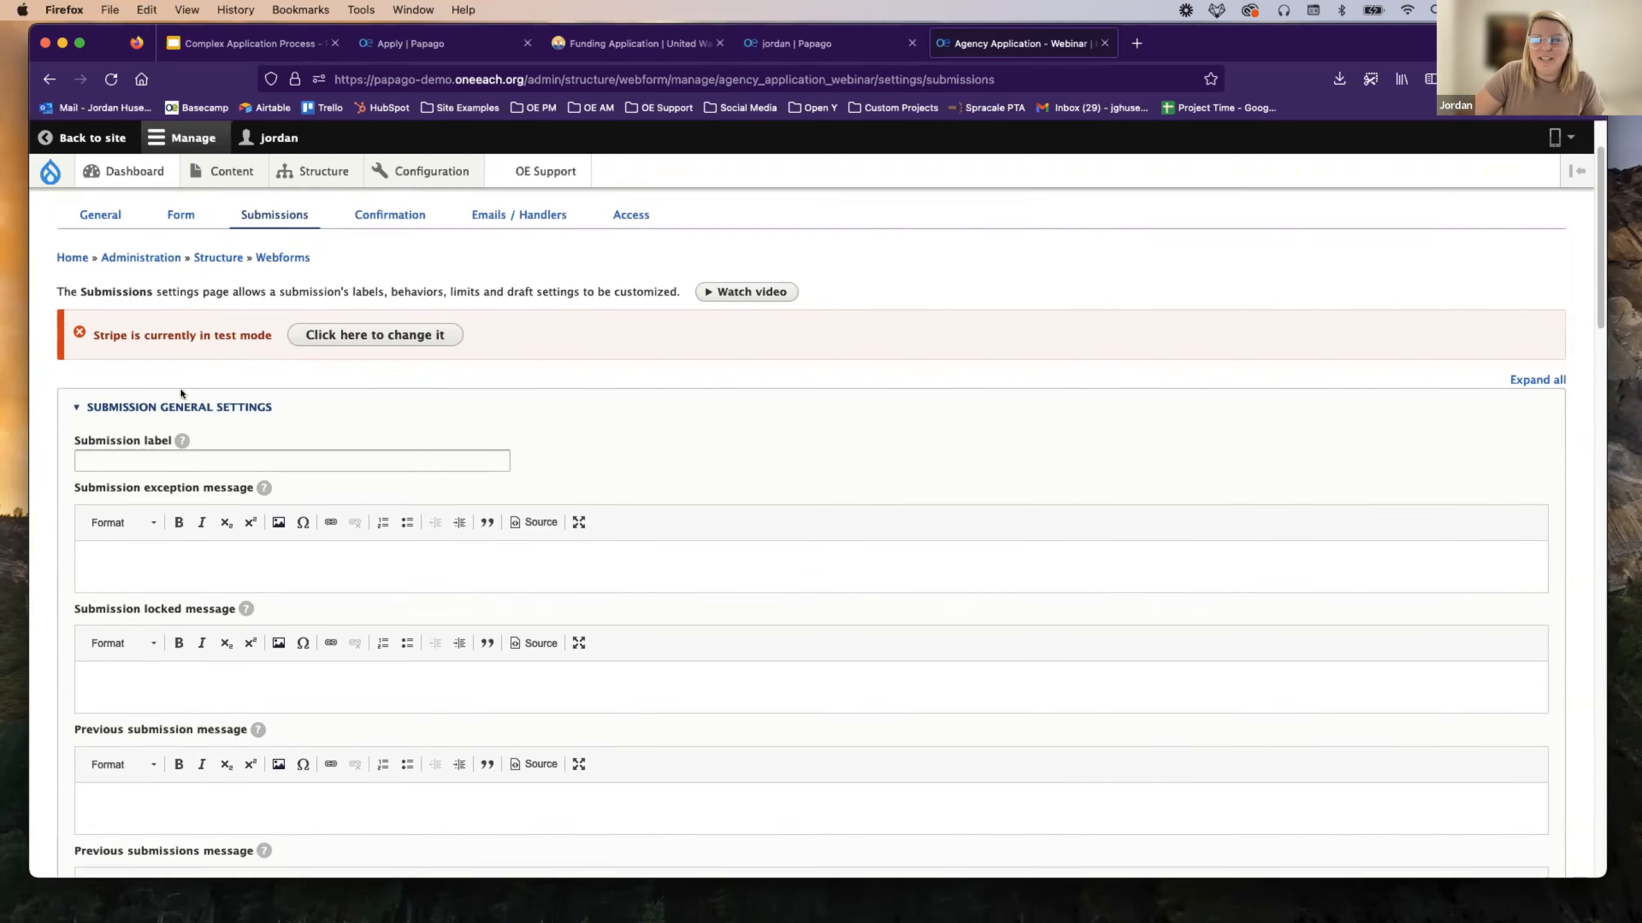
{"action": "scroll", "coordinate": [179, 391], "scroll_direction": "down", "scroll_amount": 12}
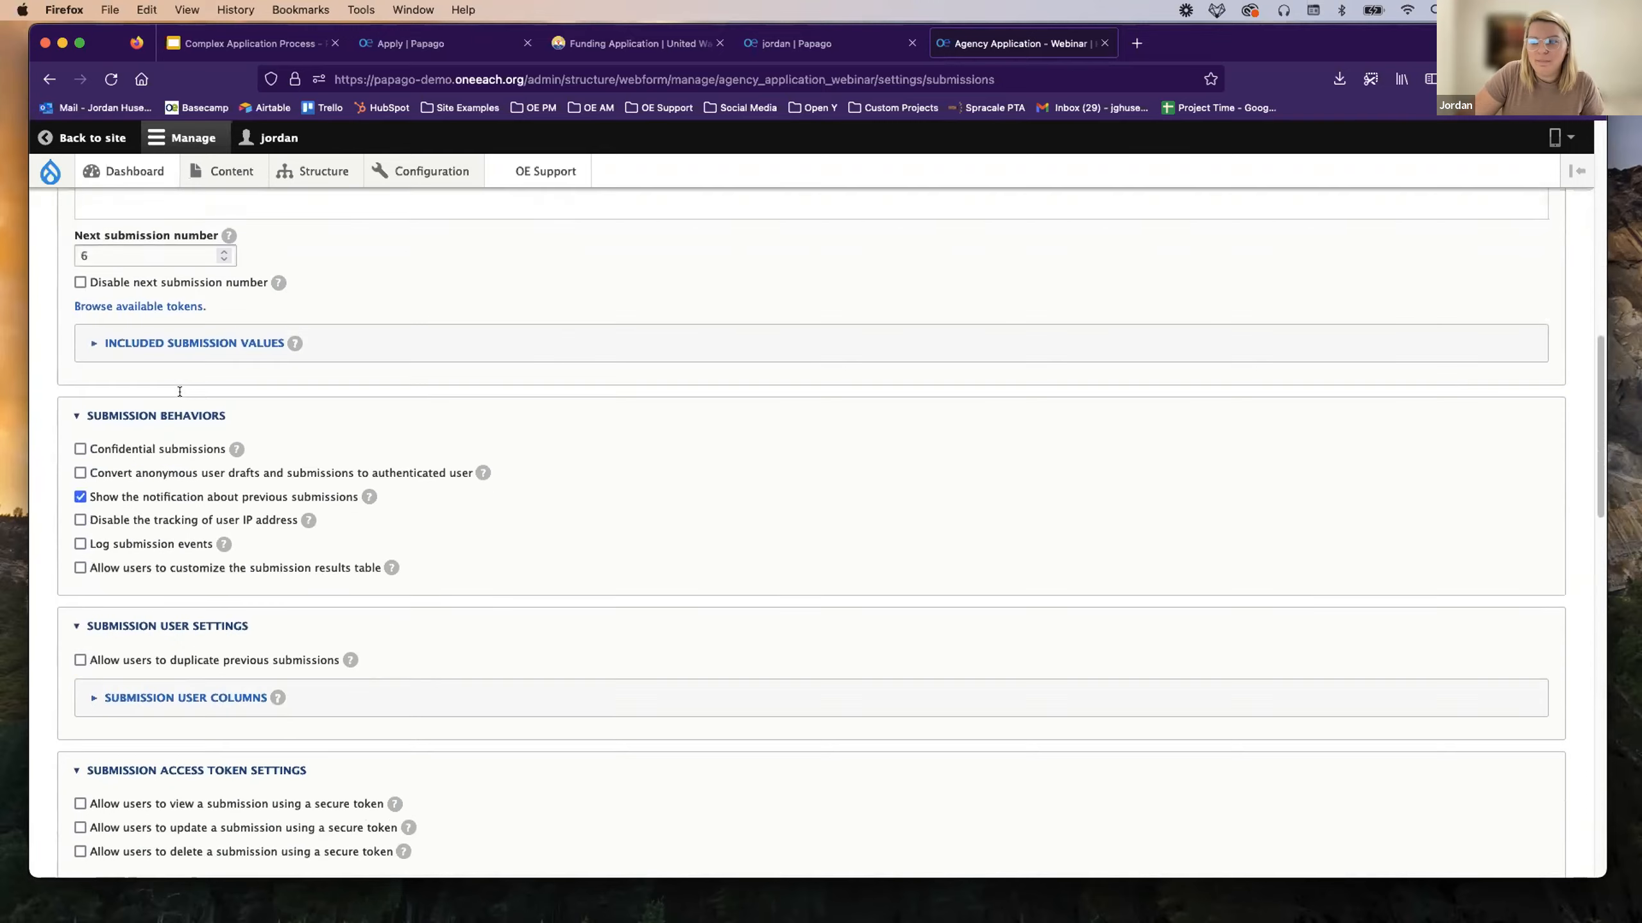
{"action": "scroll", "coordinate": [174, 391], "scroll_direction": "down", "scroll_amount": 8}
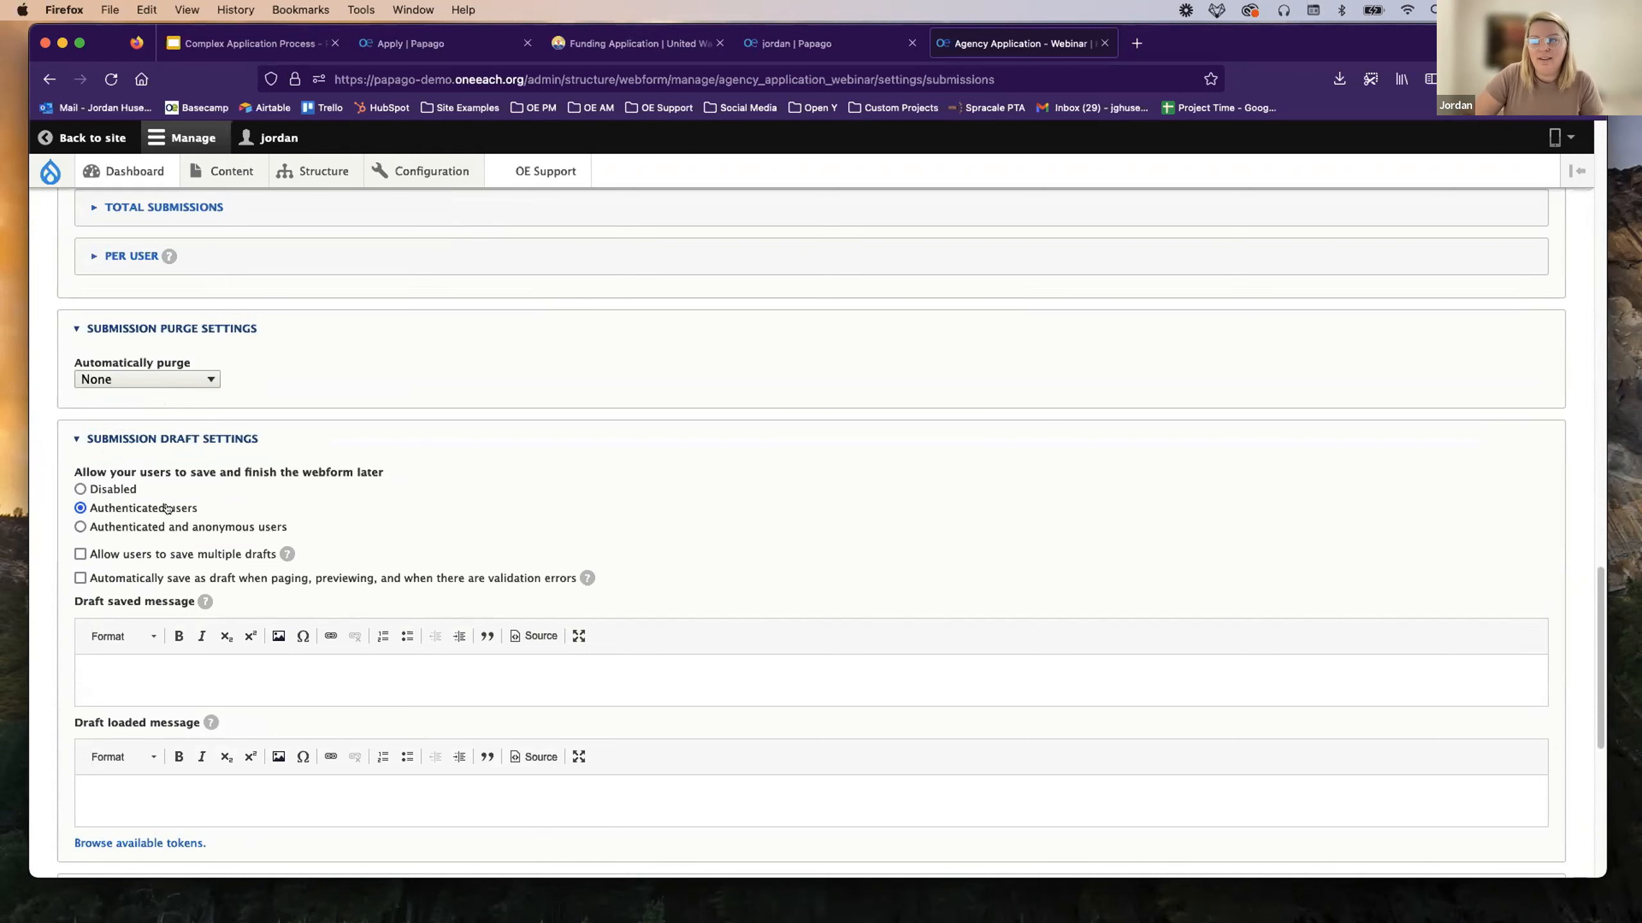
{"action": "scroll", "coordinate": [165, 511], "scroll_direction": "down", "scroll_amount": 1}
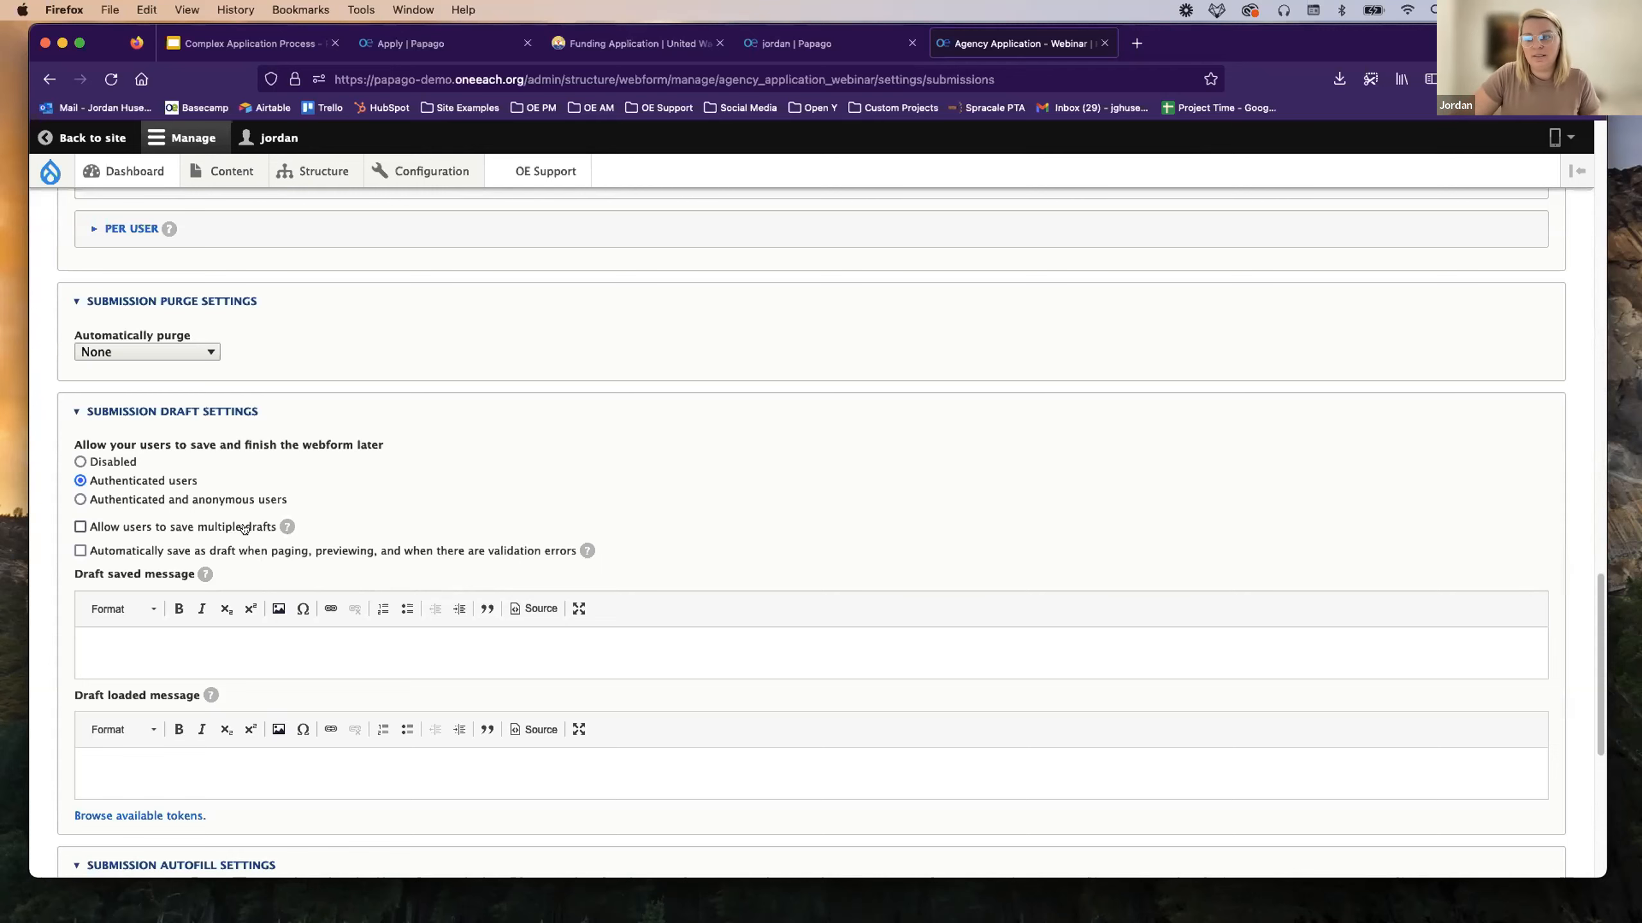
{"action": "scroll", "coordinate": [194, 524], "scroll_direction": "down", "scroll_amount": 1}
Enable autofill with previous submission data and set the autofill message to "Welcome Back!".
{"action": "scroll", "coordinate": [193, 523], "scroll_direction": "down", "scroll_amount": 5}
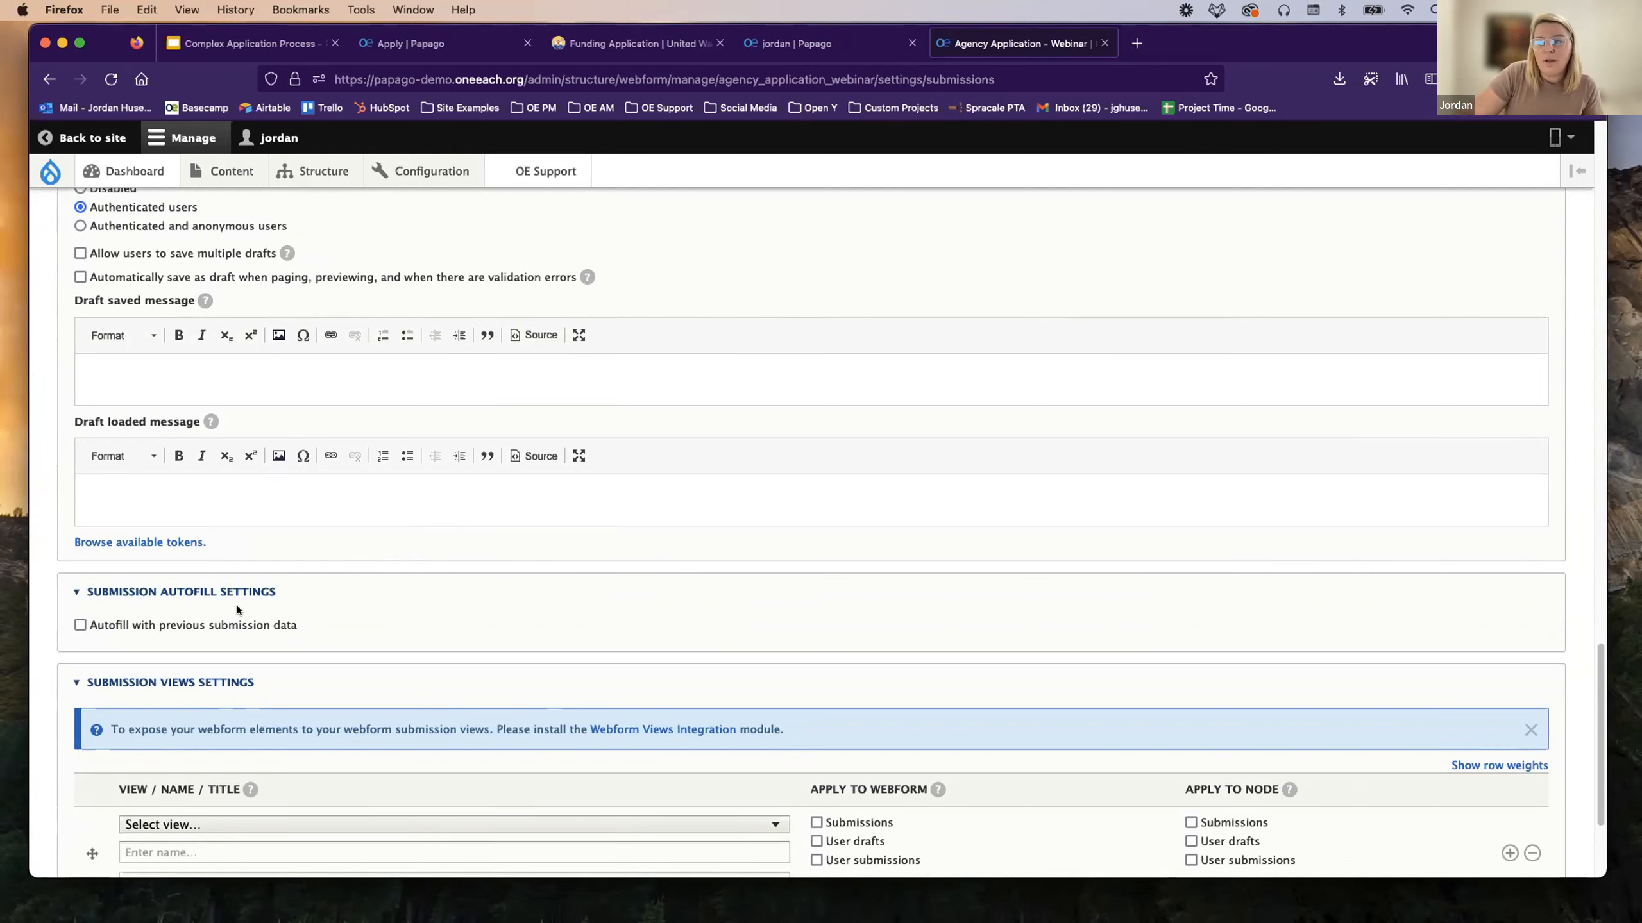
{"action": "left_click", "coordinate": [111, 625]}
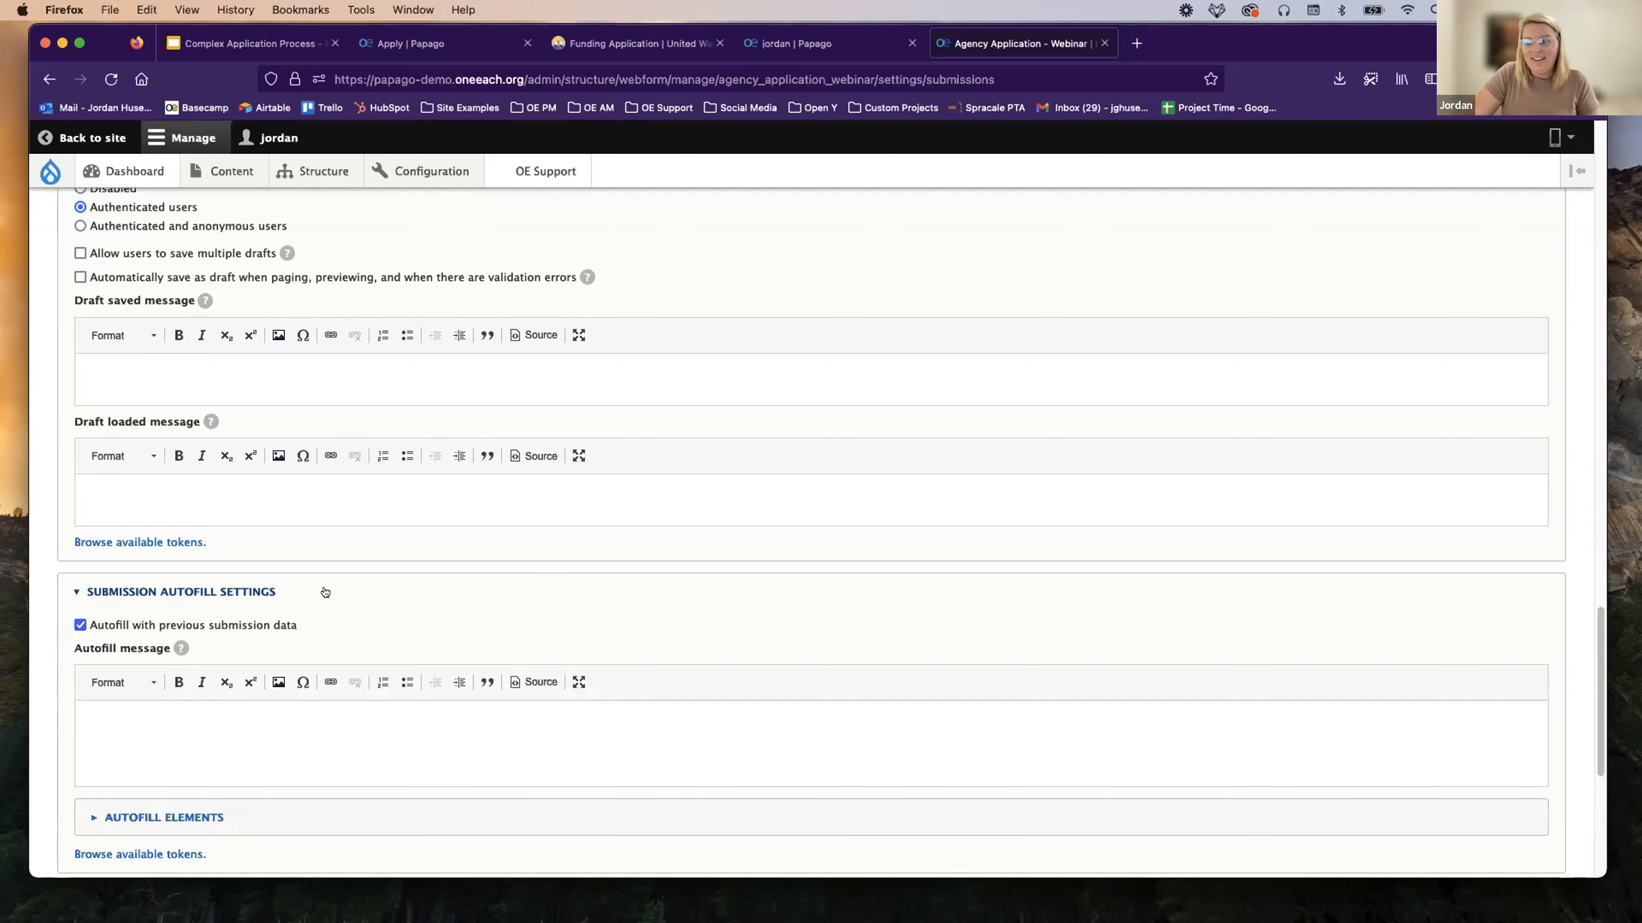
{"action": "scroll", "coordinate": [324, 592], "scroll_direction": "down", "scroll_amount": 3}
{"action": "left_click", "coordinate": [165, 573]}
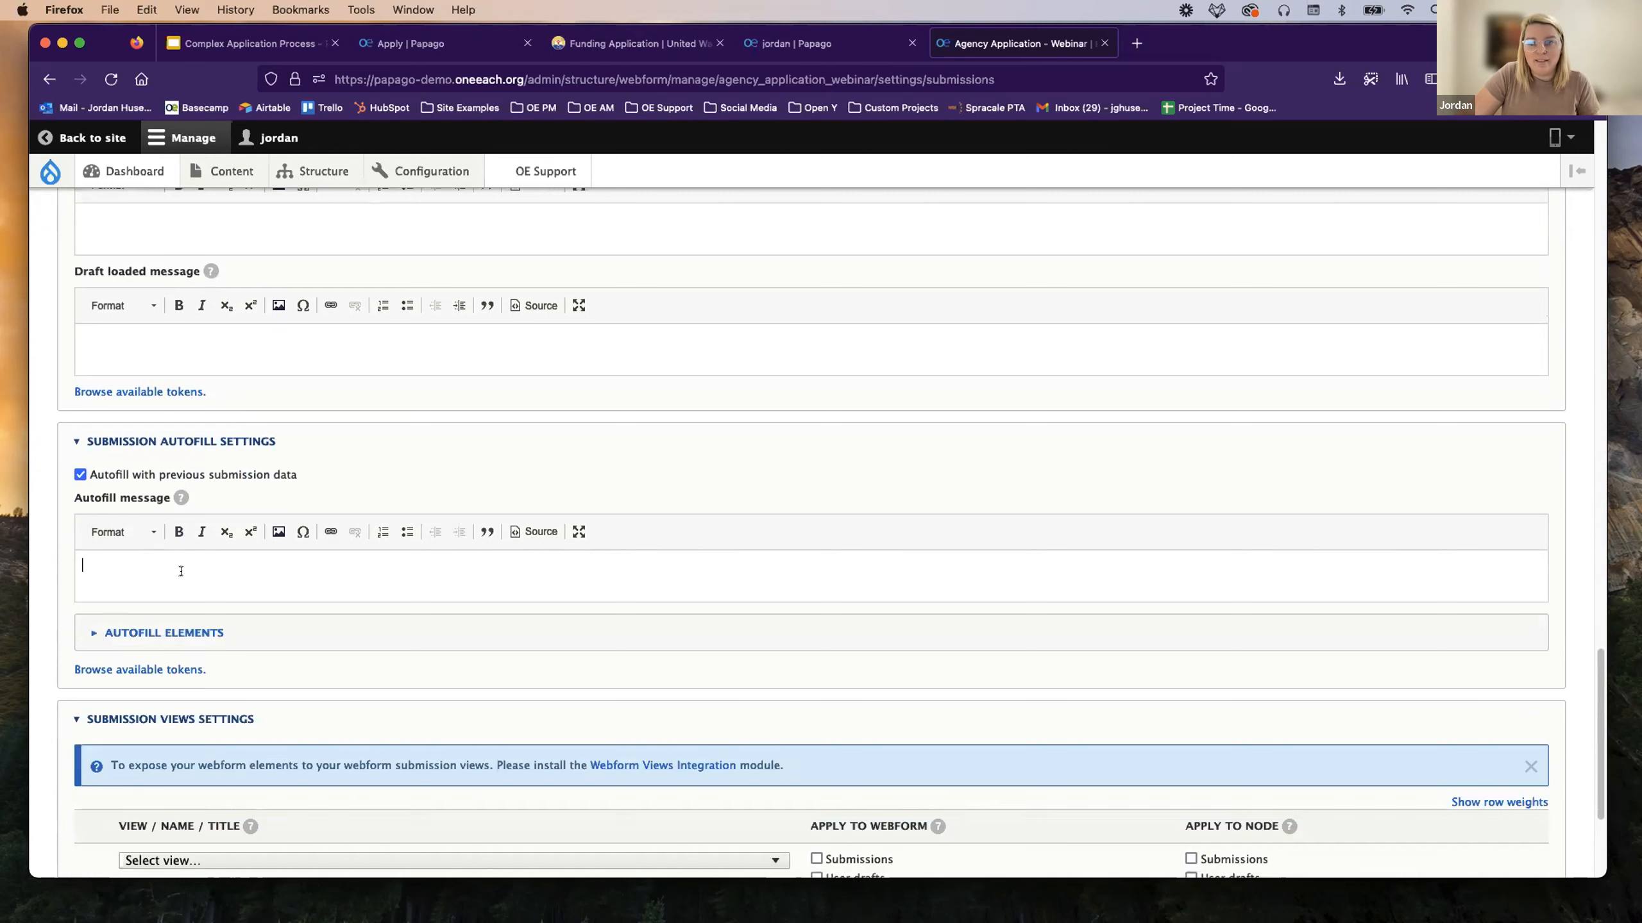
{"action": "type", "text": "Welcome Back!"}
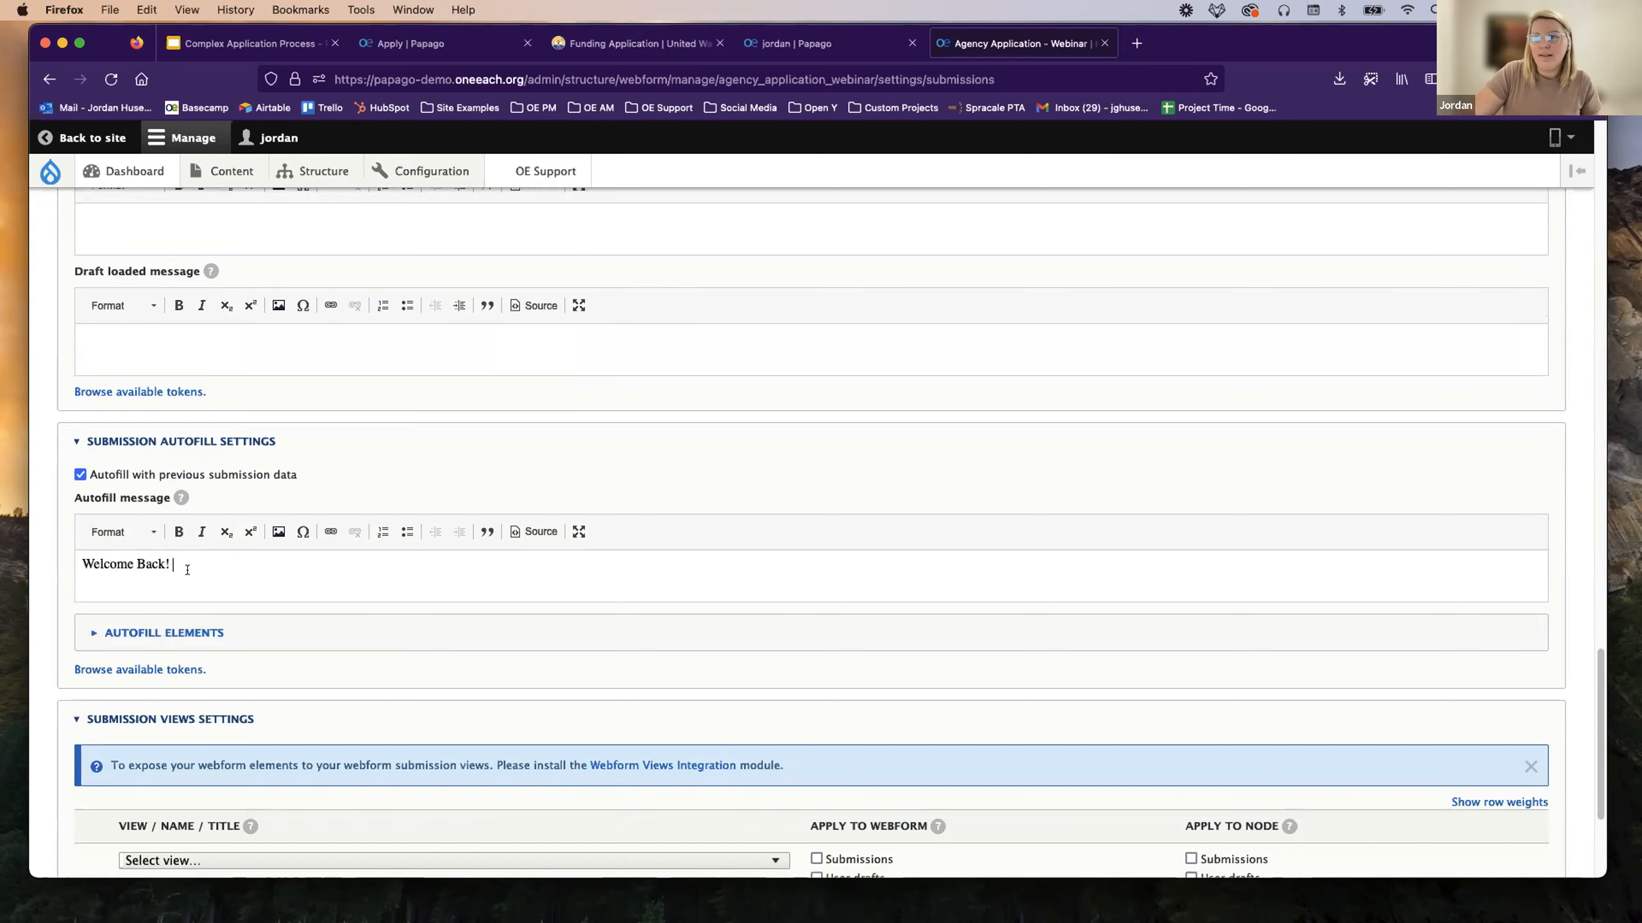
Exclude Total Revenue, Percent of Administration and fundraising, its over-25% explanation, and the first program's Program Name and Amount Requested from the autofill elements.
{"action": "scroll", "coordinate": [187, 570], "scroll_direction": "down", "scroll_amount": 1}
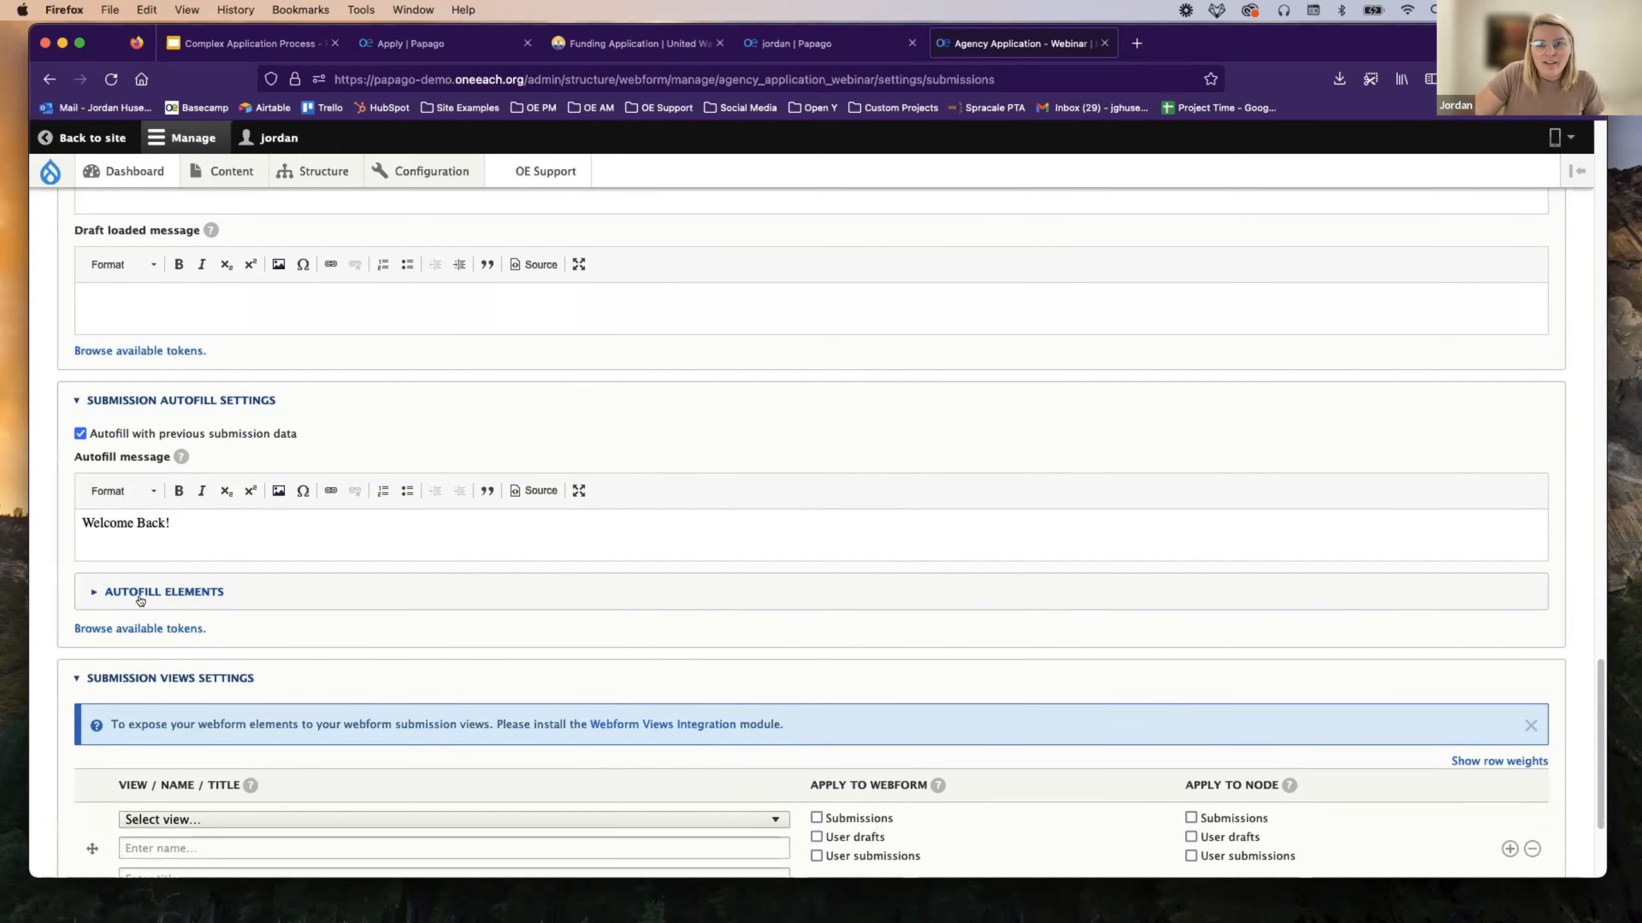
{"action": "left_click", "coordinate": [95, 594]}
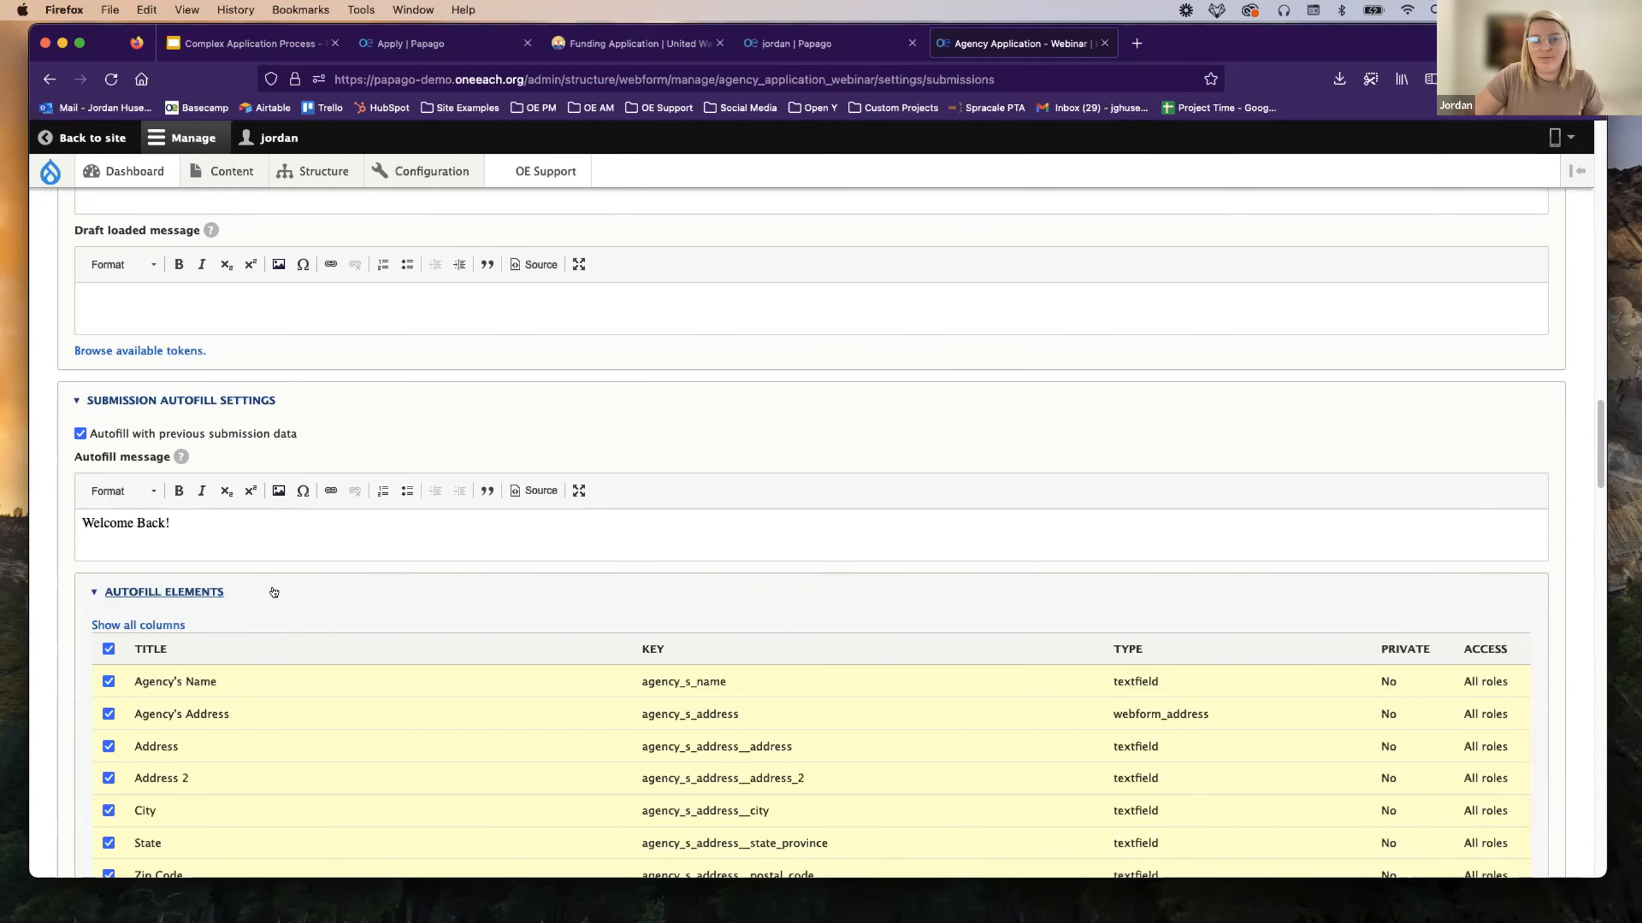
{"action": "scroll", "coordinate": [274, 593], "scroll_direction": "down", "scroll_amount": 5}
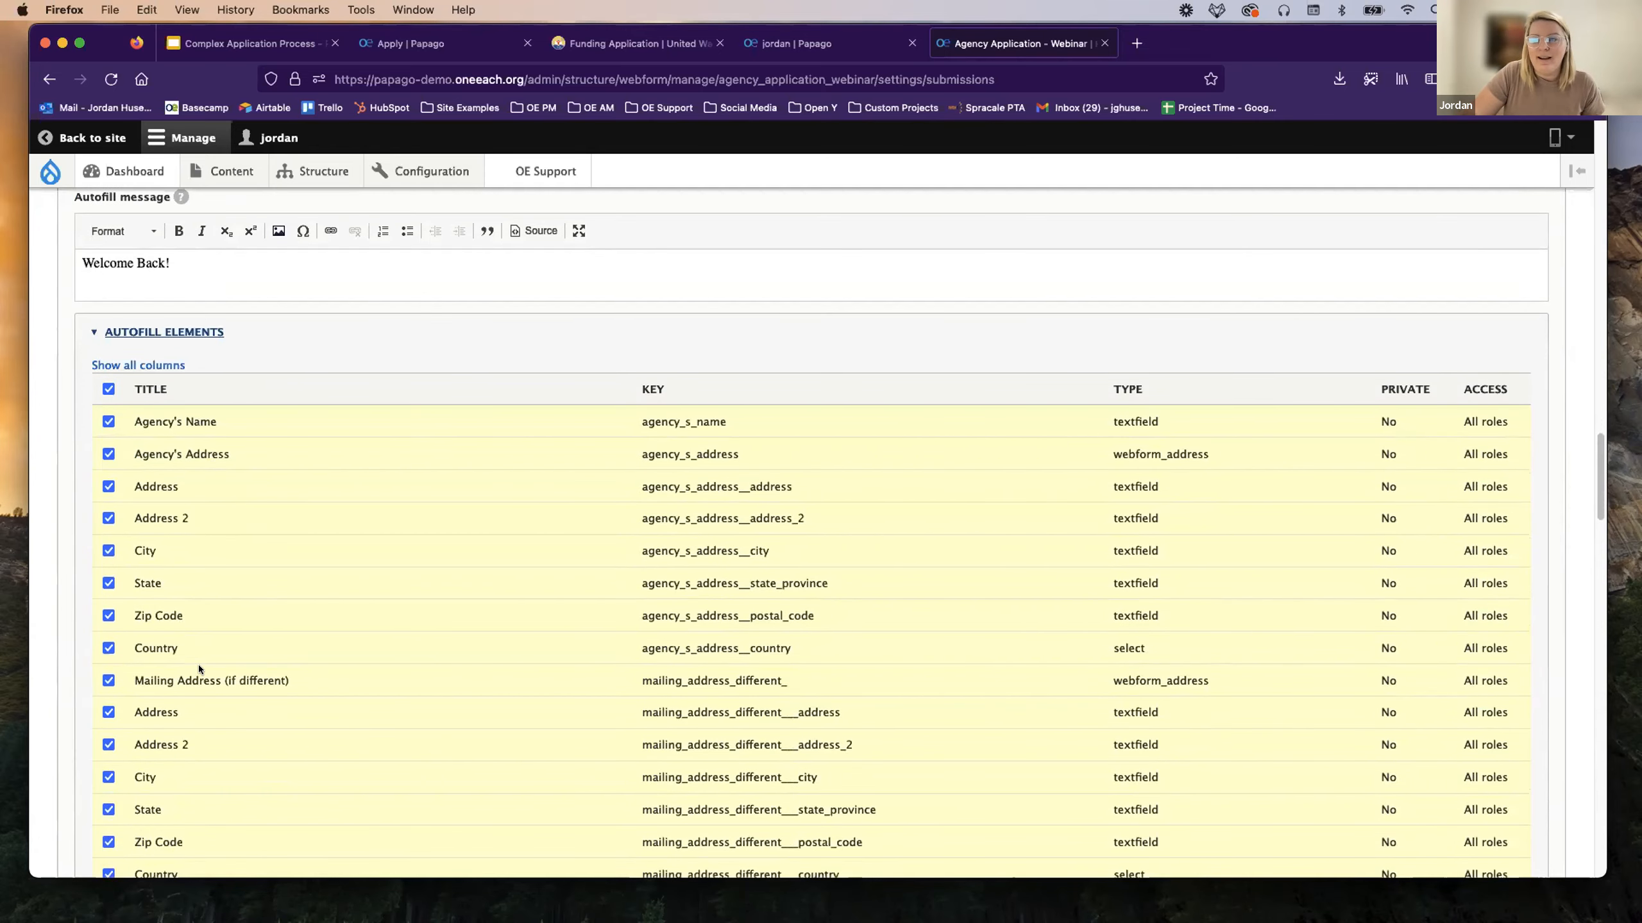
{"action": "scroll", "coordinate": [197, 665], "scroll_direction": "down", "scroll_amount": 1}
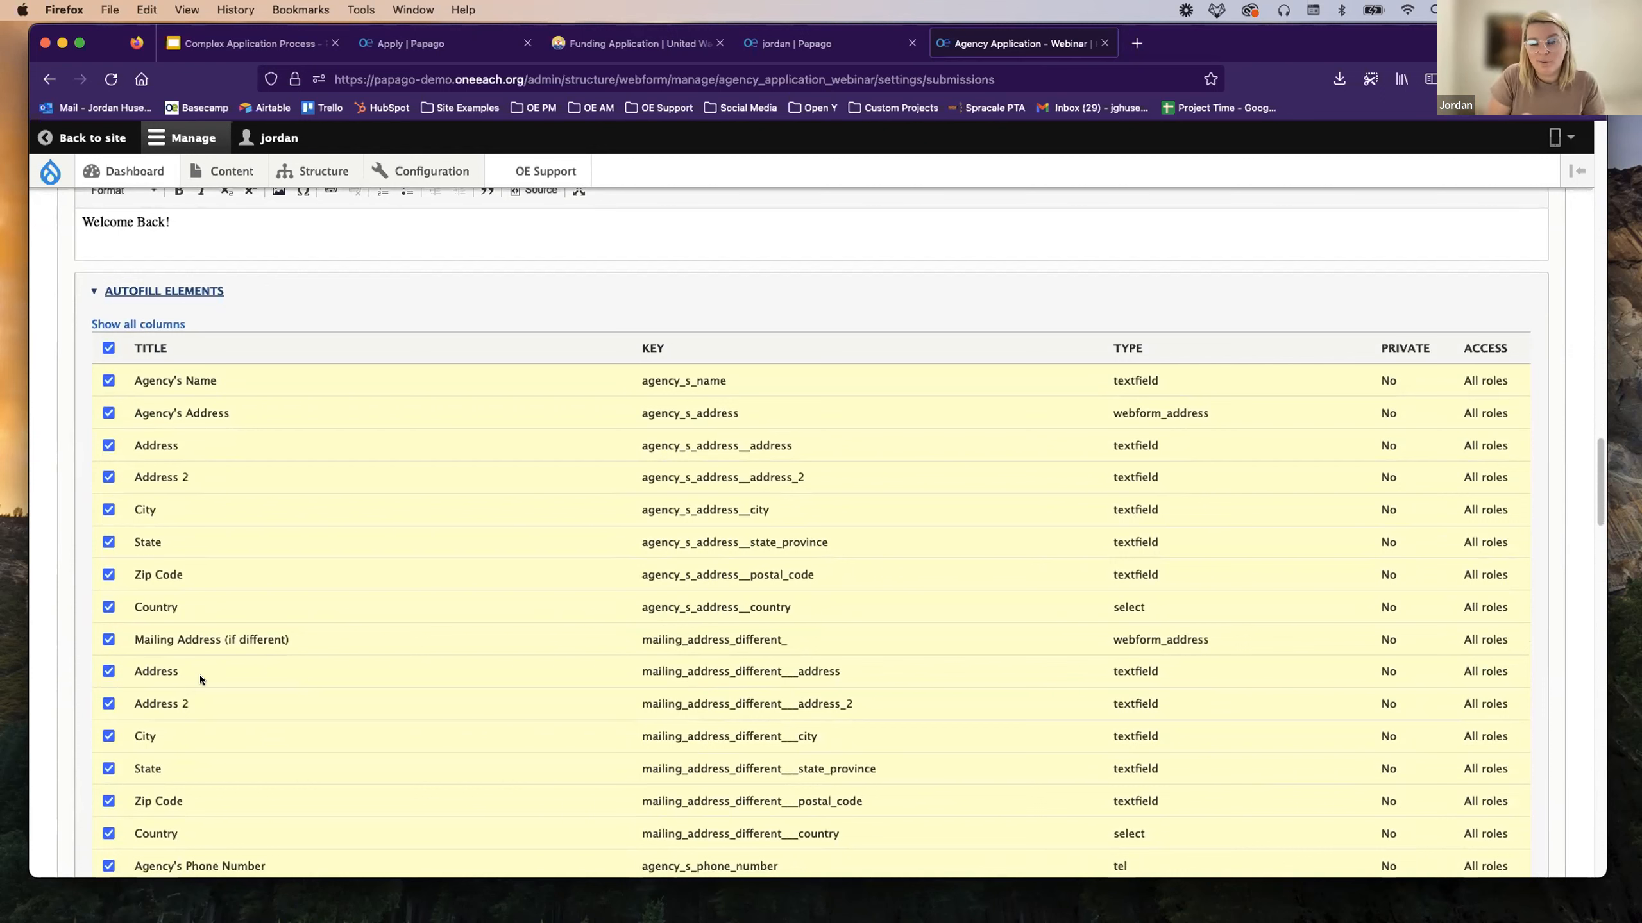
{"action": "scroll", "coordinate": [199, 675], "scroll_direction": "down", "scroll_amount": 5}
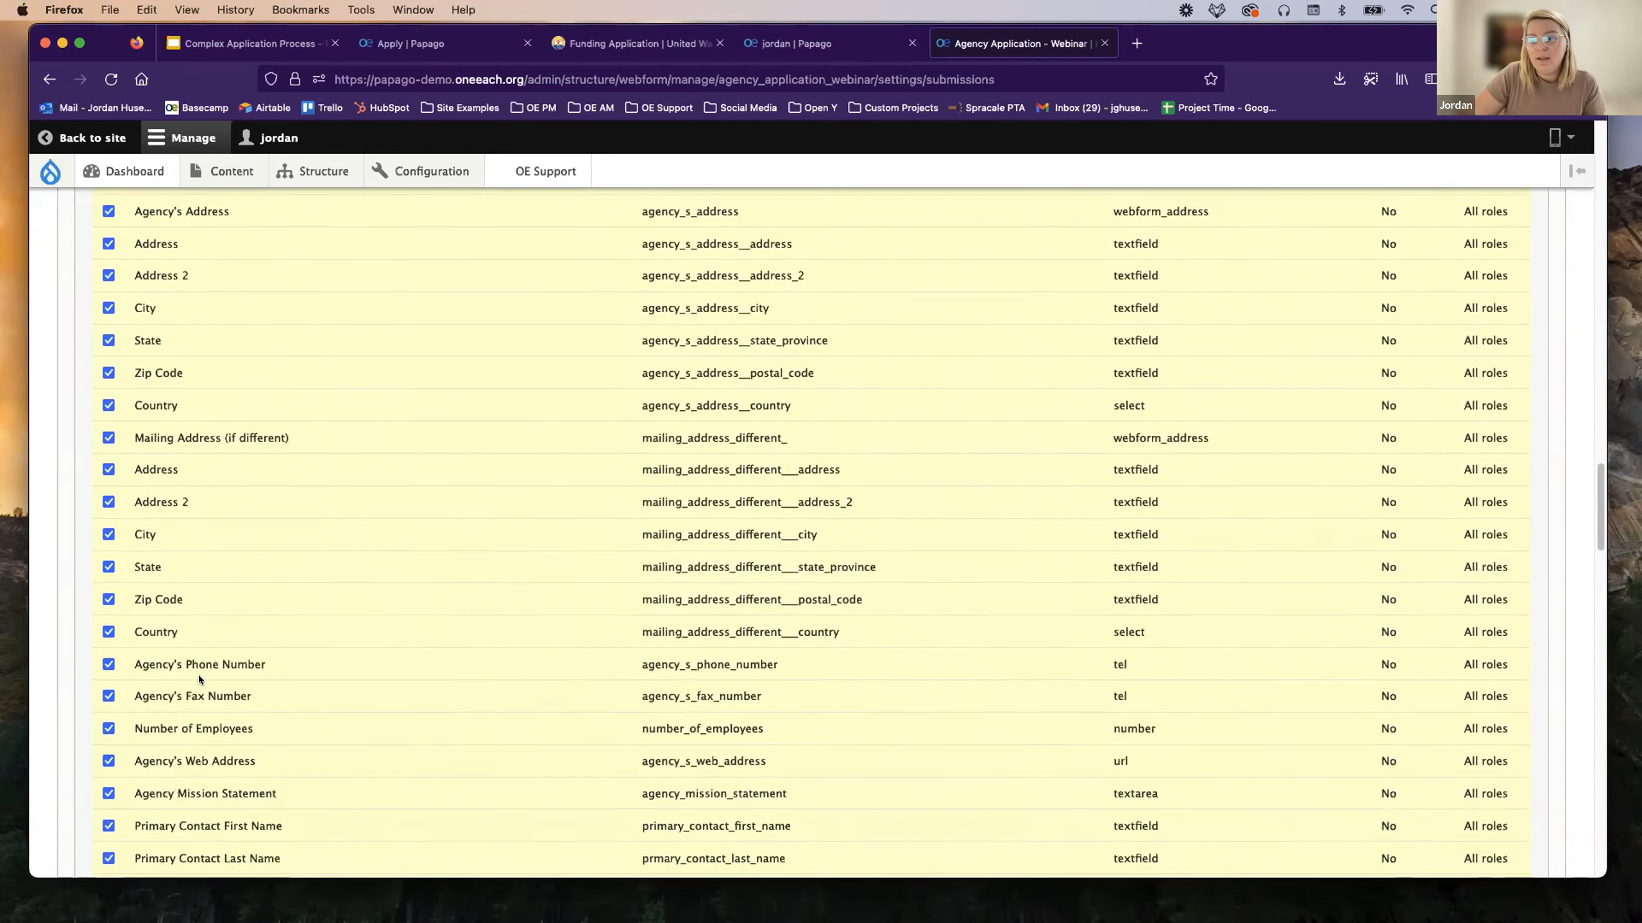
{"action": "scroll", "coordinate": [197, 674], "scroll_direction": "down", "scroll_amount": 10}
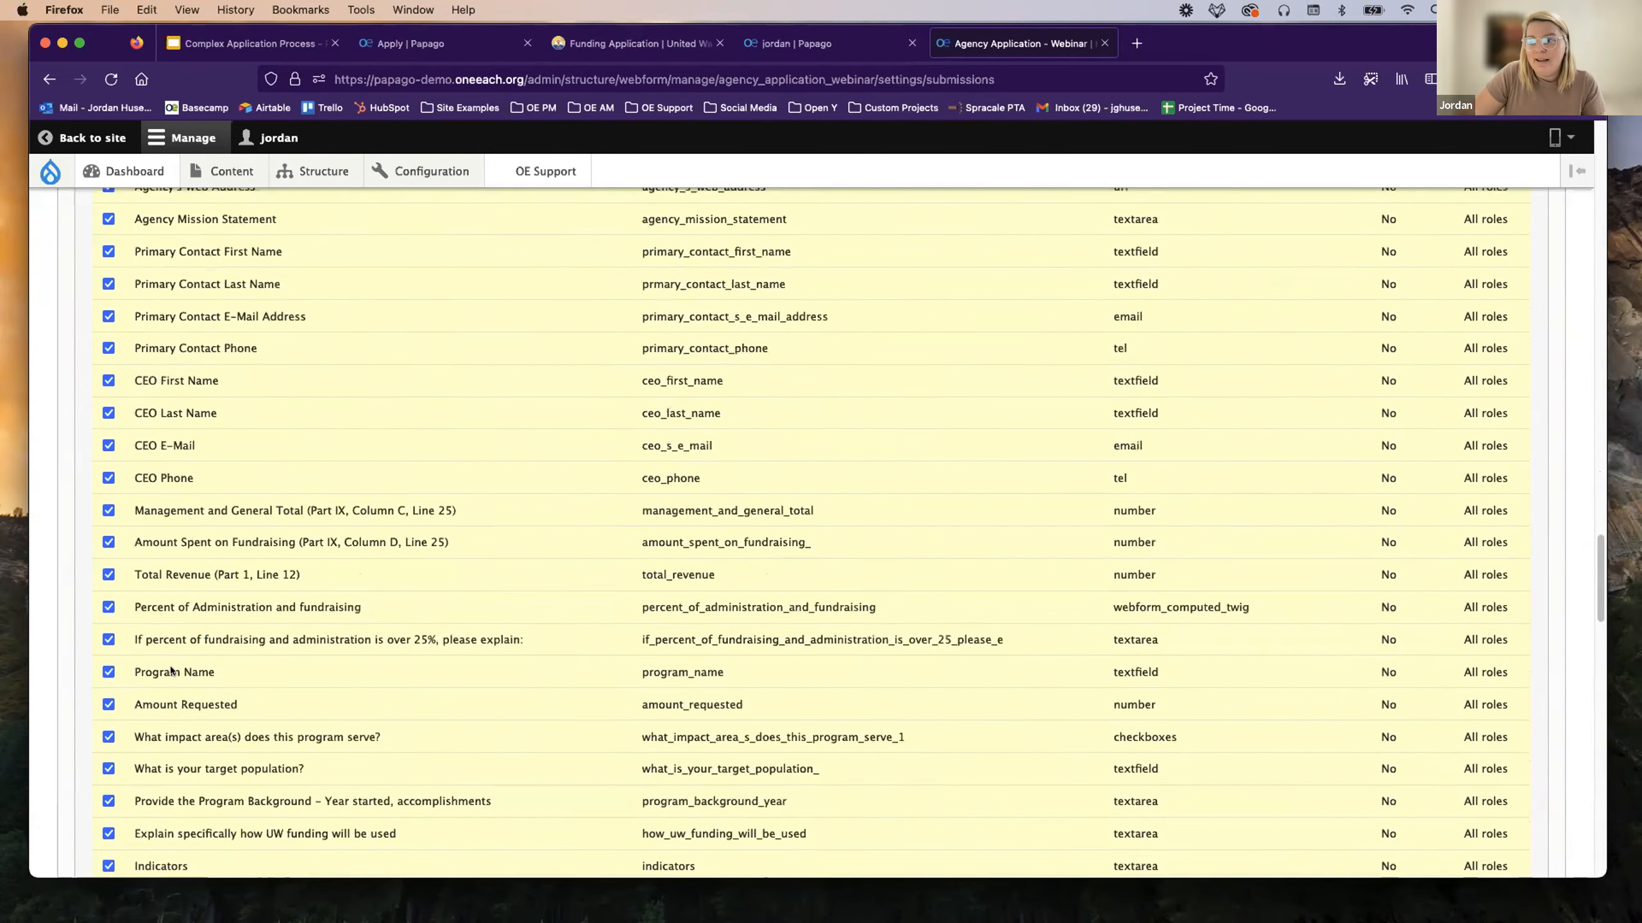
{"action": "left_click", "coordinate": [108, 544]}
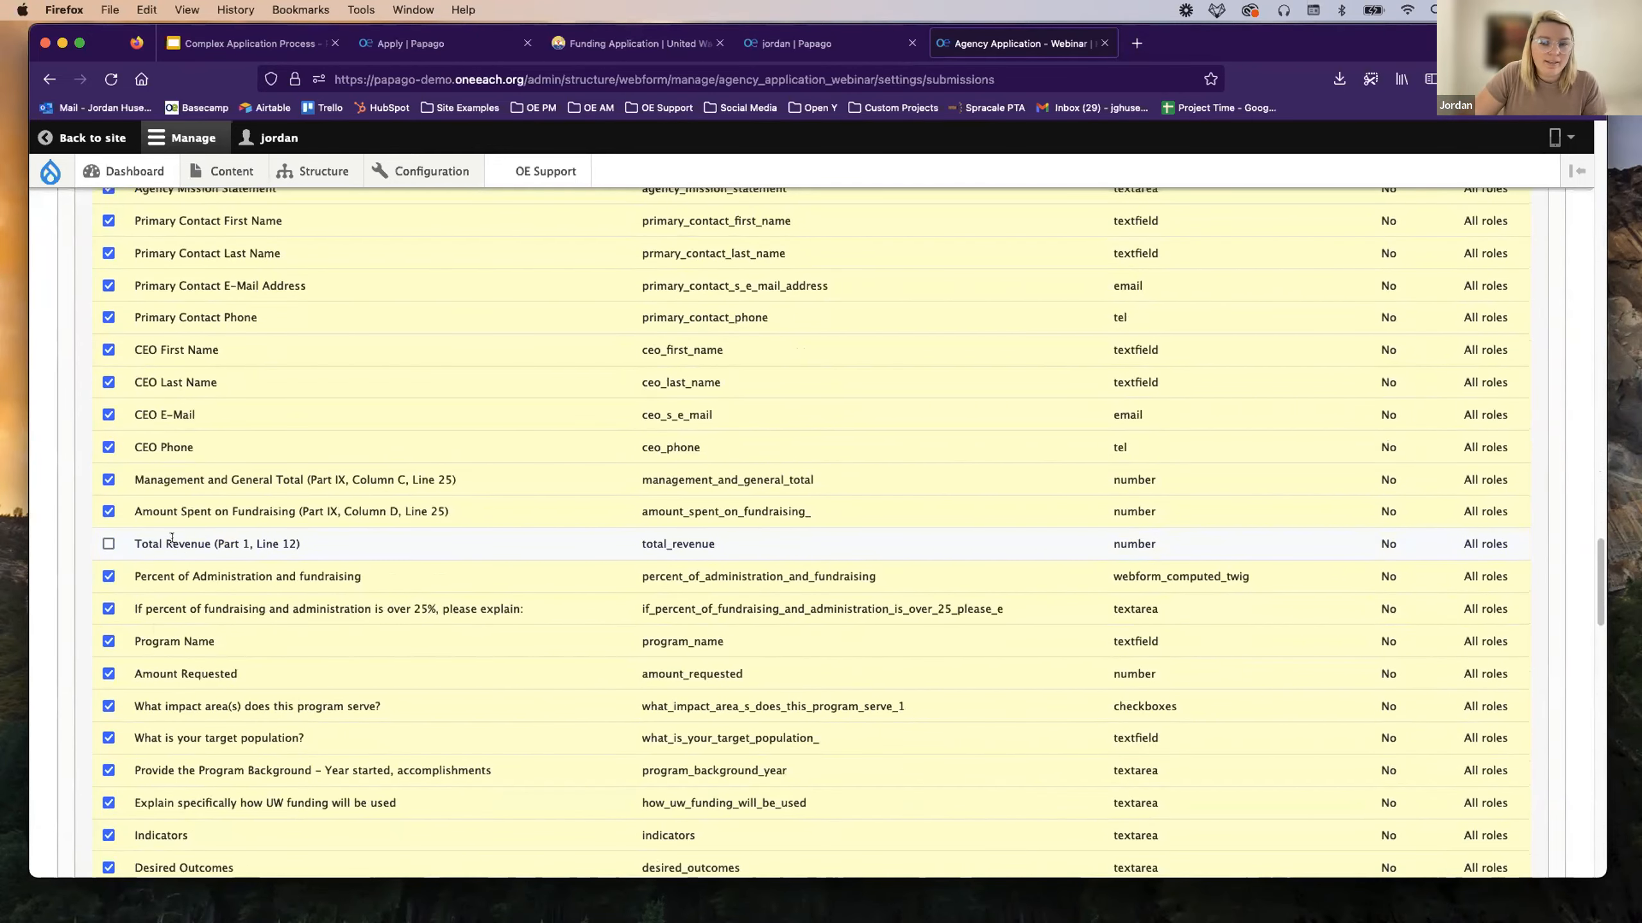
{"action": "left_click", "coordinate": [110, 673]}
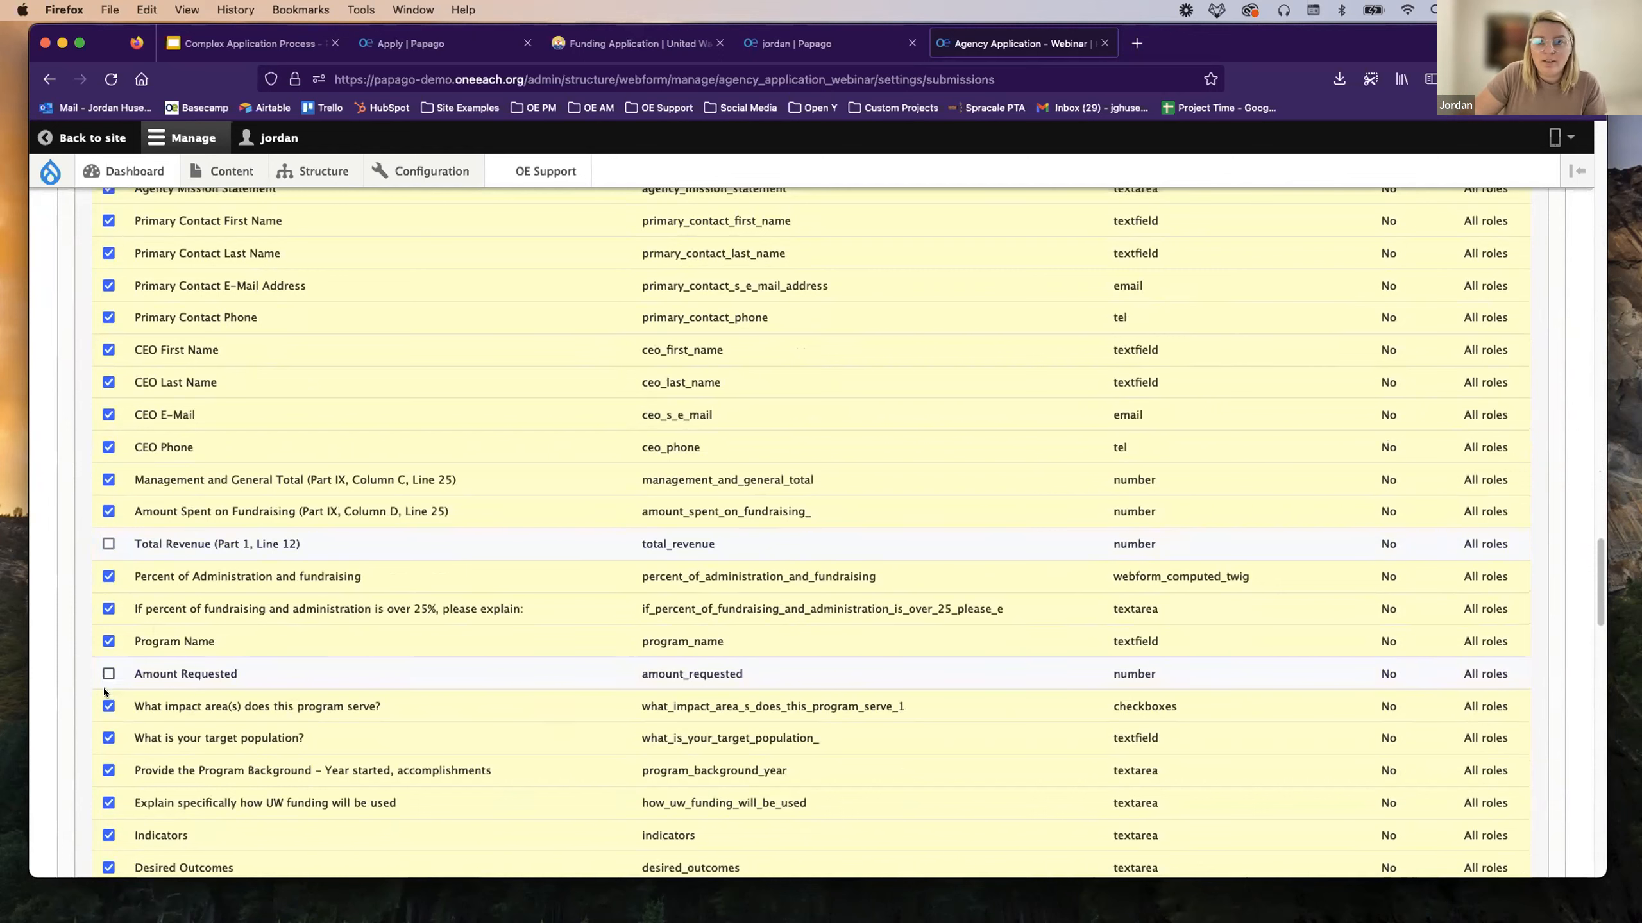
{"action": "left_click", "coordinate": [109, 642]}
{"action": "left_click", "coordinate": [108, 609]}
{"action": "left_click", "coordinate": [107, 577]}
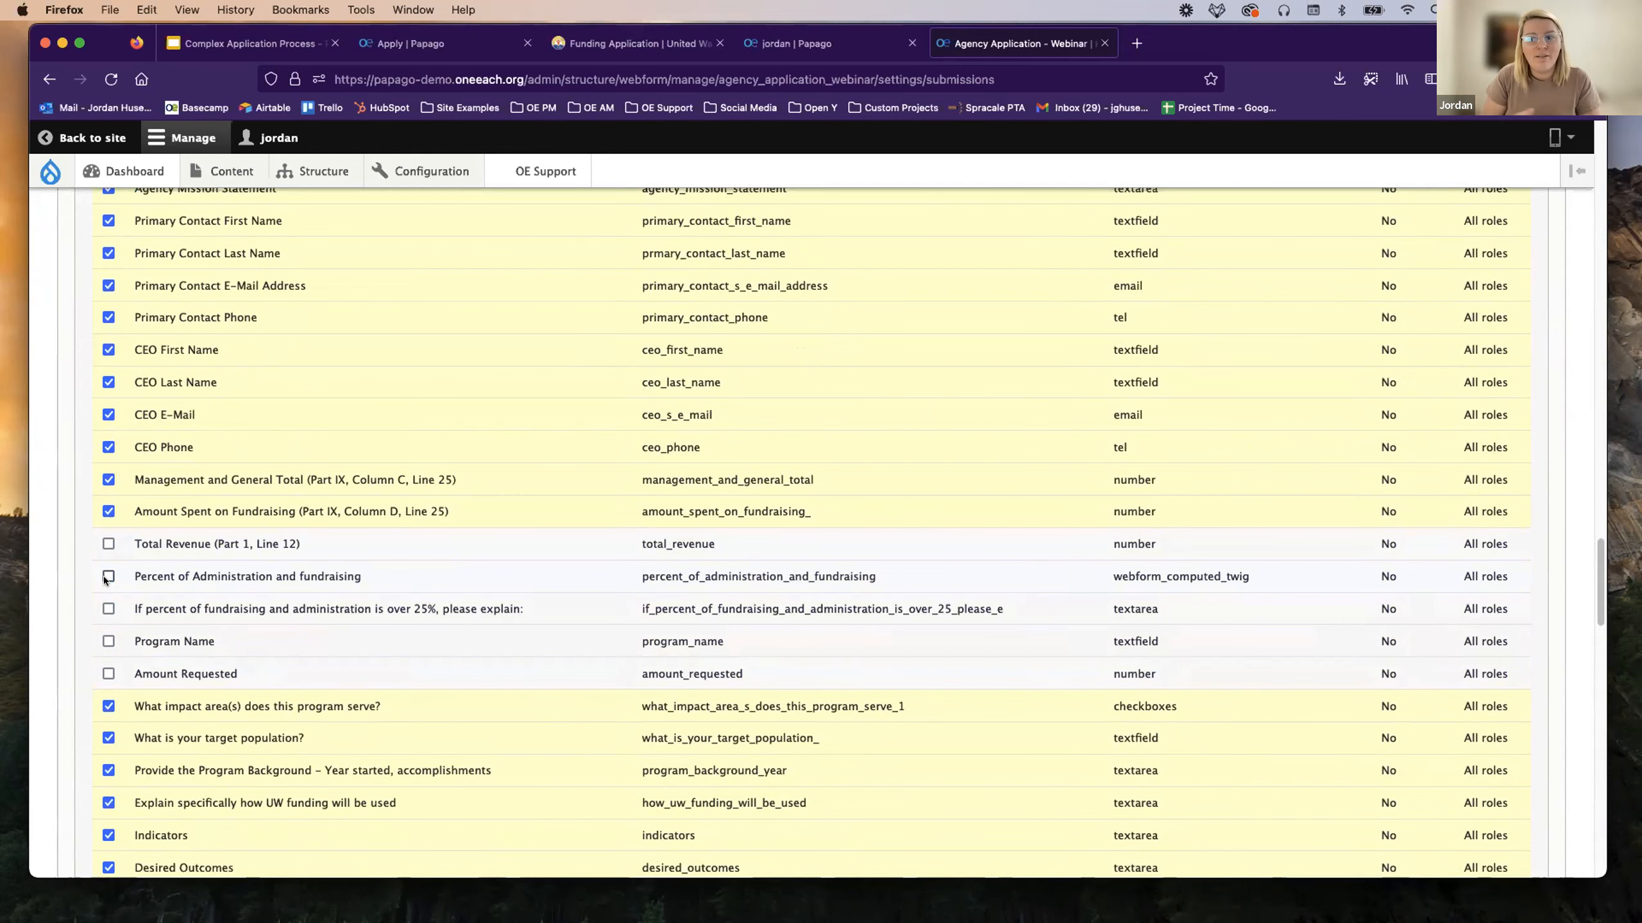
Look through the remaining autofill elements, including program, upload and signature fields, and switch to the Complex Application Process - Part 1 presentation.
{"action": "scroll", "coordinate": [144, 584], "scroll_direction": "down", "scroll_amount": 10}
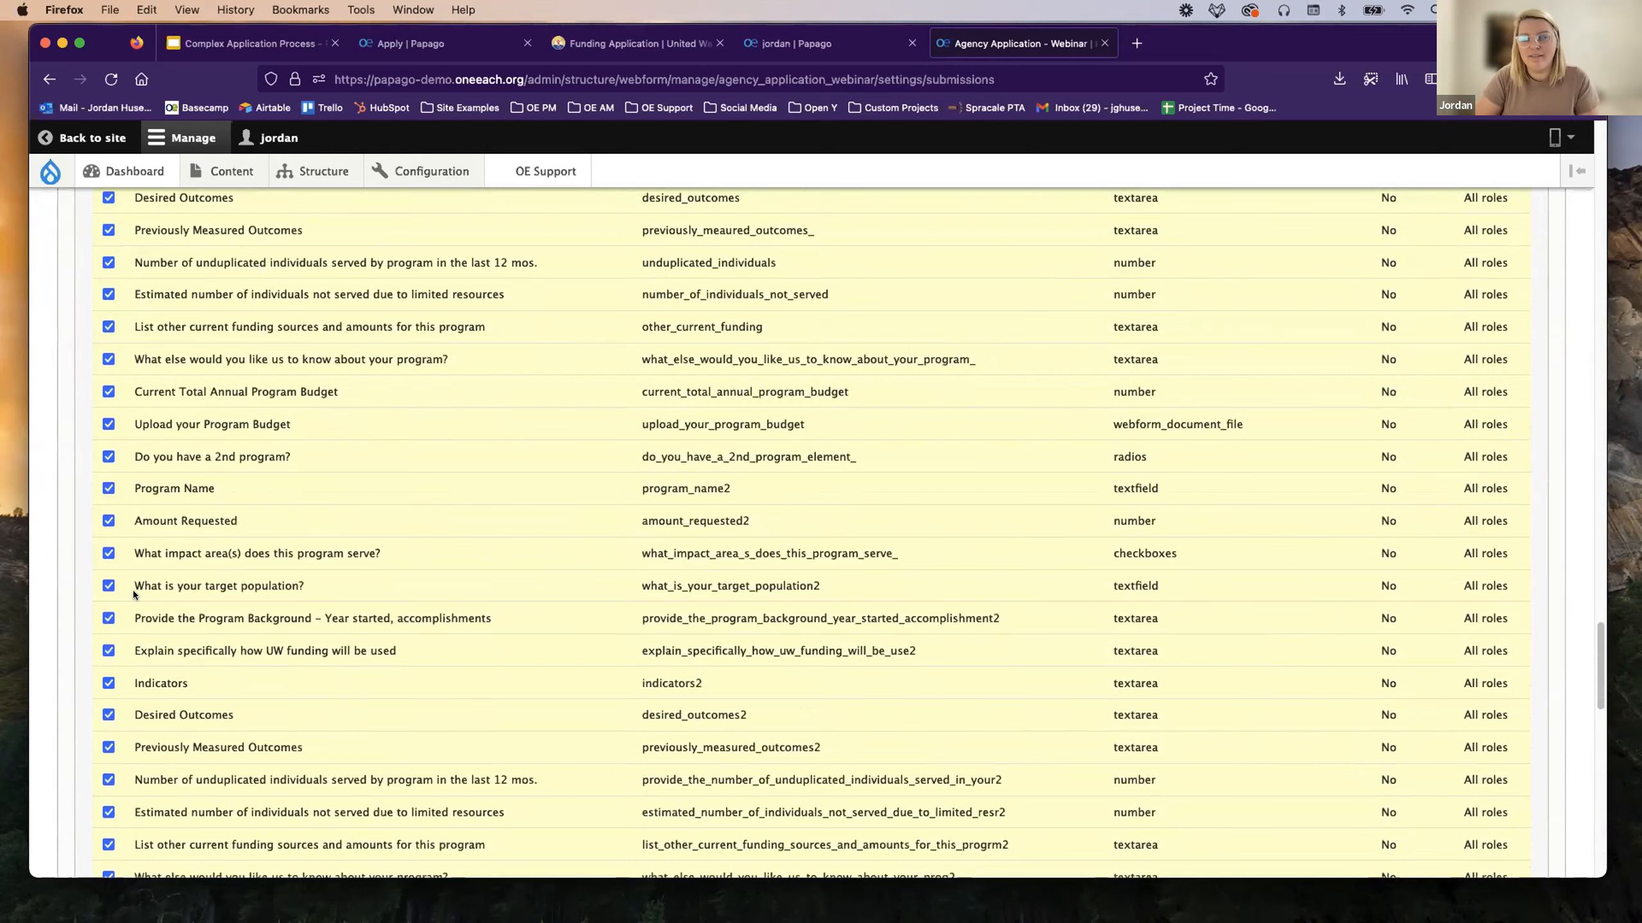
{"action": "scroll", "coordinate": [133, 590], "scroll_direction": "down", "scroll_amount": 4}
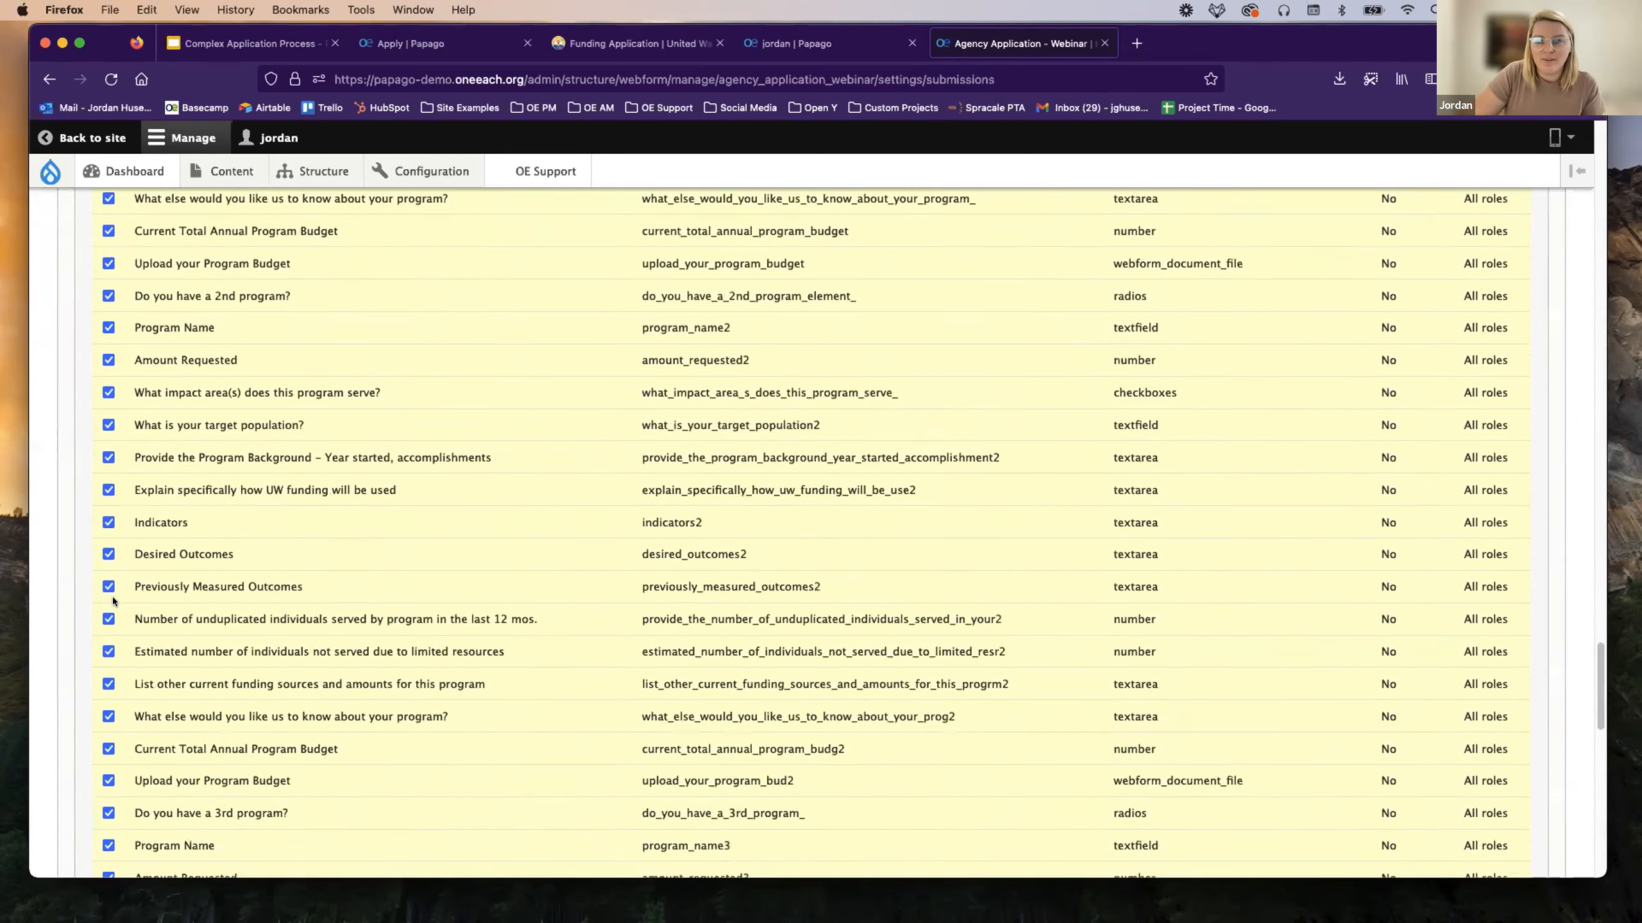
{"action": "scroll", "coordinate": [112, 608], "scroll_direction": "down", "scroll_amount": 6}
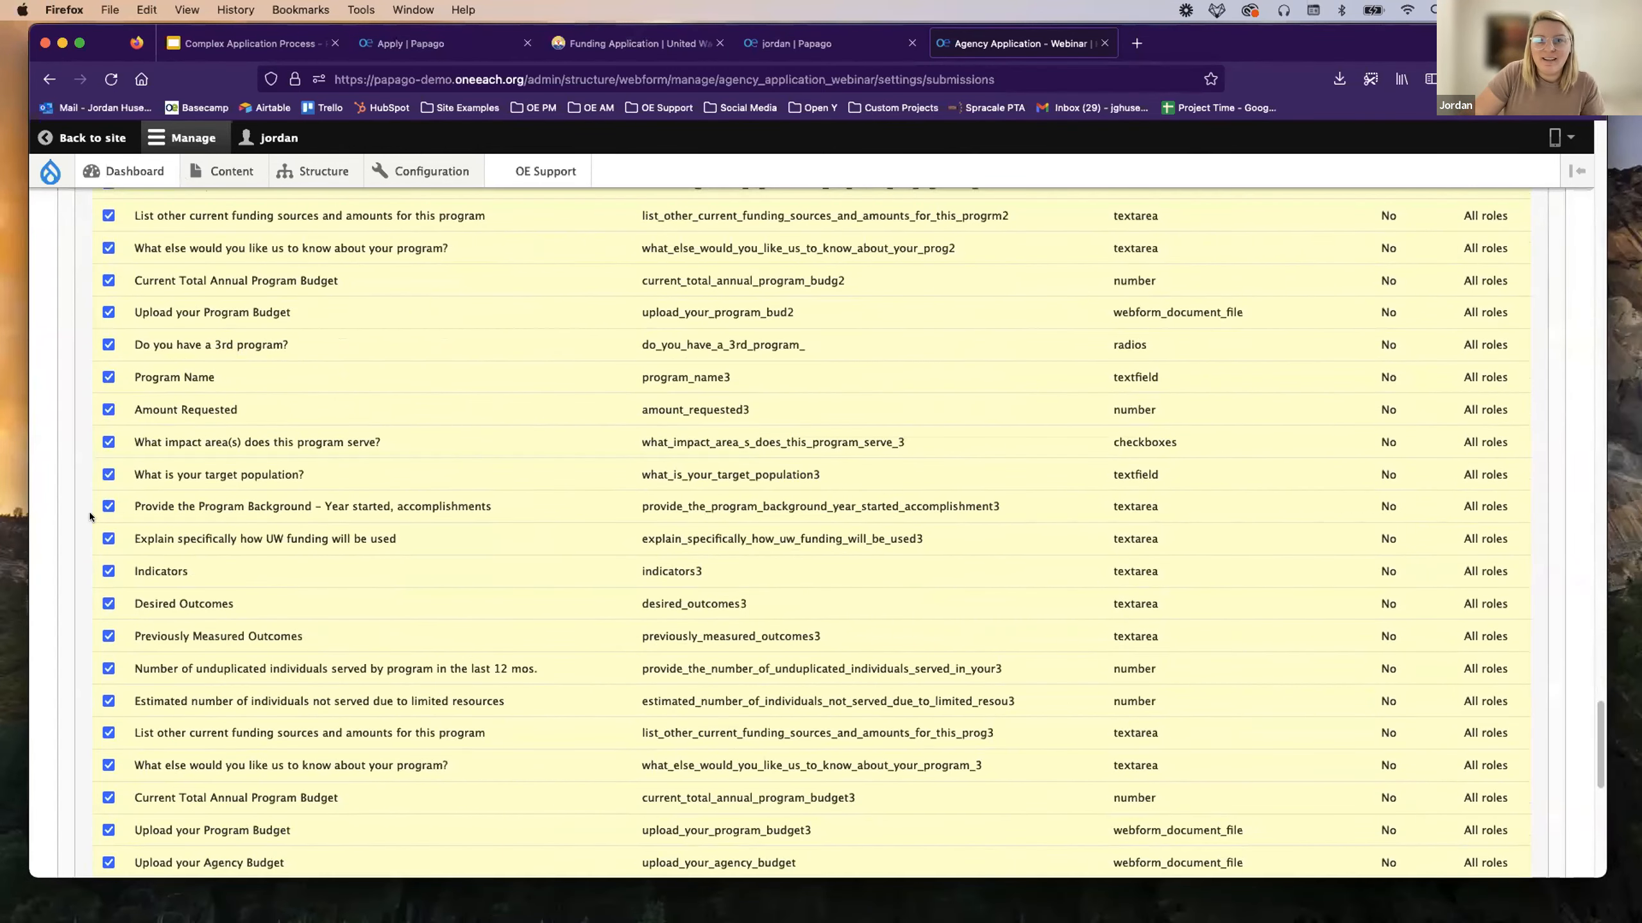
{"action": "scroll", "coordinate": [118, 715], "scroll_direction": "down", "scroll_amount": 8}
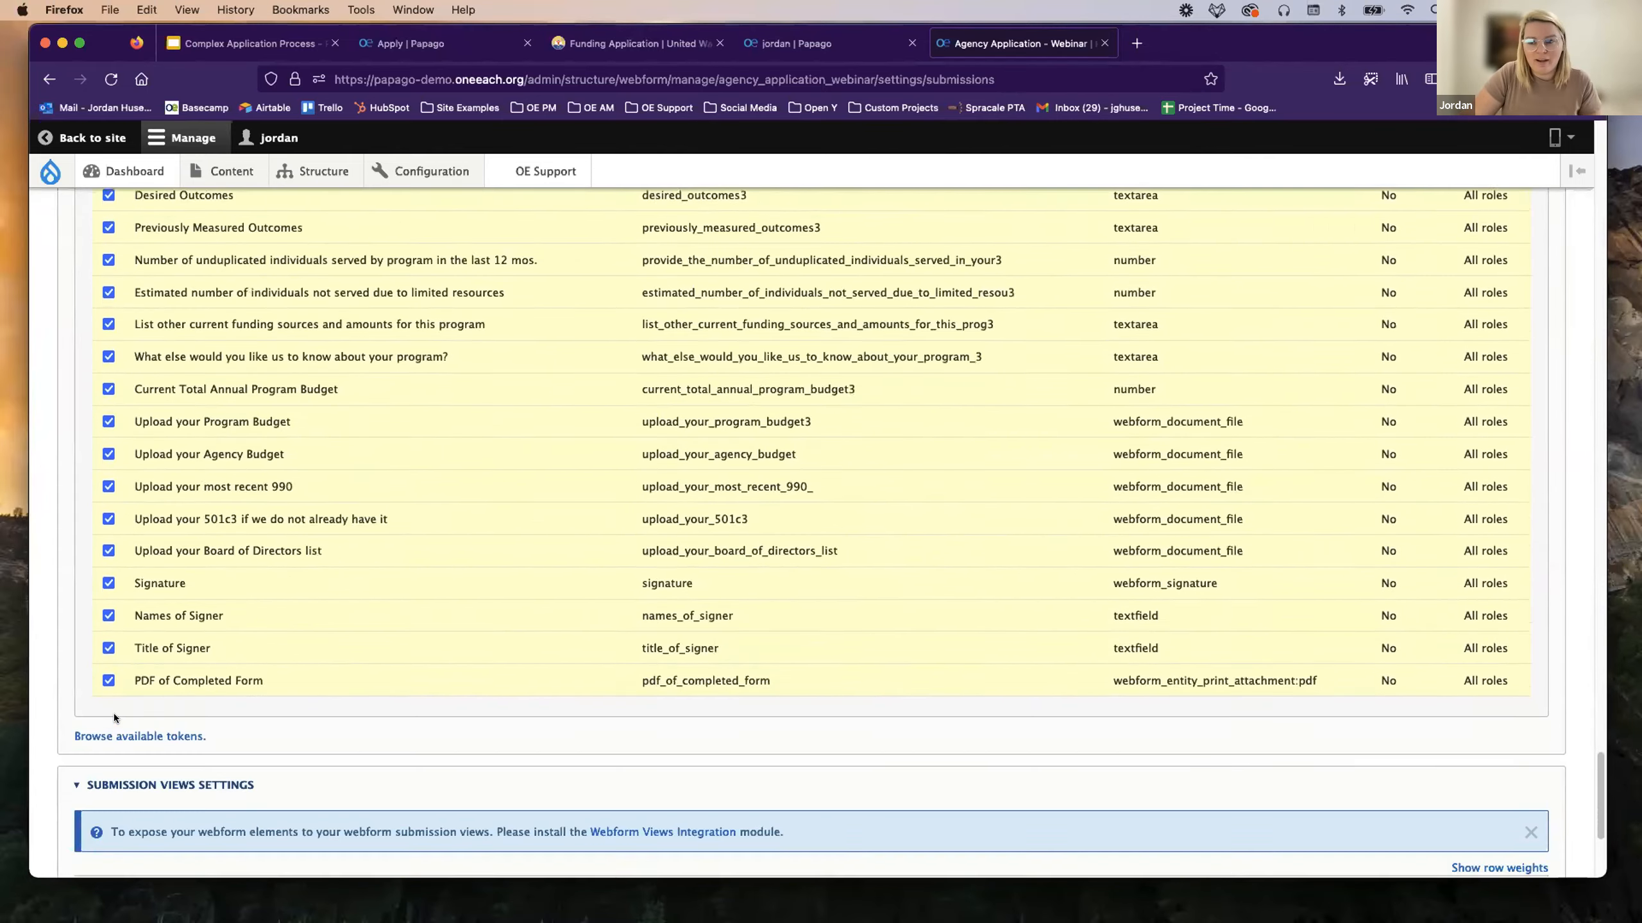
{"action": "scroll", "coordinate": [144, 639], "scroll_direction": "up", "scroll_amount": 4}
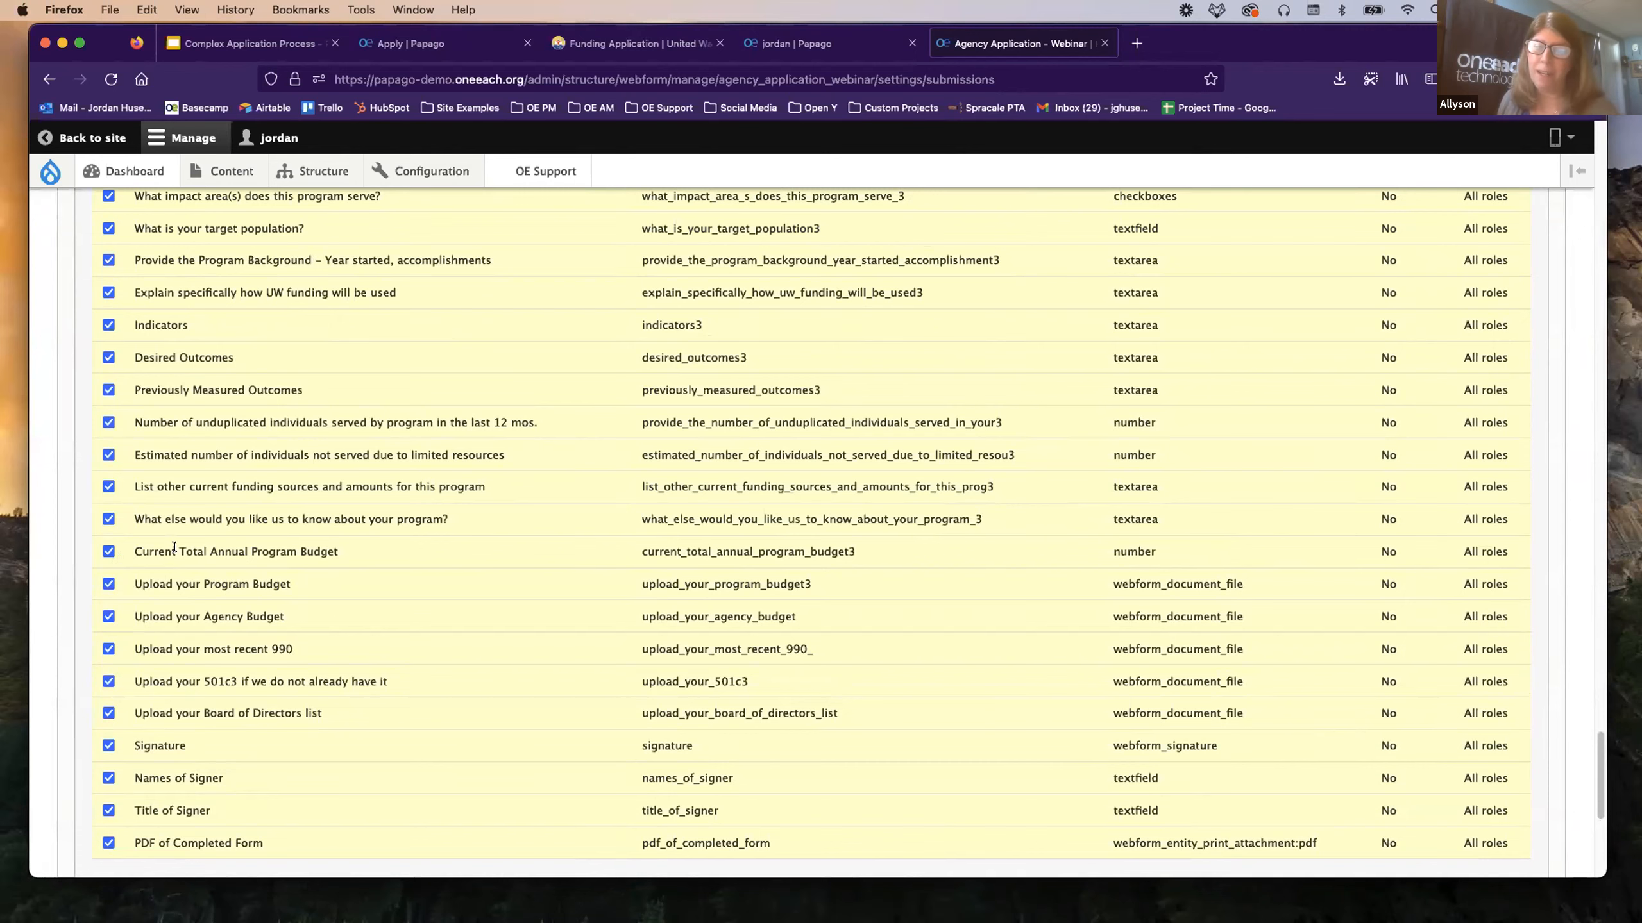
{"action": "scroll", "coordinate": [173, 549], "scroll_direction": "up", "scroll_amount": 2}
{"action": "scroll", "coordinate": [170, 547], "scroll_direction": "up", "scroll_amount": 3}
{"action": "scroll", "coordinate": [171, 545], "scroll_direction": "up", "scroll_amount": 4}
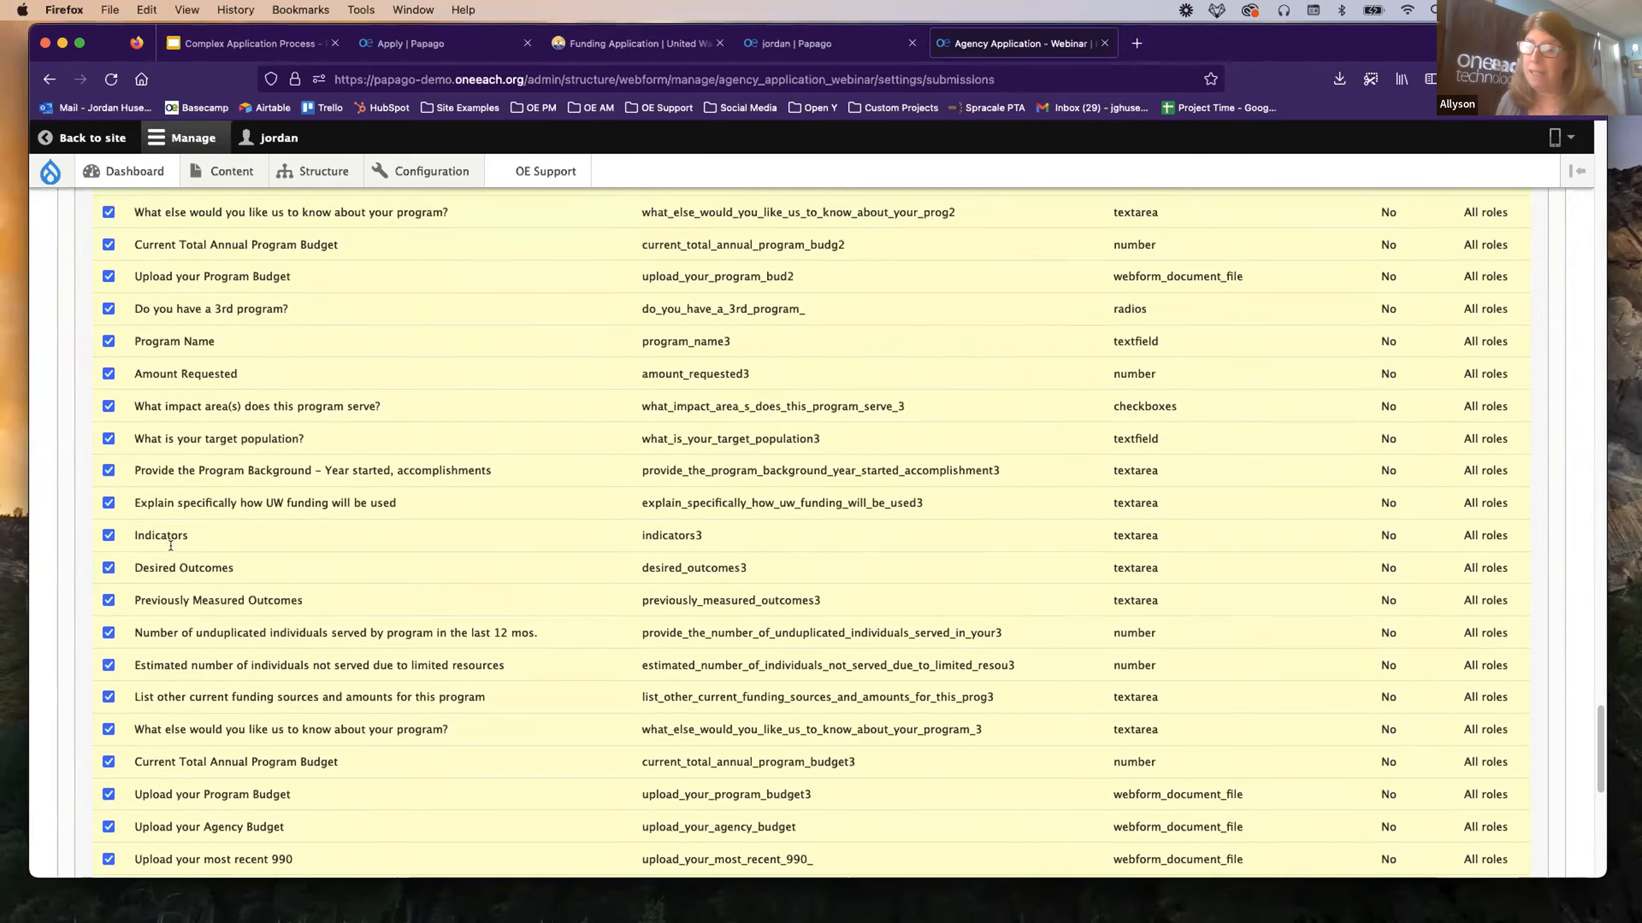
{"action": "scroll", "coordinate": [171, 545], "scroll_direction": "up", "scroll_amount": 1}
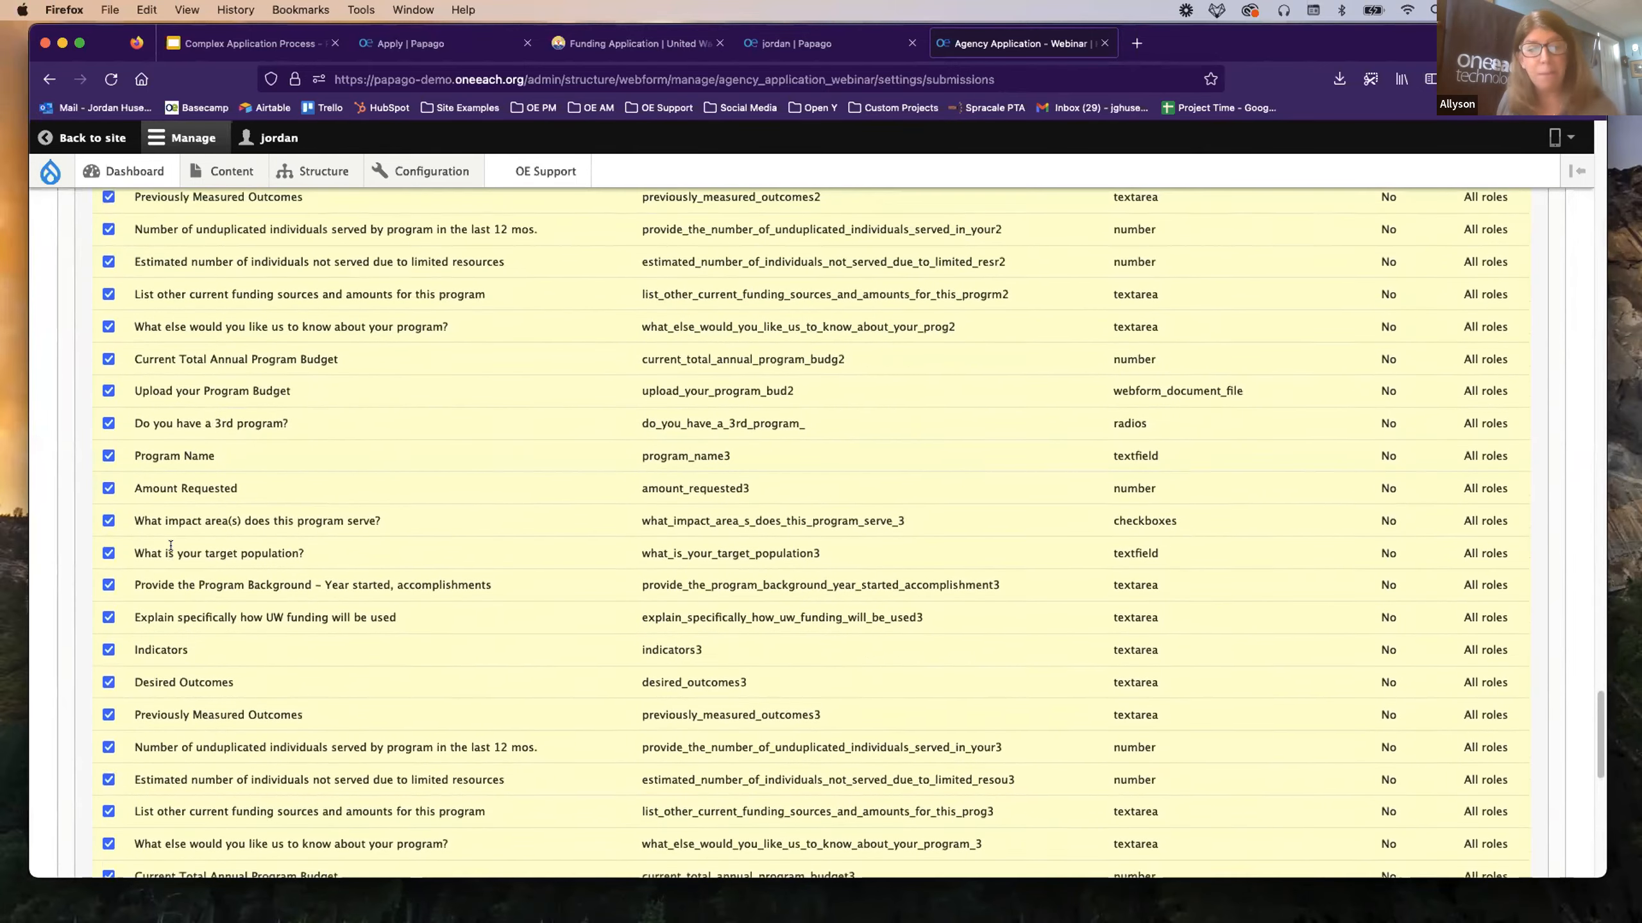
{"action": "scroll", "coordinate": [171, 545], "scroll_direction": "up", "scroll_amount": 1}
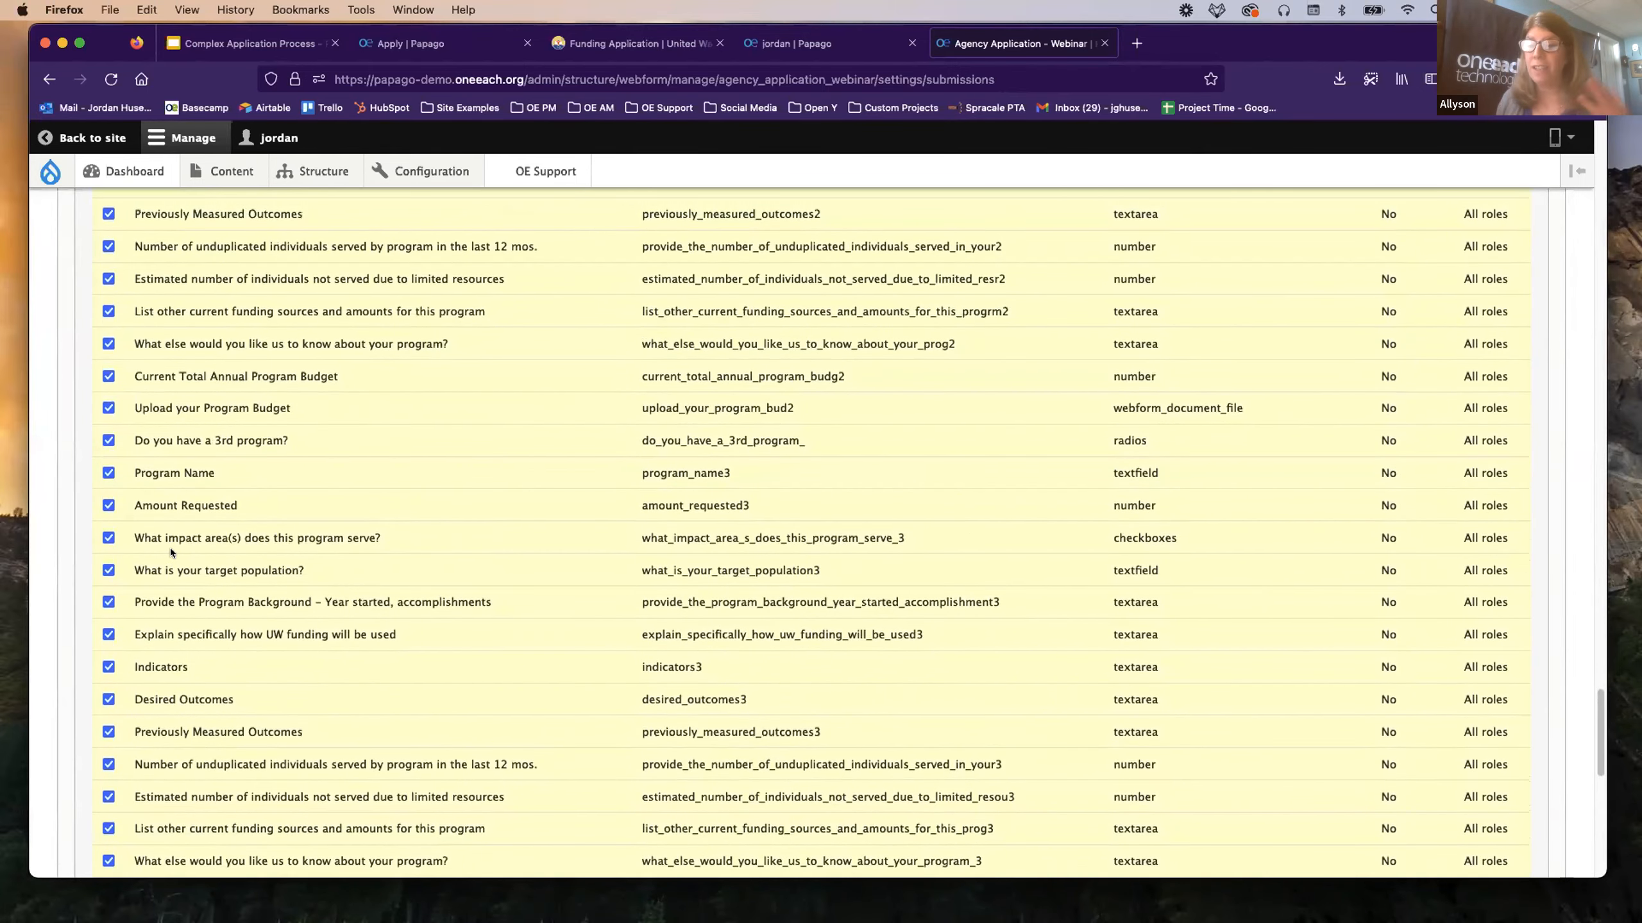
{"action": "scroll", "coordinate": [170, 549], "scroll_direction": "up", "scroll_amount": 1}
{"action": "scroll", "coordinate": [170, 548], "scroll_direction": "up", "scroll_amount": 1}
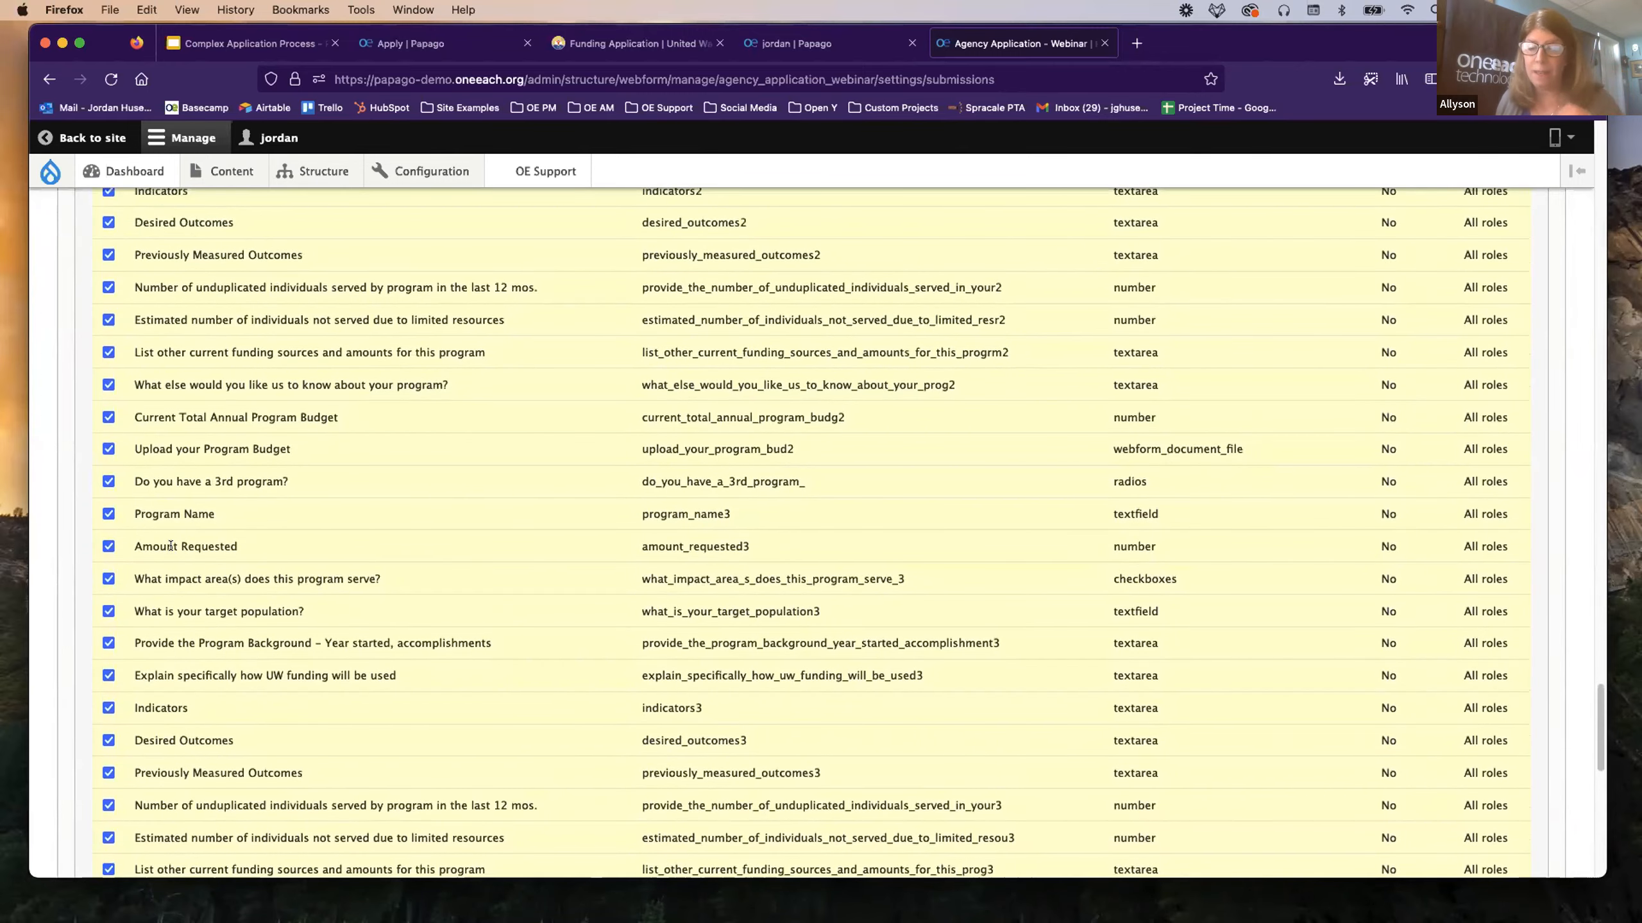
{"action": "scroll", "coordinate": [170, 547], "scroll_direction": "up", "scroll_amount": 4}
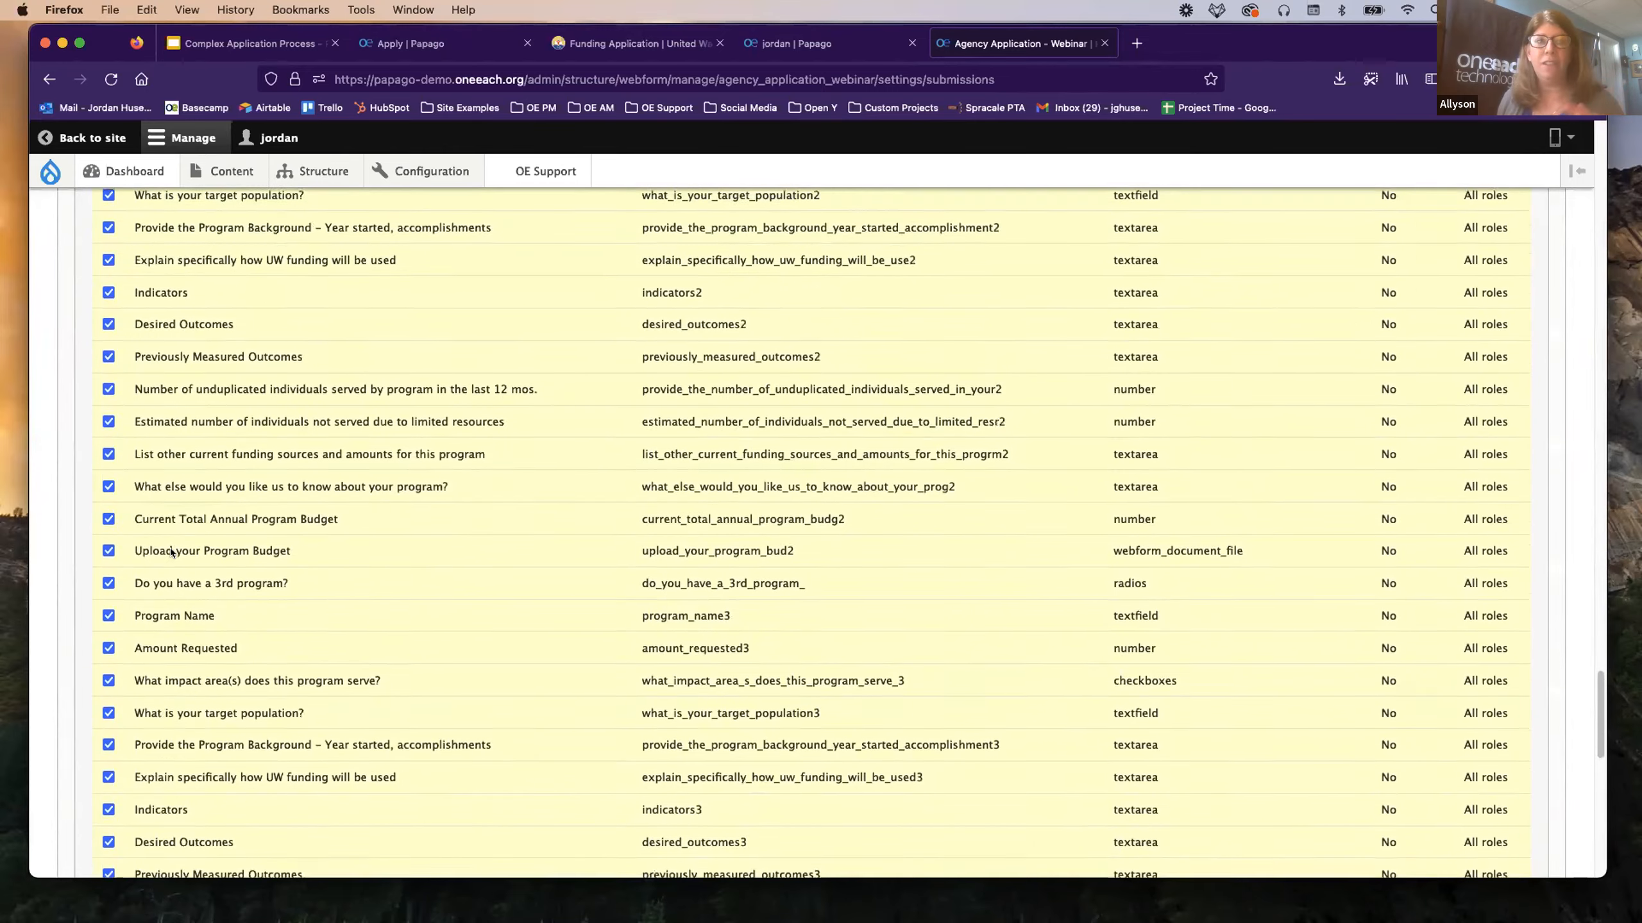
{"action": "scroll", "coordinate": [170, 548], "scroll_direction": "up", "scroll_amount": 2}
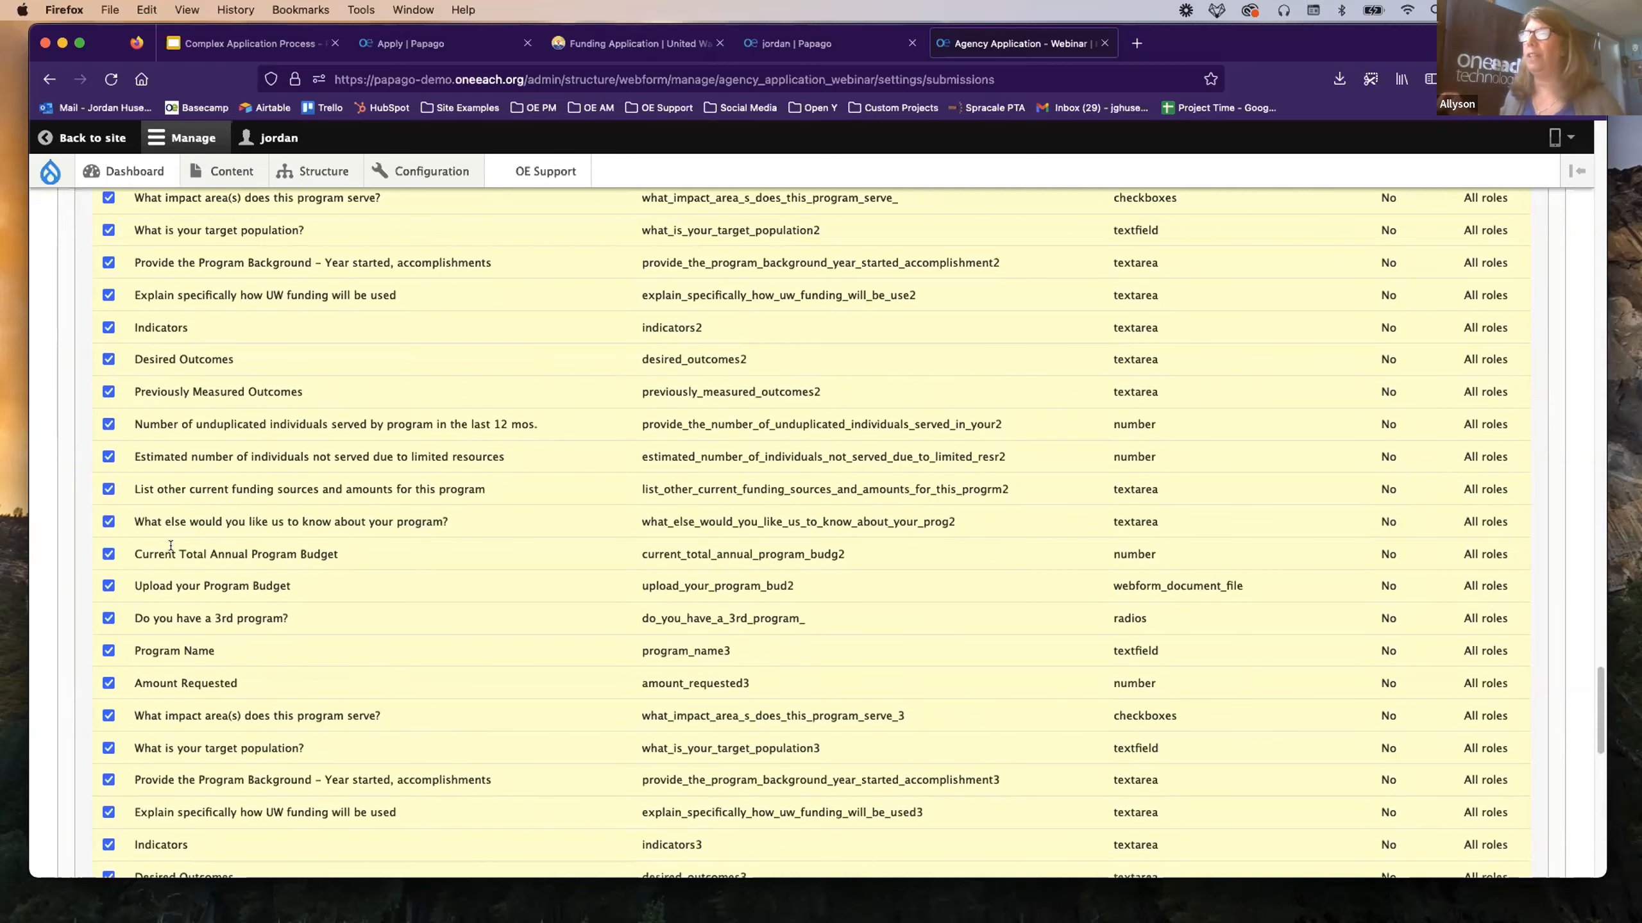
{"action": "scroll", "coordinate": [170, 547], "scroll_direction": "up", "scroll_amount": 1}
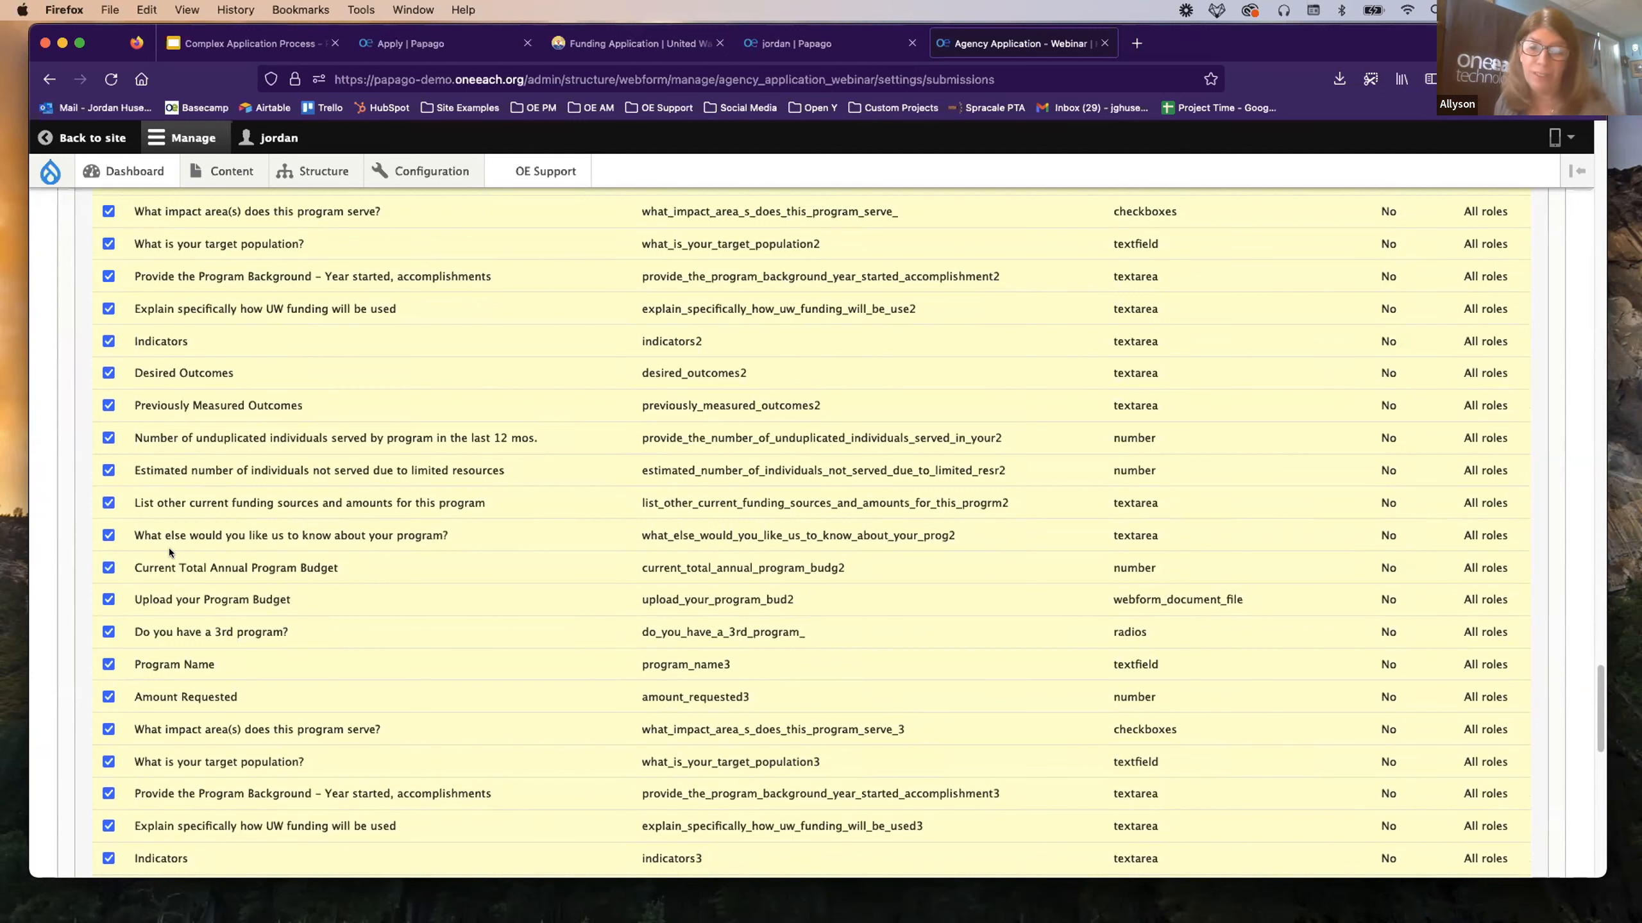
{"action": "scroll", "coordinate": [169, 548], "scroll_direction": "up", "scroll_amount": 10}
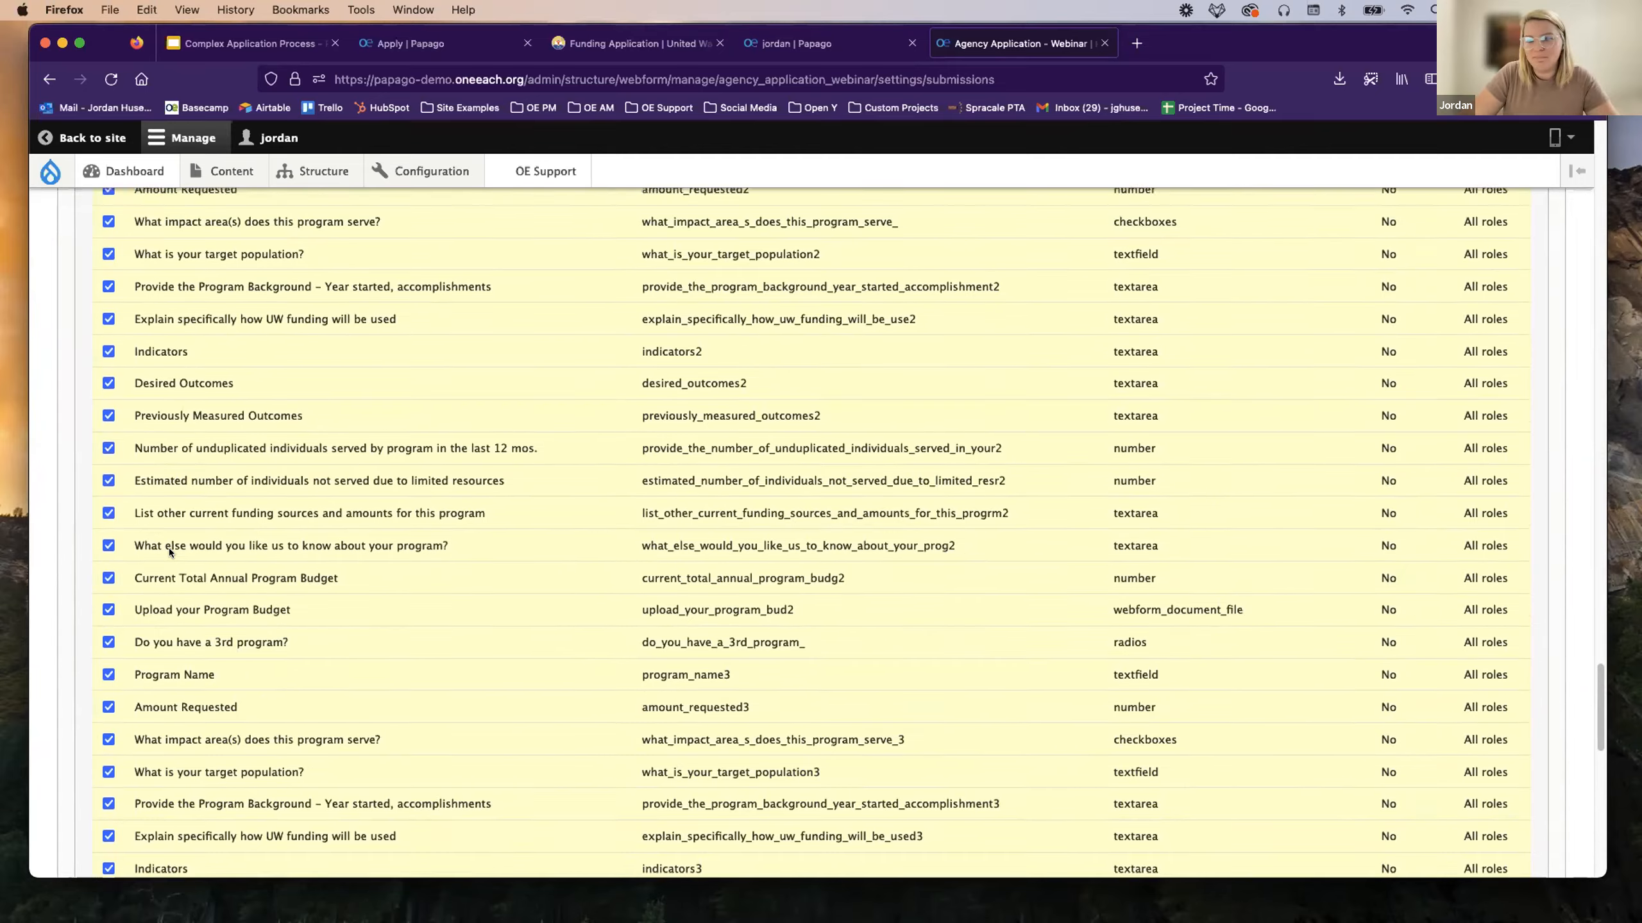
{"action": "scroll", "coordinate": [172, 545], "scroll_direction": "up", "scroll_amount": 20}
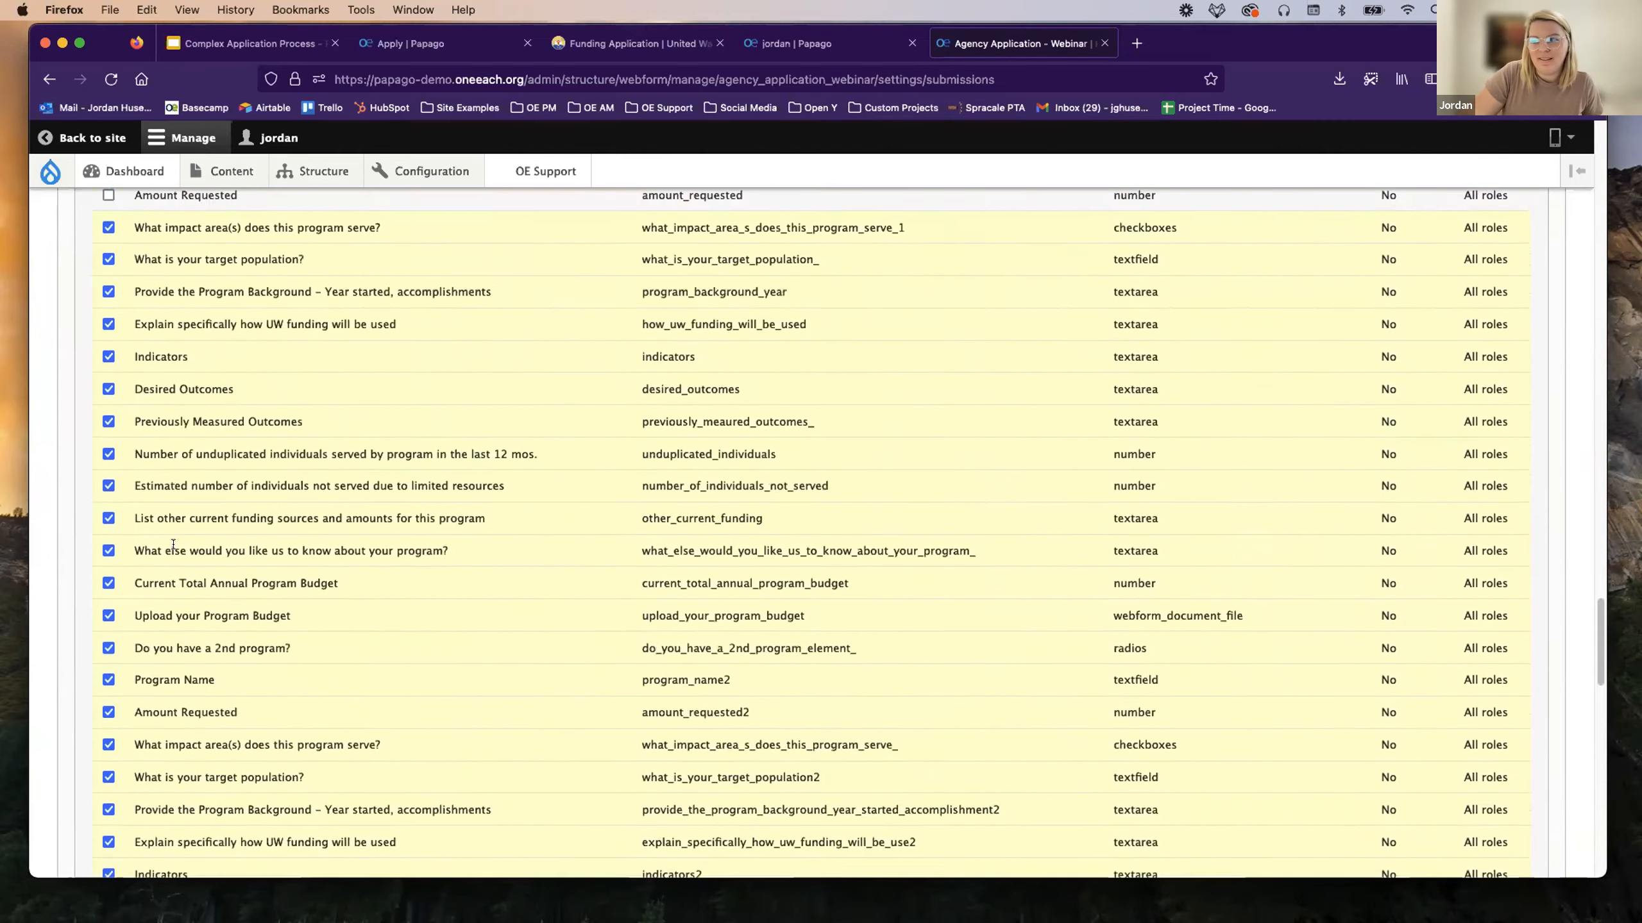
{"action": "scroll", "coordinate": [172, 548], "scroll_direction": "up", "scroll_amount": 18}
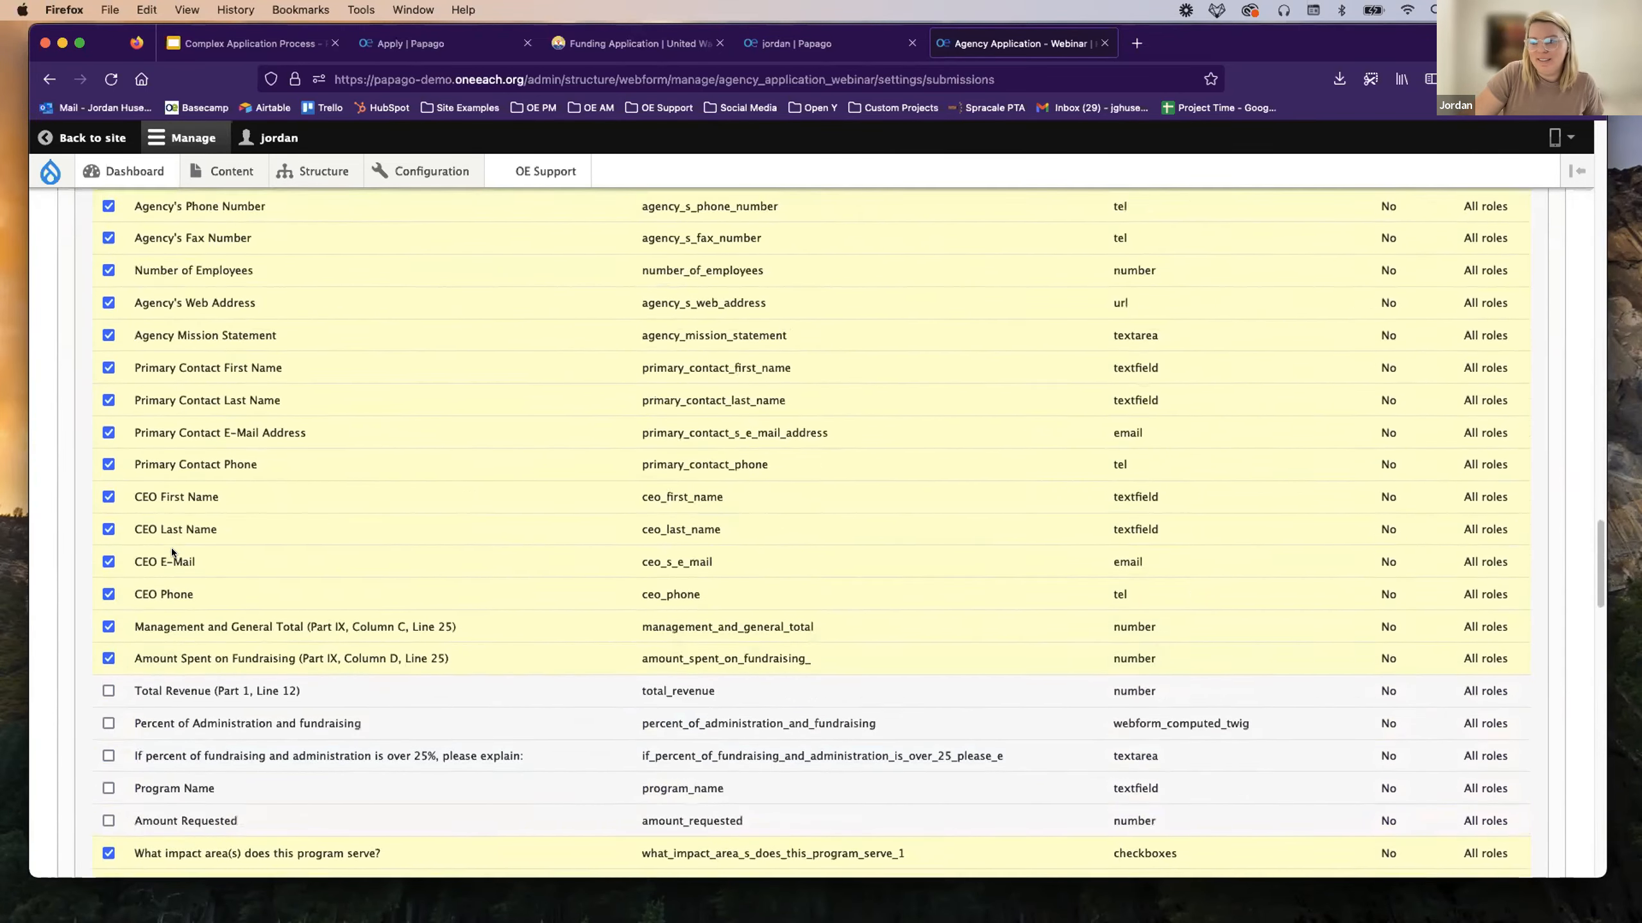
{"action": "scroll", "coordinate": [171, 547], "scroll_direction": "up", "scroll_amount": 11}
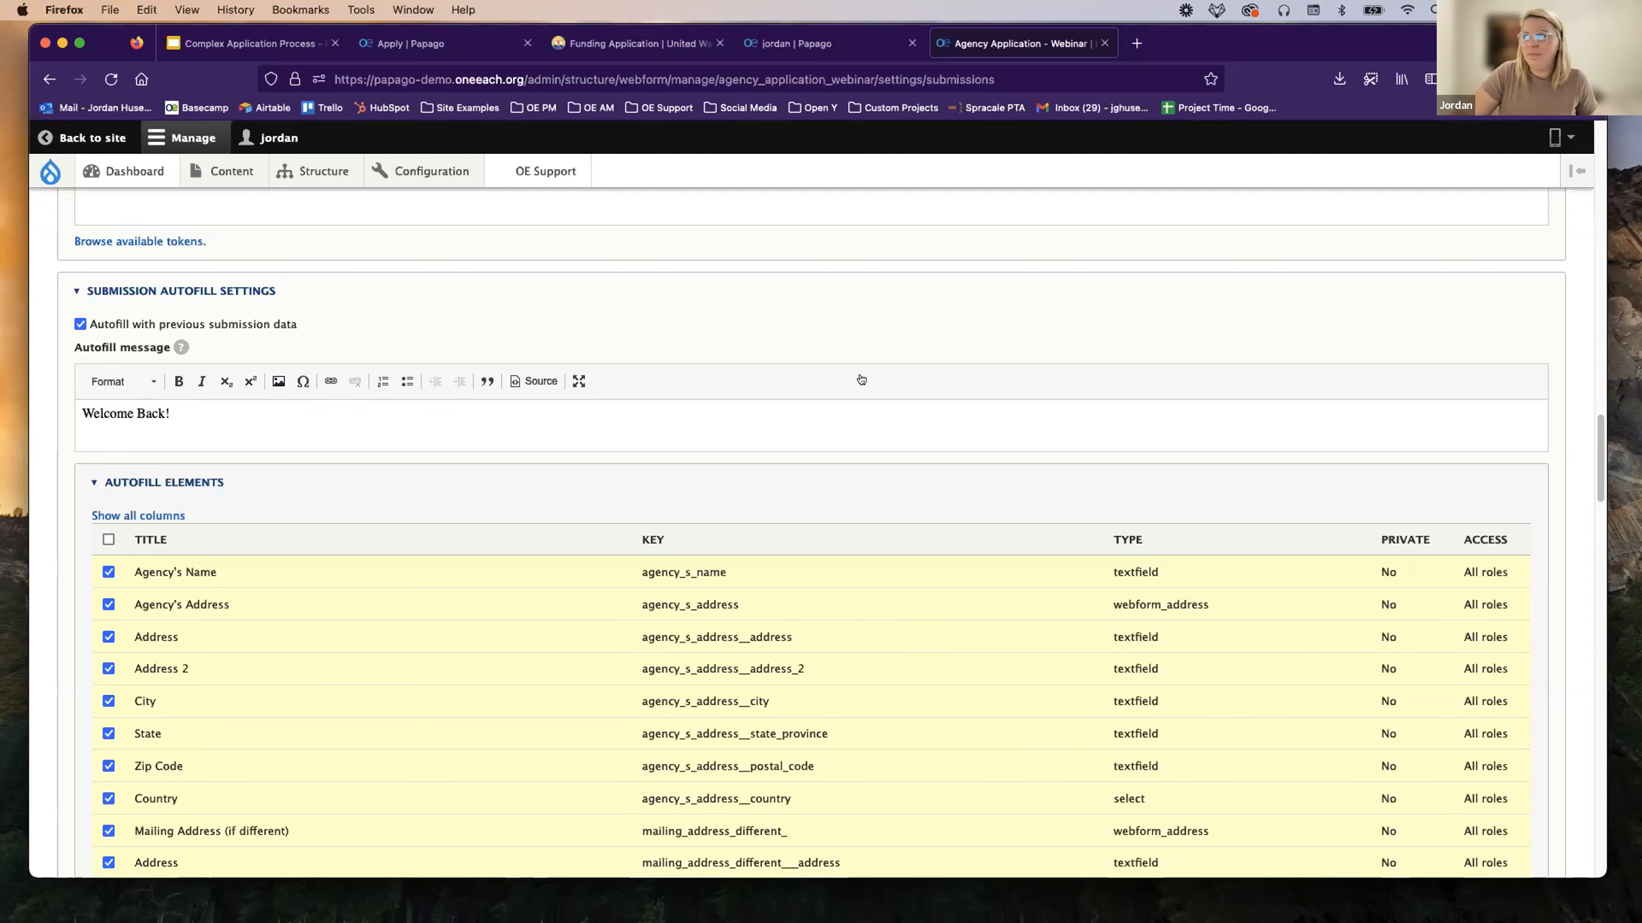
{"action": "left_click", "coordinate": [251, 49]}
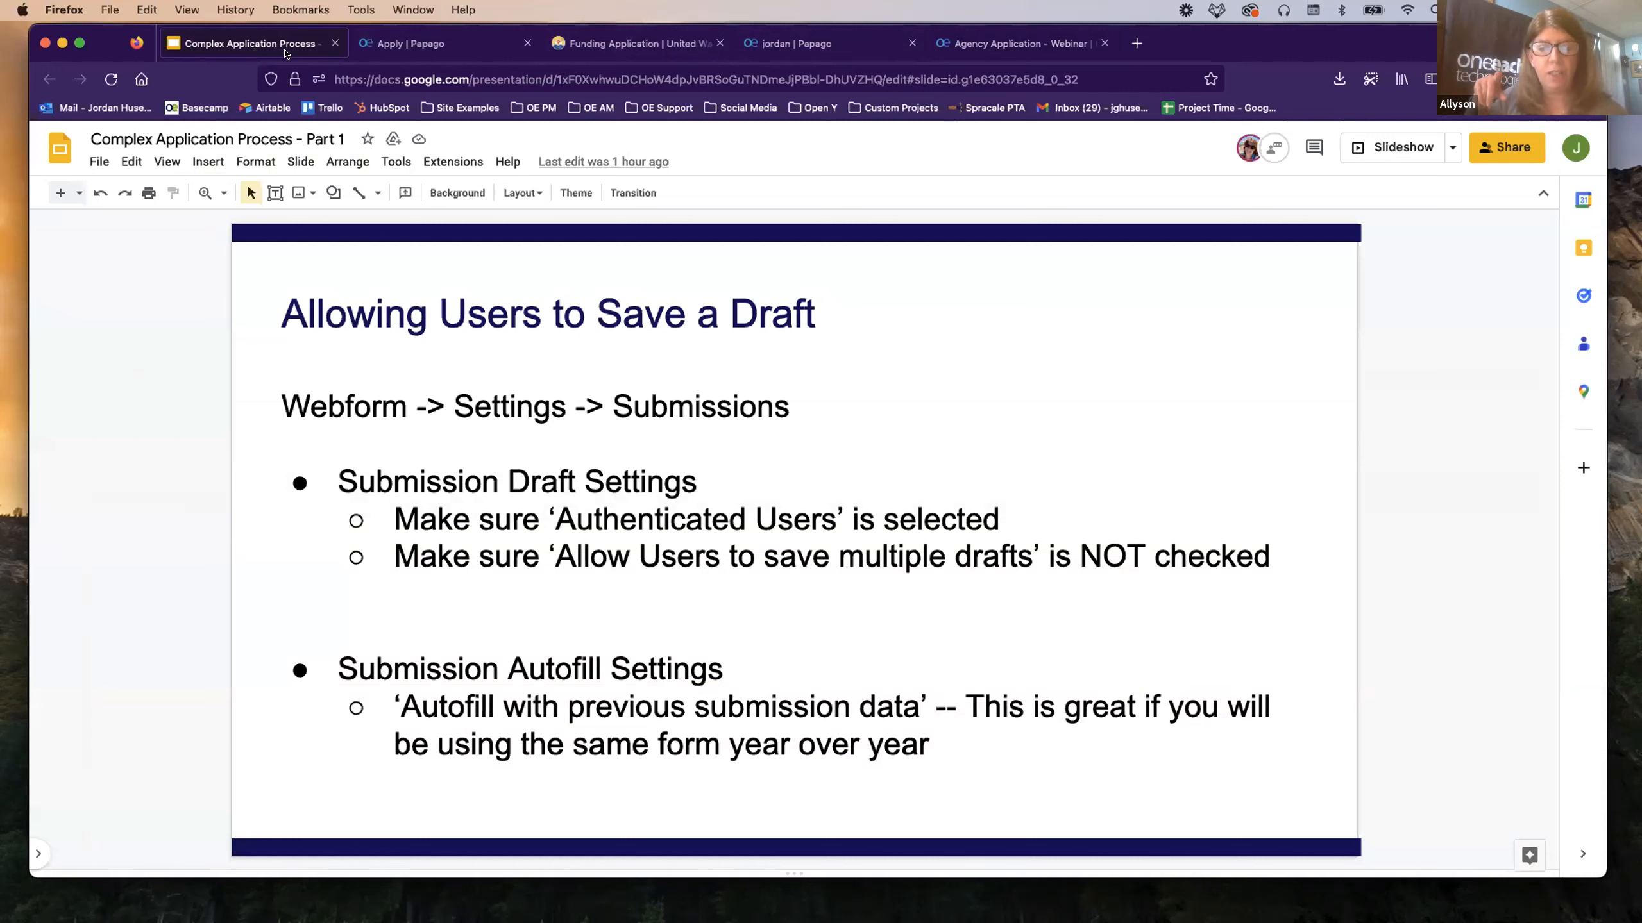
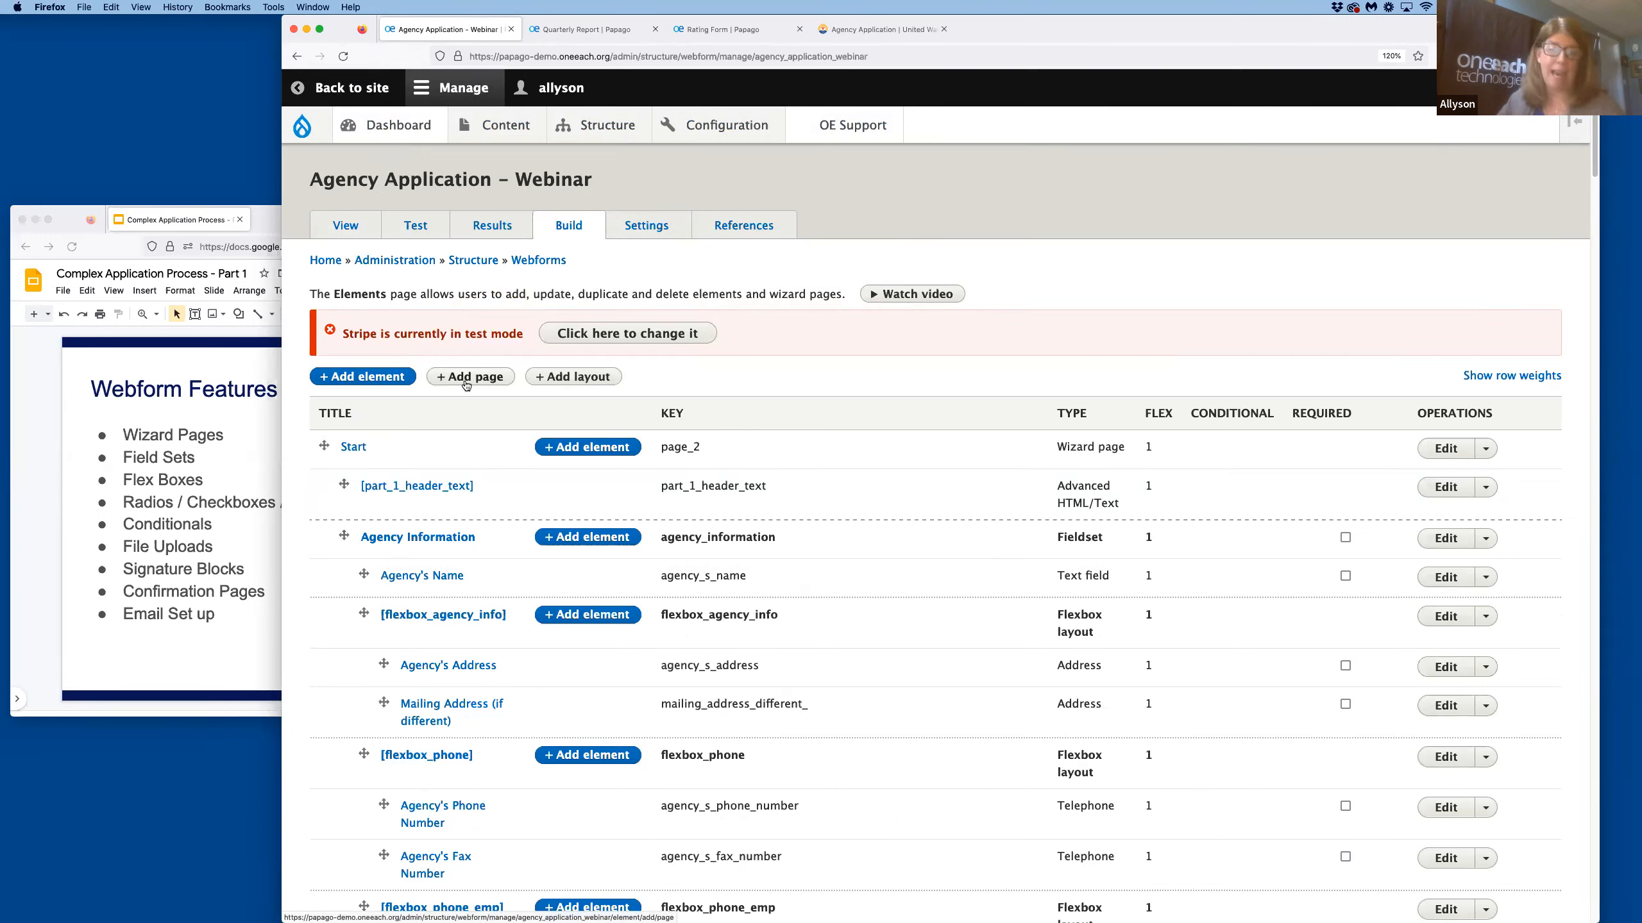
Look at the form for adding a wizard page, and review the wizard pages, fieldsets and flexbox layouts in the webform's element list.
{"action": "left_click", "coordinate": [466, 382]}
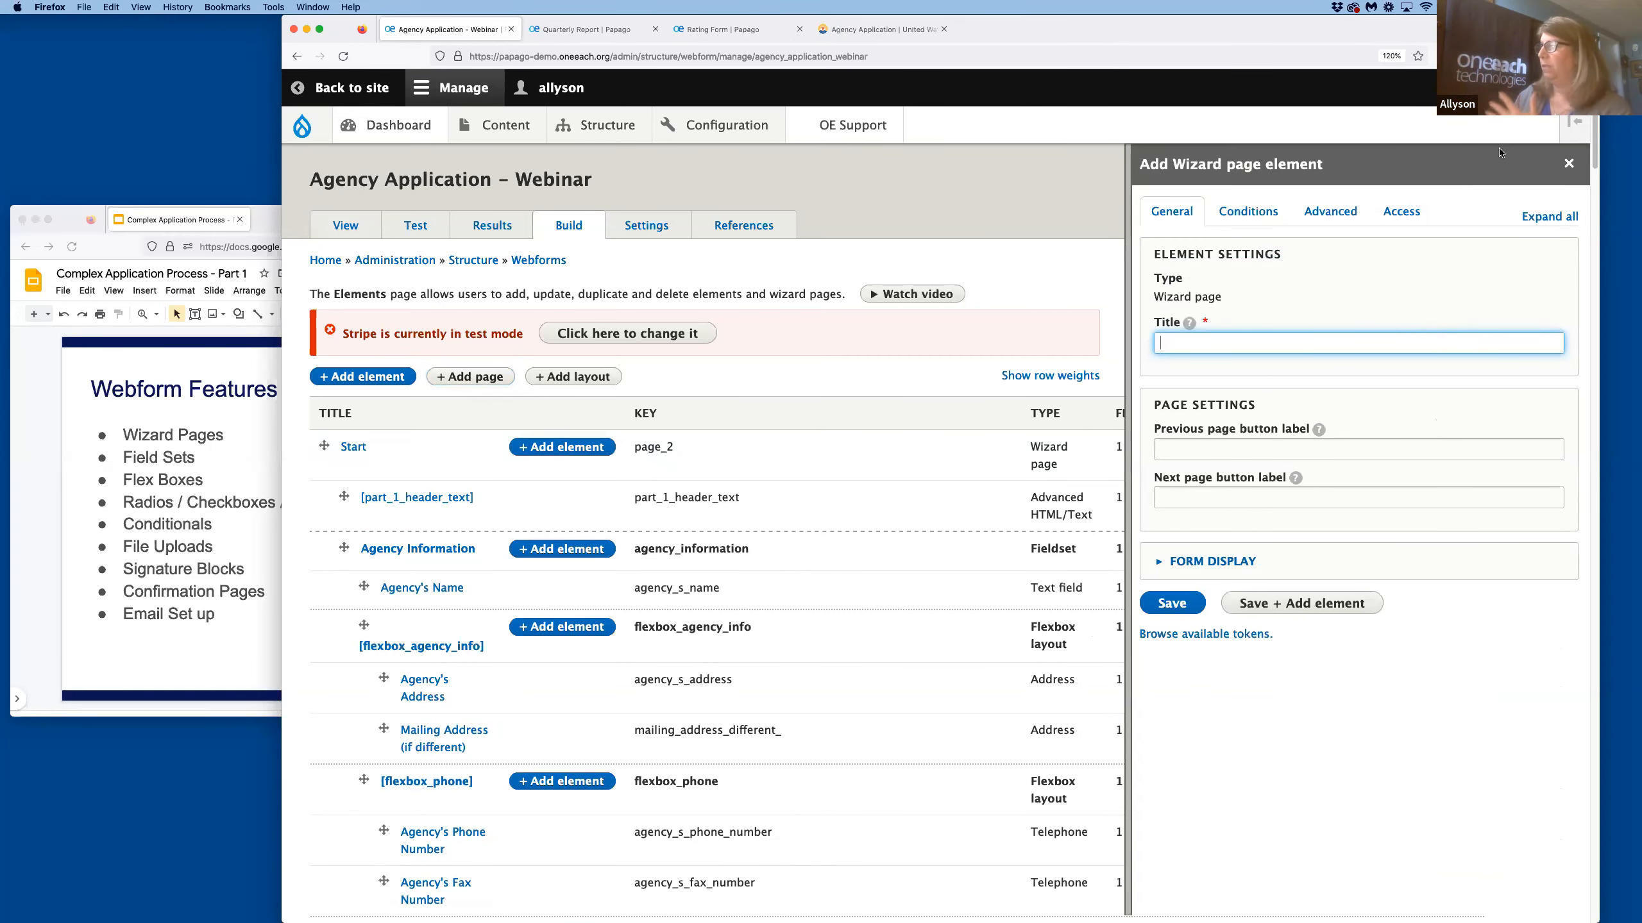
{"action": "left_click", "coordinate": [1569, 163]}
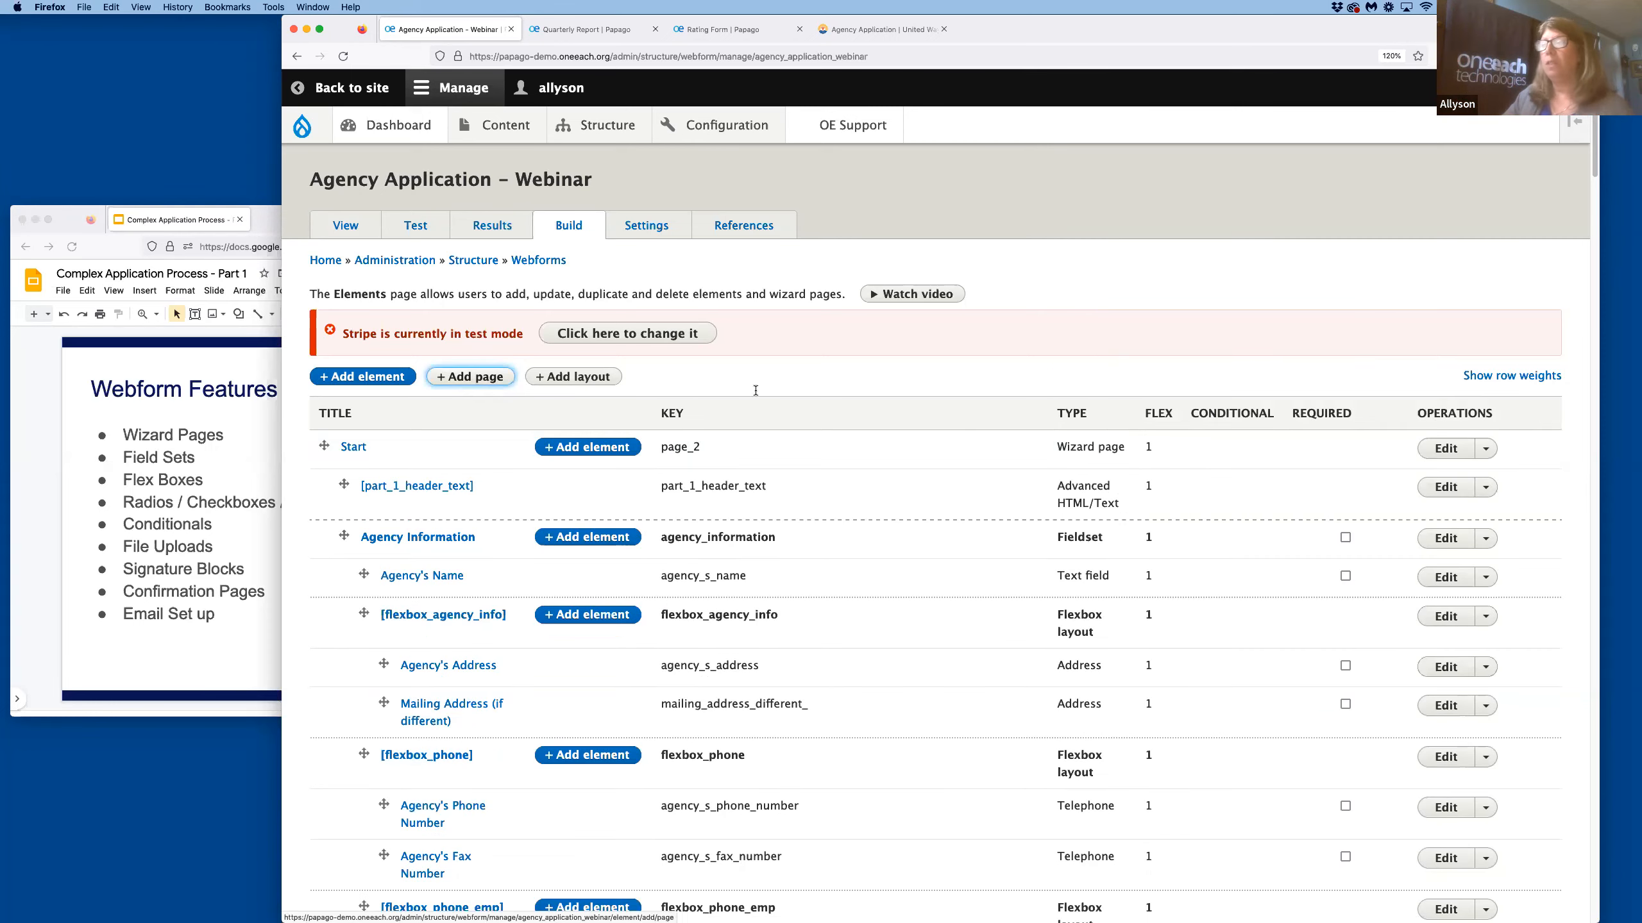
{"action": "scroll", "coordinate": [330, 348], "scroll_direction": "down", "scroll_amount": 3}
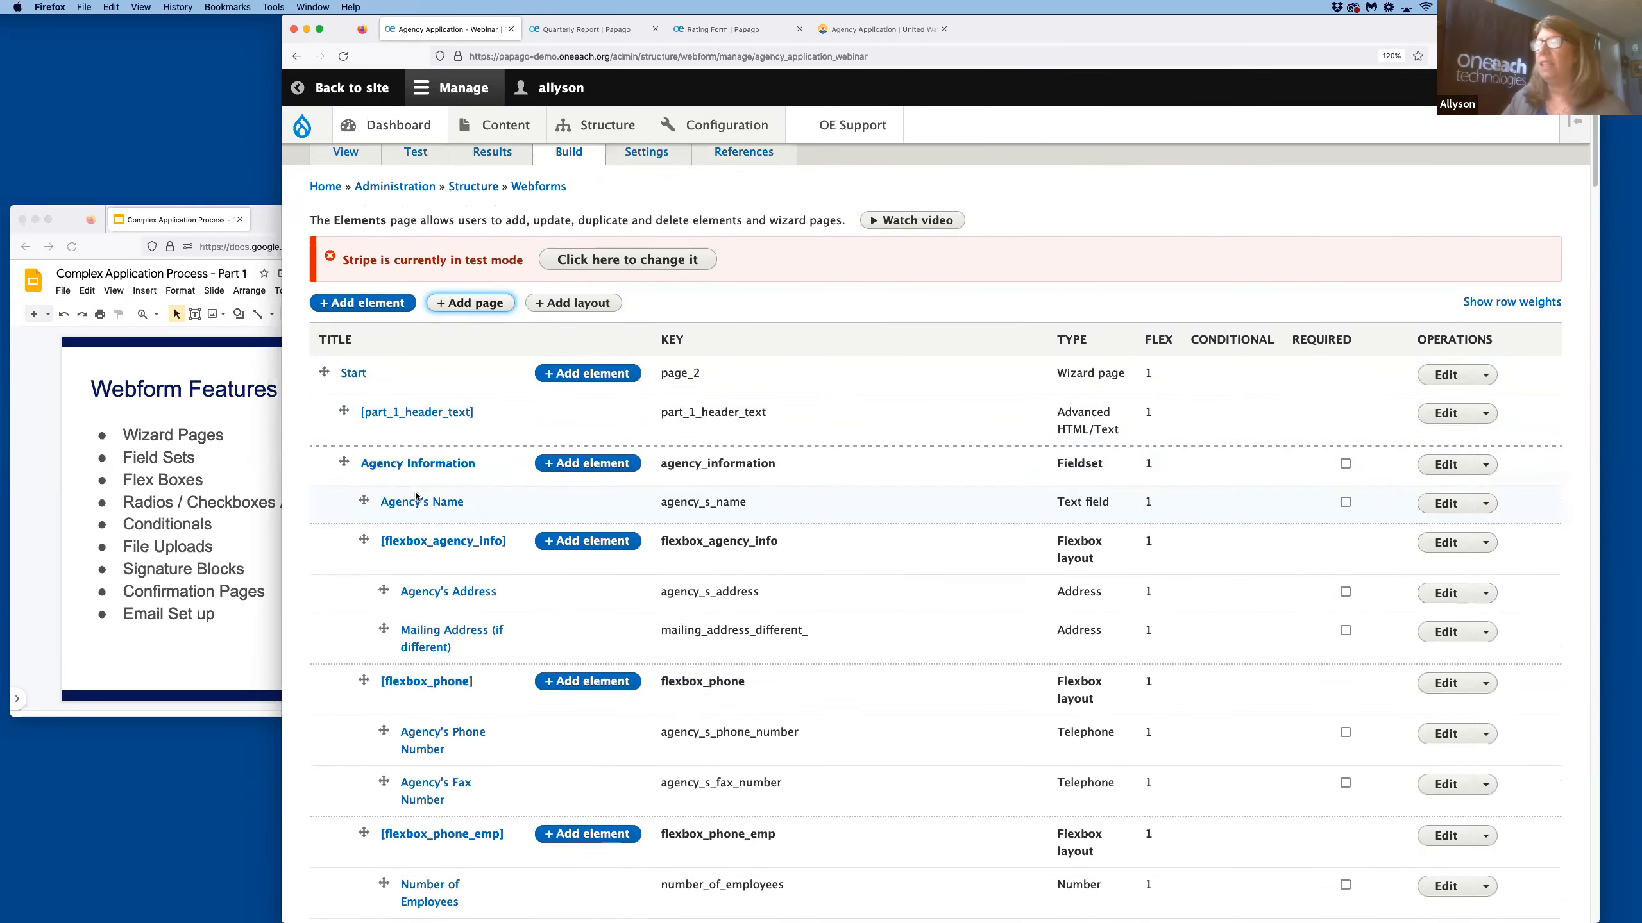
{"action": "scroll", "coordinate": [331, 347], "scroll_direction": "down", "scroll_amount": 2}
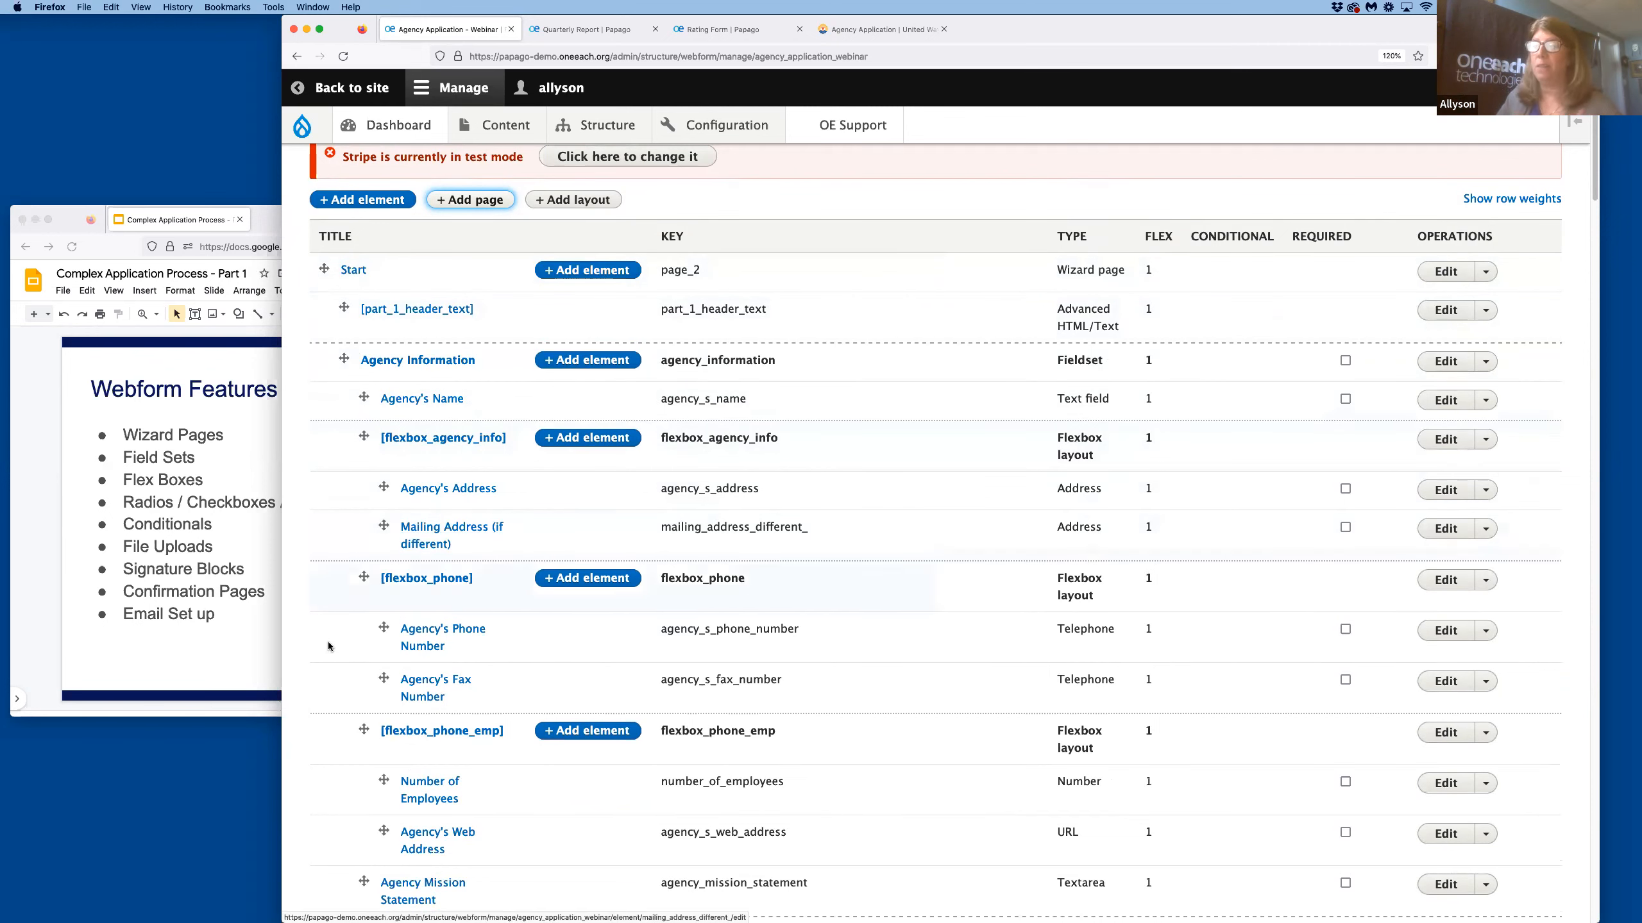
{"action": "scroll", "coordinate": [384, 771], "scroll_direction": "down", "scroll_amount": 10}
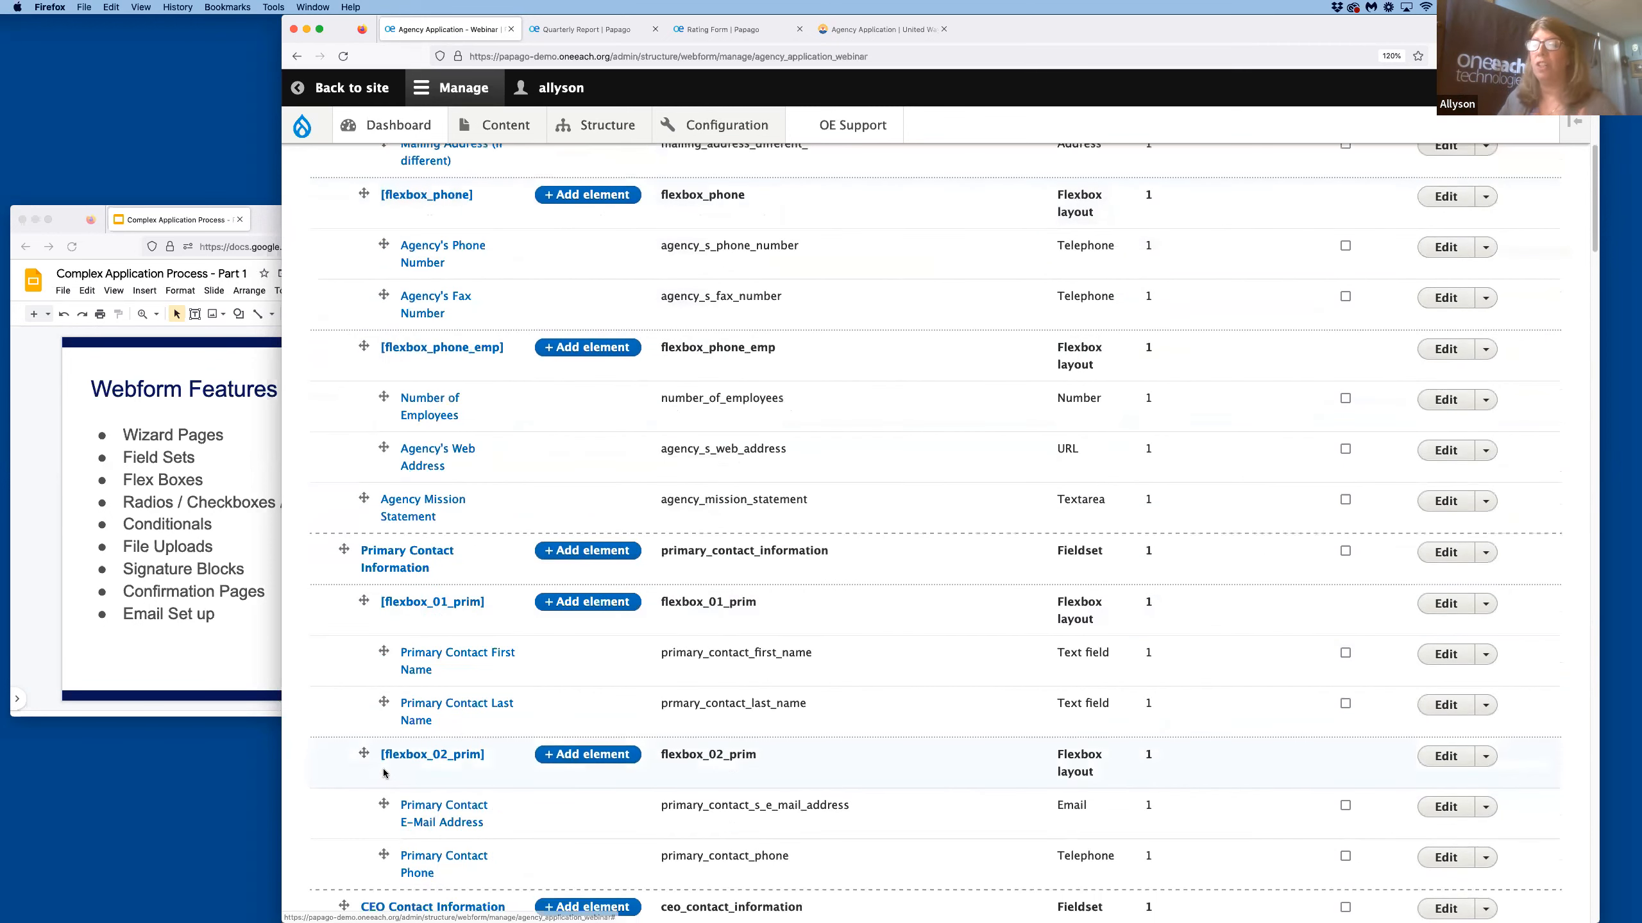
{"action": "scroll", "coordinate": [384, 773], "scroll_direction": "down", "scroll_amount": 4}
{"action": "scroll", "coordinate": [384, 769], "scroll_direction": "up", "scroll_amount": 15}
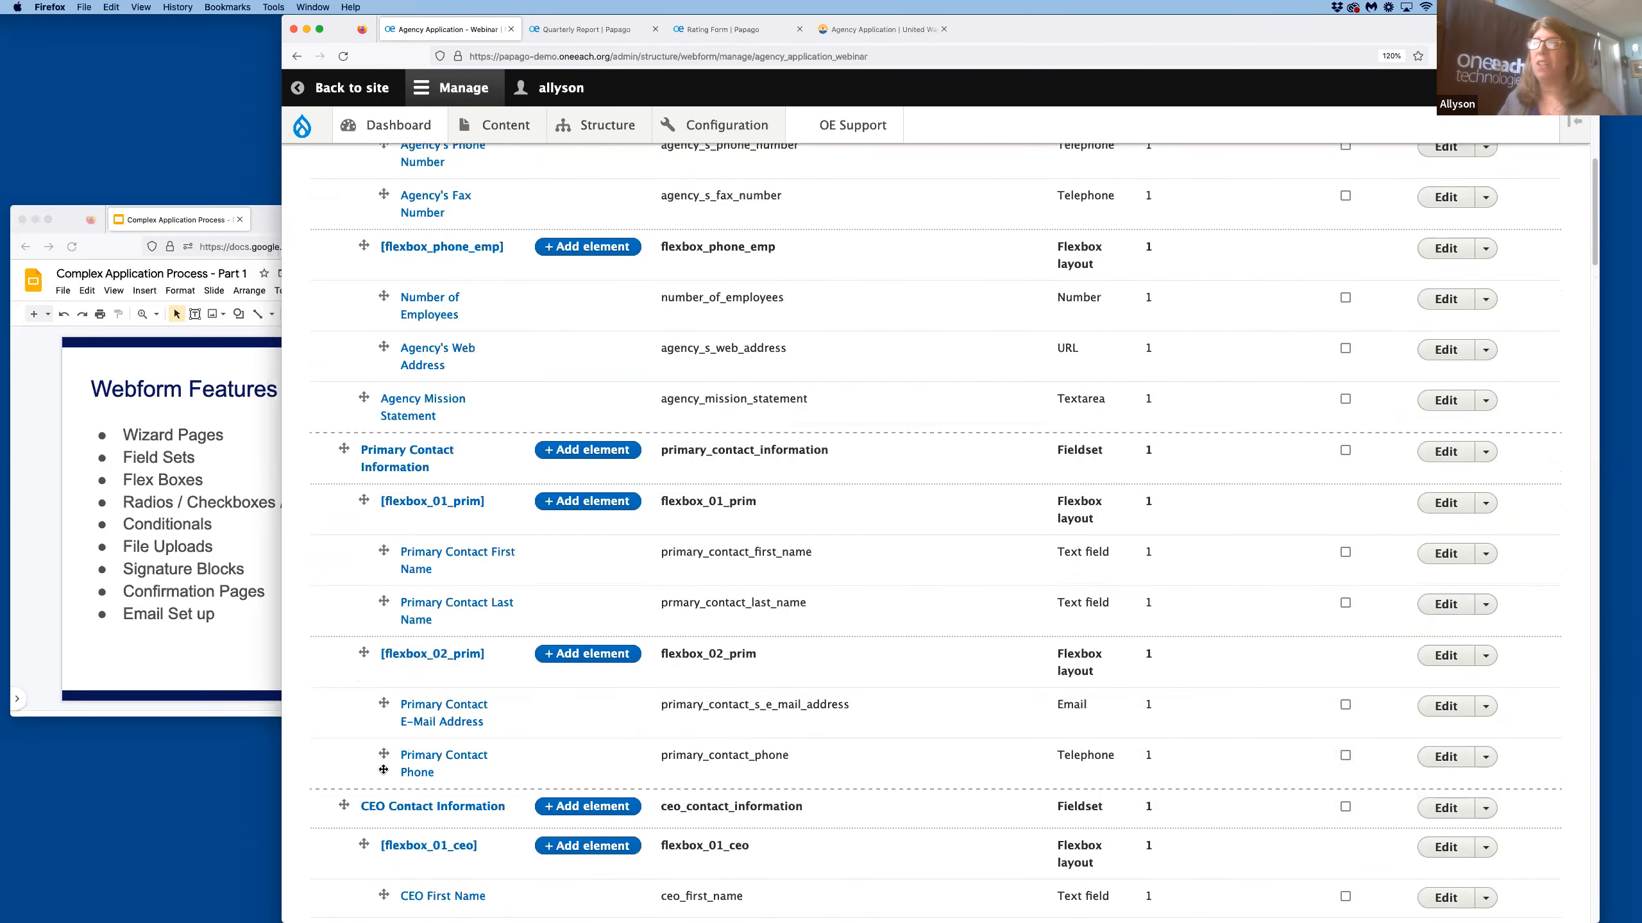
{"action": "scroll", "coordinate": [384, 769], "scroll_direction": "up", "scroll_amount": 2}
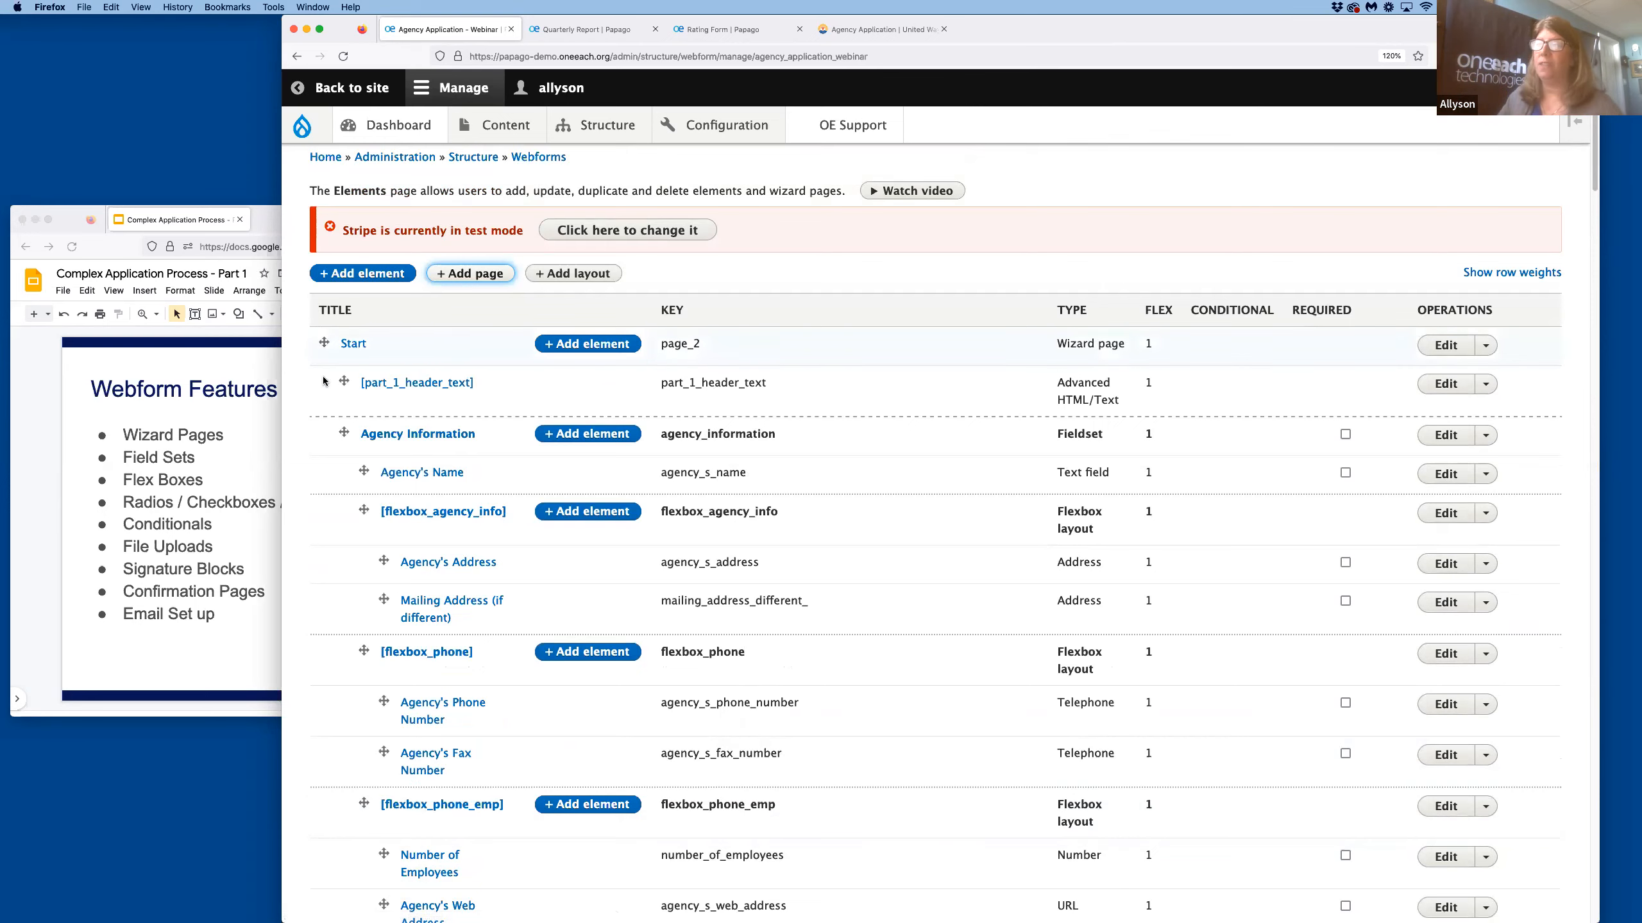
{"action": "scroll", "coordinate": [362, 615], "scroll_direction": "down", "scroll_amount": 10}
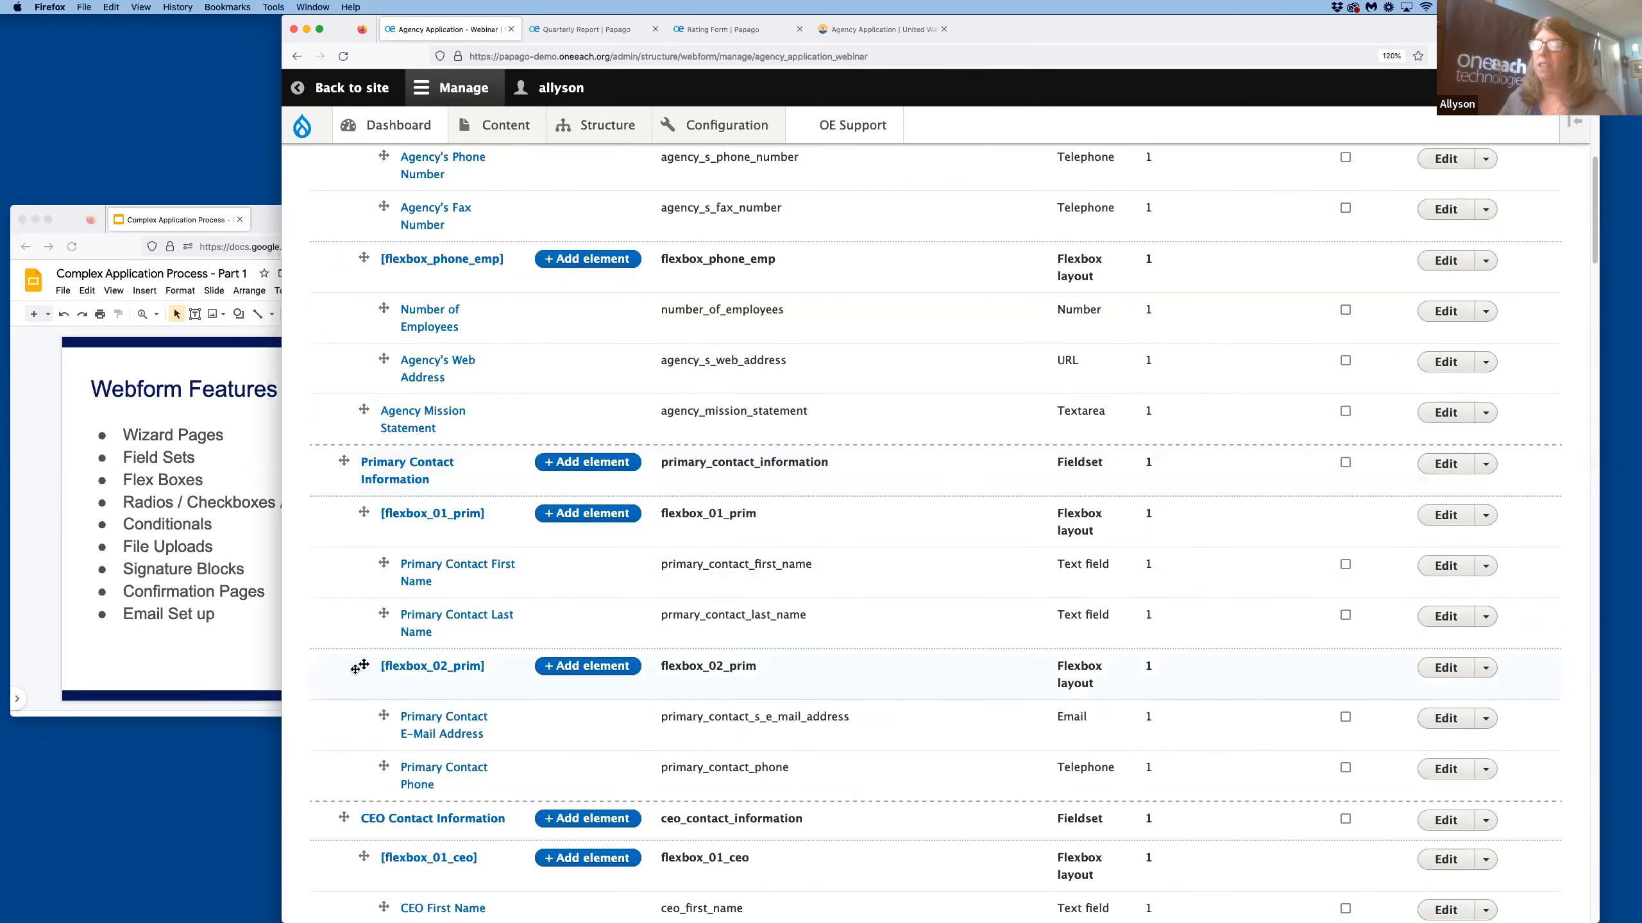
{"action": "scroll", "coordinate": [354, 670], "scroll_direction": "down", "scroll_amount": 10}
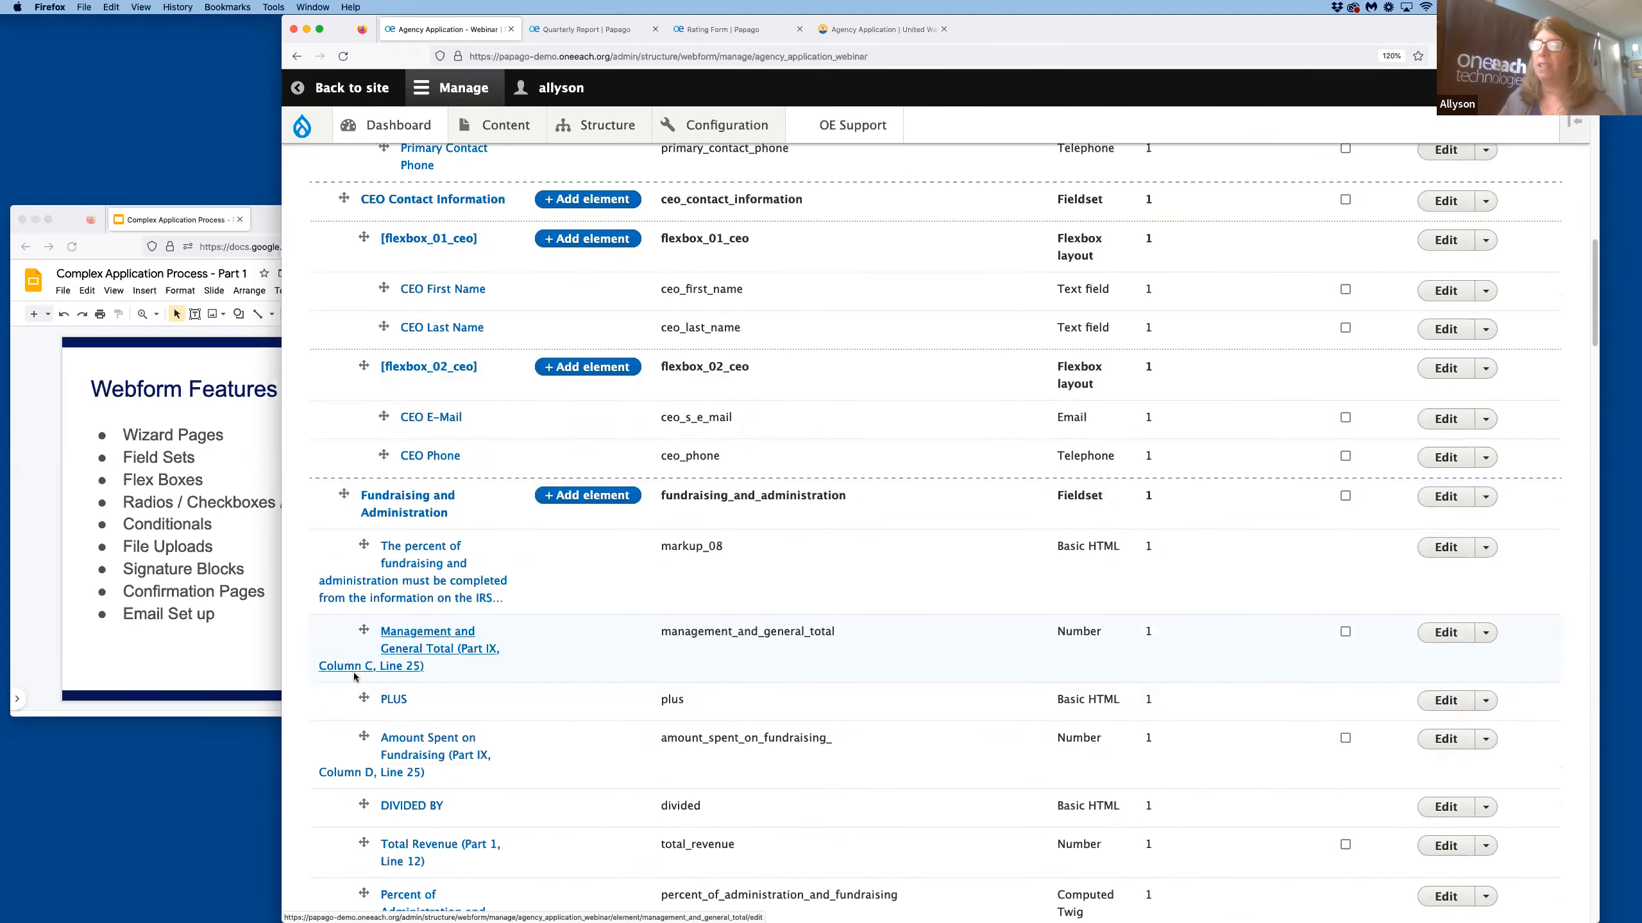
{"action": "scroll", "coordinate": [354, 671], "scroll_direction": "down", "scroll_amount": 2}
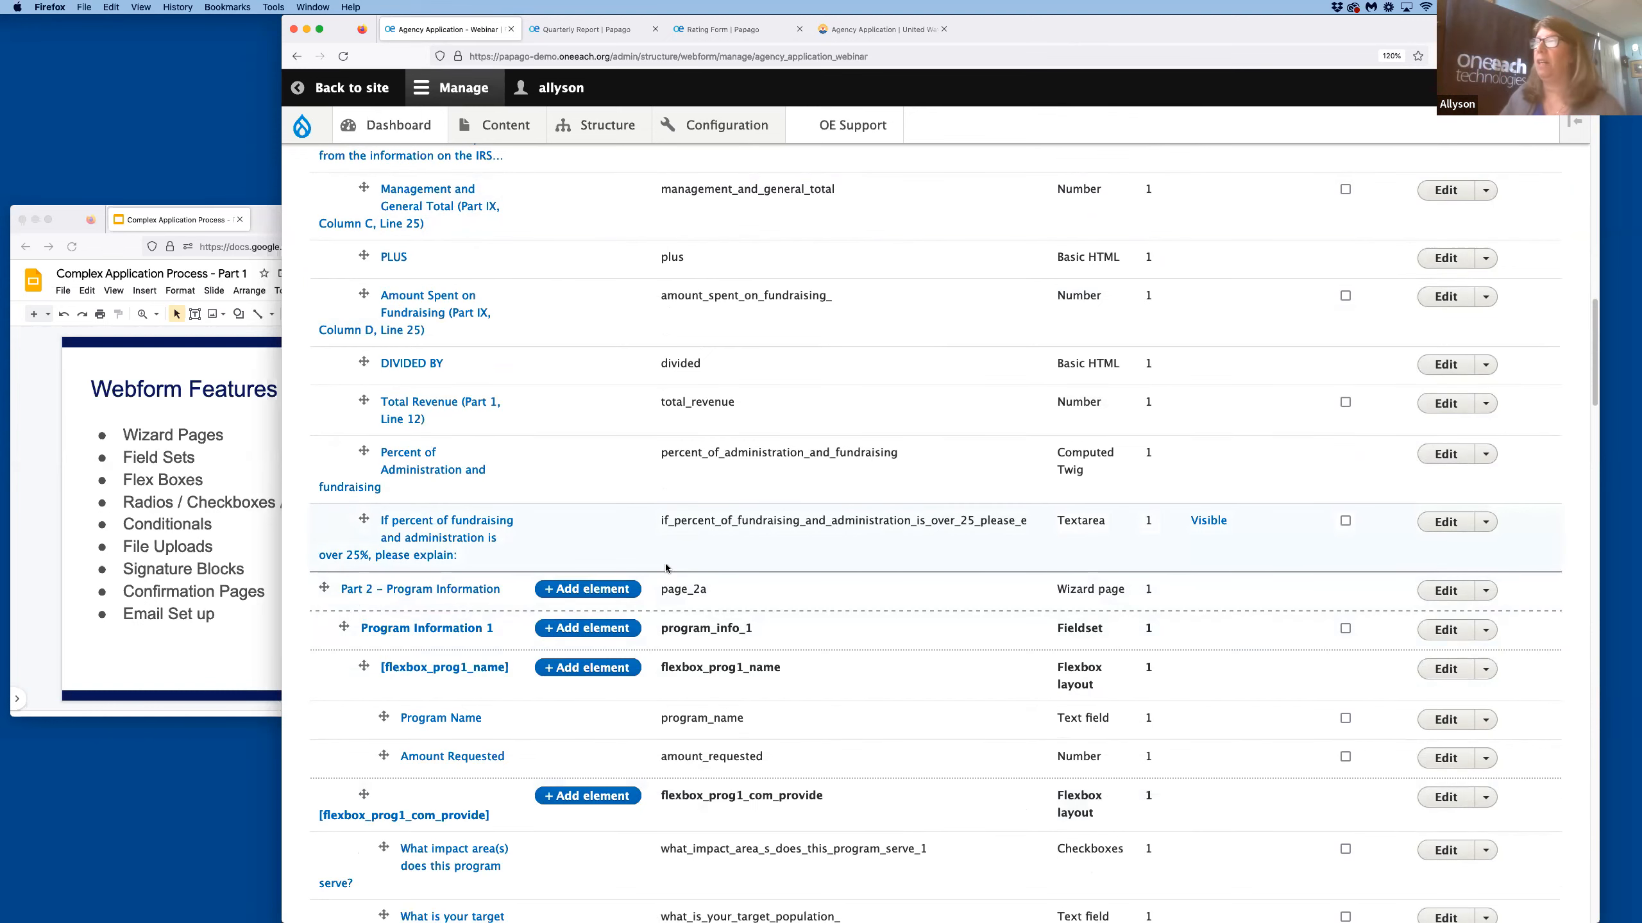
{"action": "scroll", "coordinate": [666, 568], "scroll_direction": "up", "scroll_amount": 15}
View the live webform and examine its progress steps, Agency Information fieldset, and side-by-side address, phone and fax fields.
{"action": "left_click", "coordinate": [354, 229]}
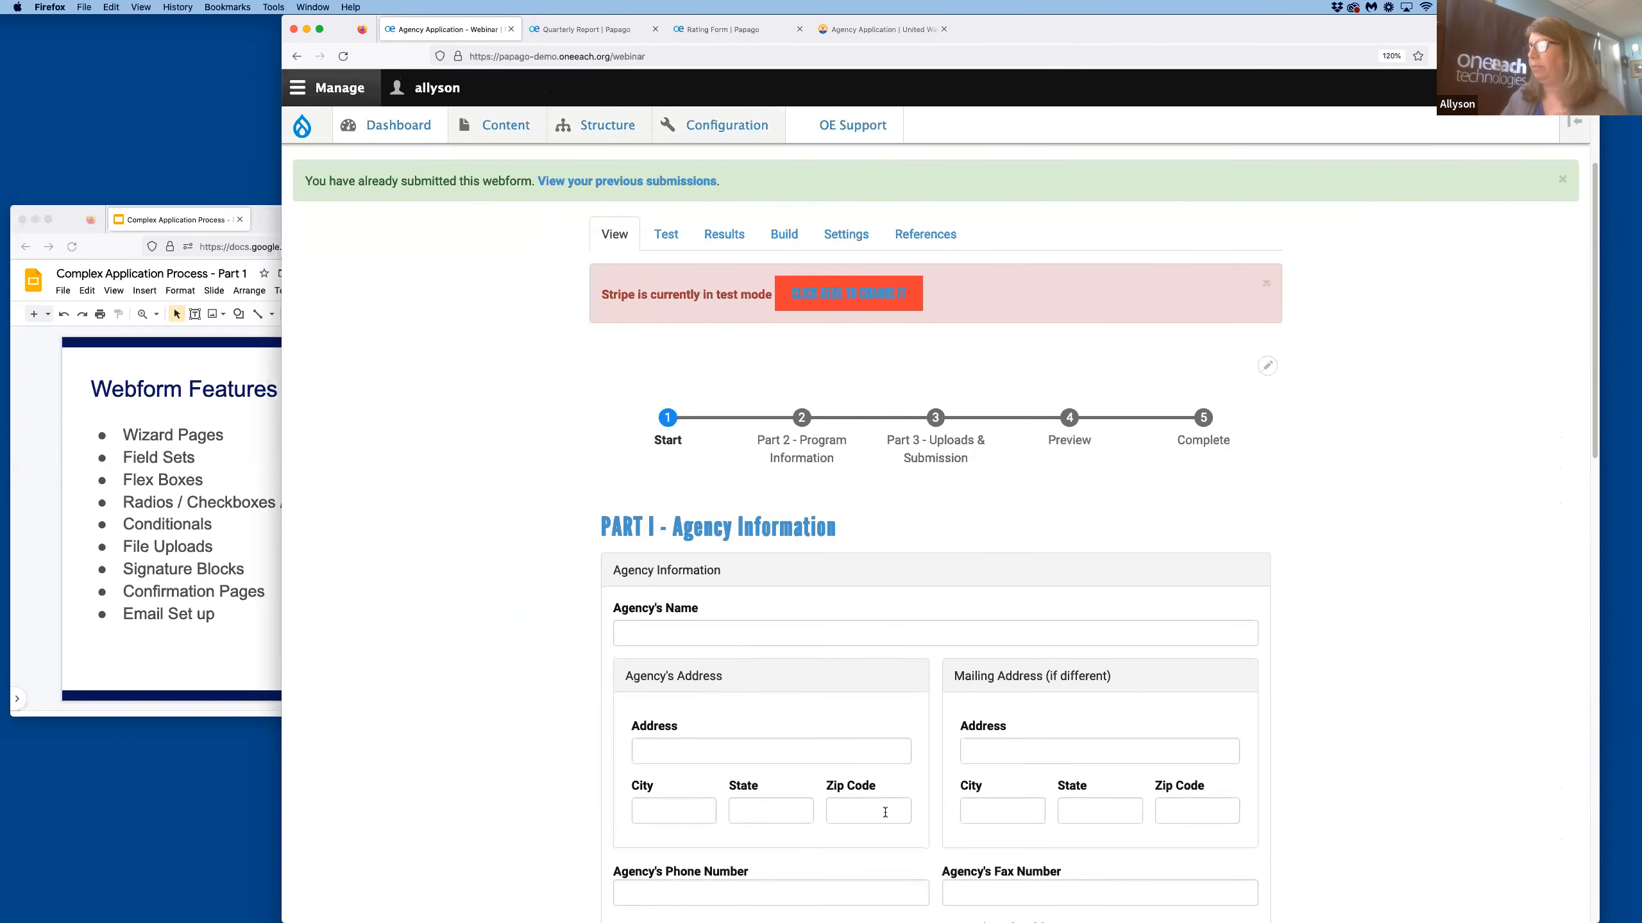
{"action": "scroll", "coordinate": [625, 456], "scroll_direction": "down", "scroll_amount": 3}
{"action": "left_click_drag", "start_coordinate": [613, 466], "coordinate": [756, 488]}
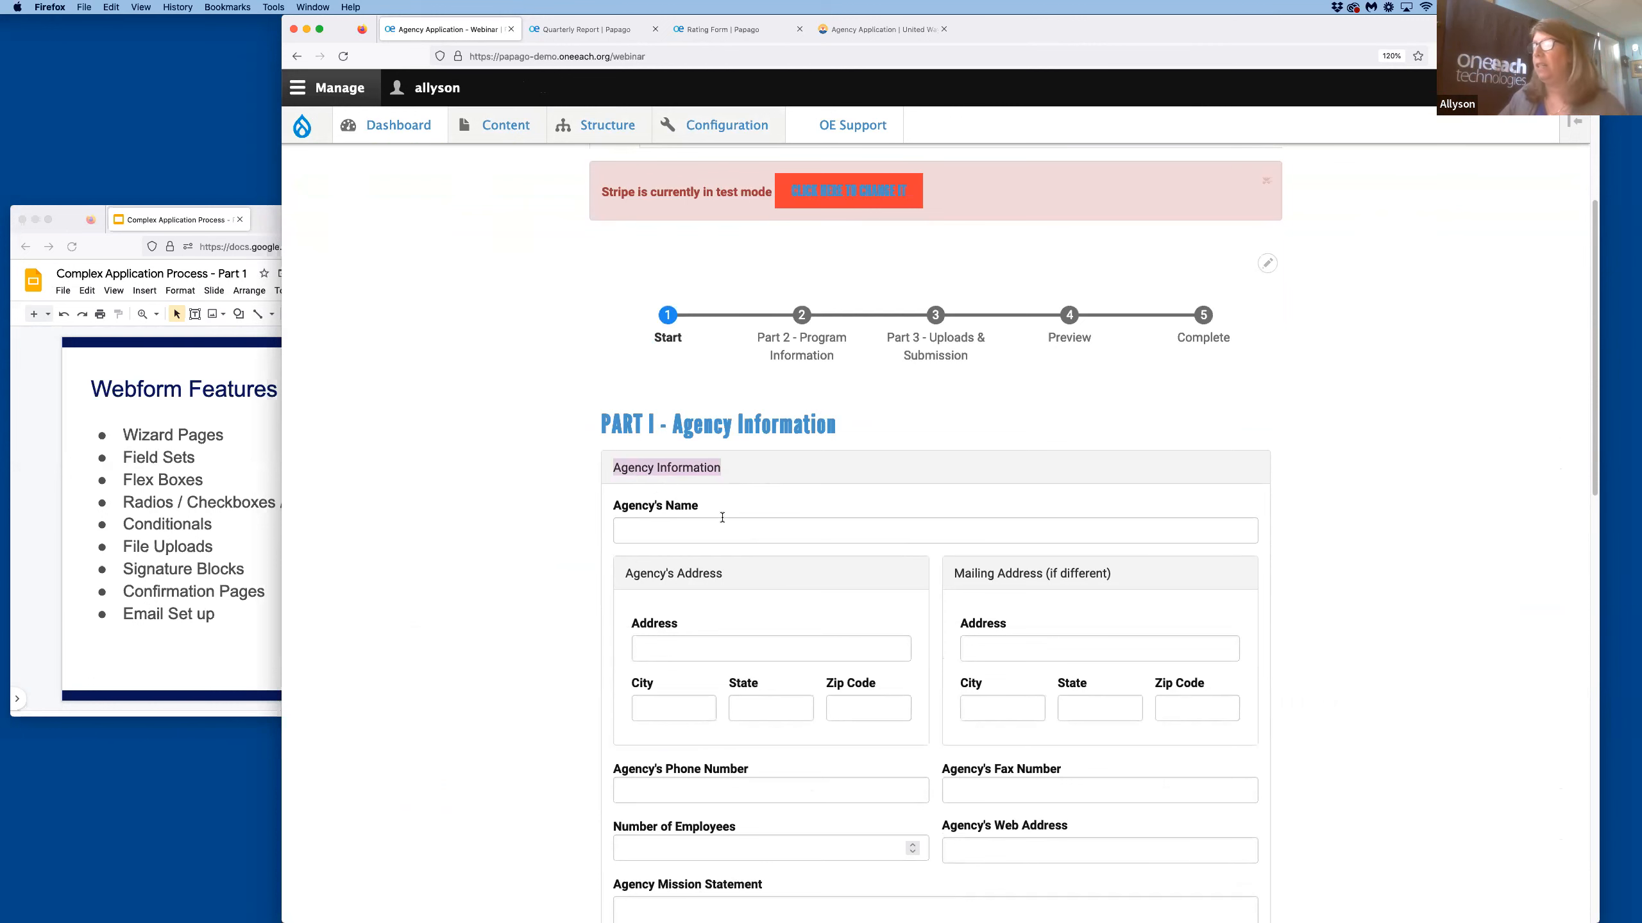
{"action": "scroll", "coordinate": [662, 475], "scroll_direction": "down", "scroll_amount": 5}
{"action": "scroll", "coordinate": [621, 309], "scroll_direction": "up", "scroll_amount": 2}
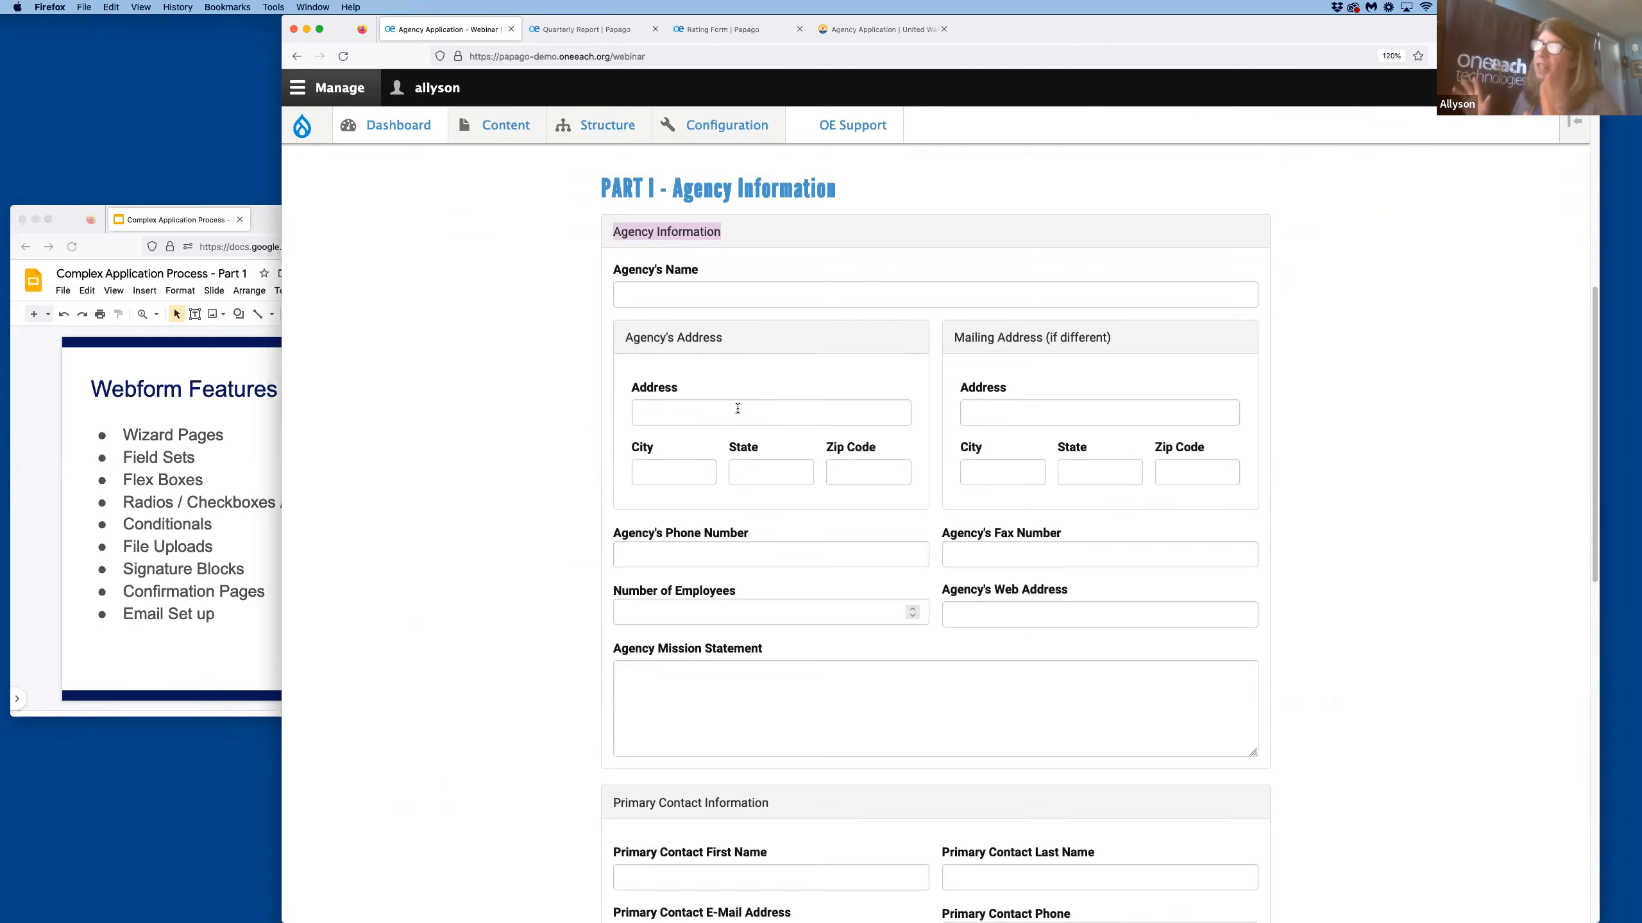
{"action": "scroll", "coordinate": [857, 547], "scroll_direction": "down", "scroll_amount": 4}
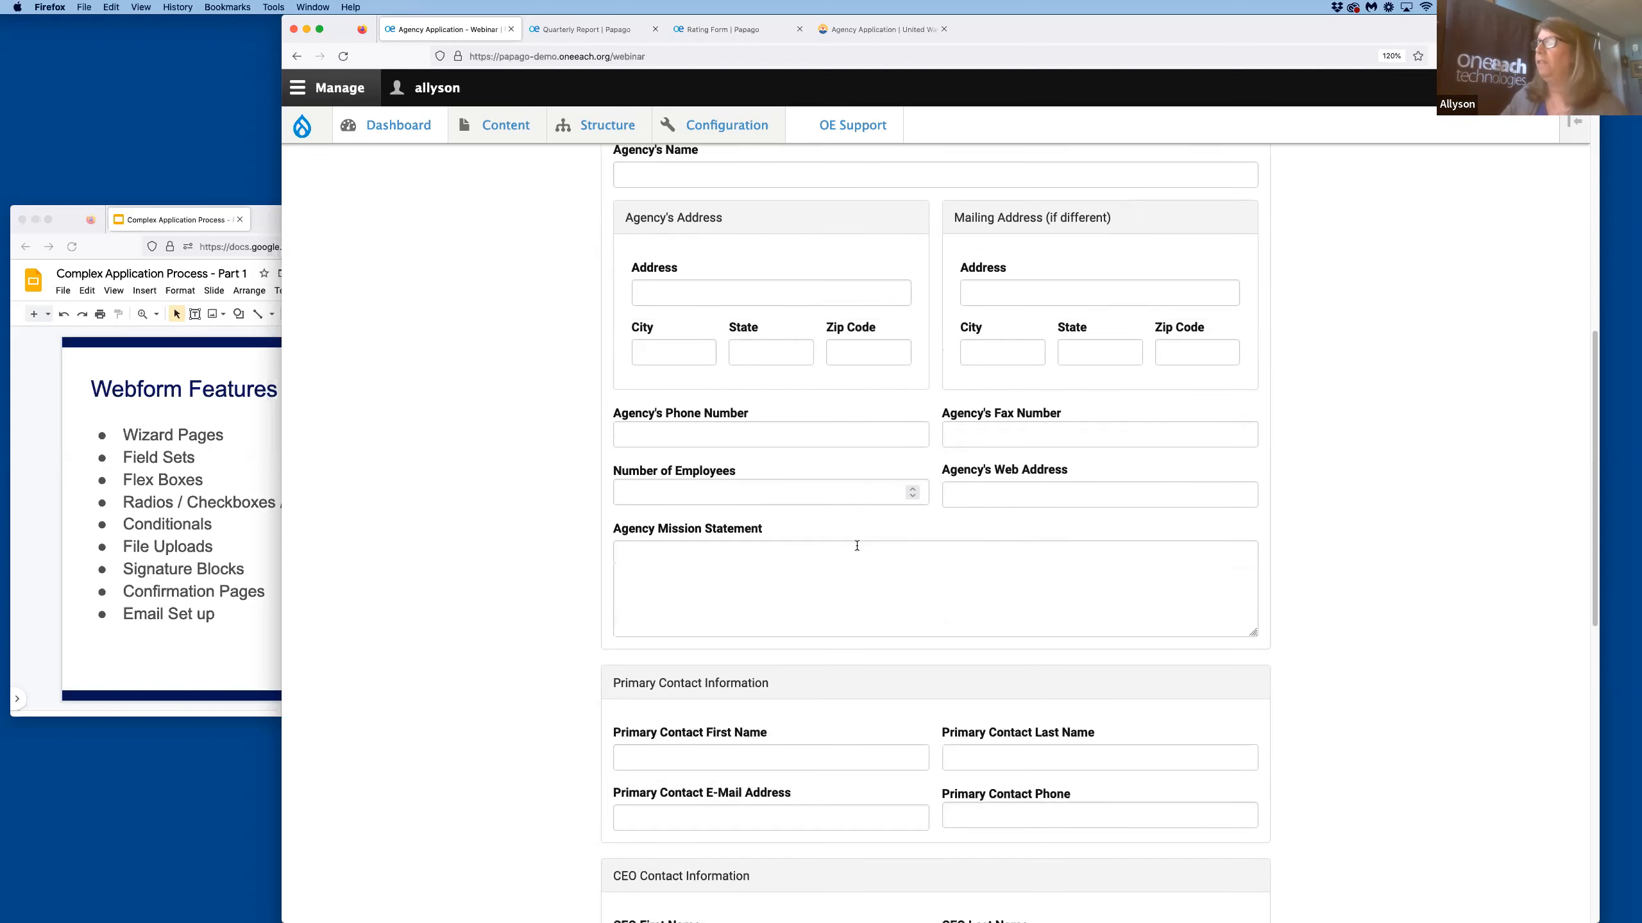
{"action": "left_click_drag", "start_coordinate": [648, 403], "coordinate": [755, 412]}
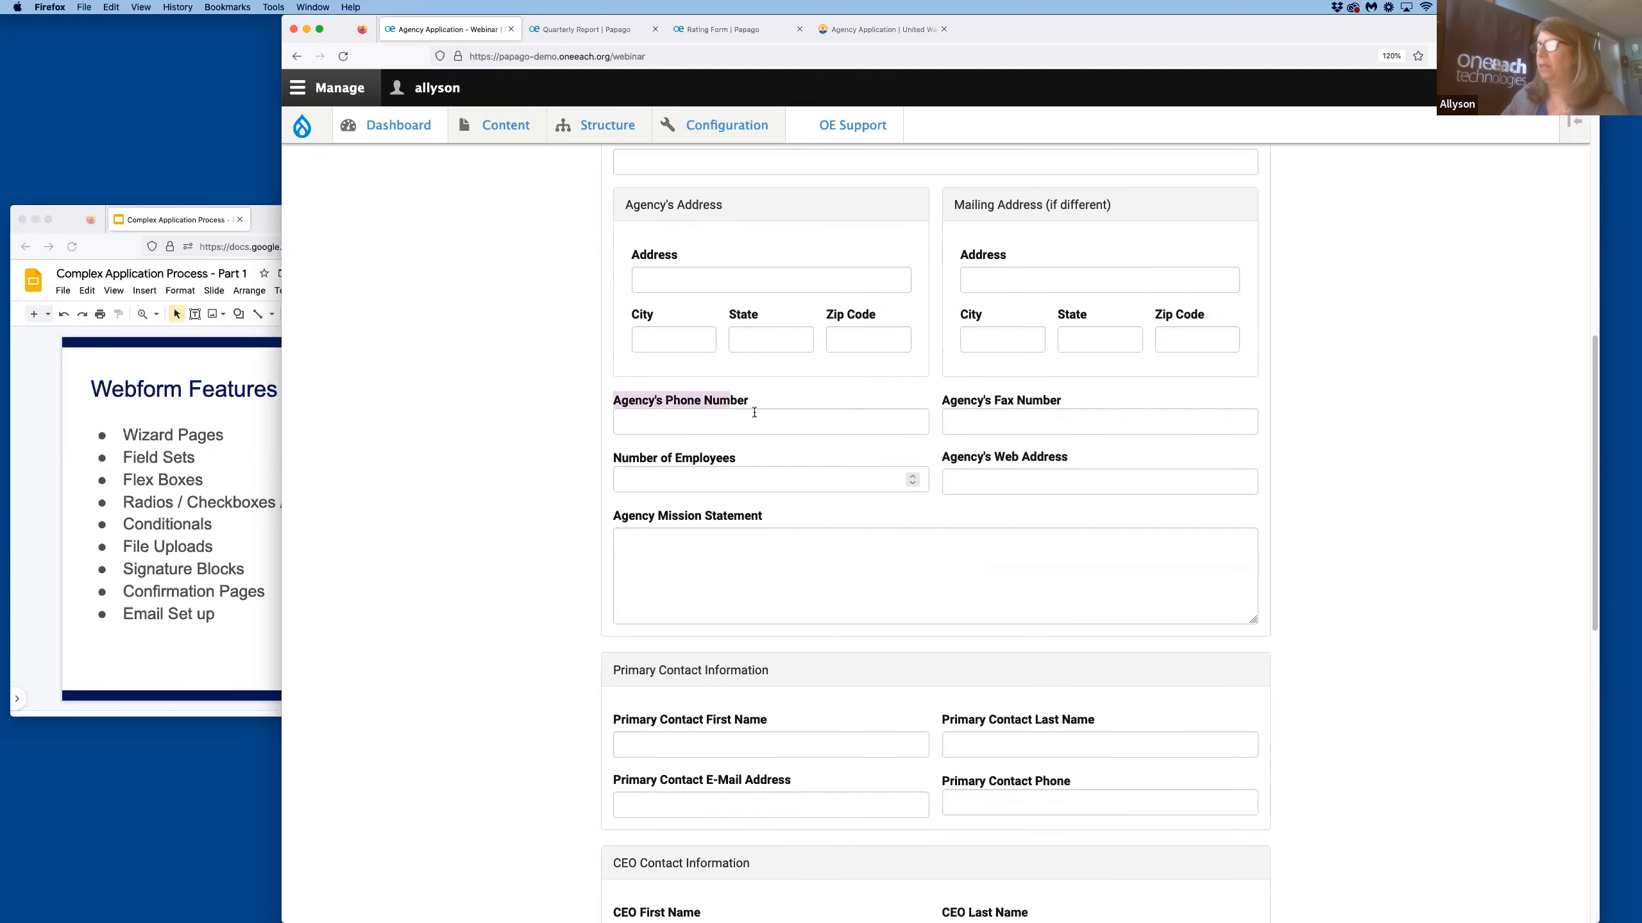
{"action": "left_click_drag", "start_coordinate": [942, 406], "coordinate": [1094, 440]}
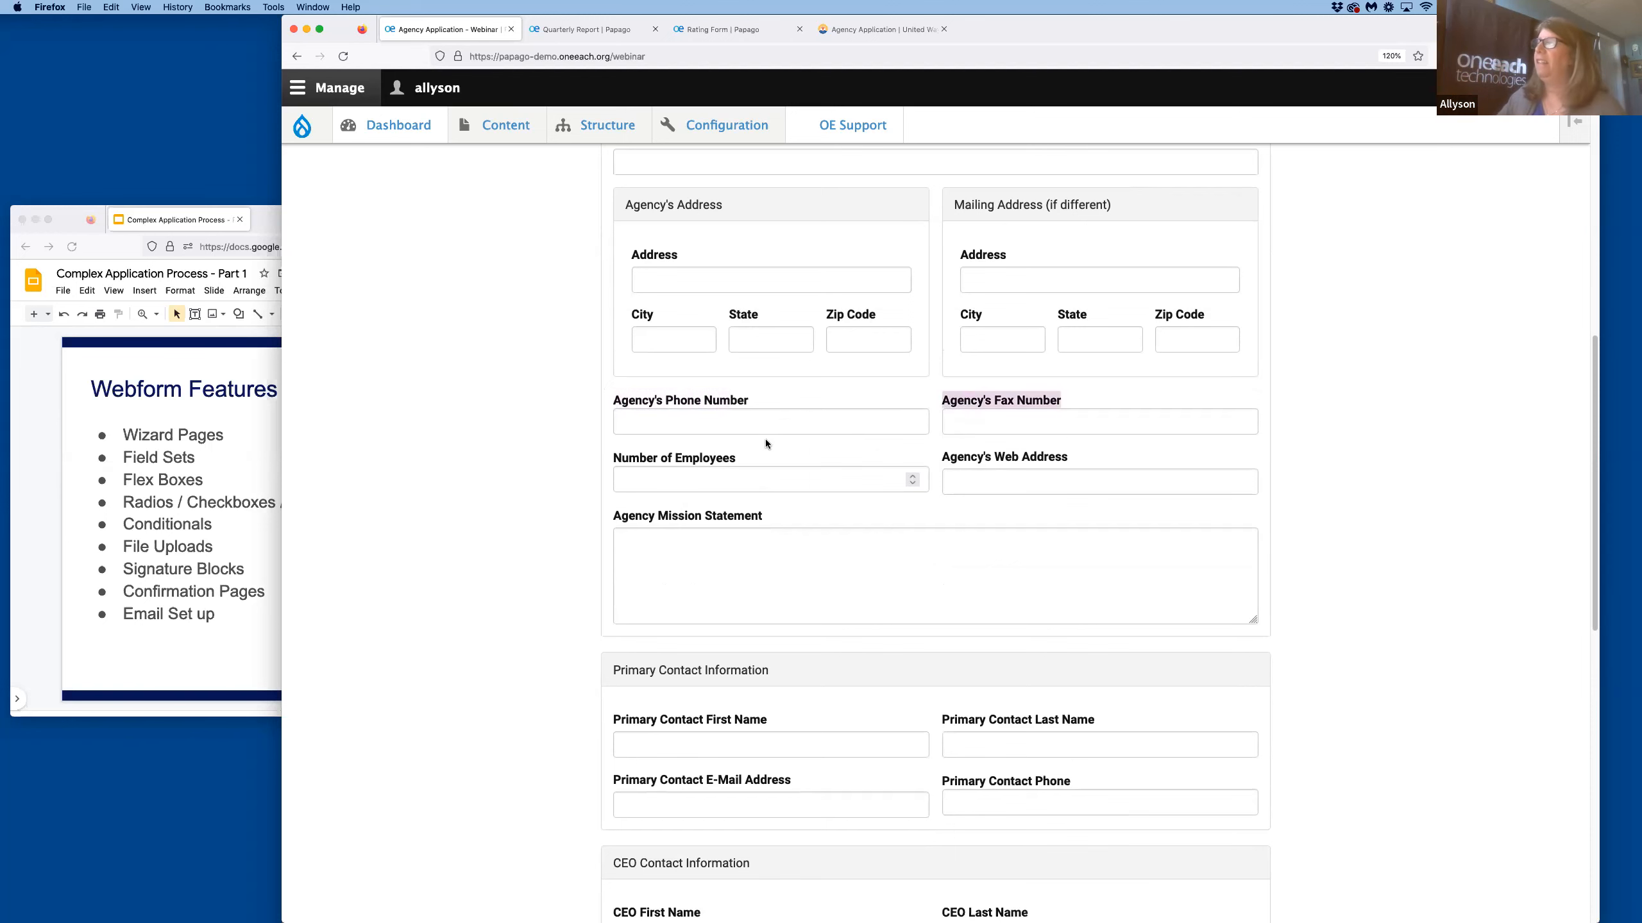
{"action": "scroll", "coordinate": [765, 440], "scroll_direction": "up", "scroll_amount": 3}
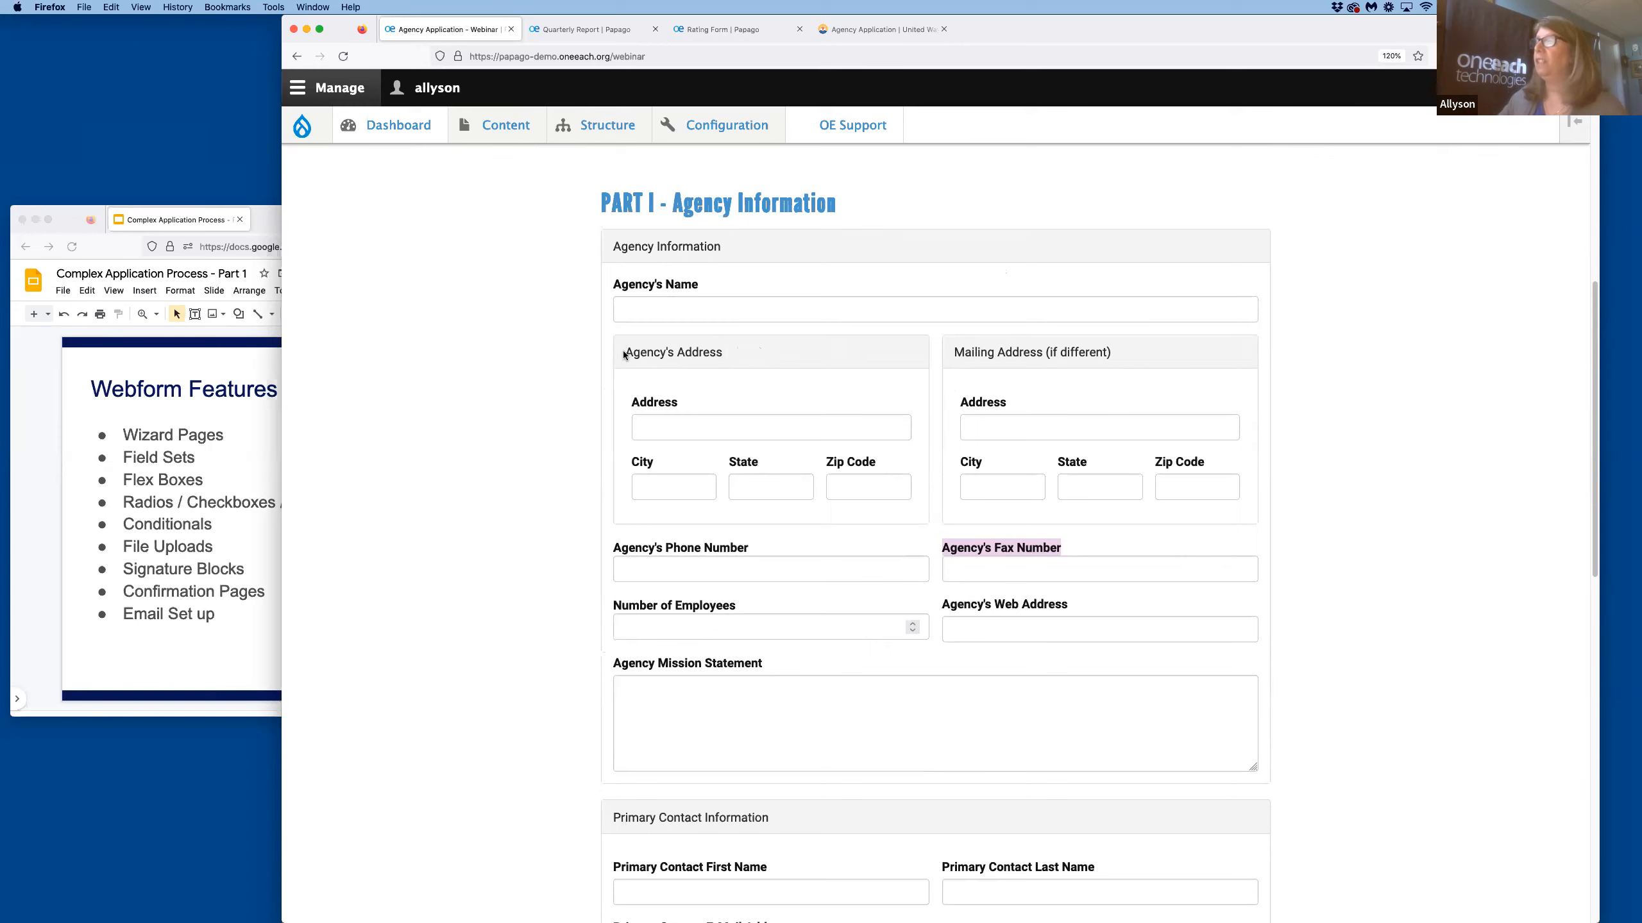
{"action": "left_click_drag", "start_coordinate": [624, 355], "coordinate": [742, 367]}
{"action": "left_click_drag", "start_coordinate": [953, 354], "coordinate": [1101, 370]}
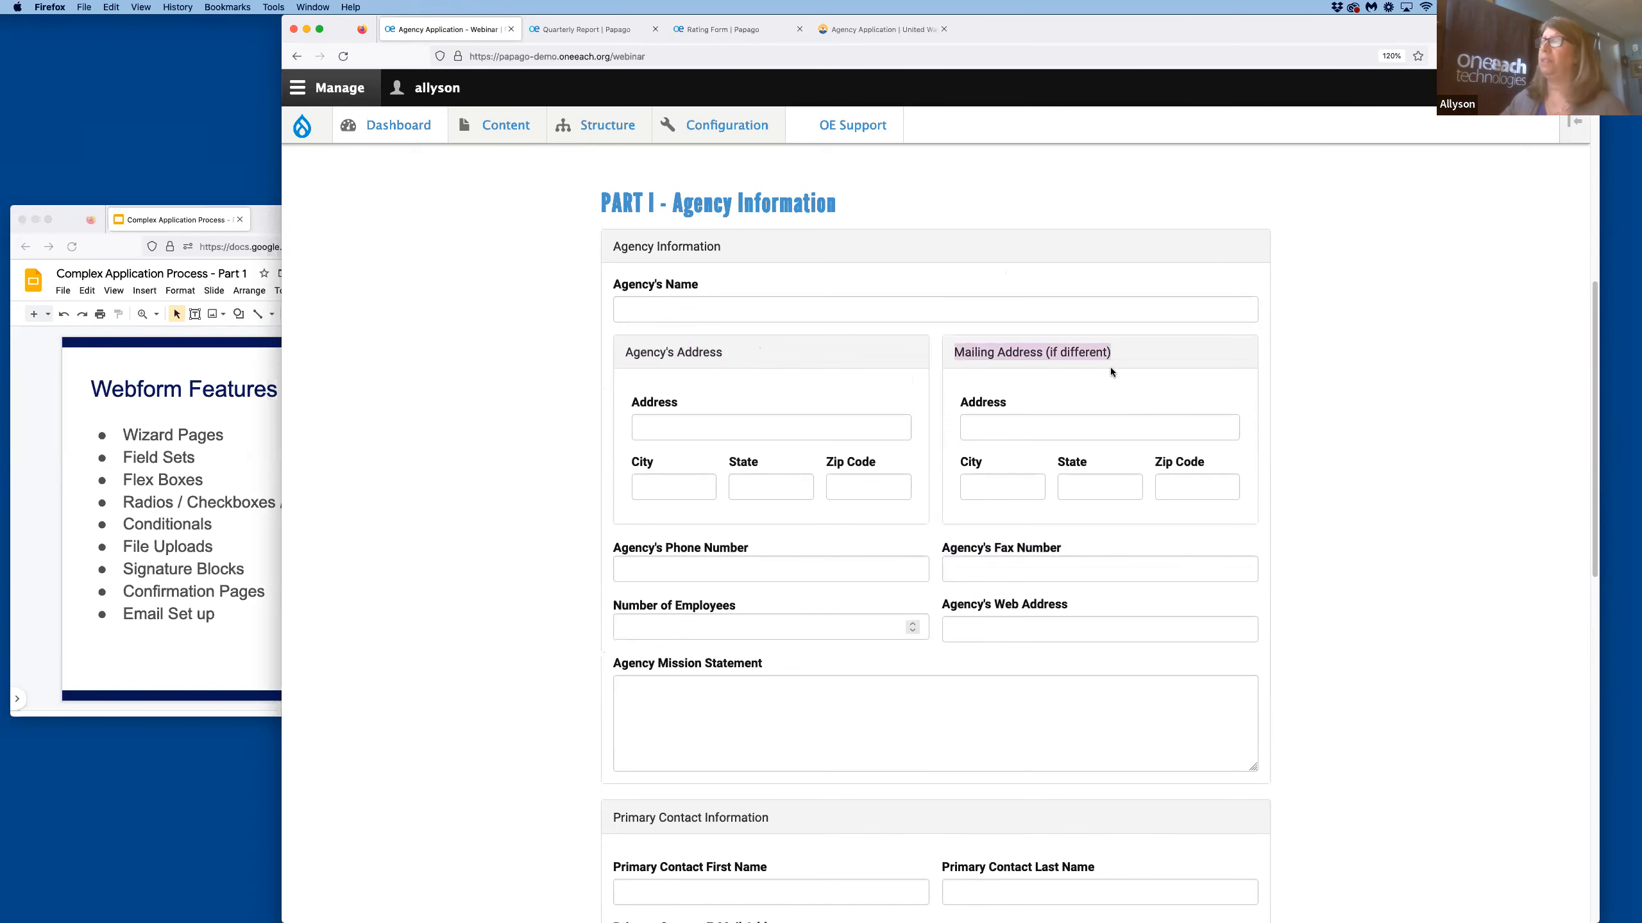
{"action": "scroll", "coordinate": [775, 399], "scroll_direction": "up", "scroll_amount": 5}
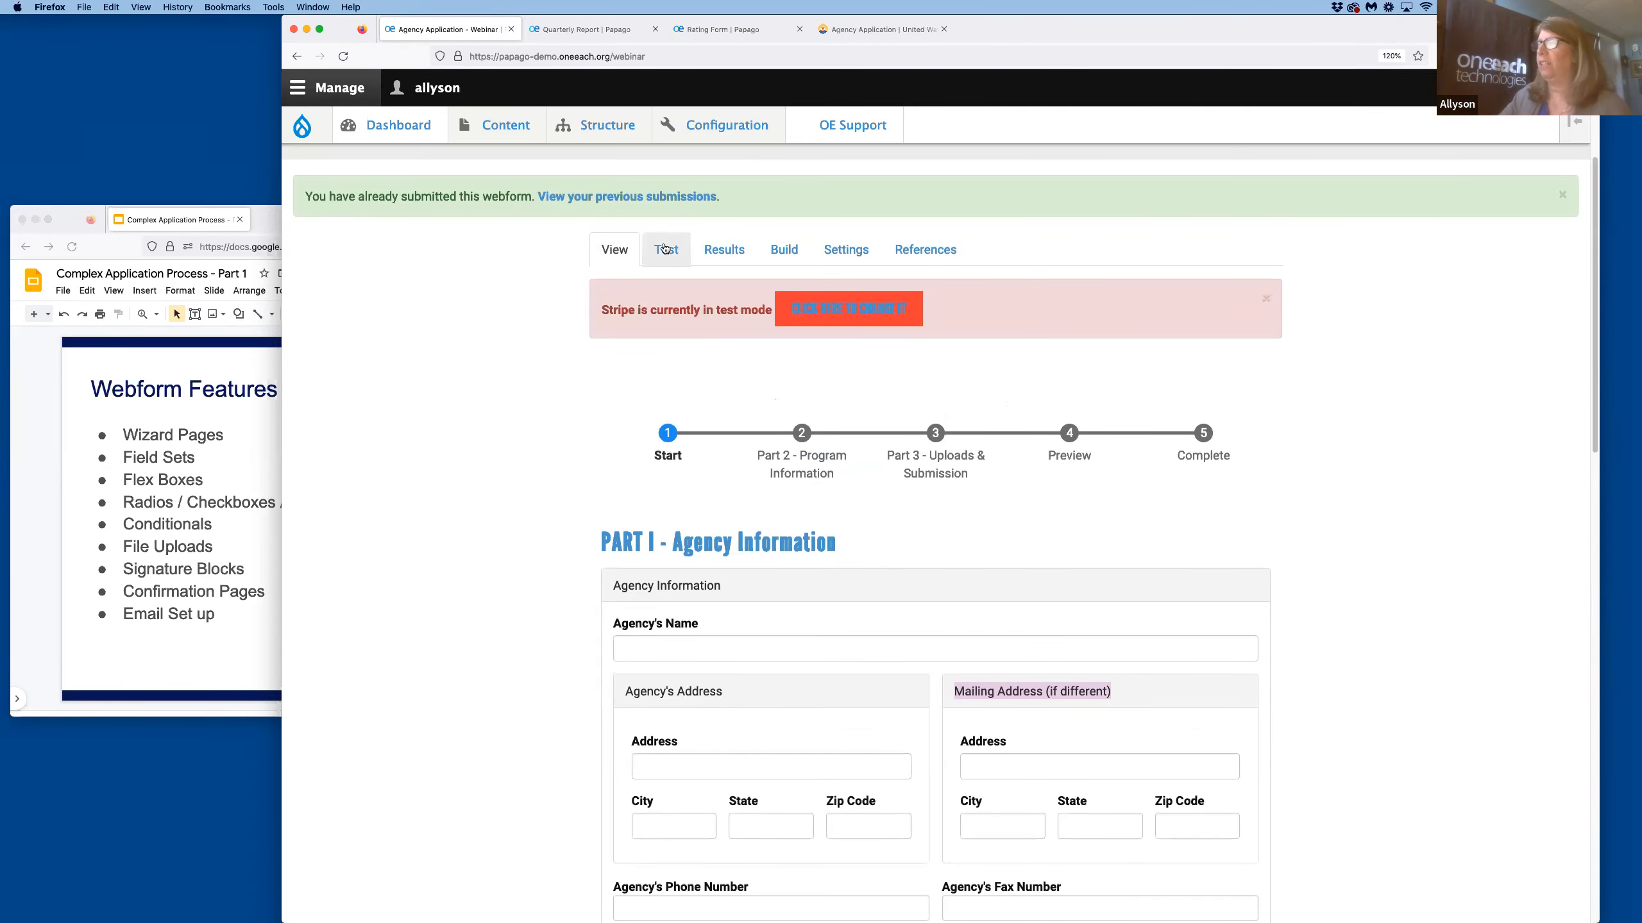
Open the element picker from the webform's build list, allow location access, and compare the element types with and without previews.
{"action": "left_click", "coordinate": [777, 256]}
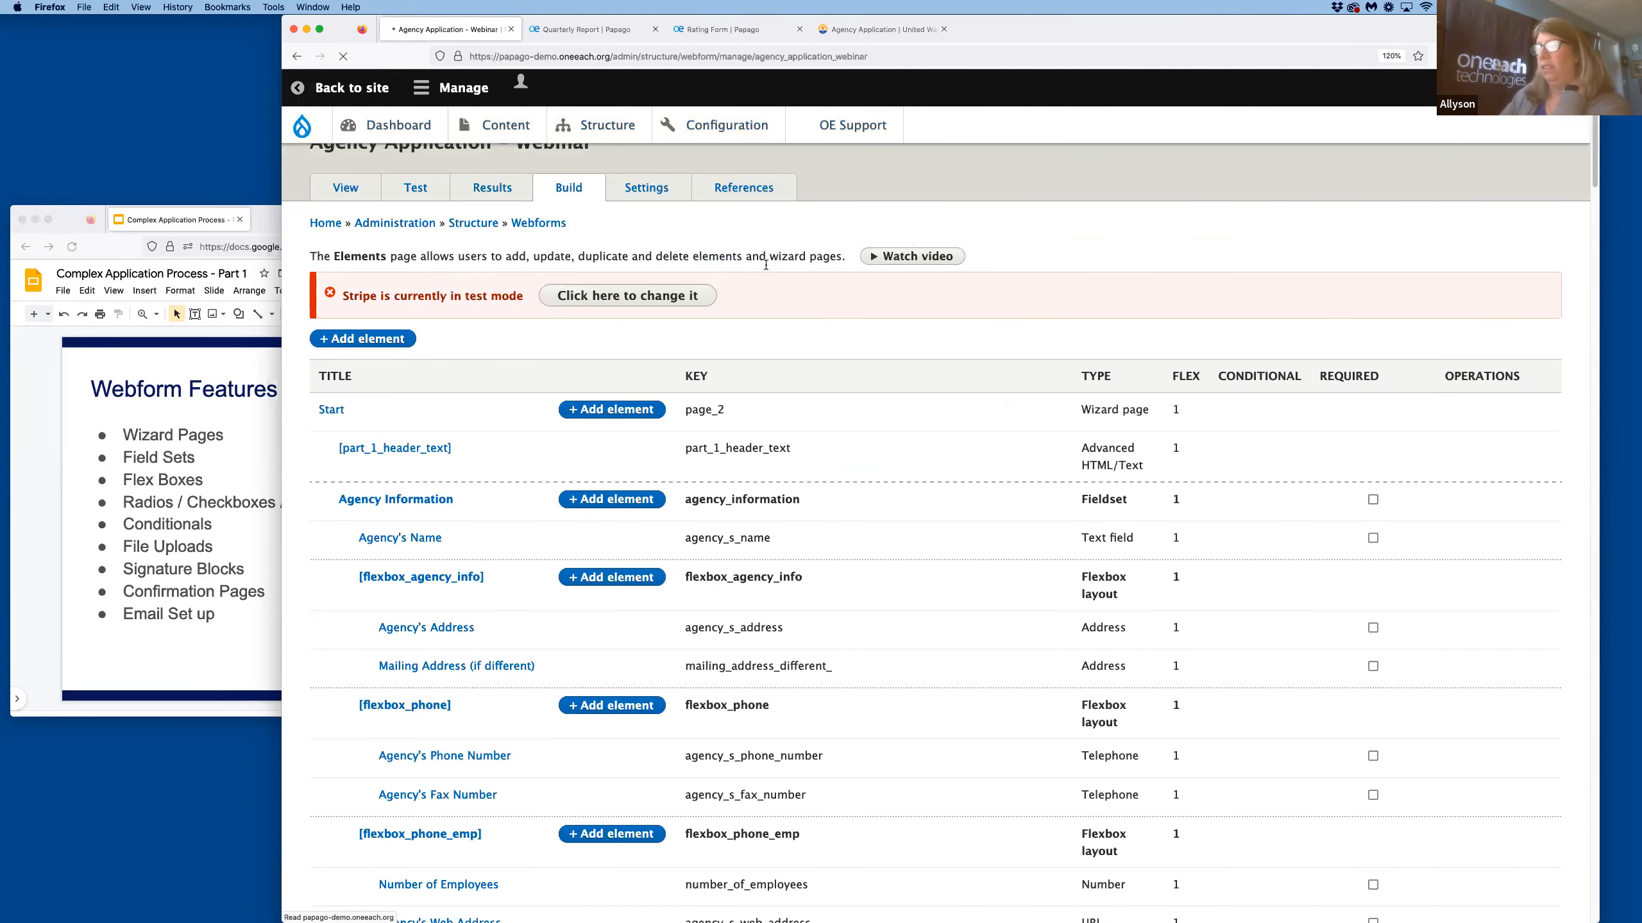
{"action": "scroll", "coordinate": [739, 331], "scroll_direction": "down", "scroll_amount": 2}
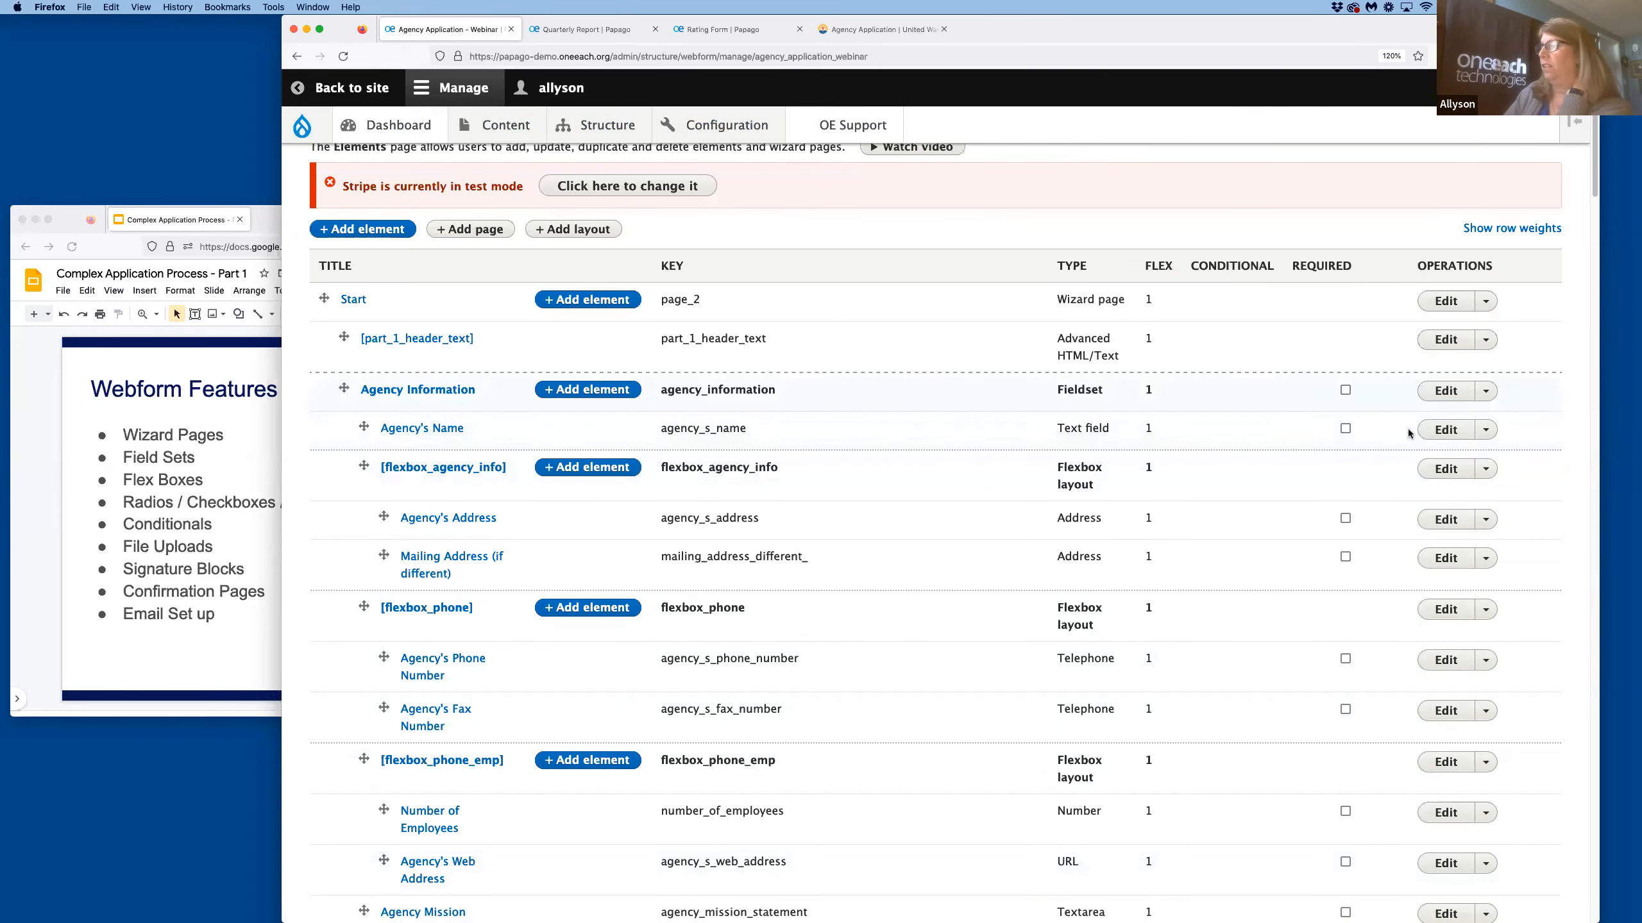
{"action": "scroll", "coordinate": [433, 414], "scroll_direction": "down", "scroll_amount": 2}
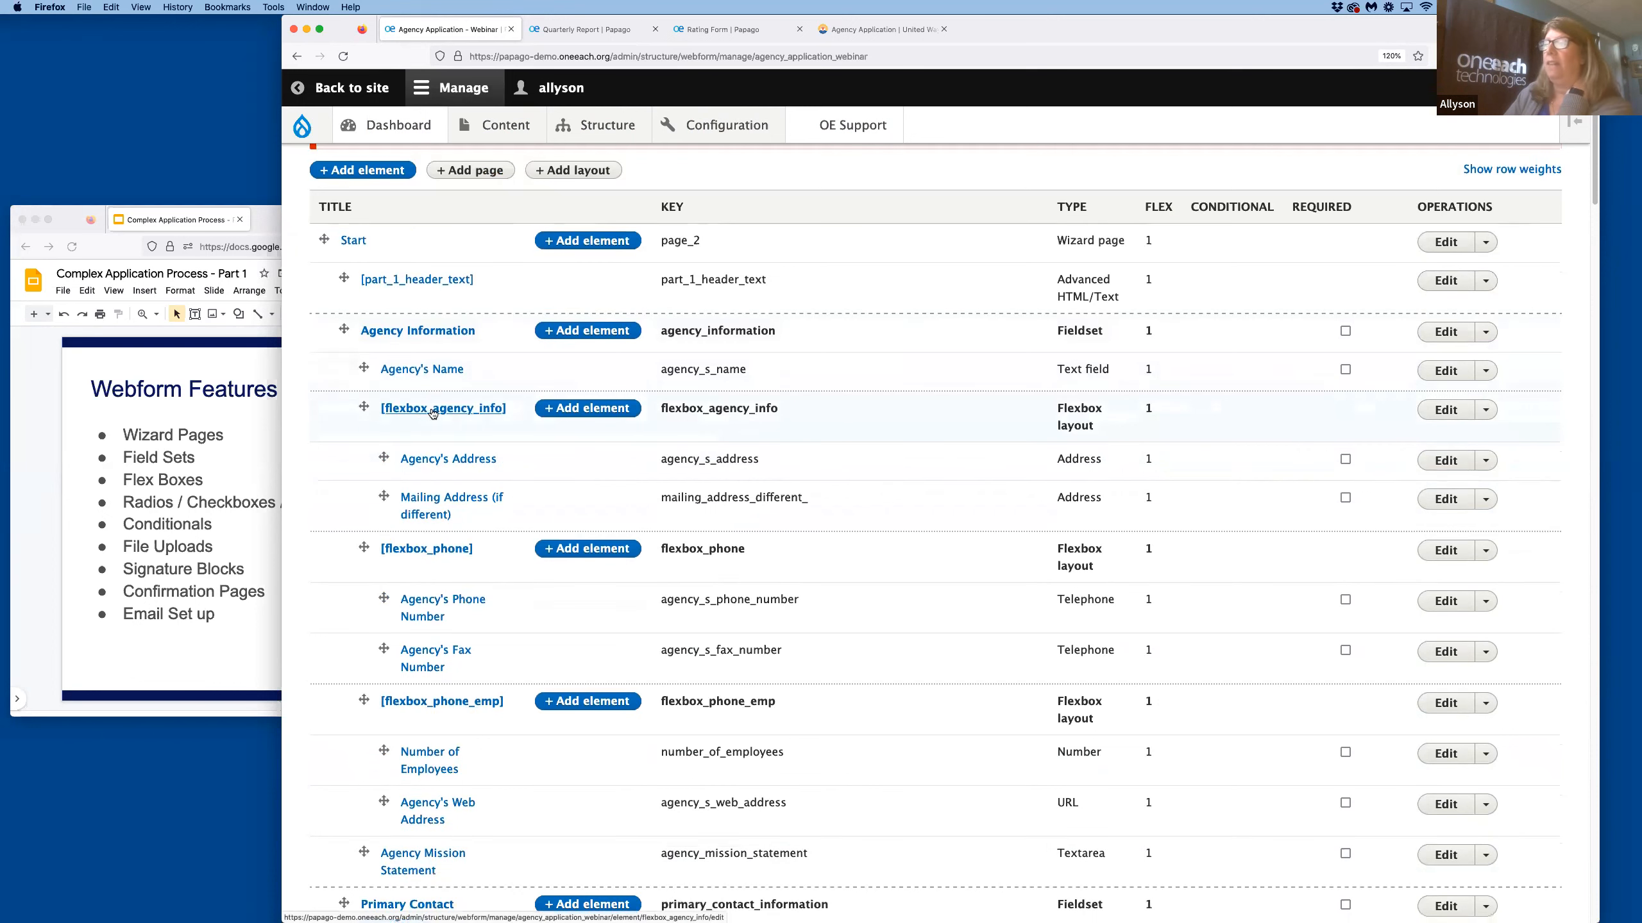
{"action": "left_click", "coordinate": [377, 172]}
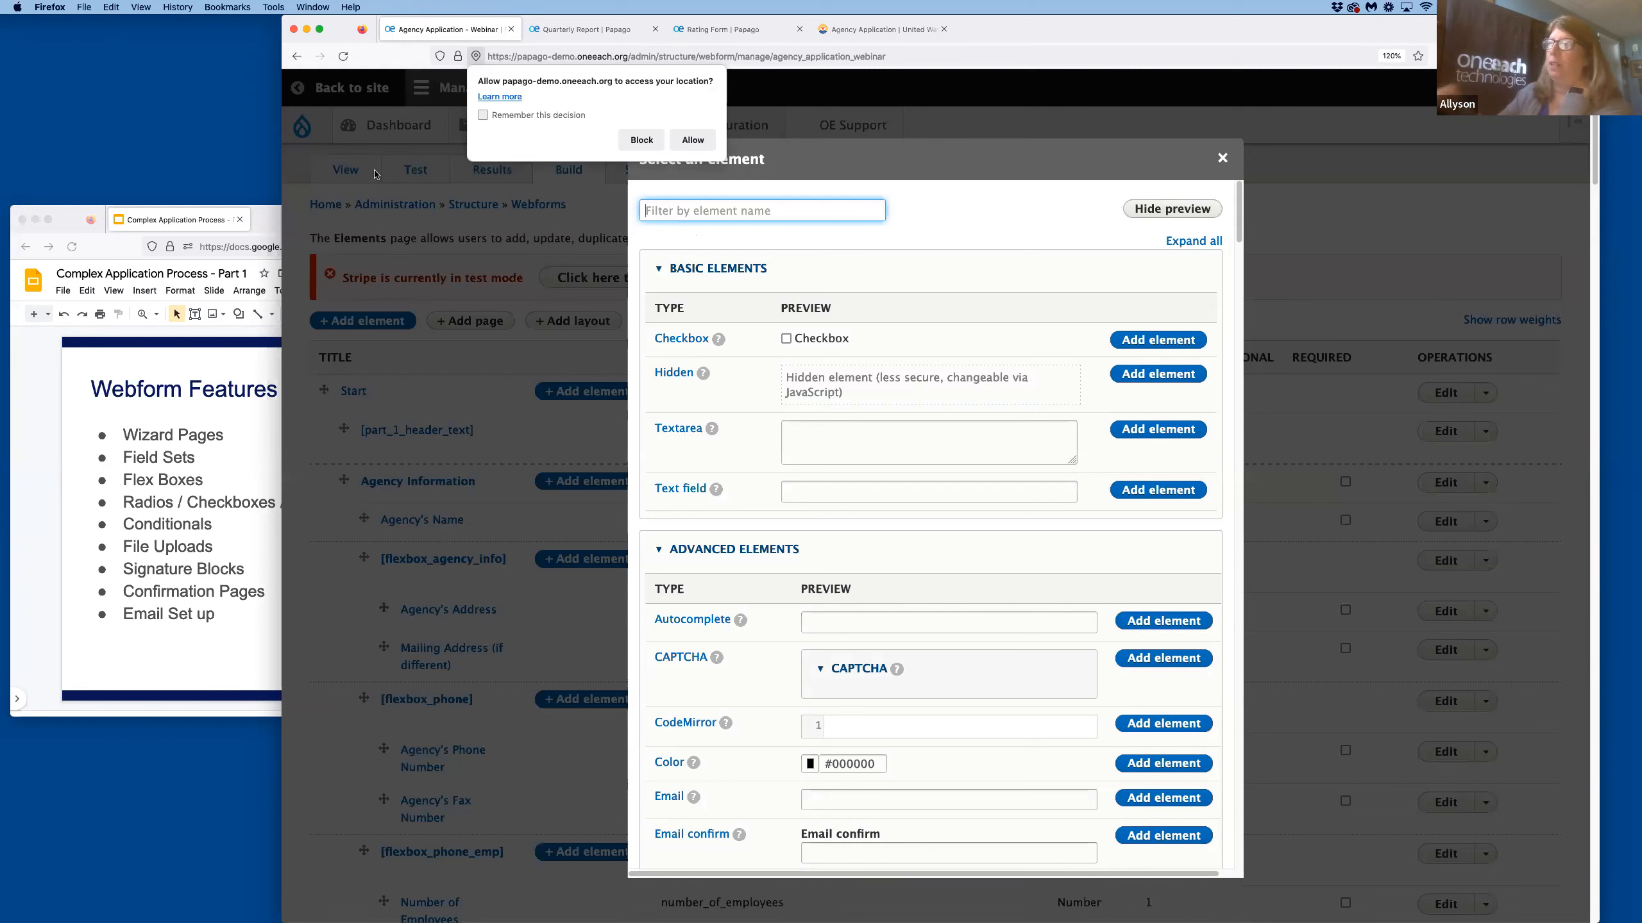
{"action": "left_click", "coordinate": [701, 142]}
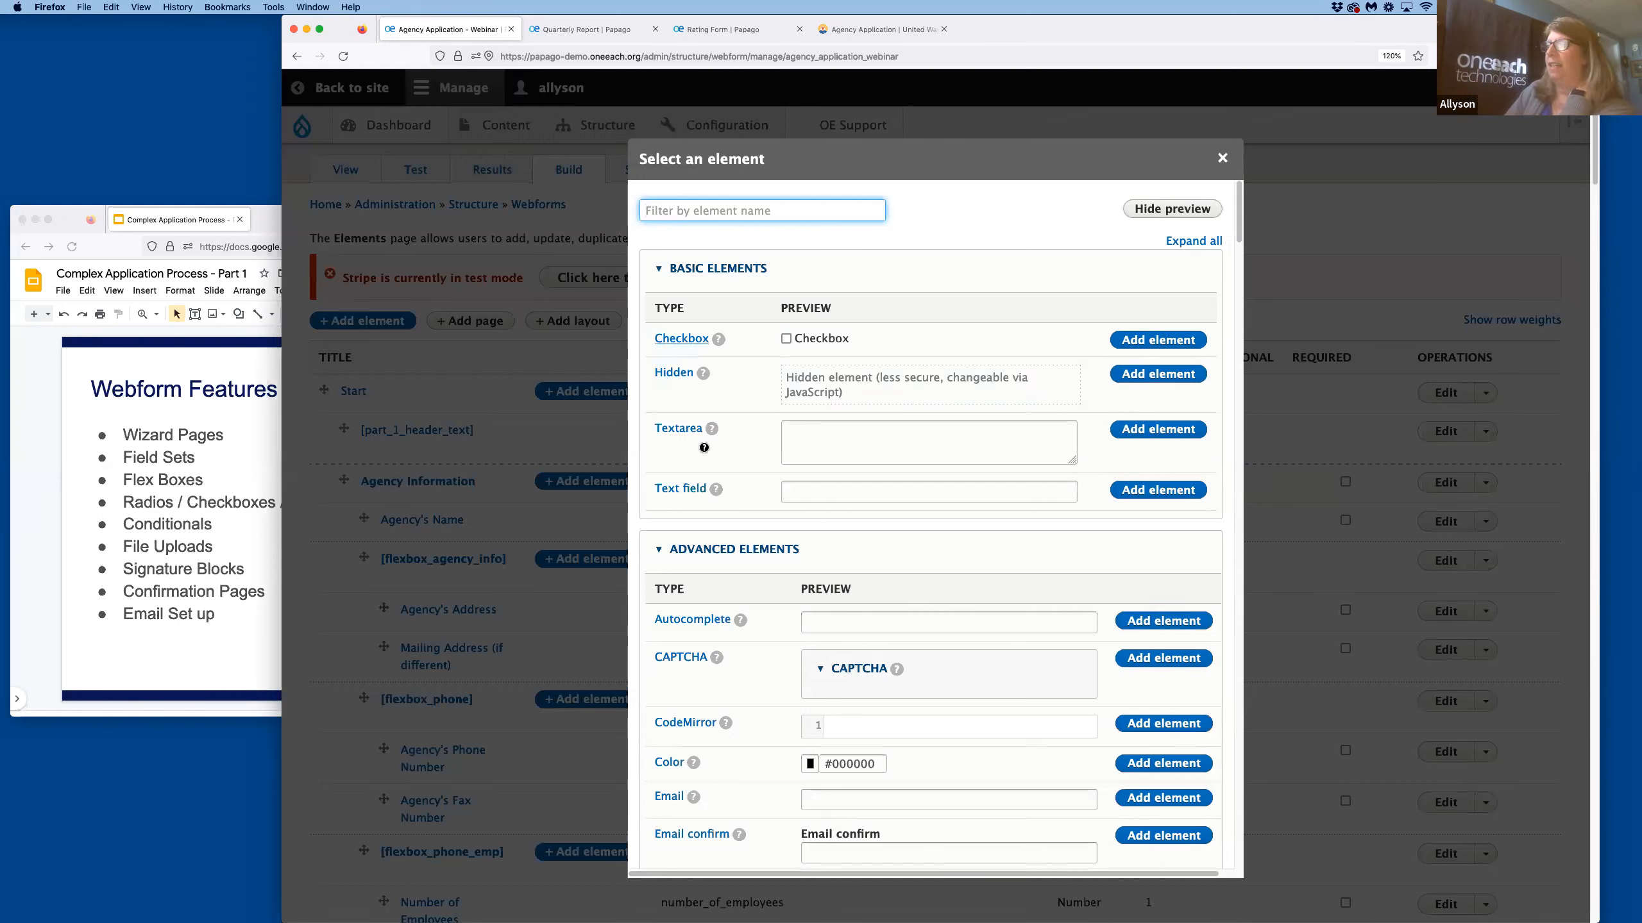
{"action": "left_click", "coordinate": [1162, 211]}
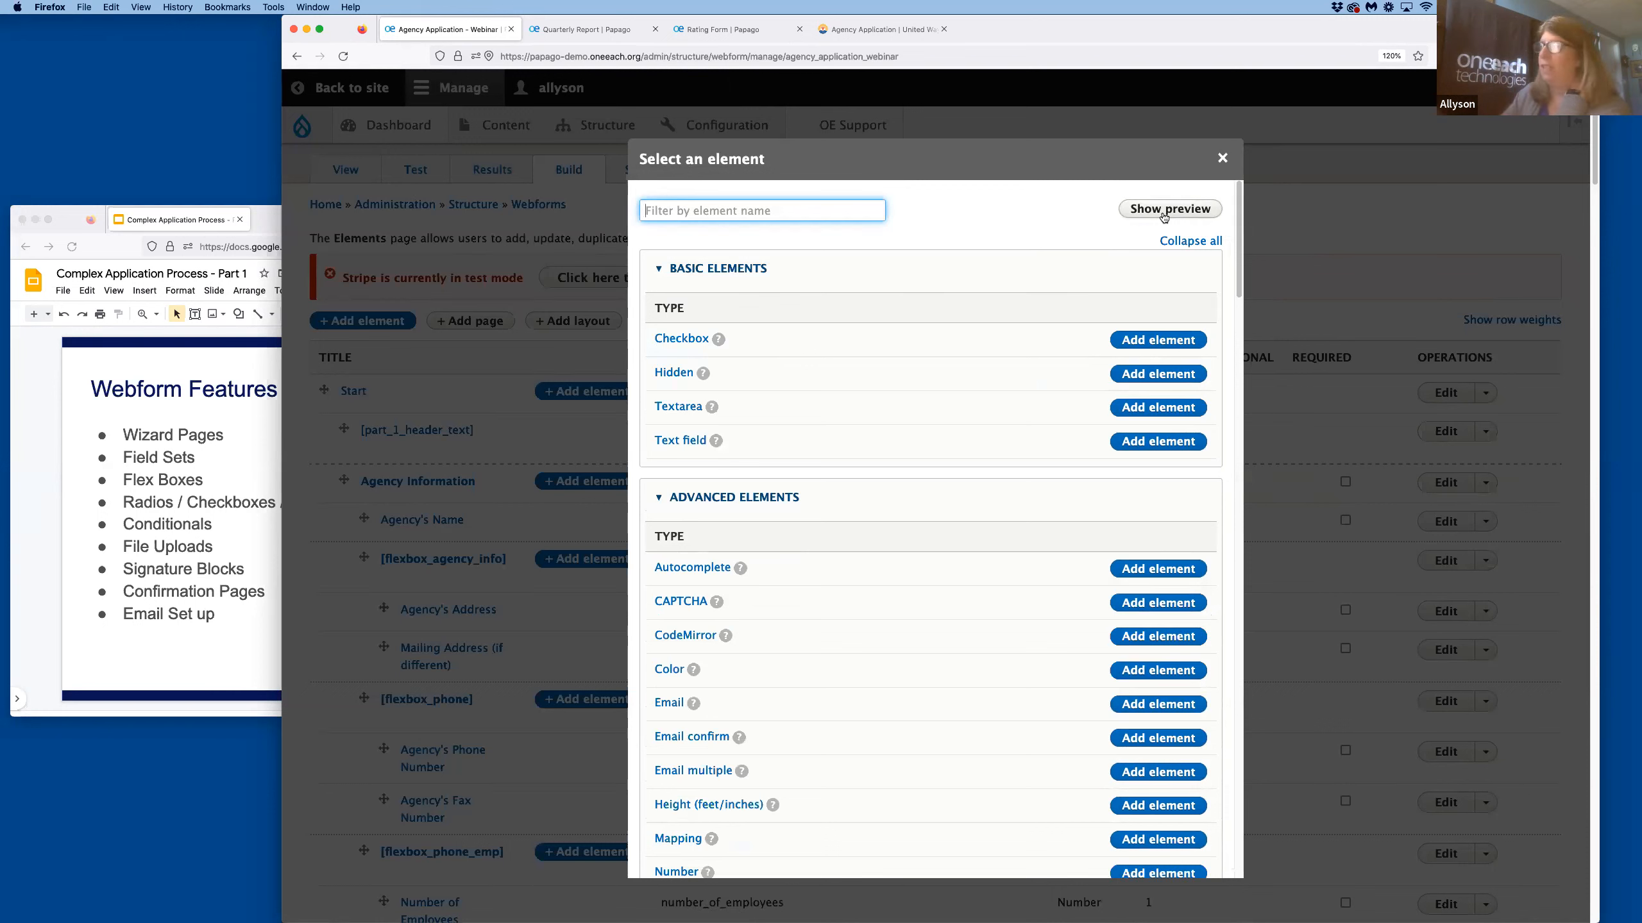
{"action": "left_click", "coordinate": [1163, 215]}
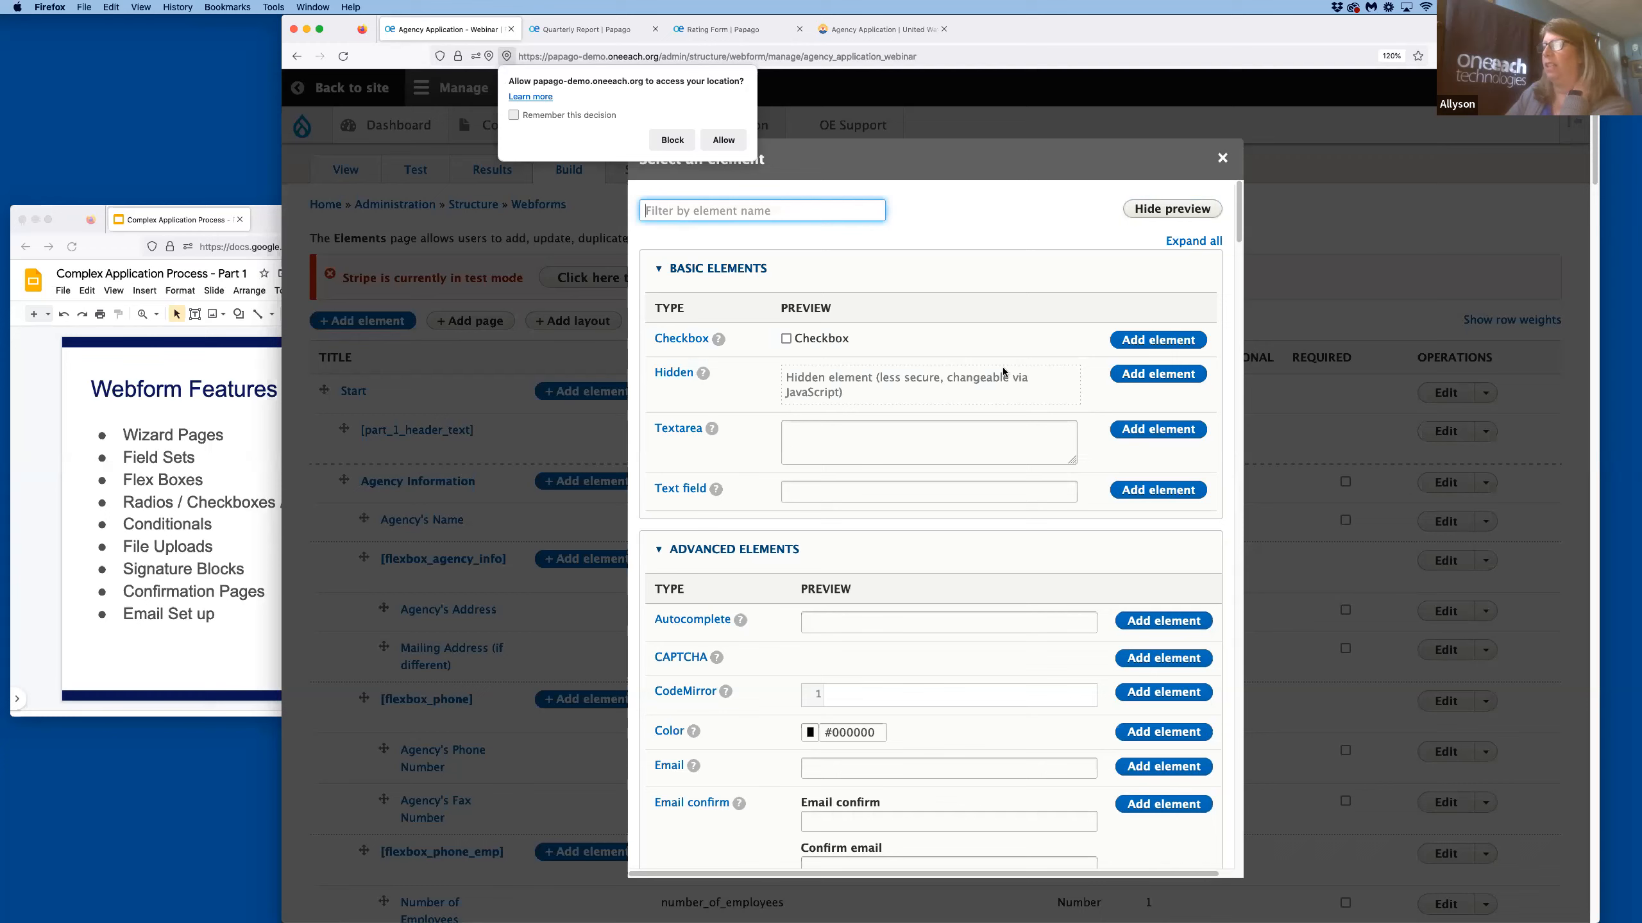
Look through the previews of the basic, advanced and composite element types, including Address and Contact.
{"action": "scroll", "coordinate": [1001, 400], "scroll_direction": "down", "scroll_amount": 15}
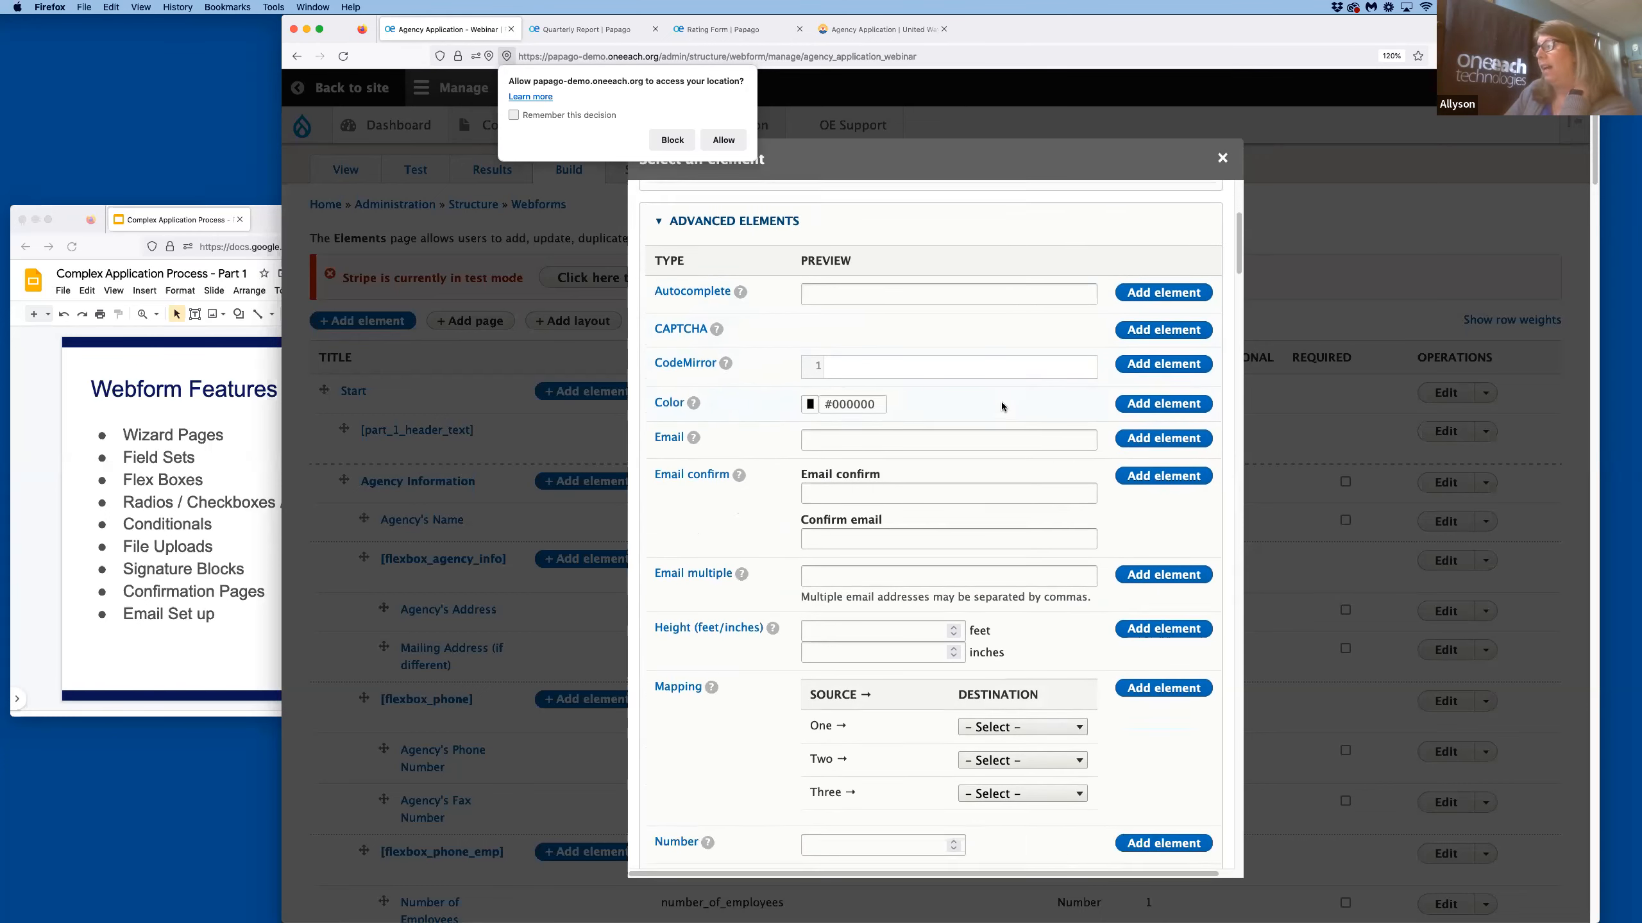
{"action": "scroll", "coordinate": [1002, 403], "scroll_direction": "down", "scroll_amount": 10}
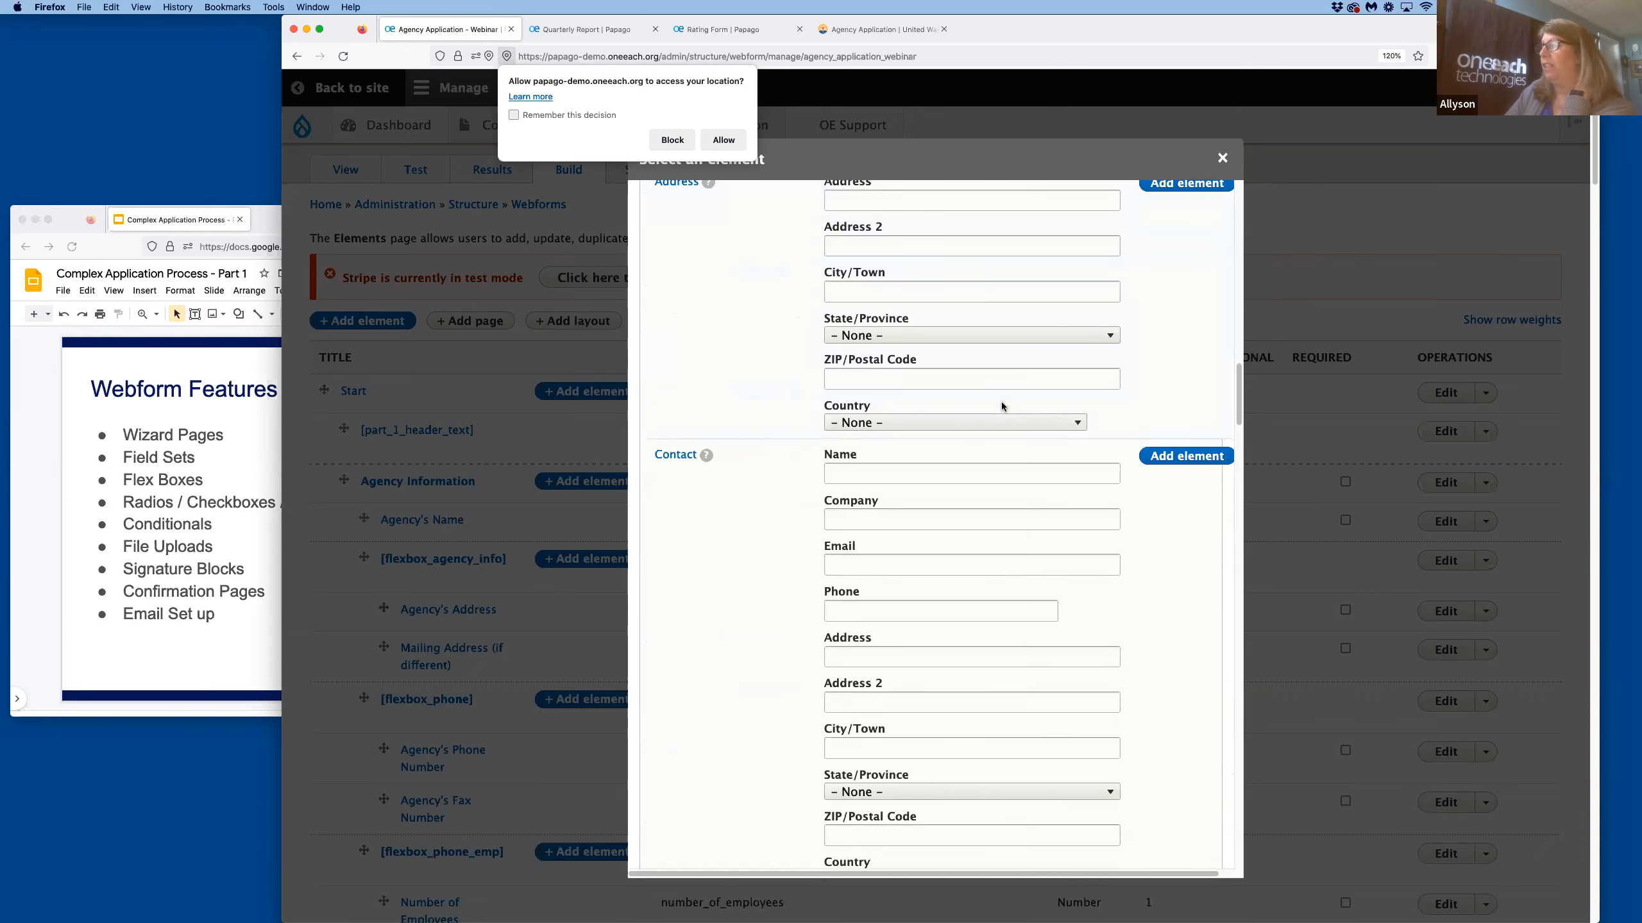
{"action": "scroll", "coordinate": [1000, 401], "scroll_direction": "up", "scroll_amount": 3}
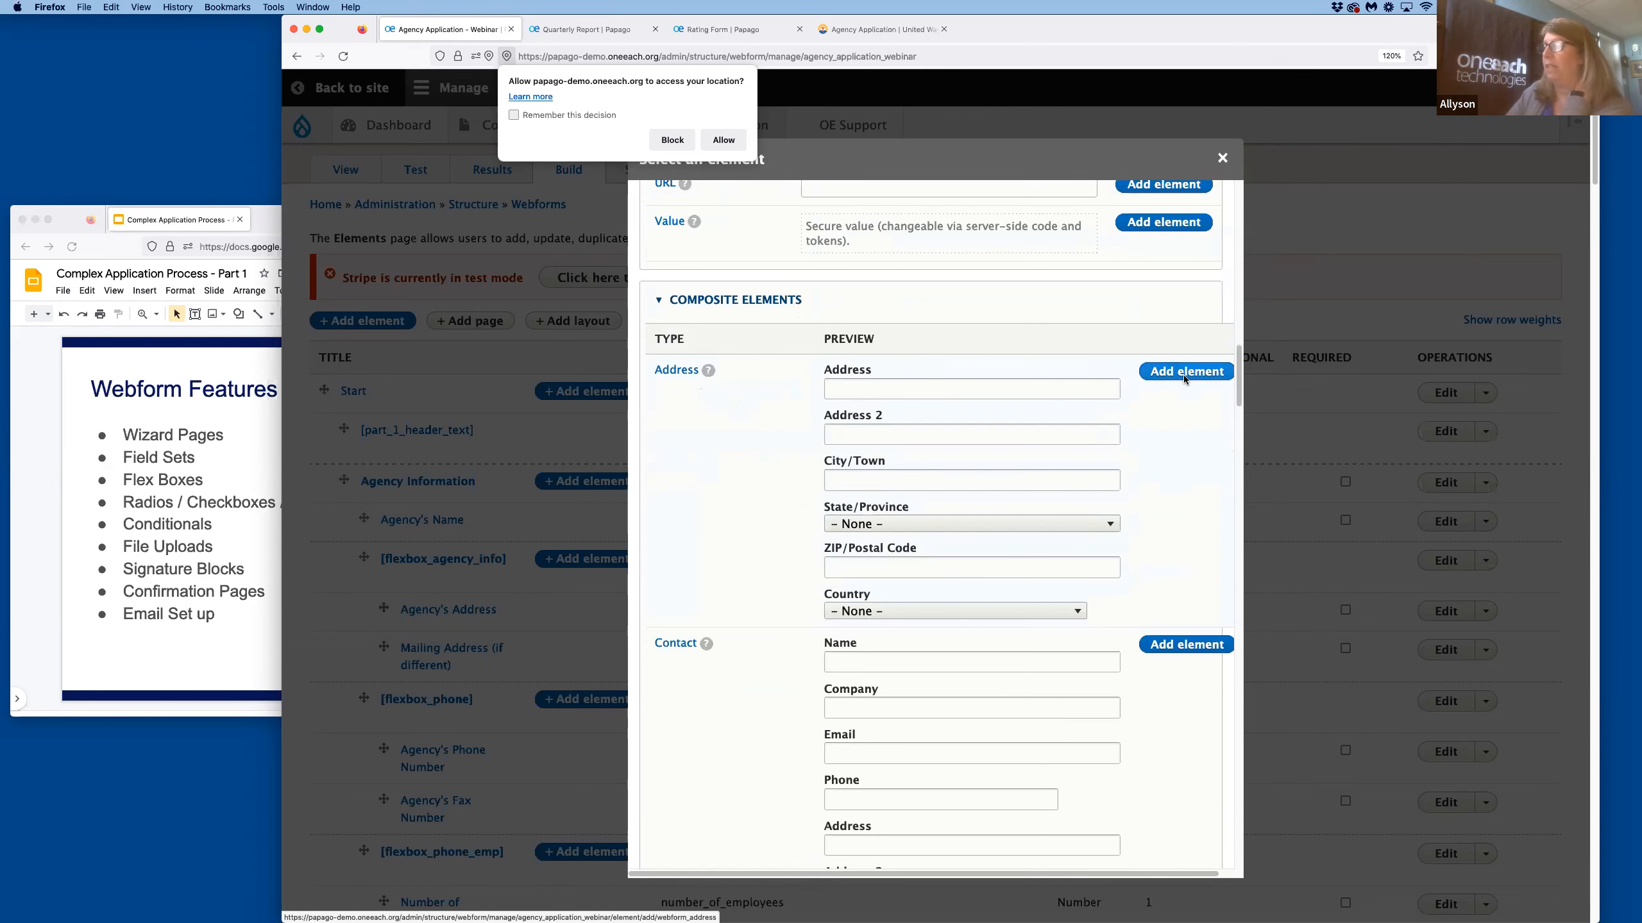
{"action": "scroll", "coordinate": [1075, 455], "scroll_direction": "down", "scroll_amount": 4}
{"action": "scroll", "coordinate": [1075, 454], "scroll_direction": "up", "scroll_amount": 12}
{"action": "scroll", "coordinate": [1075, 456], "scroll_direction": "up", "scroll_amount": 10}
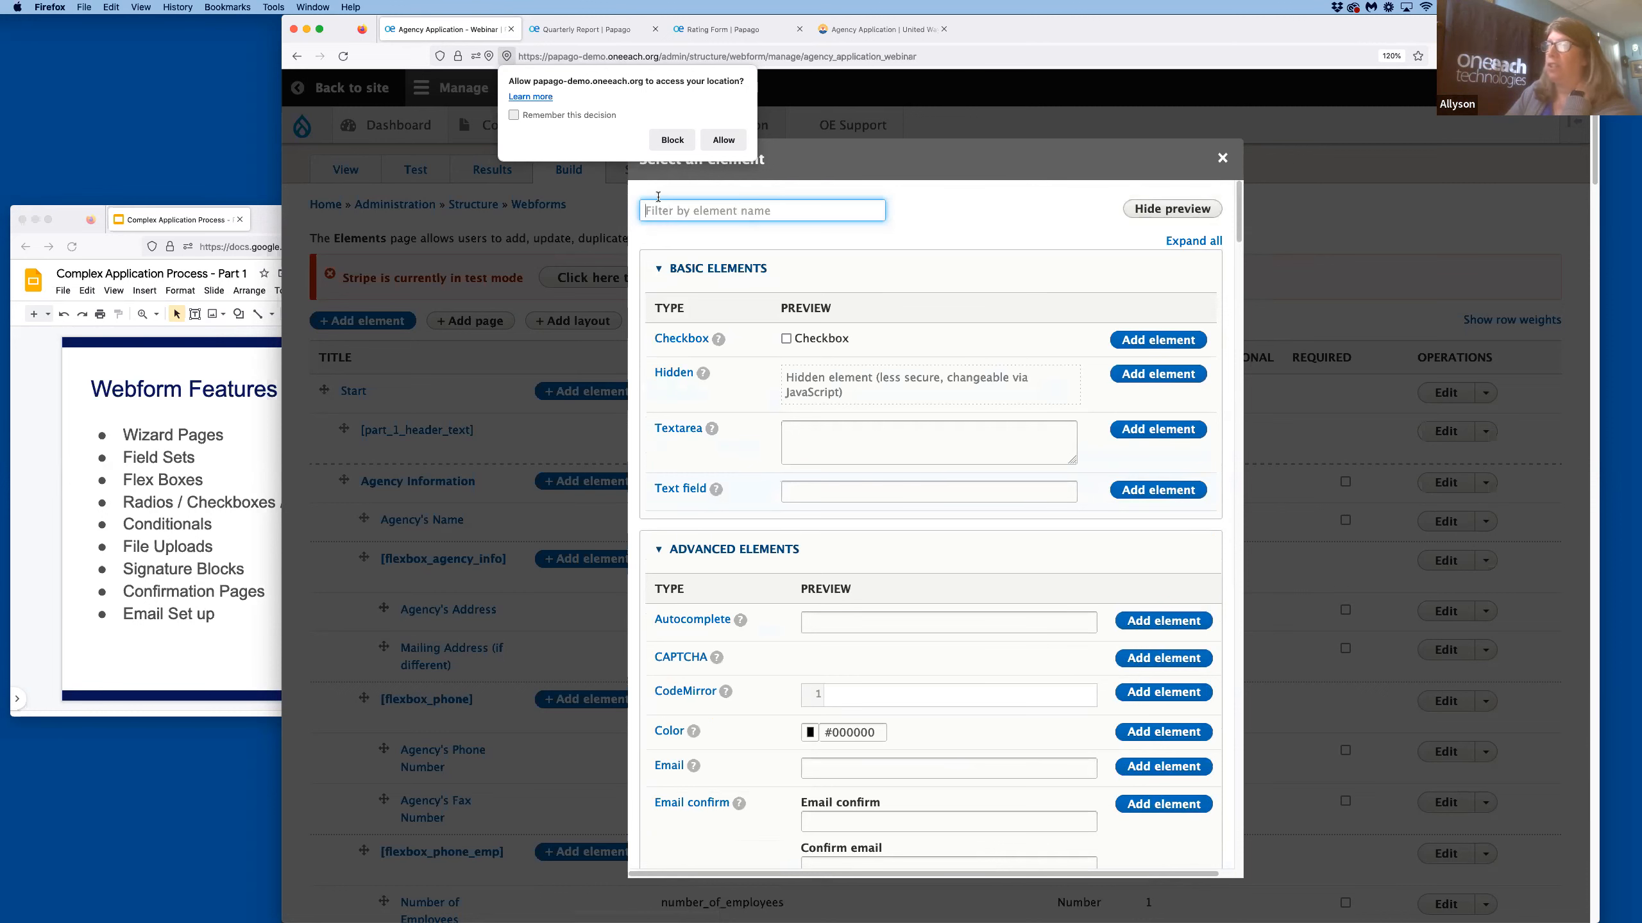
Search the element types for "field" and "flex", examine the Flexbox layout's Flex: 1 and Flex: 2 preview, and close the element picker.
{"action": "type", "text": "field"}
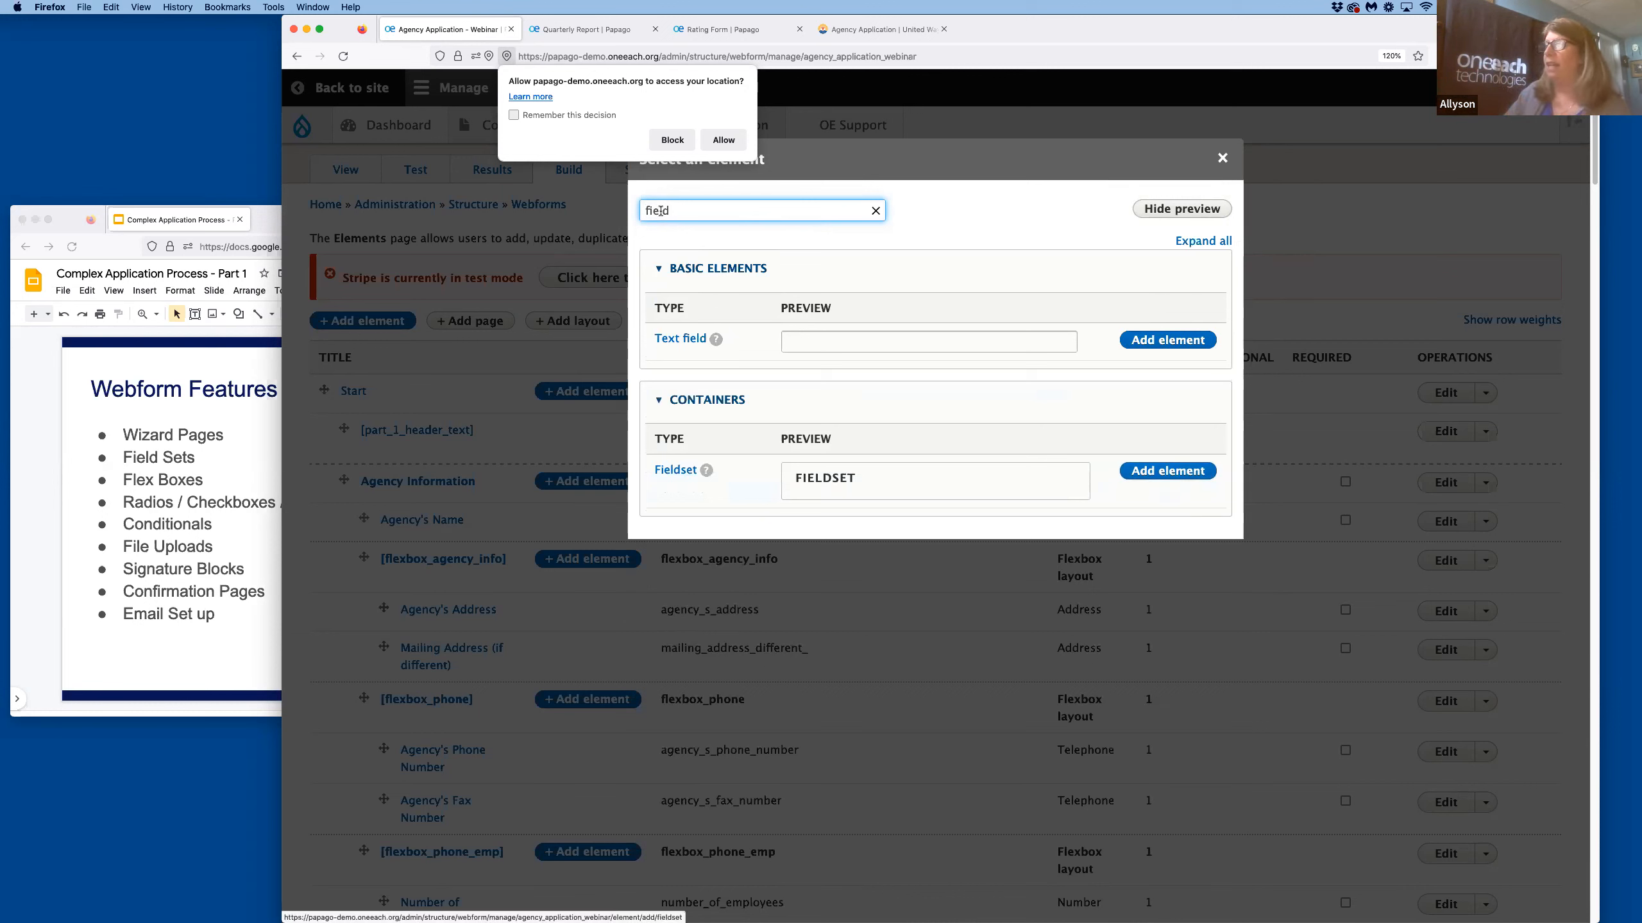
{"action": "key", "text": "BackSpace"}
{"action": "key", "text": "BackSpace"}
{"action": "key", "text": "BackSpace"}
{"action": "key", "text": "BackSpace"}
{"action": "type", "text": "lex"}
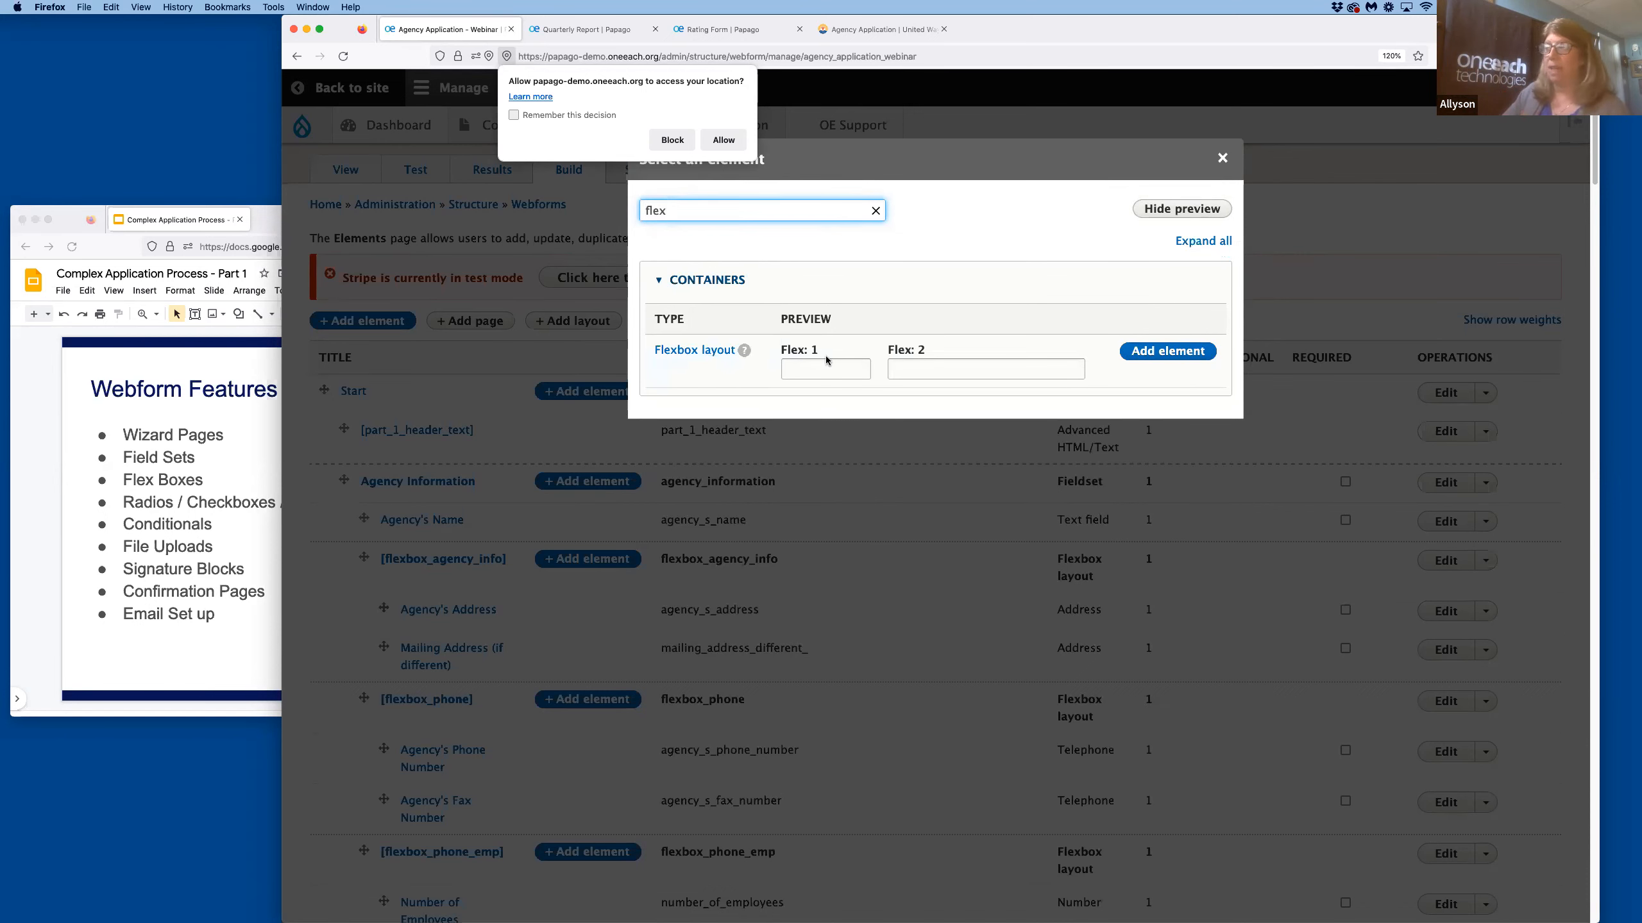
{"action": "left_click_drag", "start_coordinate": [826, 355], "coordinate": [765, 337]}
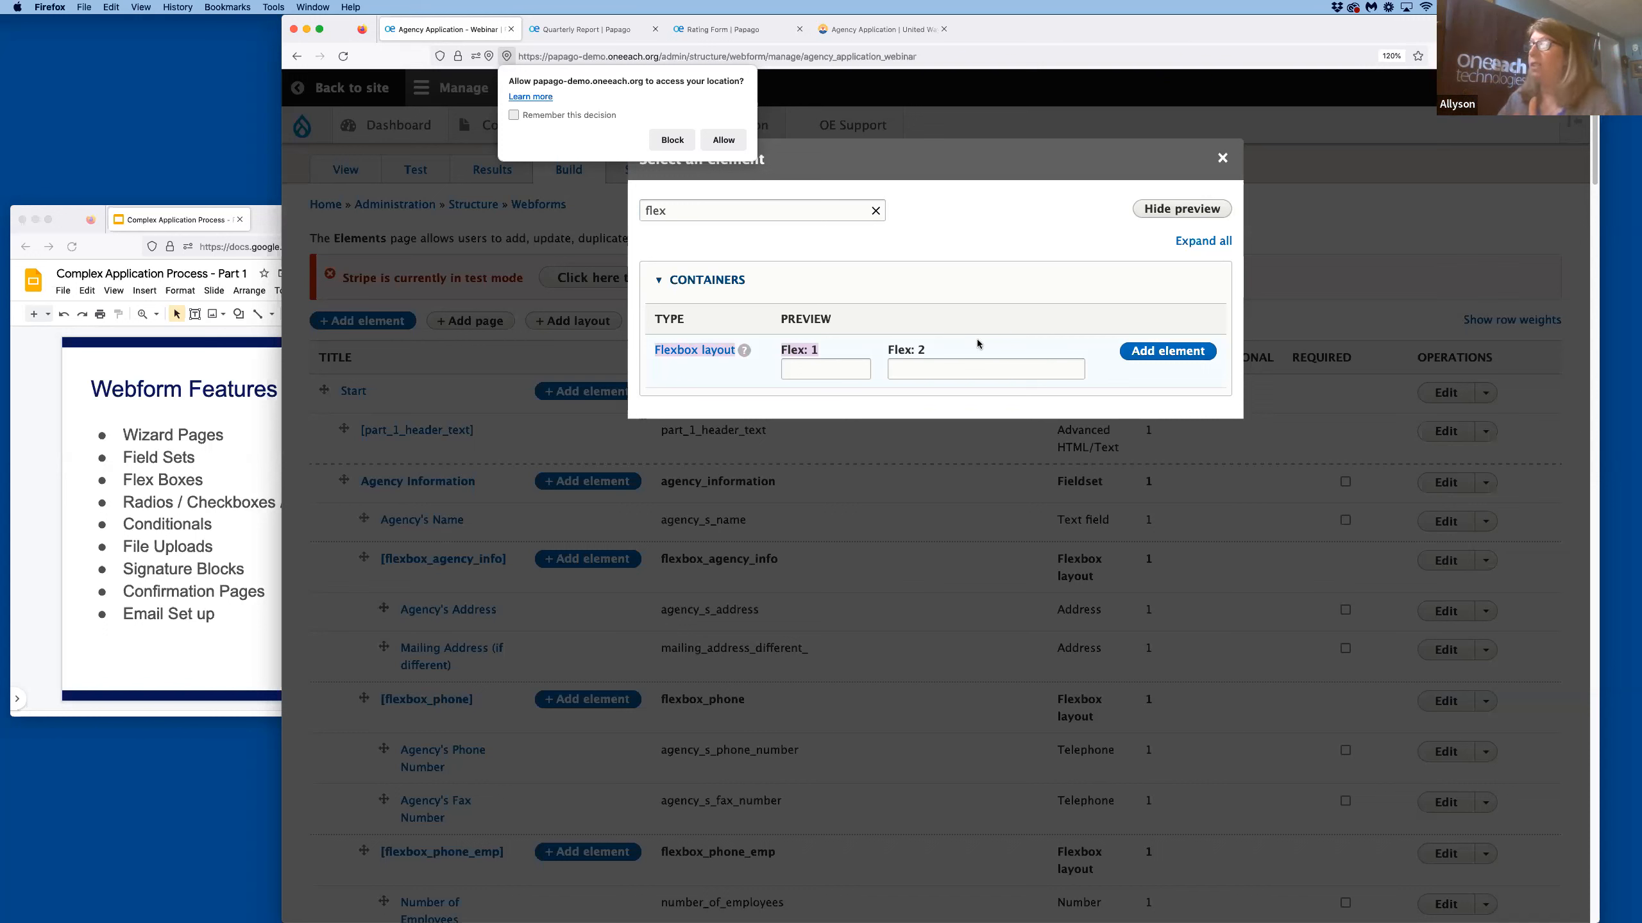
{"action": "left_click_drag", "start_coordinate": [931, 353], "coordinate": [888, 350]}
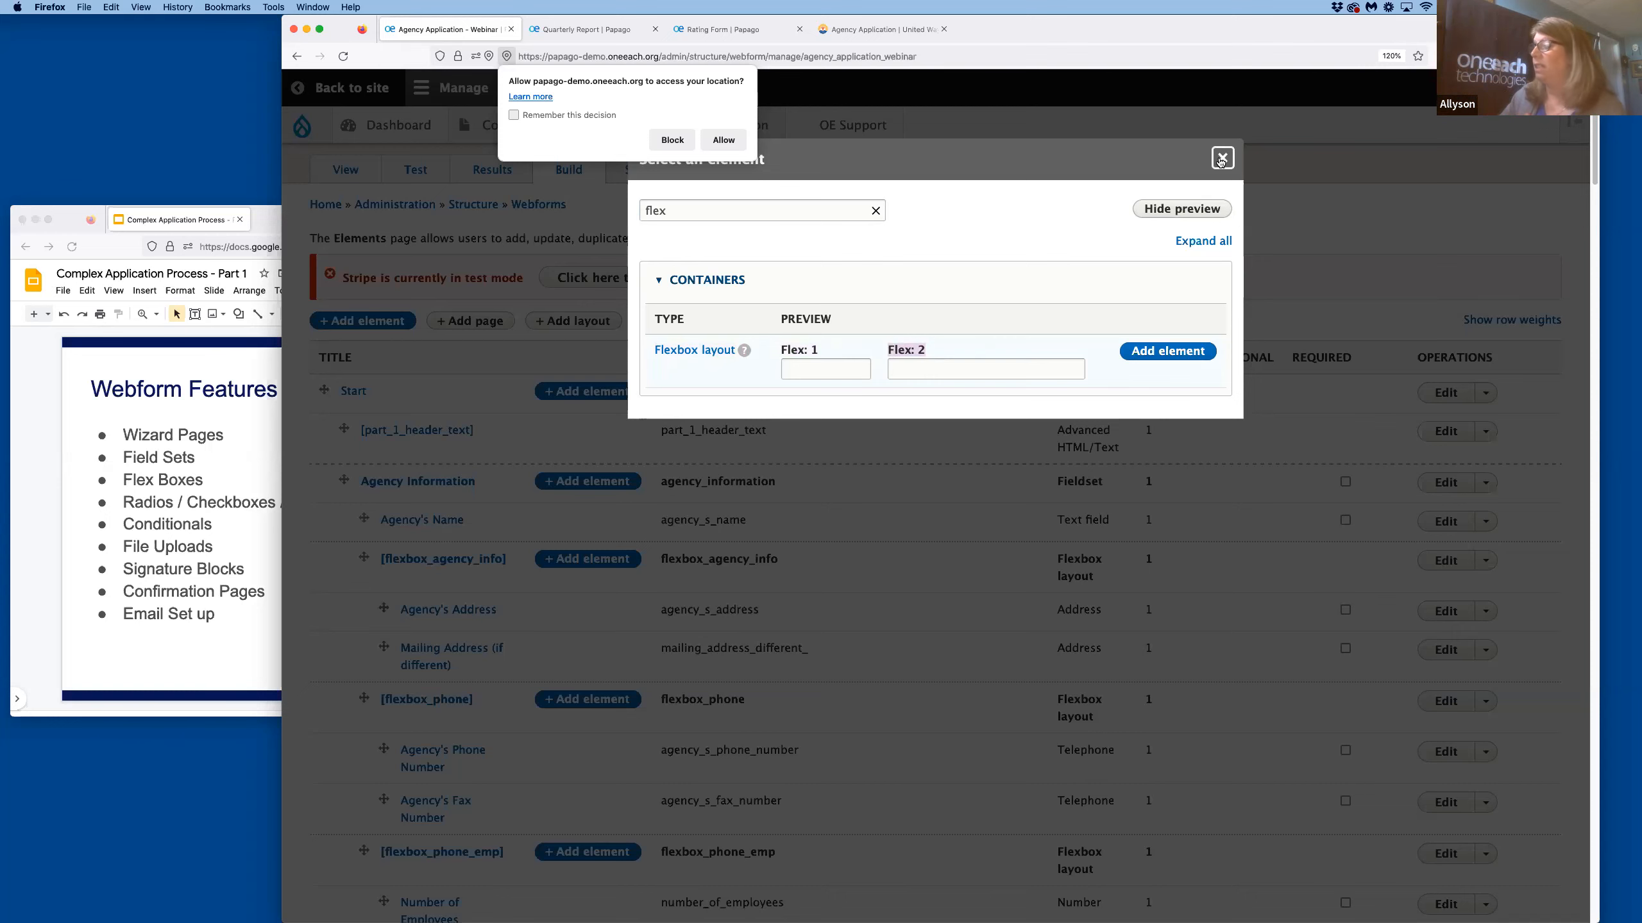
{"action": "scroll", "coordinate": [445, 546], "scroll_direction": "down", "scroll_amount": 2}
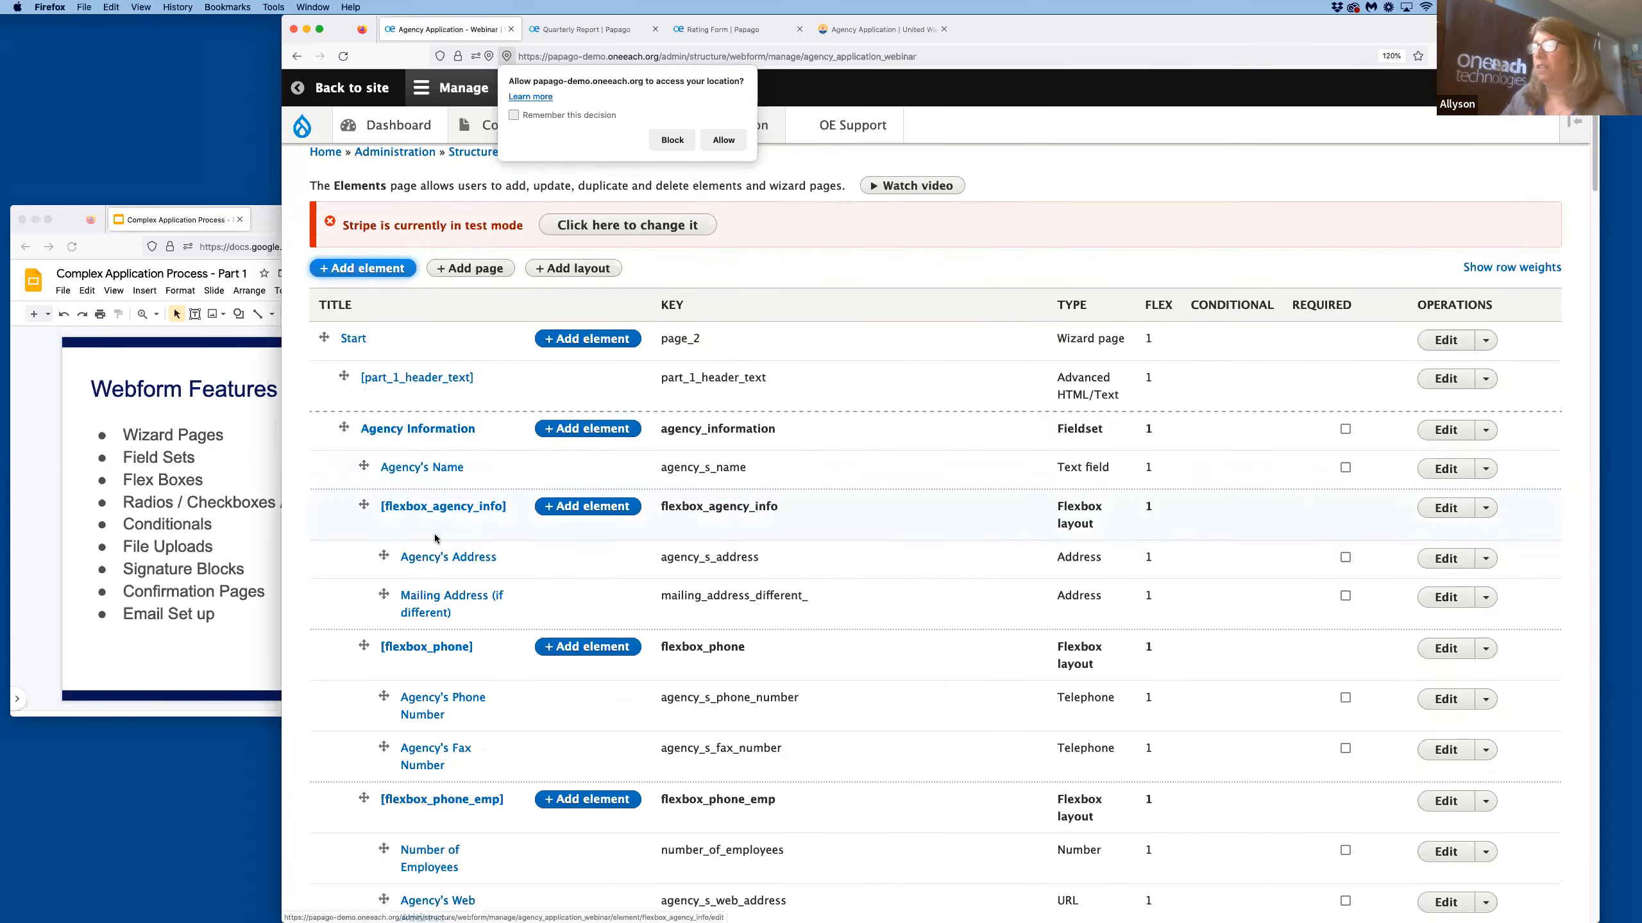
Examine the flexbox layouts in the Agency Information fieldset, opening and closing the element picker for flexbox_agency_info.
{"action": "scroll", "coordinate": [381, 491], "scroll_direction": "down", "scroll_amount": 1}
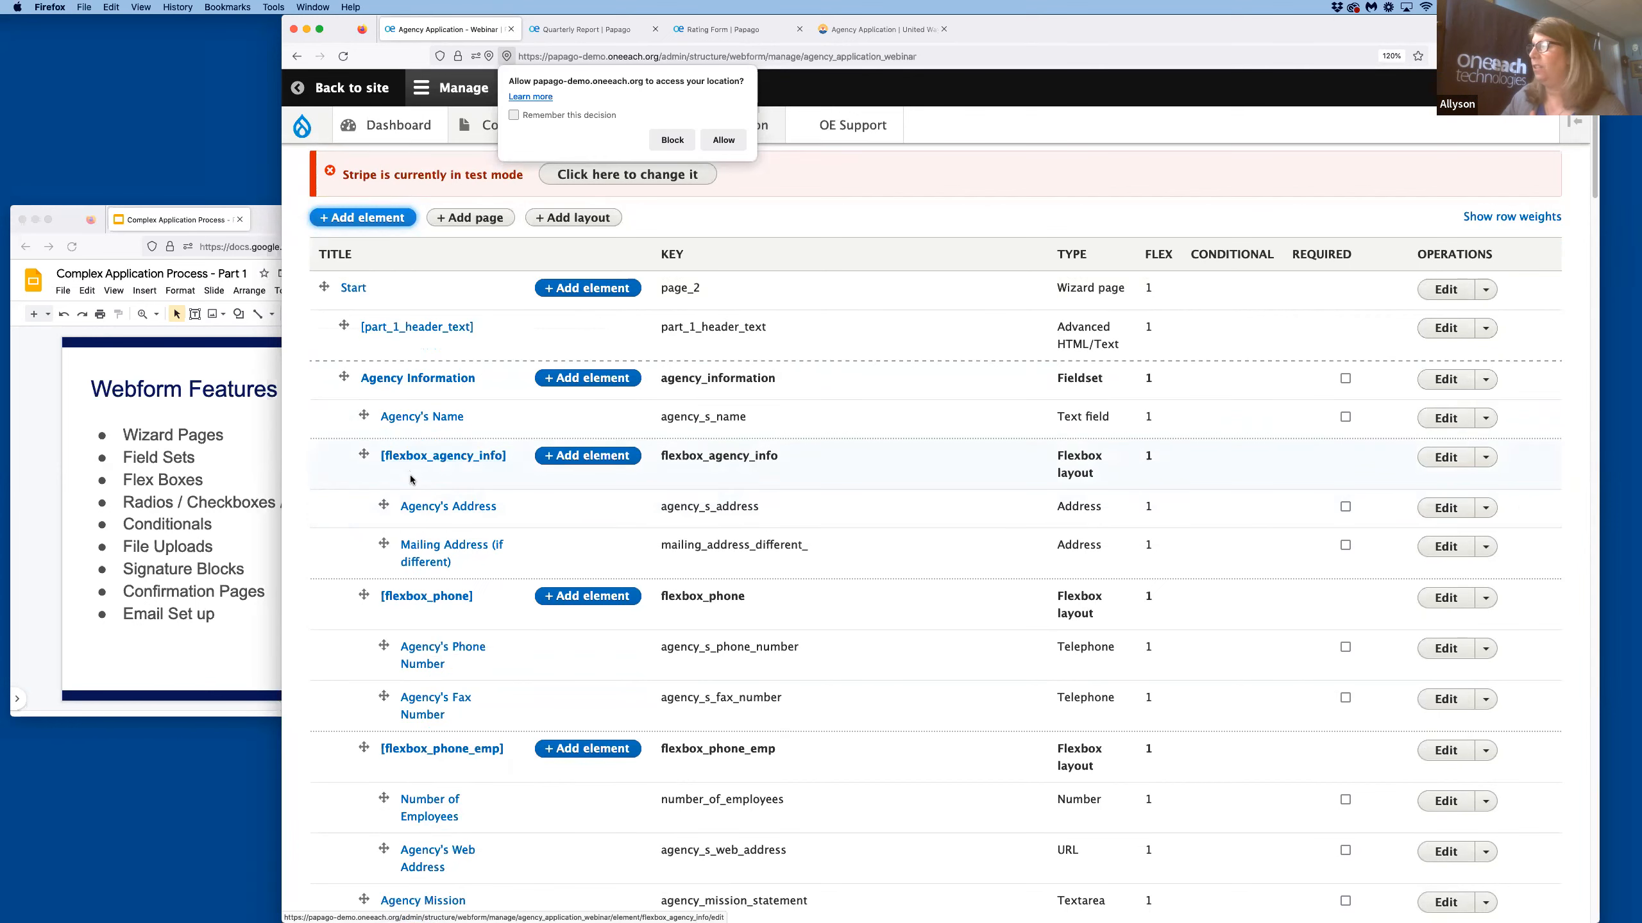
{"action": "scroll", "coordinate": [411, 480], "scroll_direction": "down", "scroll_amount": 2}
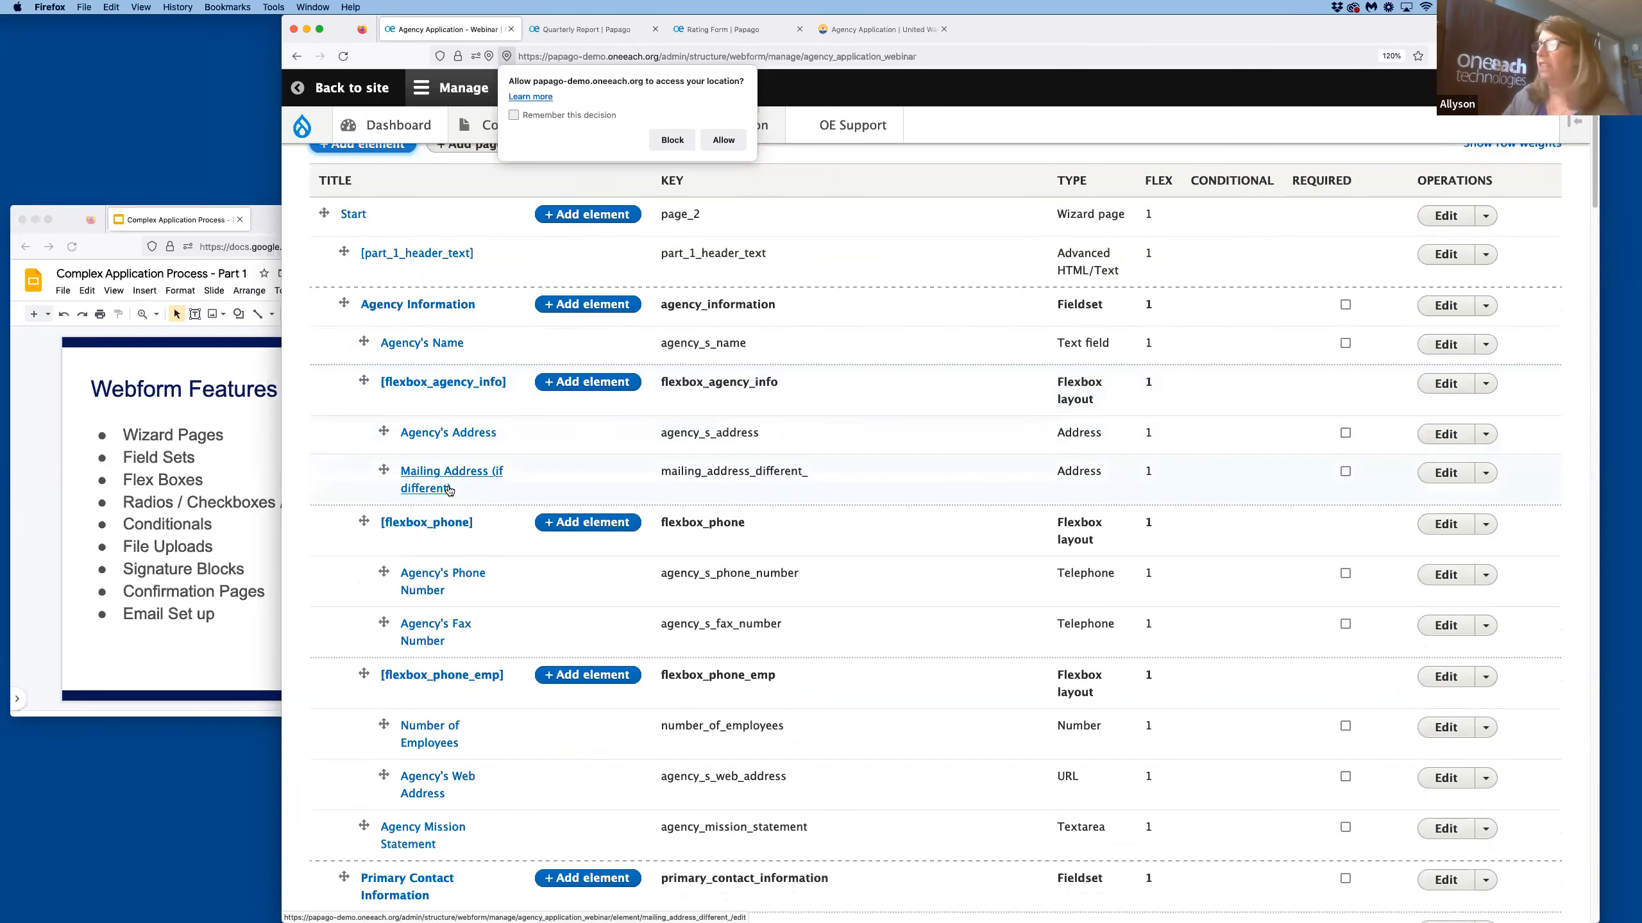
{"action": "left_click", "coordinate": [573, 387]}
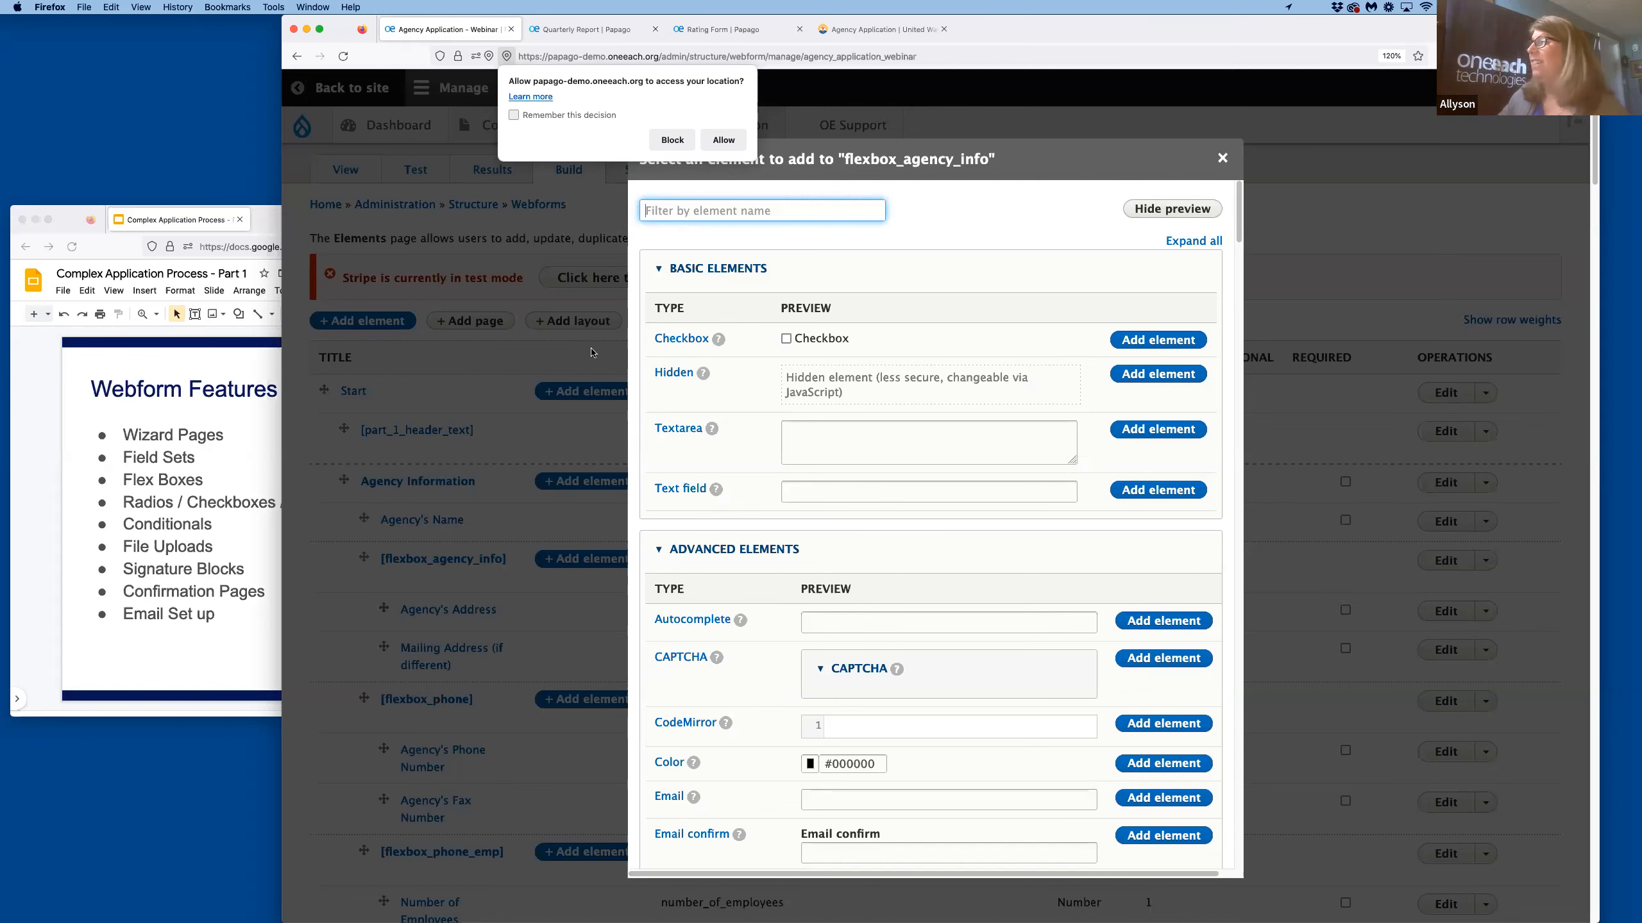
{"action": "left_click", "coordinate": [1223, 158]}
{"action": "scroll", "coordinate": [503, 453], "scroll_direction": "down", "scroll_amount": 5}
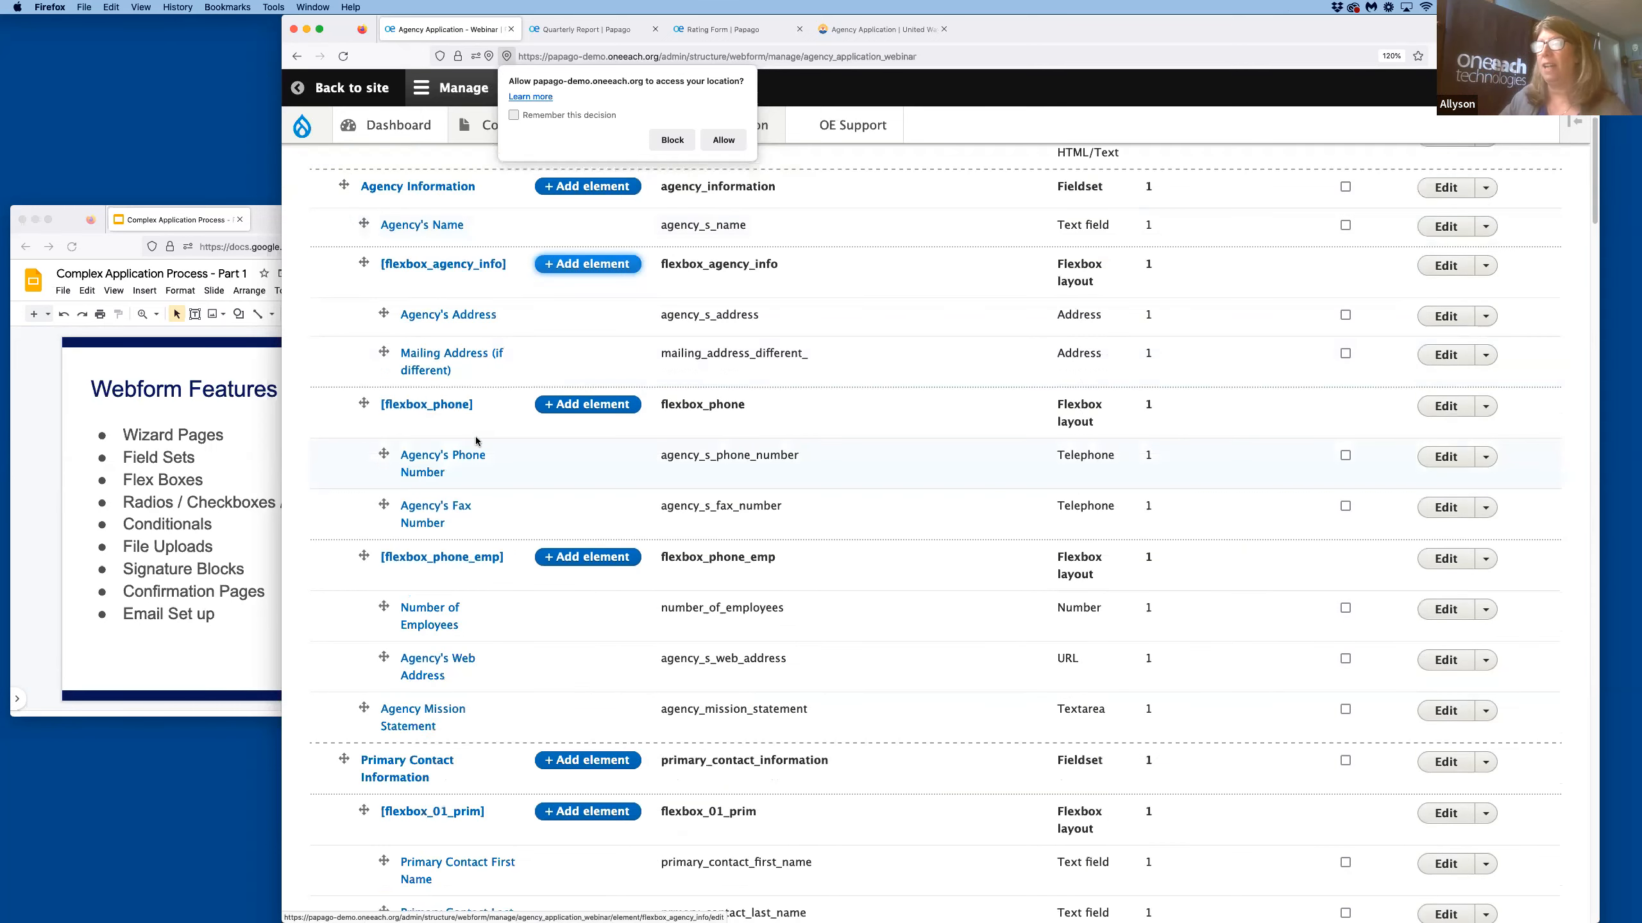
{"action": "scroll", "coordinate": [421, 592], "scroll_direction": "down", "scroll_amount": 1}
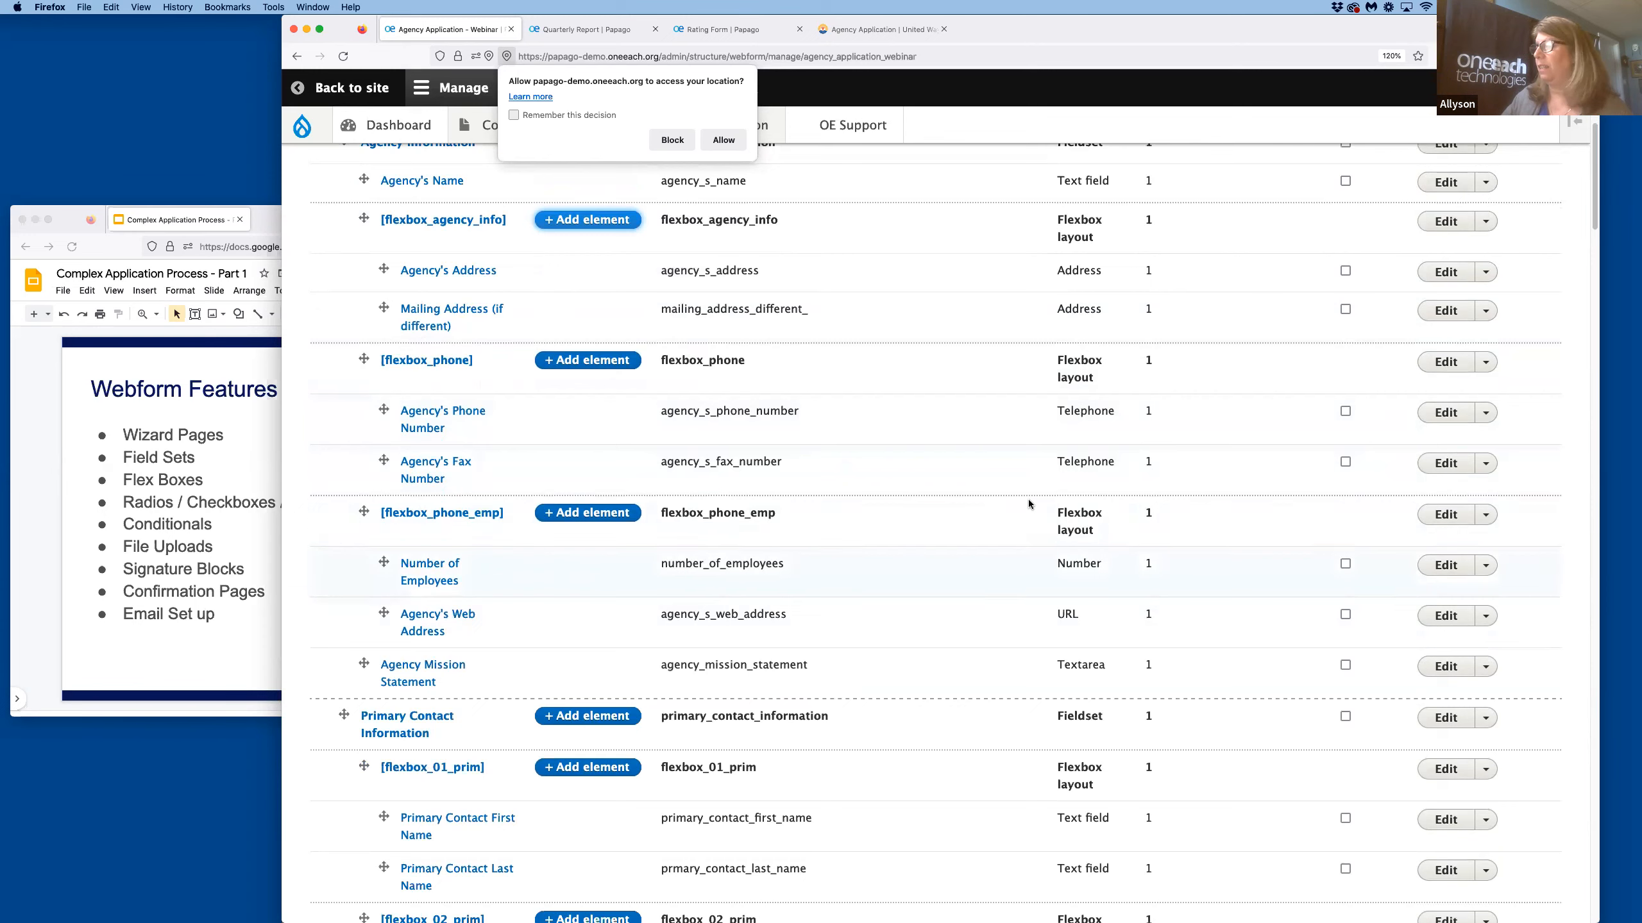
{"action": "scroll", "coordinate": [1058, 476], "scroll_direction": "down", "scroll_amount": 1}
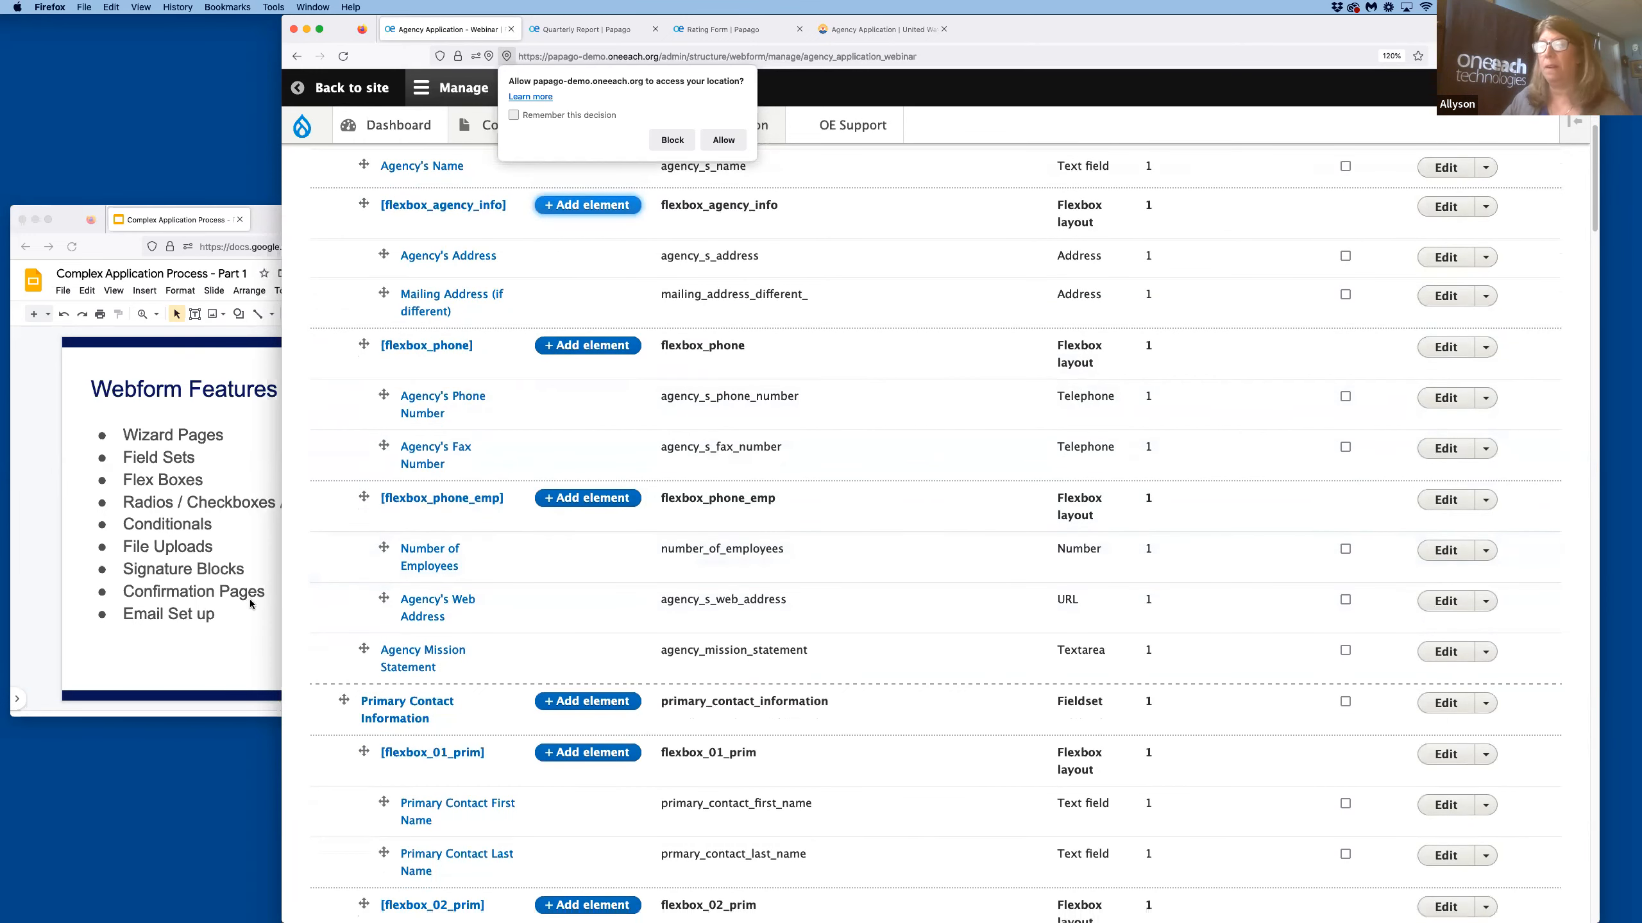
Highlight the Radios / Checkboxes / Select bullet in the Google Slides presentation, and return to the start of the webform's build list.
{"action": "left_click", "coordinate": [126, 502]}
{"action": "triple_click", "coordinate": [340, 511]}
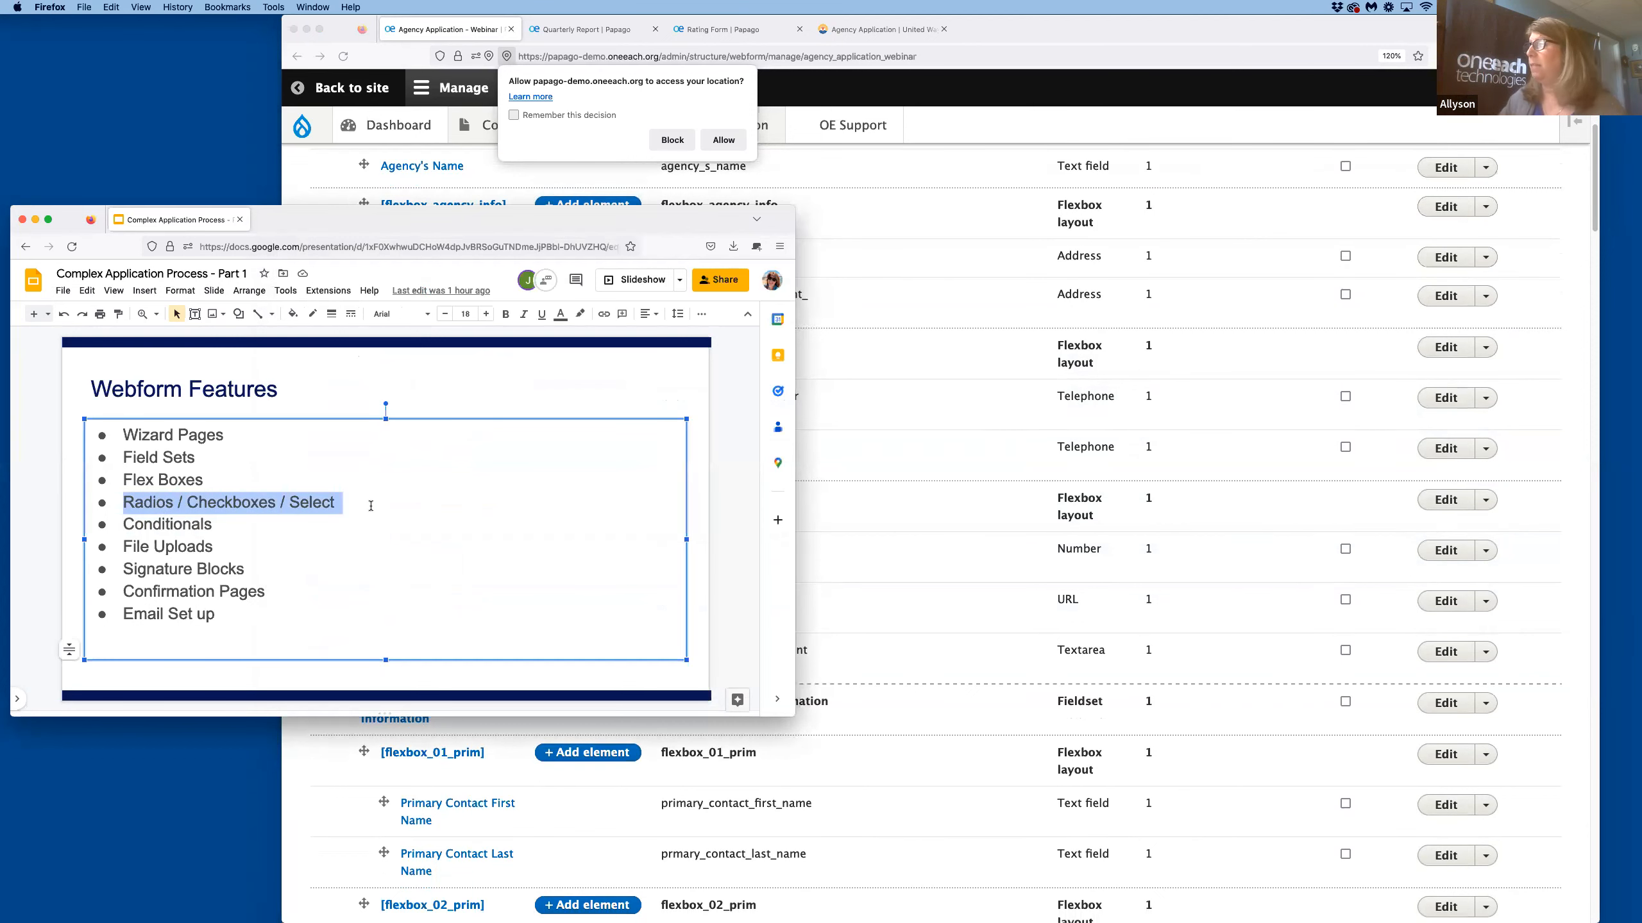
{"action": "left_click", "coordinate": [939, 262]}
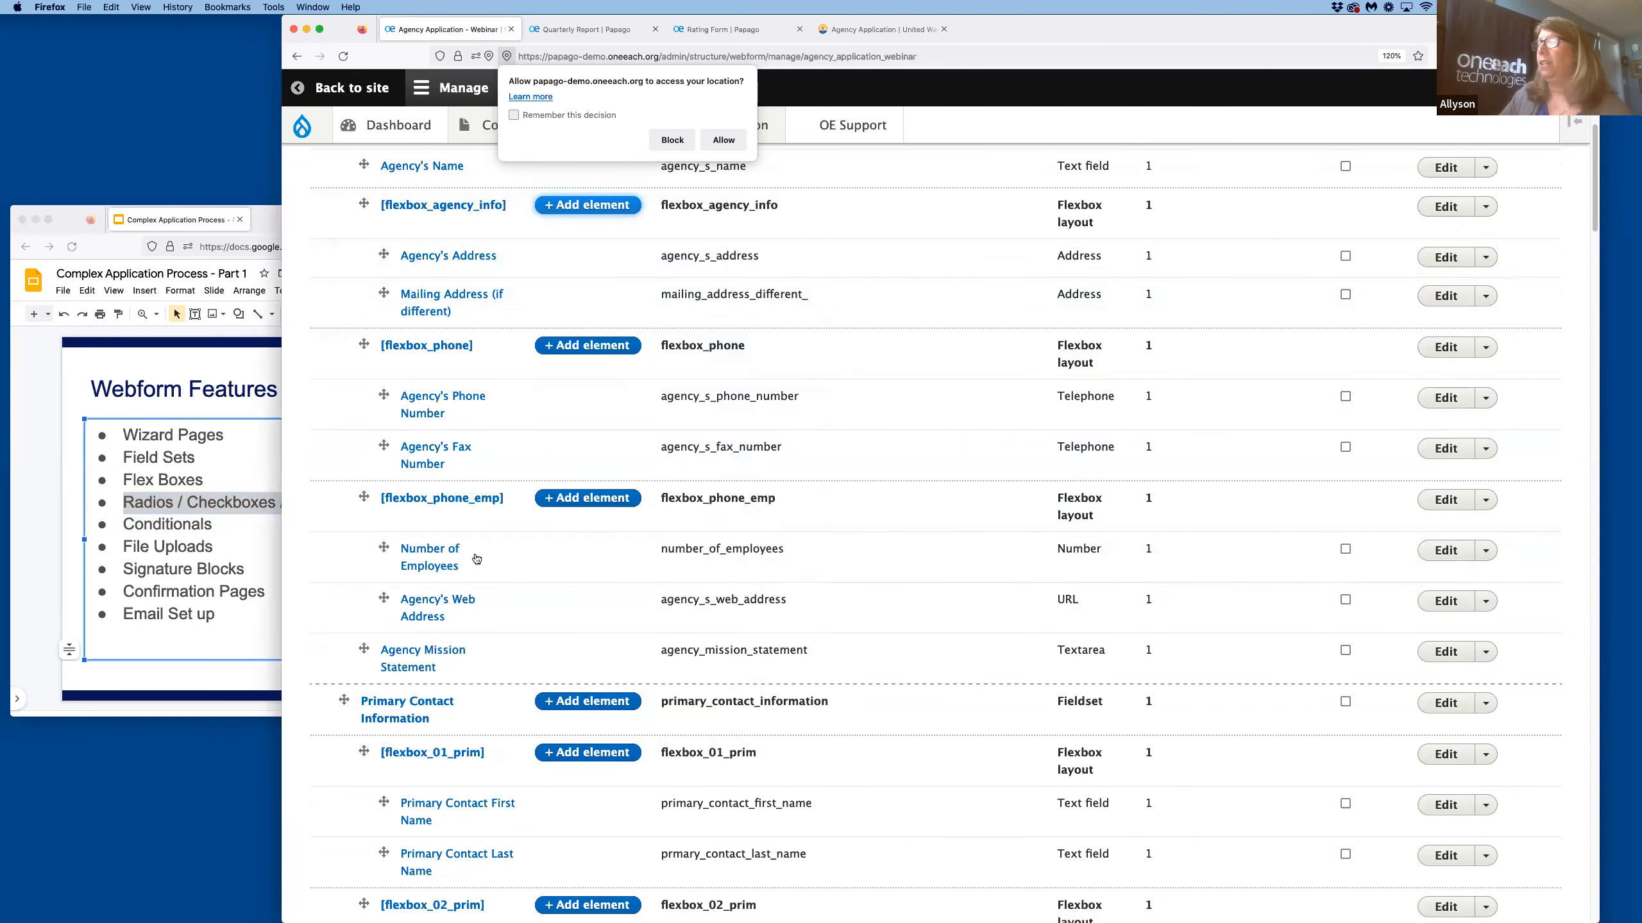
{"action": "scroll", "coordinate": [523, 541], "scroll_direction": "up", "scroll_amount": 5}
{"action": "scroll", "coordinate": [526, 545], "scroll_direction": "up", "scroll_amount": 2}
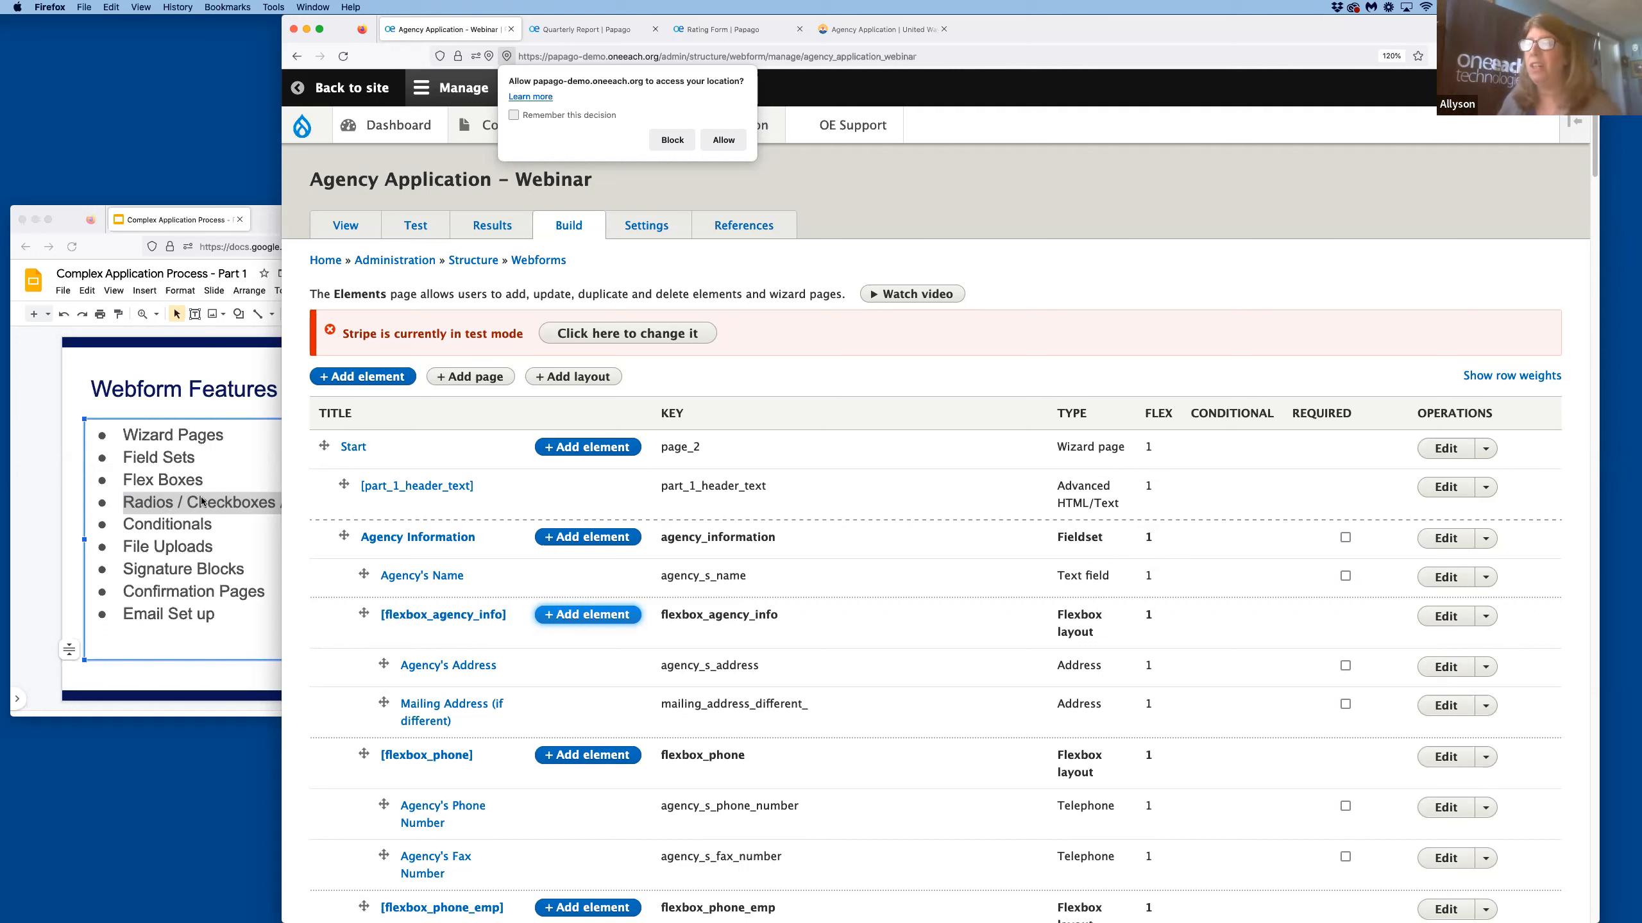
Highlight the word Checkboxes and the Conditionals bullet on the presentation's Webform Features slide.
{"action": "left_click", "coordinate": [244, 512]}
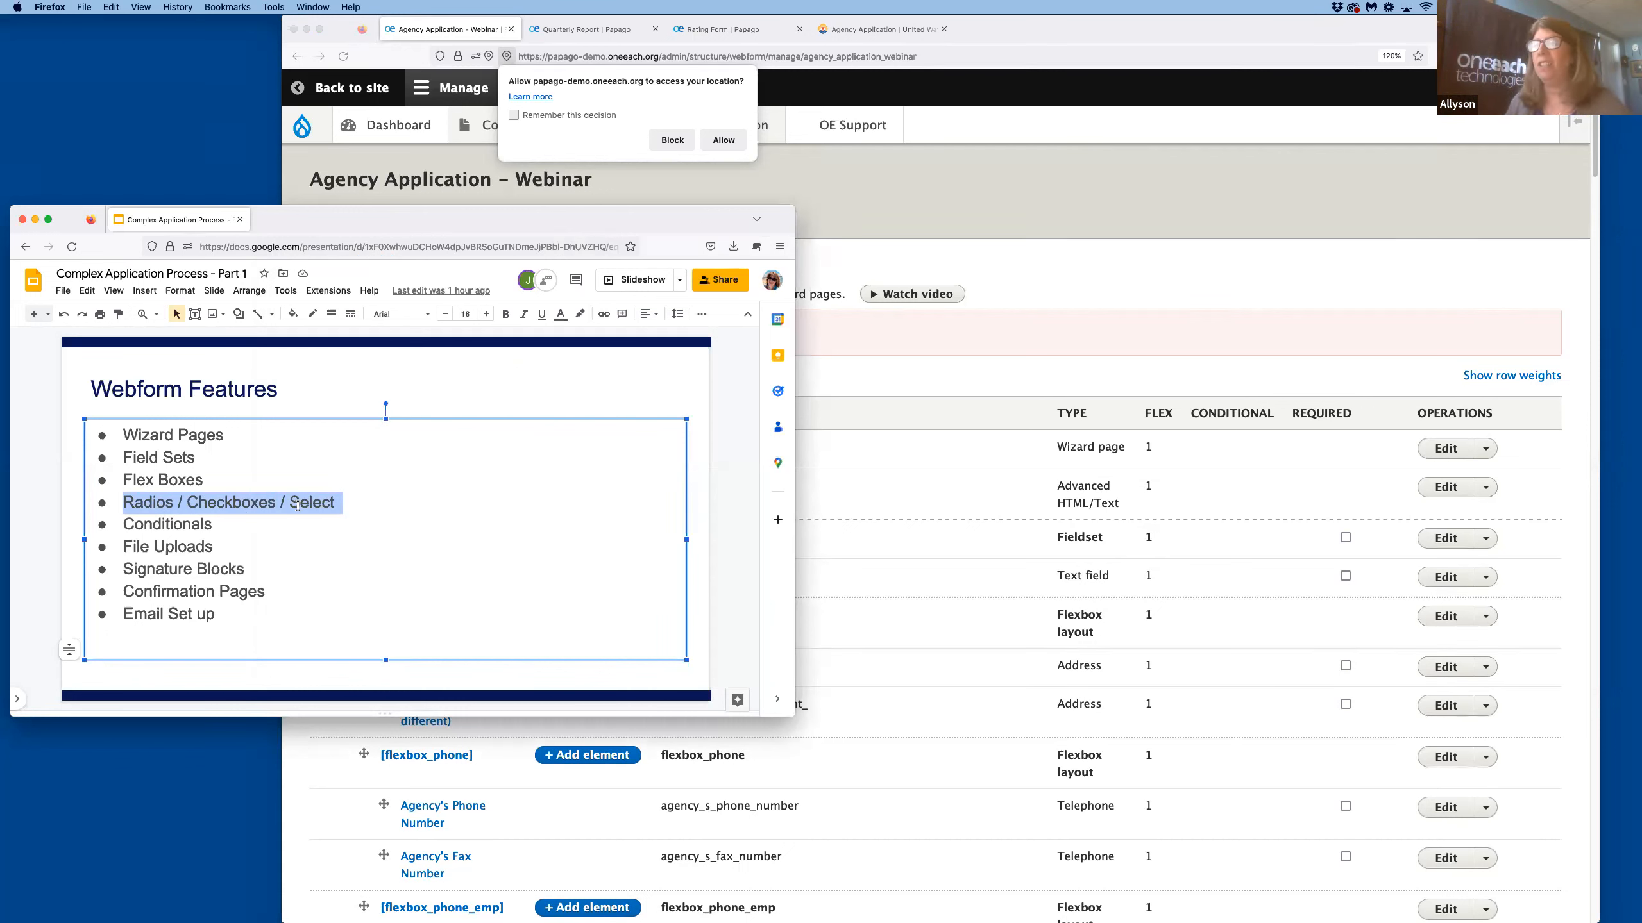
{"action": "left_click", "coordinate": [198, 504]}
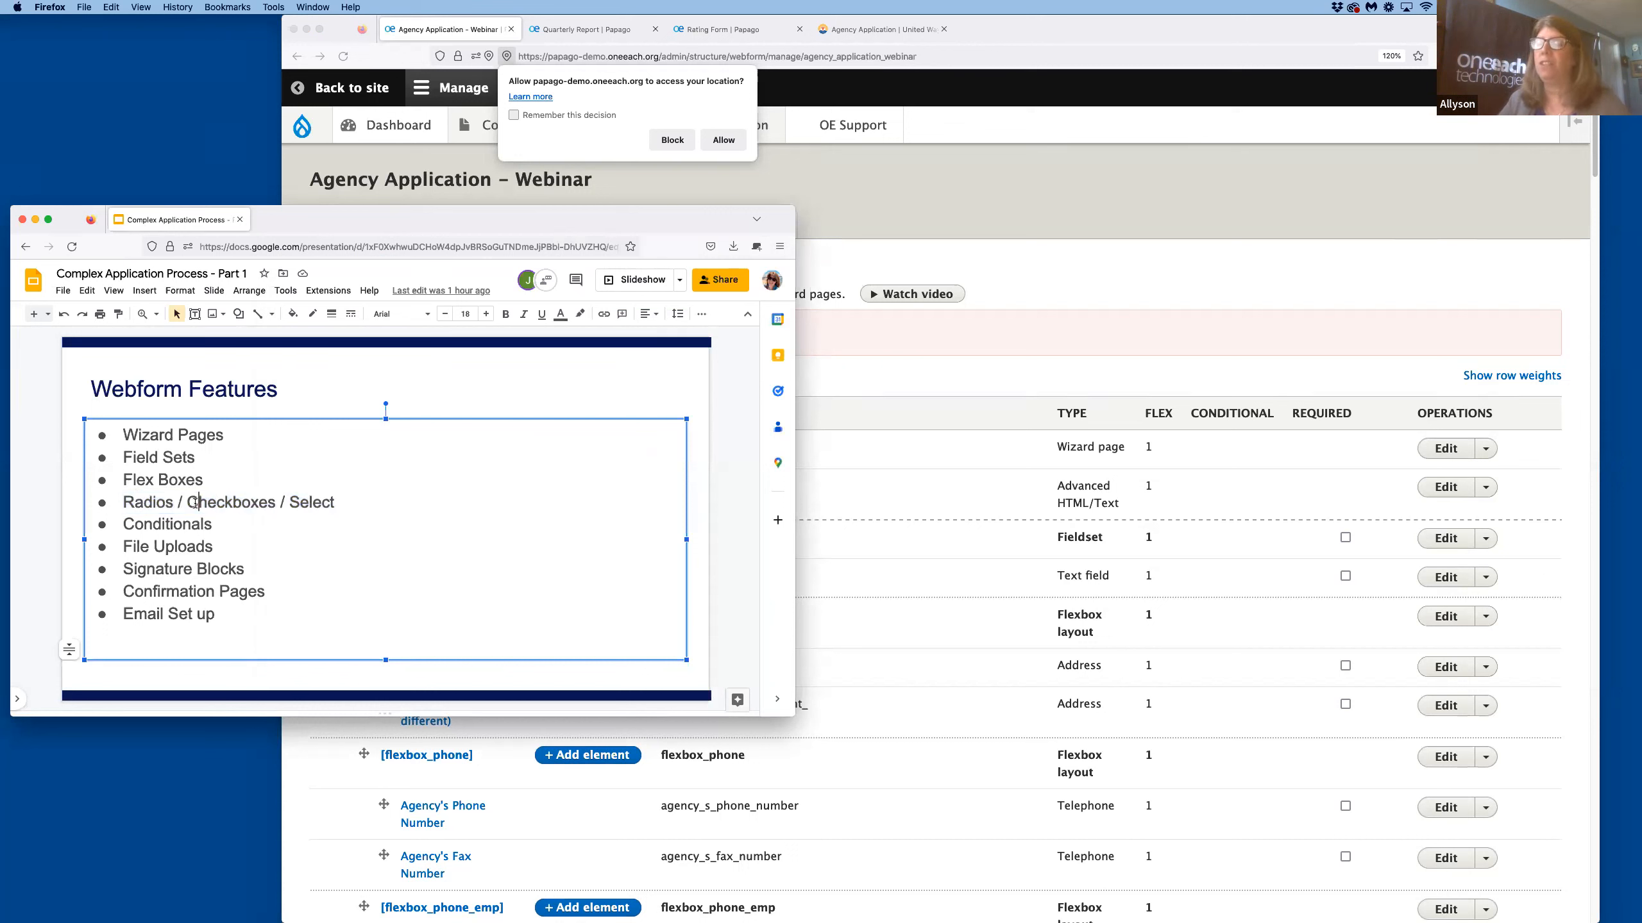
{"action": "left_click_drag", "start_coordinate": [187, 503], "coordinate": [277, 503]}
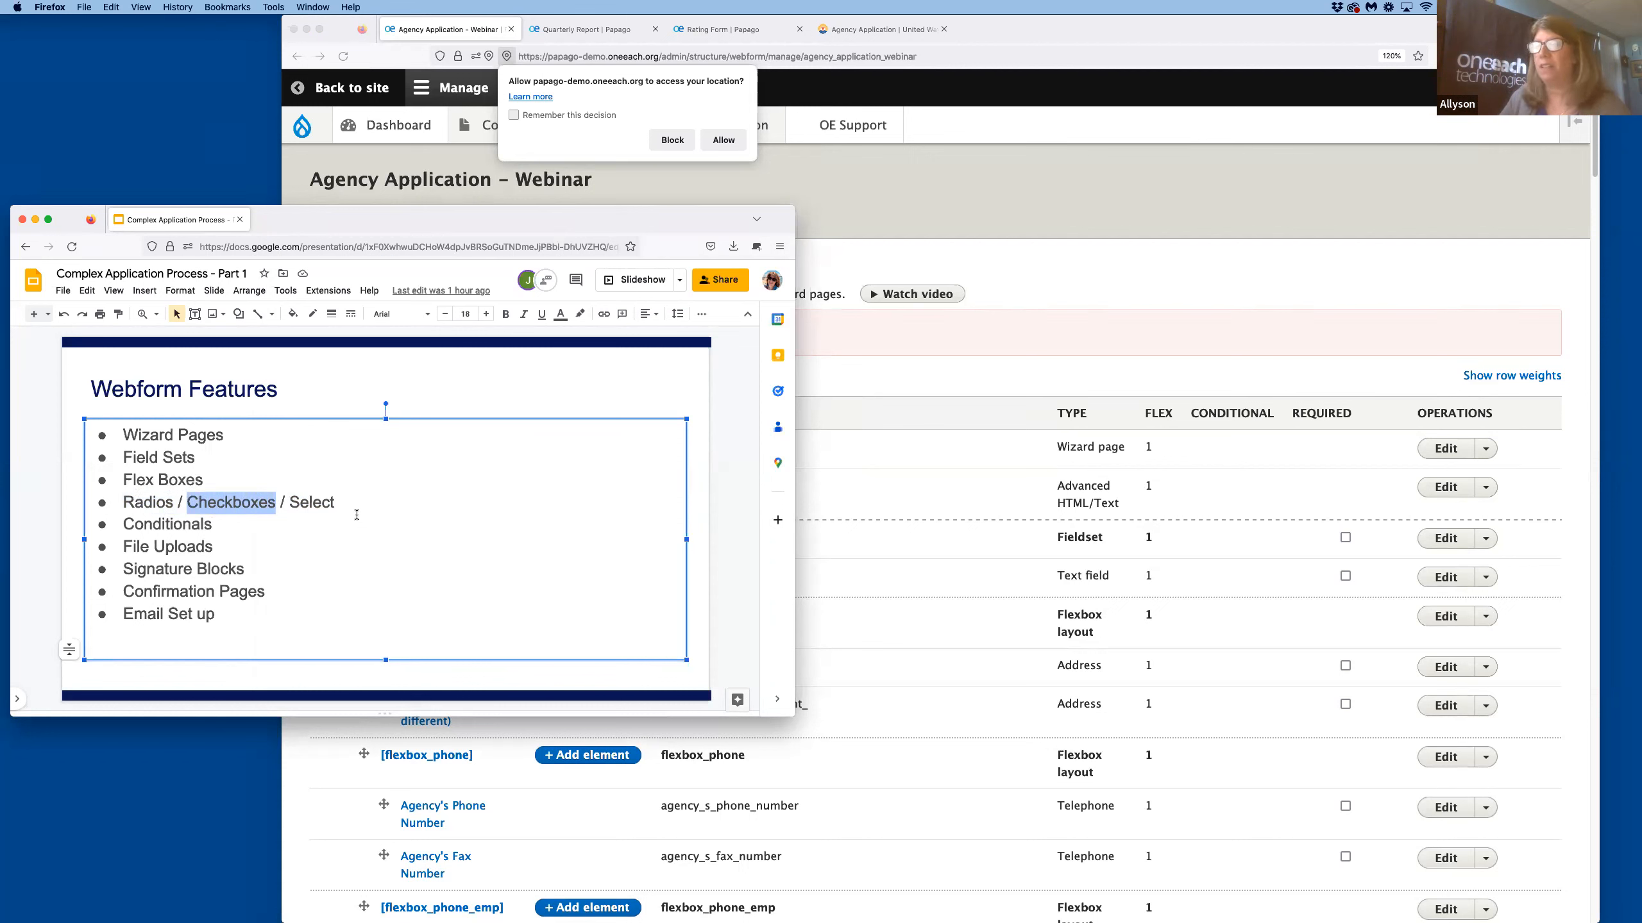
{"action": "left_click_drag", "start_coordinate": [216, 525], "coordinate": [121, 518]}
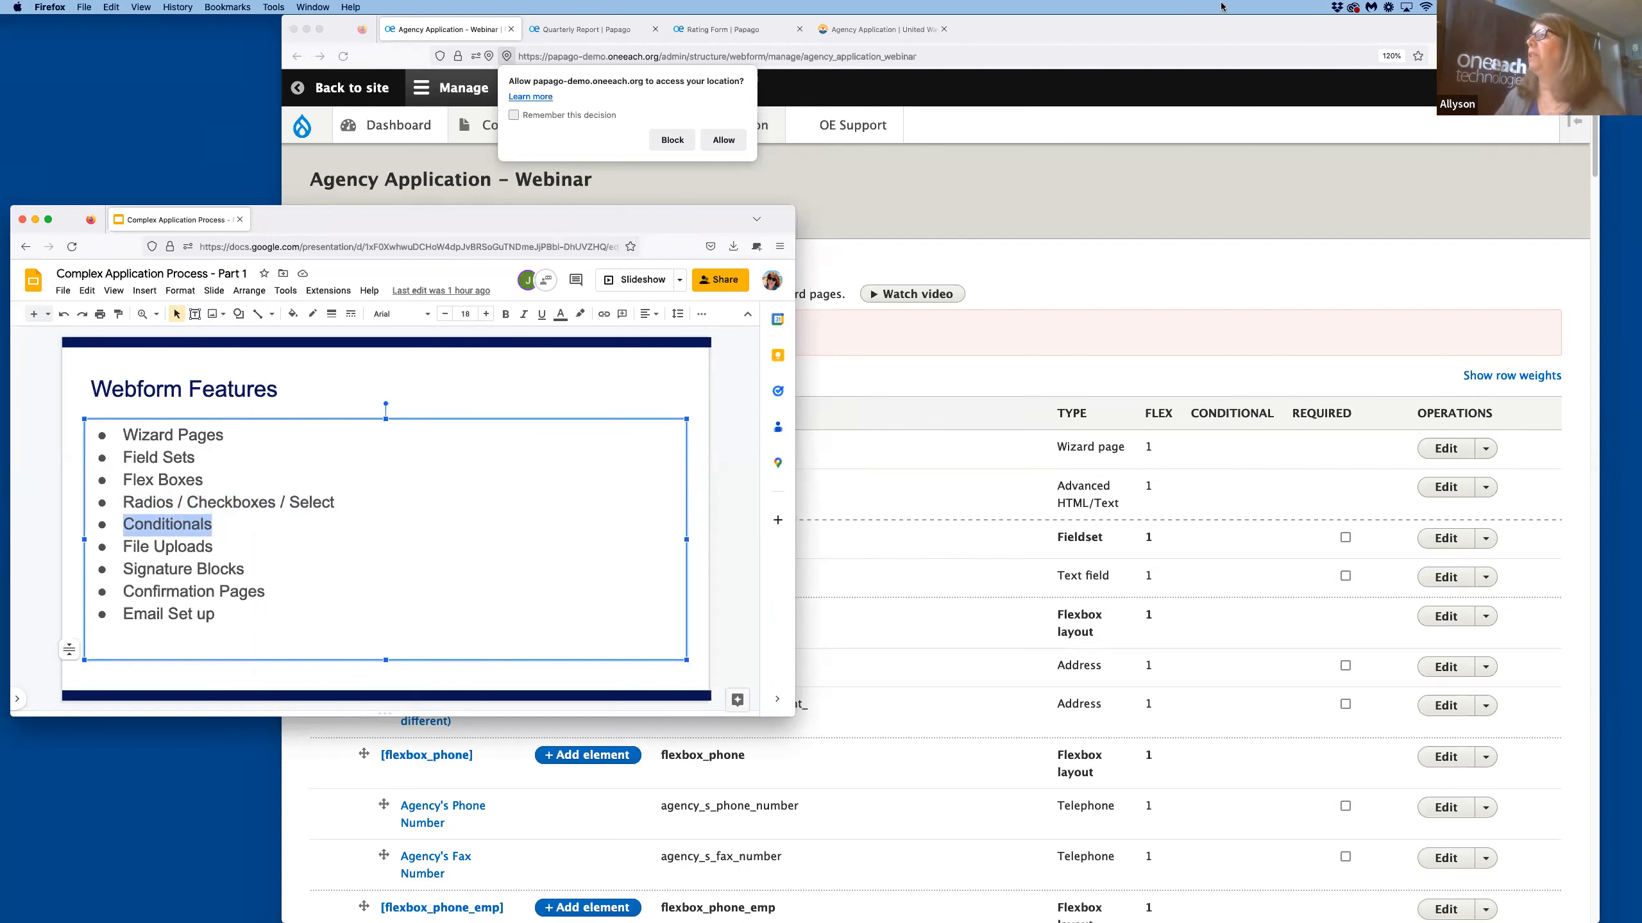
Test the United Way Agency Application's conditional prerequisite questions: charity status No and then Yes, Onslow County location Yes, Board of Directors No.
{"action": "left_click", "coordinate": [1057, 57]}
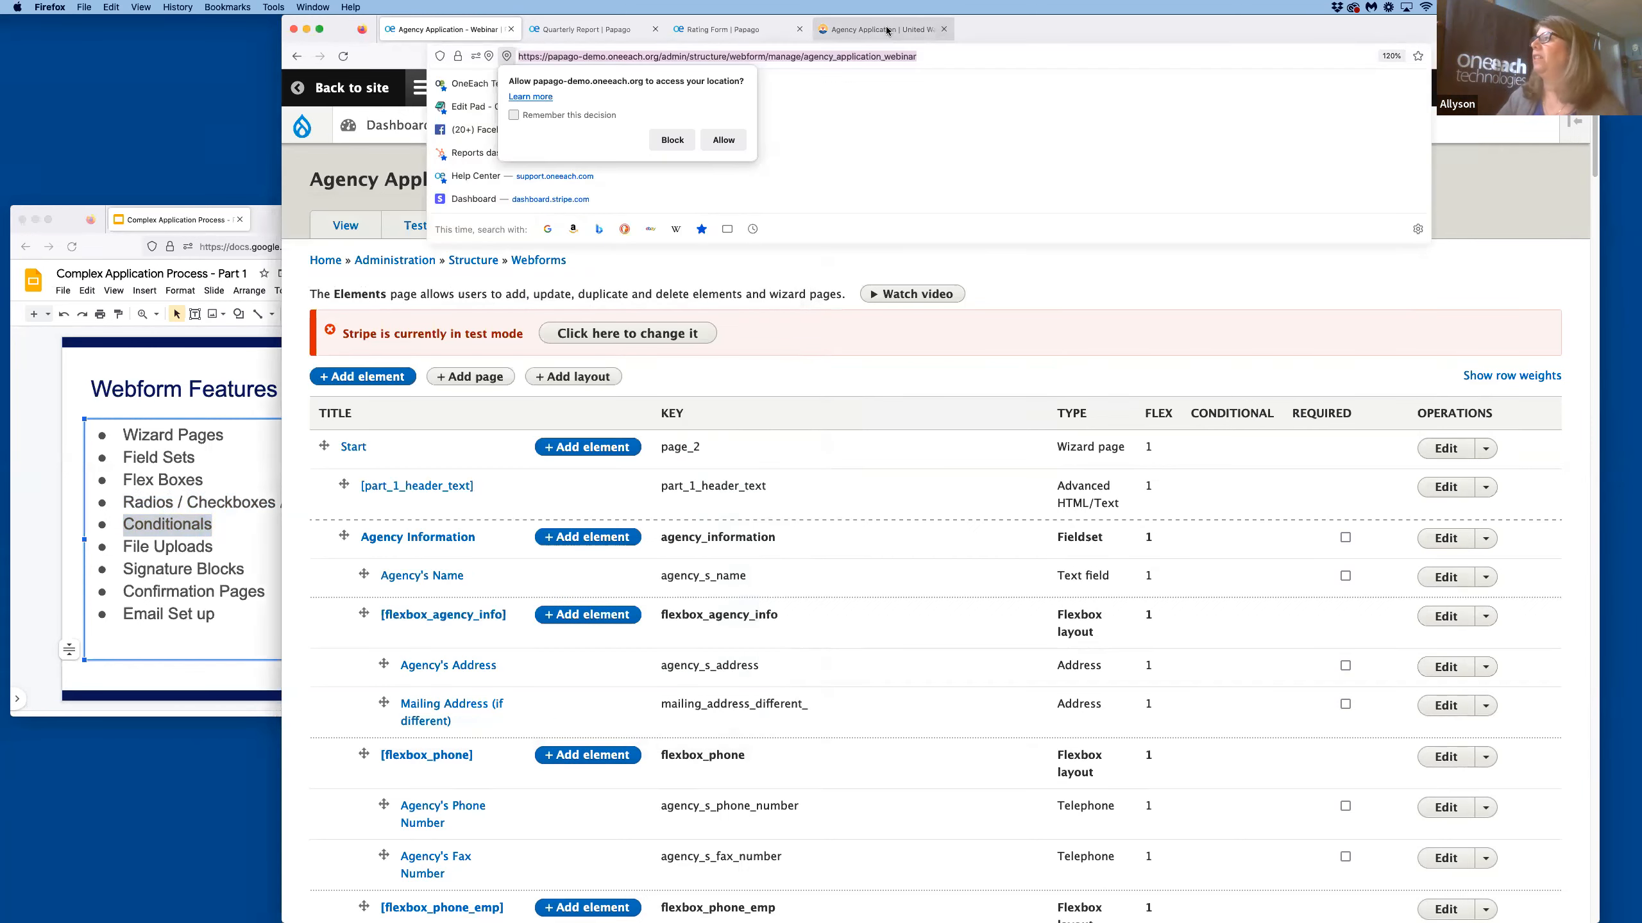
{"action": "left_click", "coordinate": [888, 30]}
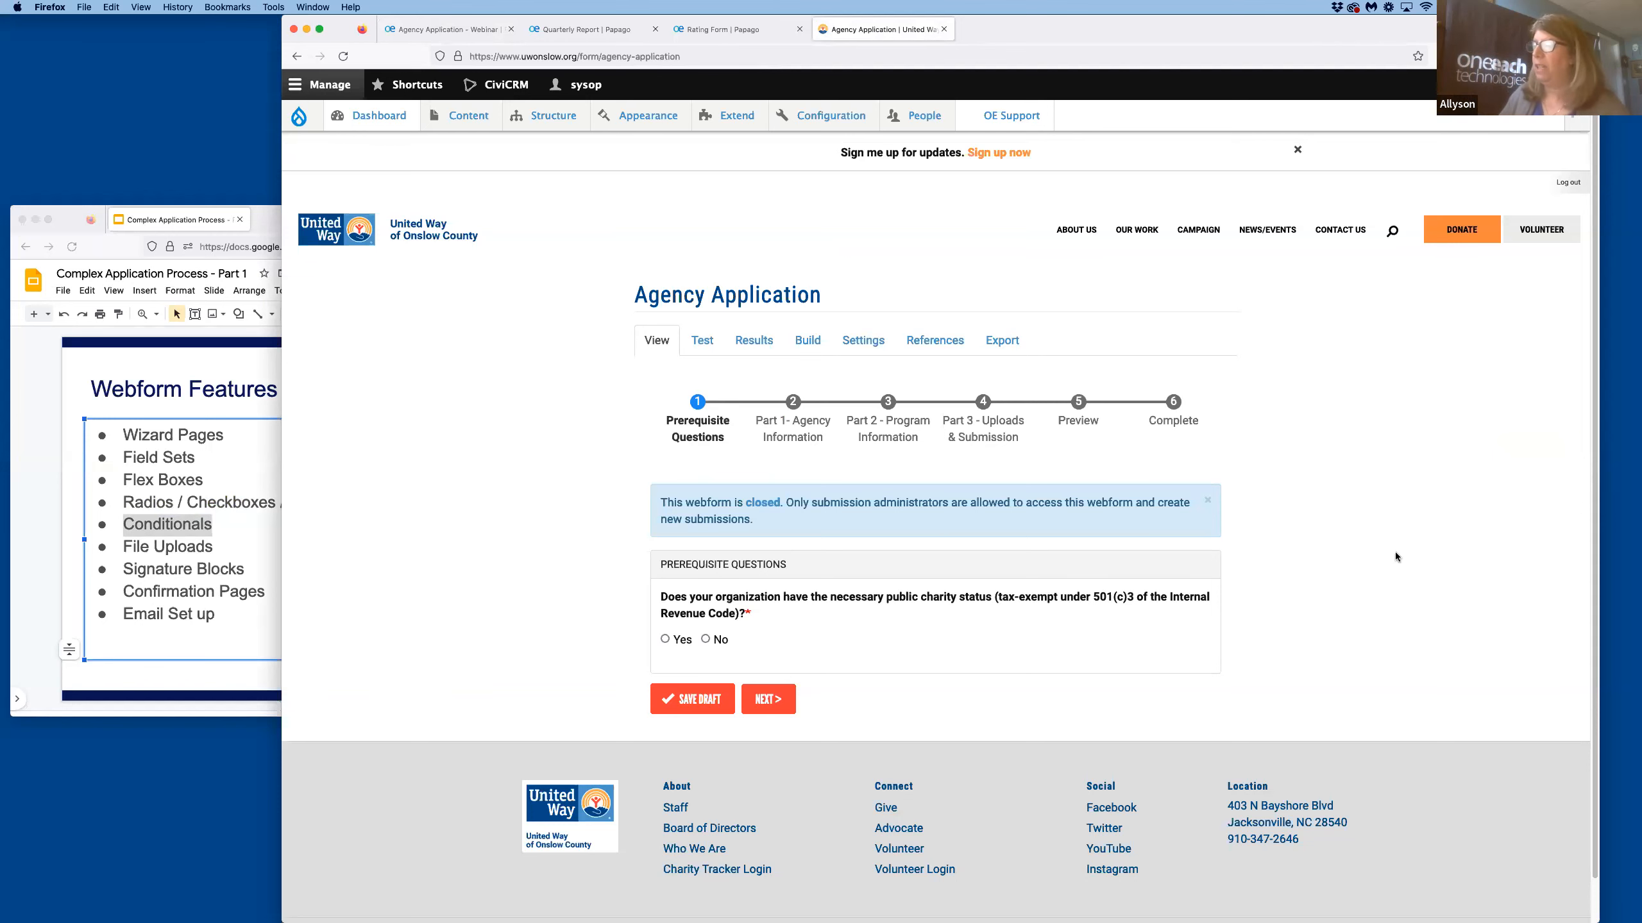
{"action": "scroll", "coordinate": [727, 542], "scroll_direction": "down", "scroll_amount": 2}
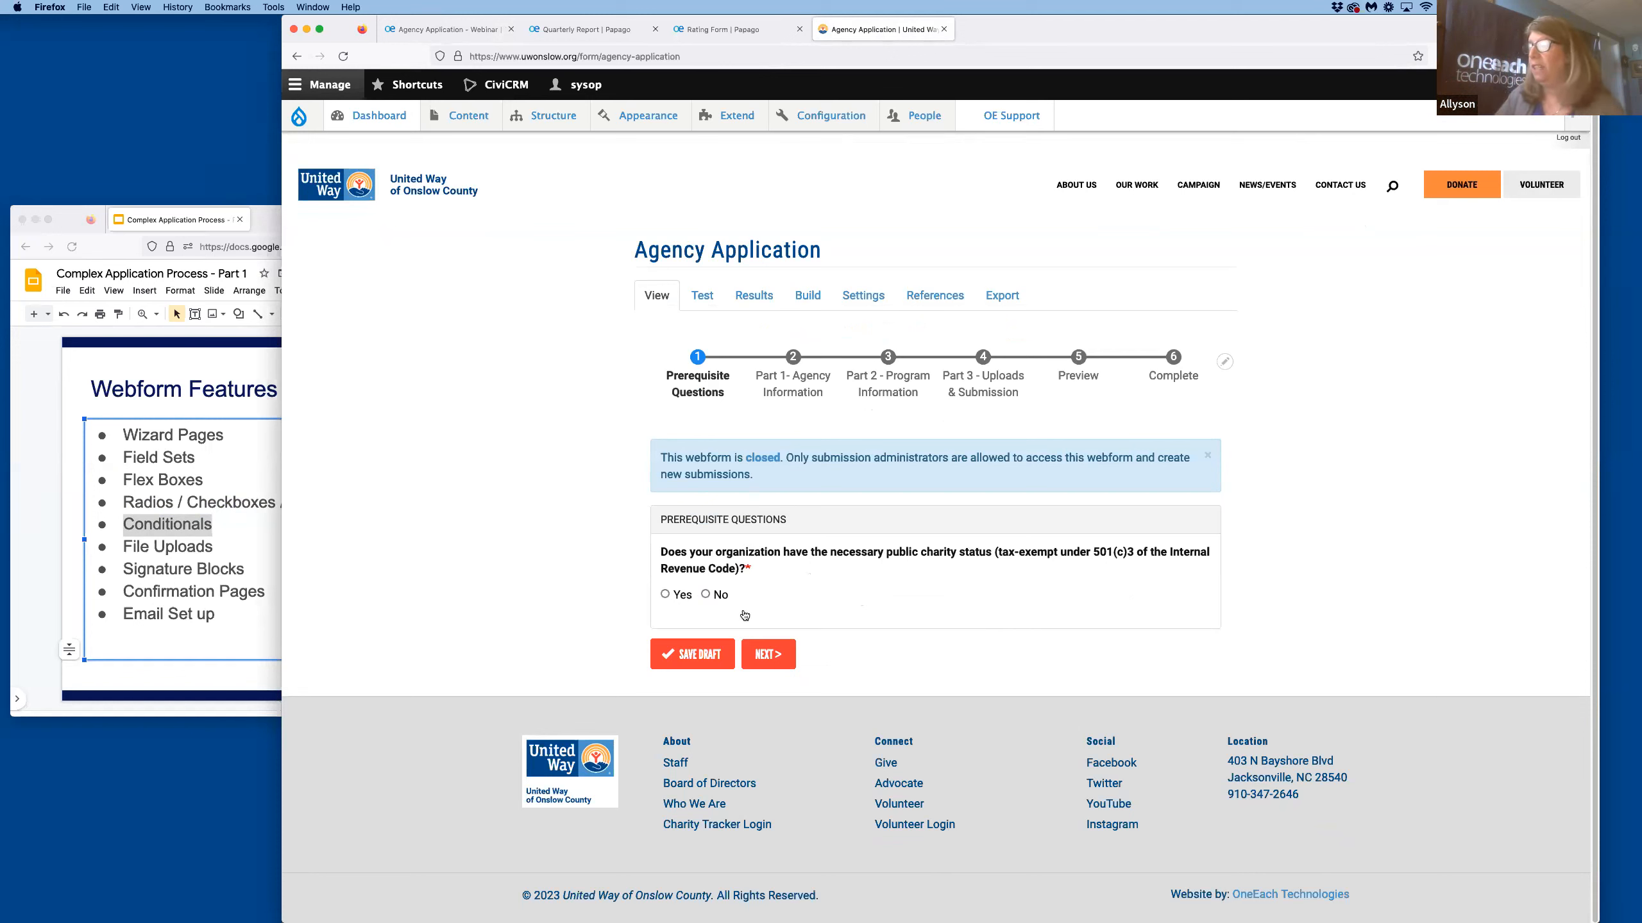
{"action": "left_click", "coordinate": [706, 595]}
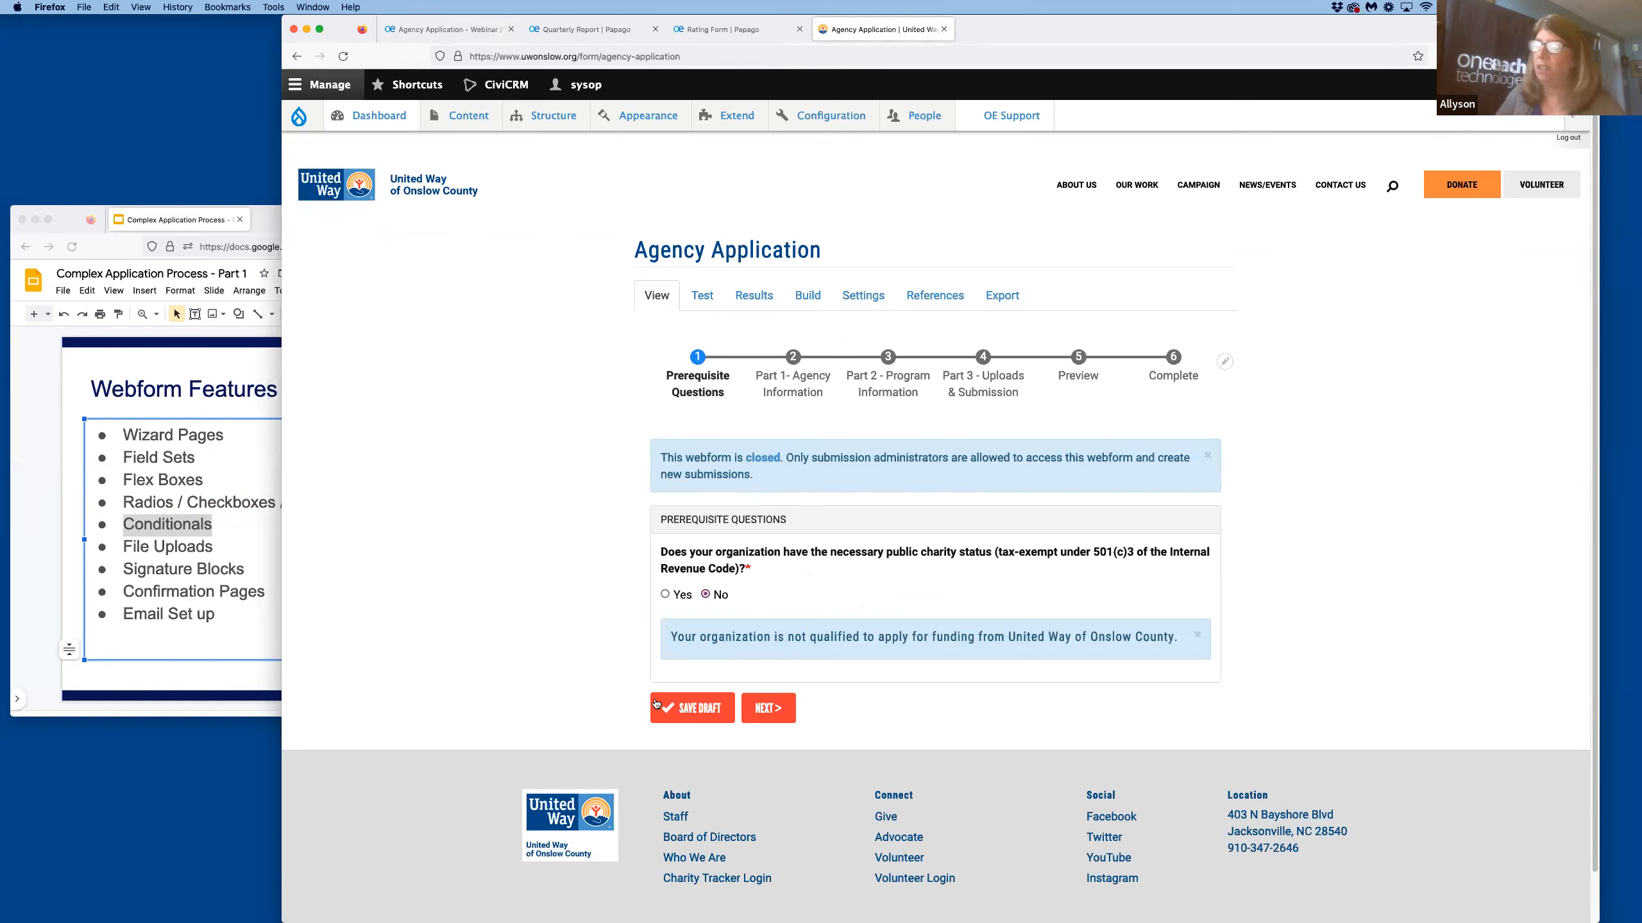
{"action": "left_click", "coordinate": [666, 595]}
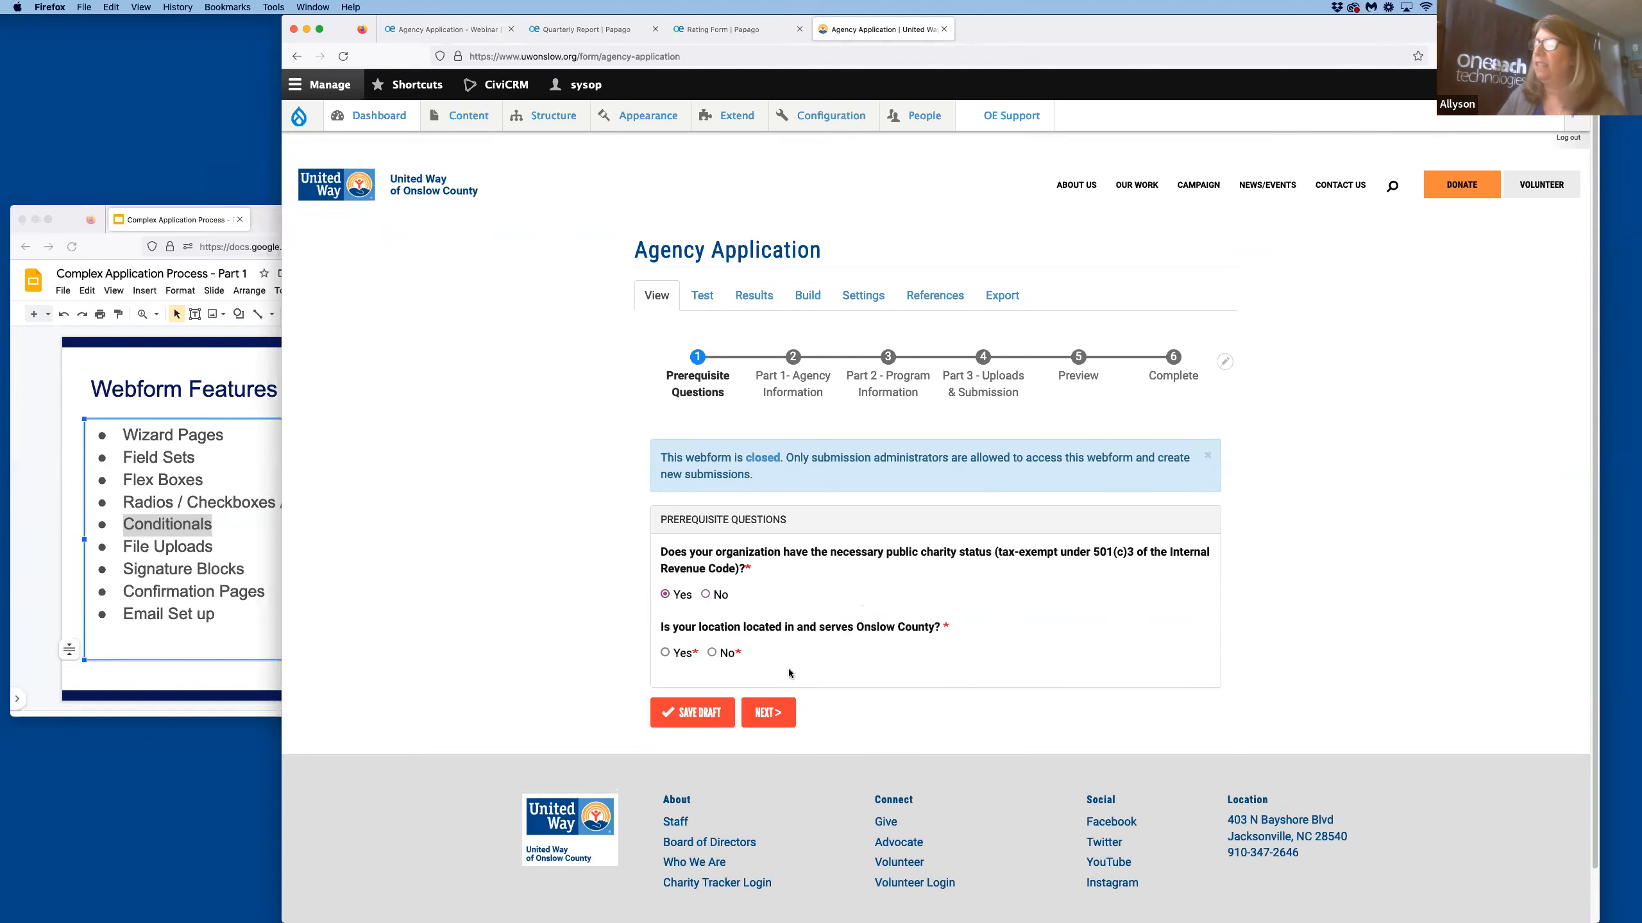
{"action": "left_click", "coordinate": [666, 653]}
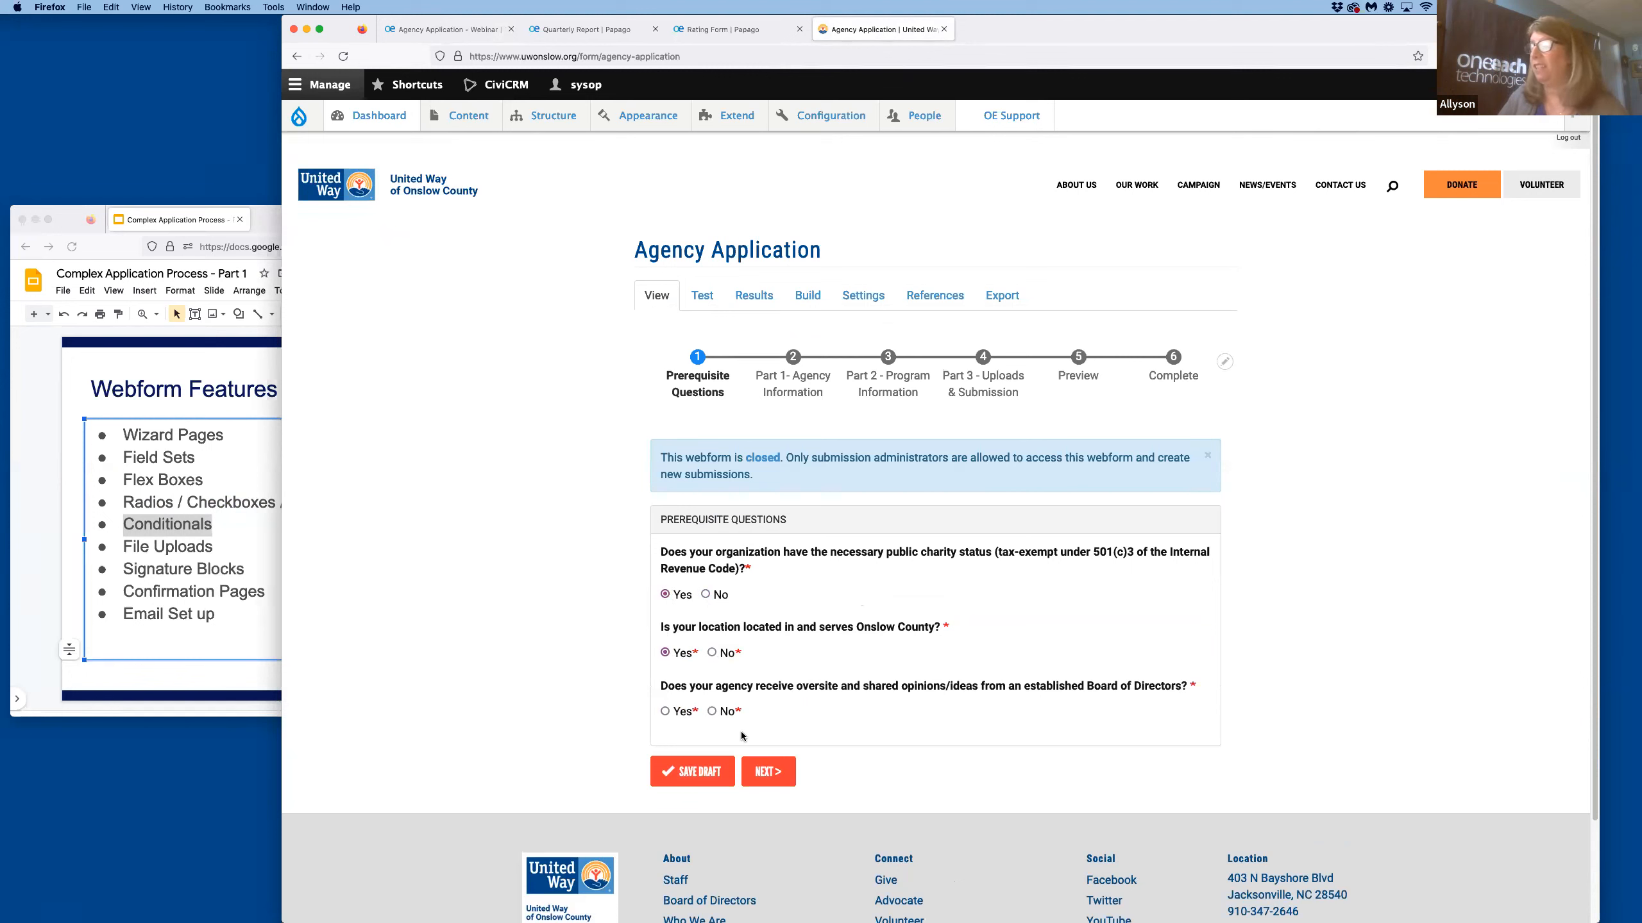
{"action": "left_click", "coordinate": [712, 711]}
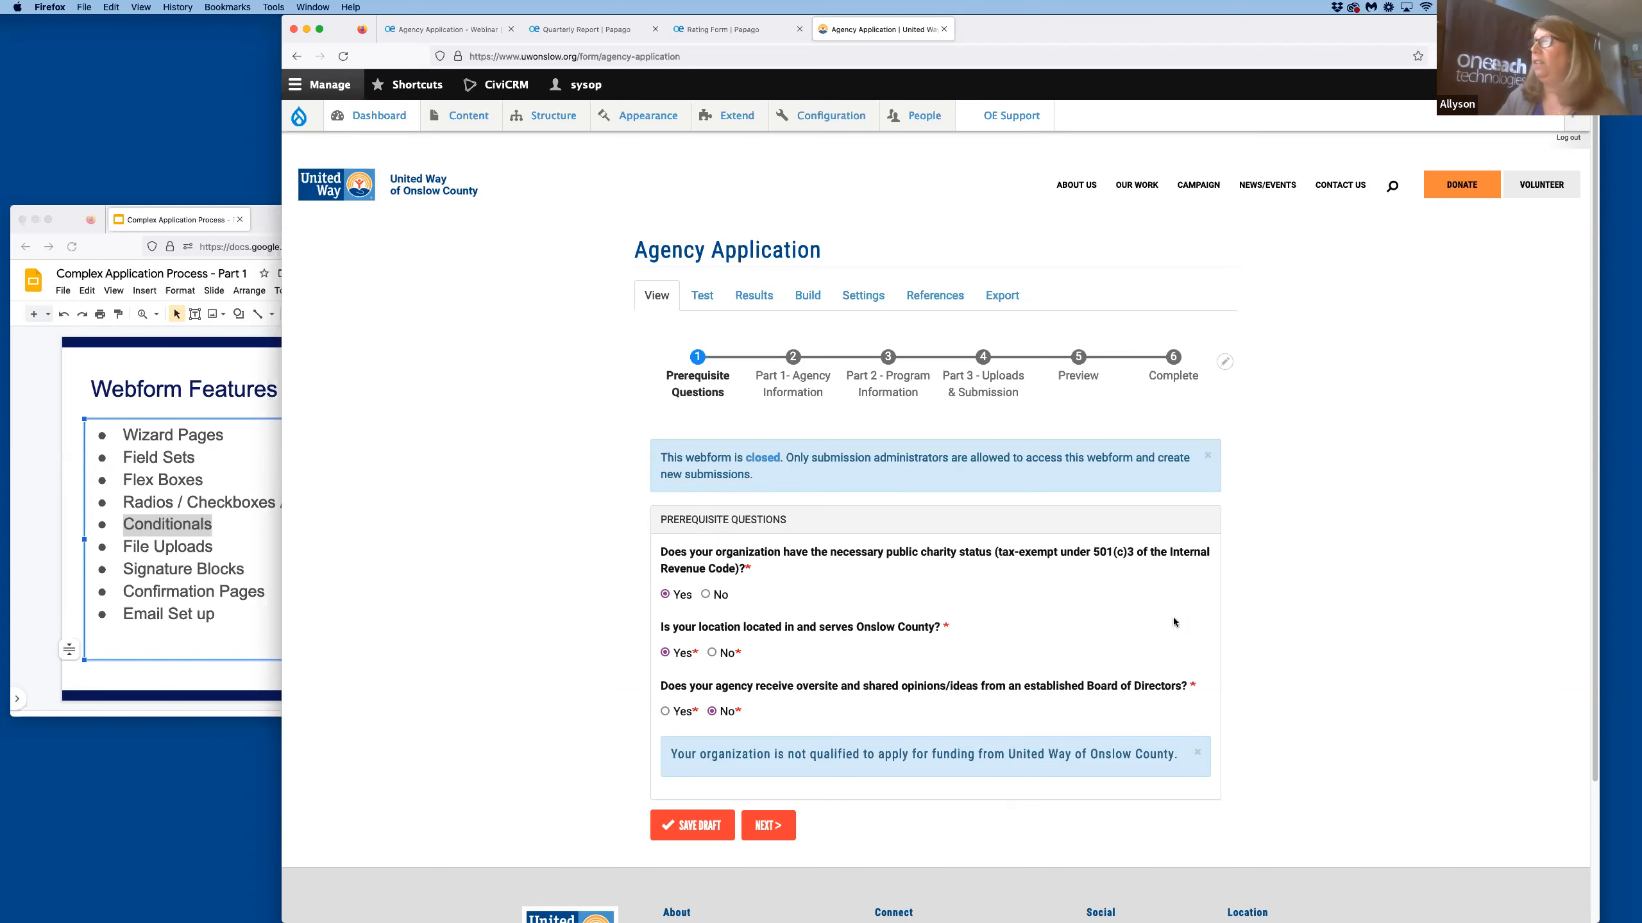
Return to the Agency Application - Webinar build list and open the conditional logic of the Program Information 2 fieldset.
{"action": "left_click", "coordinate": [448, 29]}
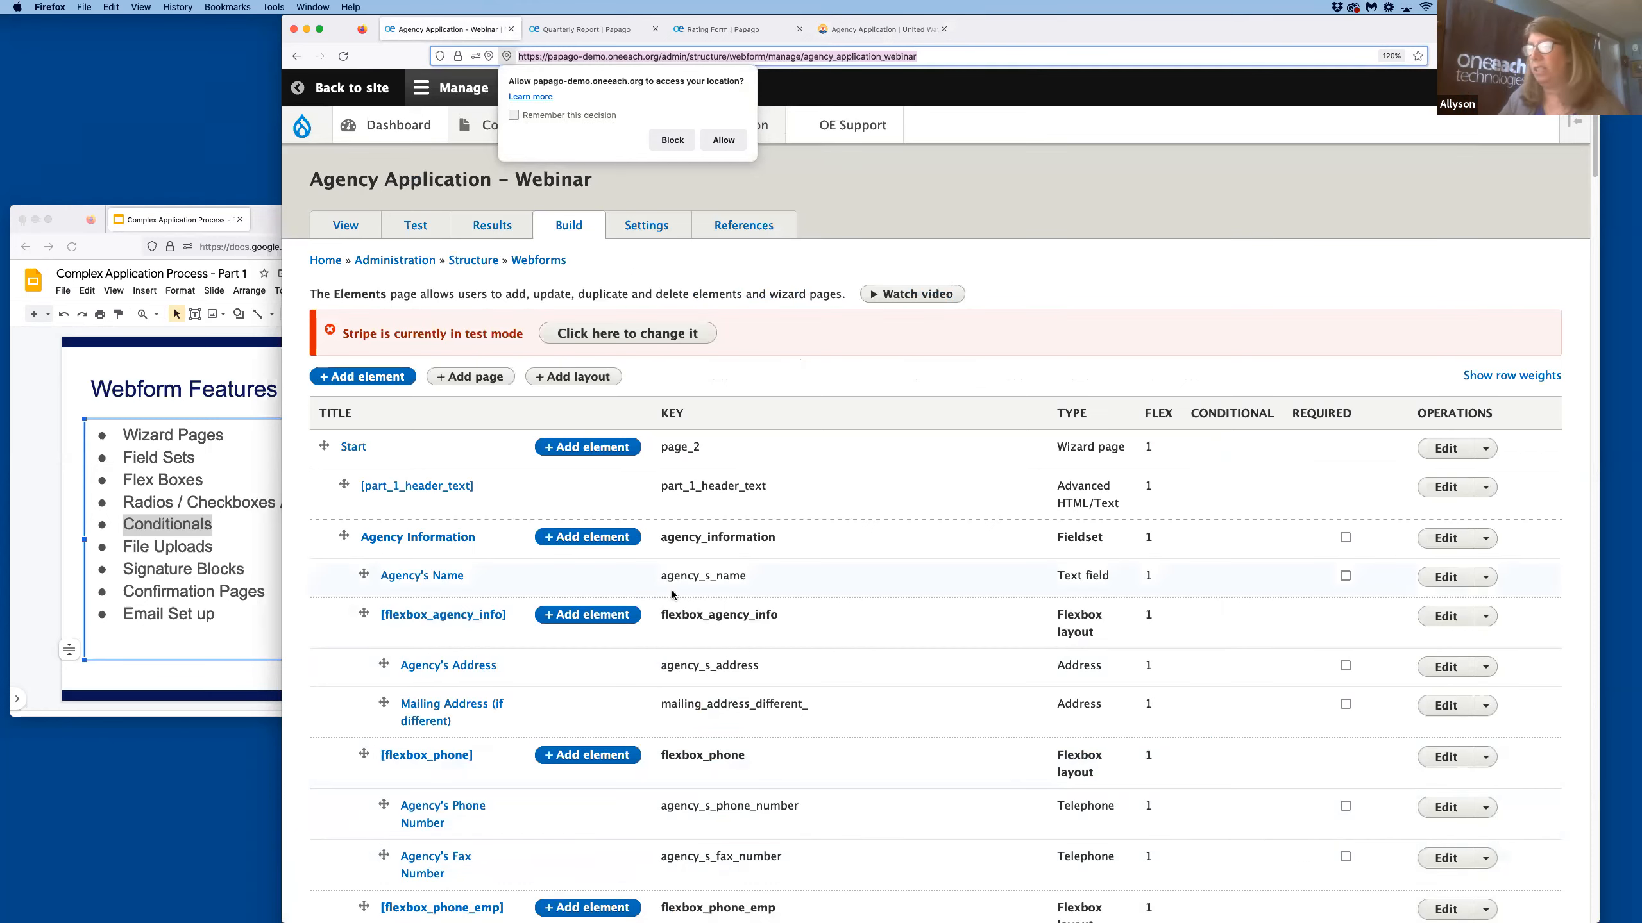
{"action": "scroll", "coordinate": [674, 593], "scroll_direction": "down", "scroll_amount": 6}
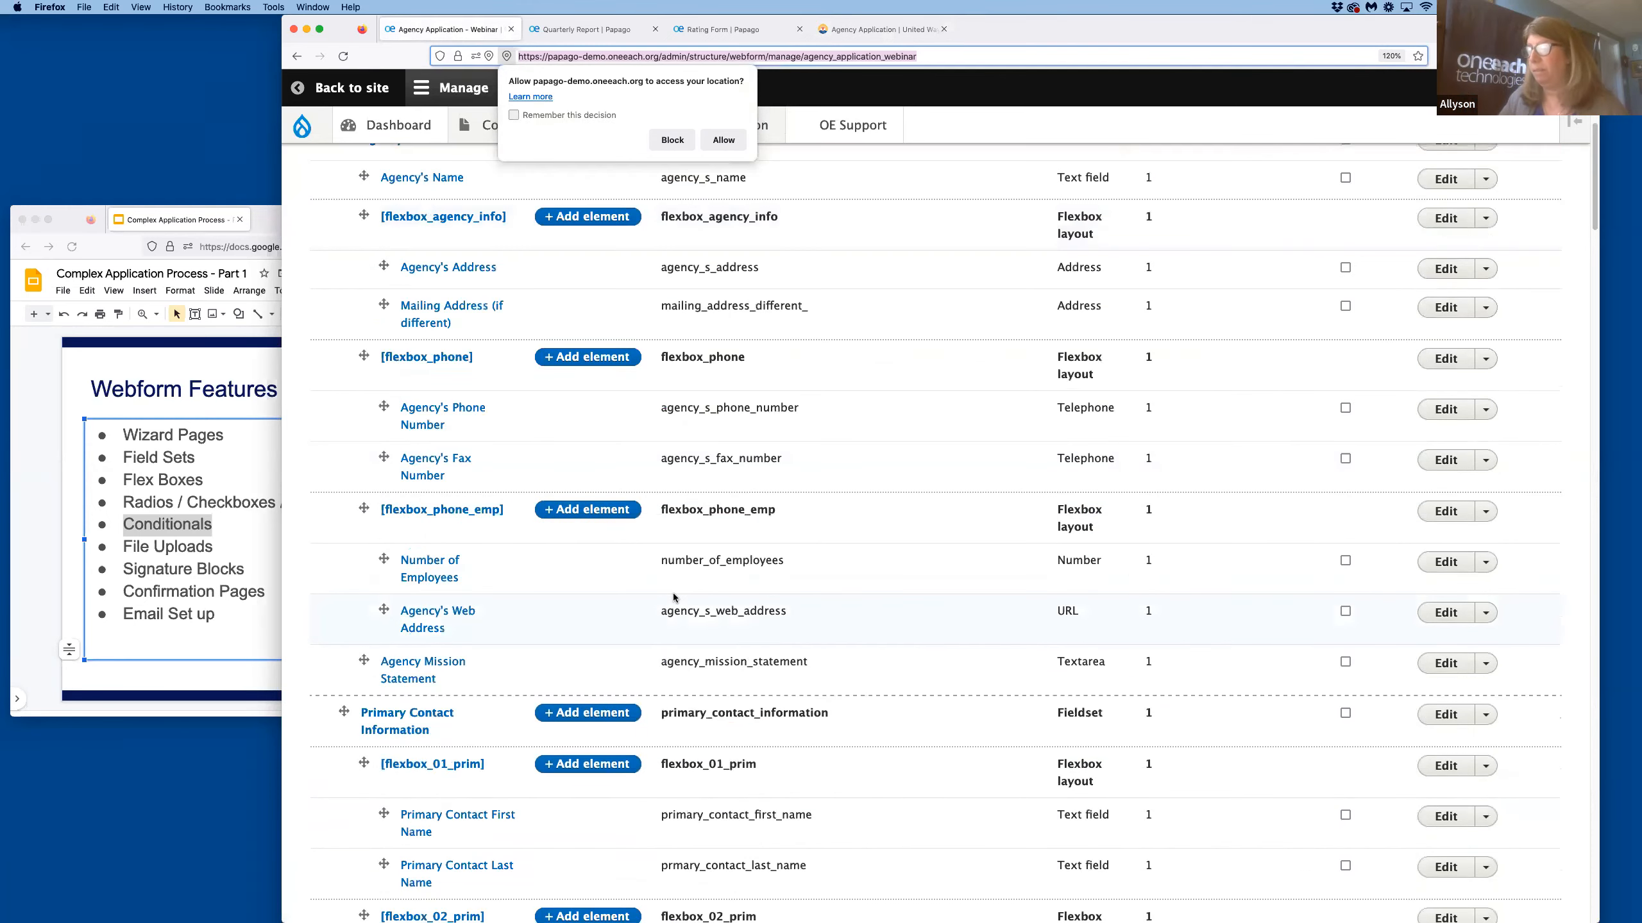
{"action": "scroll", "coordinate": [673, 597], "scroll_direction": "down", "scroll_amount": 2}
{"action": "scroll", "coordinate": [673, 597], "scroll_direction": "down", "scroll_amount": 16}
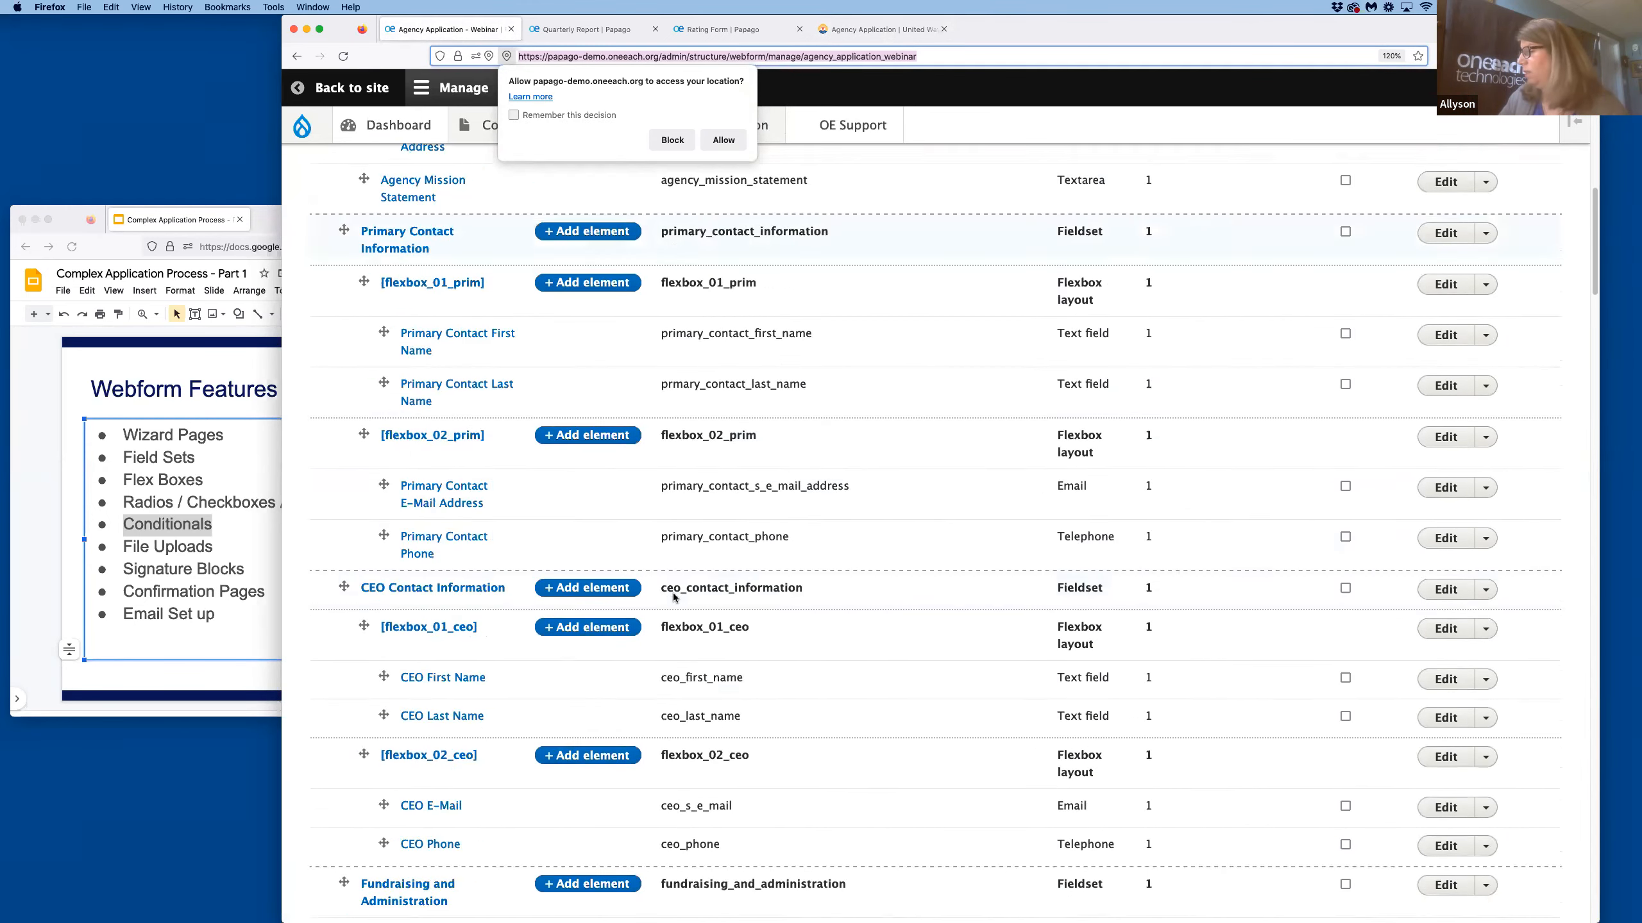
{"action": "scroll", "coordinate": [674, 597], "scroll_direction": "down", "scroll_amount": 17}
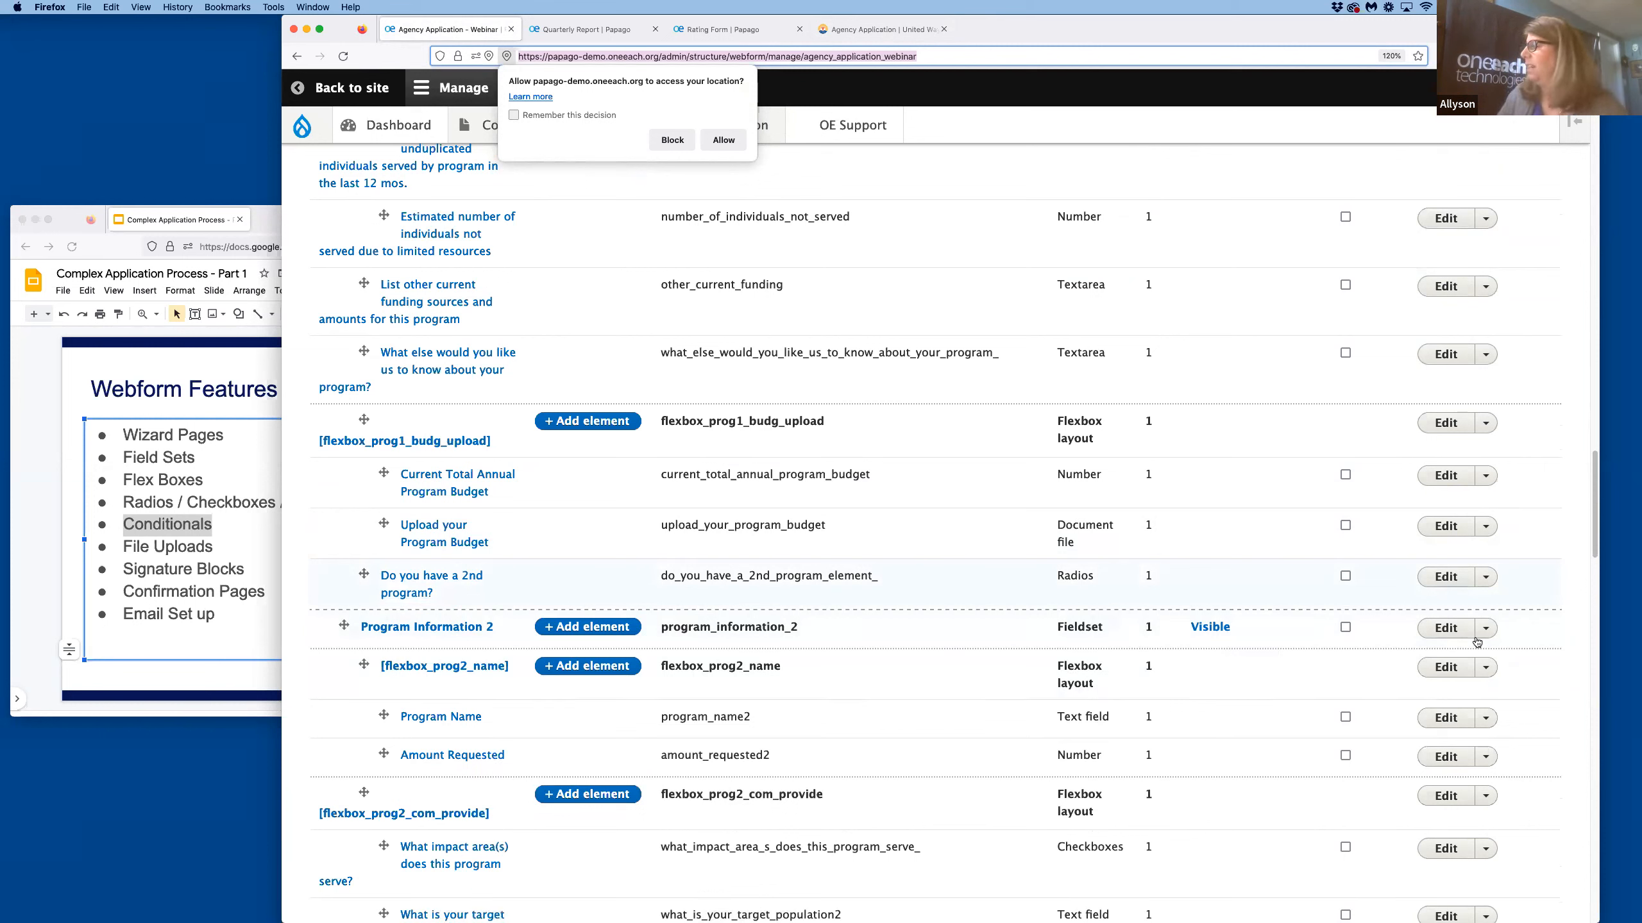
{"action": "left_click", "coordinate": [1440, 630]}
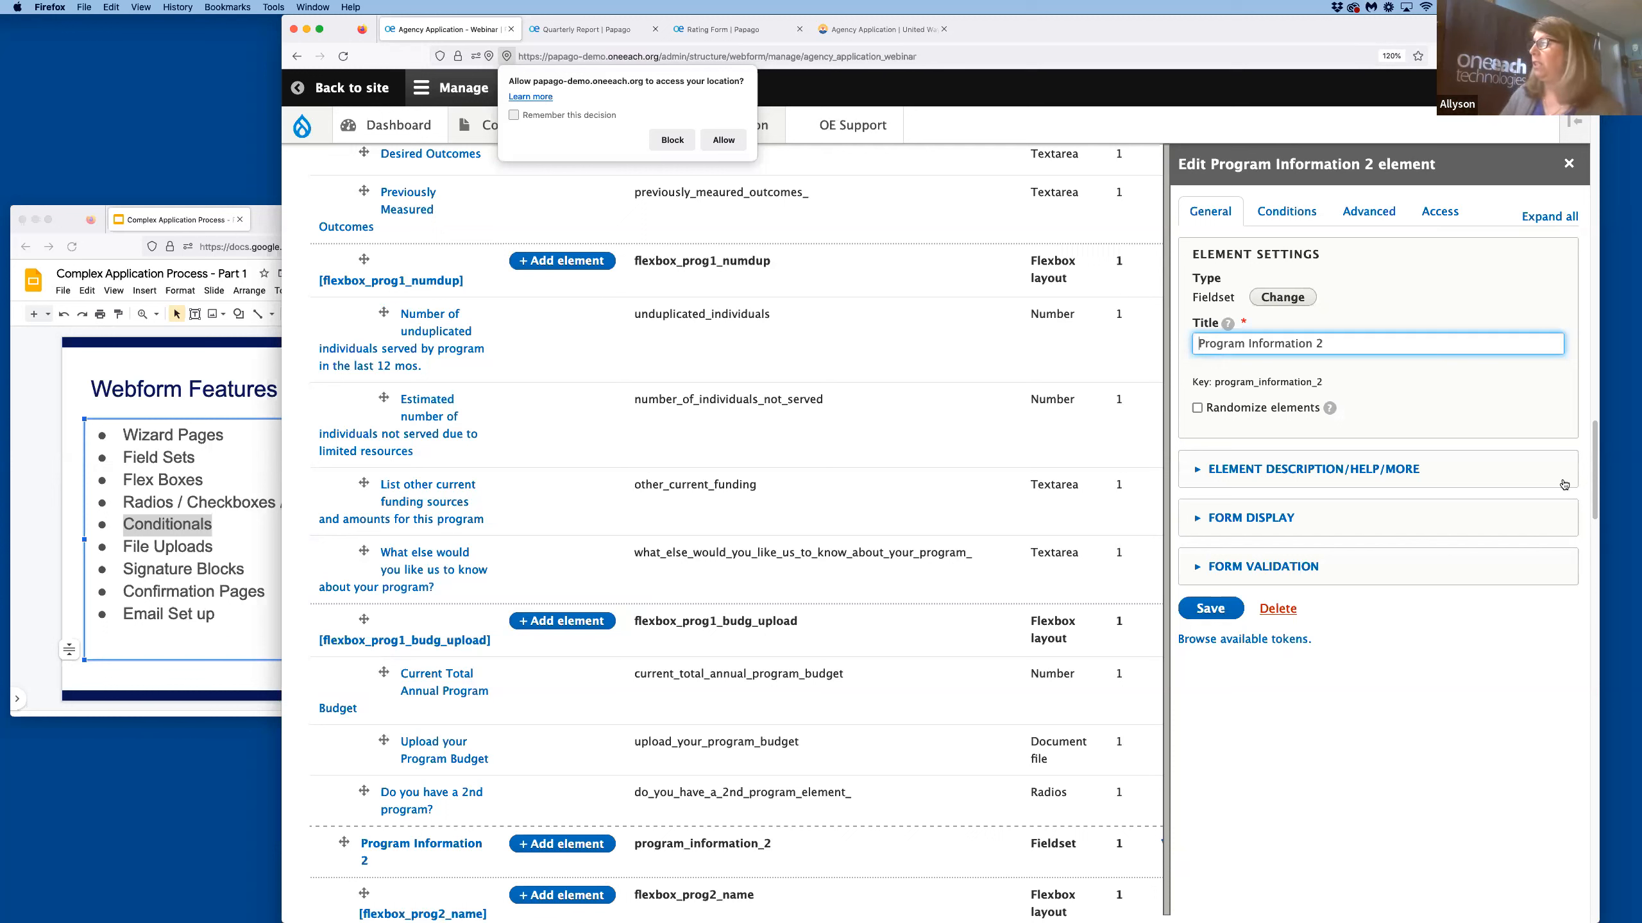
{"action": "left_click", "coordinate": [1288, 215]}
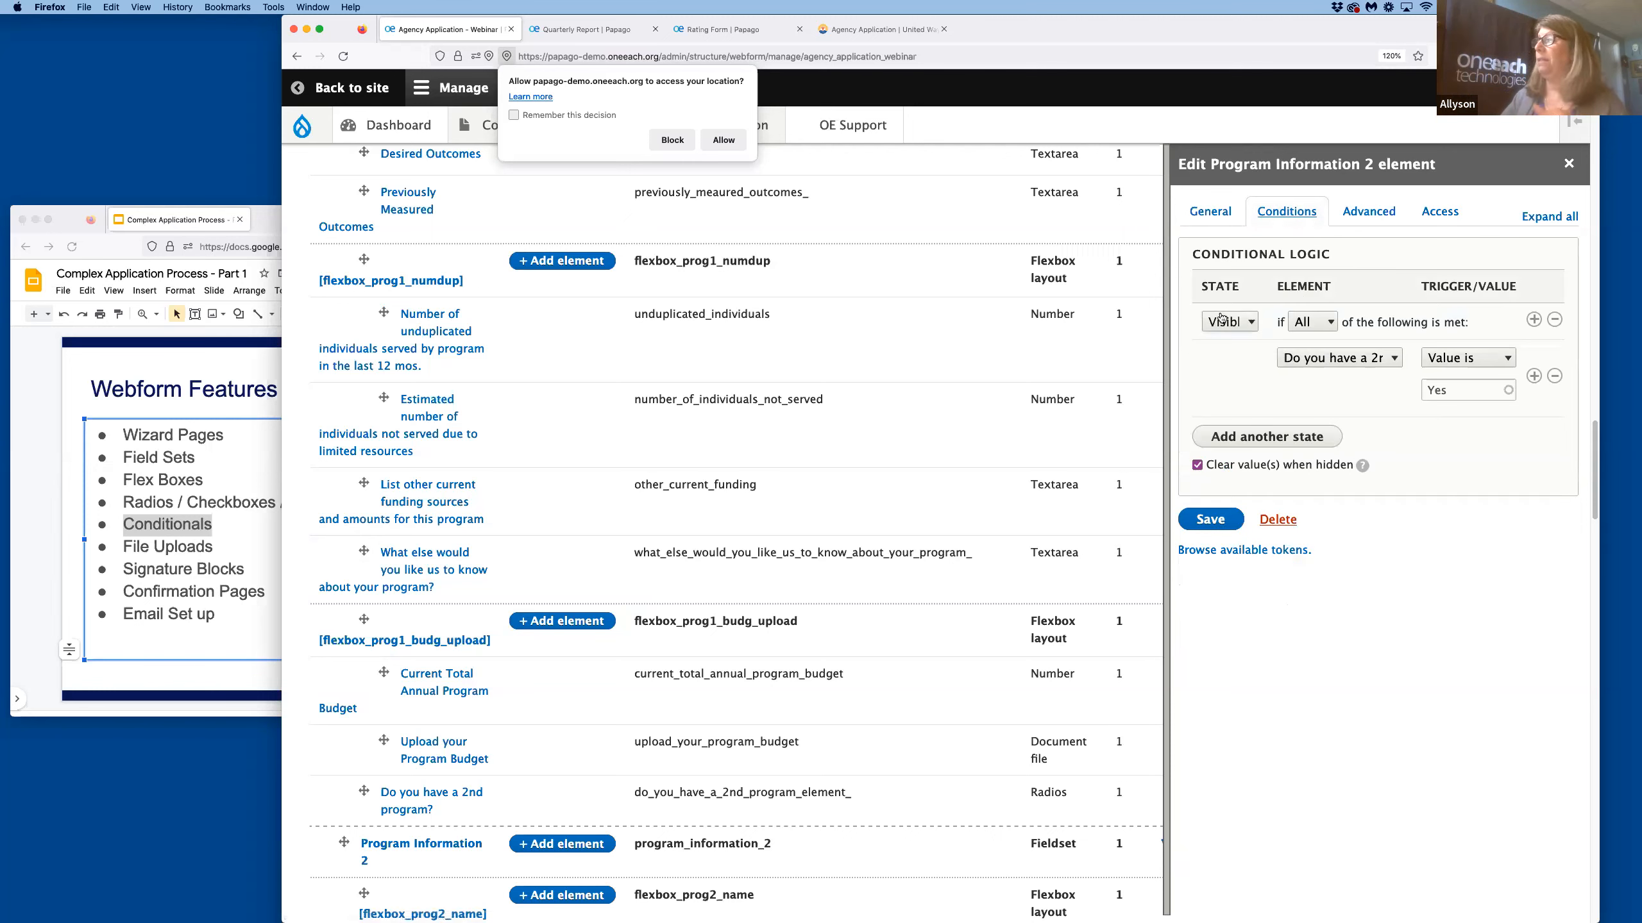
Review the trigger element and state options of the Program Information 2 condition, keeping the state Visible, and close the element settings without saving.
{"action": "left_click", "coordinate": [1342, 360]}
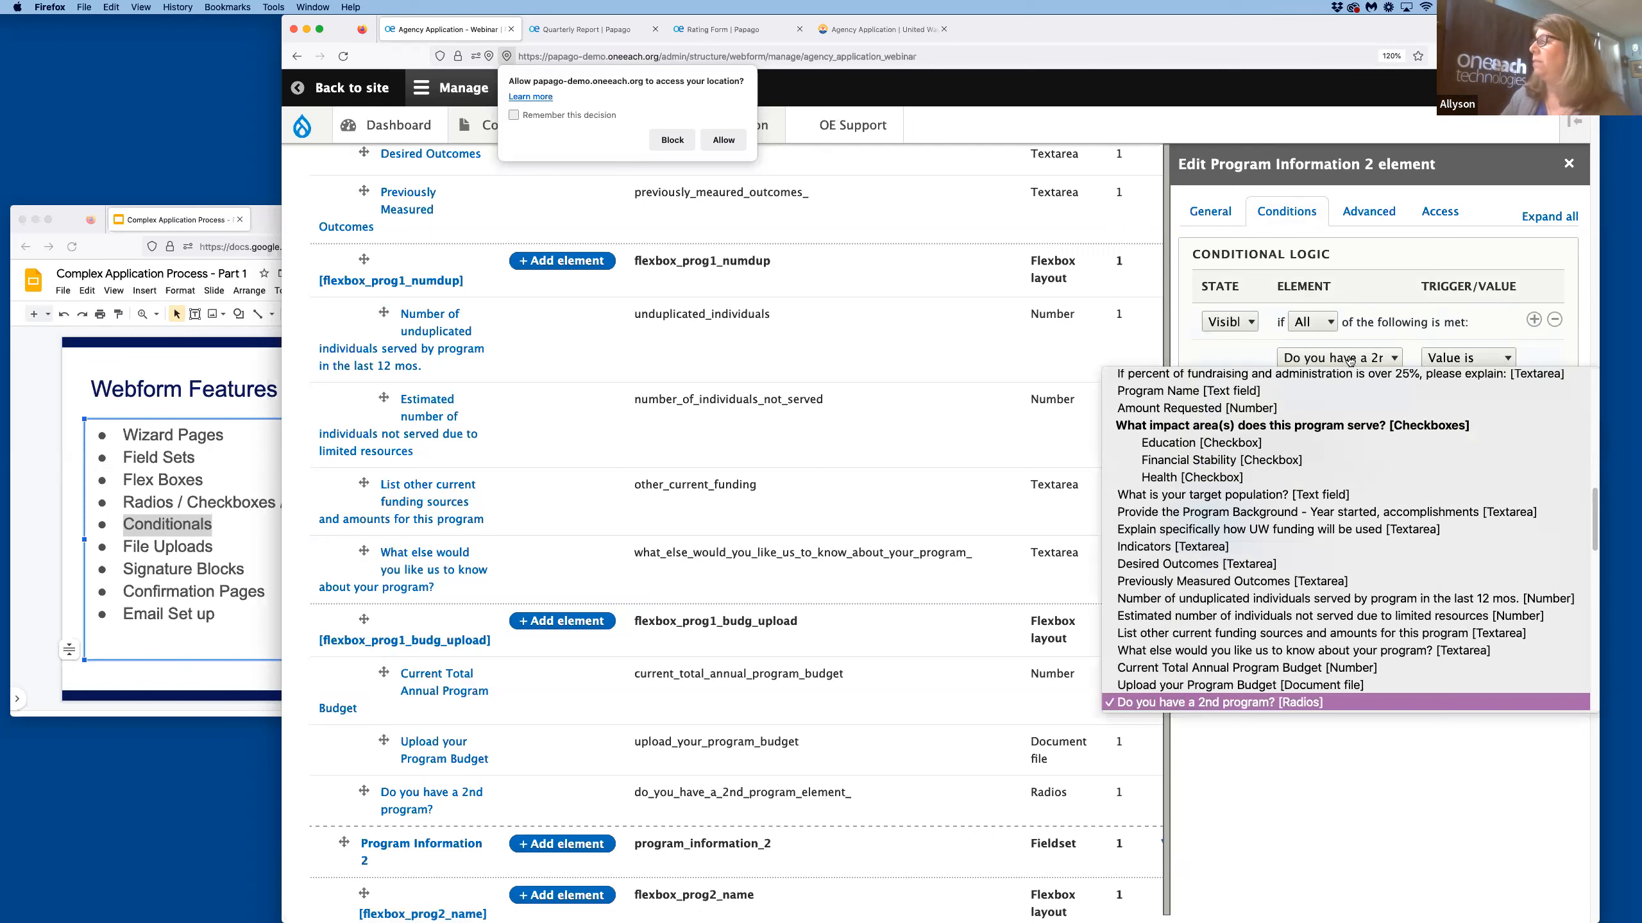
{"action": "left_click", "coordinate": [1373, 340]}
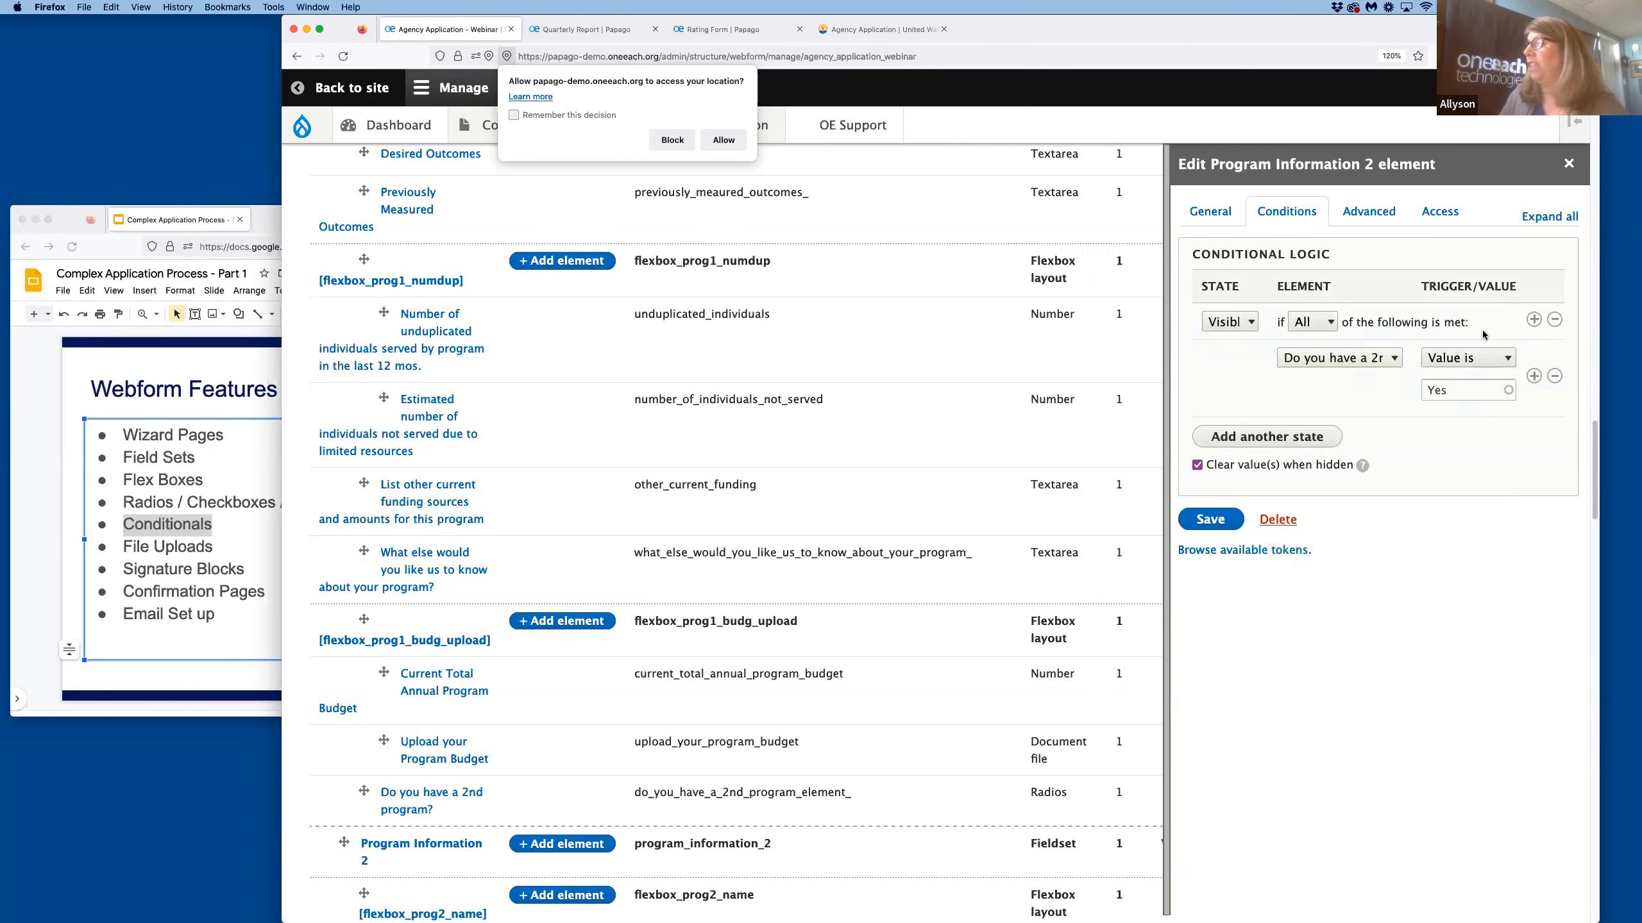
{"action": "left_click", "coordinate": [1252, 323]}
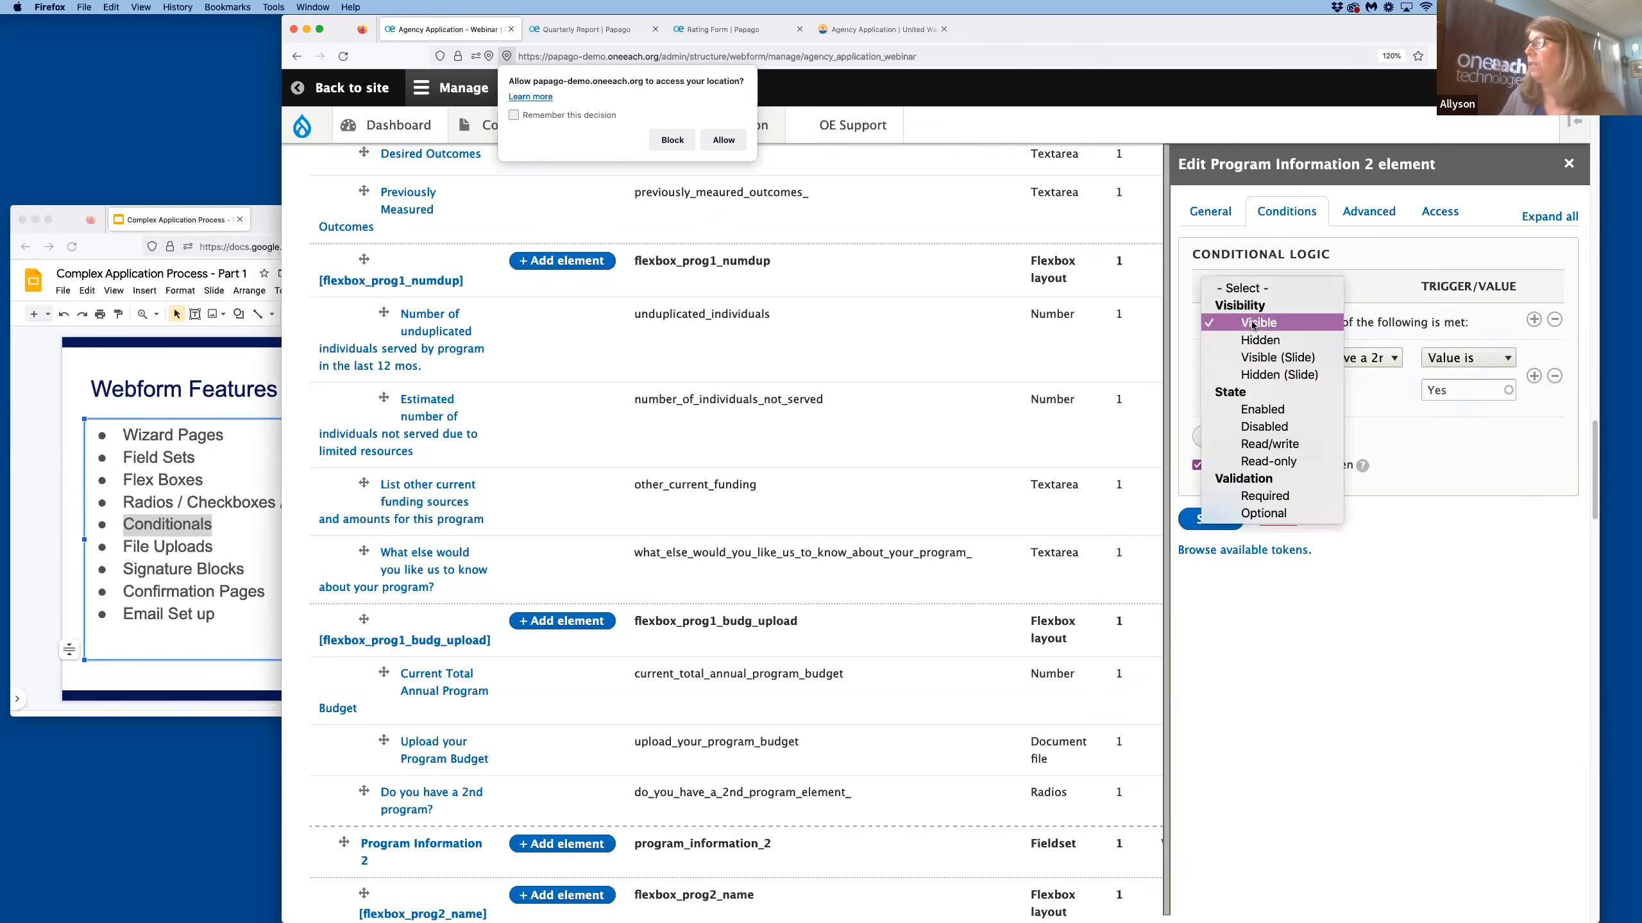
{"action": "left_click", "coordinate": [1251, 322]}
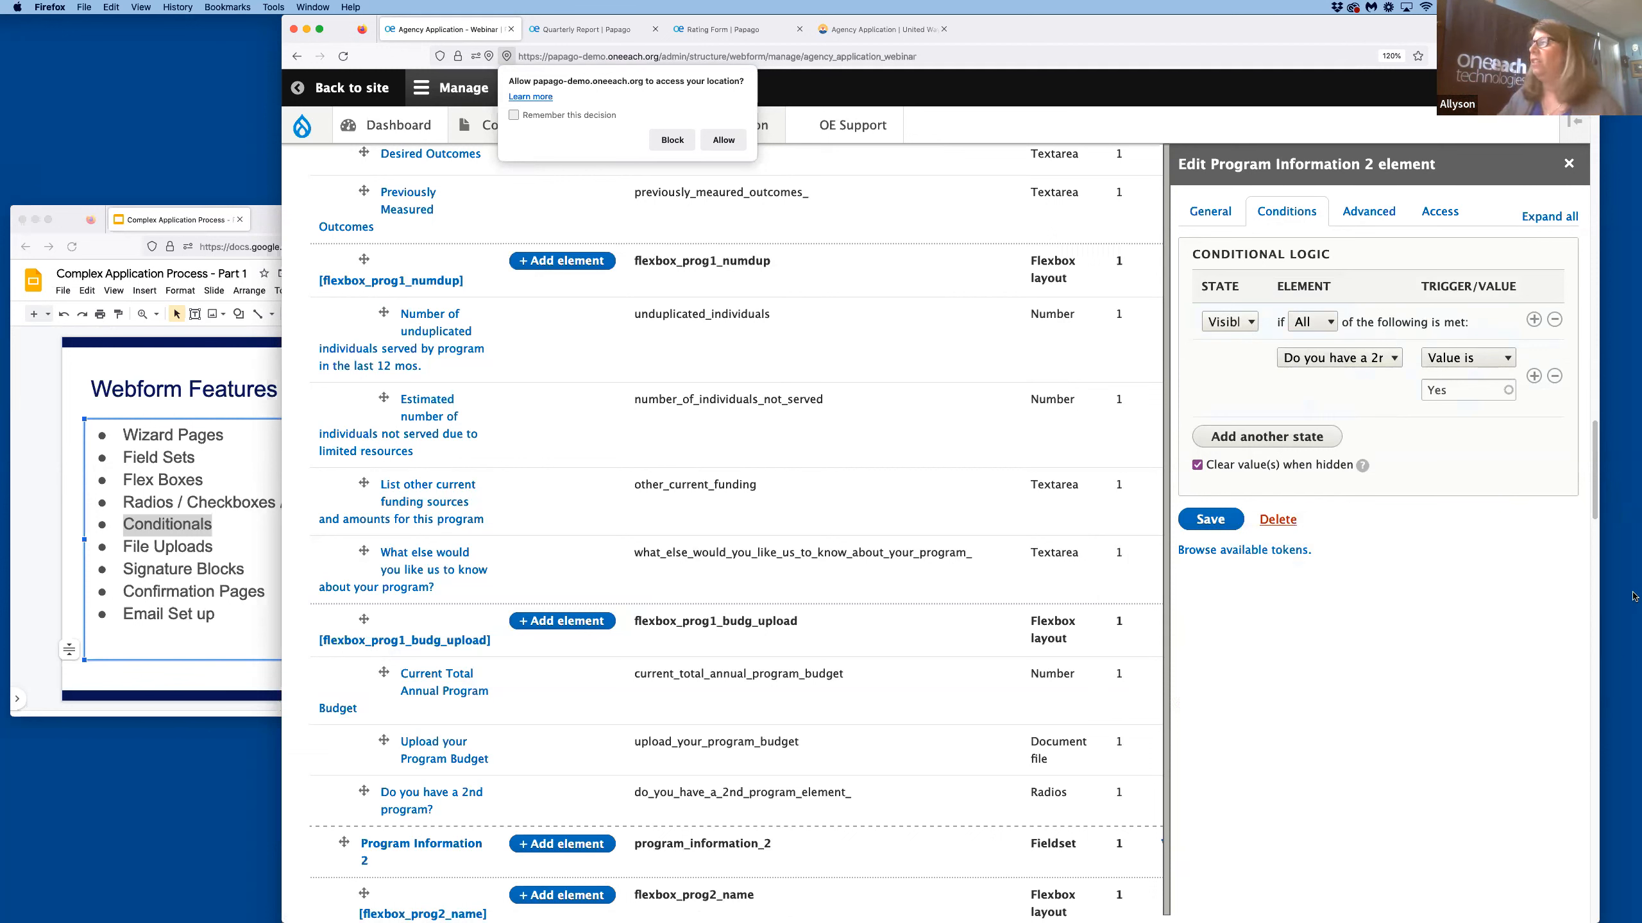
{"action": "left_click", "coordinate": [1568, 164]}
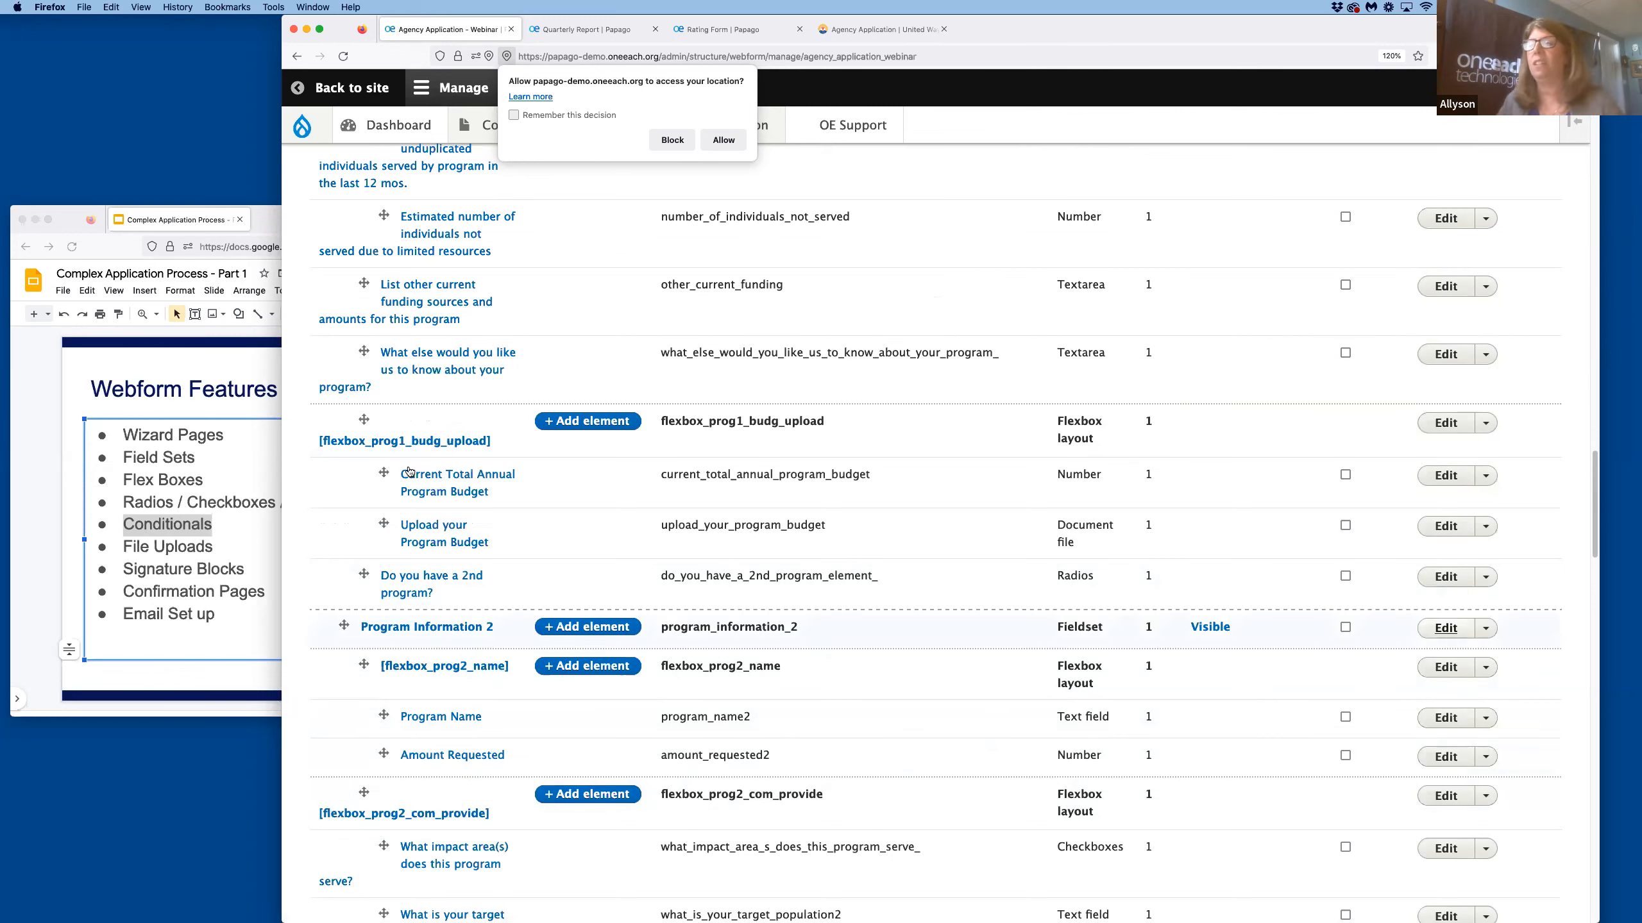
Examine the File Uploads fieldset and its document file elements on the Part 3 - Uploads & Submission wizard page.
{"action": "scroll", "coordinate": [967, 598], "scroll_direction": "down", "scroll_amount": 20}
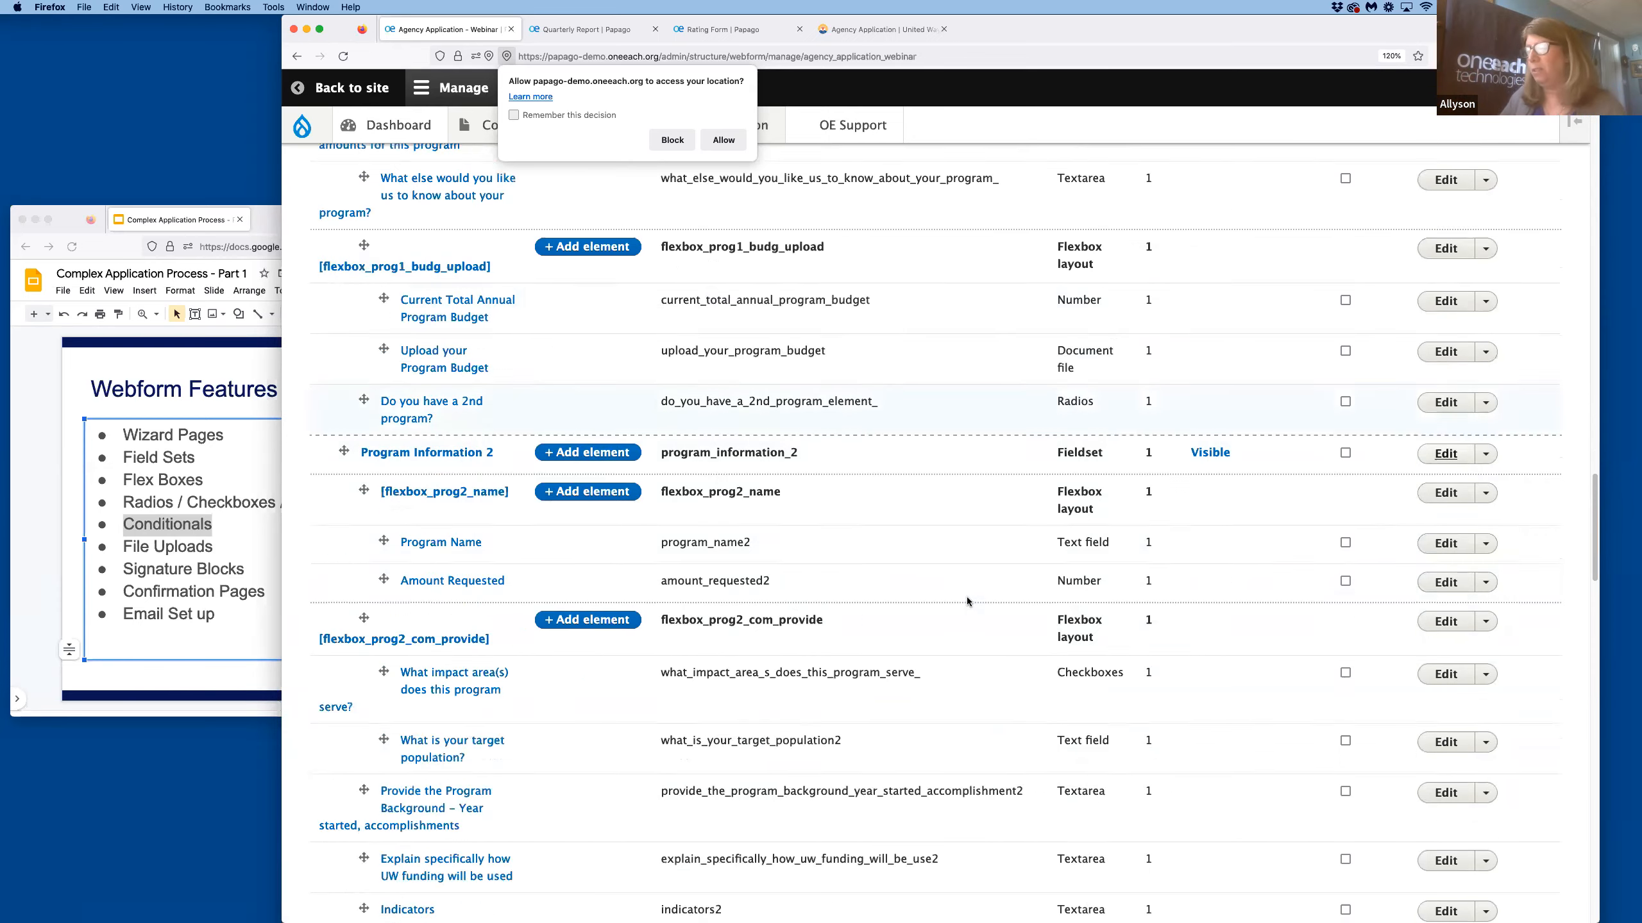
{"action": "scroll", "coordinate": [969, 610], "scroll_direction": "down", "scroll_amount": 20}
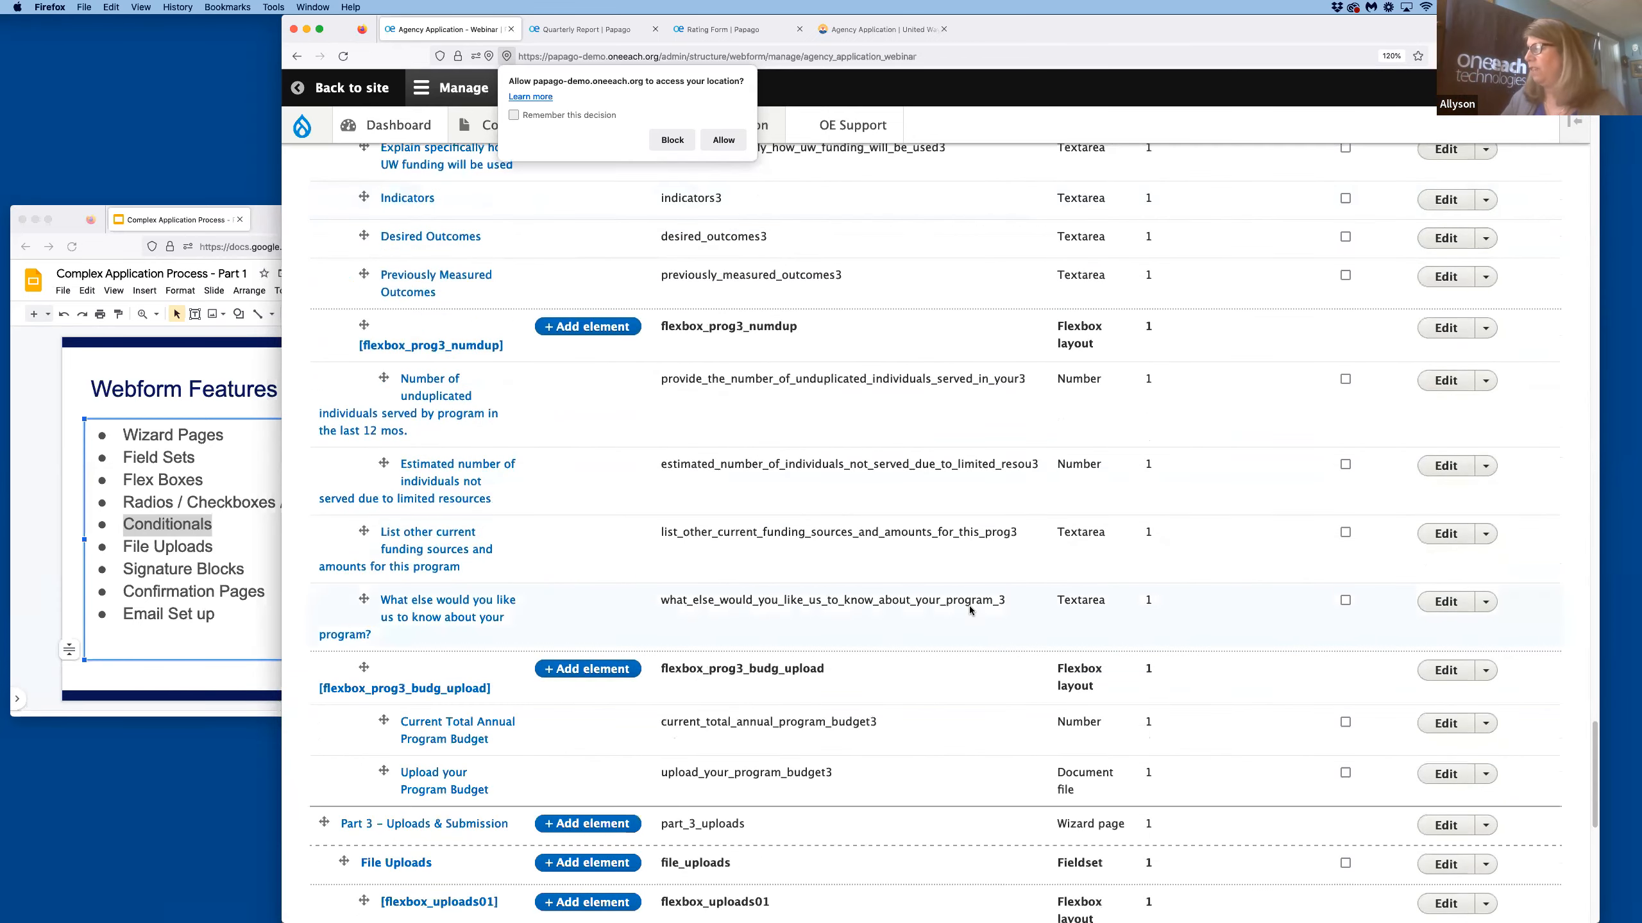
{"action": "scroll", "coordinate": [970, 610], "scroll_direction": "up", "scroll_amount": 3}
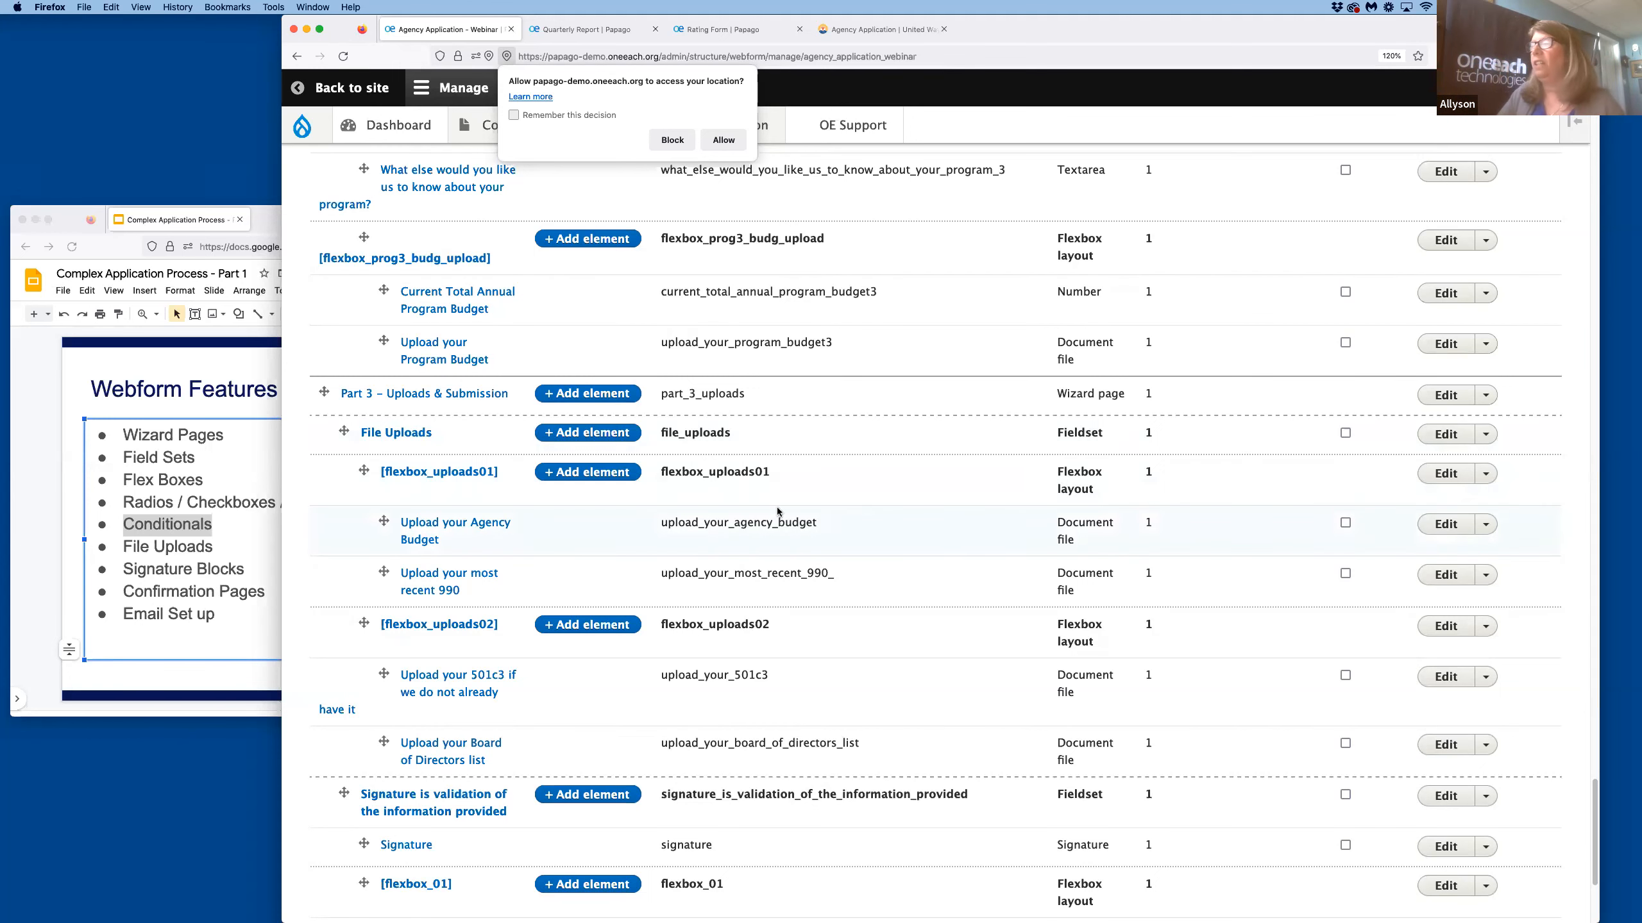
{"action": "scroll", "coordinate": [590, 564], "scroll_direction": "up", "scroll_amount": 1}
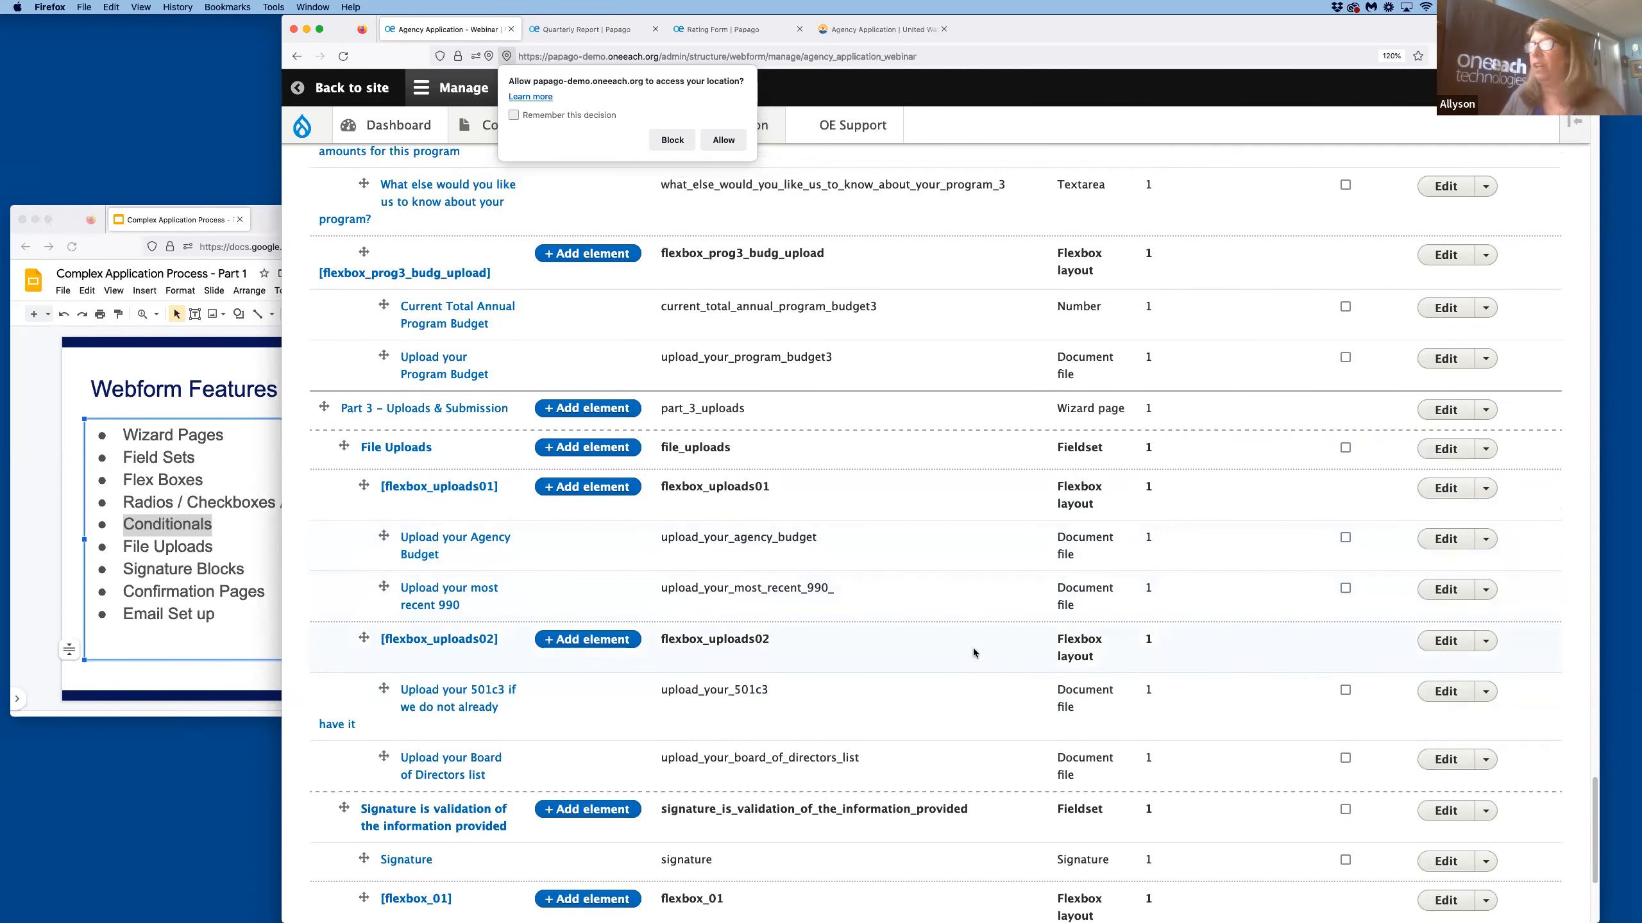
Look up the file element types and start adding a File element to the File Uploads fieldset.
{"action": "left_click", "coordinate": [581, 448]}
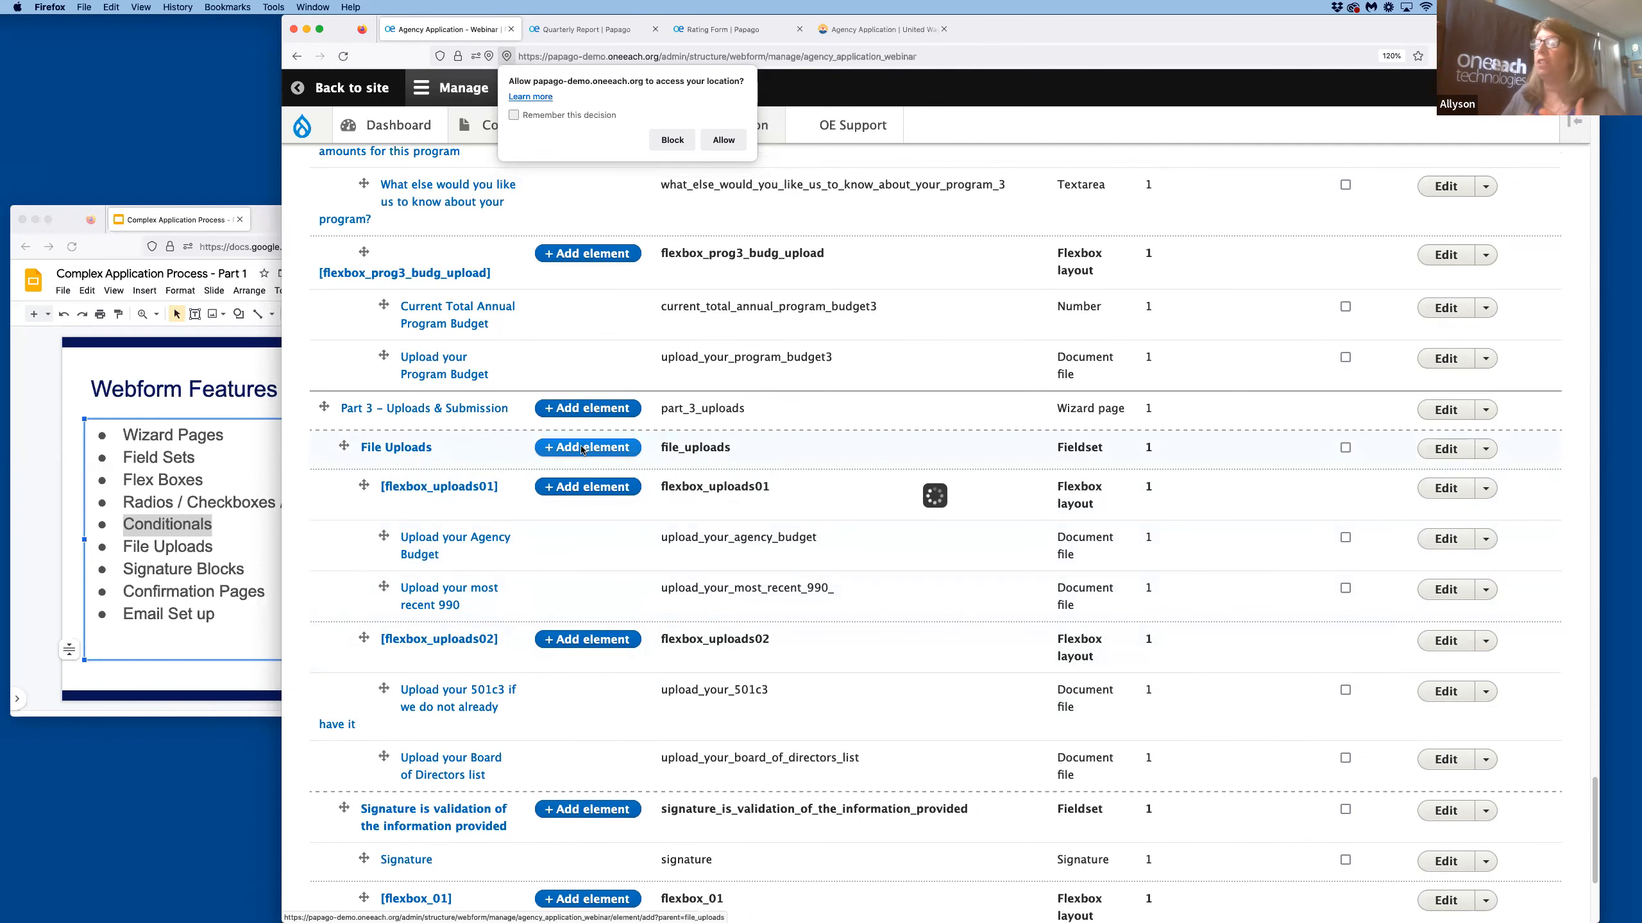
{"action": "type", "text": "file"}
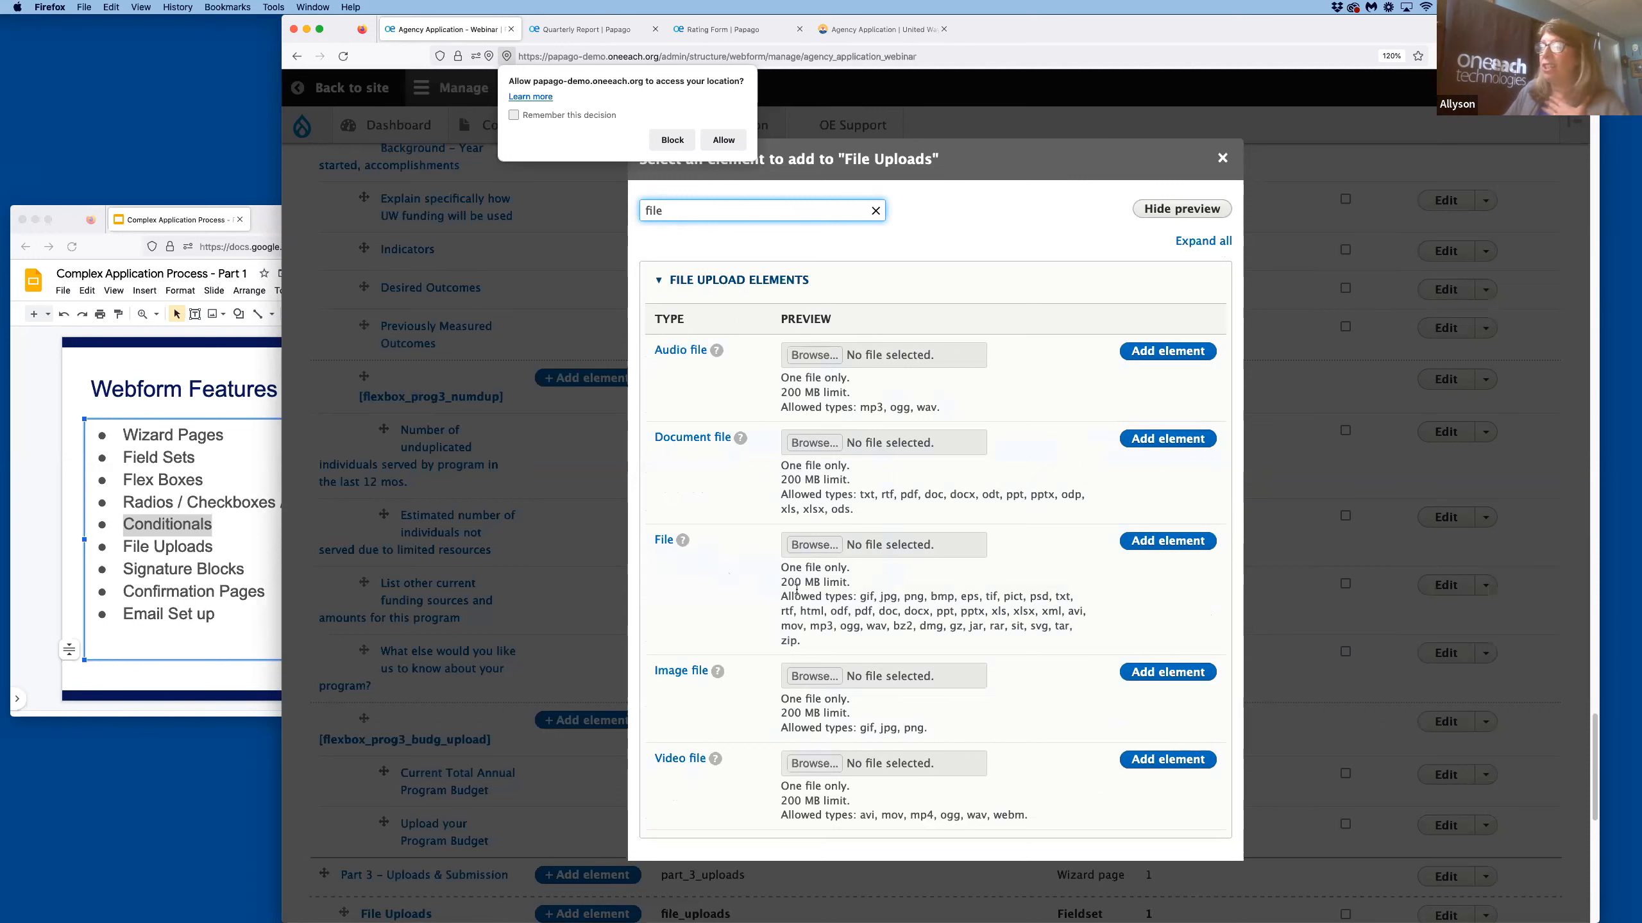
{"action": "left_click", "coordinate": [1159, 545]}
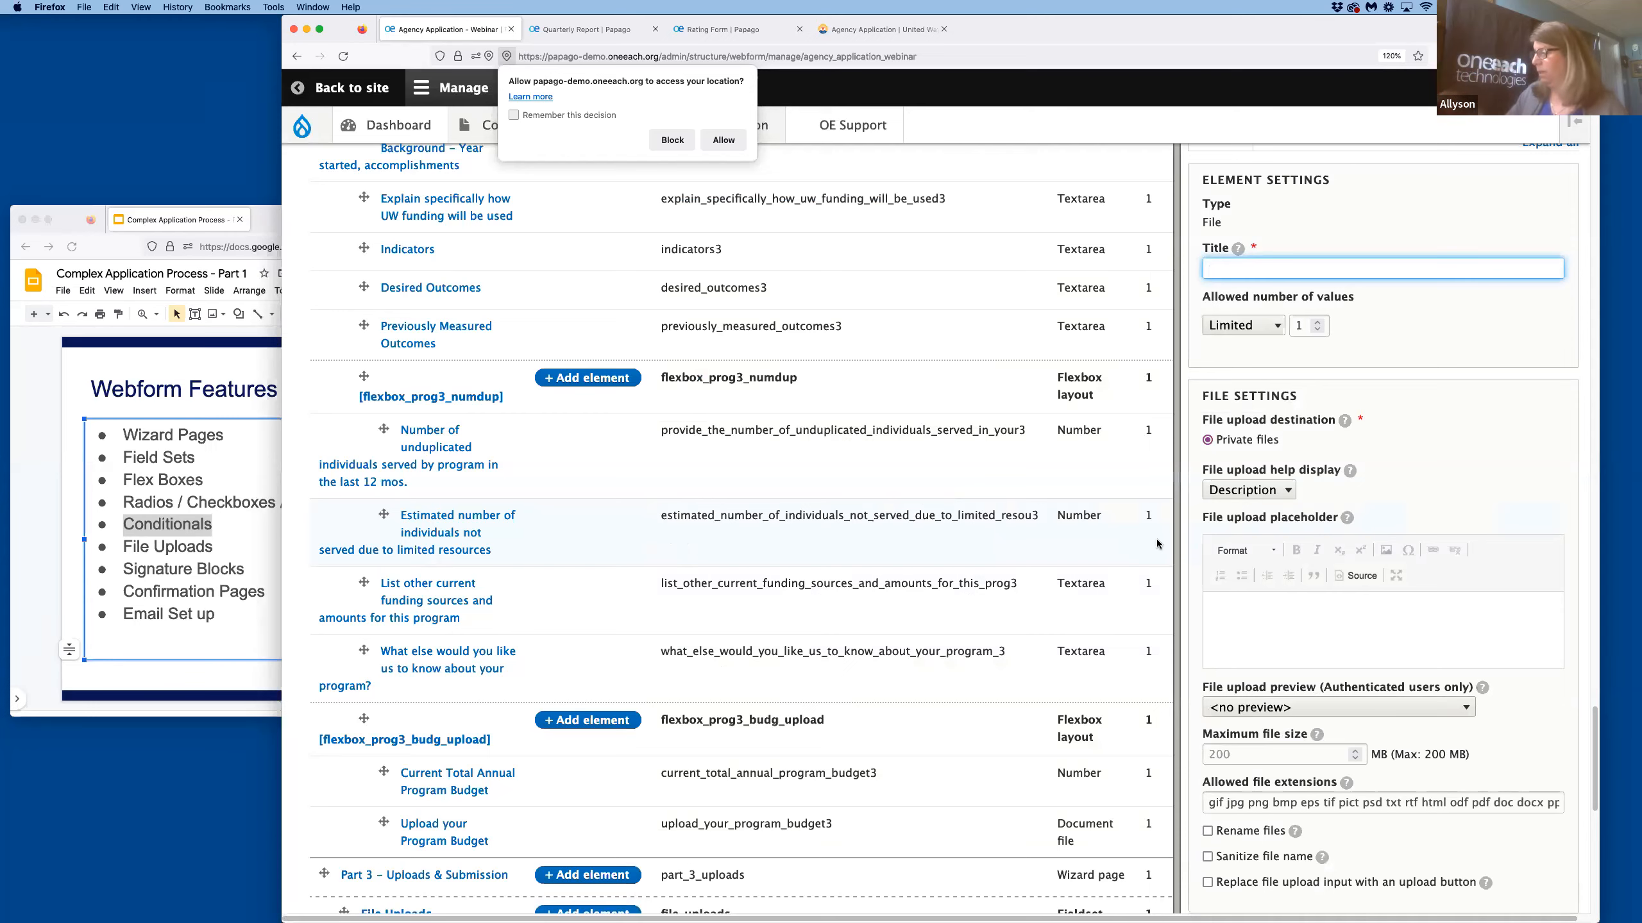
{"action": "scroll", "coordinate": [1259, 621], "scroll_direction": "down", "scroll_amount": 5}
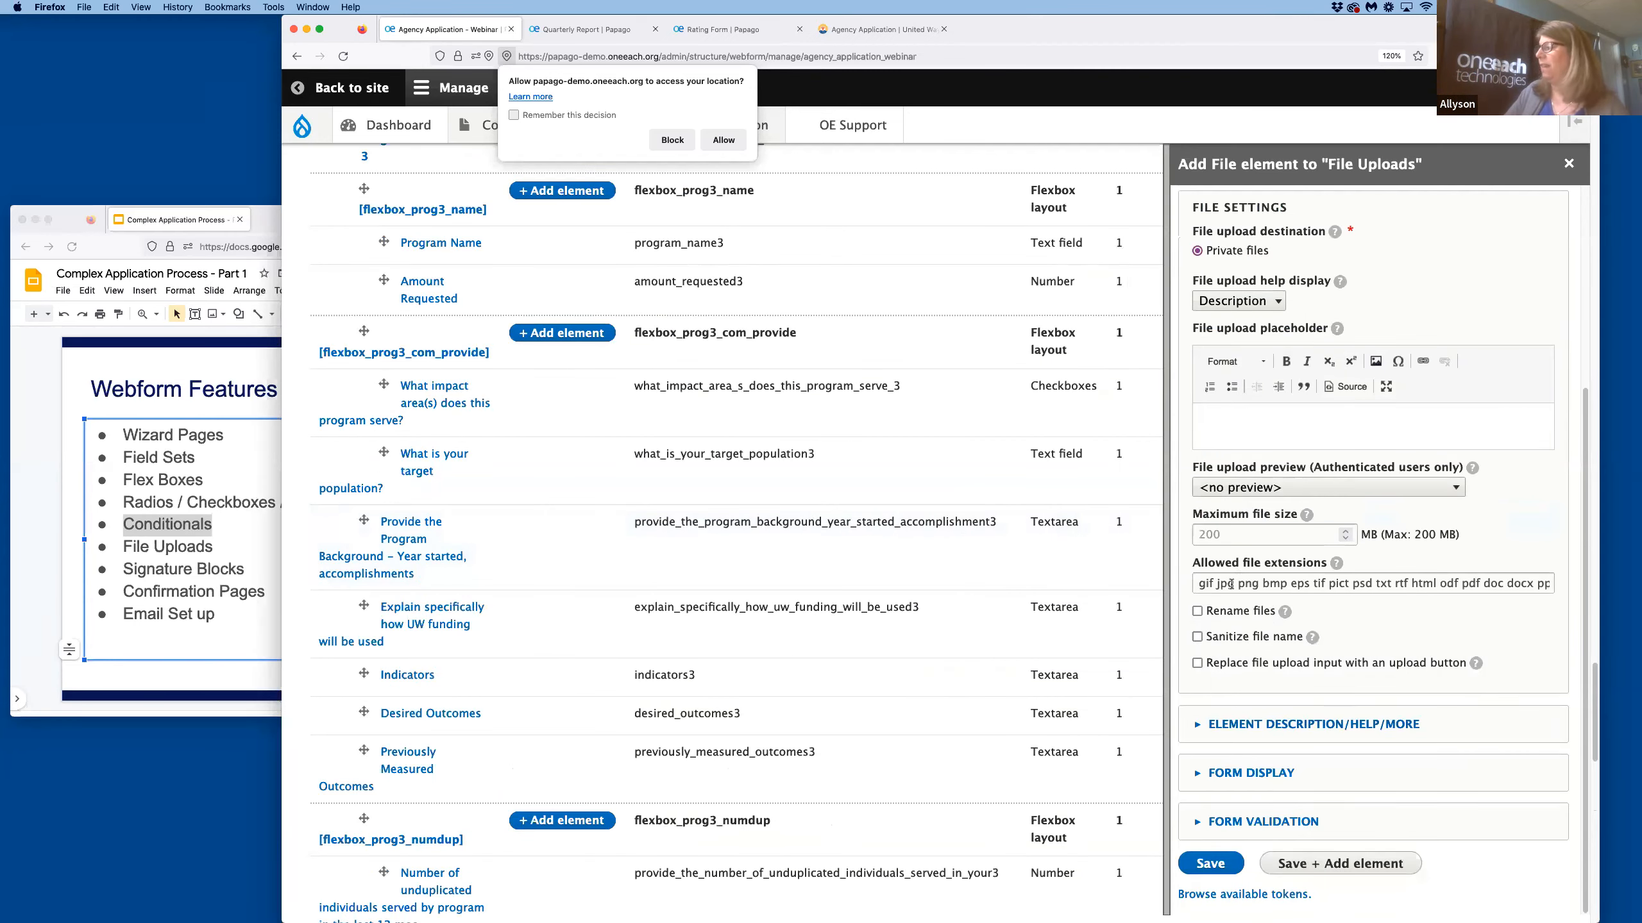
Try allowed extensions jpg jpeg png gif pdf doc docx xls xlsx and a 20 MB maximum size, and close the File element without saving.
{"action": "left_click_drag", "start_coordinate": [1260, 586], "coordinate": [1632, 603]}
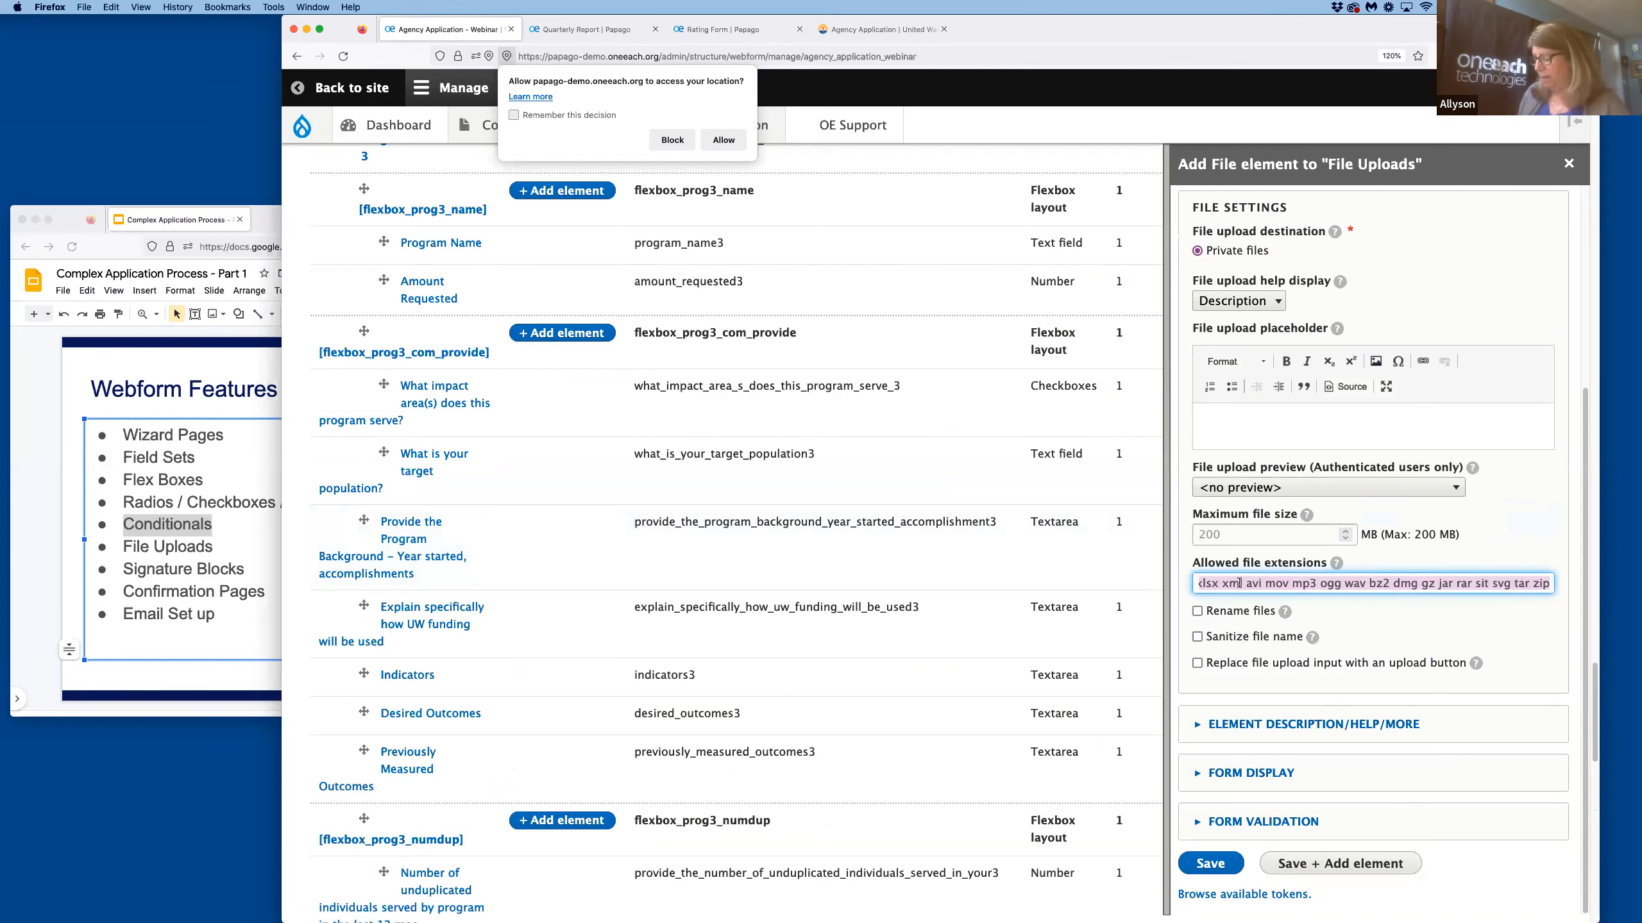
{"action": "type", "text": "jp"}
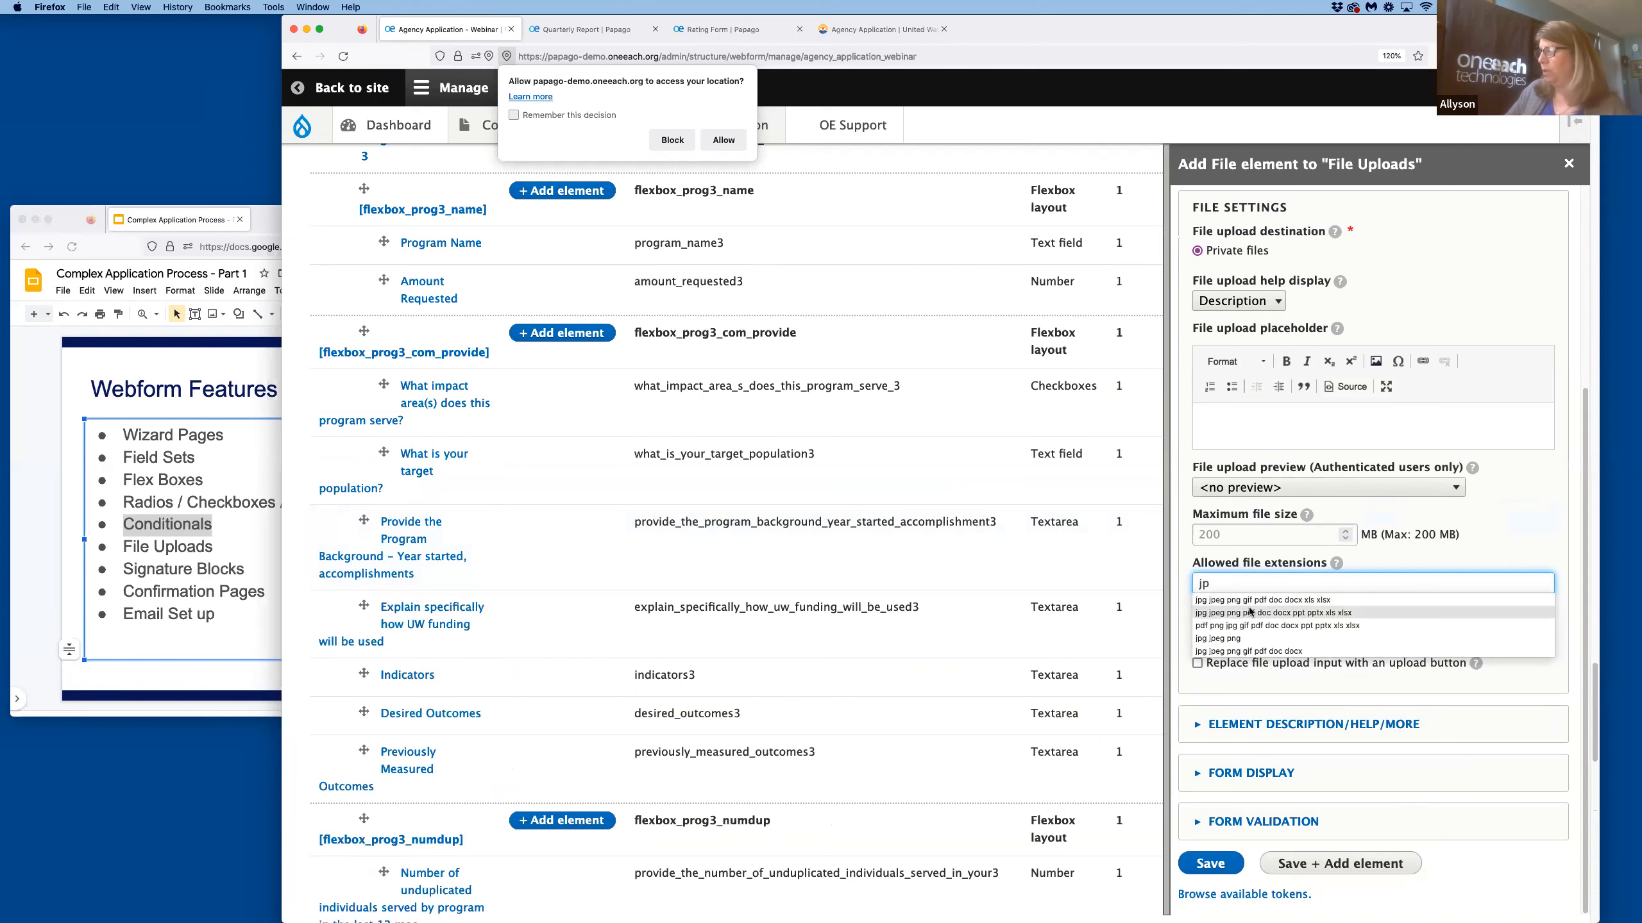
{"action": "left_click", "coordinate": [1293, 600]}
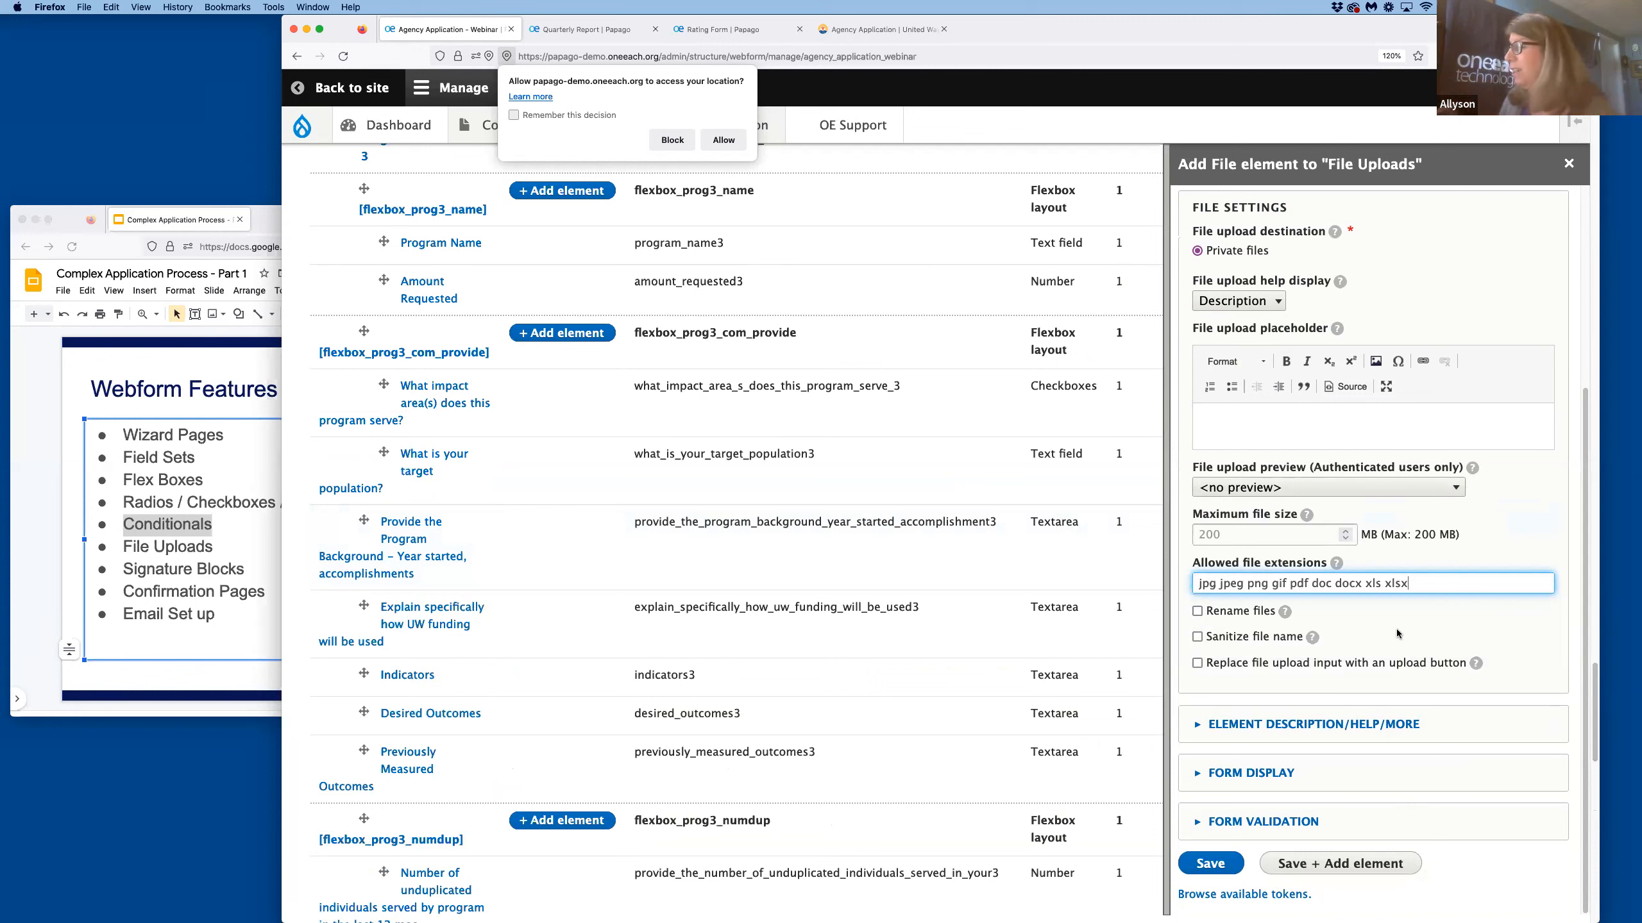
{"action": "left_click", "coordinate": [1224, 538]}
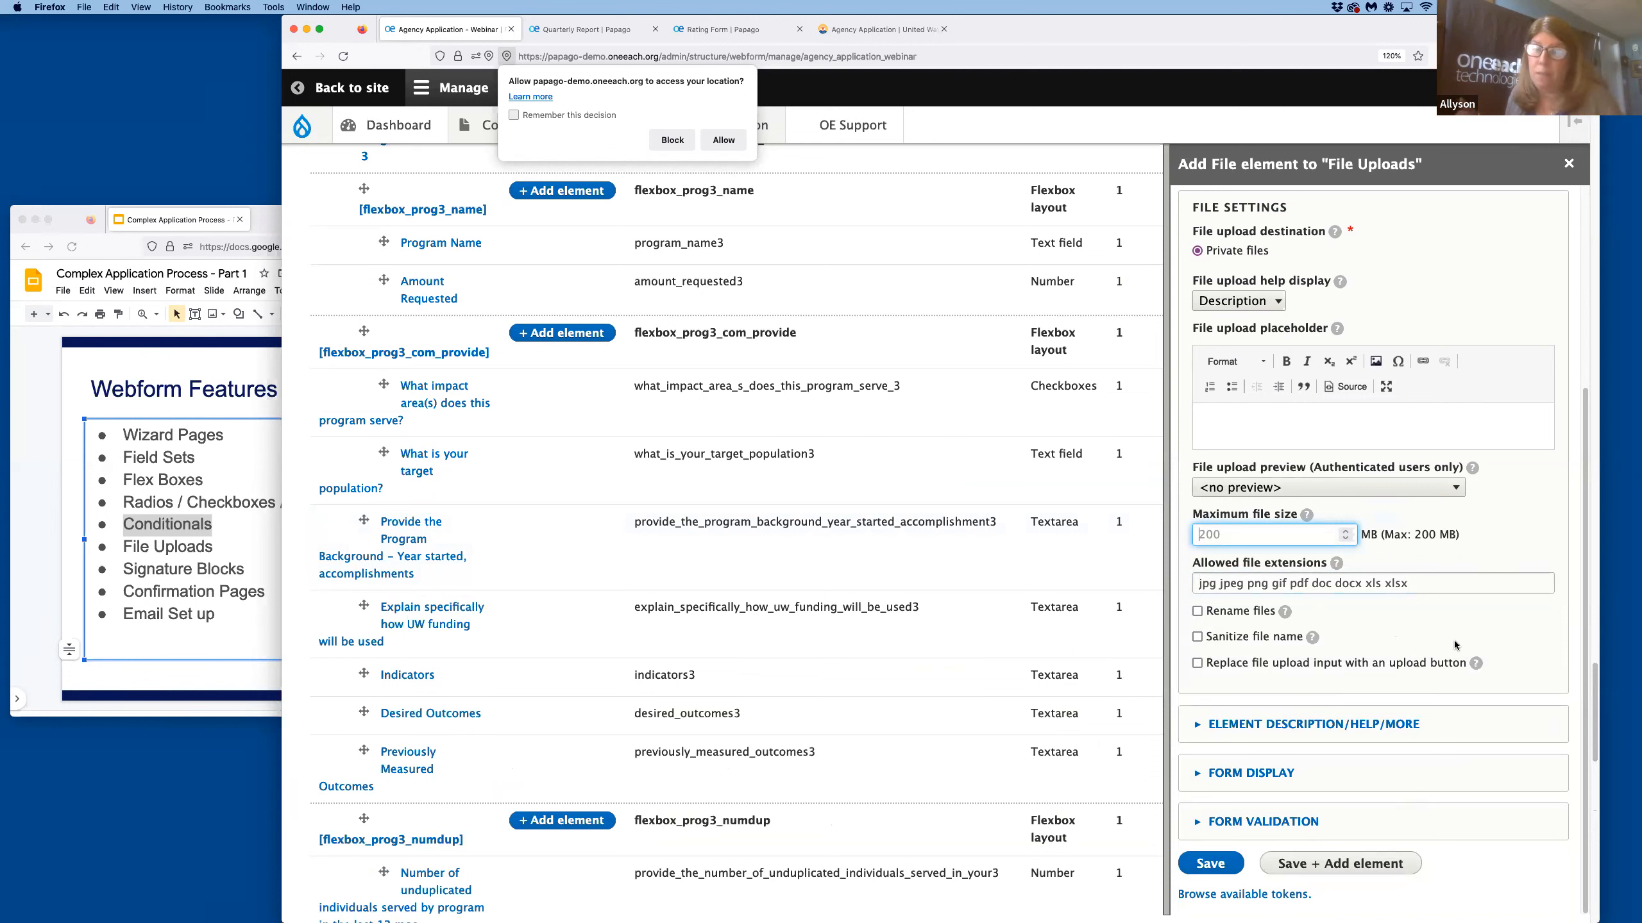
{"action": "type", "text": "20"}
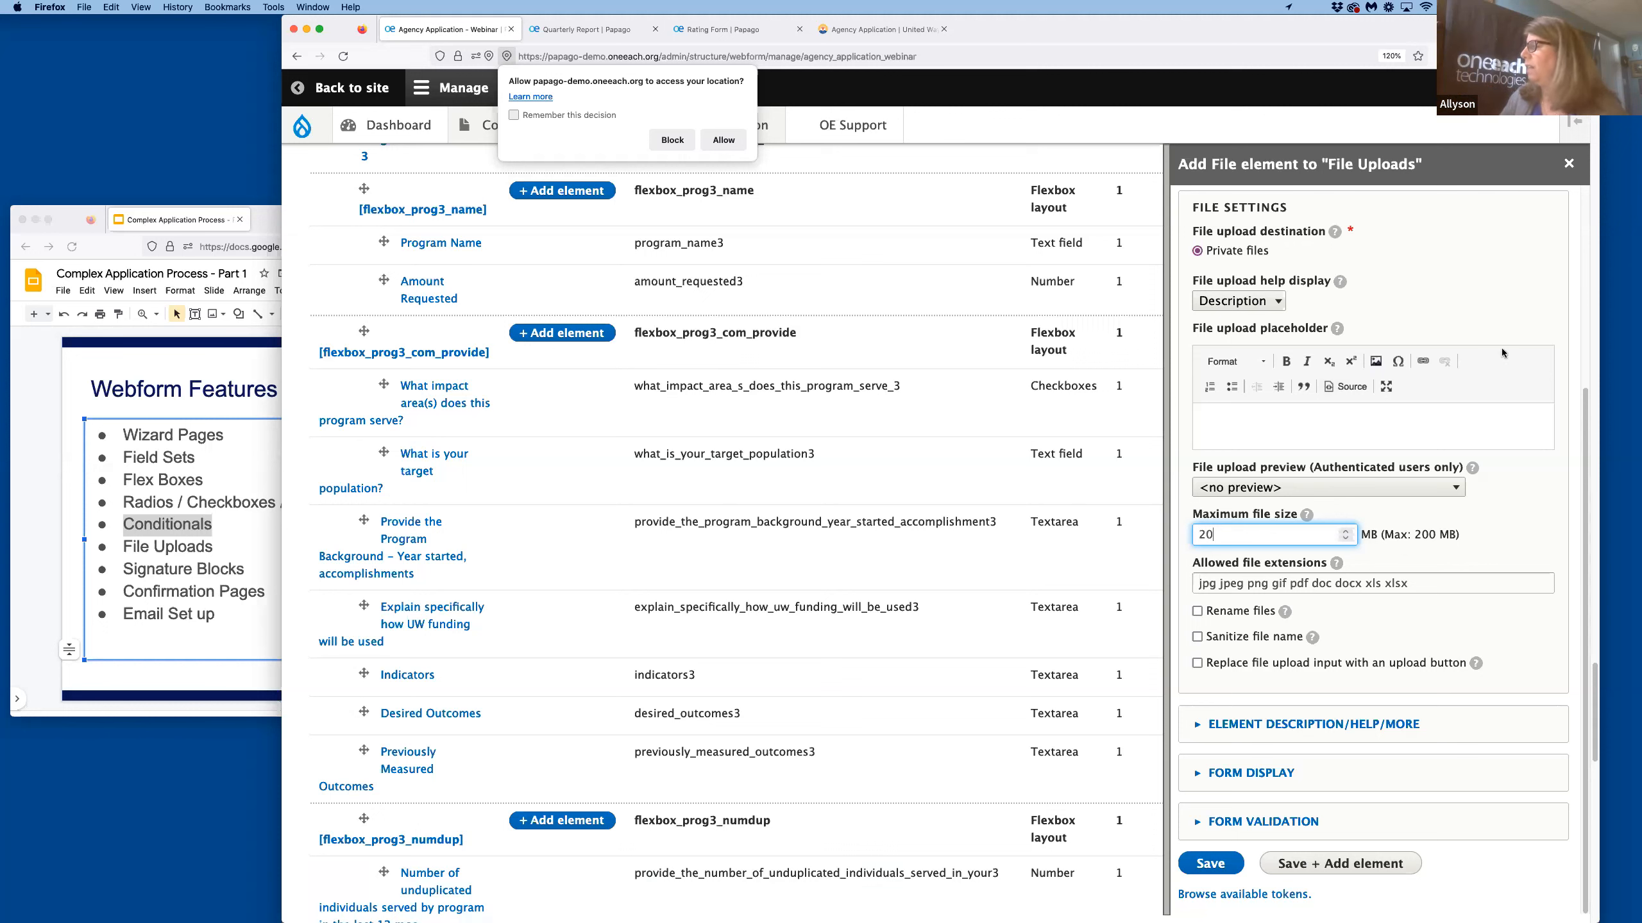
{"action": "left_click", "coordinate": [1569, 163]}
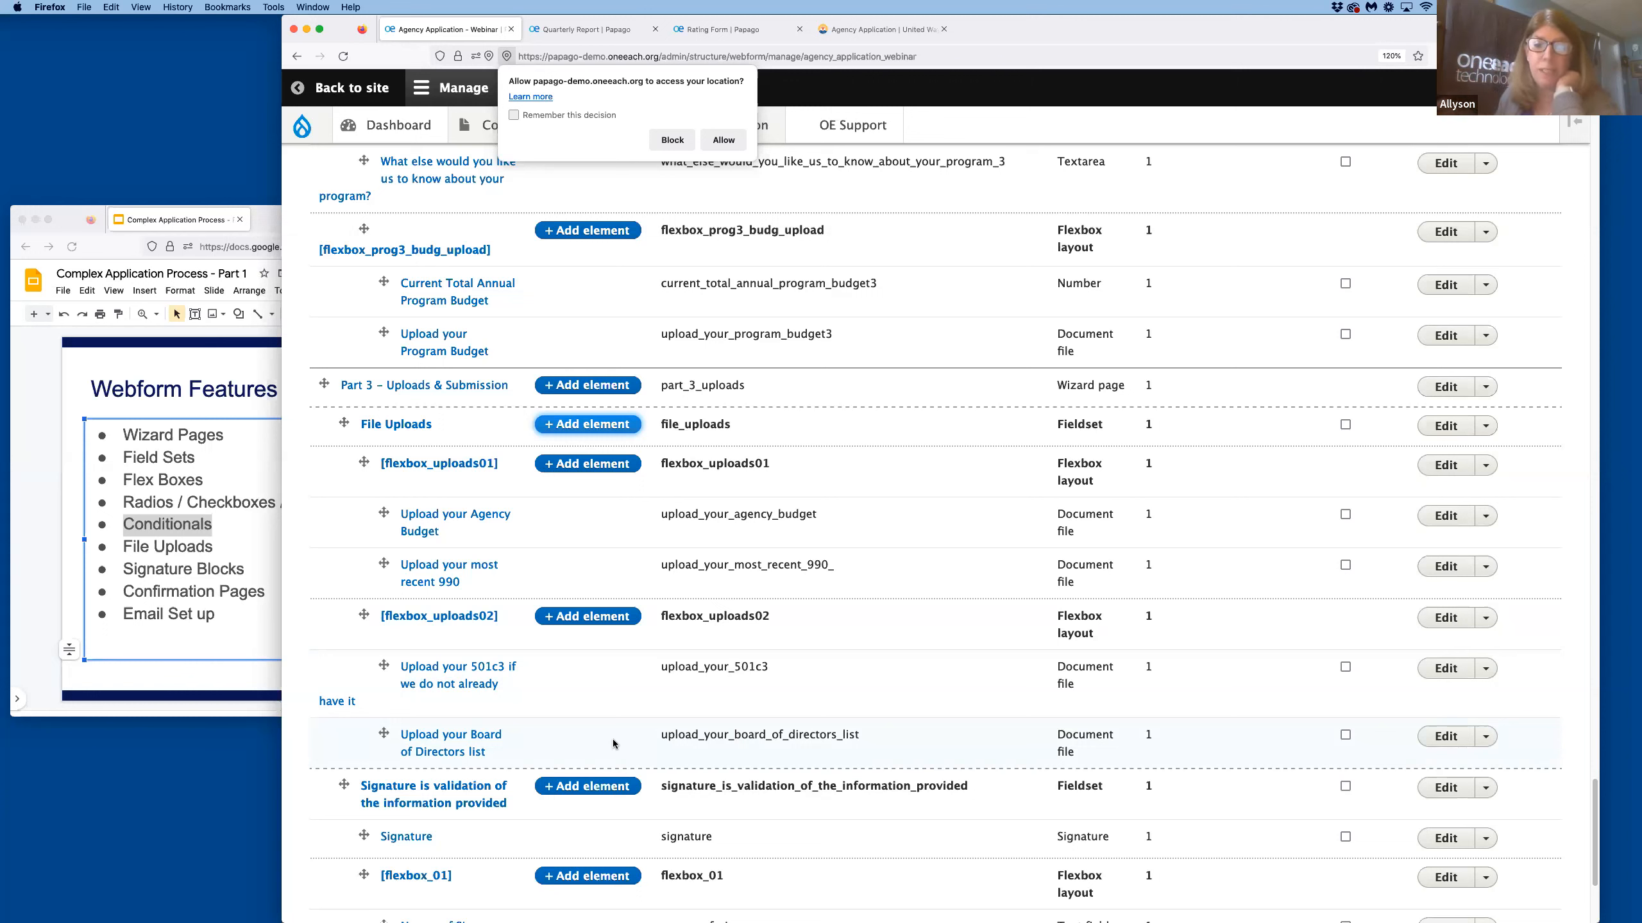
Check the Webform Features slide, return to the Agency Application - Webinar form and open its live view.
{"action": "left_click", "coordinate": [197, 580]}
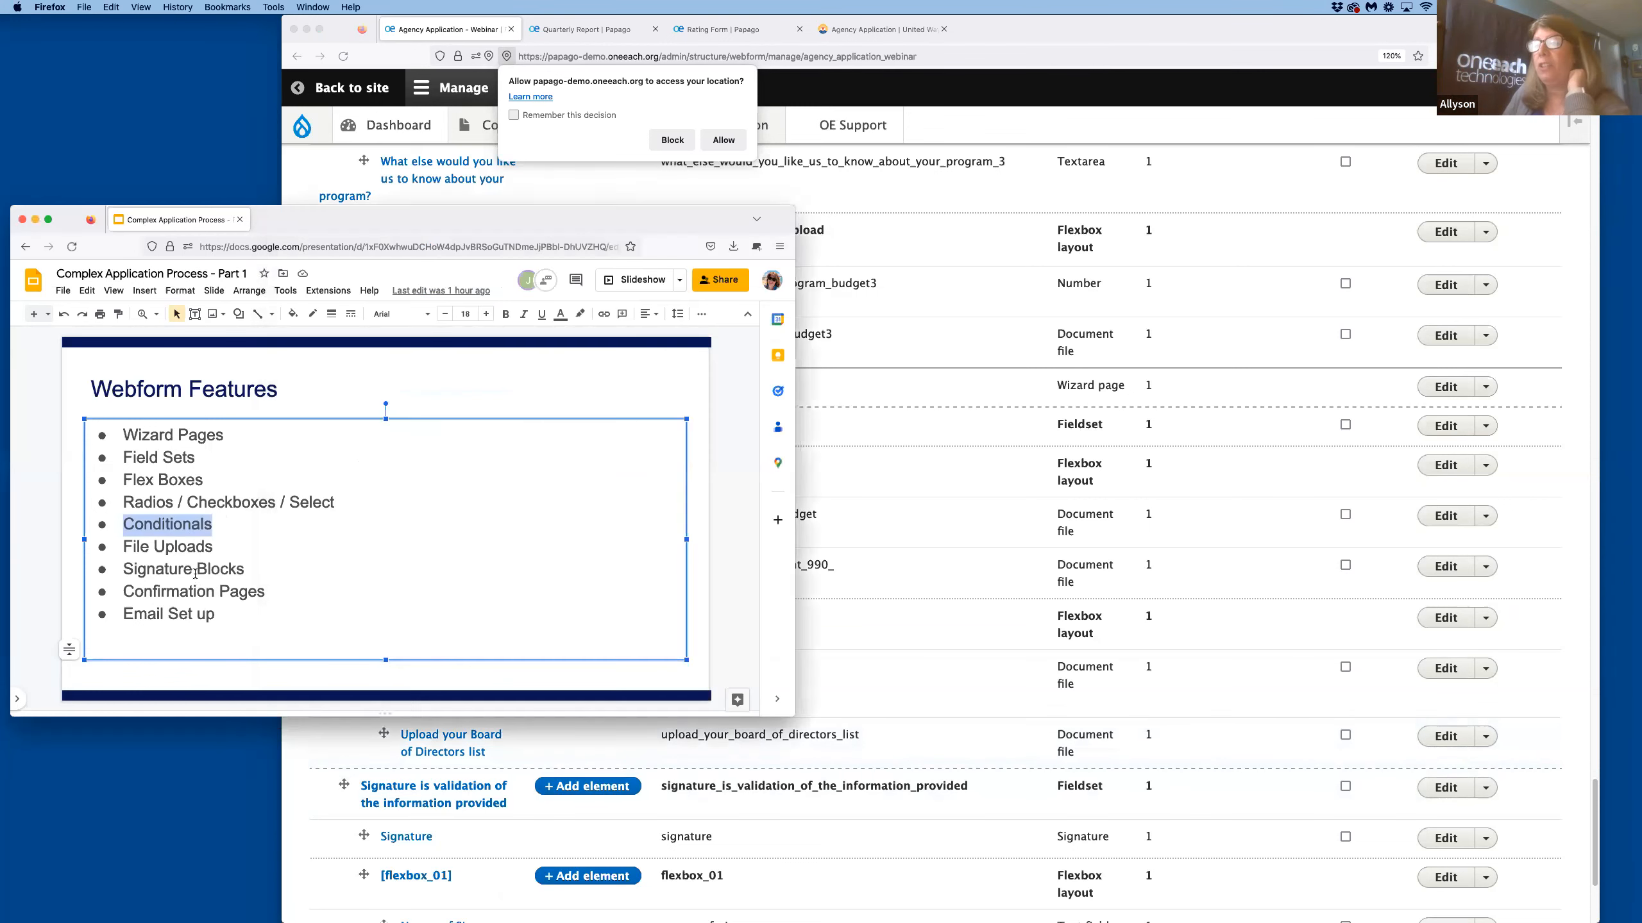
{"action": "left_click", "coordinate": [990, 722]}
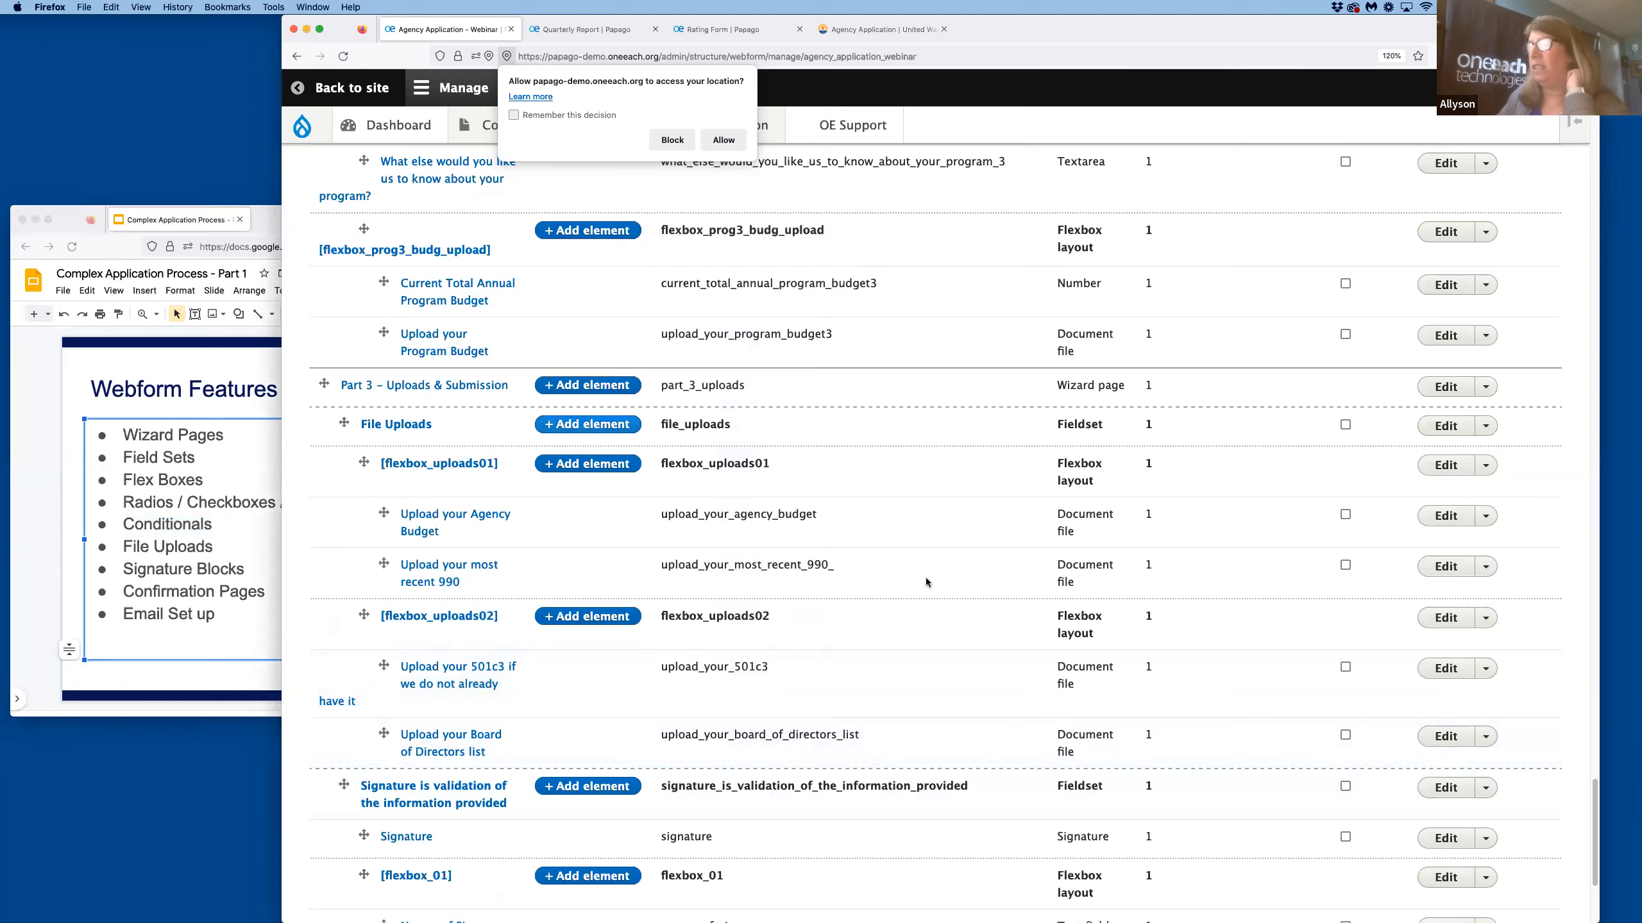
{"action": "scroll", "coordinate": [836, 594], "scroll_direction": "up", "scroll_amount": 10}
{"action": "scroll", "coordinate": [837, 594], "scroll_direction": "up", "scroll_amount": 15}
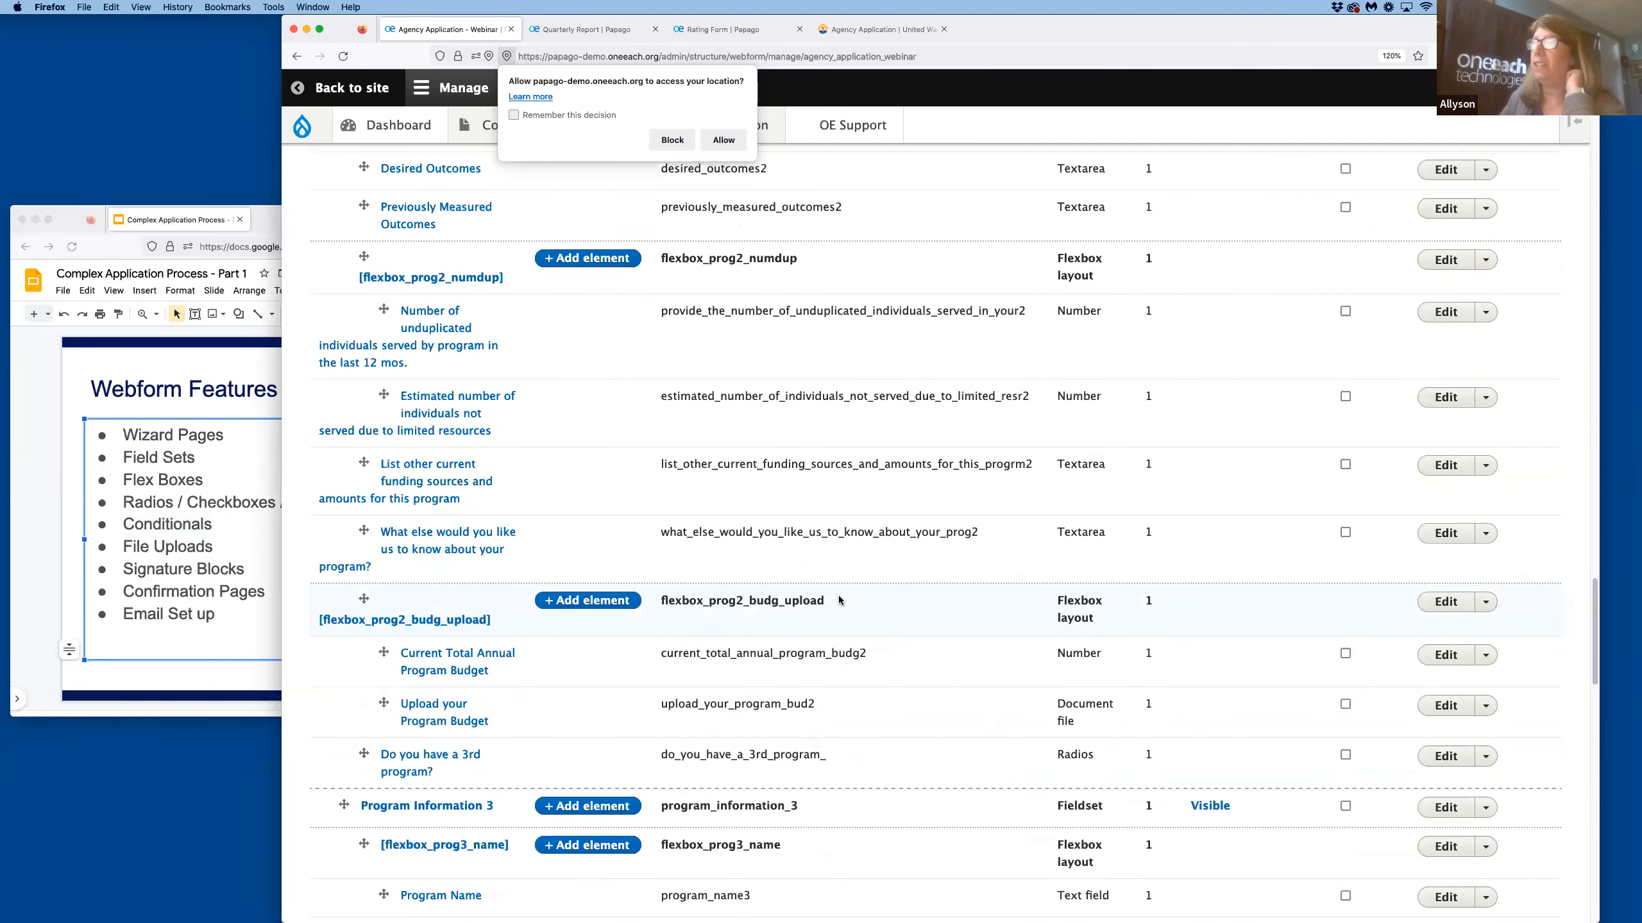
{"action": "left_click", "coordinate": [345, 225]}
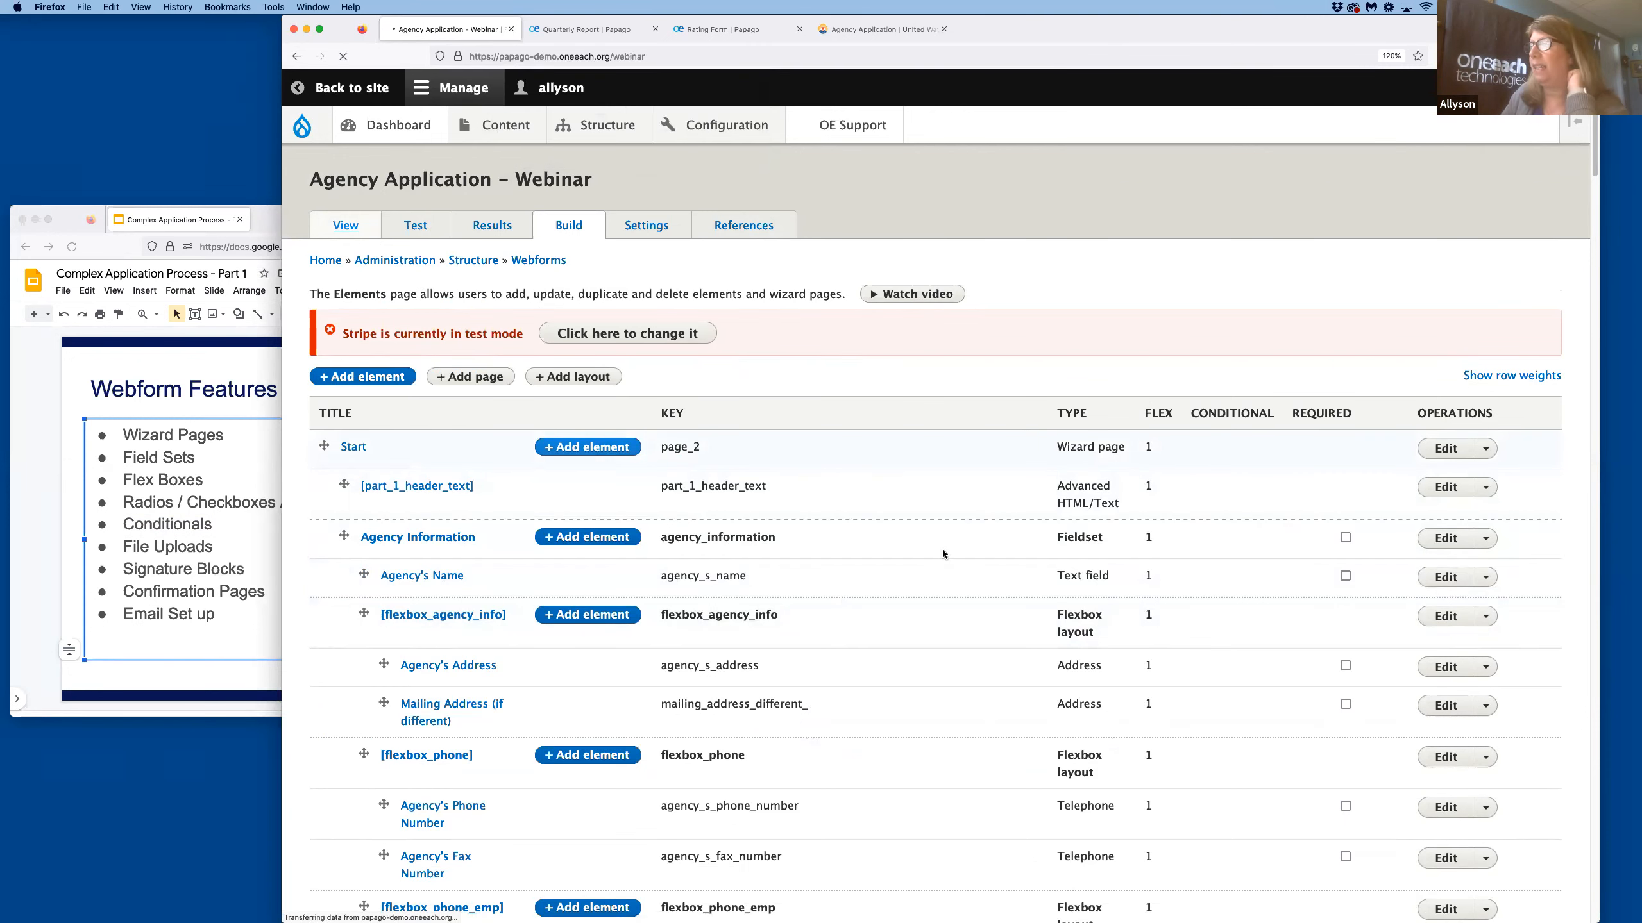
Advance the application form through the Start and Part 2 - Program Information pages to Part 3 - Uploads & Submission.
{"action": "scroll", "coordinate": [1100, 628], "scroll_direction": "down", "scroll_amount": 10}
{"action": "scroll", "coordinate": [1103, 644], "scroll_direction": "down", "scroll_amount": 5}
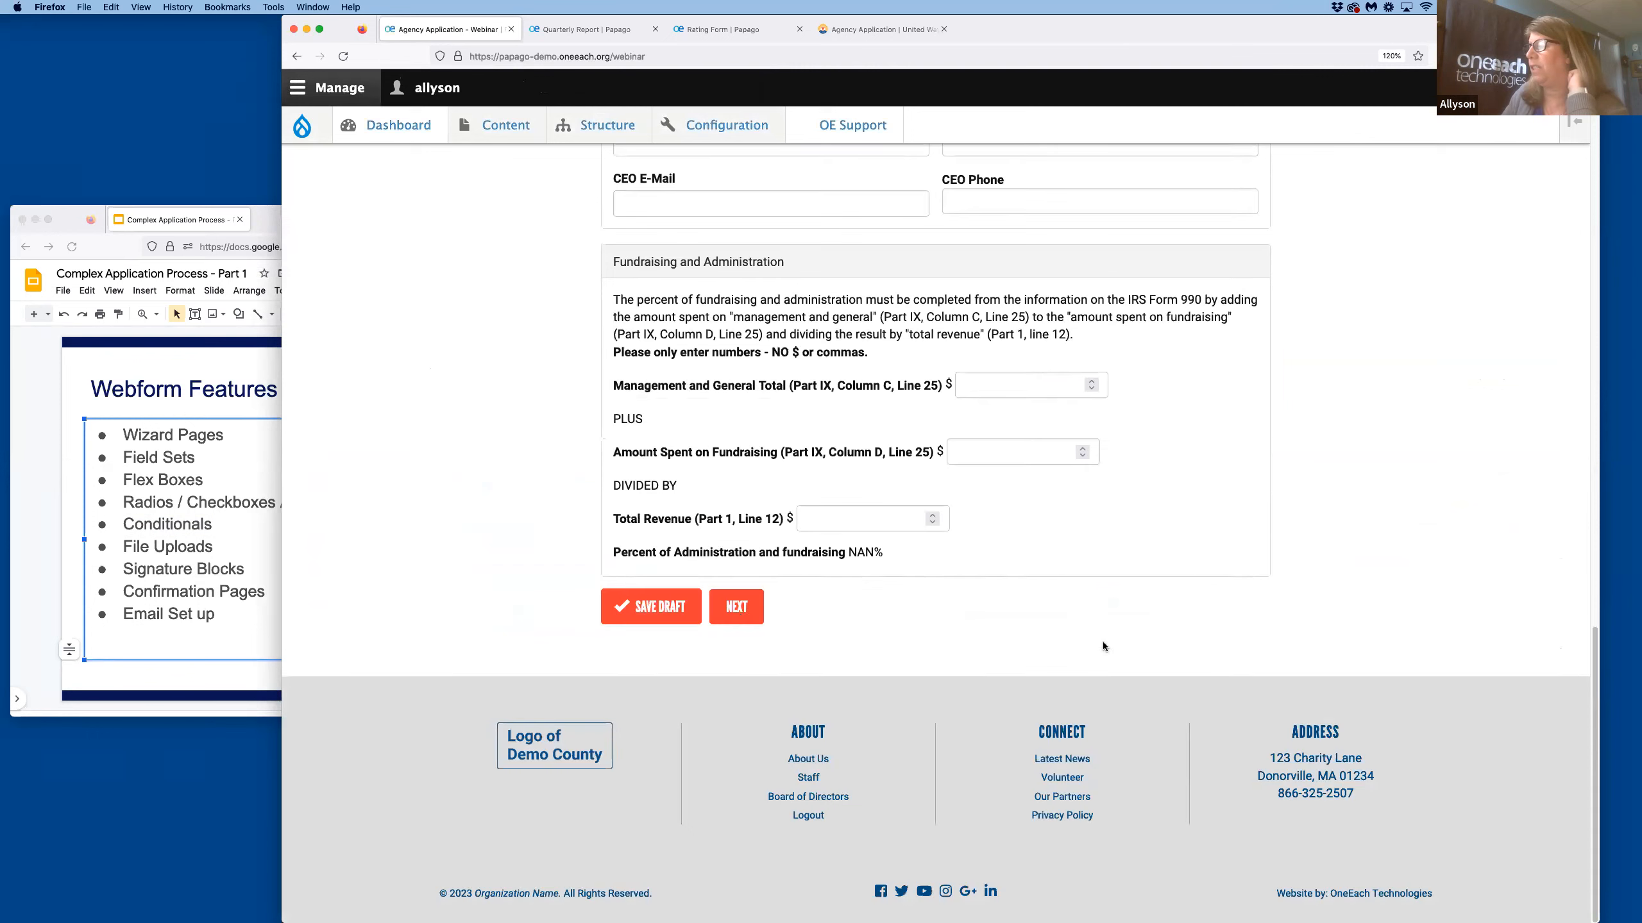
{"action": "left_click", "coordinate": [735, 606]}
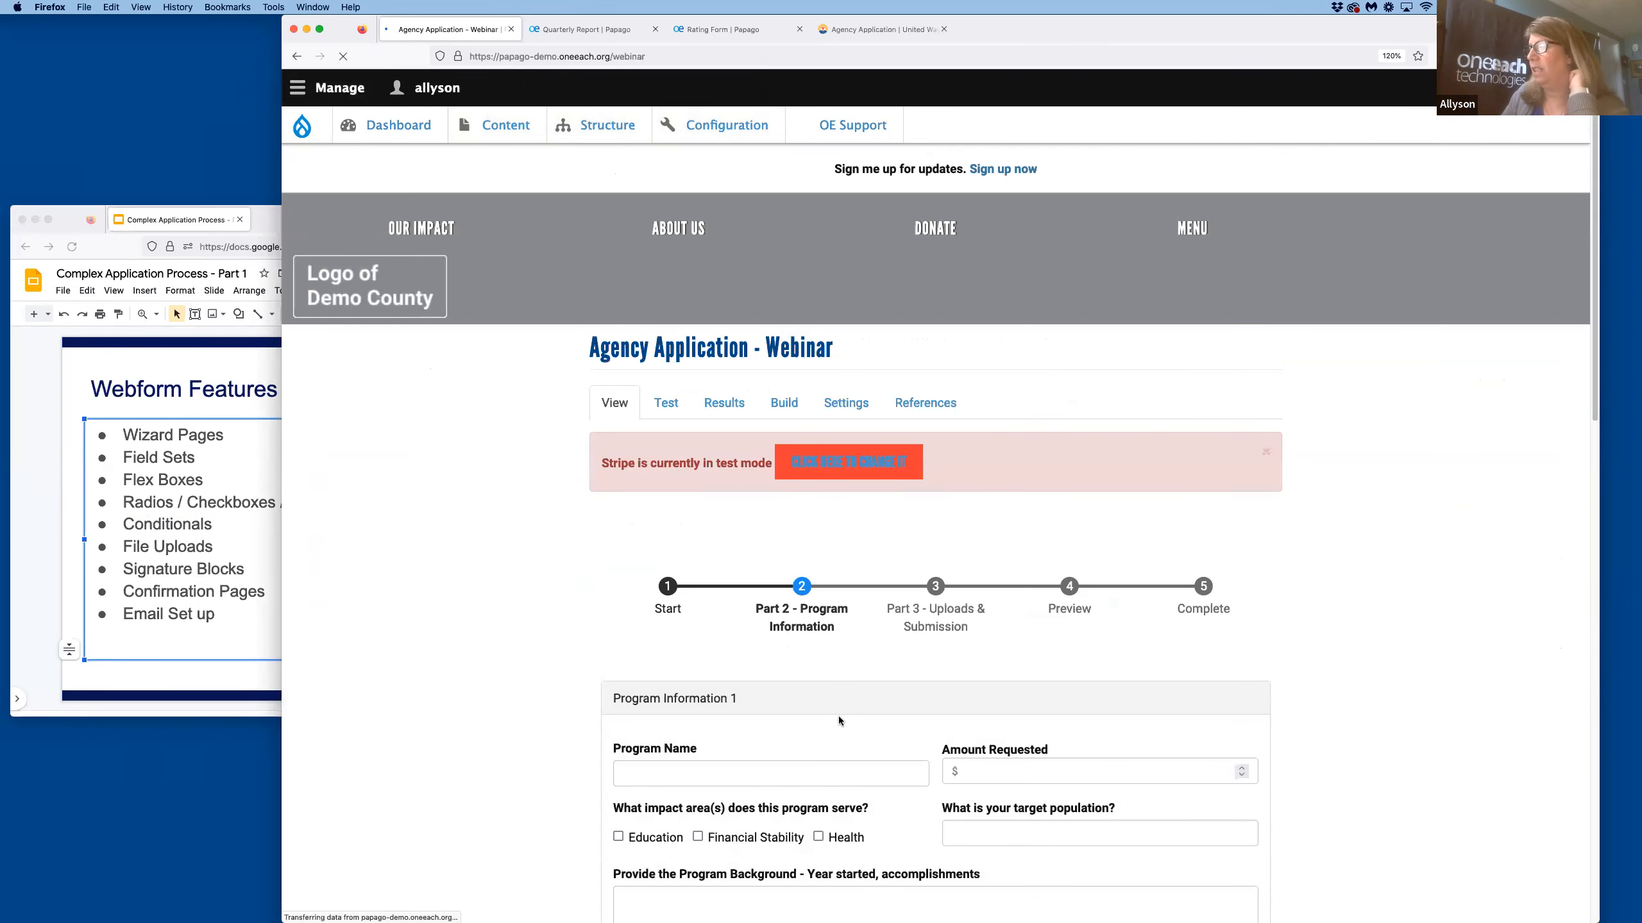
{"action": "scroll", "coordinate": [837, 715], "scroll_direction": "down", "scroll_amount": 5}
{"action": "scroll", "coordinate": [839, 717], "scroll_direction": "down", "scroll_amount": 10}
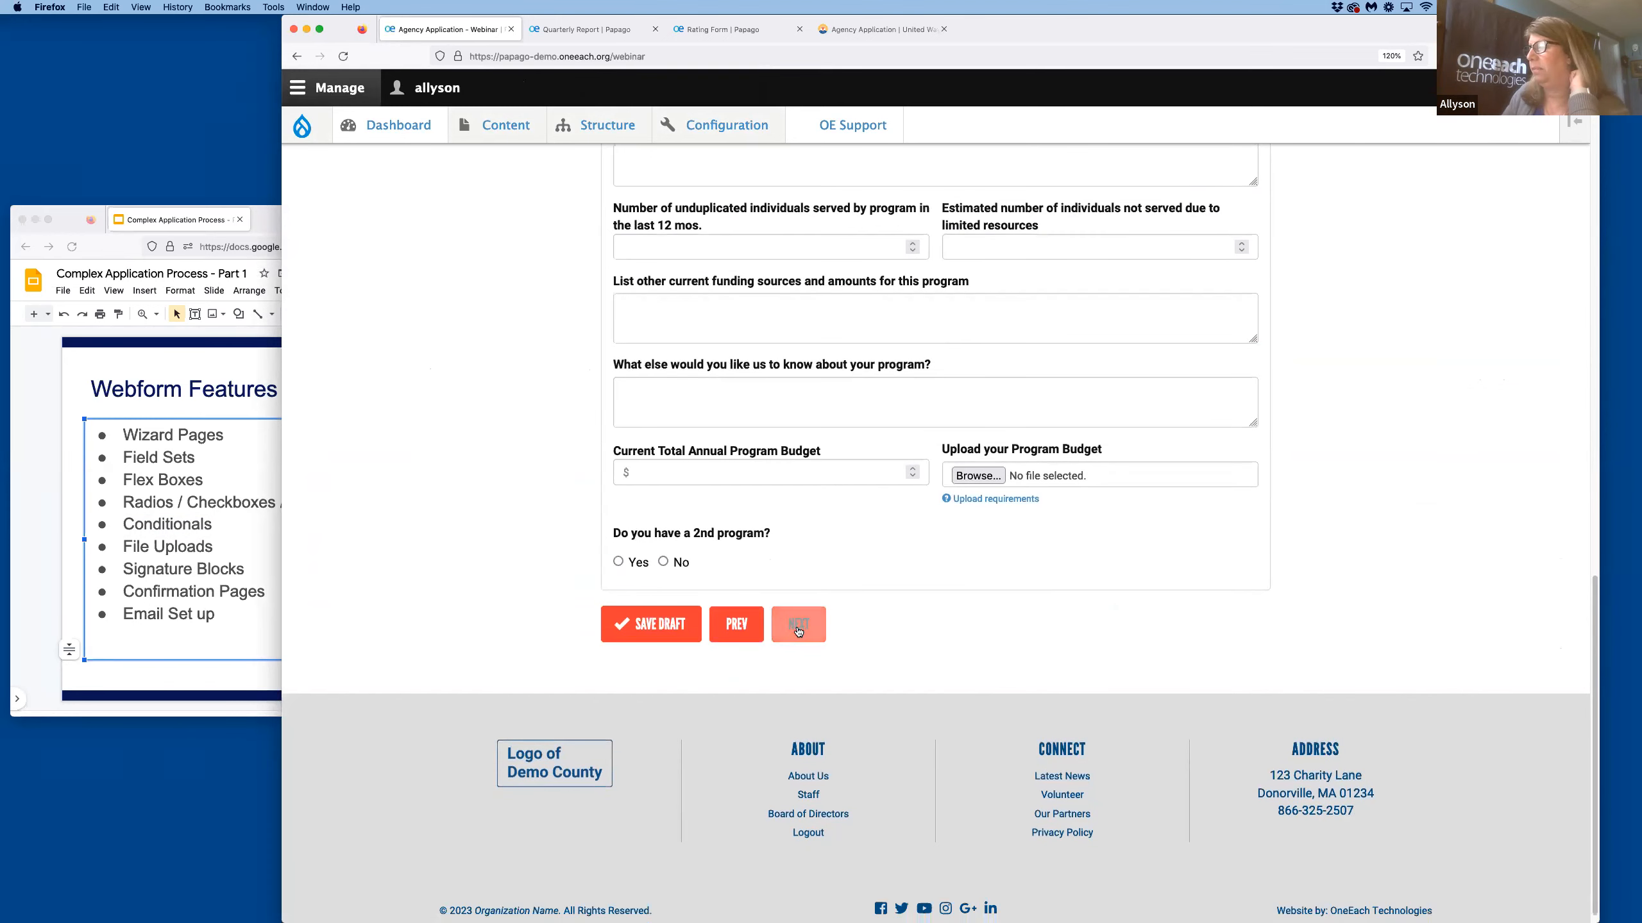
{"action": "left_click", "coordinate": [799, 624]}
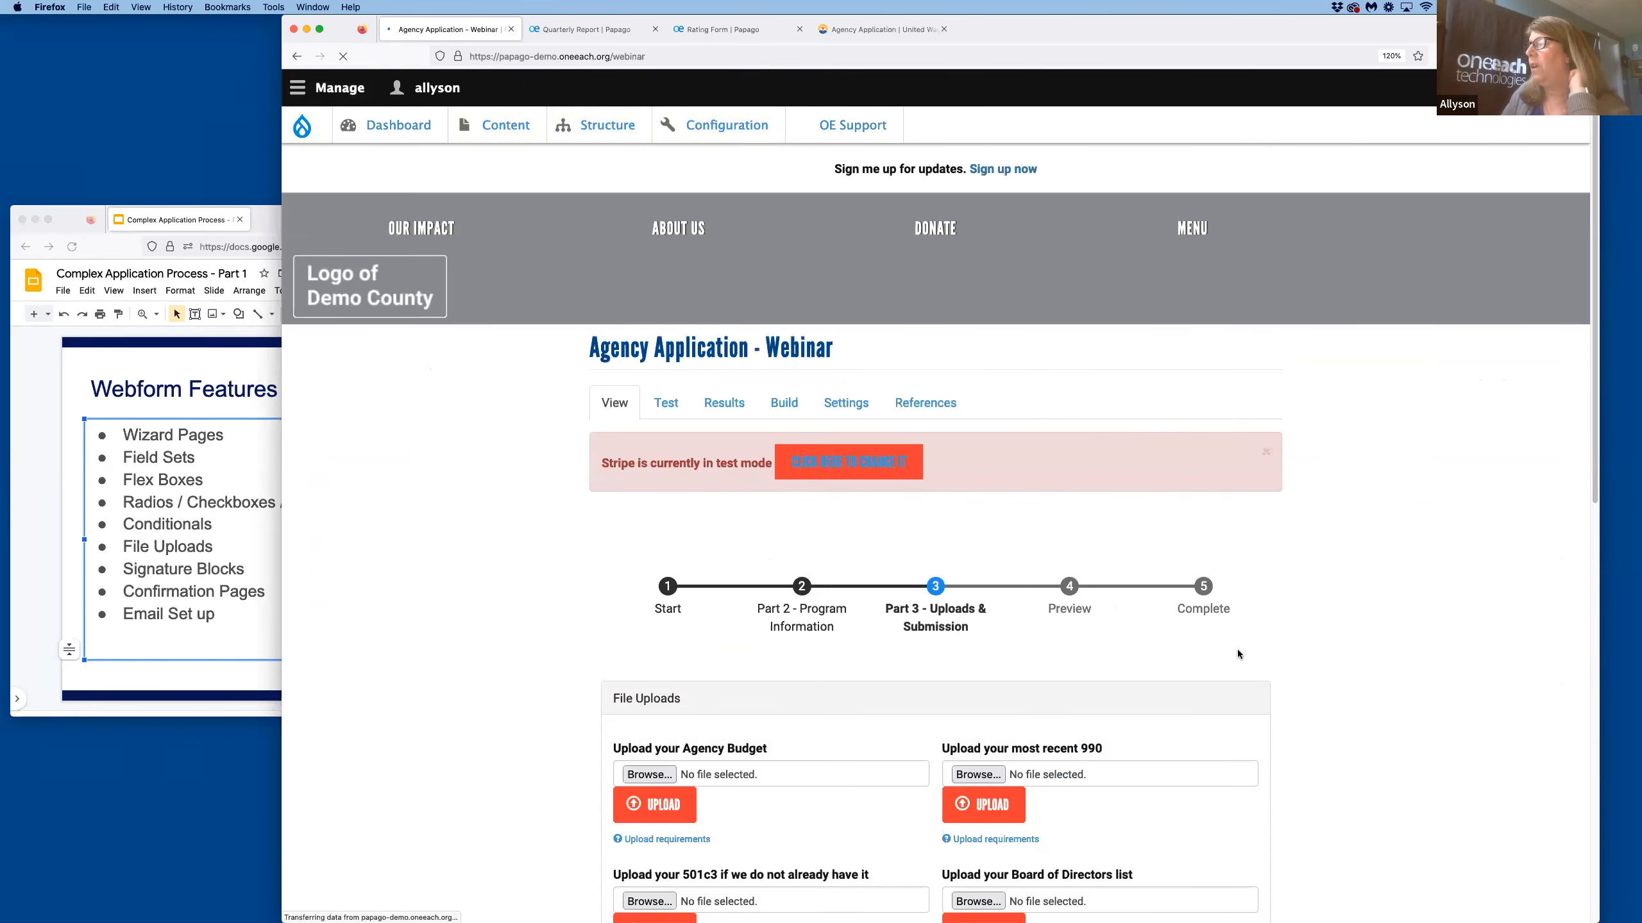
Draw a freehand test signature in the Signature block and review the Part 3 - Uploads & Submission page.
{"action": "scroll", "coordinate": [1237, 650], "scroll_direction": "down", "scroll_amount": 10}
{"action": "scroll", "coordinate": [1237, 652], "scroll_direction": "up", "scroll_amount": 1}
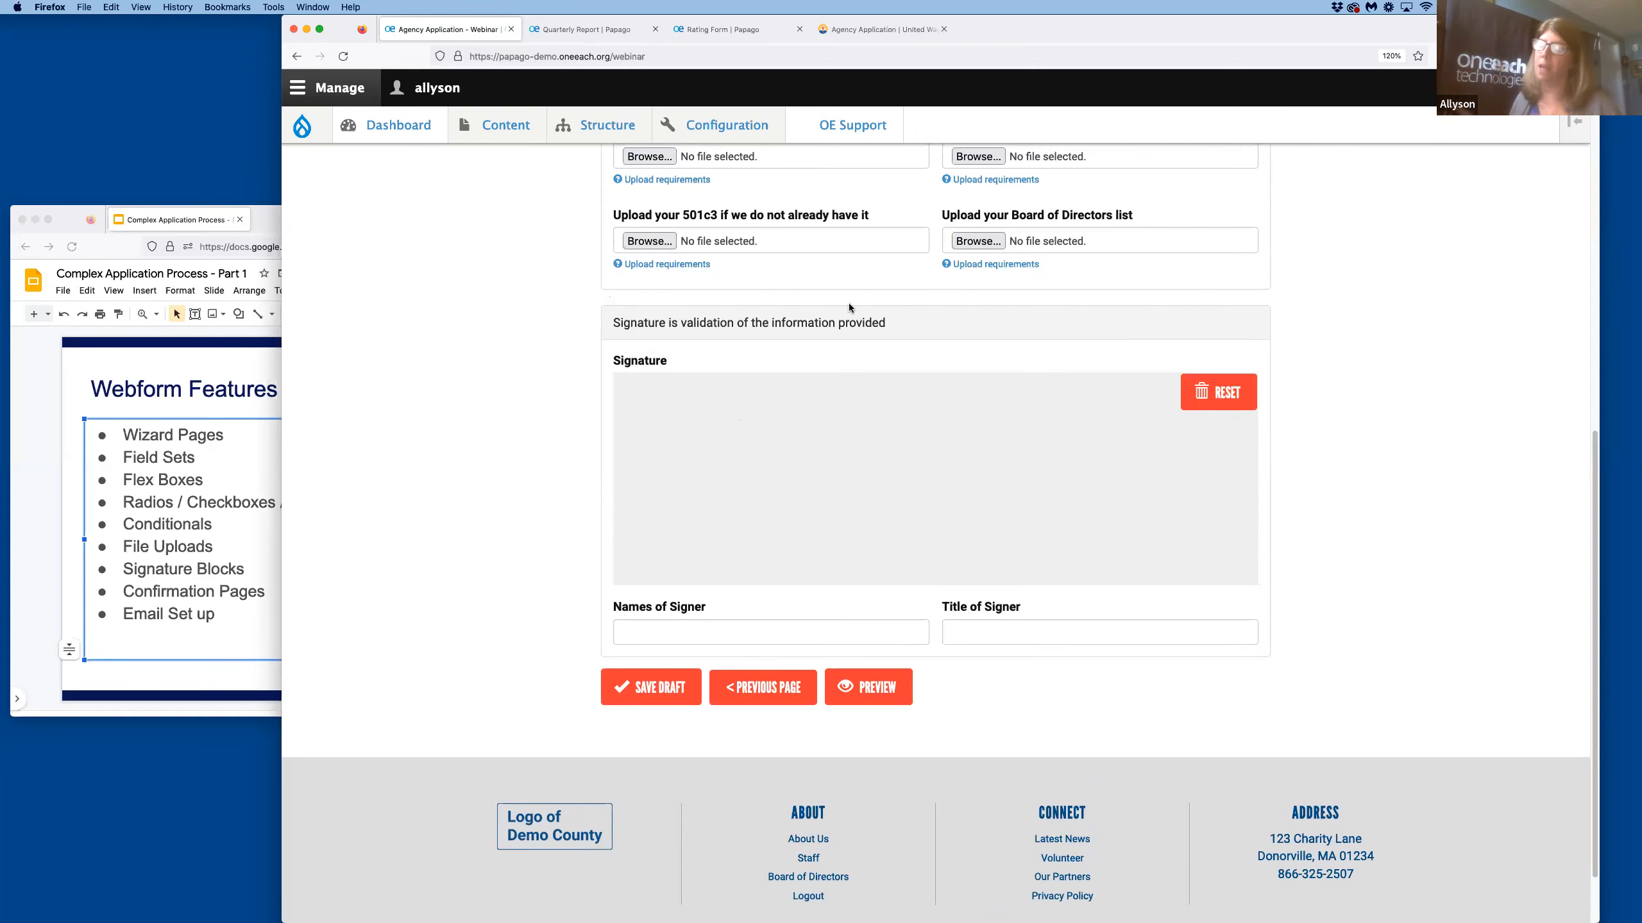
{"action": "mouse_move", "coordinate": [712, 411]}
{"action": "left_mouse_down"}
{"action": "mouse_move", "coordinate": [680, 492]}
{"action": "mouse_move", "coordinate": [1275, 502]}
{"action": "left_mouse_up"}
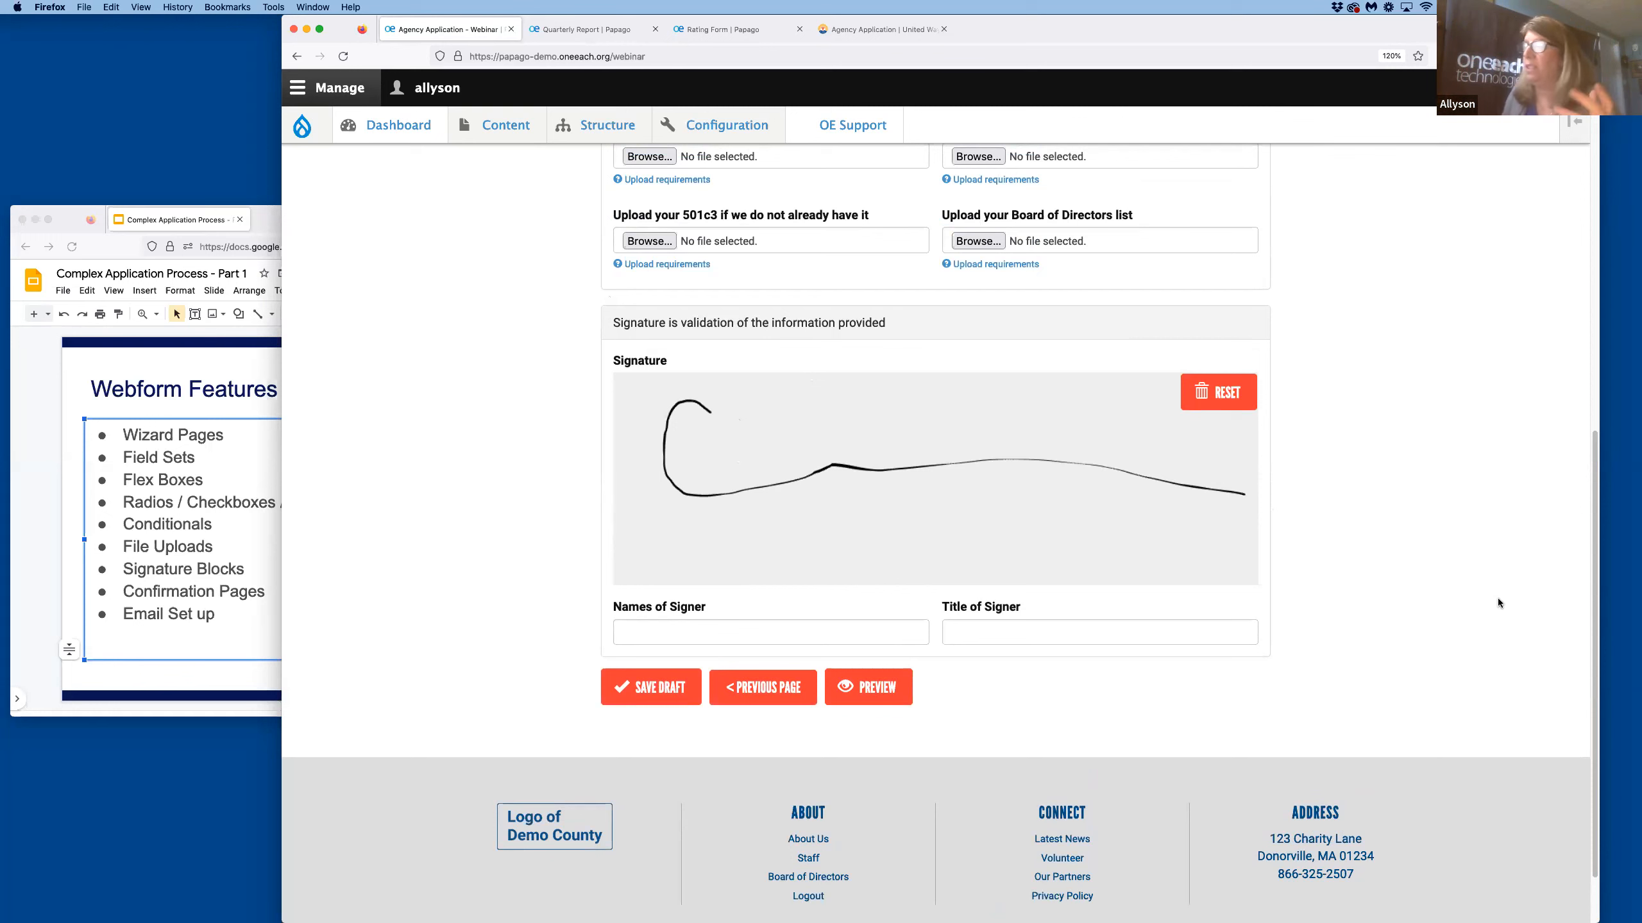
{"action": "scroll", "coordinate": [797, 532], "scroll_direction": "up", "scroll_amount": 3}
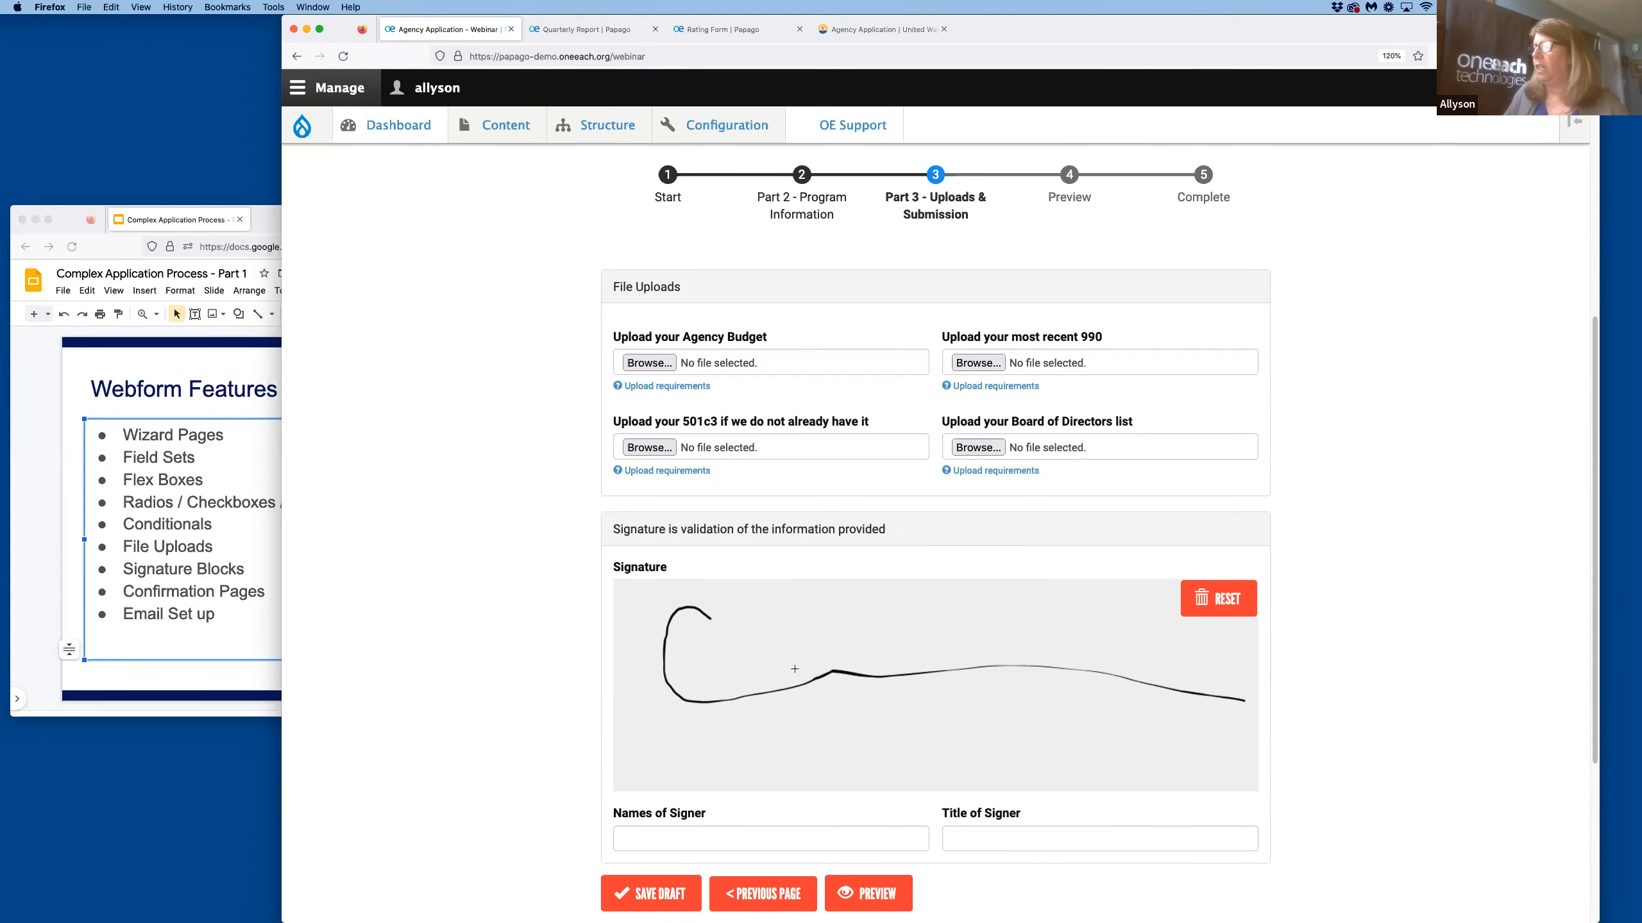
{"action": "scroll", "coordinate": [795, 669], "scroll_direction": "down", "scroll_amount": 5}
{"action": "scroll", "coordinate": [1308, 513], "scroll_direction": "up", "scroll_amount": 12}
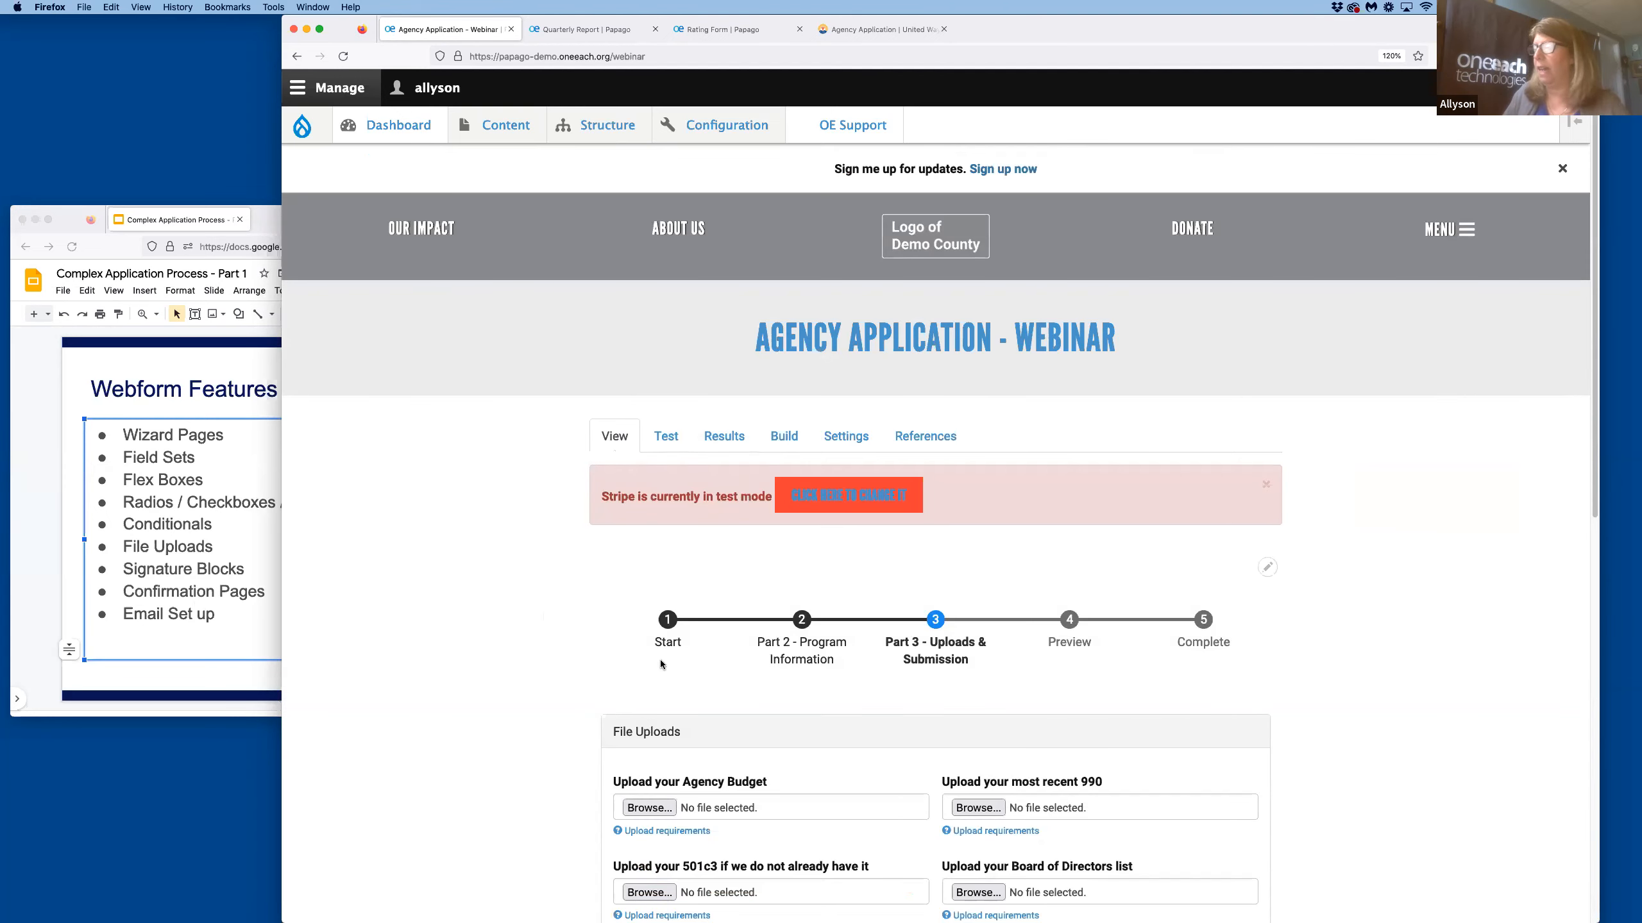
Go back through the wizard from Part 3 to the Start page.
{"action": "scroll", "coordinate": [665, 680], "scroll_direction": "down", "scroll_amount": 10}
{"action": "left_click", "coordinate": [753, 610]}
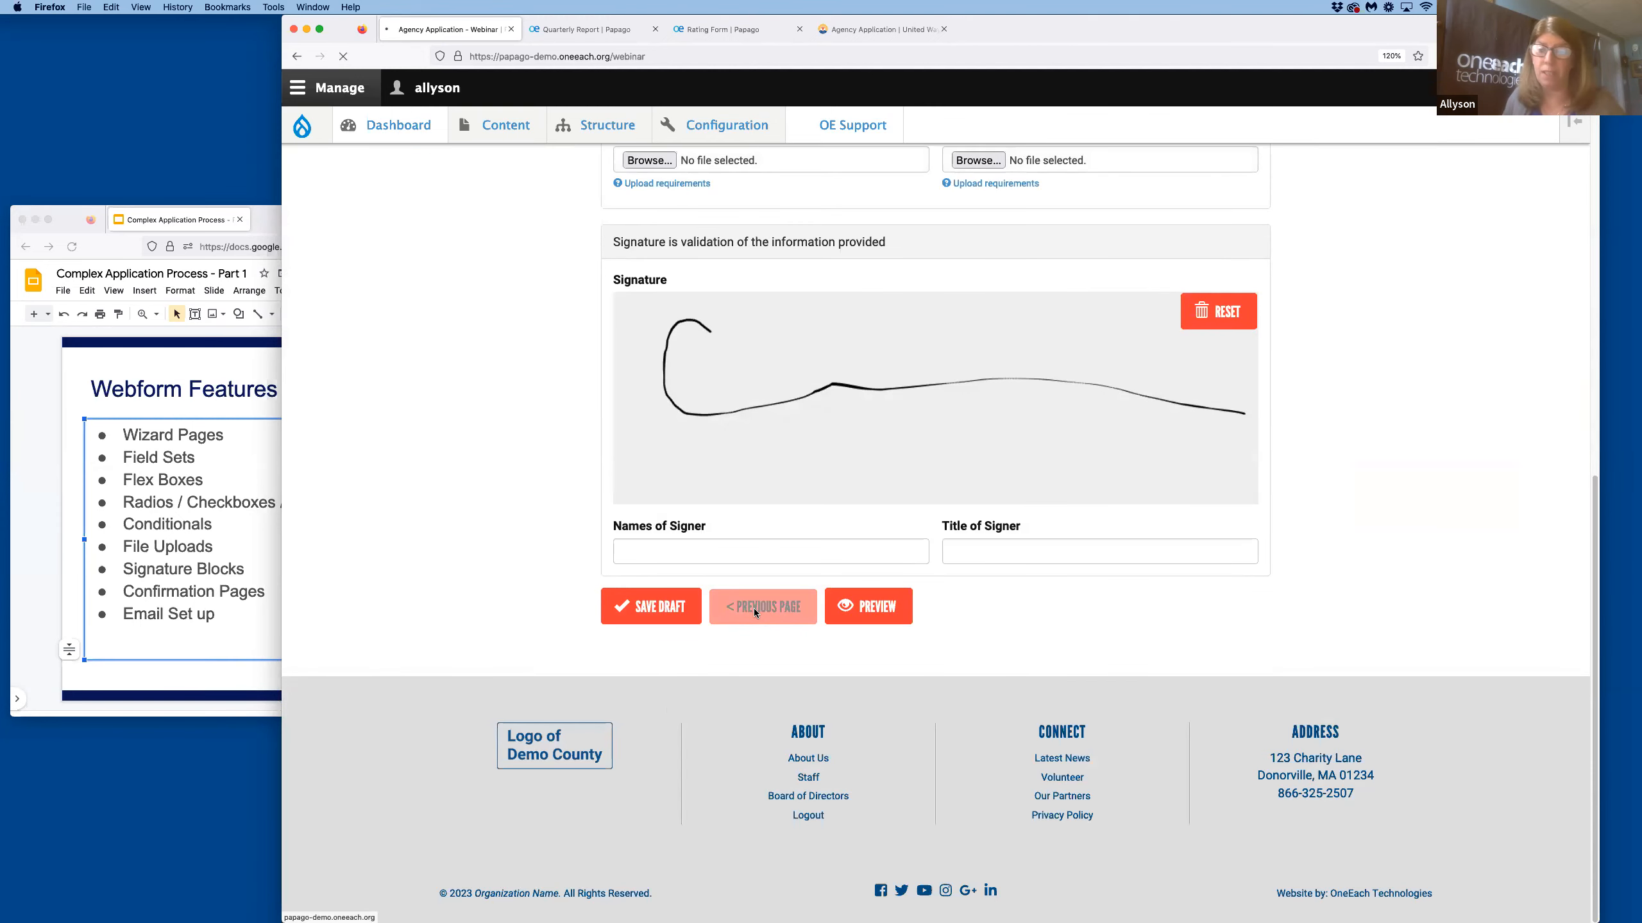
{"action": "scroll", "coordinate": [762, 635], "scroll_direction": "down", "scroll_amount": 5}
{"action": "scroll", "coordinate": [762, 636], "scroll_direction": "down", "scroll_amount": 8}
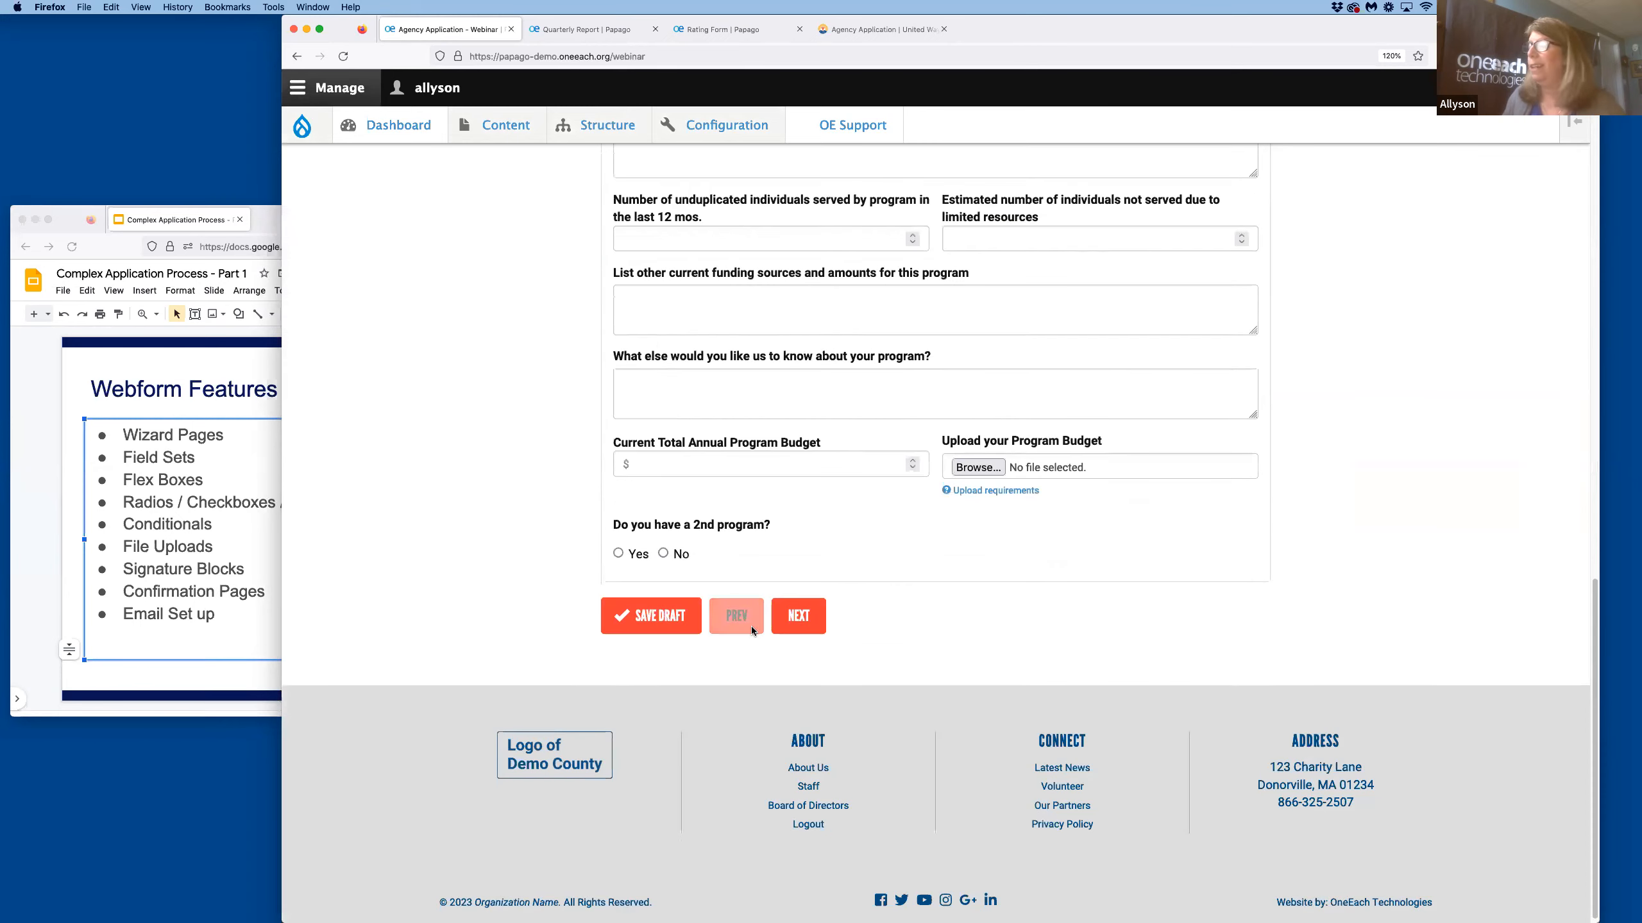
{"action": "left_click", "coordinate": [750, 622]}
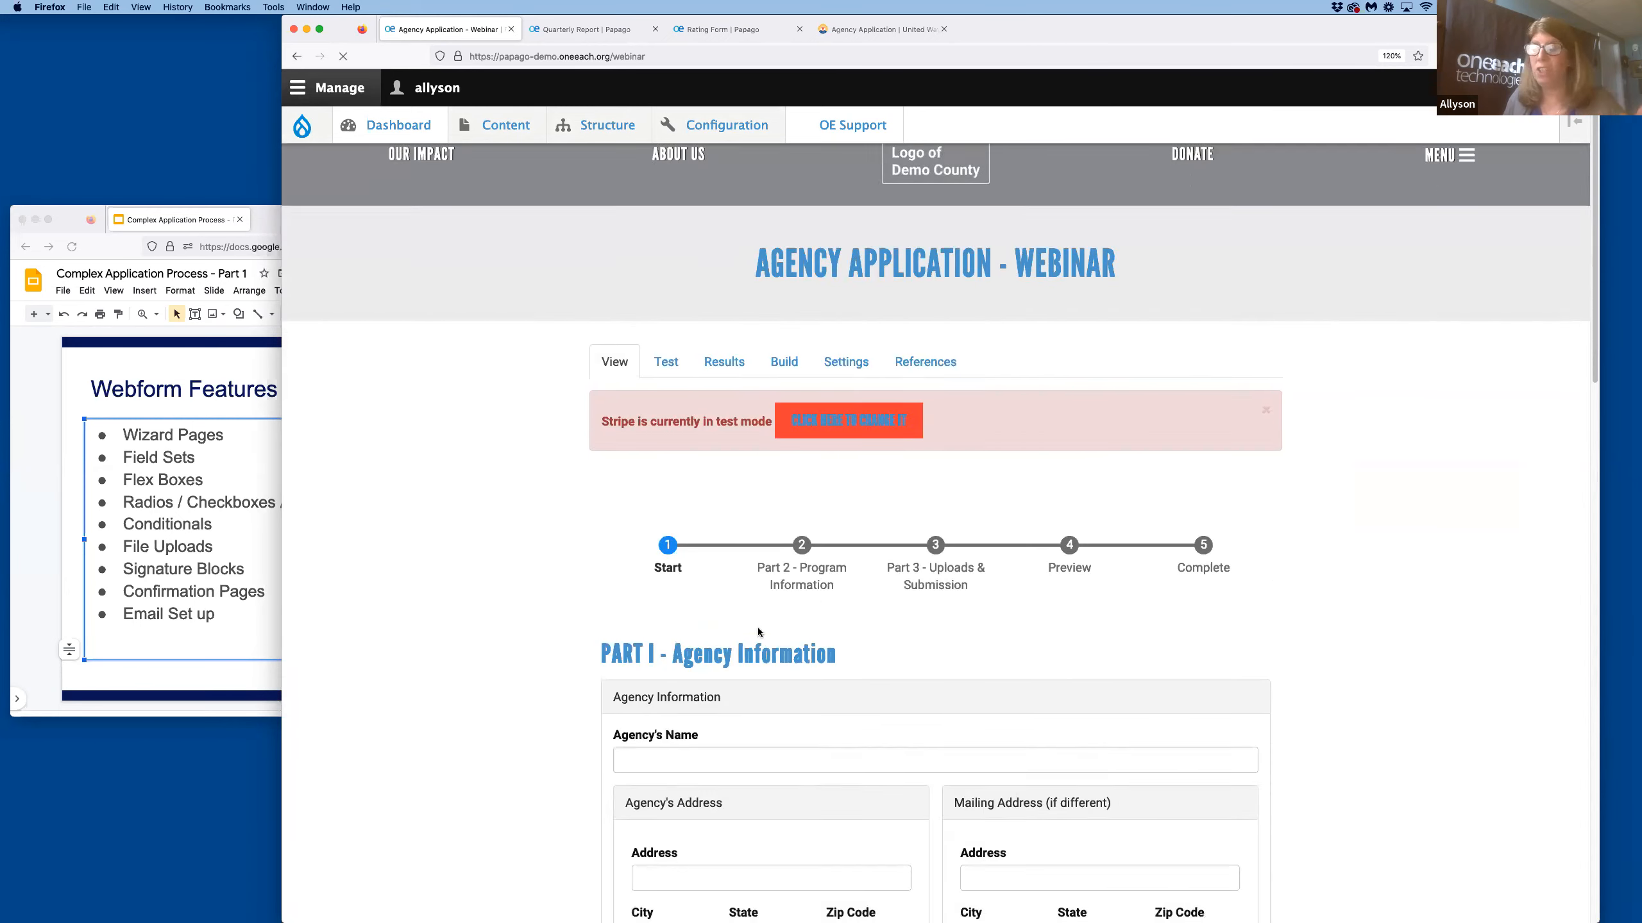
Fill in Fundraising and Administration: Management and General Total 100000, Amount Spent on Fundraising 10000, and Total Revenue 400000.
{"action": "scroll", "coordinate": [749, 626], "scroll_direction": "down", "scroll_amount": 10}
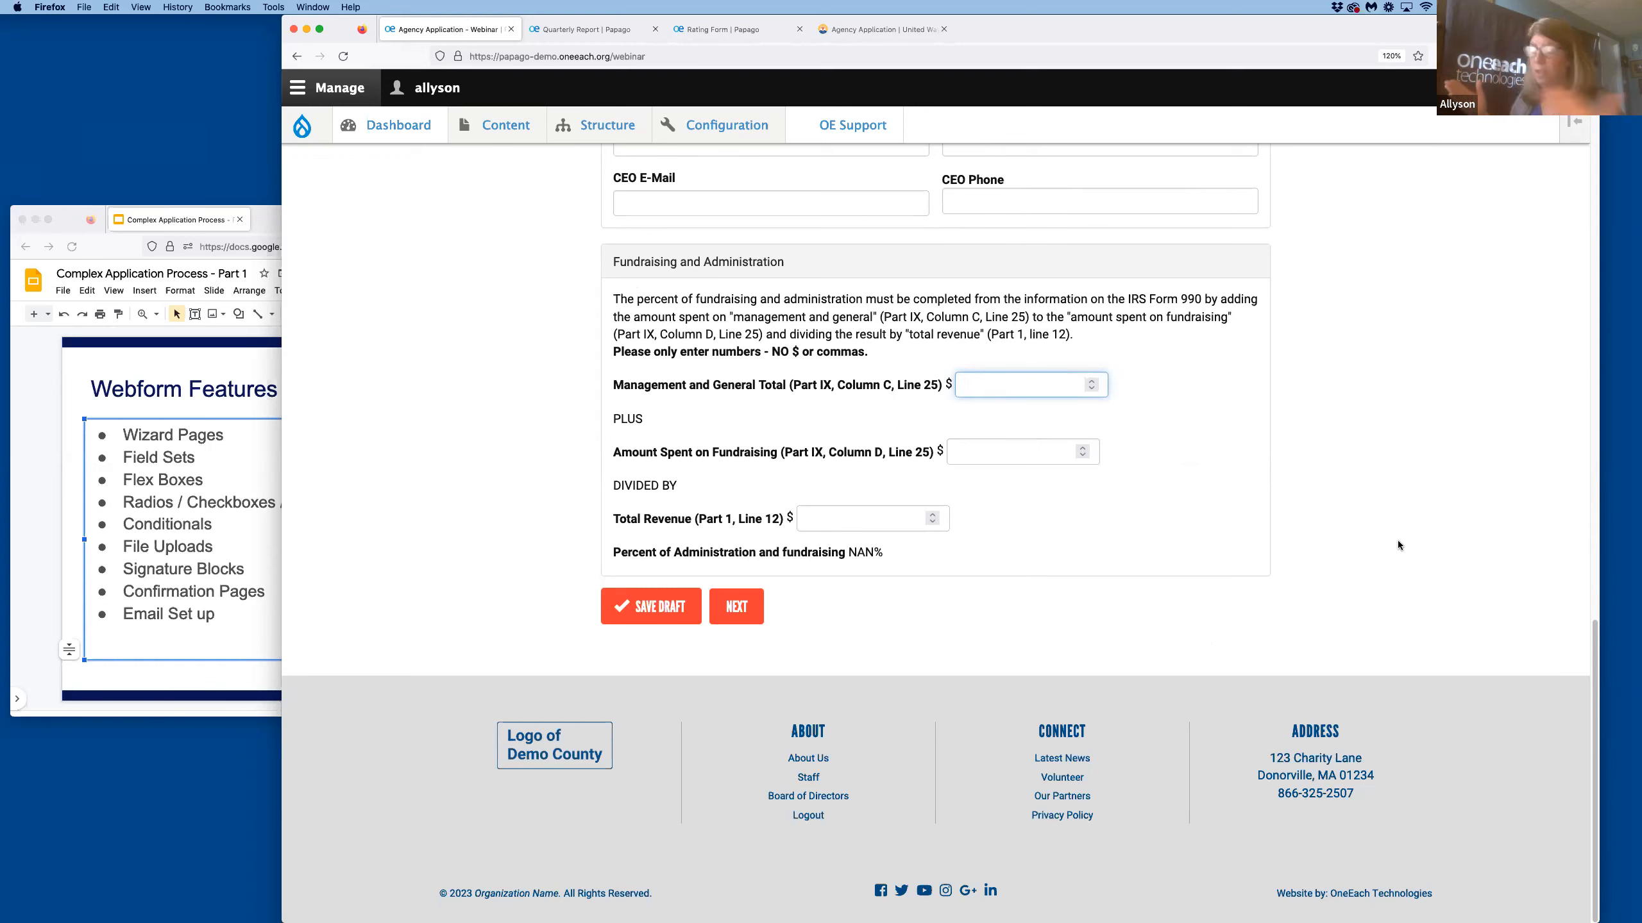
{"action": "type", "text": "10000"}
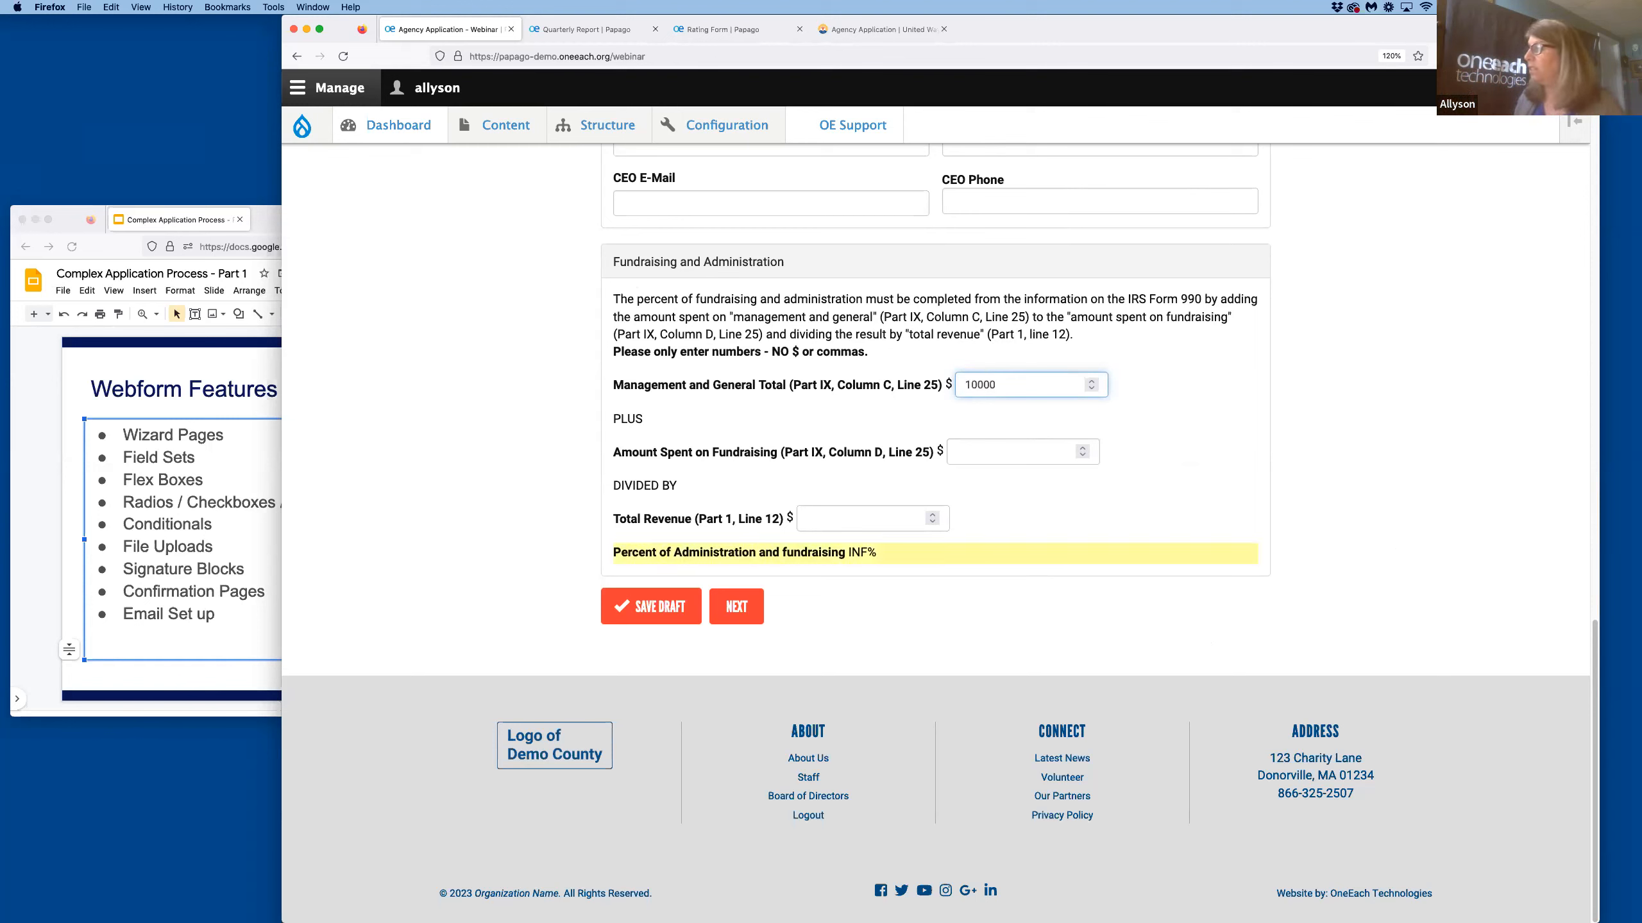
{"action": "type", "text": "0"}
{"action": "left_click", "coordinate": [1023, 449]}
{"action": "type", "text": "1000"}
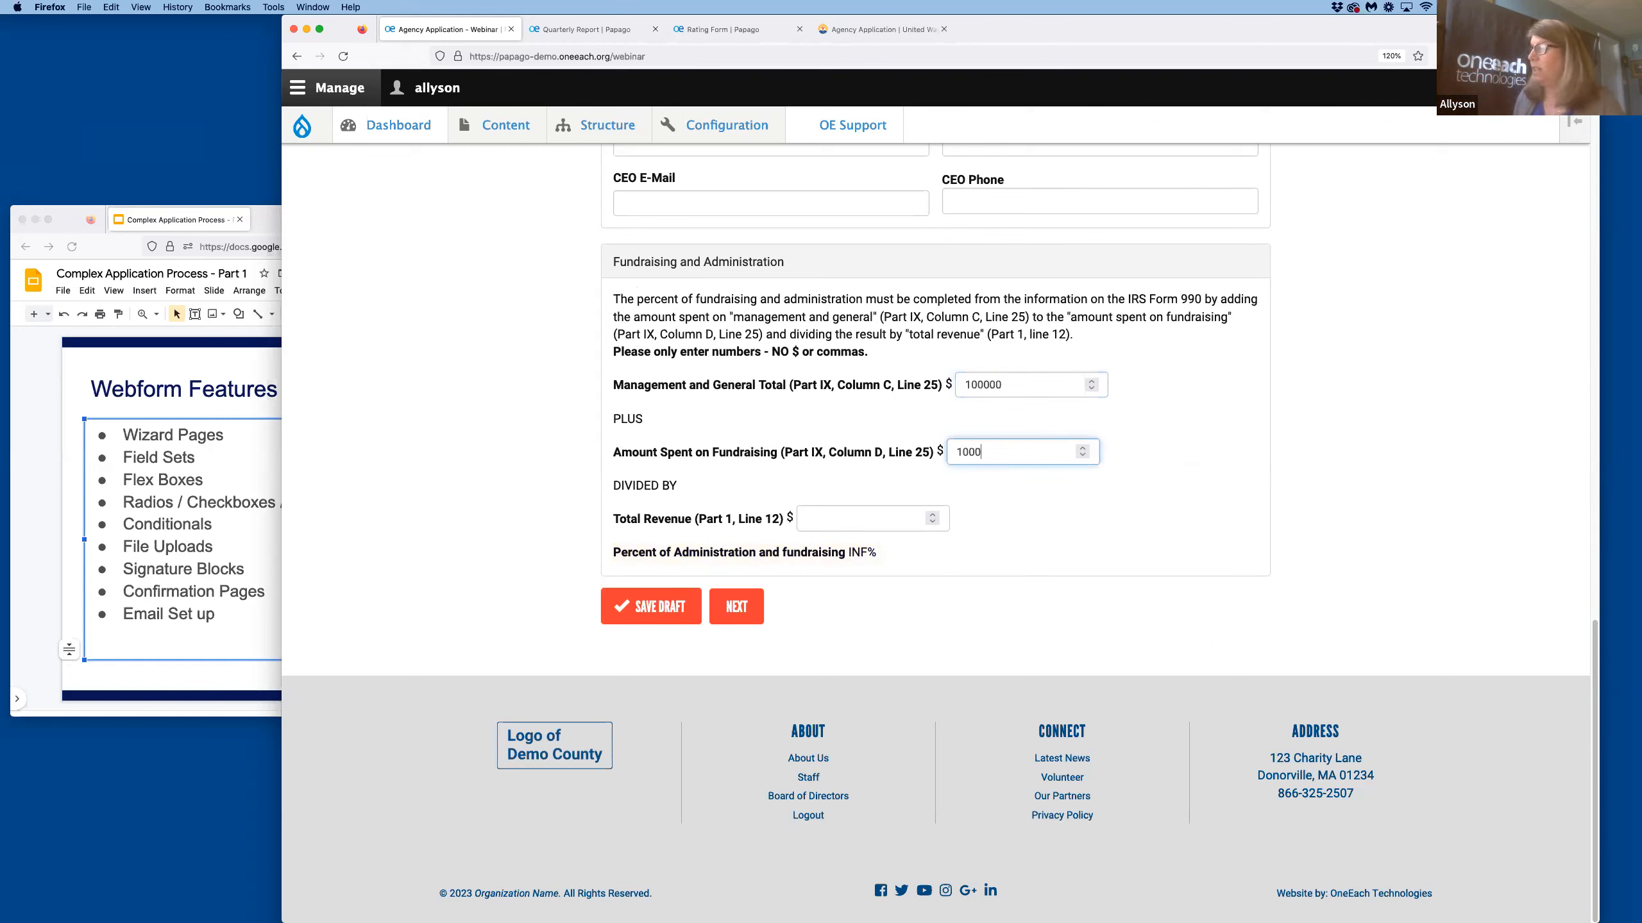
{"action": "left_click", "coordinate": [826, 517]}
{"action": "type", "text": "400000"}
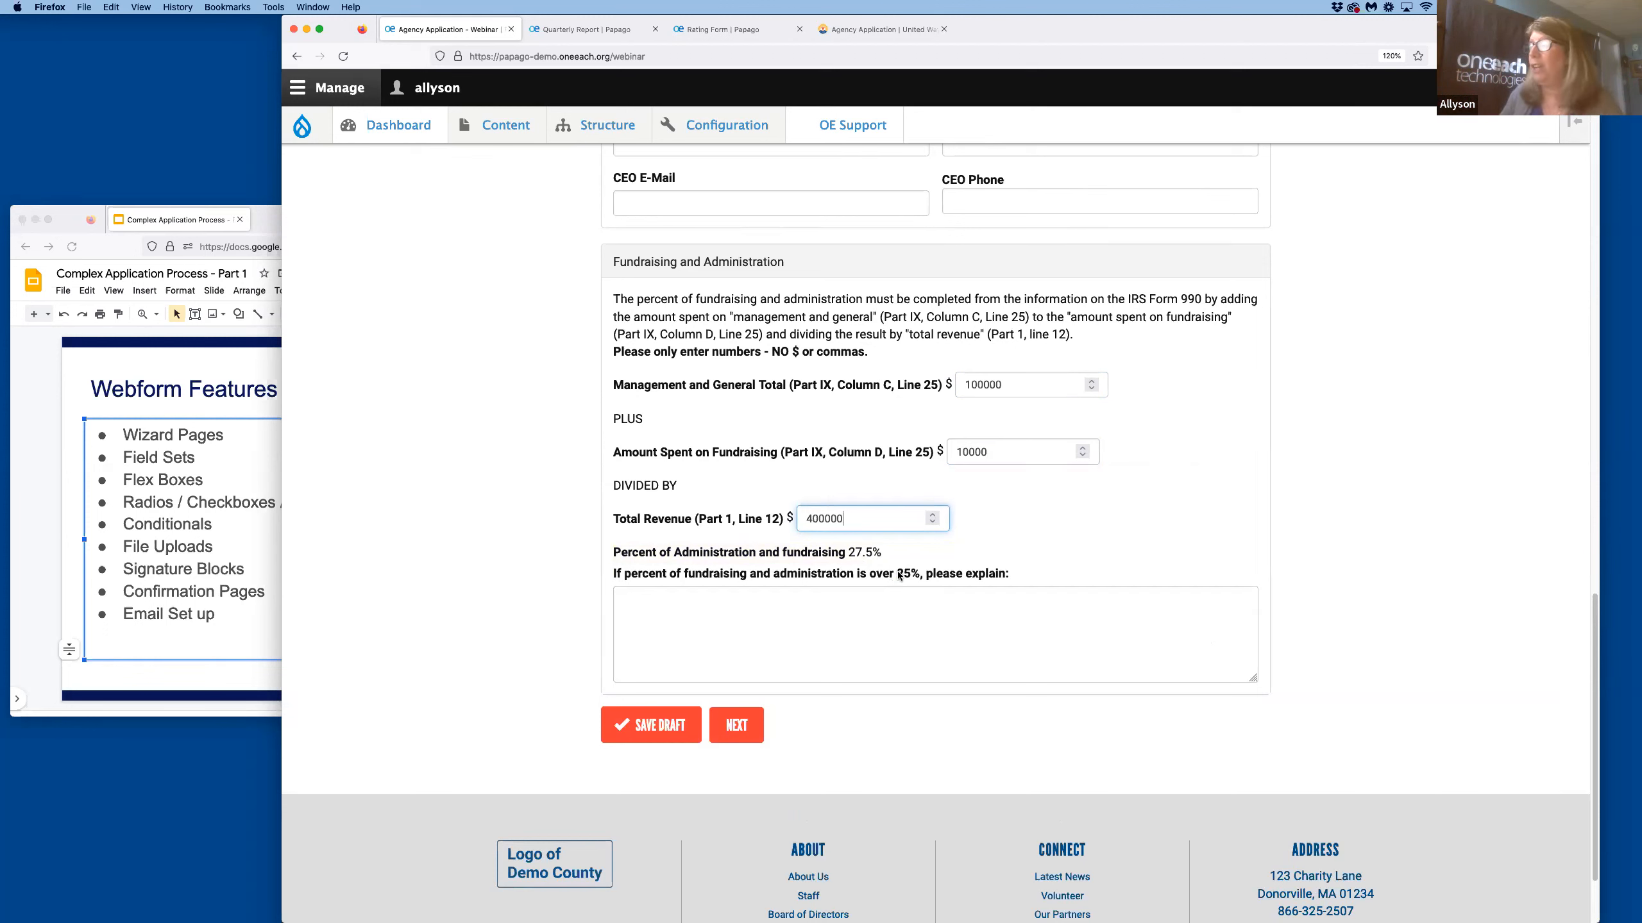
Select the over-25% explanation box and set Total Revenue to 500000 to test the conditional.
{"action": "left_click", "coordinate": [627, 603]}
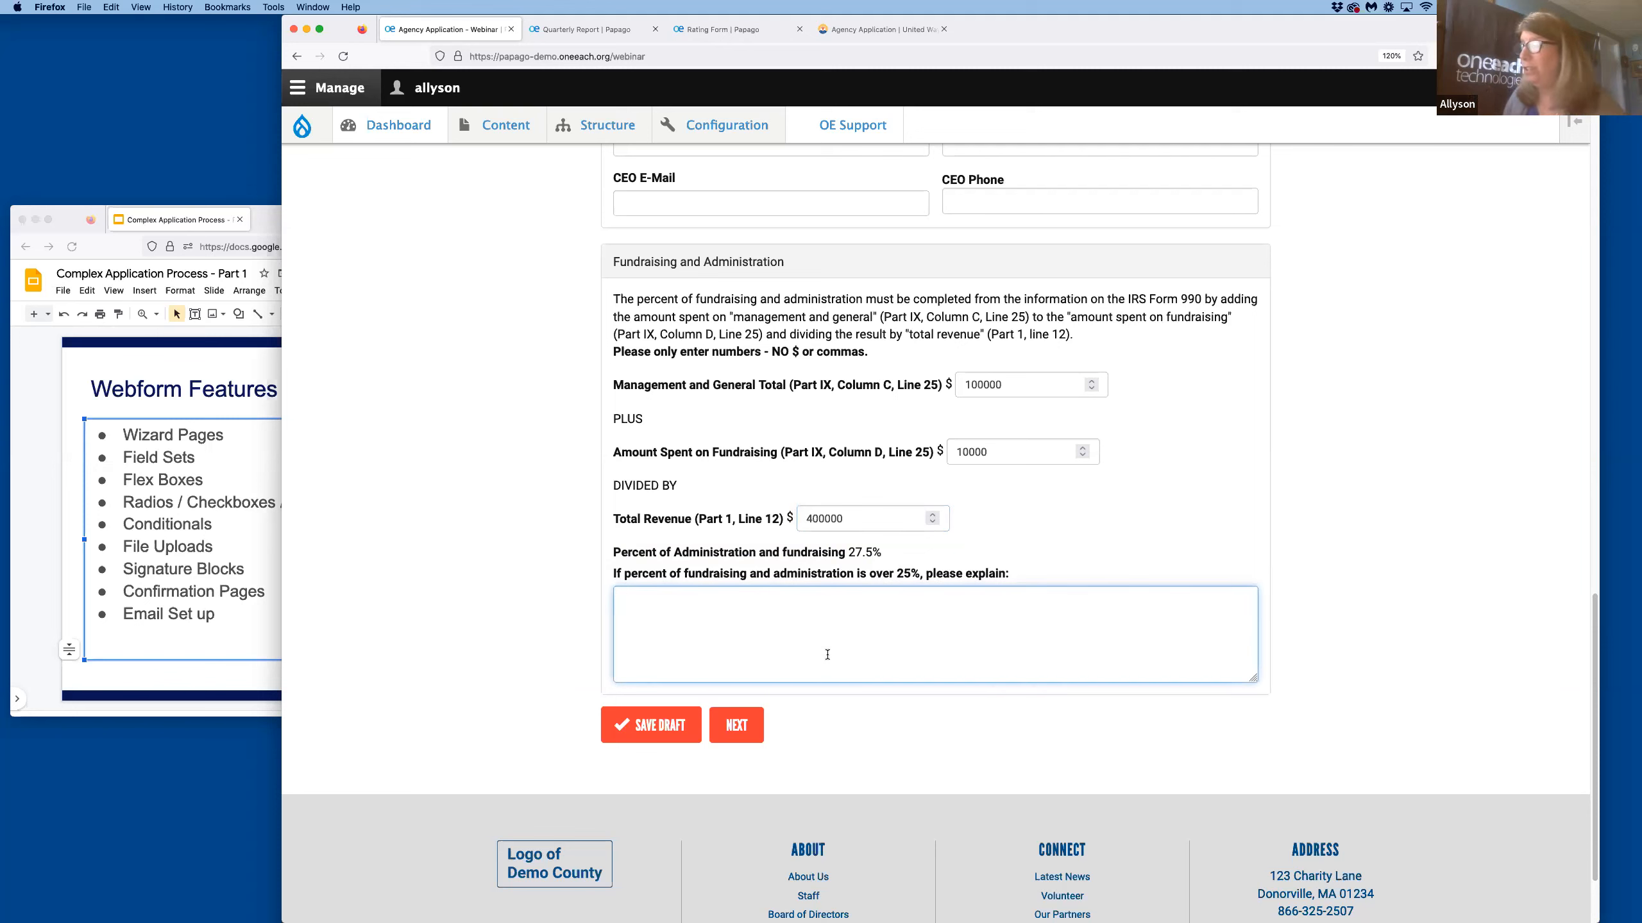
{"action": "left_click_drag", "start_coordinate": [812, 520], "coordinate": [806, 520]}
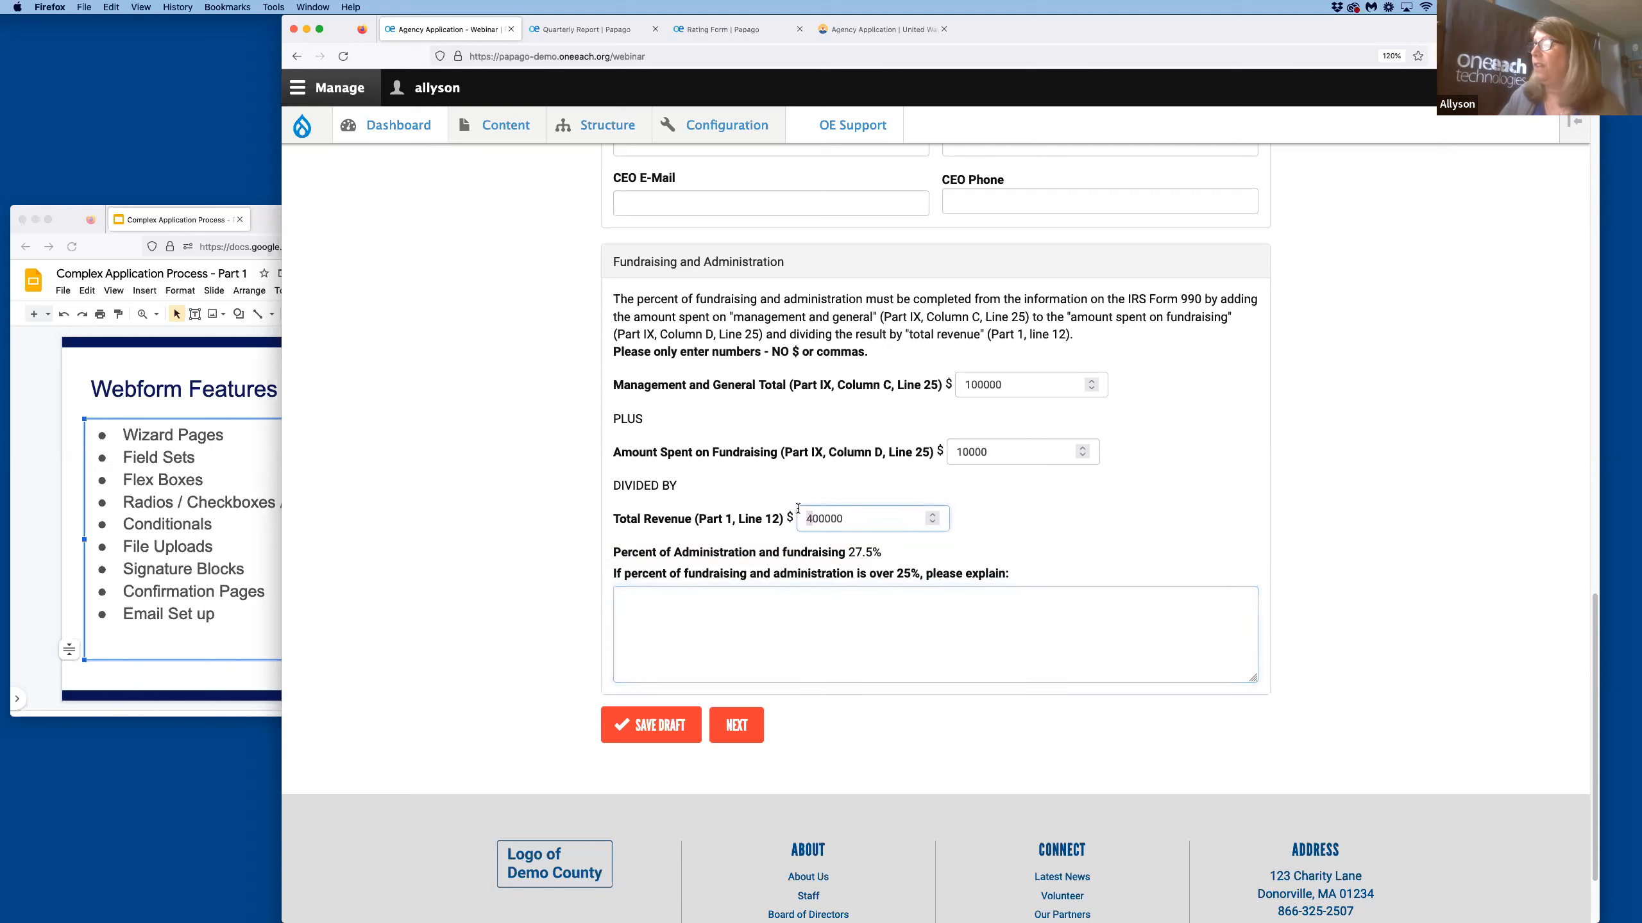
{"action": "type", "text": "5"}
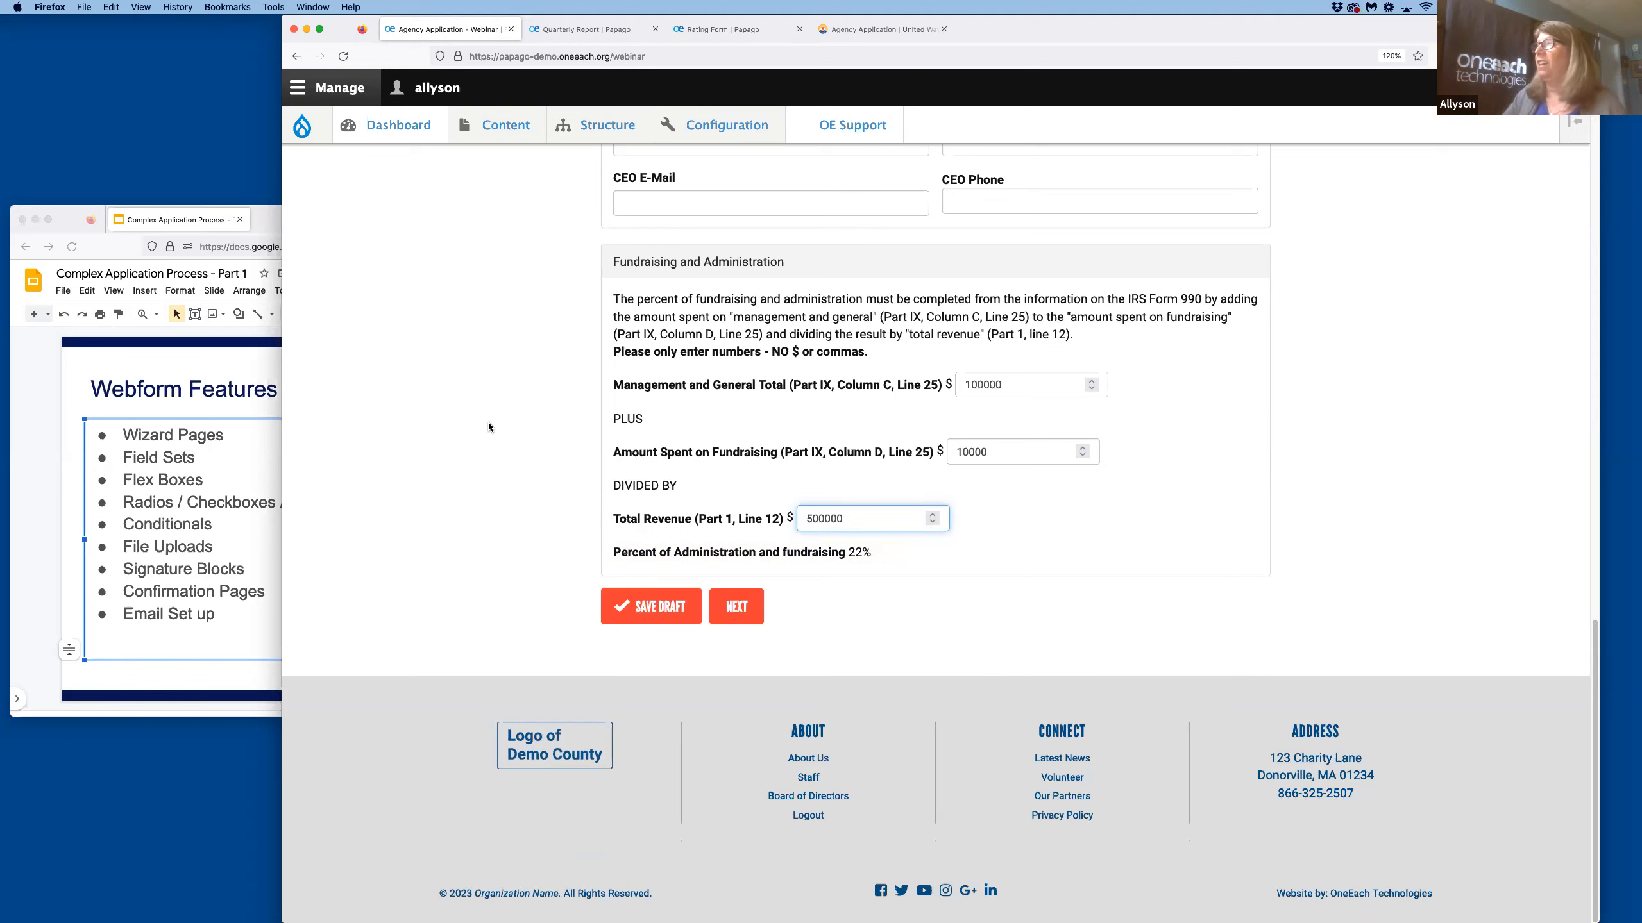
Bring up the Important Details slide in the presentation and return to the webform's build list.
{"action": "left_click", "coordinate": [242, 461]}
{"action": "scroll", "coordinate": [394, 540], "scroll_direction": "down", "scroll_amount": 2}
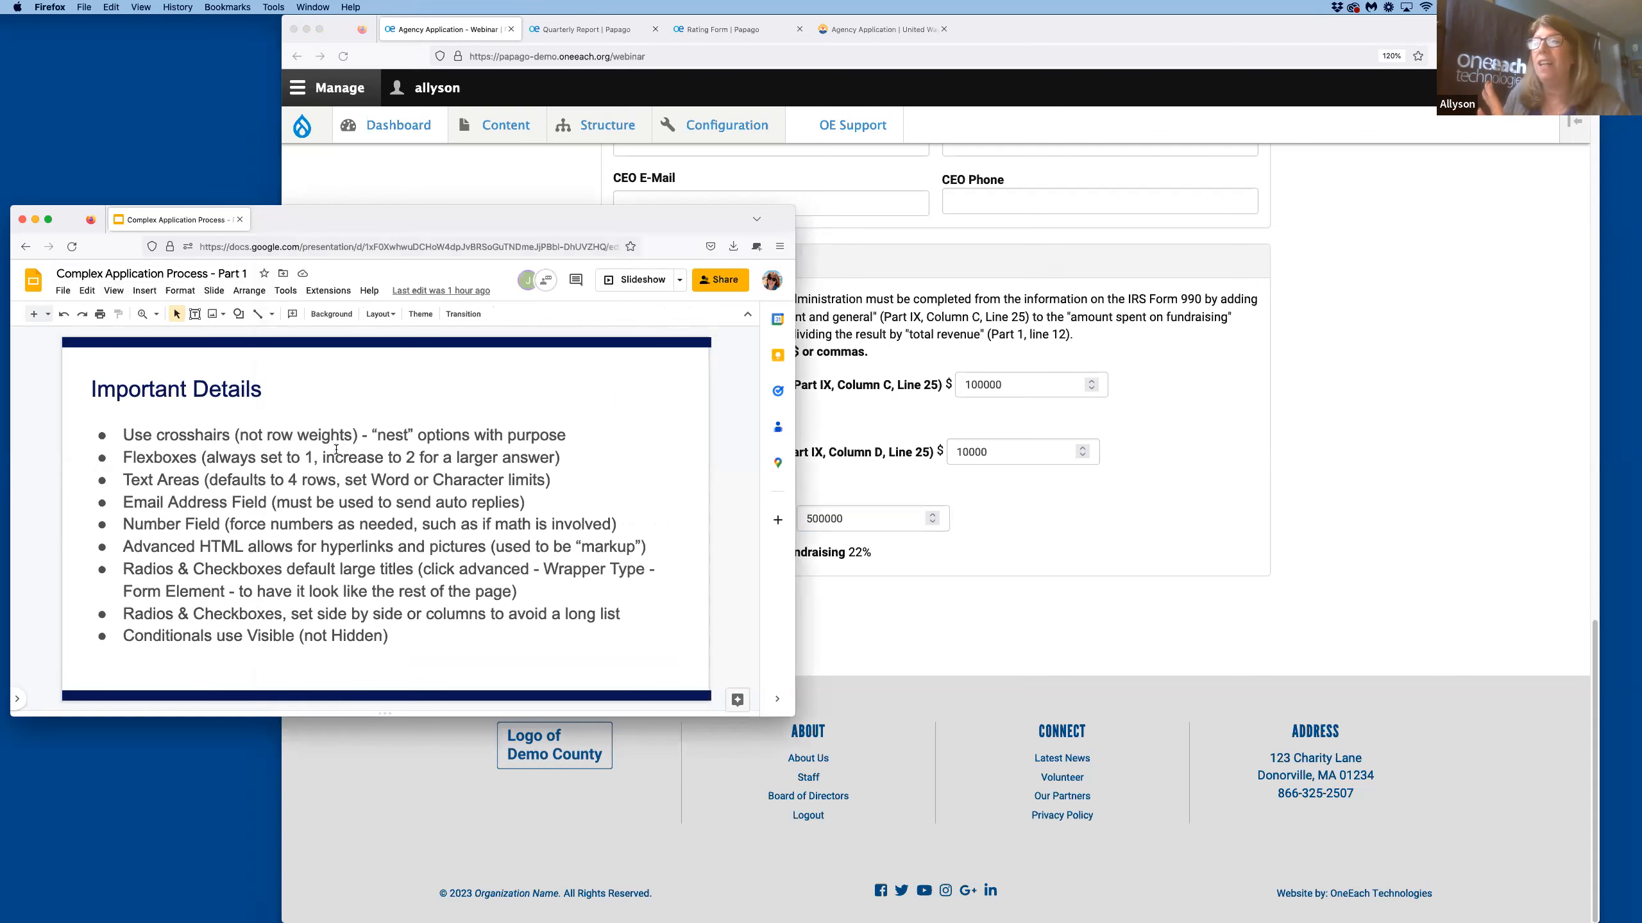
{"action": "left_click", "coordinate": [1265, 377]}
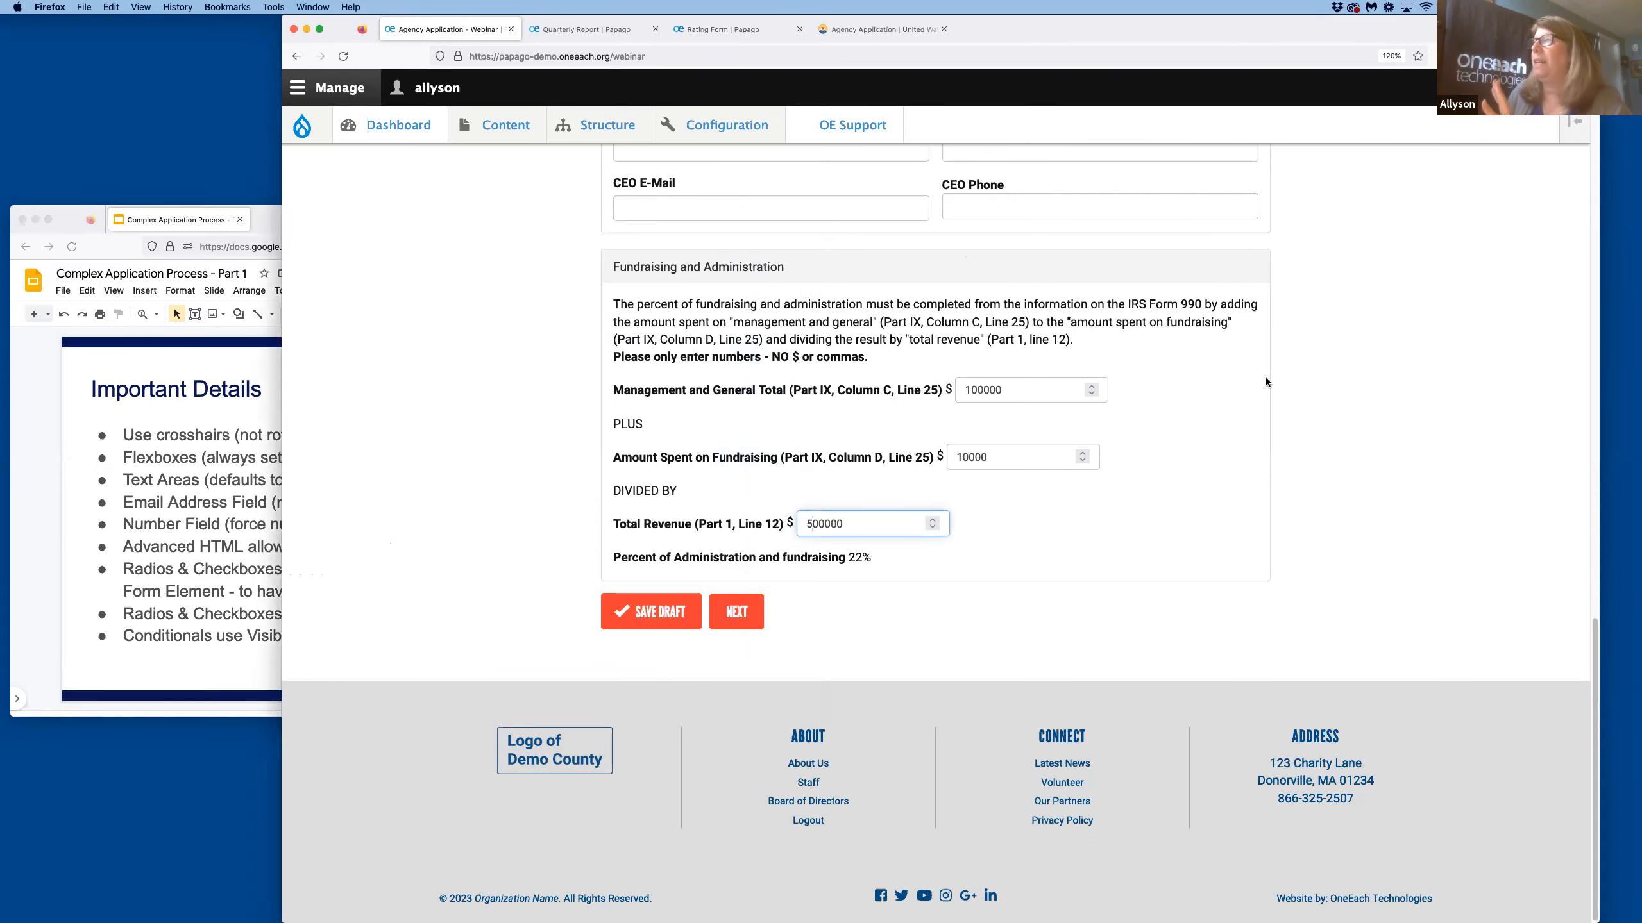
{"action": "scroll", "coordinate": [1265, 377], "scroll_direction": "up", "scroll_amount": 15}
{"action": "left_click", "coordinate": [766, 439]}
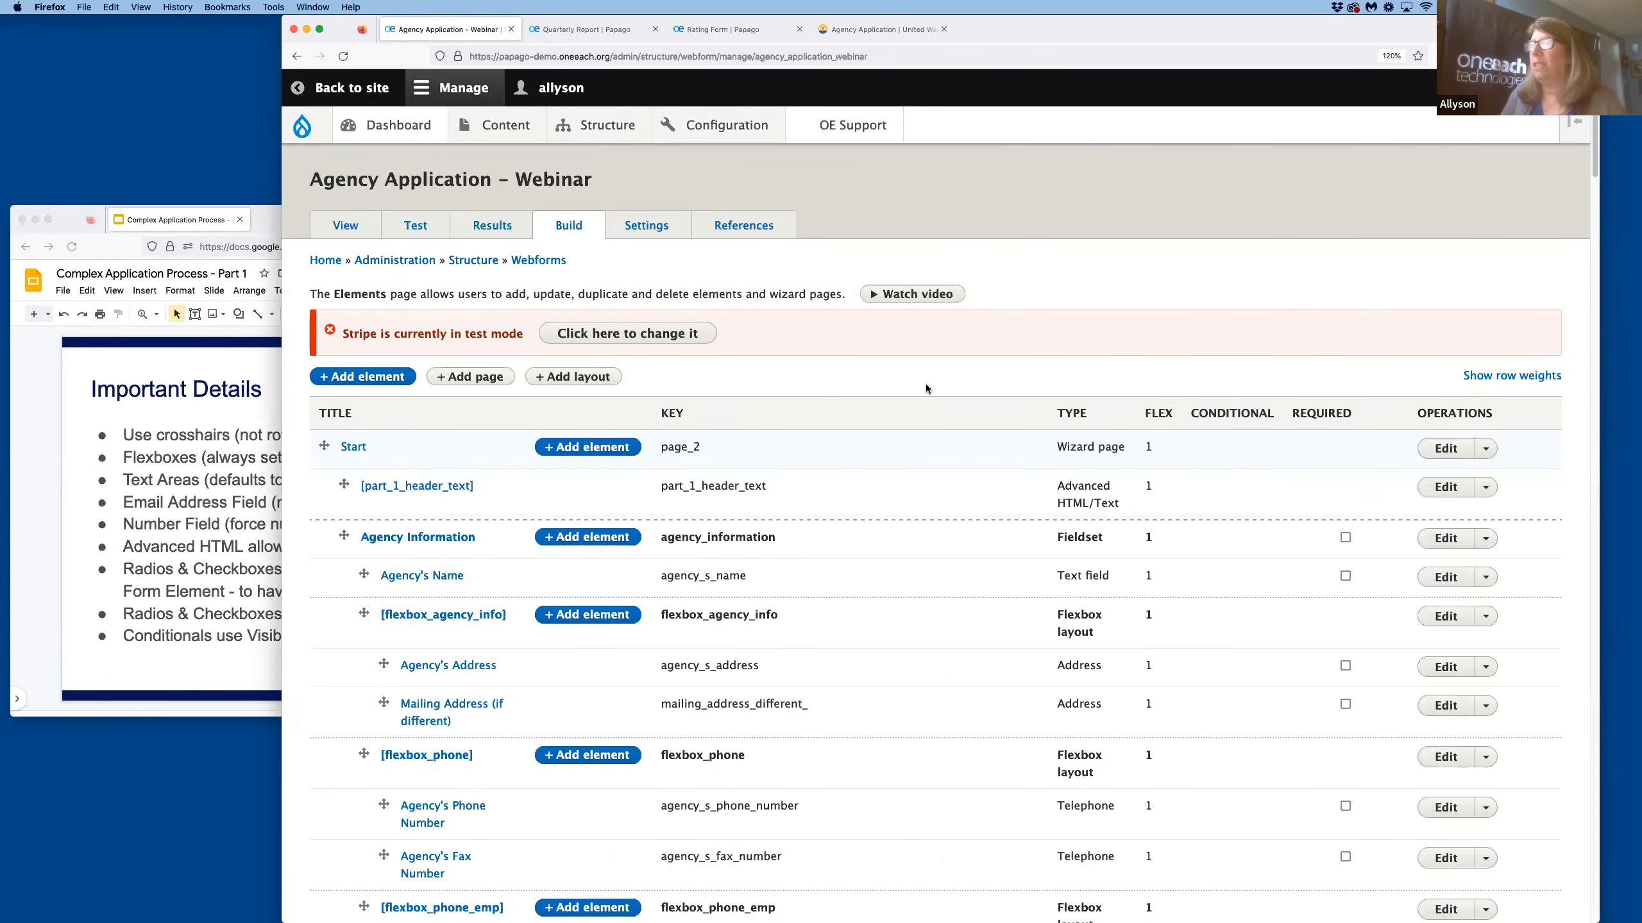
Show the row weights in the webform's element list and hide them again.
{"action": "scroll", "coordinate": [1054, 369], "scroll_direction": "down", "scroll_amount": 3}
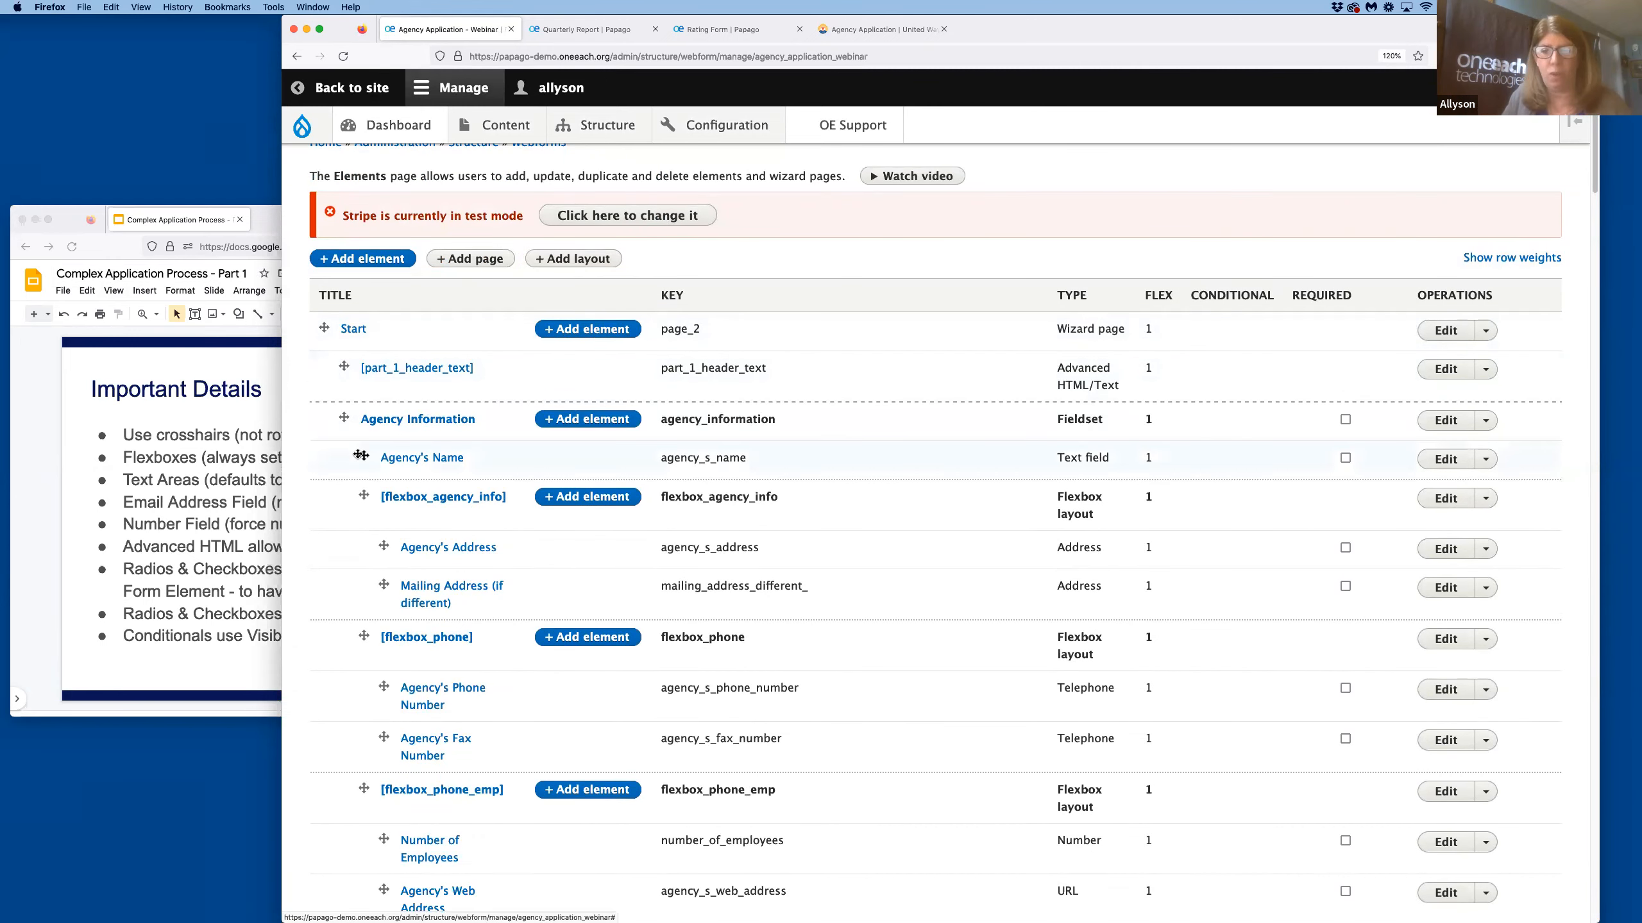
{"action": "left_click", "coordinate": [1504, 259]}
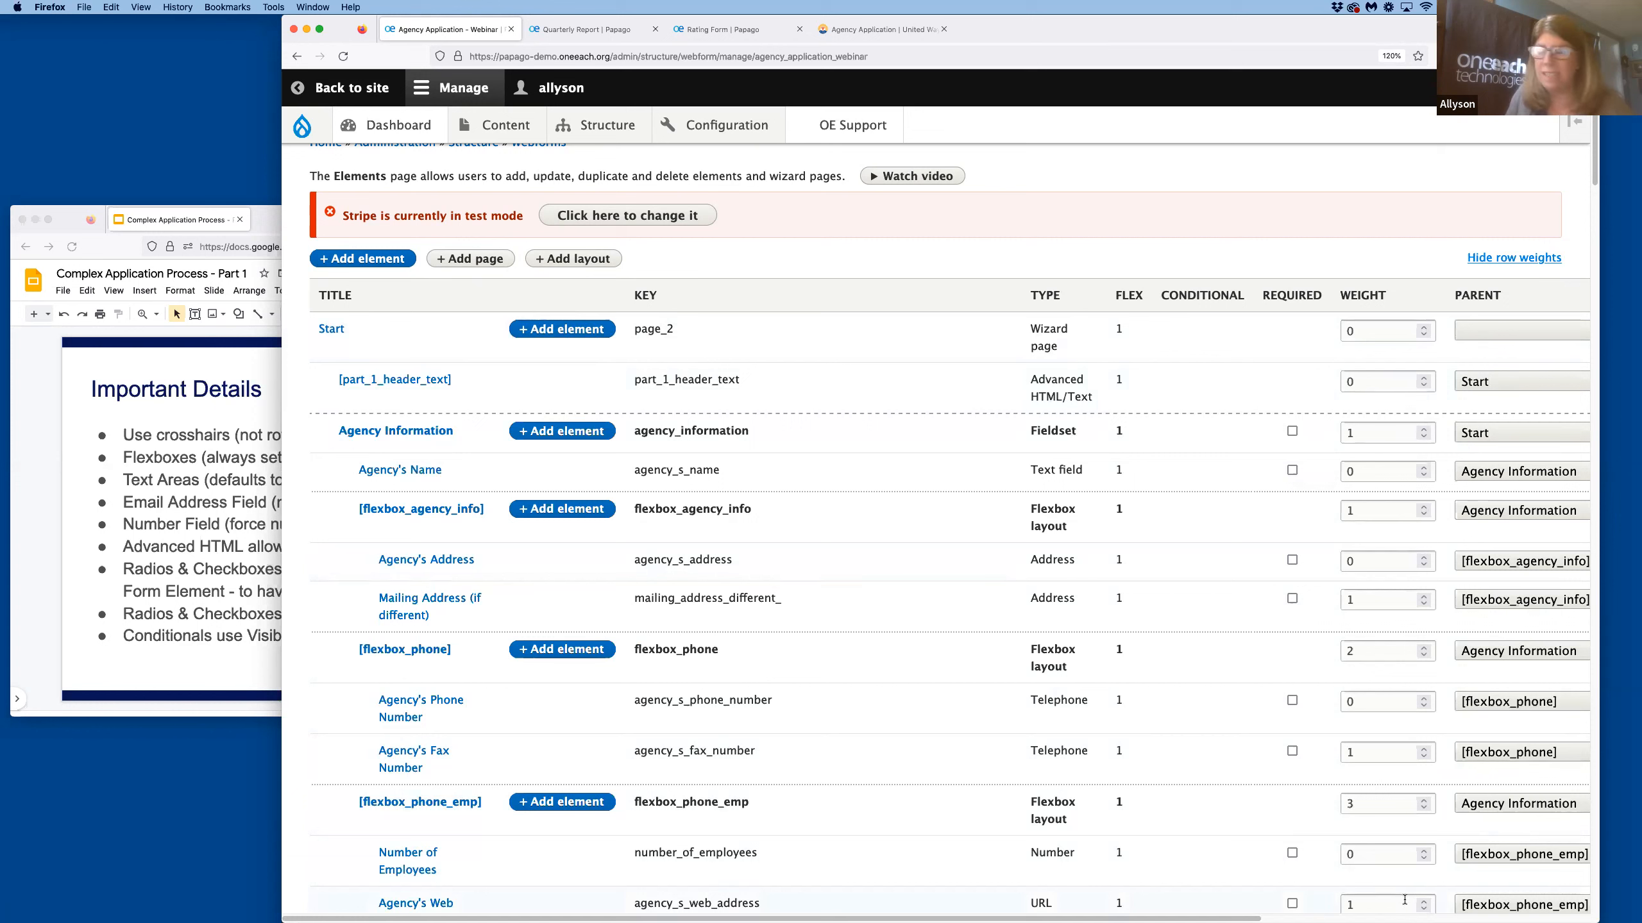
{"action": "left_click", "coordinate": [1506, 258]}
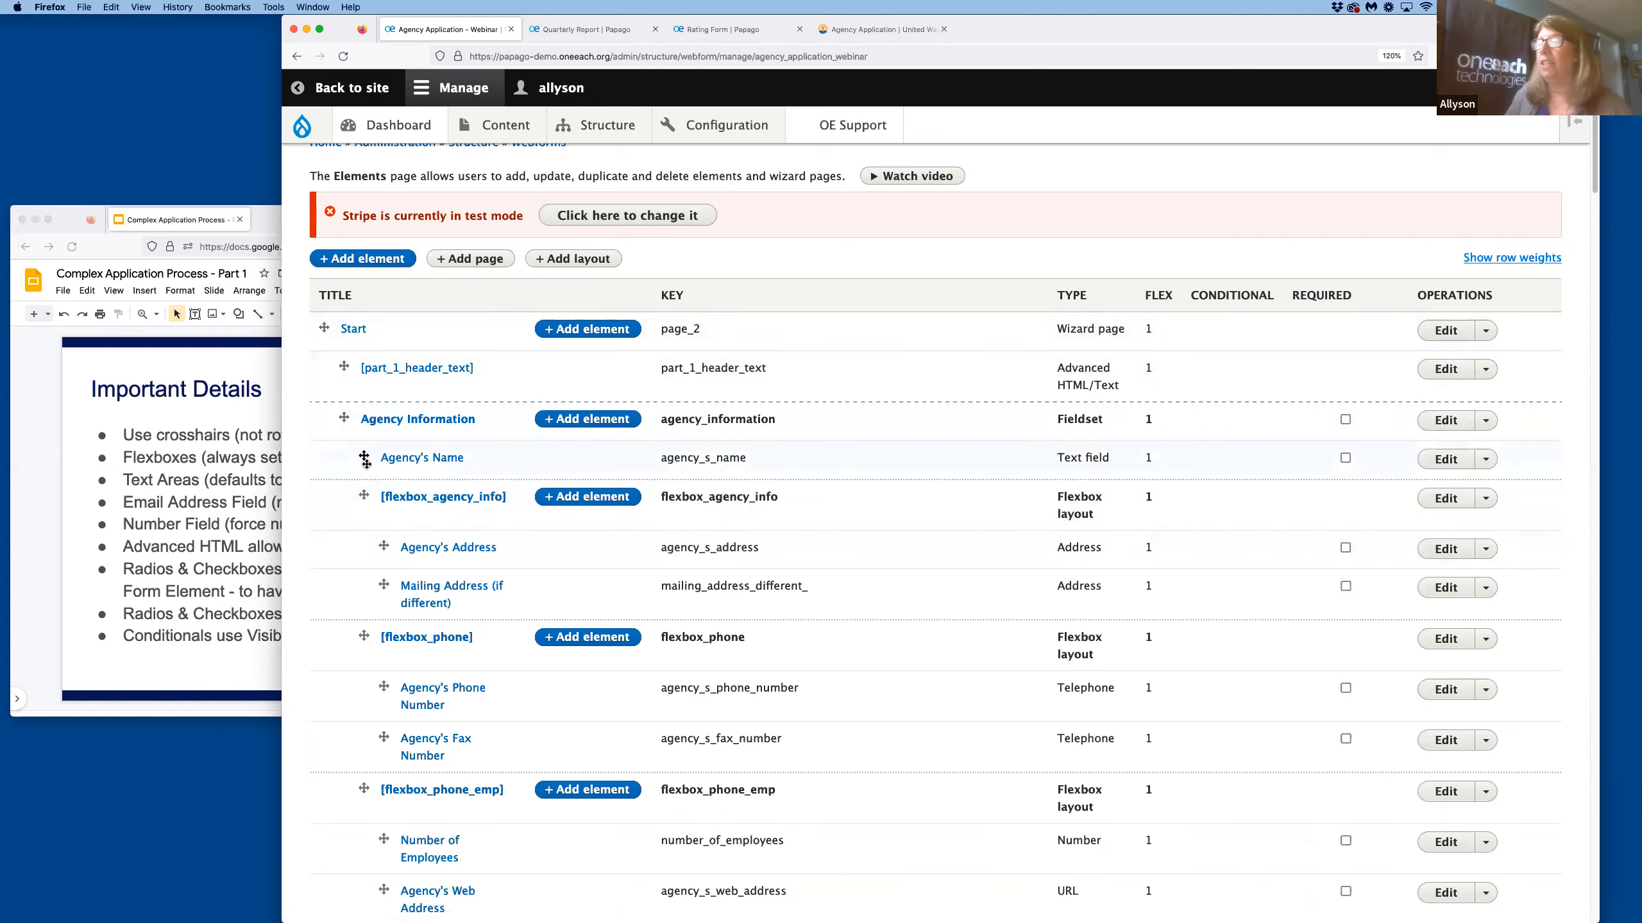
Move the Agency Information fieldset with its nested elements directly under Start, above the Part 1 header text.
{"action": "left_click_drag", "start_coordinate": [349, 458], "coordinate": [318, 373]}
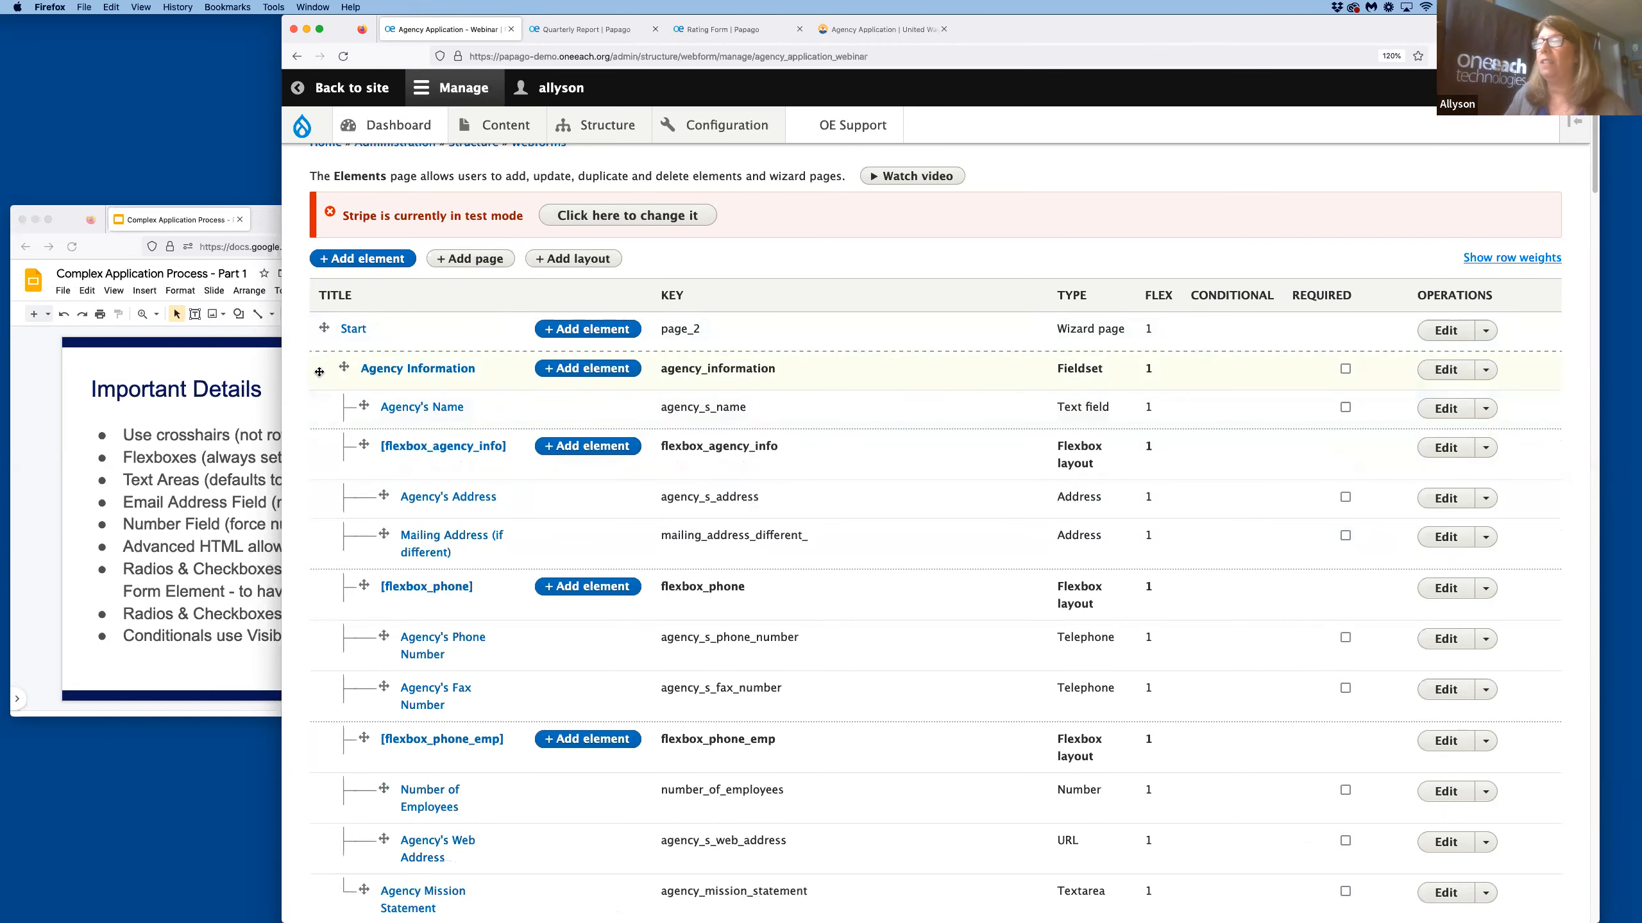
{"action": "left_click_drag", "start_coordinate": [380, 509], "coordinate": [723, 545]}
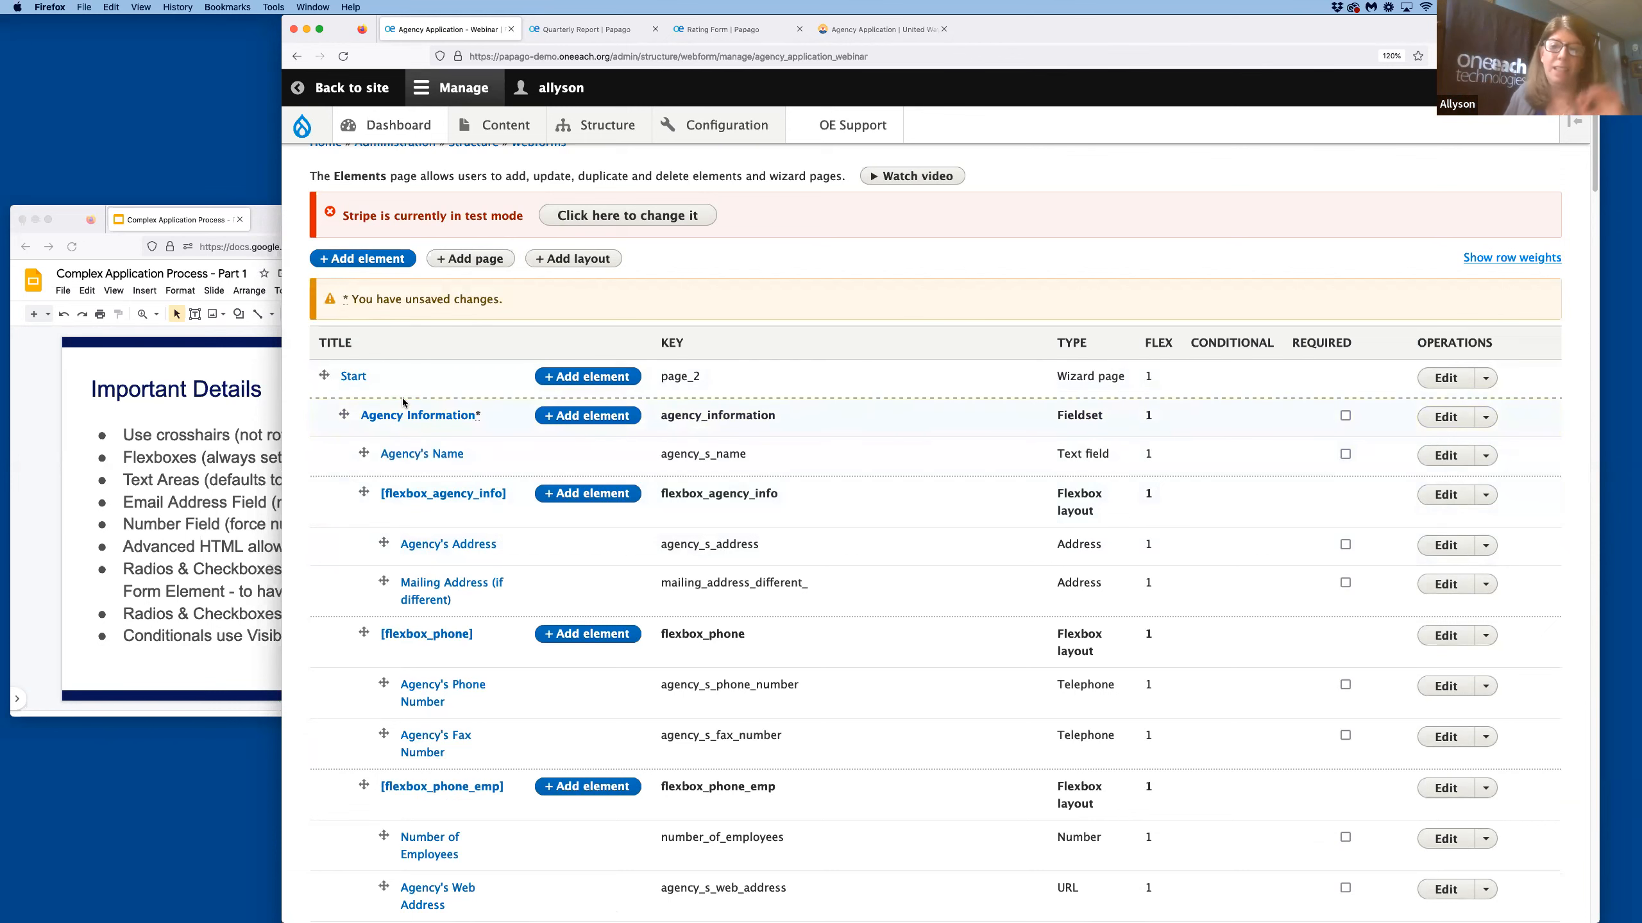
Look through the element list down to the file uploads and signature fieldsets to examine how the elements are nested.
{"action": "scroll", "coordinate": [713, 738], "scroll_direction": "down", "scroll_amount": 20}
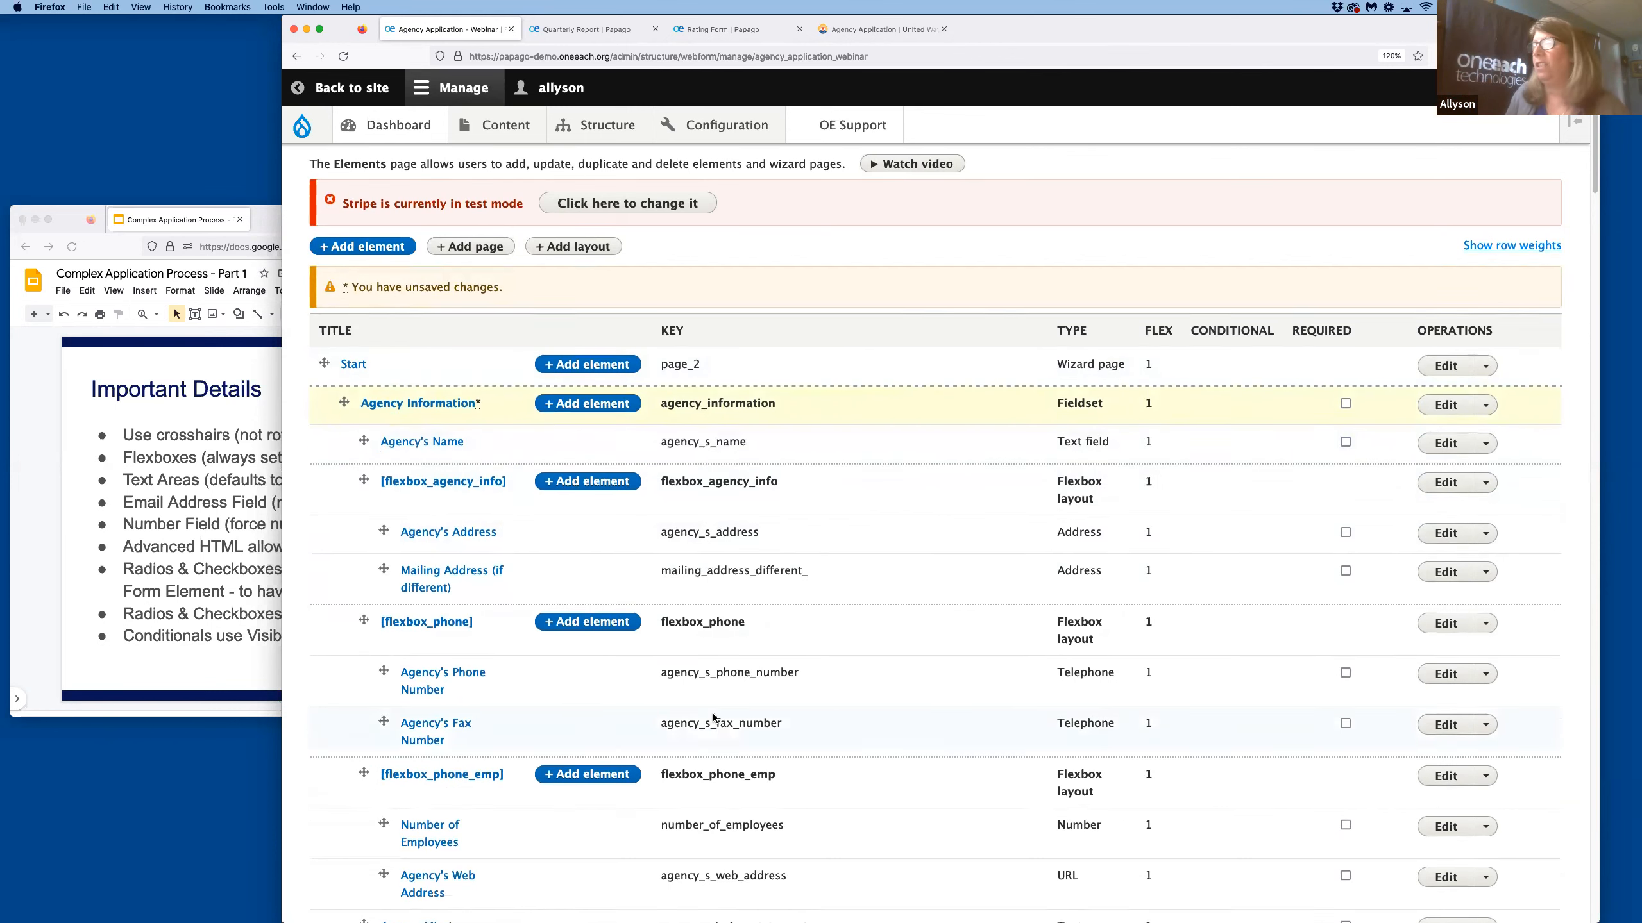
{"action": "scroll", "coordinate": [712, 745], "scroll_direction": "down", "scroll_amount": 20}
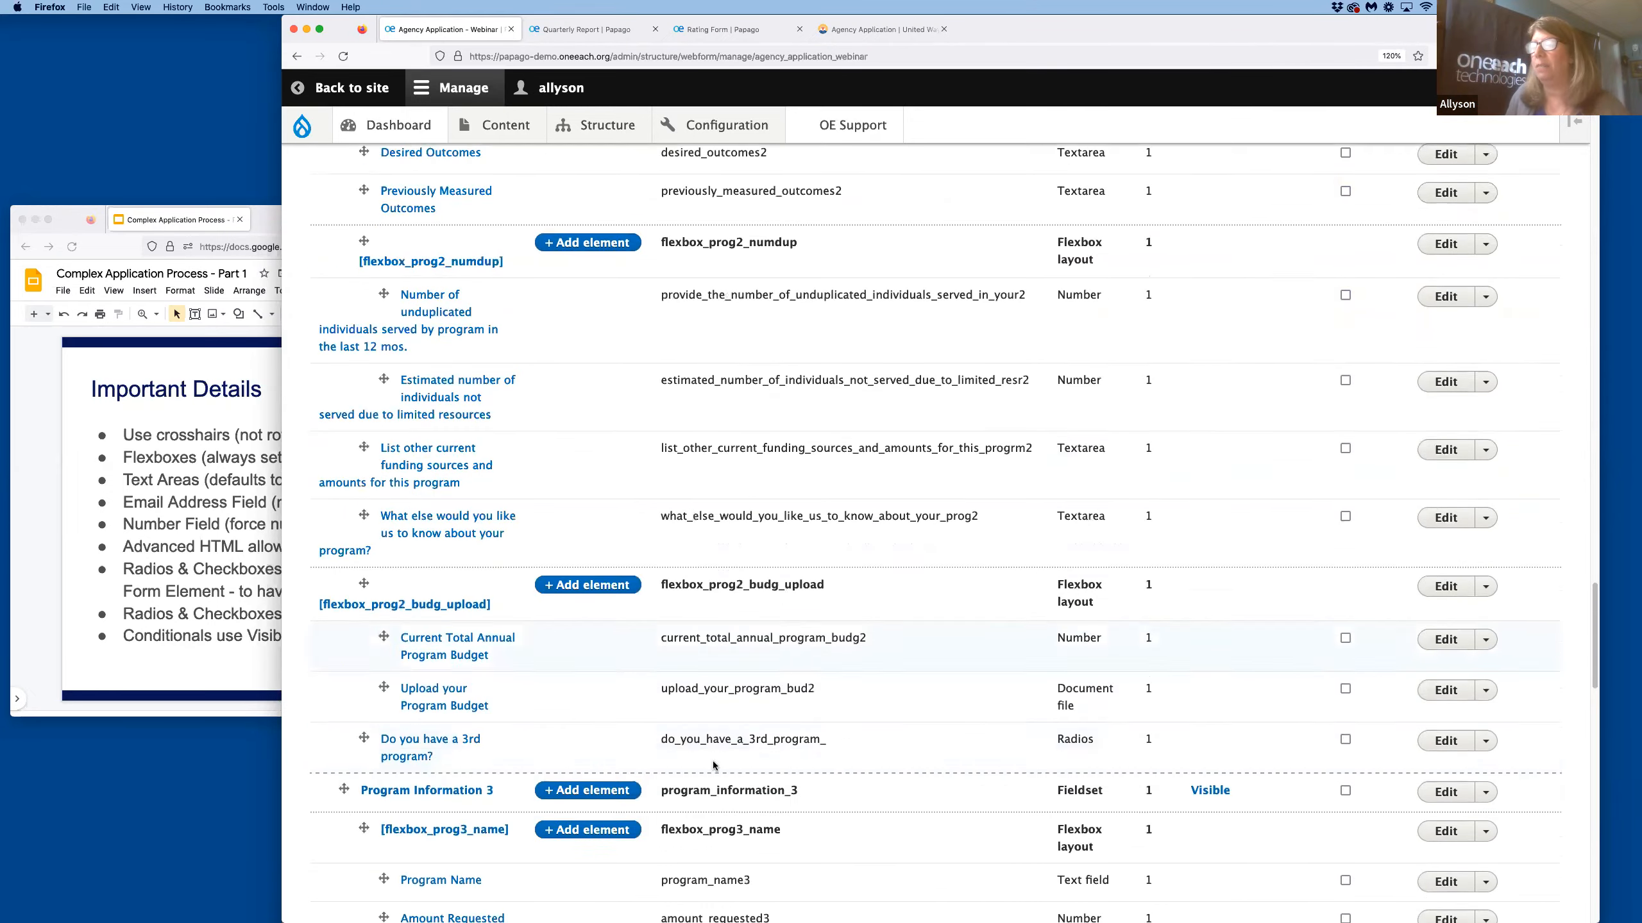
{"action": "scroll", "coordinate": [714, 776], "scroll_direction": "down", "scroll_amount": 5}
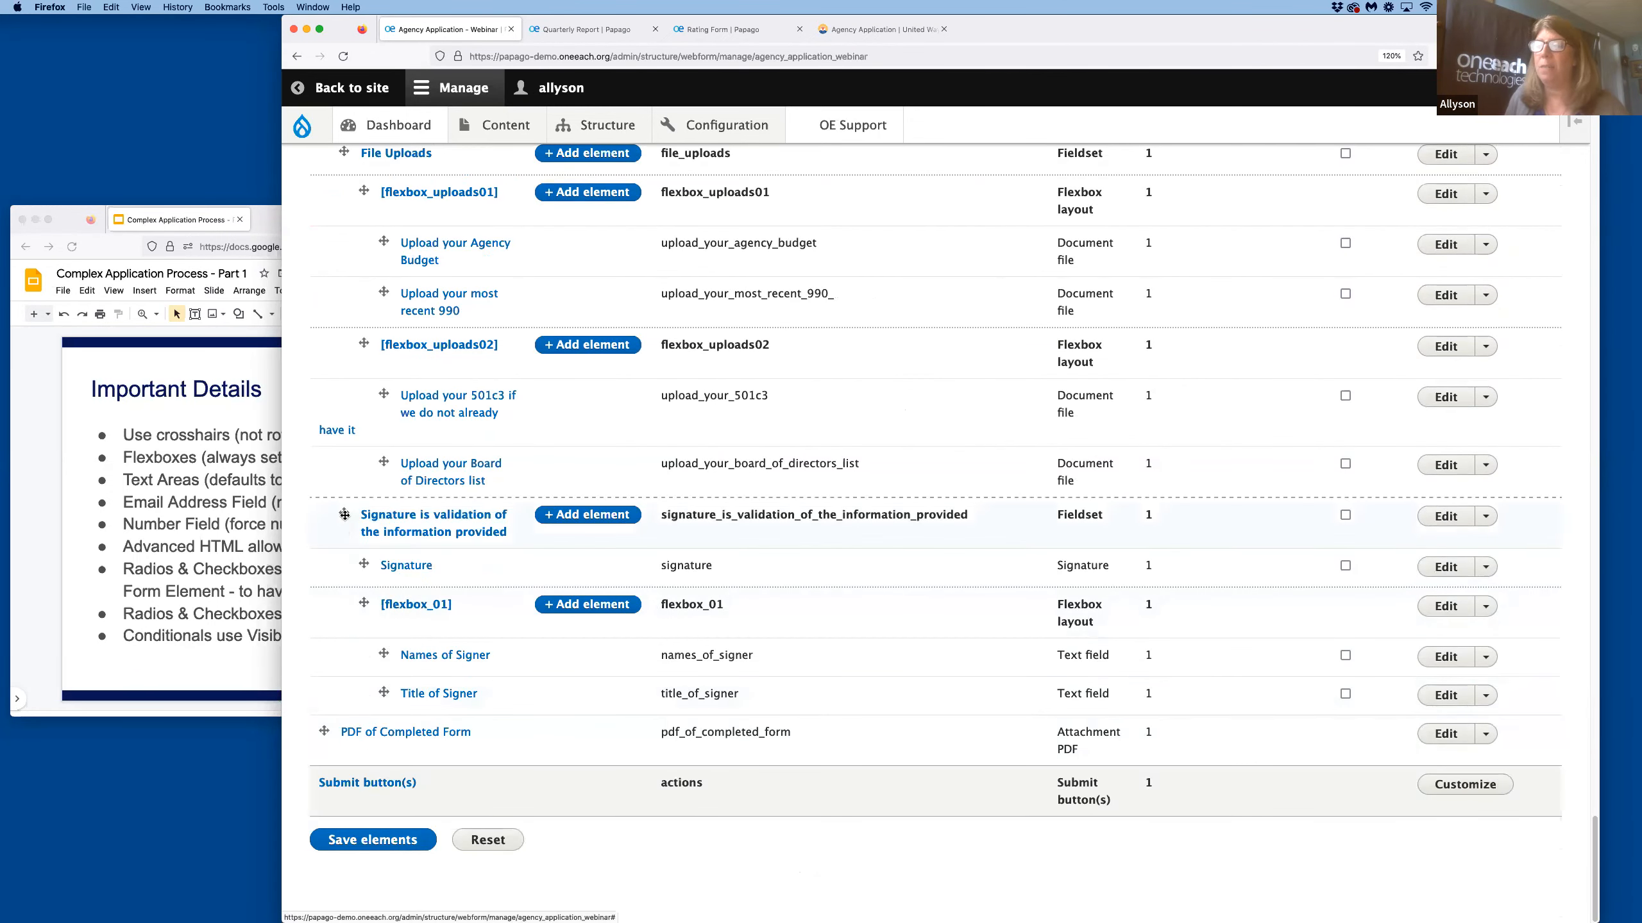
{"action": "scroll", "coordinate": [409, 722], "scroll_direction": "up", "scroll_amount": 8}
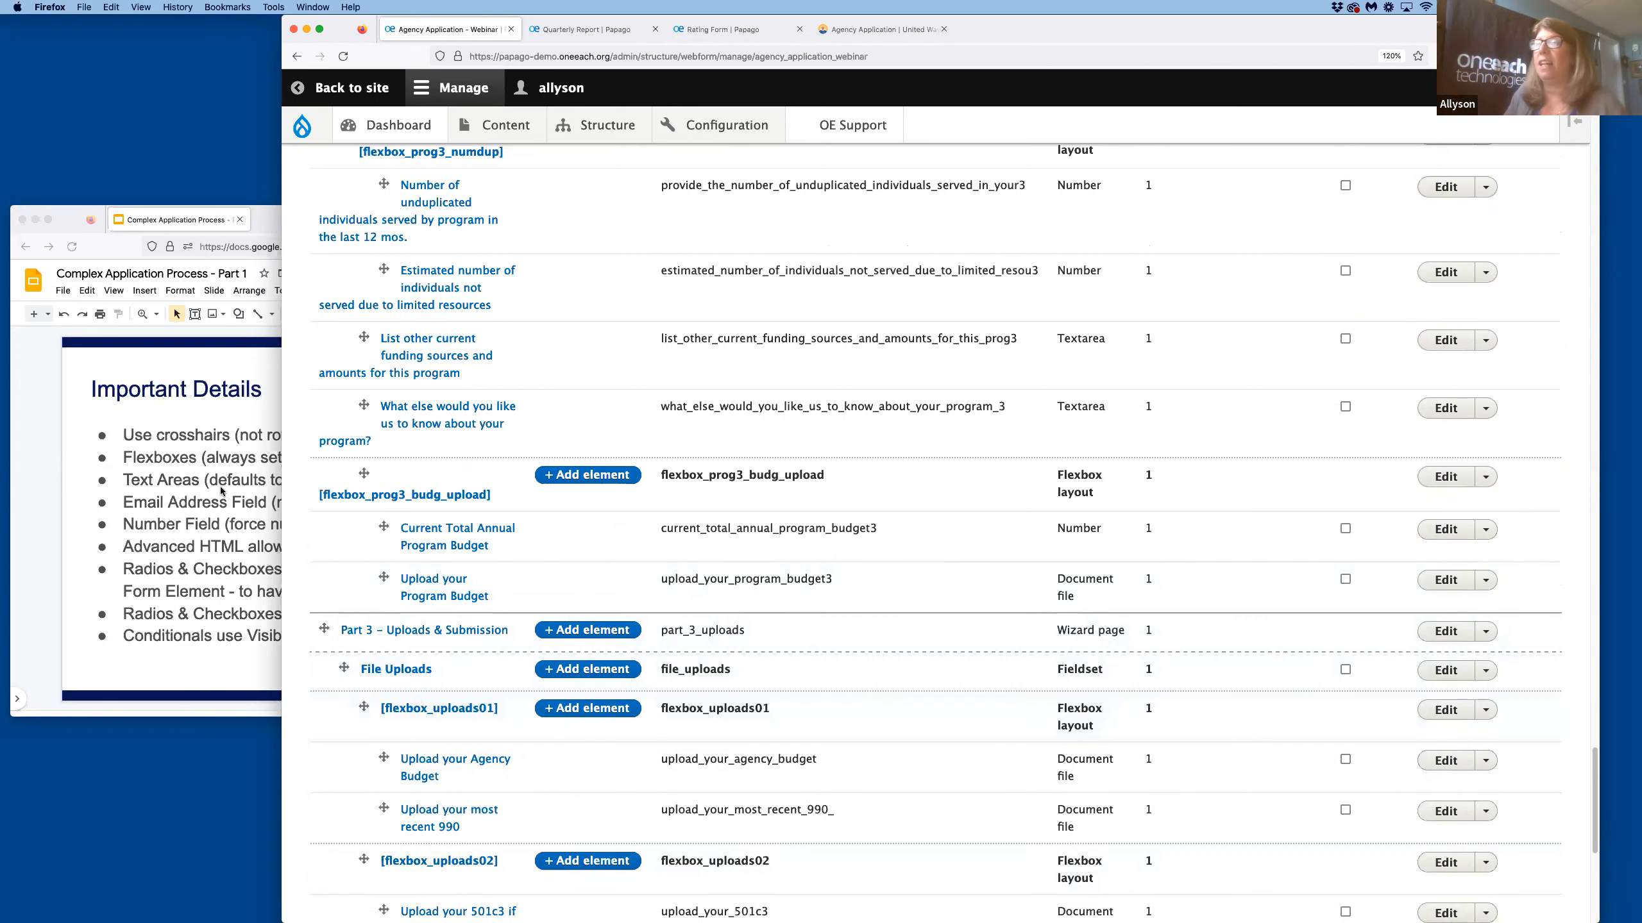
{"action": "scroll", "coordinate": [610, 522], "scroll_direction": "up", "scroll_amount": 15}
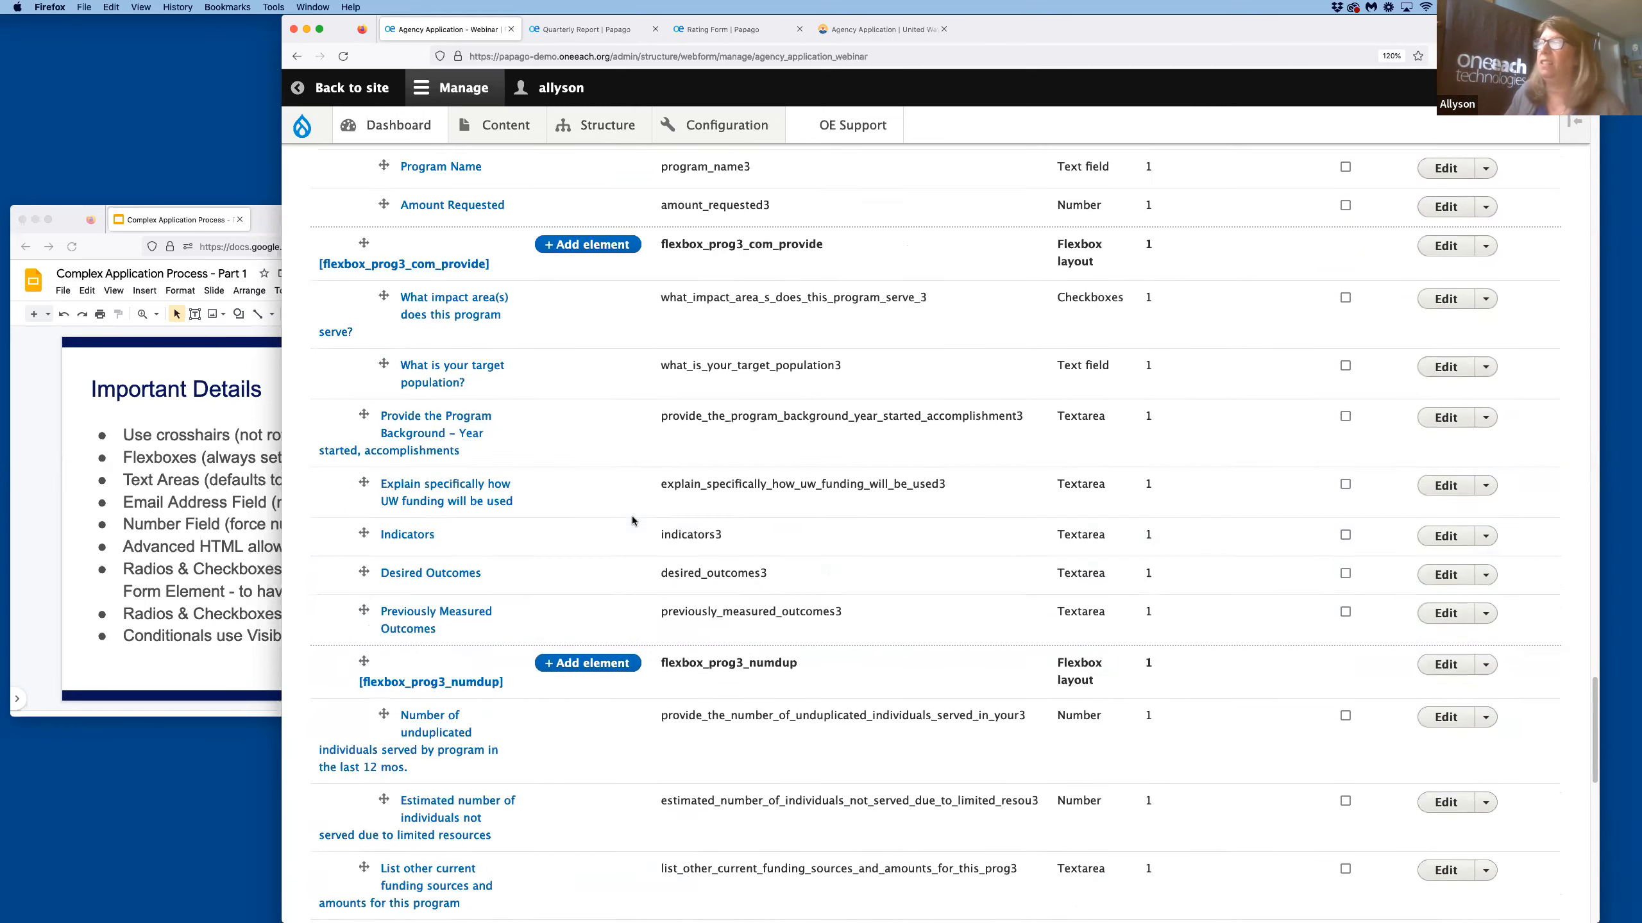
{"action": "scroll", "coordinate": [630, 522], "scroll_direction": "down", "scroll_amount": 5}
{"action": "scroll", "coordinate": [636, 523], "scroll_direction": "up", "scroll_amount": 20}
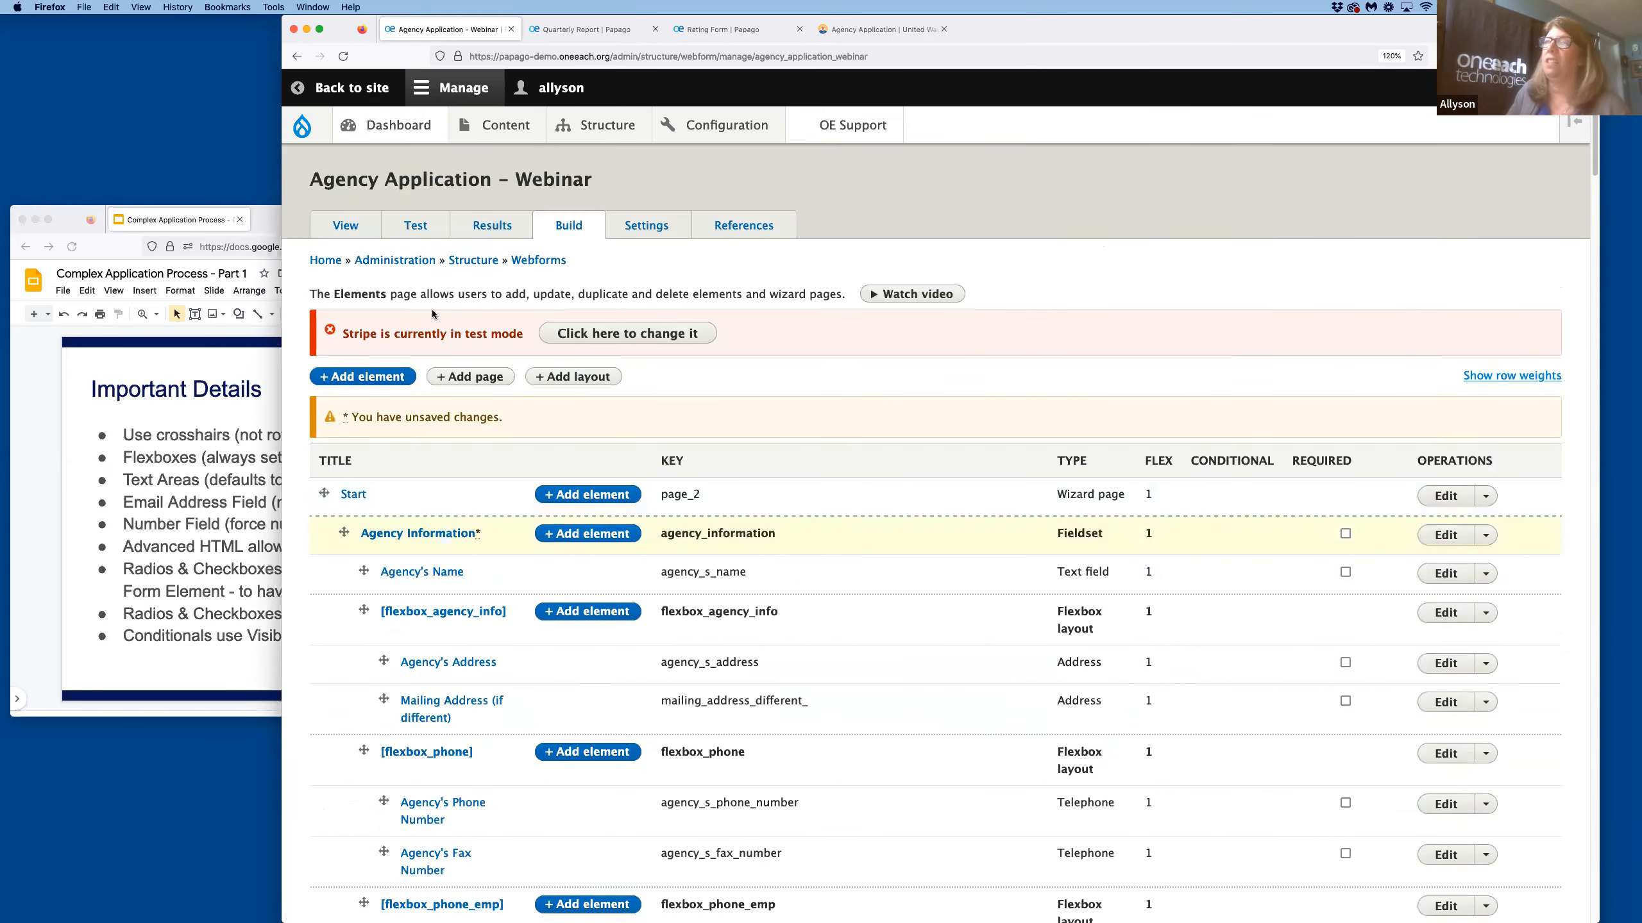
View the form without saving the reordering, consult the Important Details slide, and return to the build list.
{"action": "left_click", "coordinate": [341, 226]}
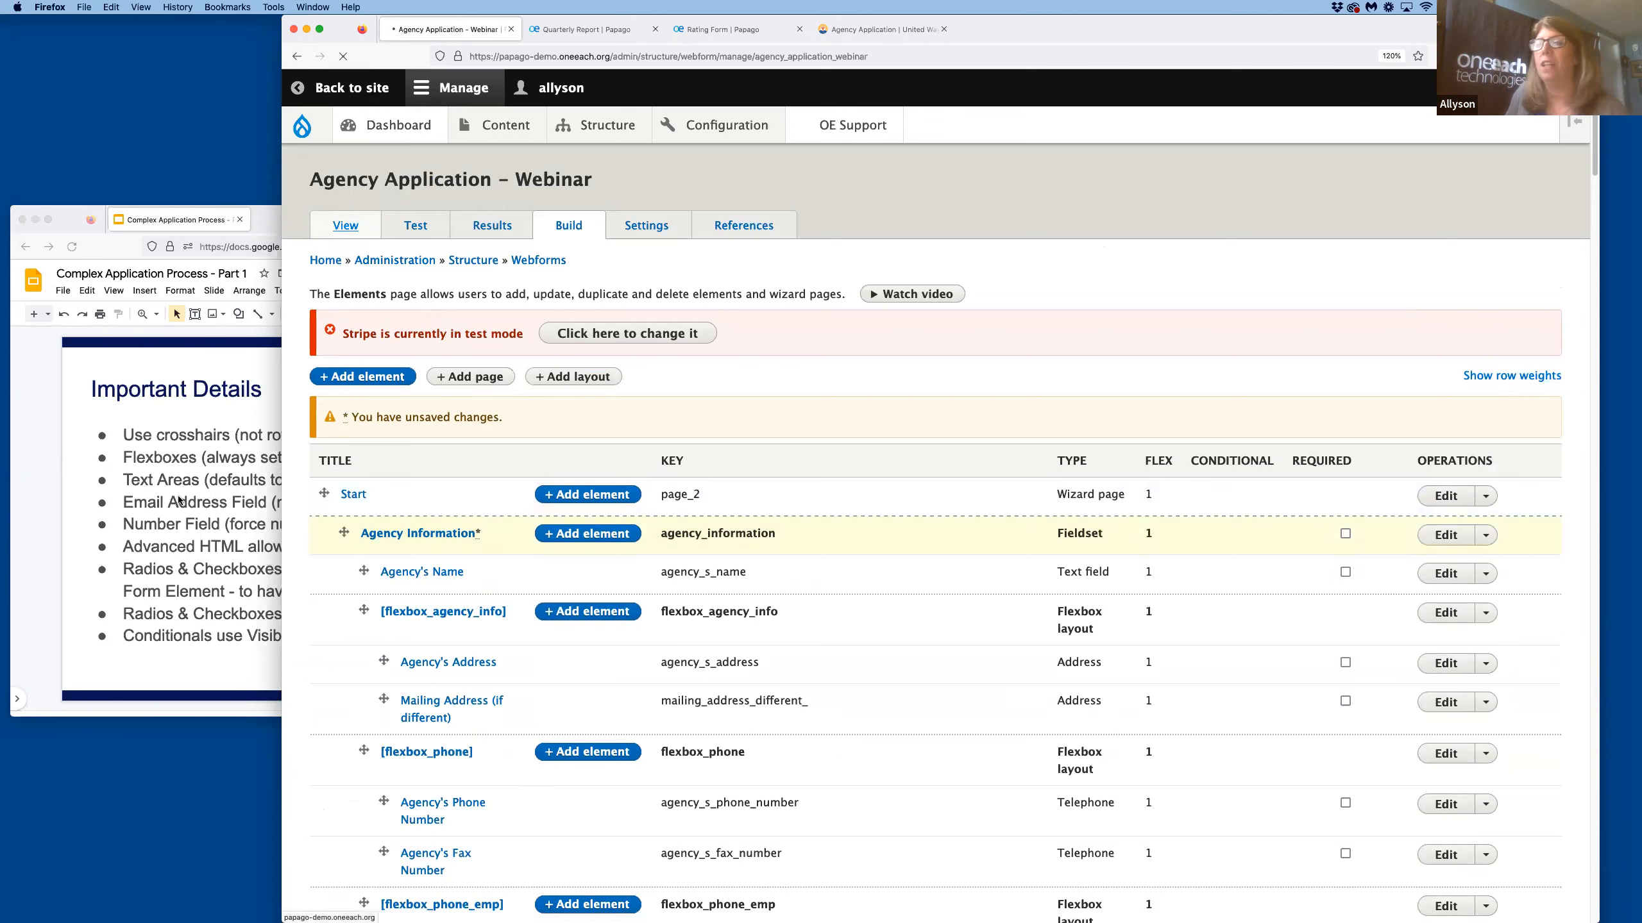
{"action": "left_click", "coordinate": [178, 489]}
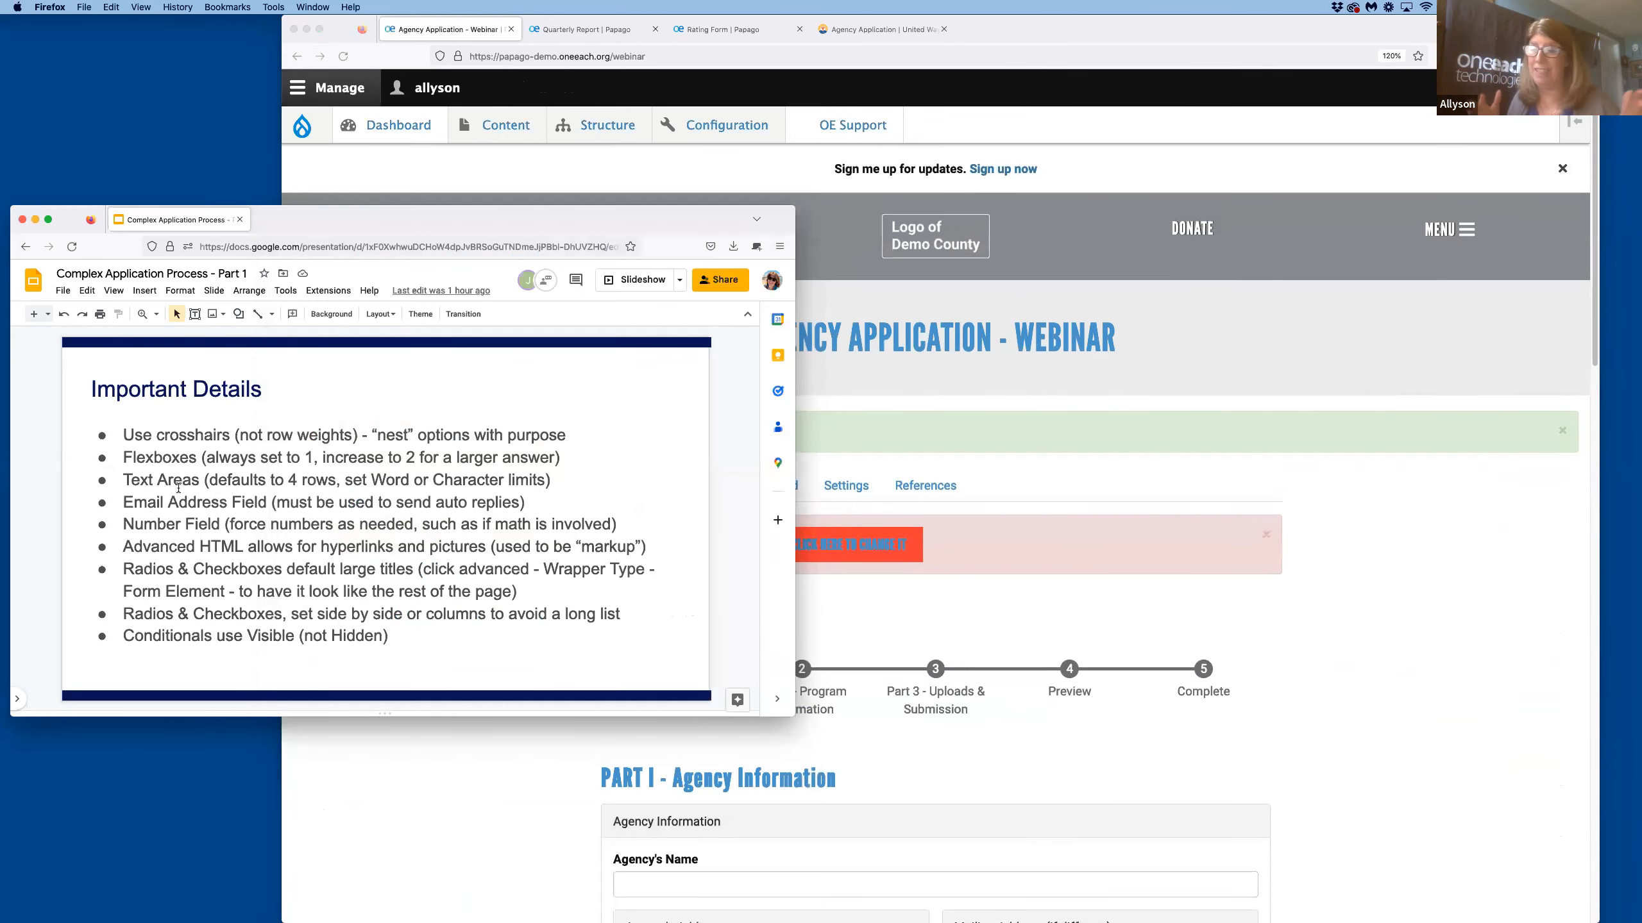
{"action": "left_click", "coordinate": [1337, 521]}
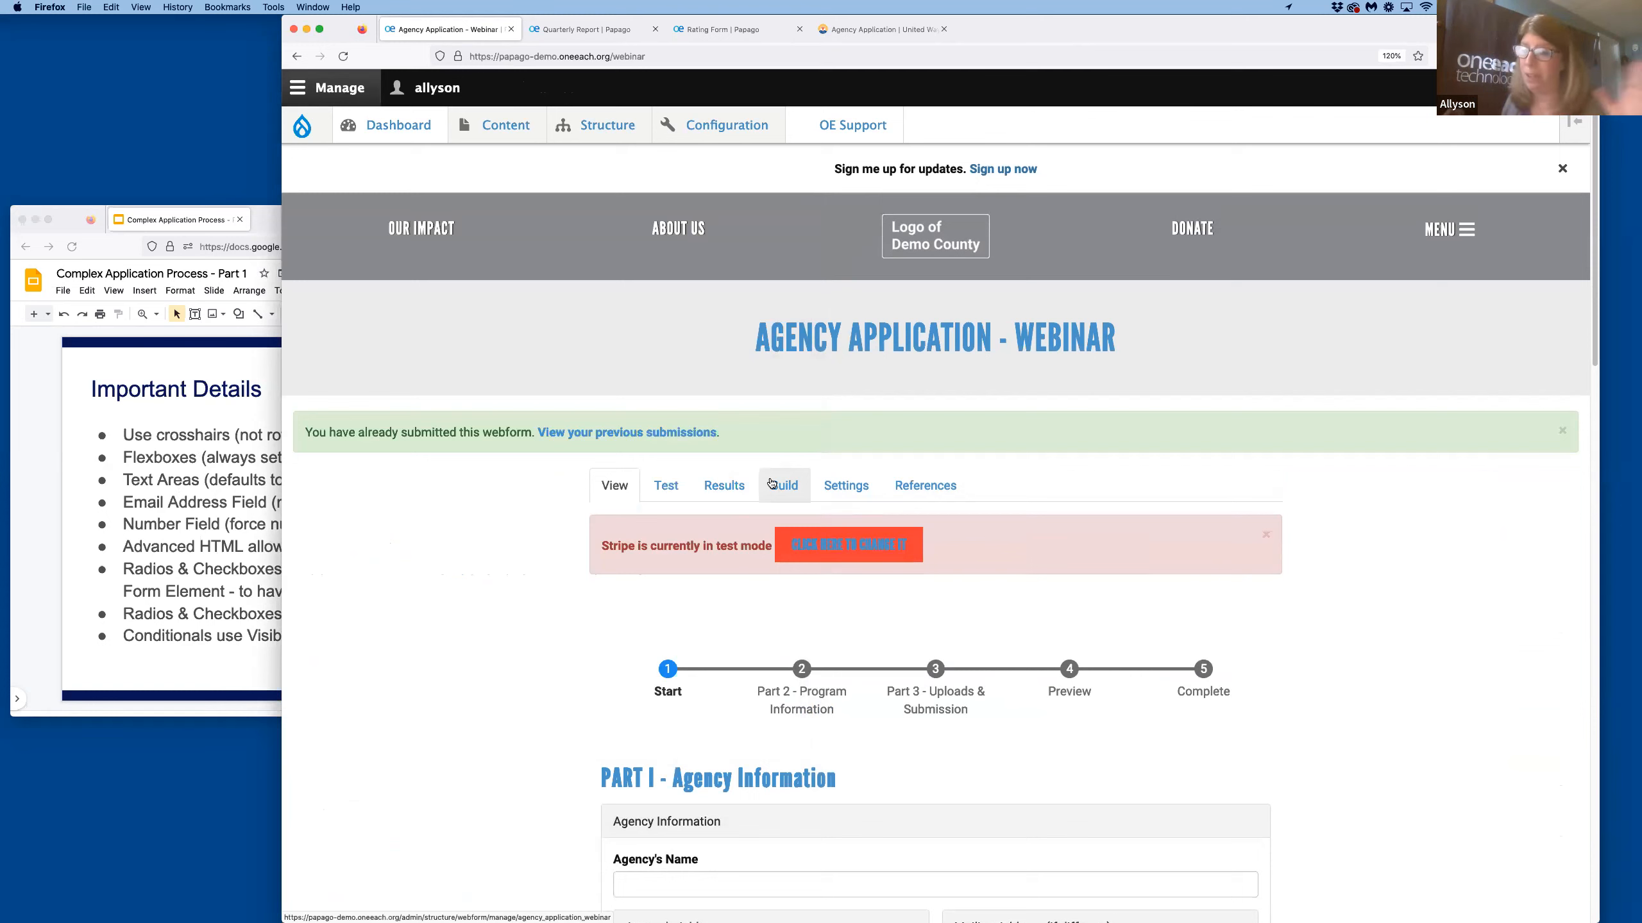
{"action": "left_click", "coordinate": [785, 491]}
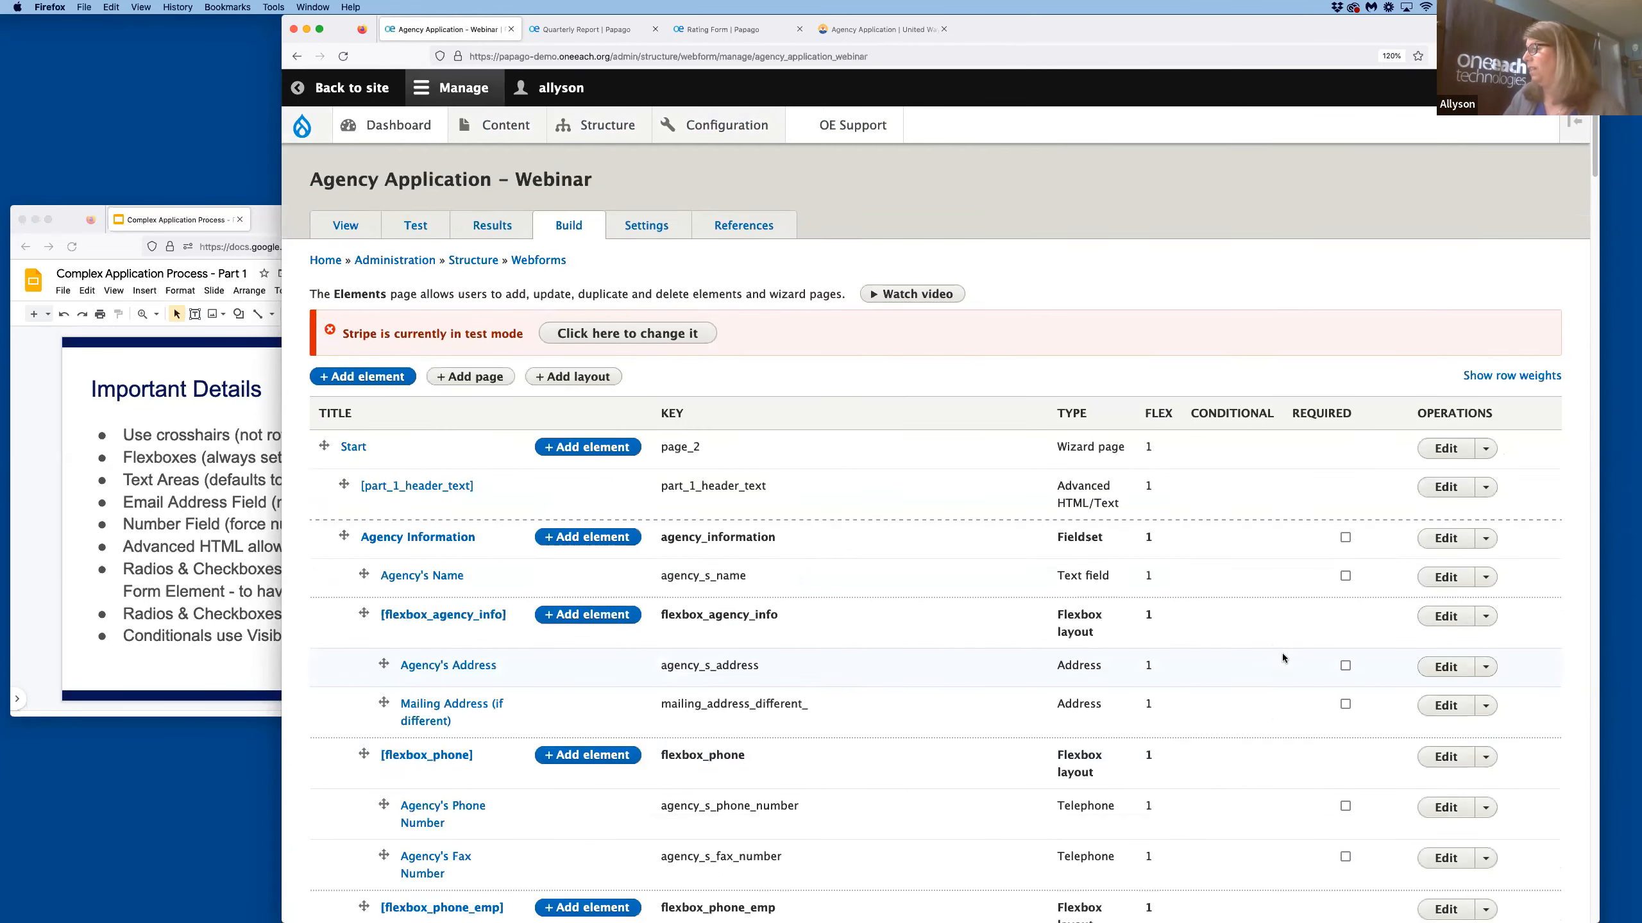
Open the Program Information 2 text area "Explain specifically how UW funding will be used" for editing and review its type and description.
{"action": "scroll", "coordinate": [1282, 652], "scroll_direction": "down", "scroll_amount": 15}
{"action": "scroll", "coordinate": [1287, 705], "scroll_direction": "down", "scroll_amount": 20}
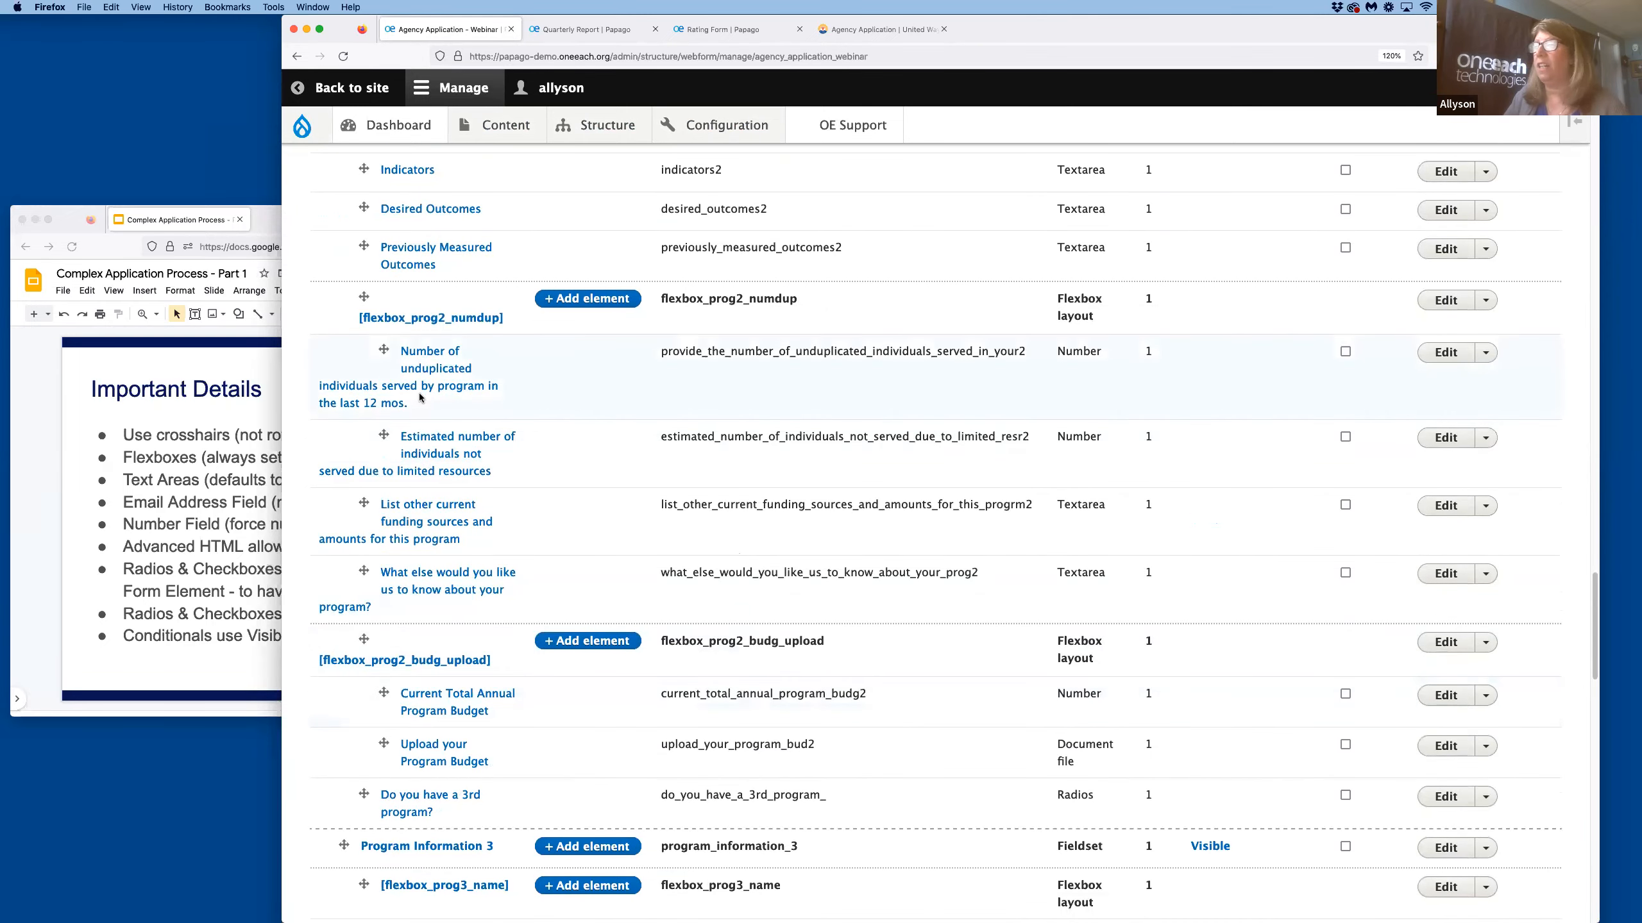
{"action": "scroll", "coordinate": [420, 397], "scroll_direction": "up", "scroll_amount": 5}
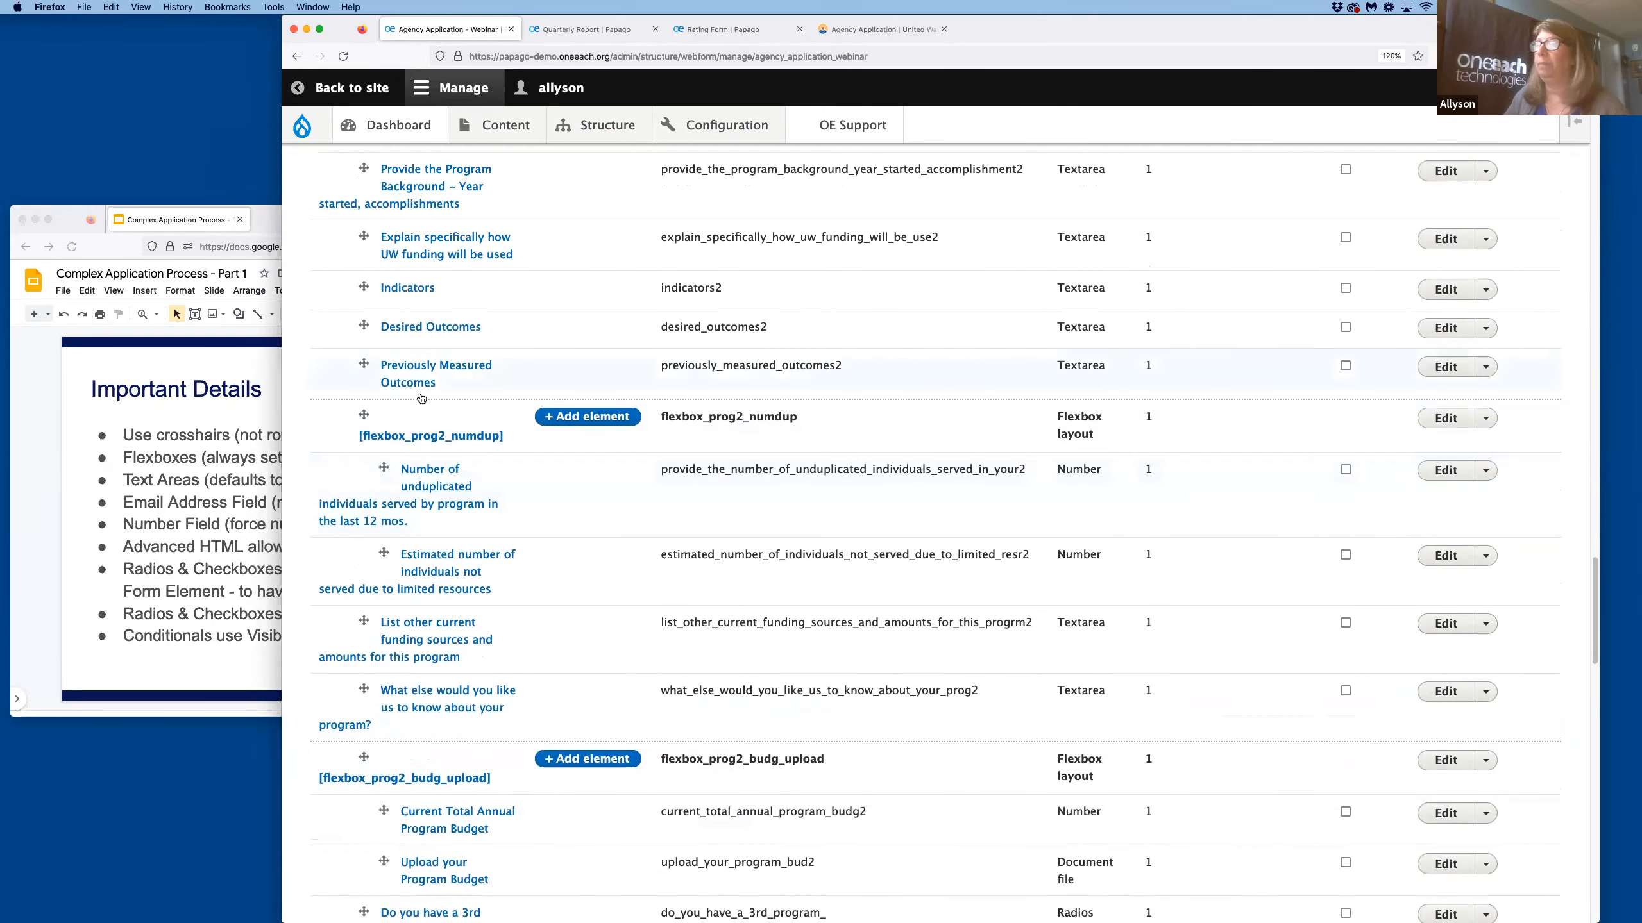
{"action": "scroll", "coordinate": [421, 398], "scroll_direction": "up", "scroll_amount": 2}
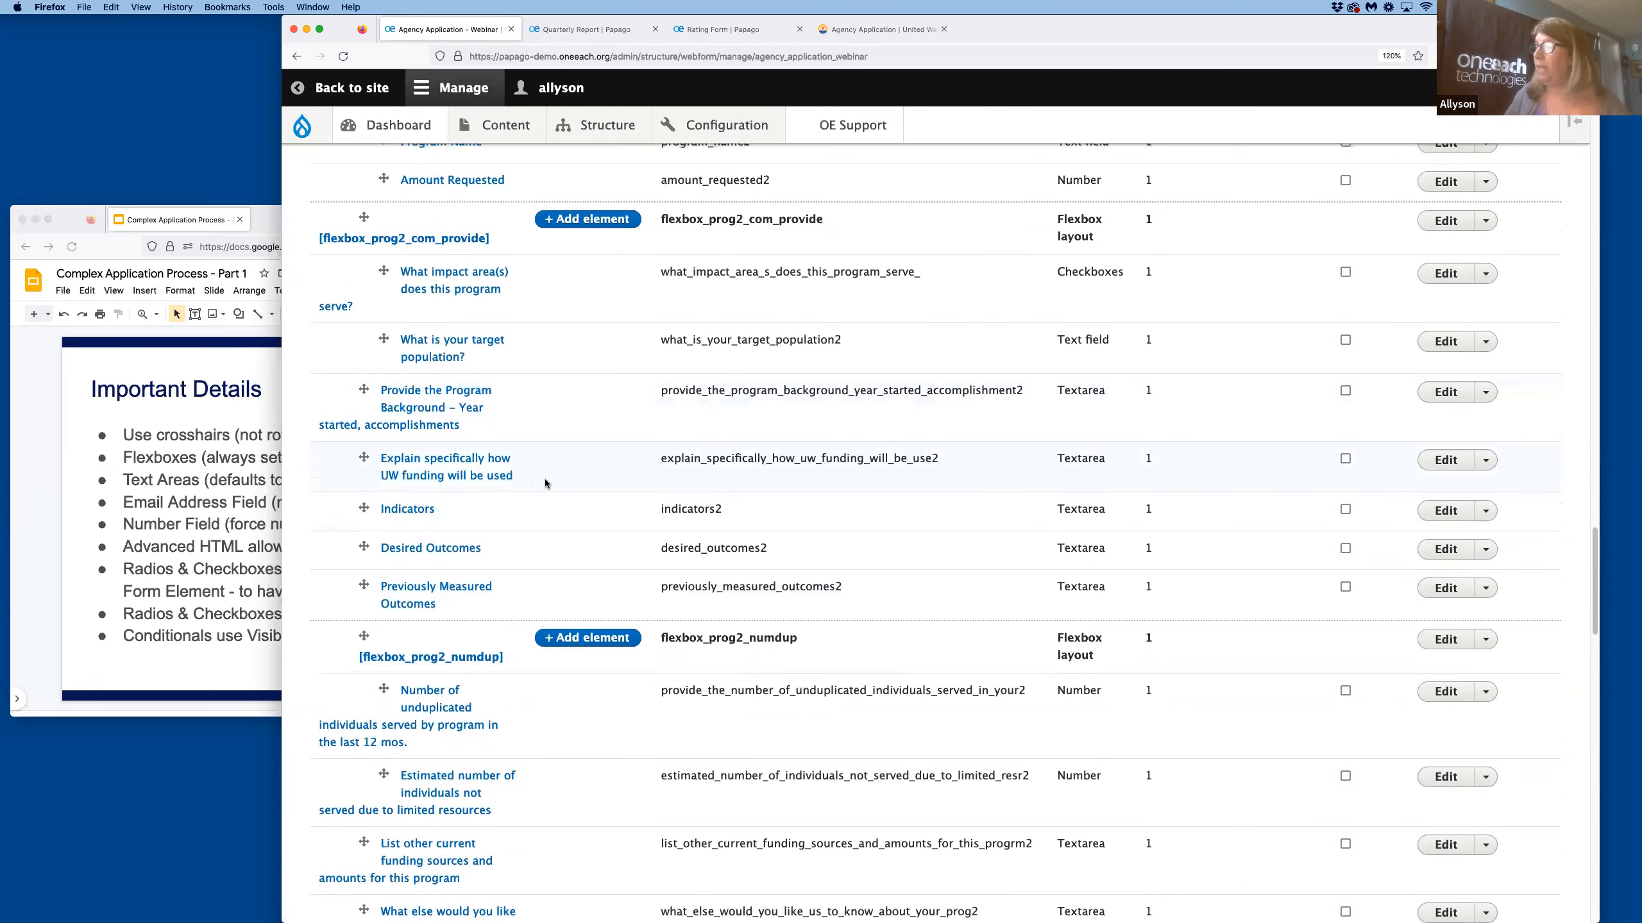
{"action": "left_click", "coordinate": [1448, 459]}
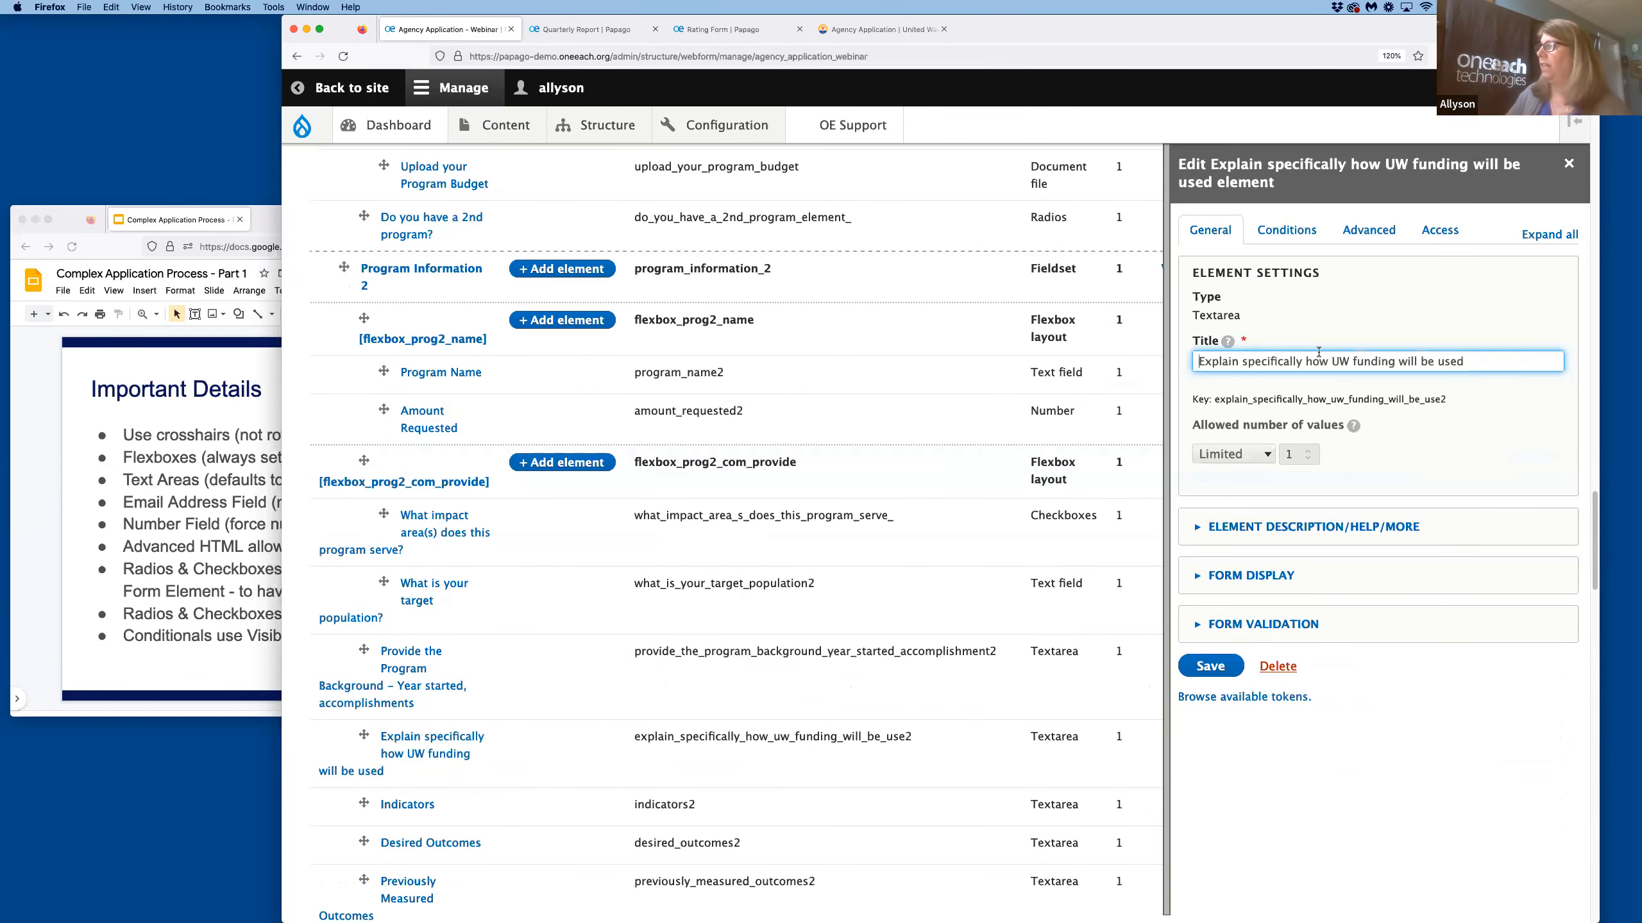
{"action": "left_click_drag", "start_coordinate": [1242, 317], "coordinate": [1191, 316]}
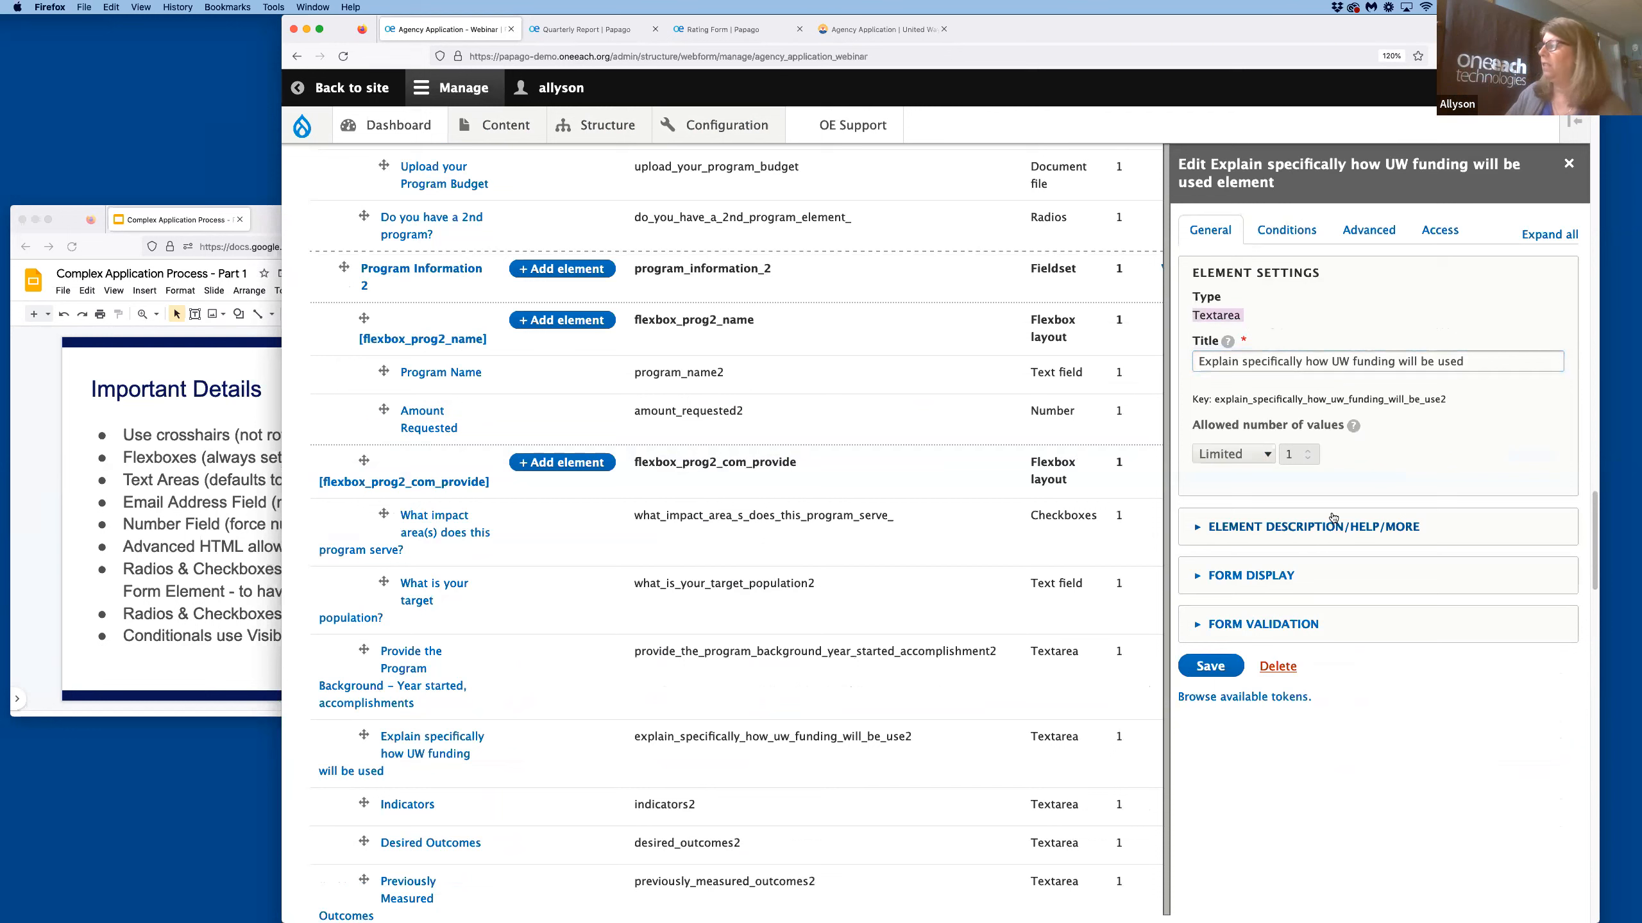
{"action": "left_click", "coordinate": [1264, 542]}
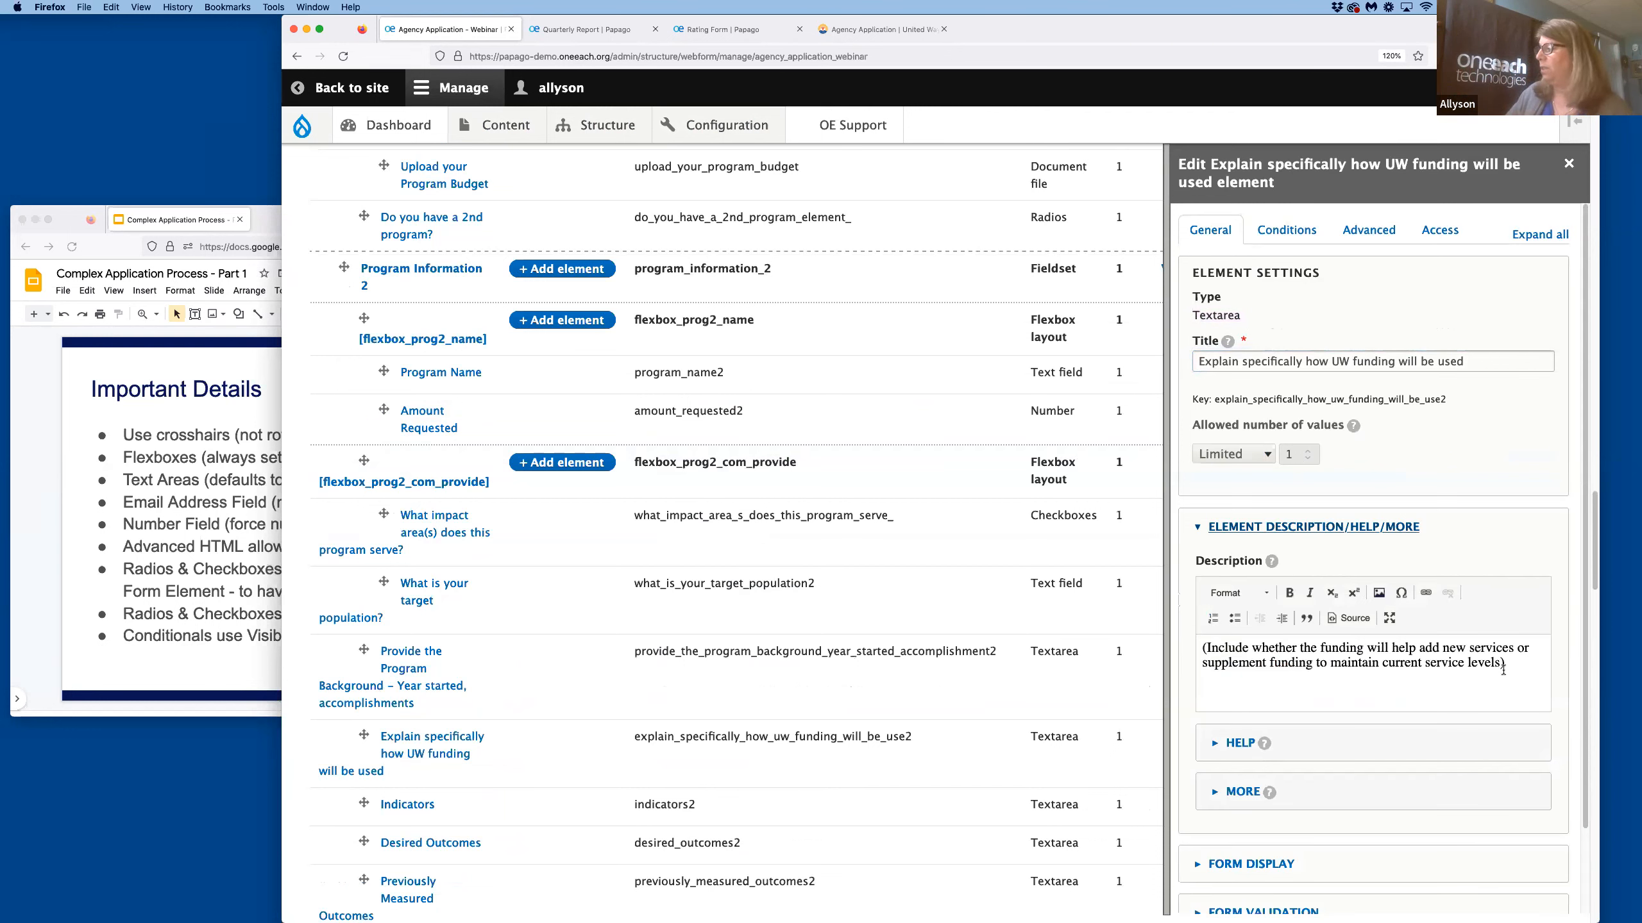
{"action": "triple_click", "coordinate": [1503, 670]}
{"action": "scroll", "coordinate": [1400, 699], "scroll_direction": "down", "scroll_amount": 2}
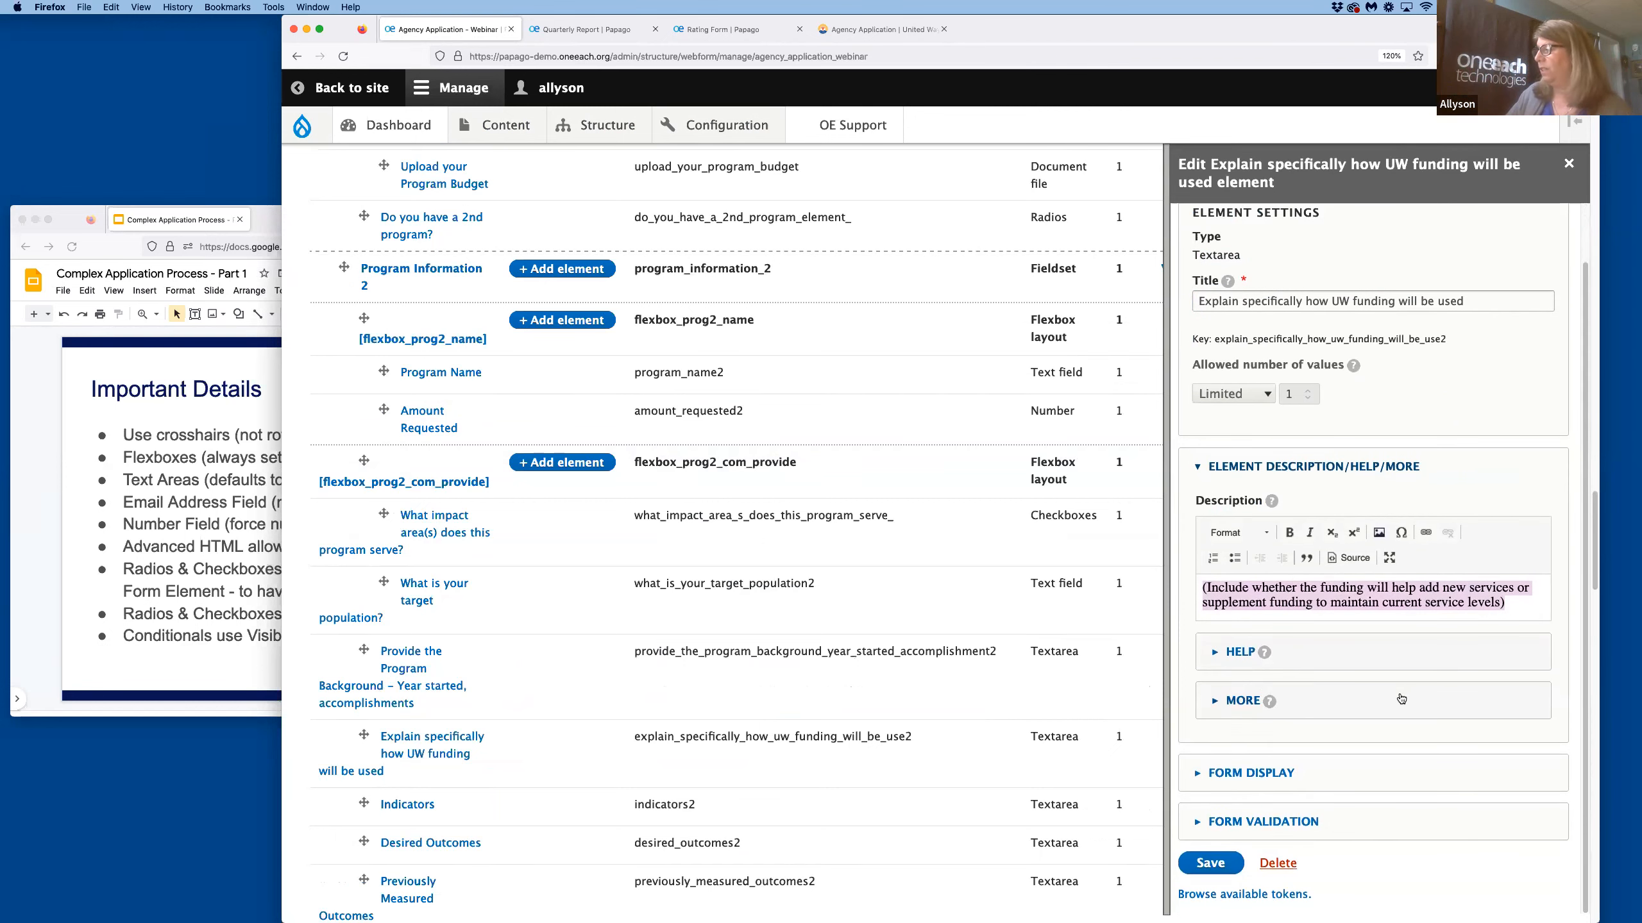
Set the text area's number of rows to 10 in its form display settings.
{"action": "scroll", "coordinate": [1401, 699], "scroll_direction": "down", "scroll_amount": 3}
{"action": "left_click", "coordinate": [1274, 772]}
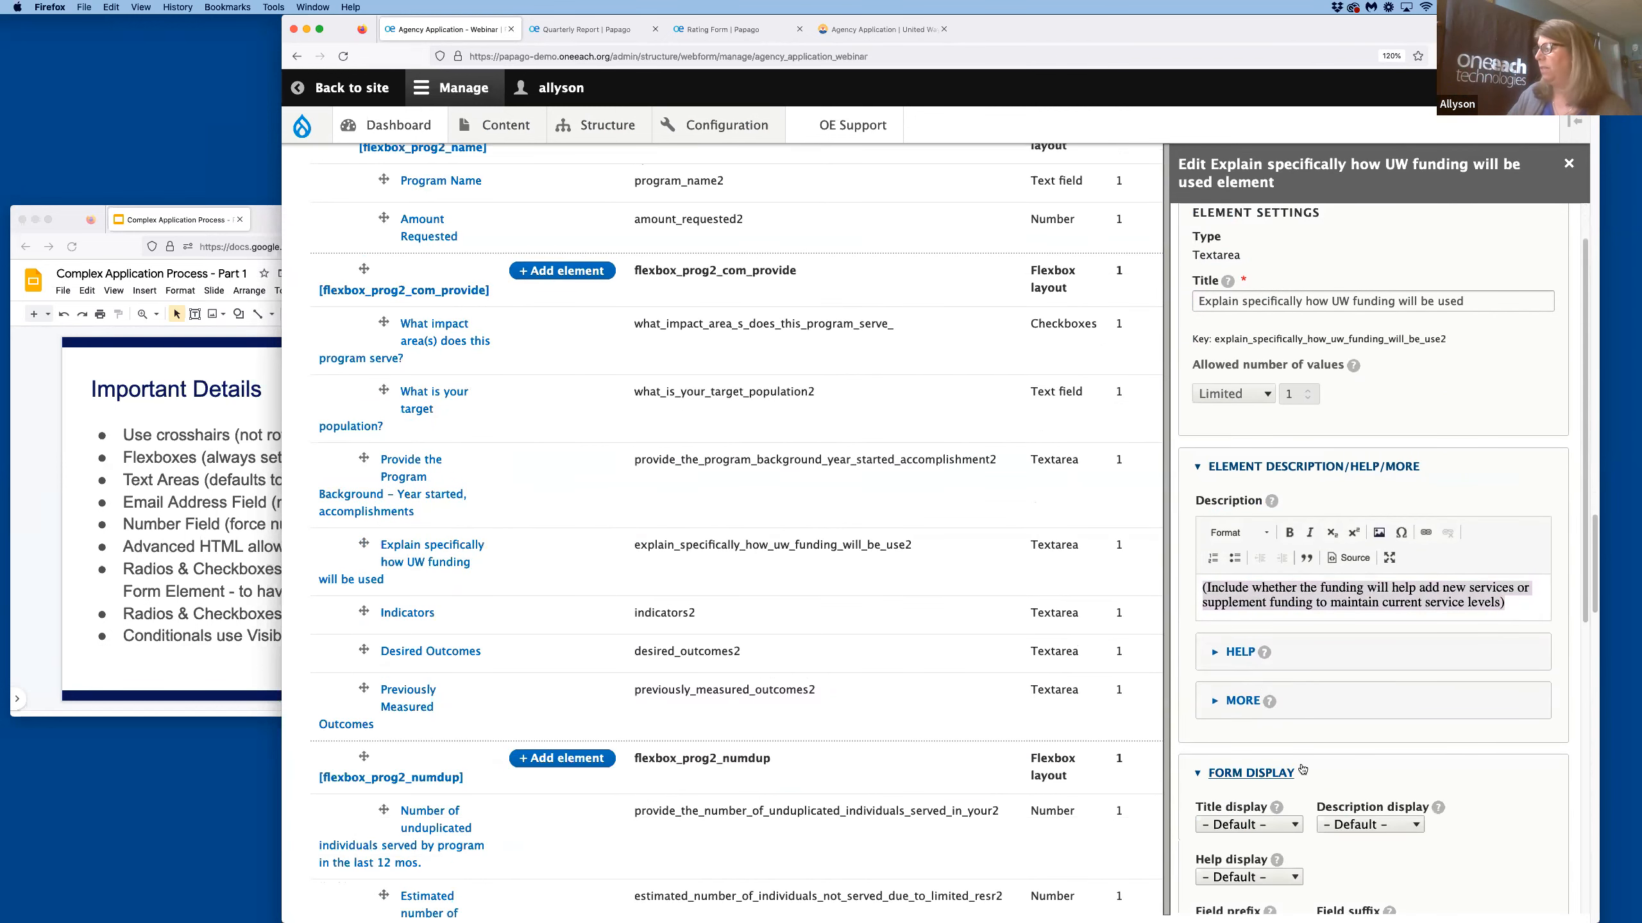
{"action": "scroll", "coordinate": [1436, 727], "scroll_direction": "down", "scroll_amount": 10}
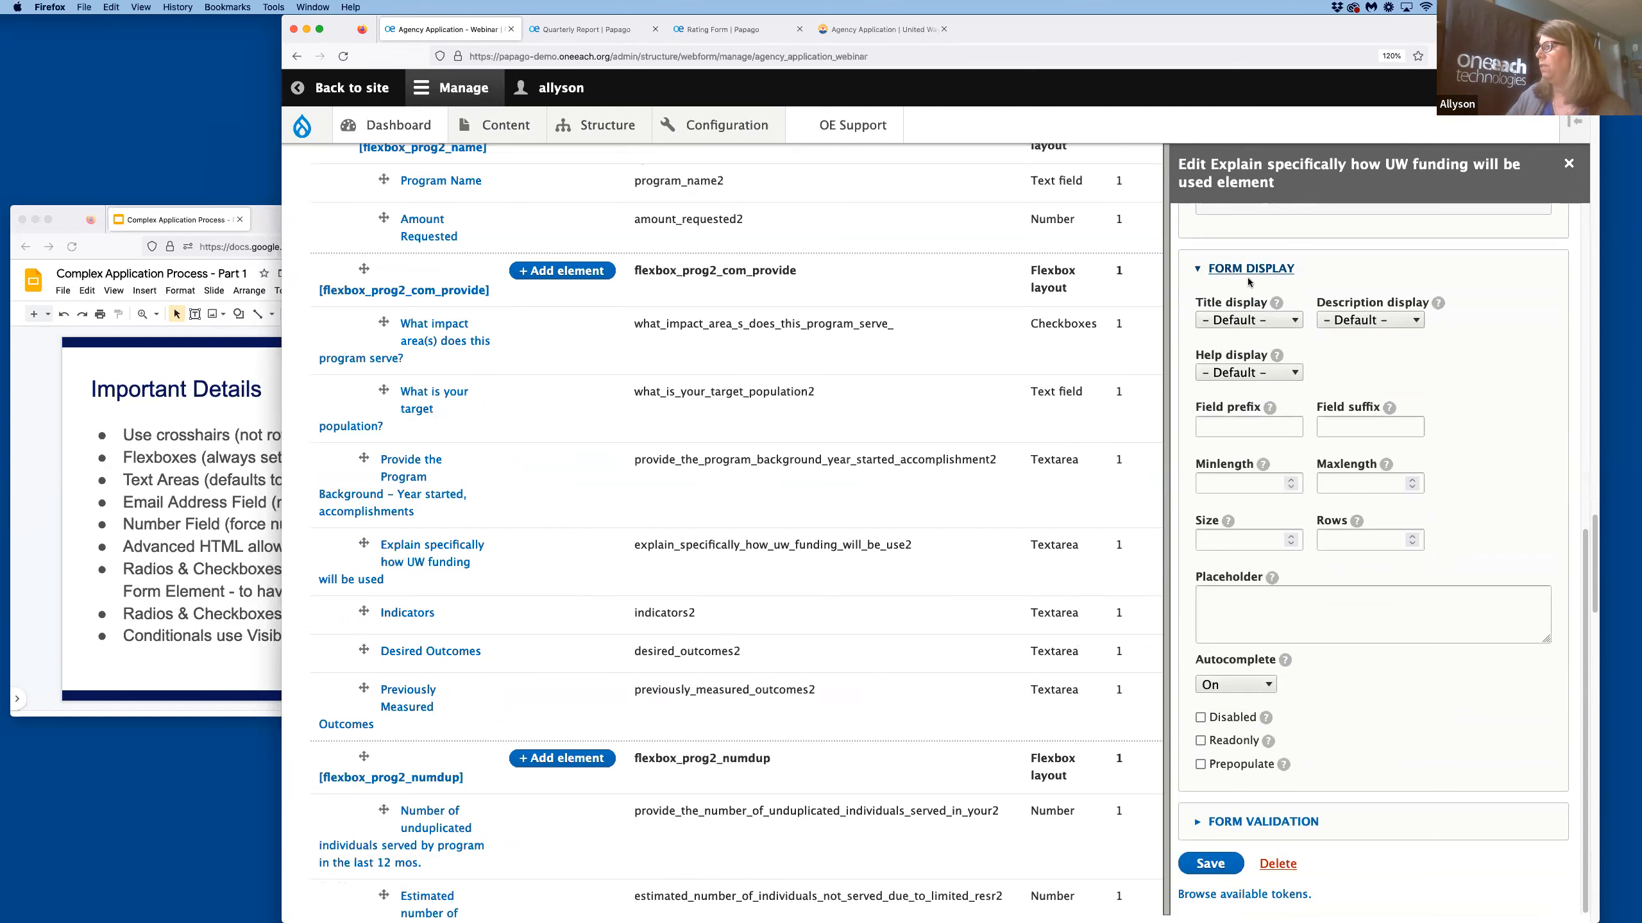
{"action": "left_click", "coordinate": [1347, 542]}
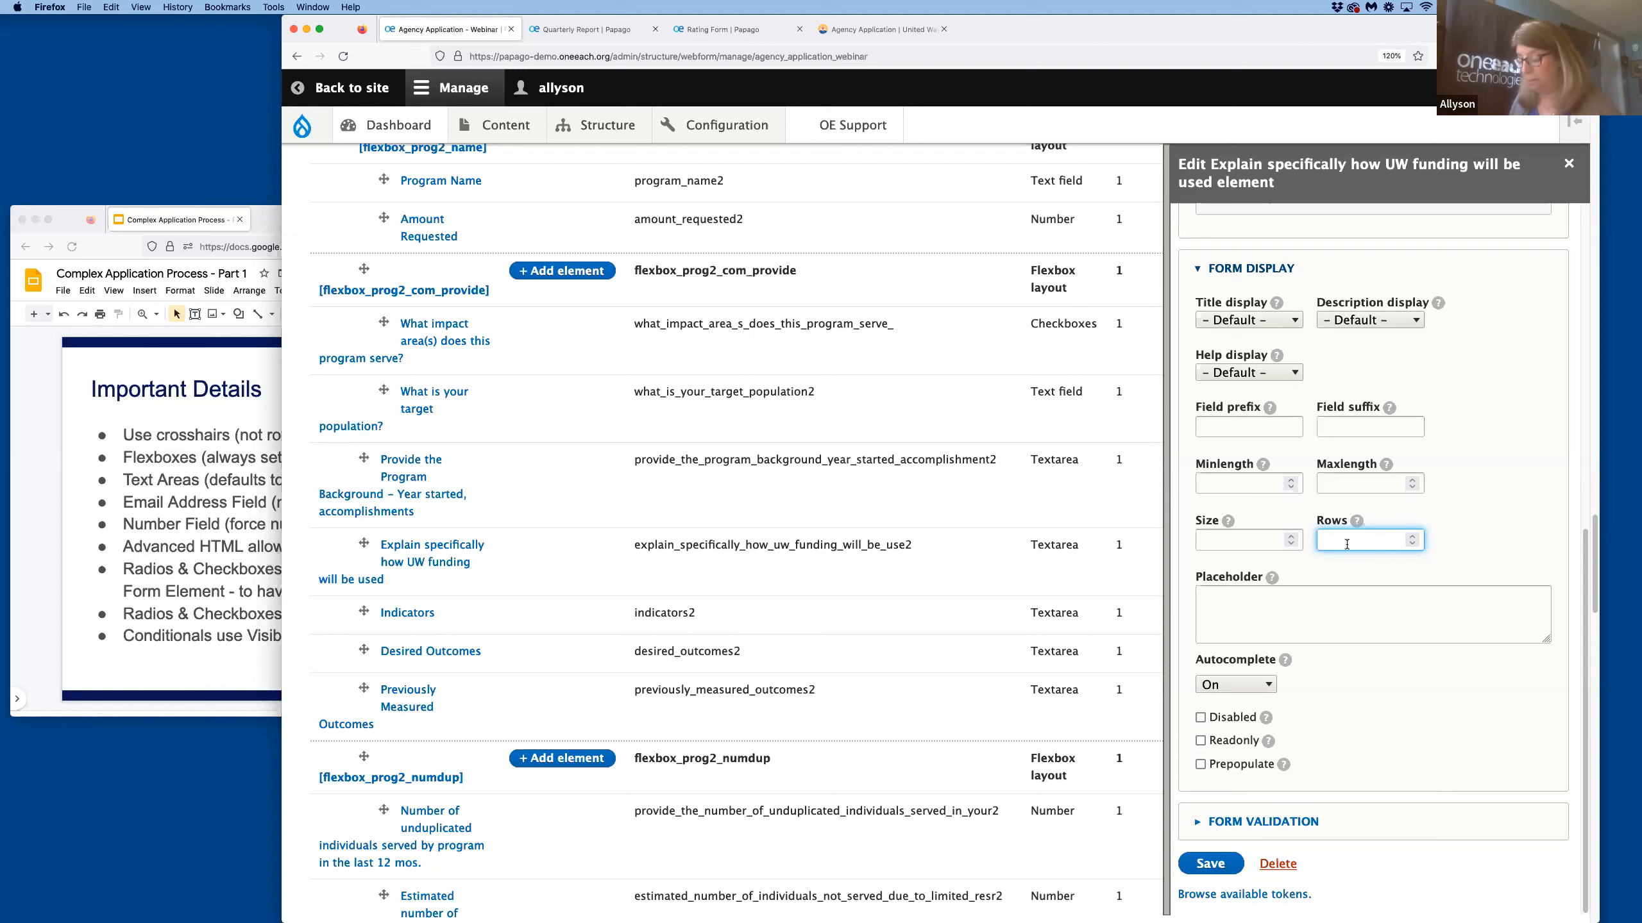
{"action": "type", "text": "2"}
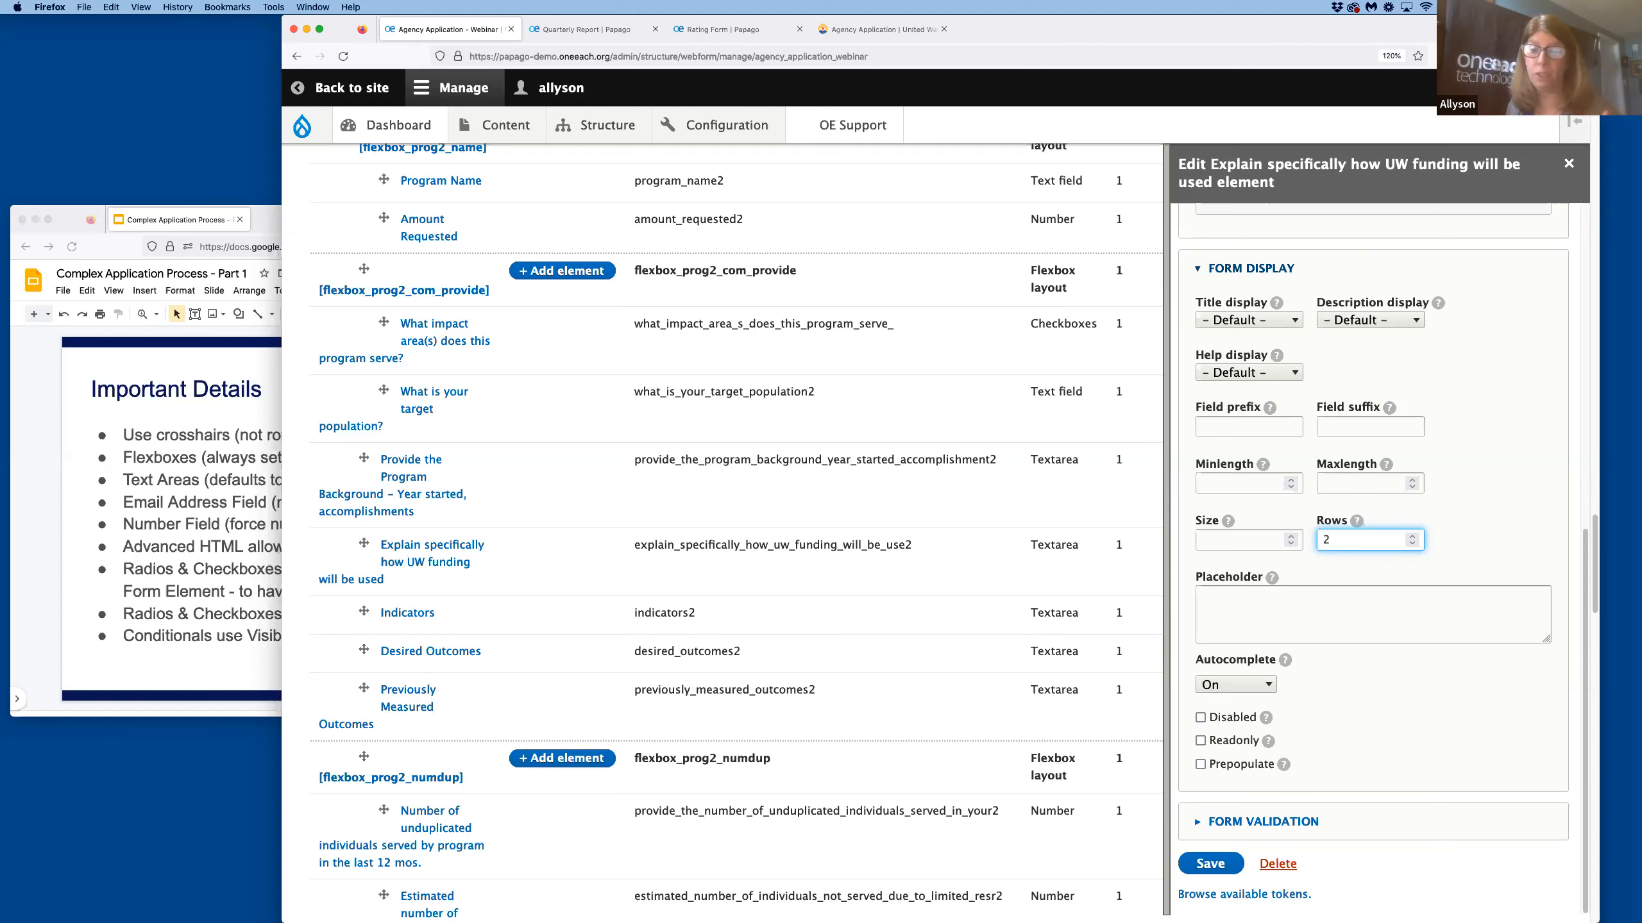
{"action": "key", "text": "BackSpace"}
{"action": "type", "text": "10"}
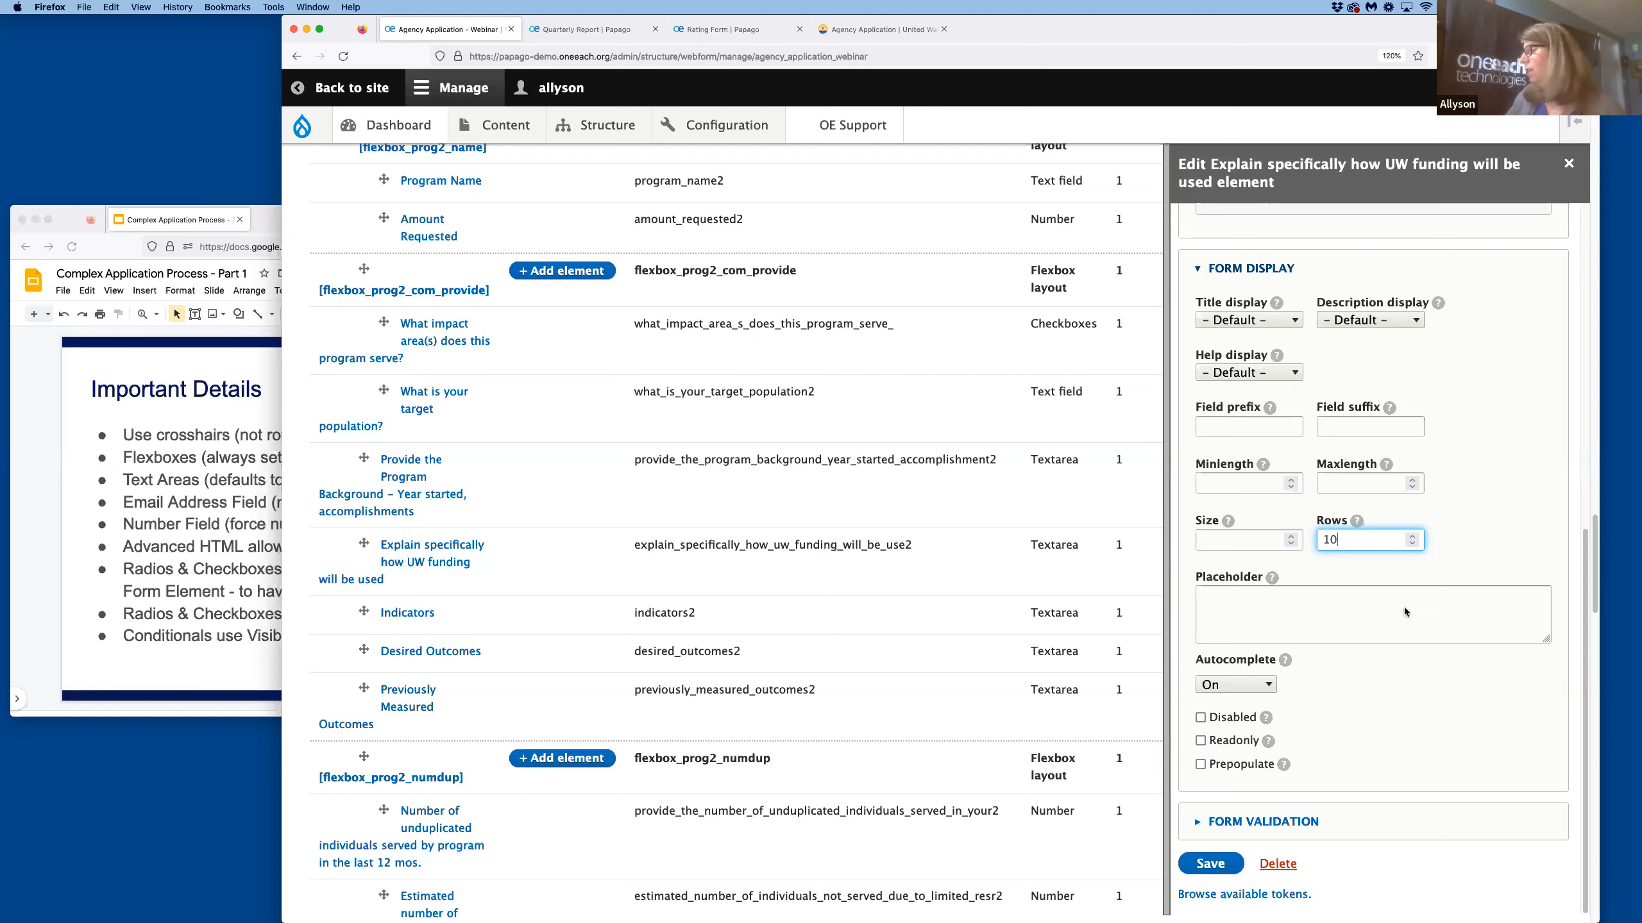
Review the text area's form validation settings and the counter type options, keeping Words selected.
{"action": "scroll", "coordinate": [1442, 666], "scroll_direction": "down", "scroll_amount": 5}
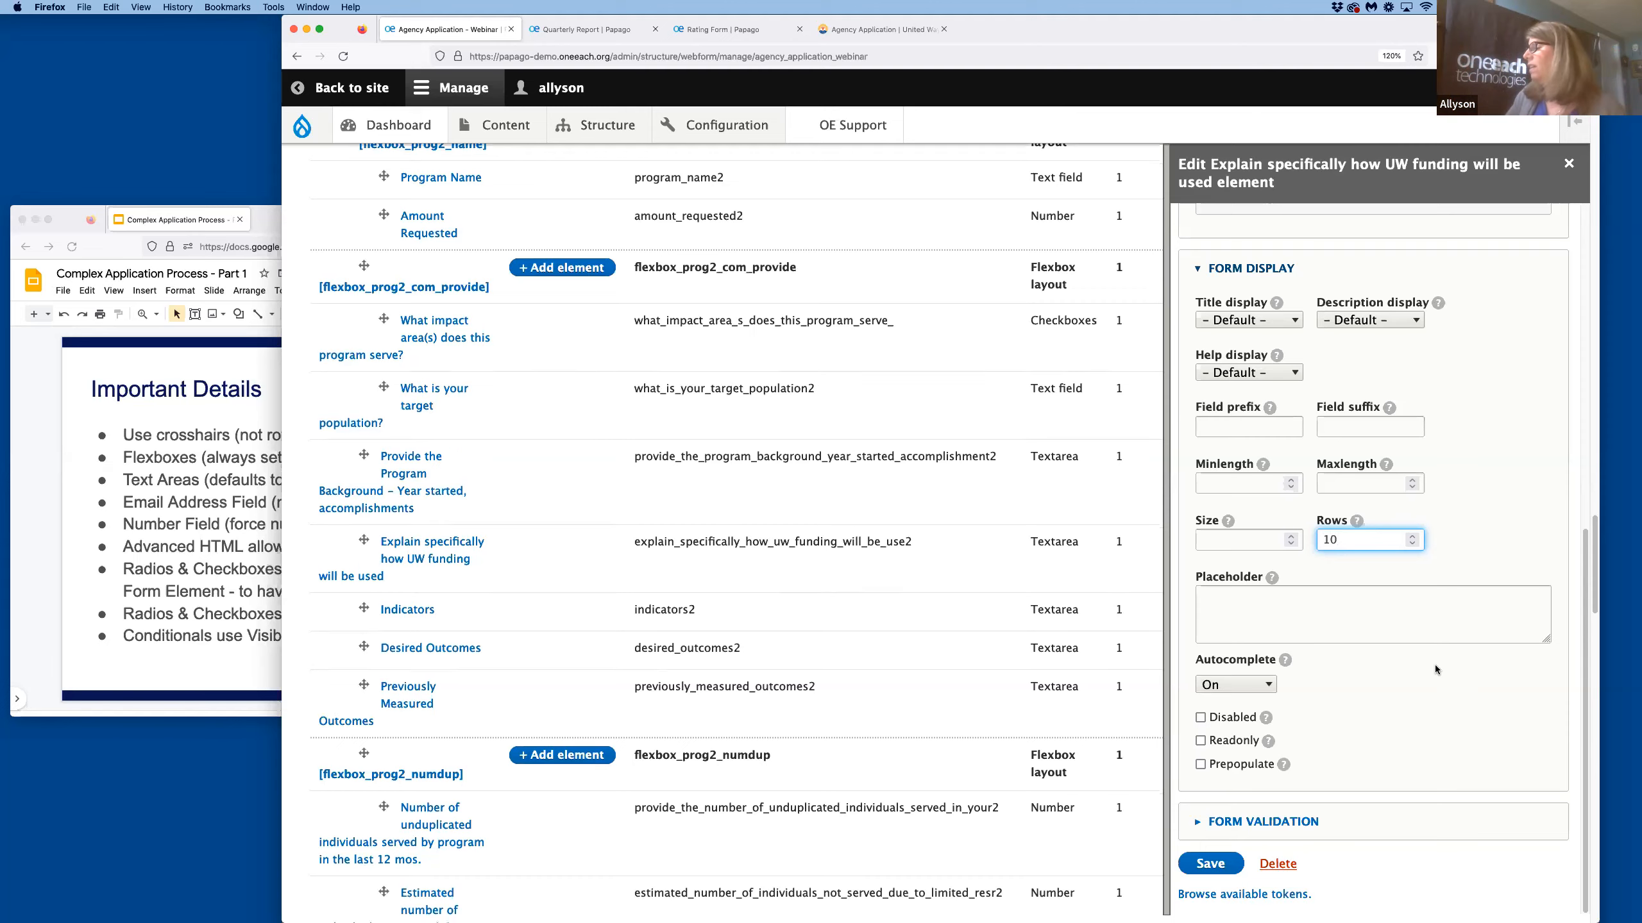
{"action": "left_click", "coordinate": [1285, 820]}
{"action": "scroll", "coordinate": [1474, 584], "scroll_direction": "down", "scroll_amount": 4}
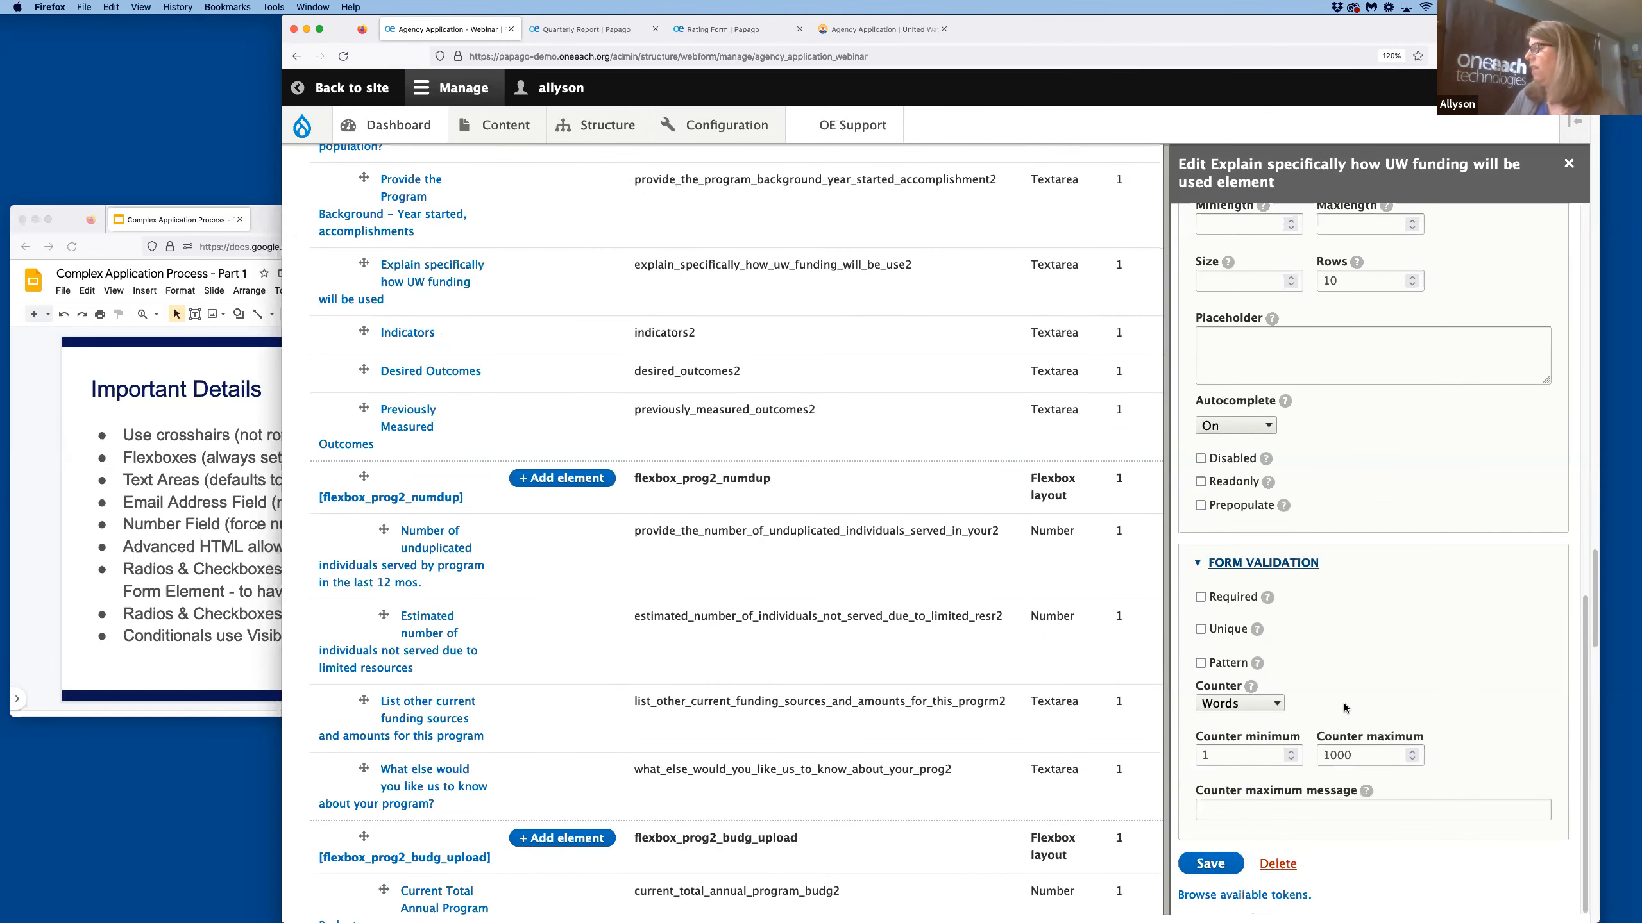
{"action": "scroll", "coordinate": [1344, 708], "scroll_direction": "down", "scroll_amount": 8}
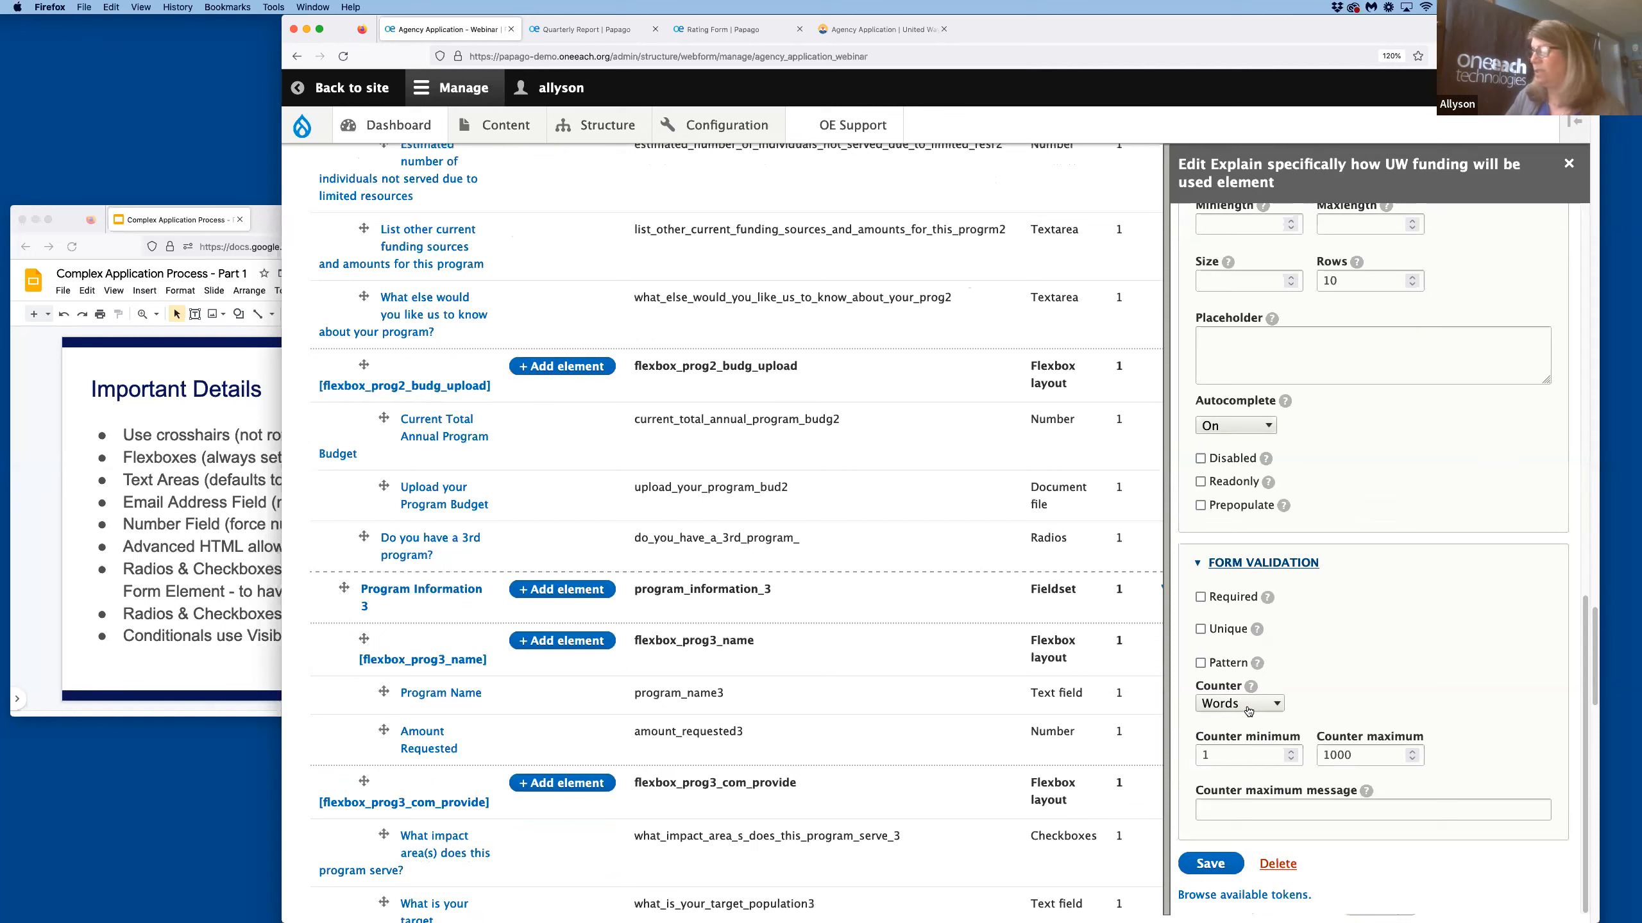
{"action": "left_click", "coordinate": [1248, 709]}
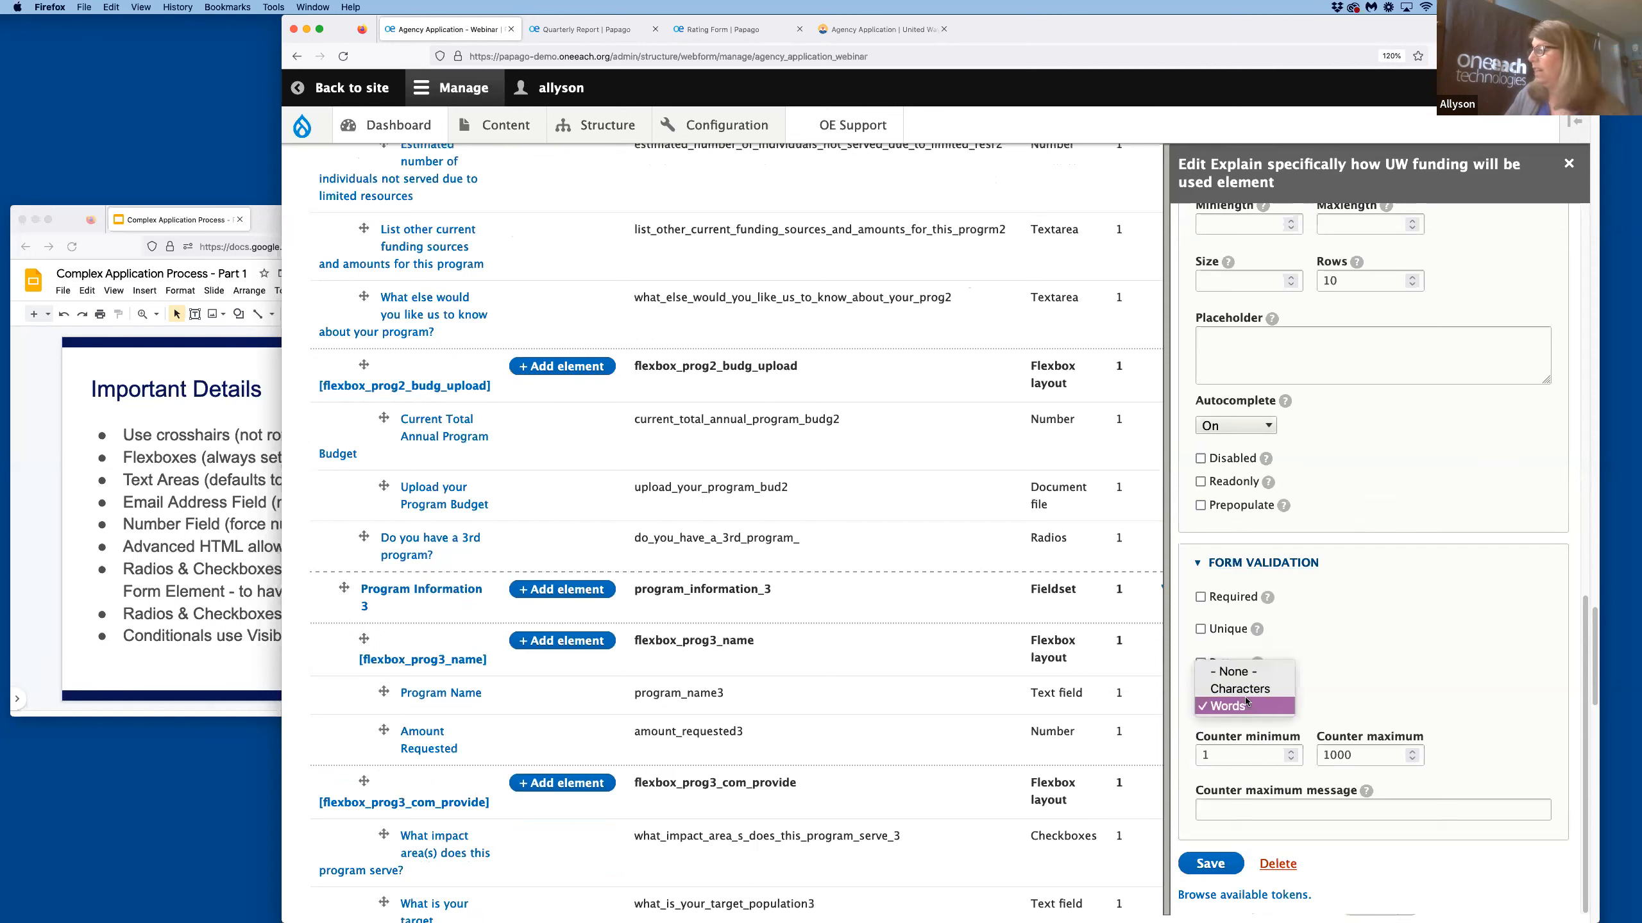
{"action": "left_click", "coordinate": [1392, 694]}
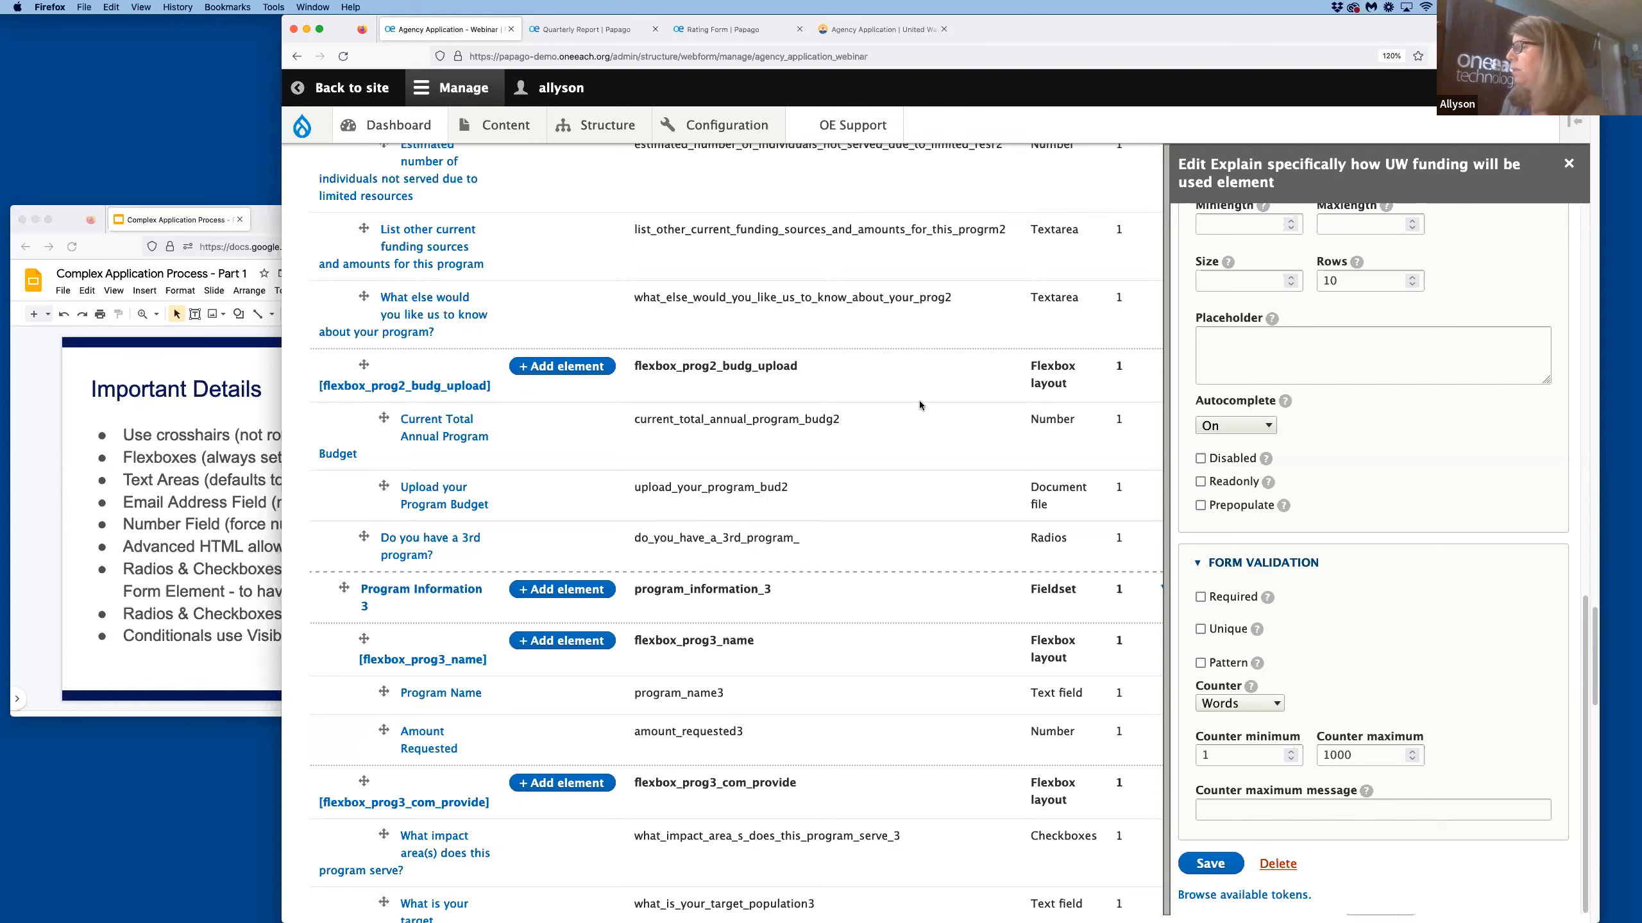
Go back up to Part 2 - Program Information, check the Important Details slide in the presentation, and return to the webform.
{"action": "scroll", "coordinate": [633, 409], "scroll_direction": "up", "scroll_amount": 10}
{"action": "scroll", "coordinate": [633, 406], "scroll_direction": "up", "scroll_amount": 15}
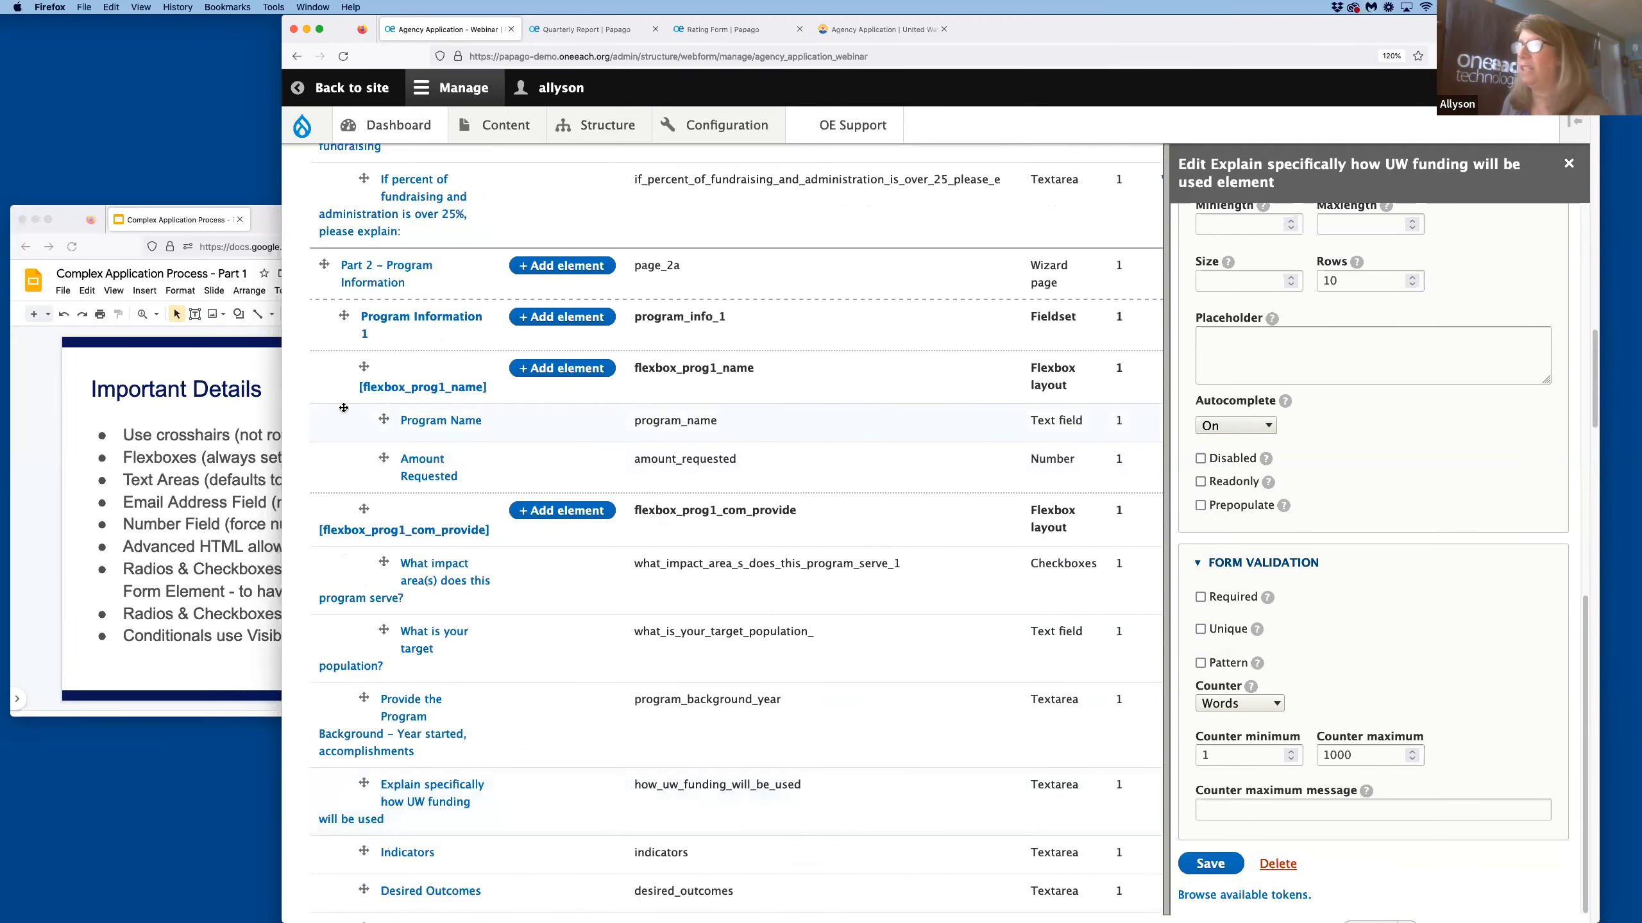
{"action": "left_click", "coordinate": [175, 487]}
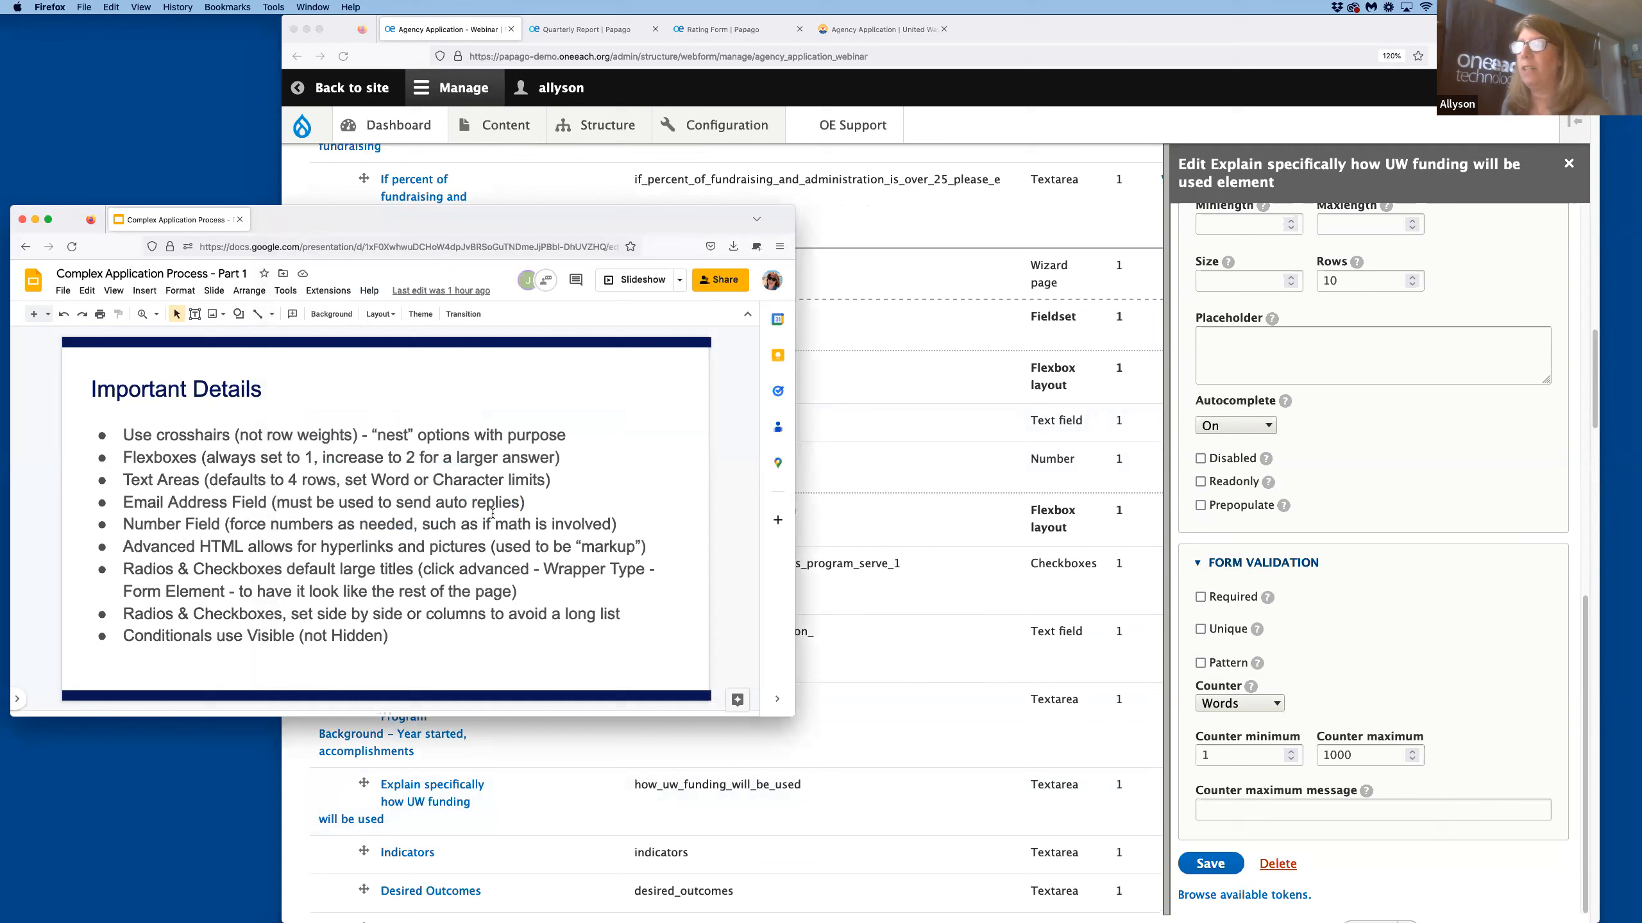
{"action": "left_click", "coordinate": [1057, 116]}
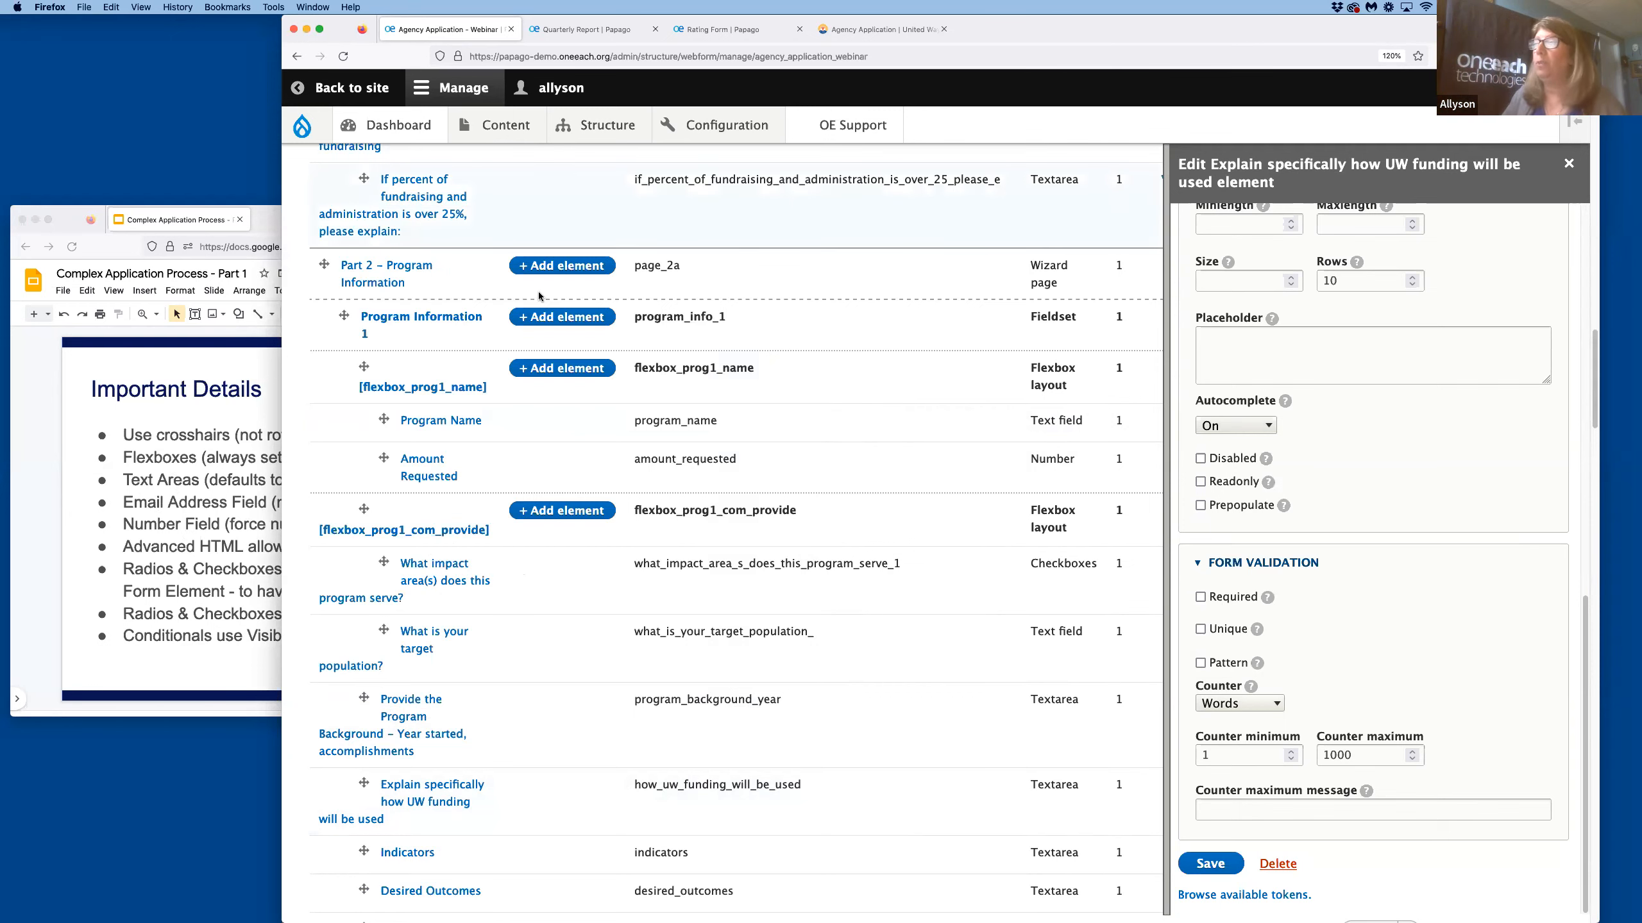
Open the selection of element types for a new webform element, look over the basic and advanced elements, and close it.
{"action": "scroll", "coordinate": [539, 297], "scroll_direction": "up", "scroll_amount": 15}
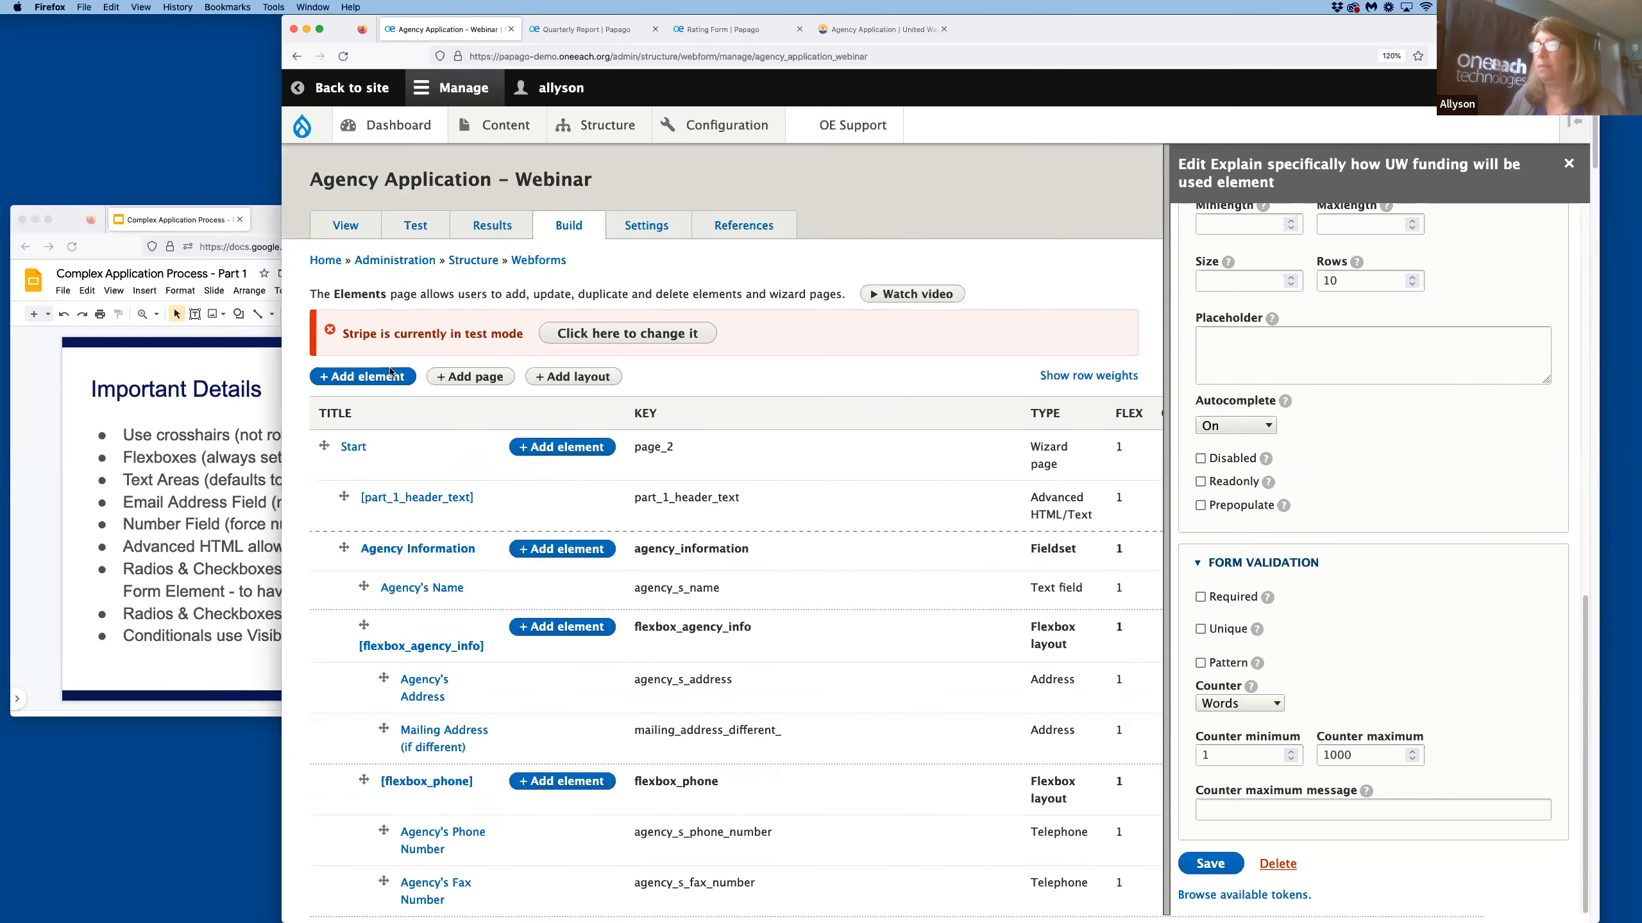
{"action": "left_click", "coordinate": [383, 380]}
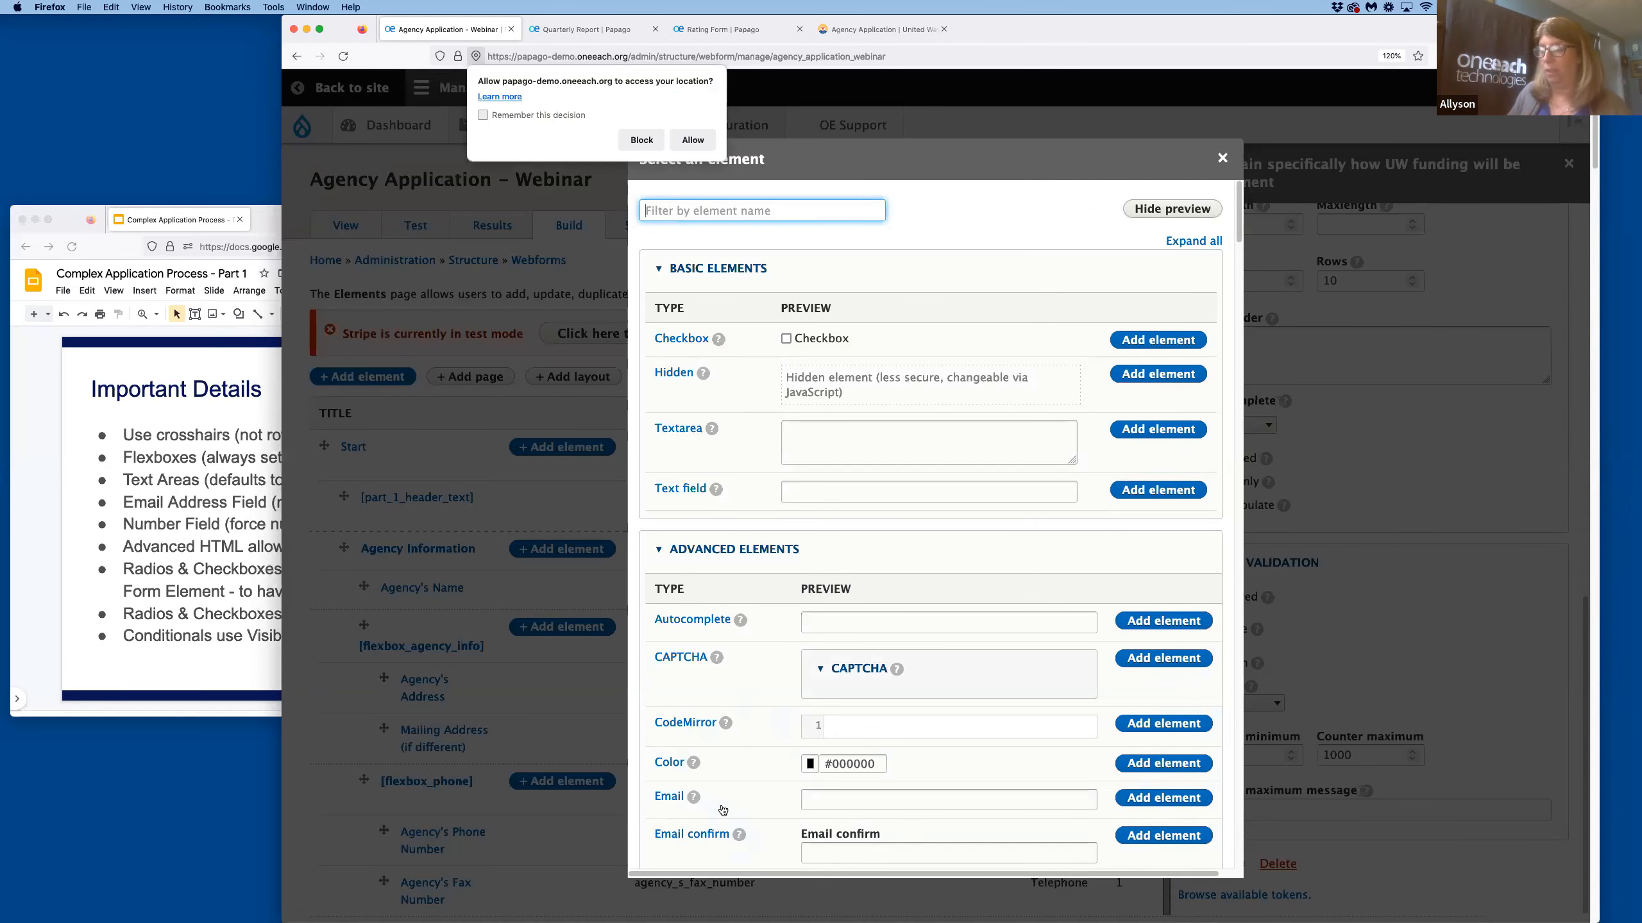
{"action": "scroll", "coordinate": [744, 815], "scroll_direction": "down", "scroll_amount": 2}
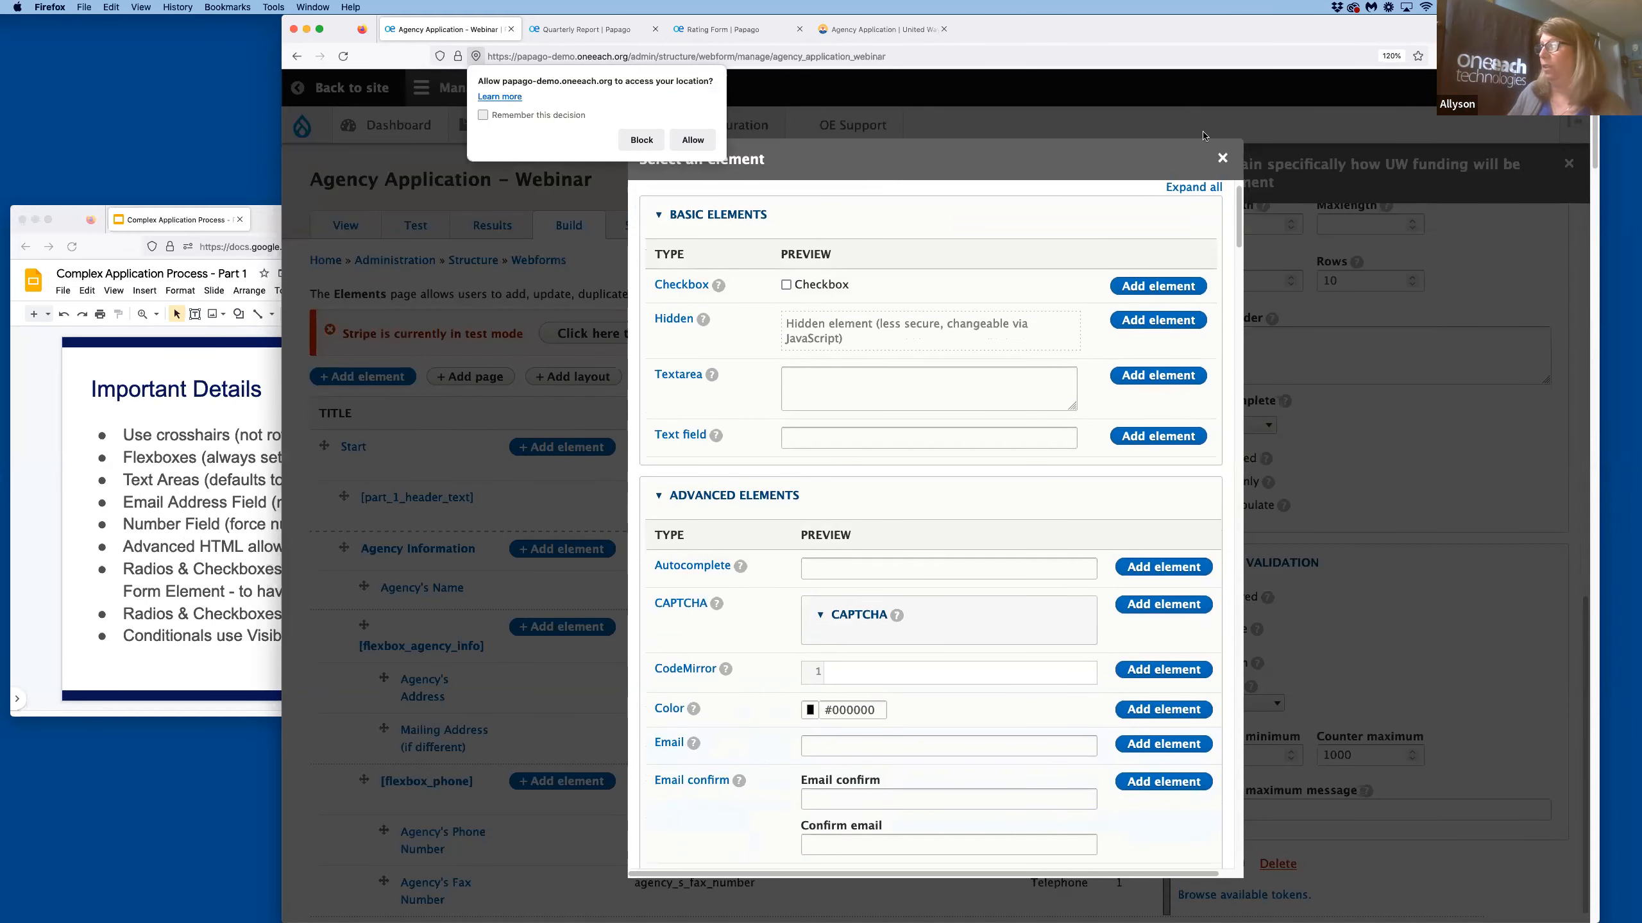
{"action": "key", "text": "Escape"}
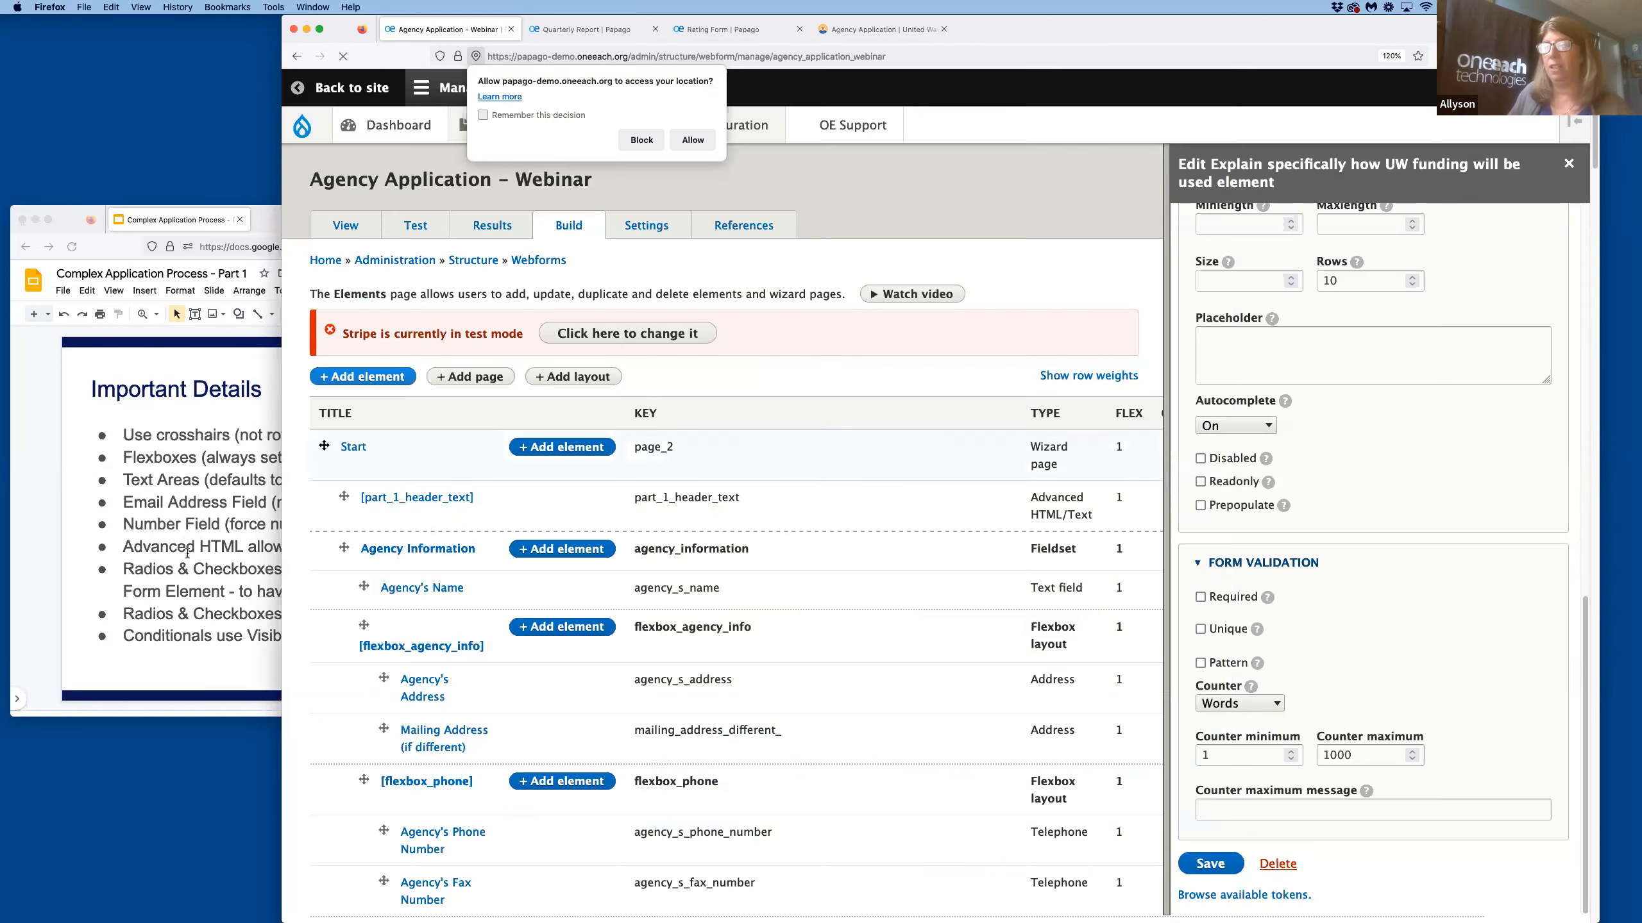
Check the Advanced HTML point on the Important Details slide, and filter the webform's available element types by "html".
{"action": "left_click", "coordinate": [146, 556]}
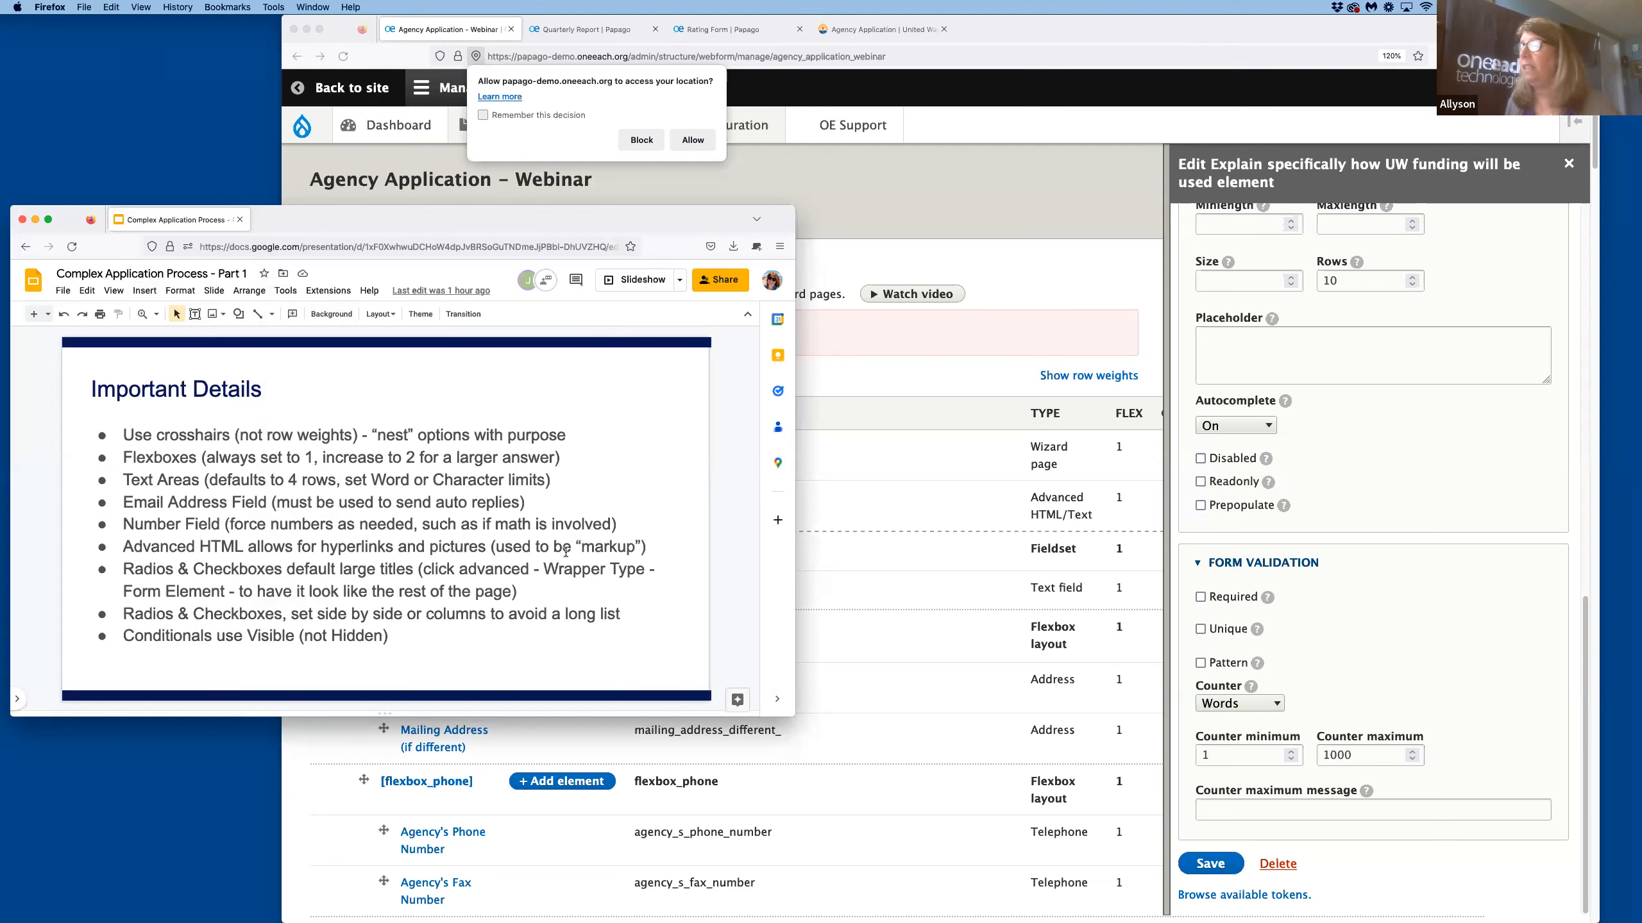
{"action": "left_click", "coordinate": [1125, 246]}
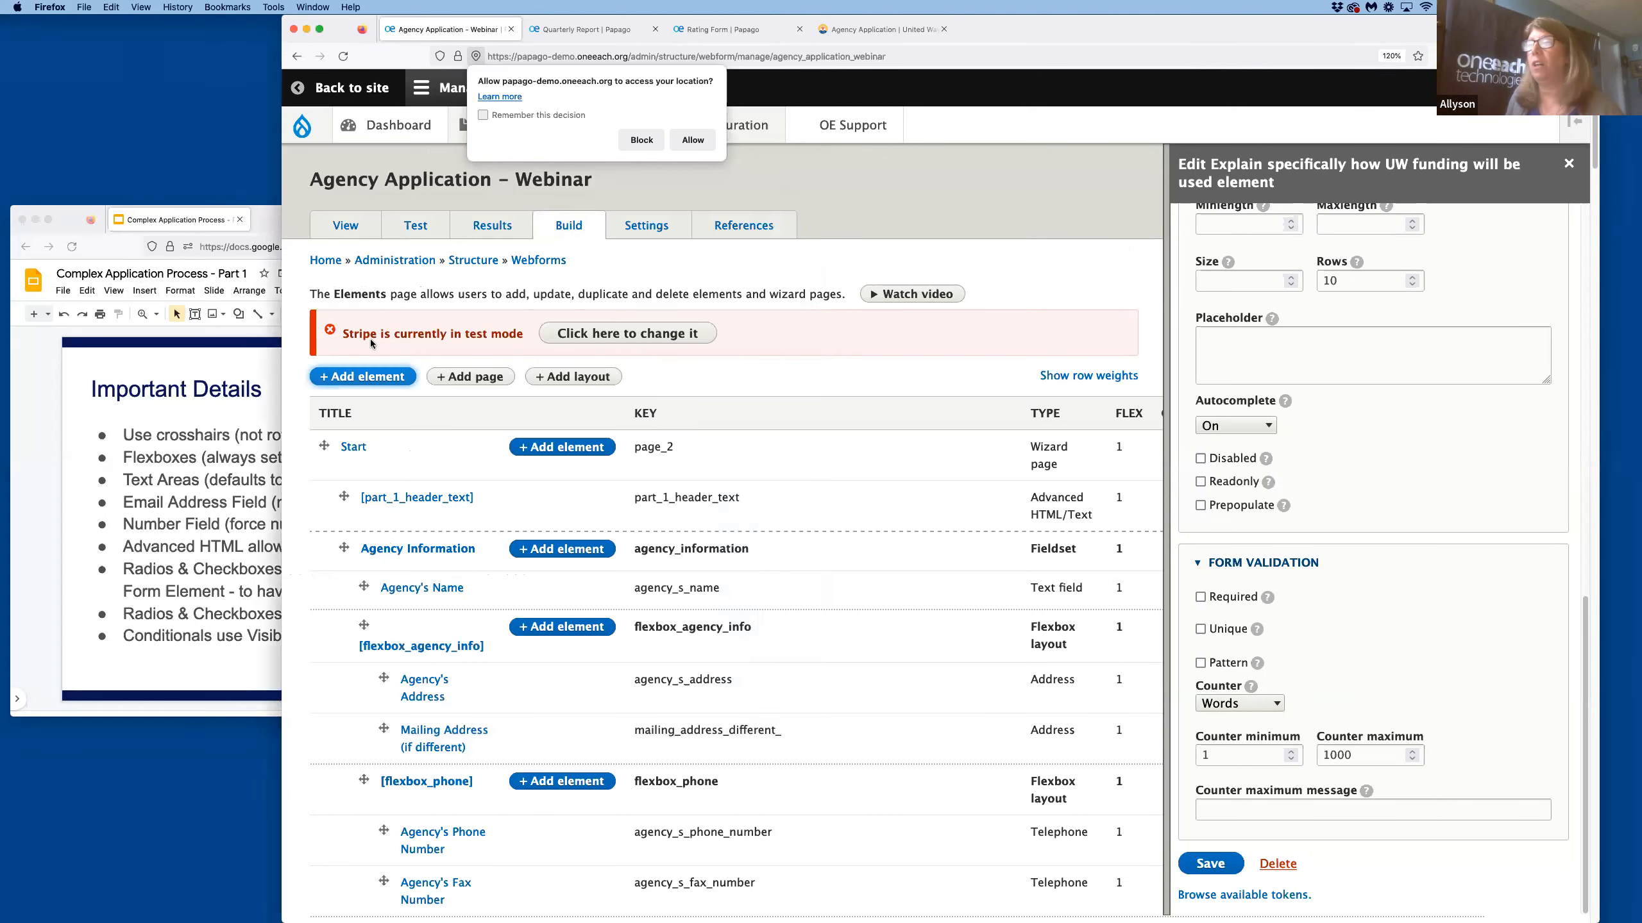
{"action": "left_click", "coordinate": [373, 386]}
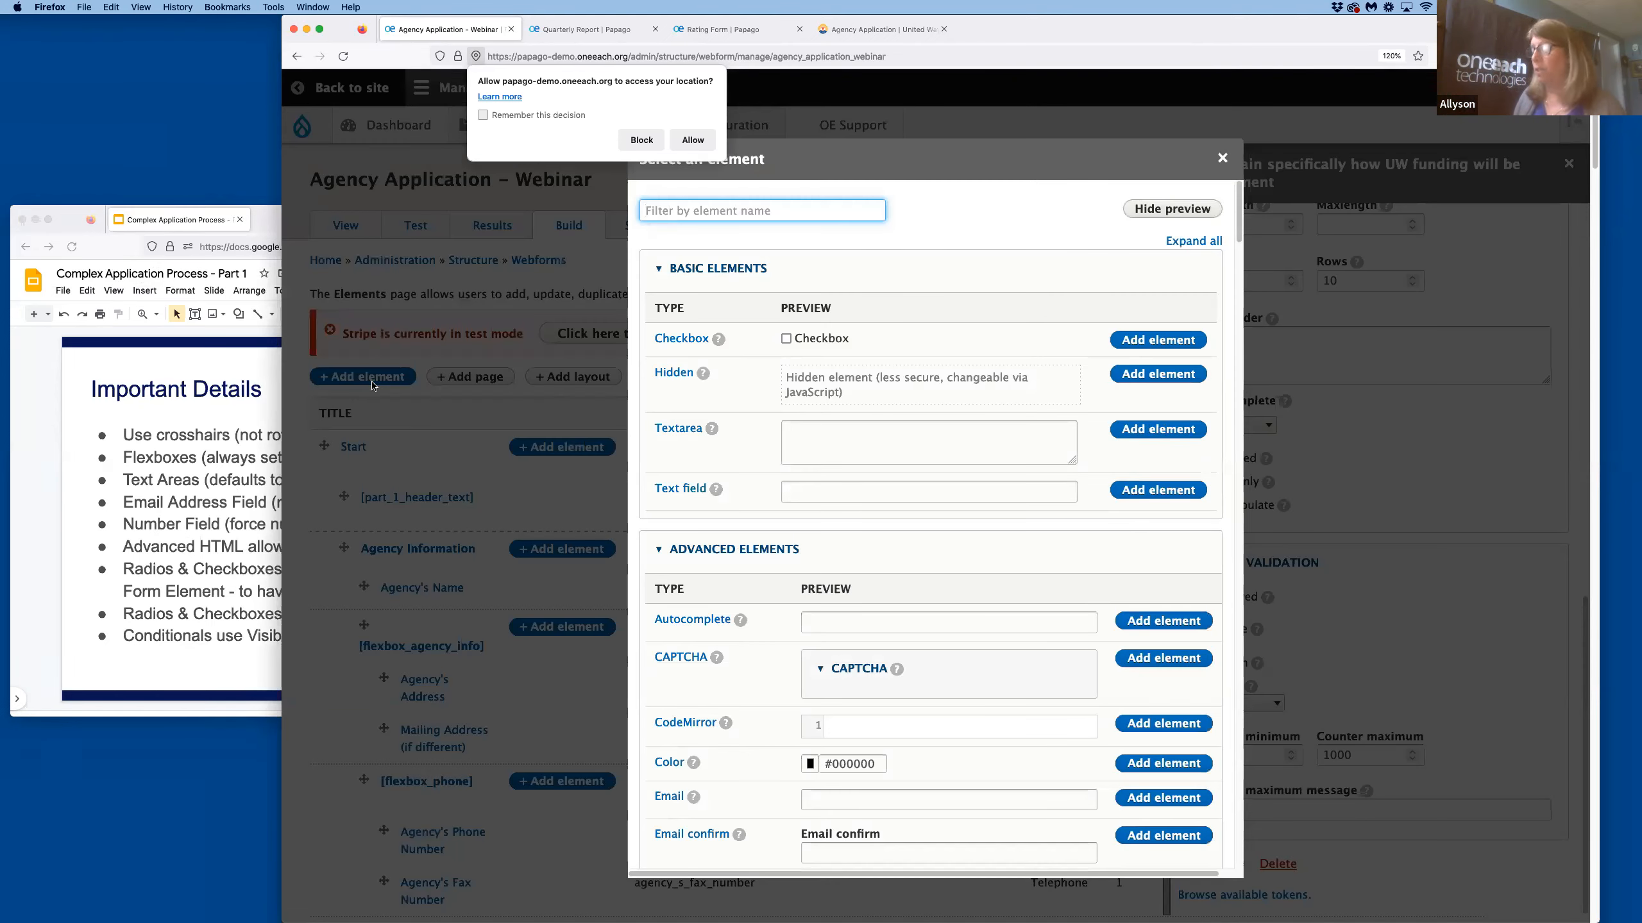
{"action": "type", "text": "html"}
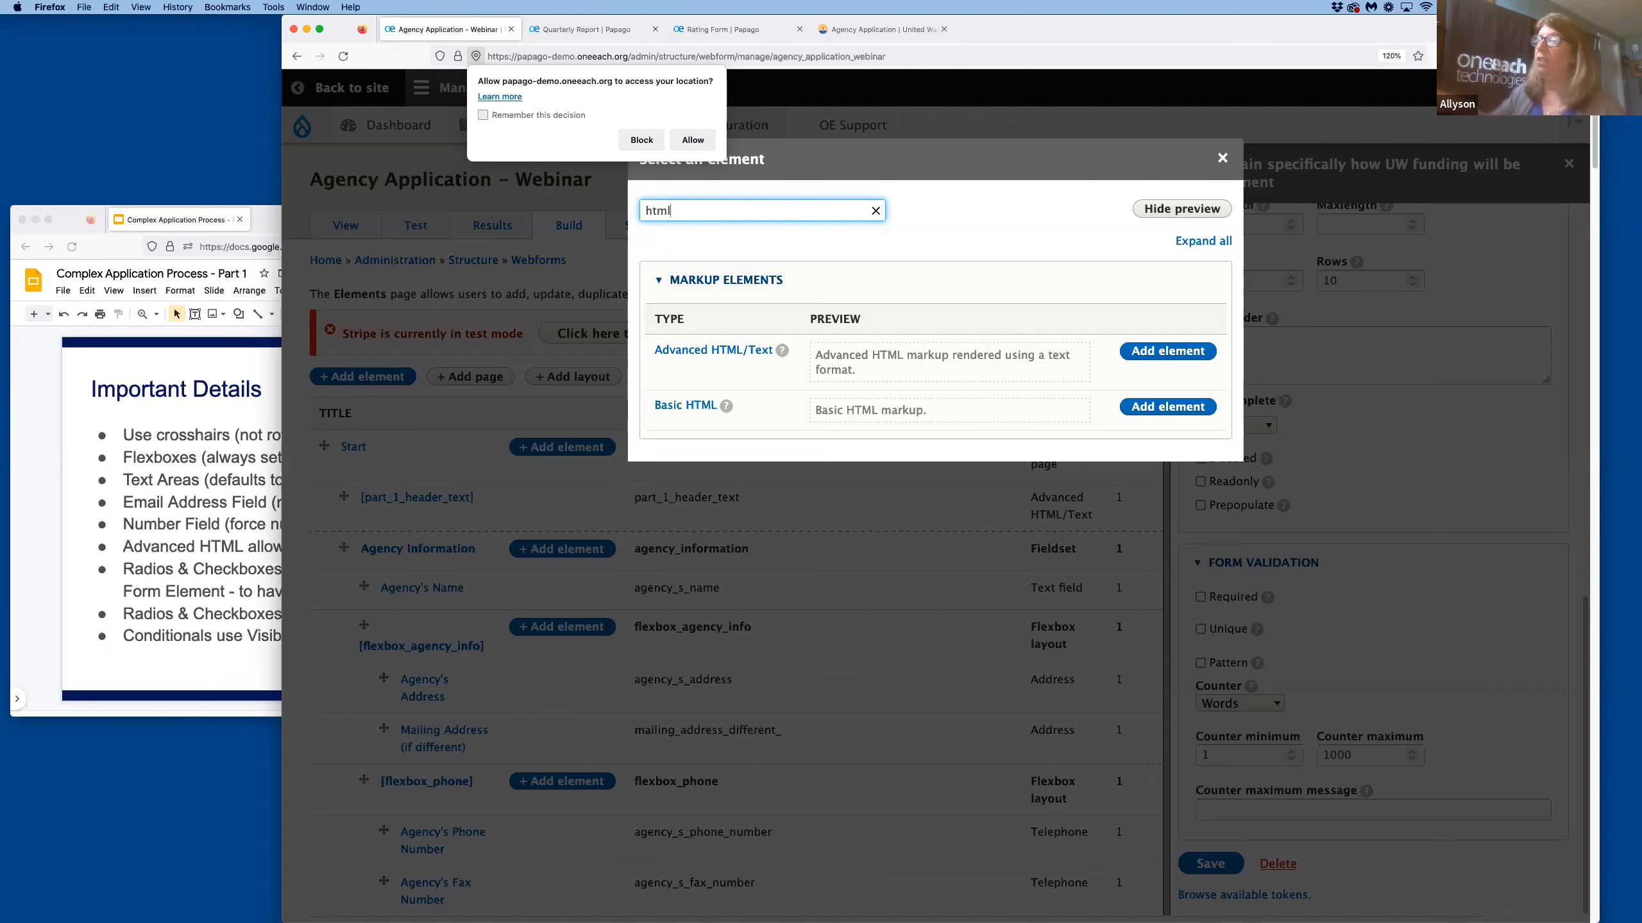
Highlight the Radios & Checkboxes wrapper type point on the Important Details slide and return to the webform.
{"action": "left_click", "coordinate": [155, 608]}
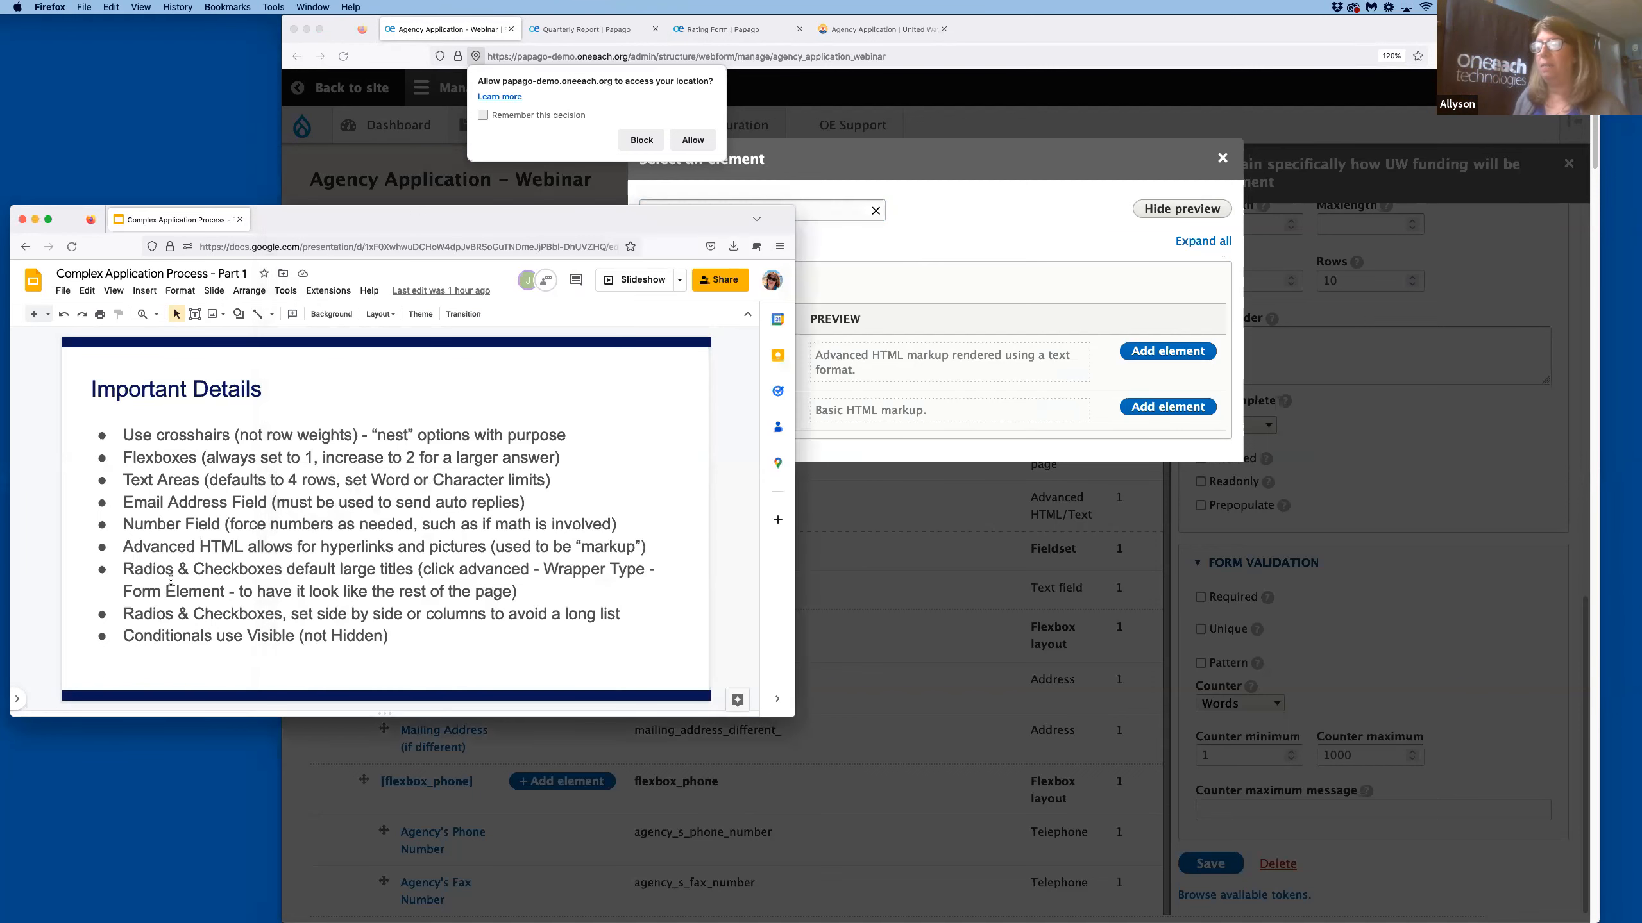
{"action": "left_click", "coordinate": [170, 581]}
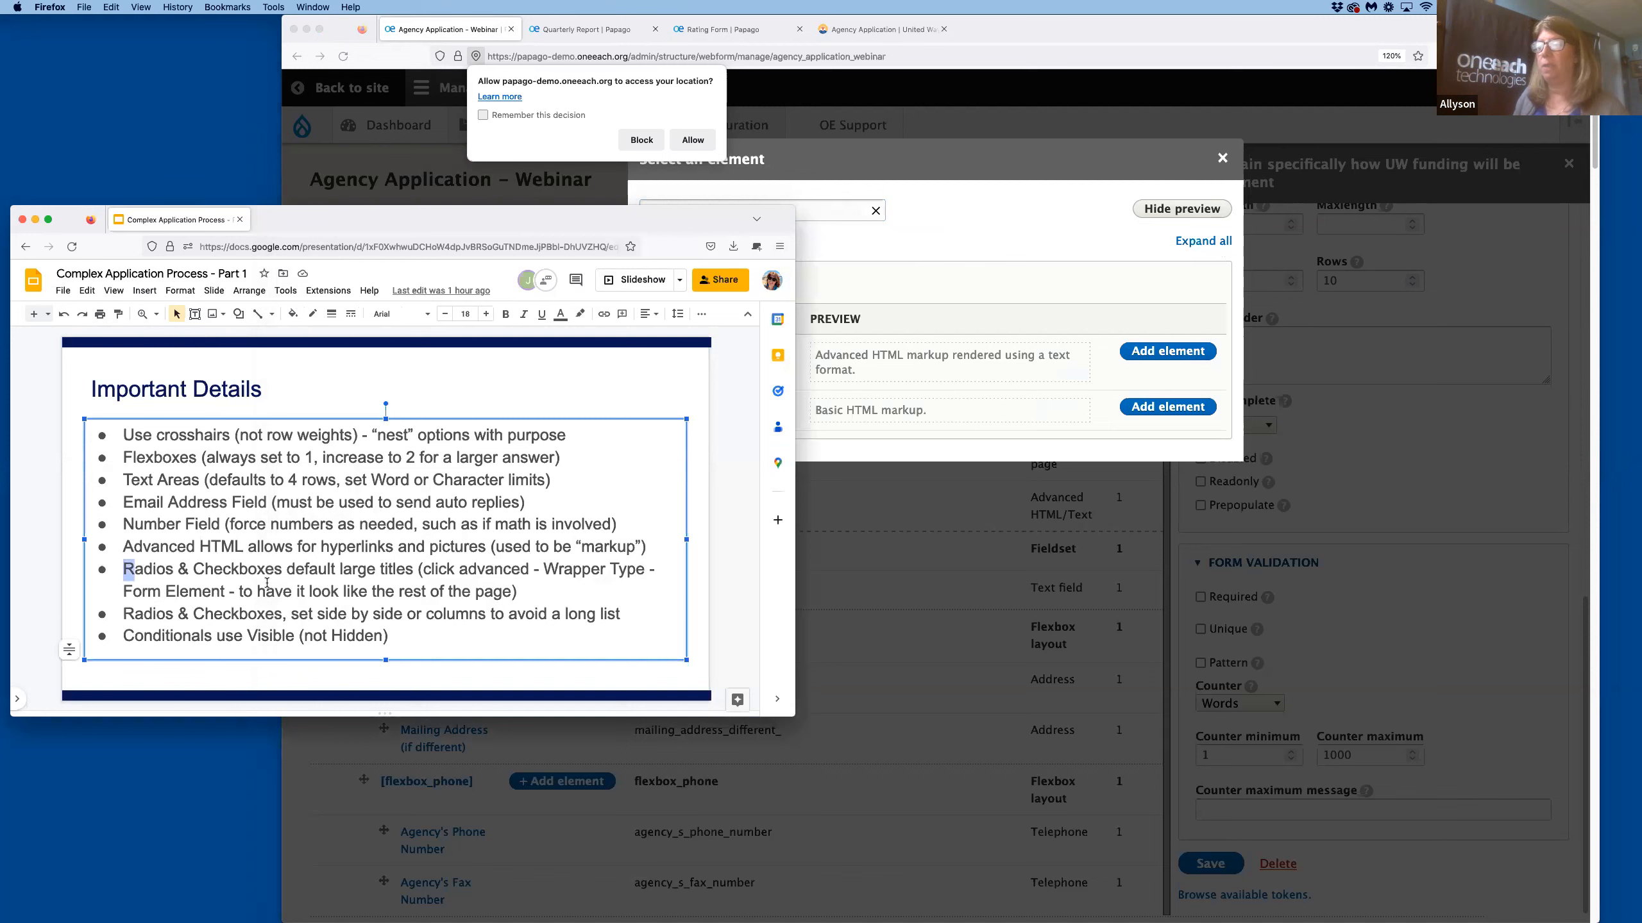
{"action": "left_click_drag", "start_coordinate": [126, 569], "coordinate": [339, 585]}
{"action": "left_click", "coordinate": [997, 233]}
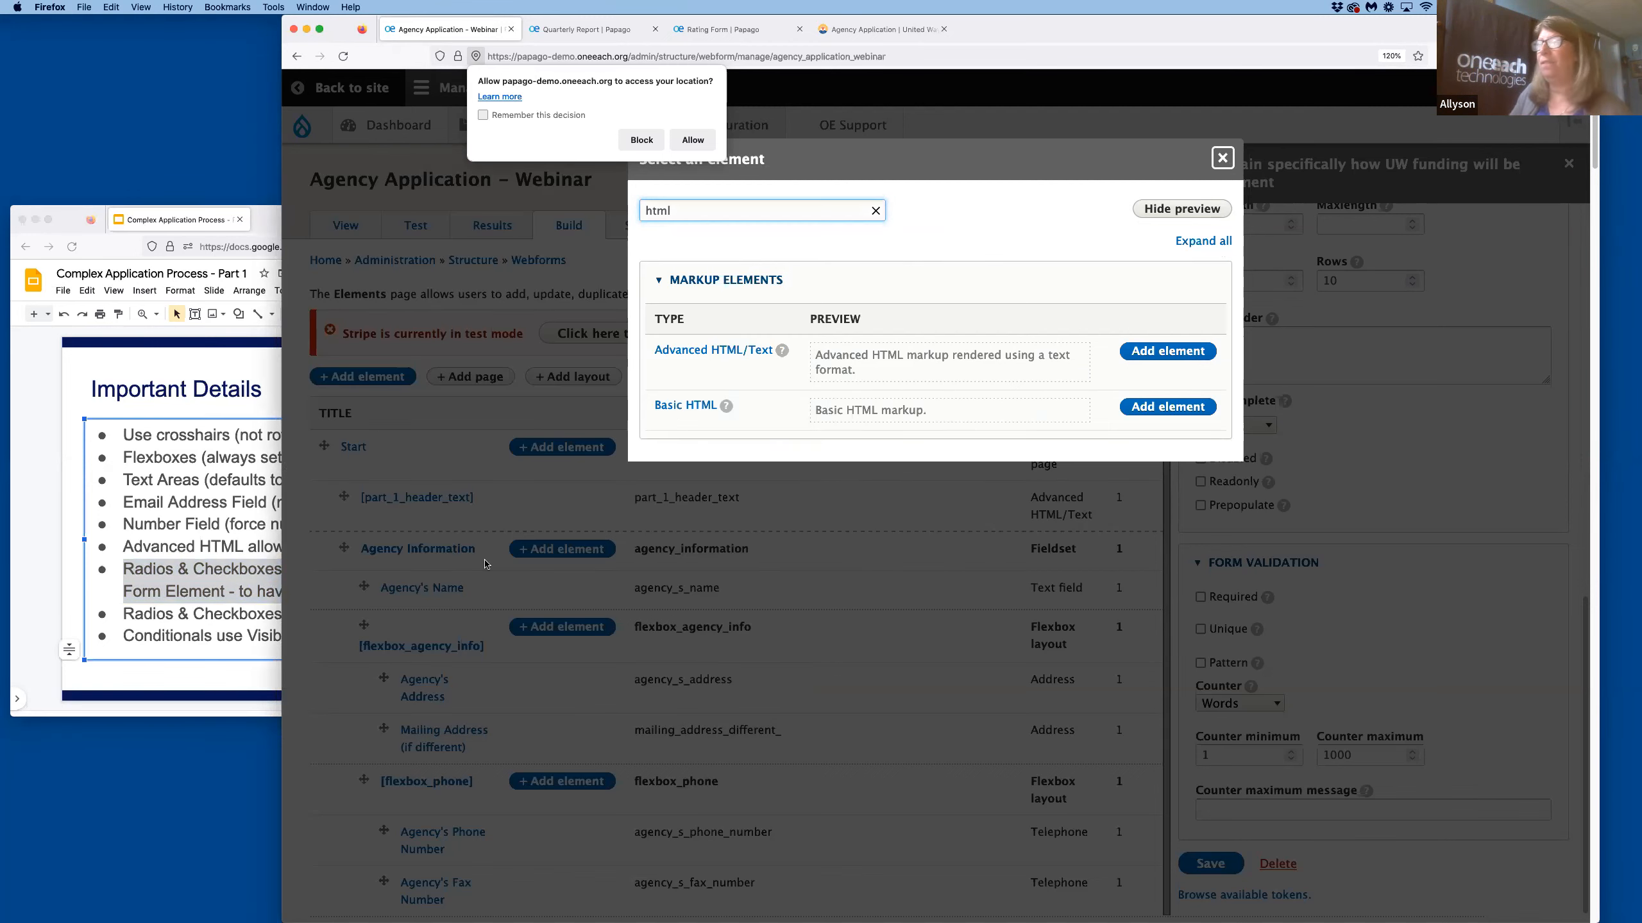
Reopen the element selection, filter it by "check", and try the Other option in the Checkboxes other preview.
{"action": "key", "text": "Escape"}
{"action": "left_click", "coordinate": [357, 376]}
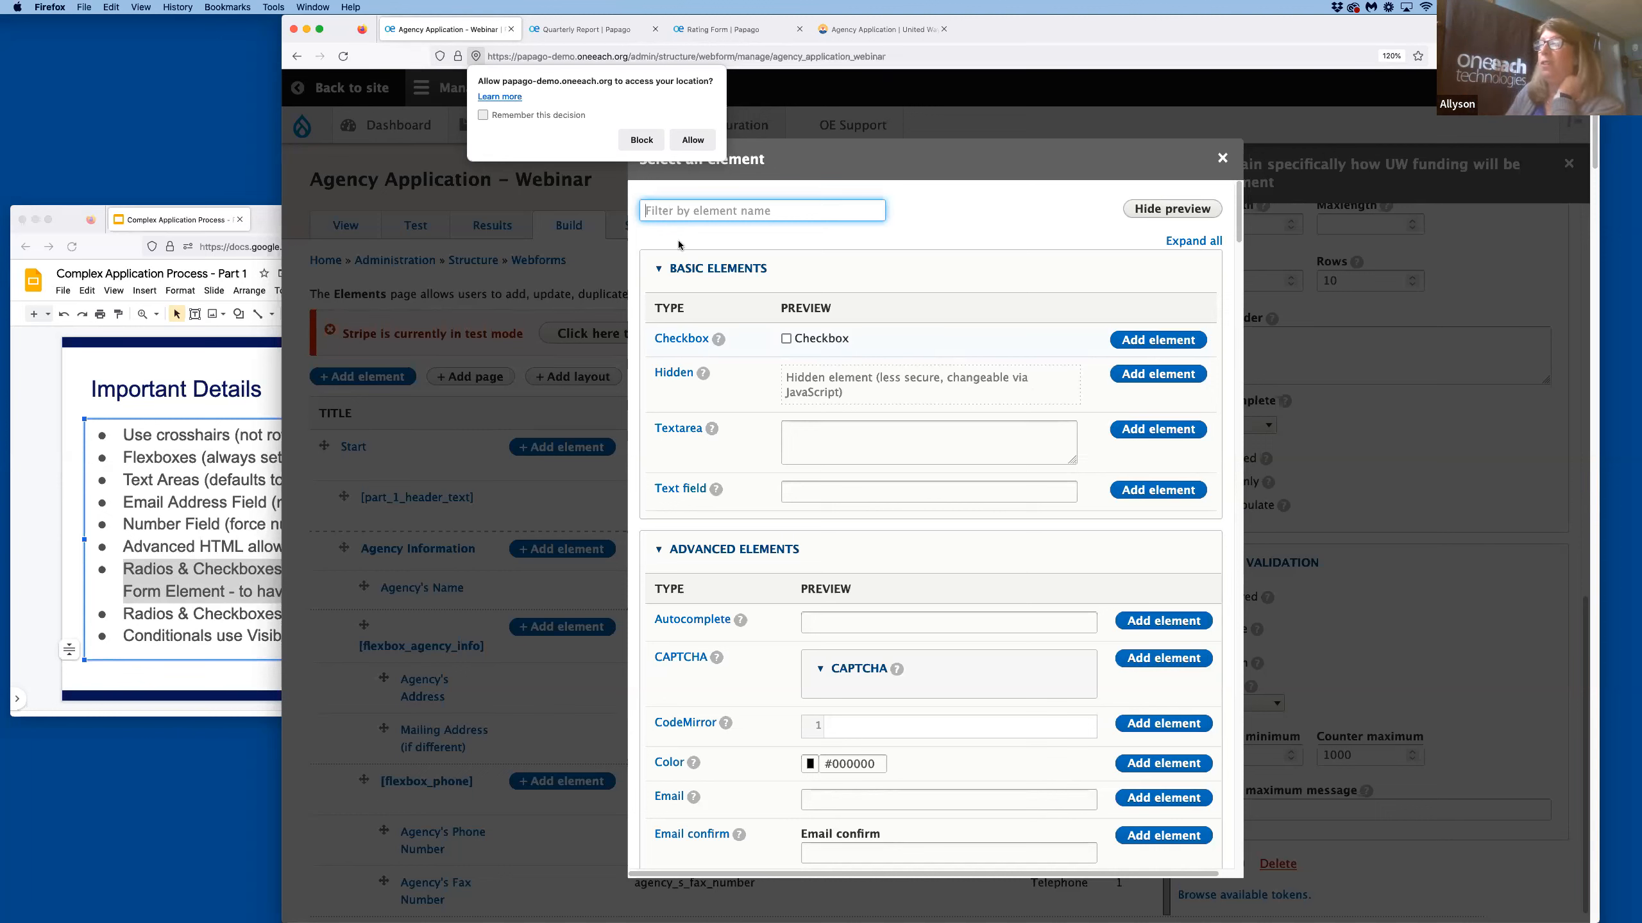
{"action": "type", "text": "check"}
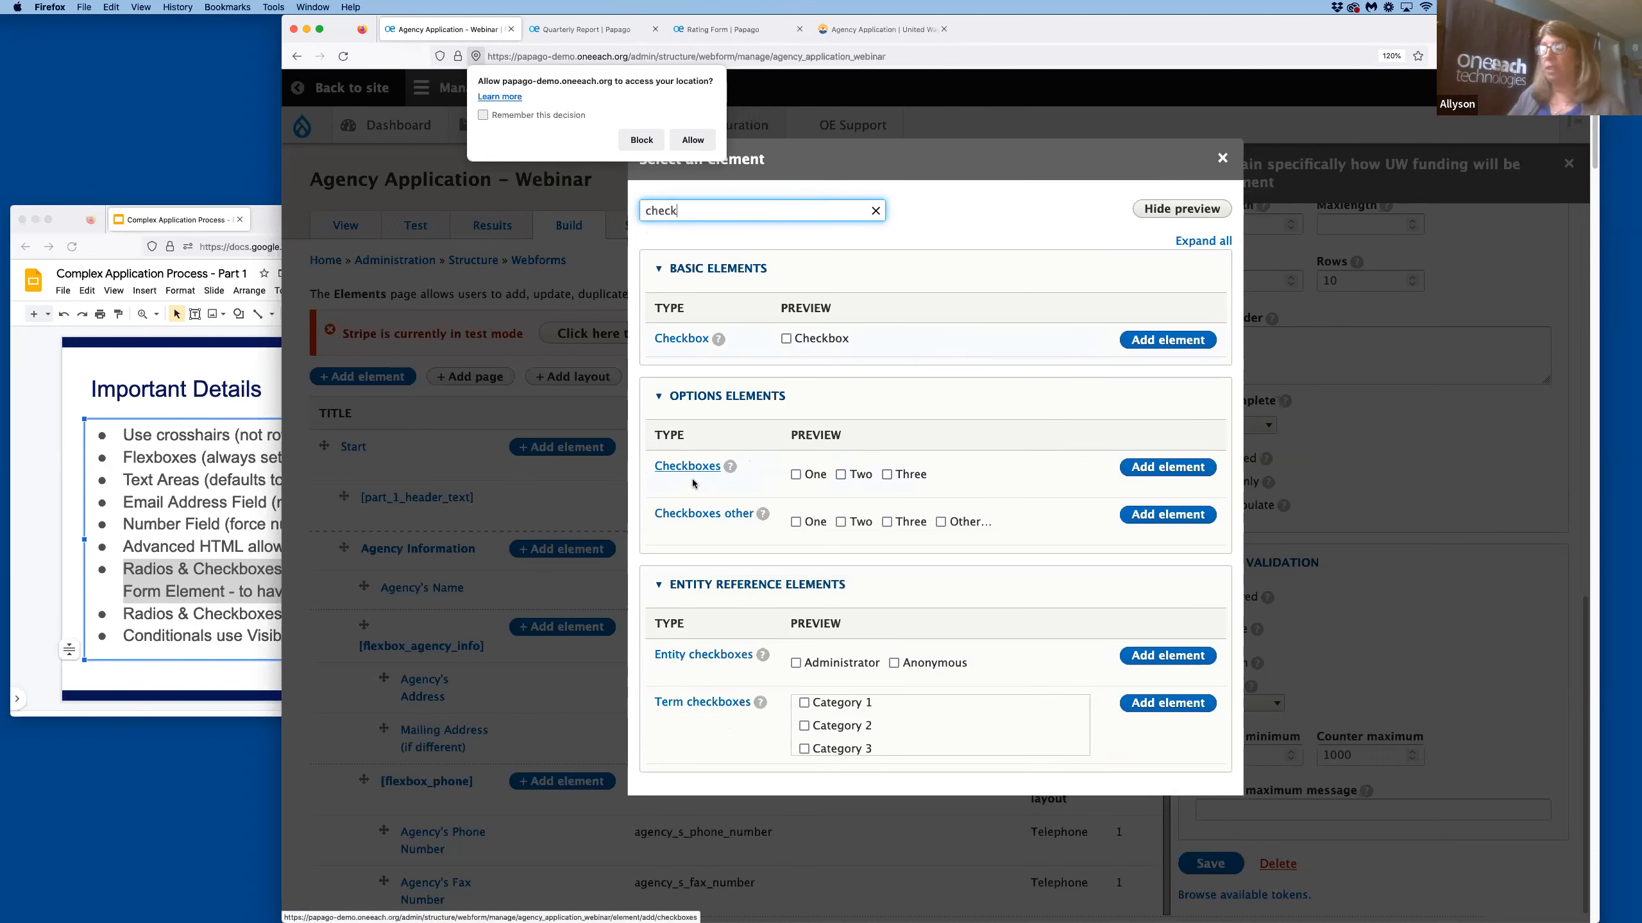
{"action": "left_click", "coordinate": [945, 521]}
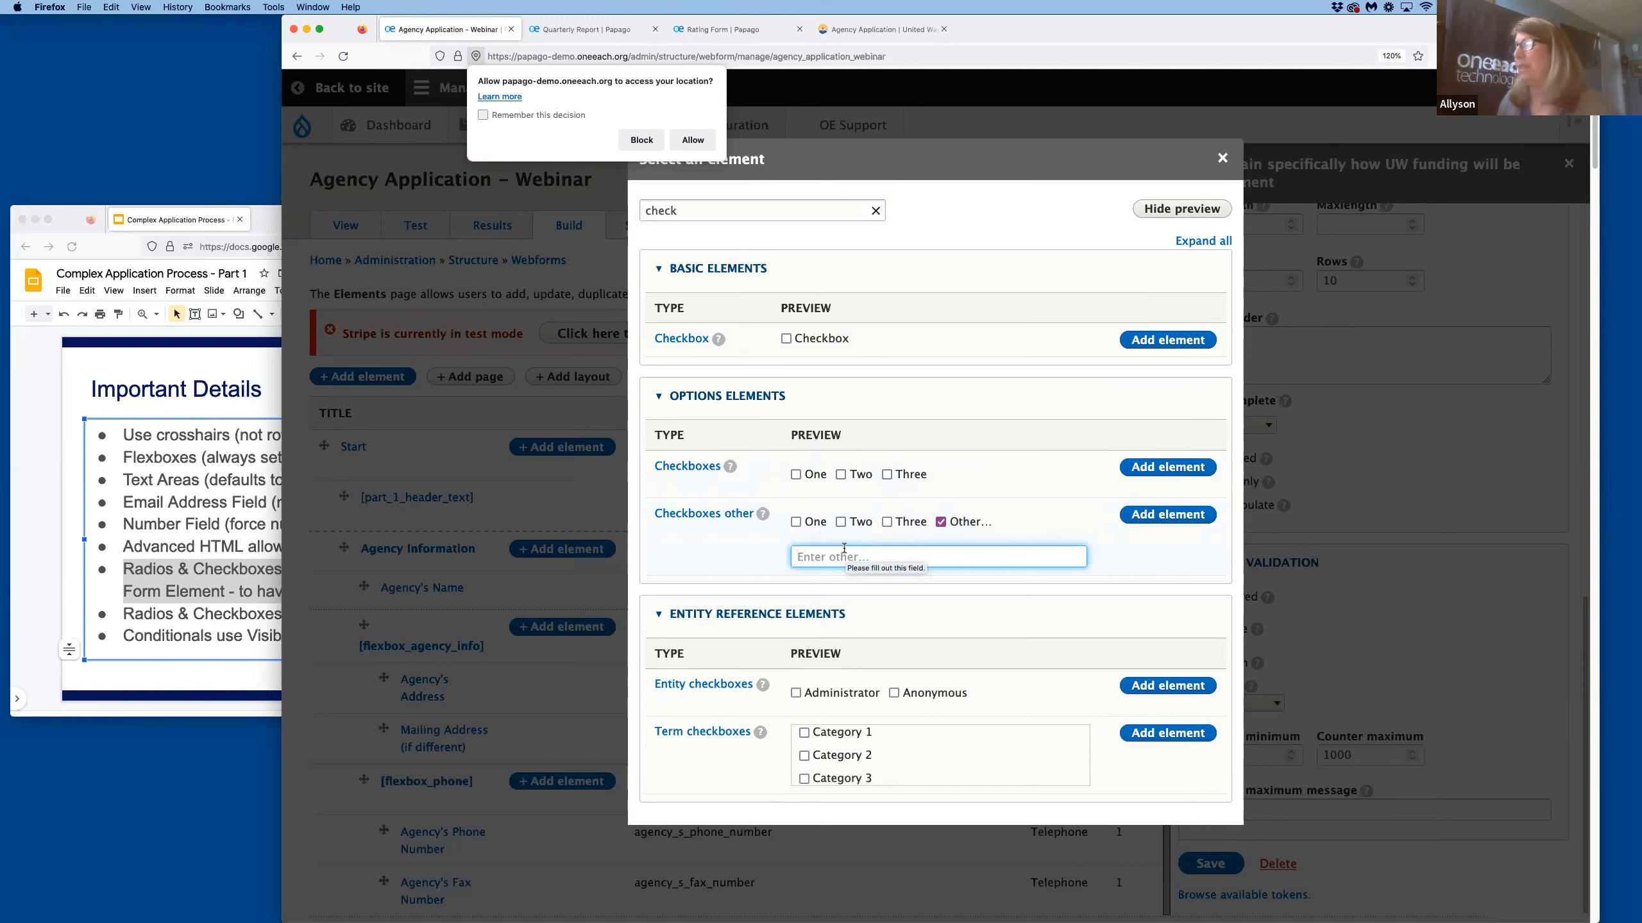
Start a new Checkboxes element and give it the predefined Yes/No options.
{"action": "left_click", "coordinate": [1169, 468]}
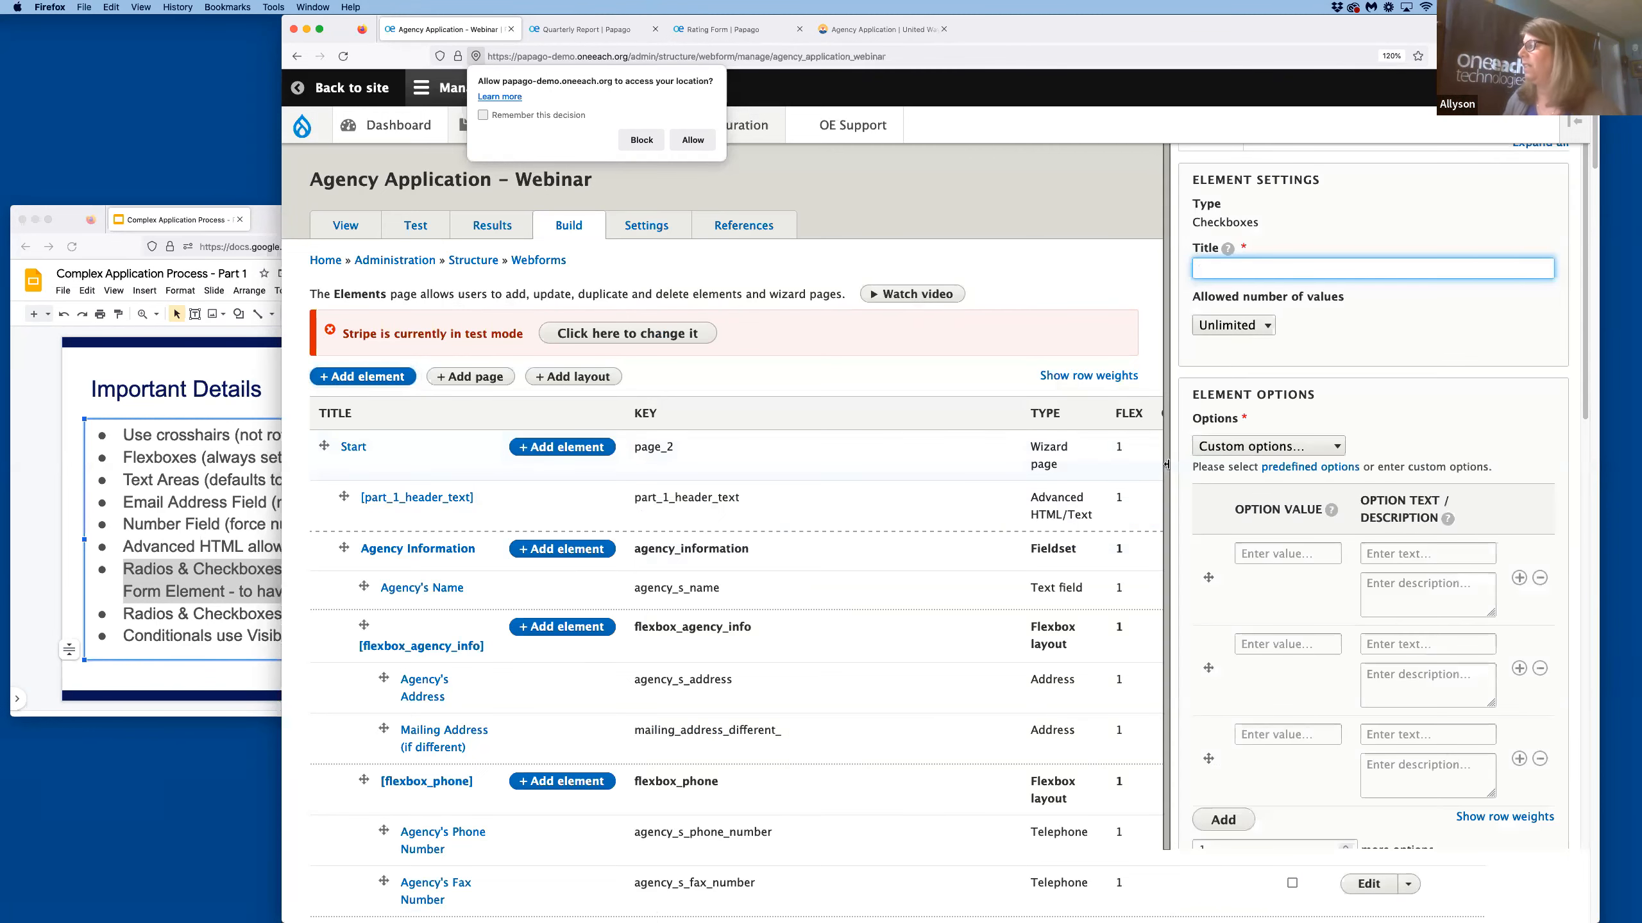
{"action": "left_click", "coordinate": [1285, 447]}
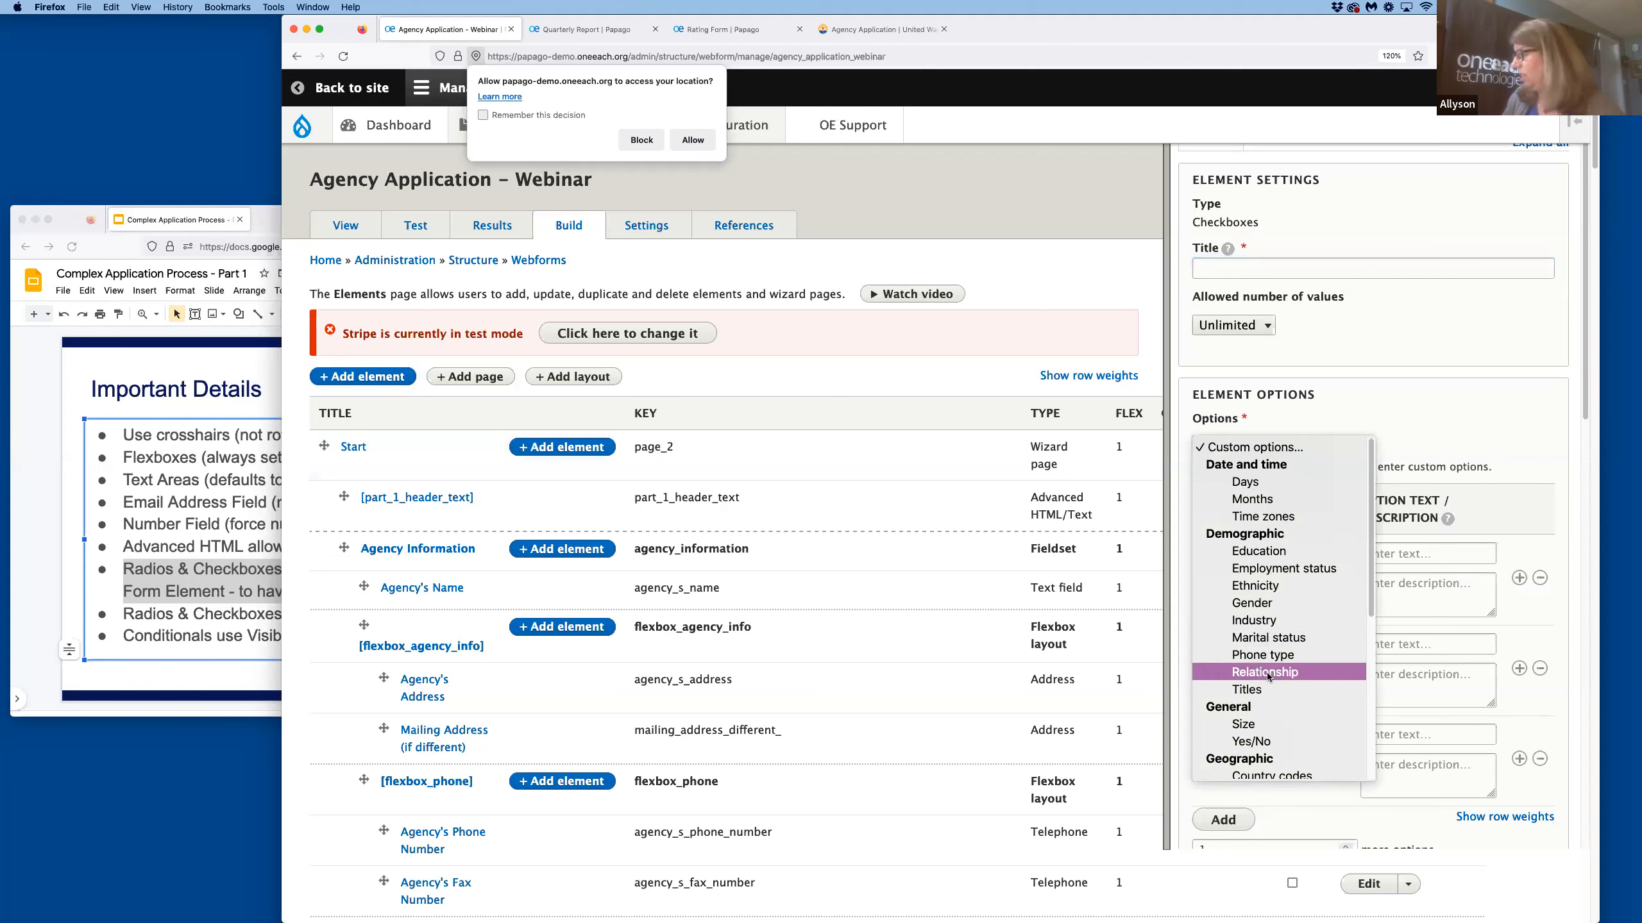
{"action": "left_click", "coordinate": [1263, 741]}
Title the new checkboxes element "Is this person also the Program Manager".
{"action": "left_click", "coordinate": [1216, 274]}
{"action": "type", "text": "Is"}
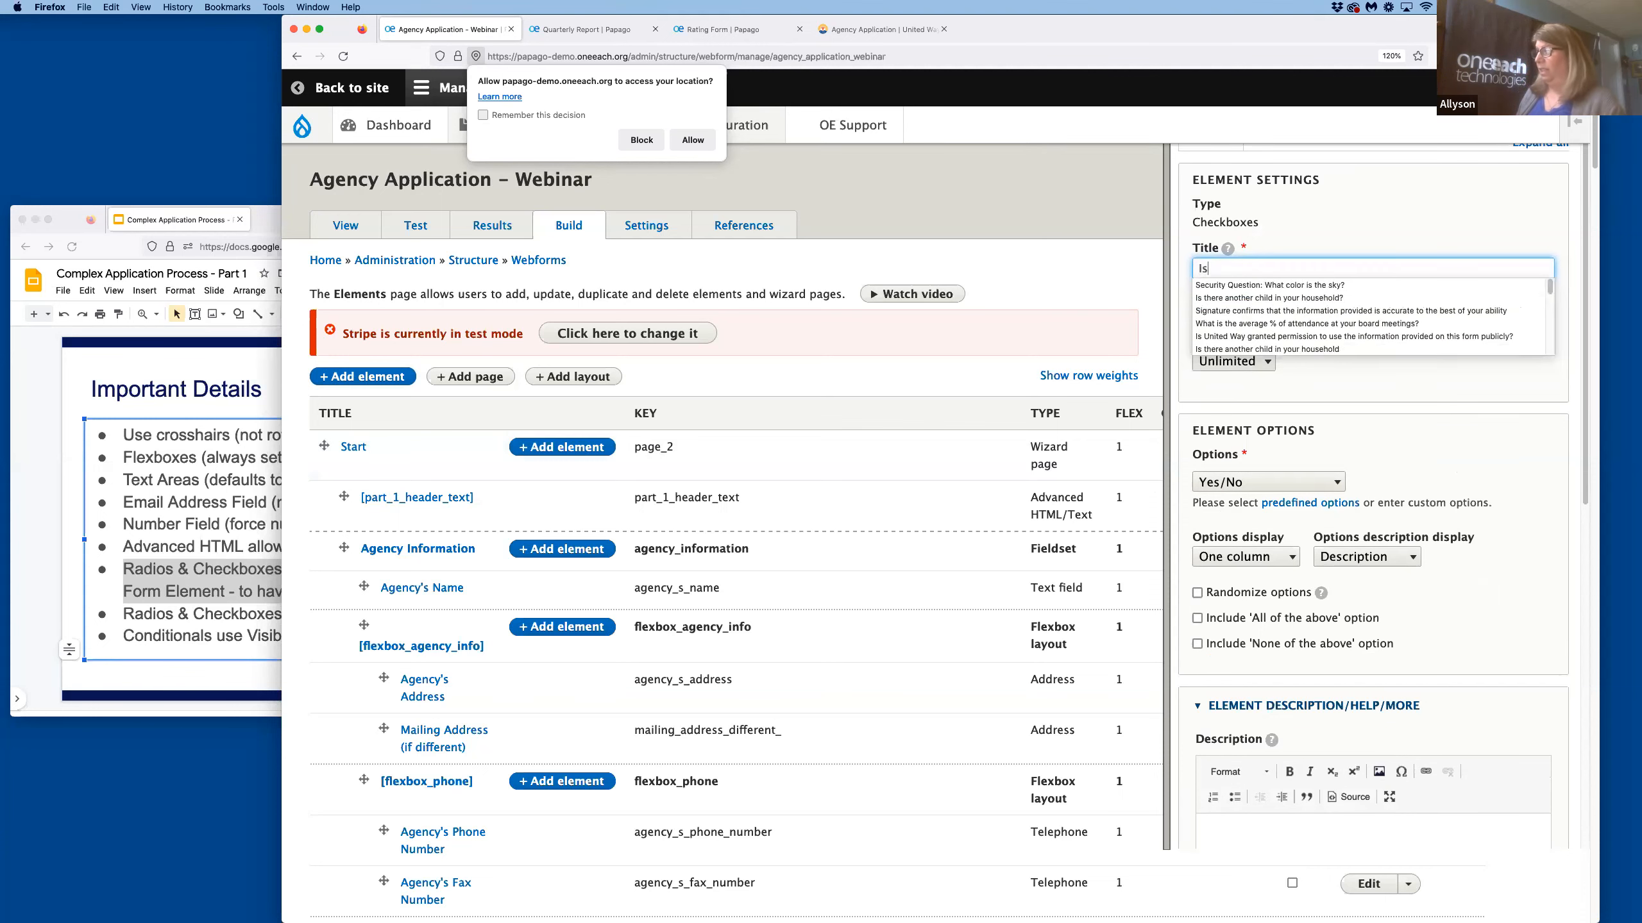
{"action": "type", "text": " gir"}
{"action": "key", "text": "BackSpace"}
{"action": "key", "text": "BackSpace"}
{"action": "key", "text": "BackSpace"}
{"action": "type", "text": "this"}
{"action": "key", "text": "Down"}
{"action": "key", "text": "Return"}
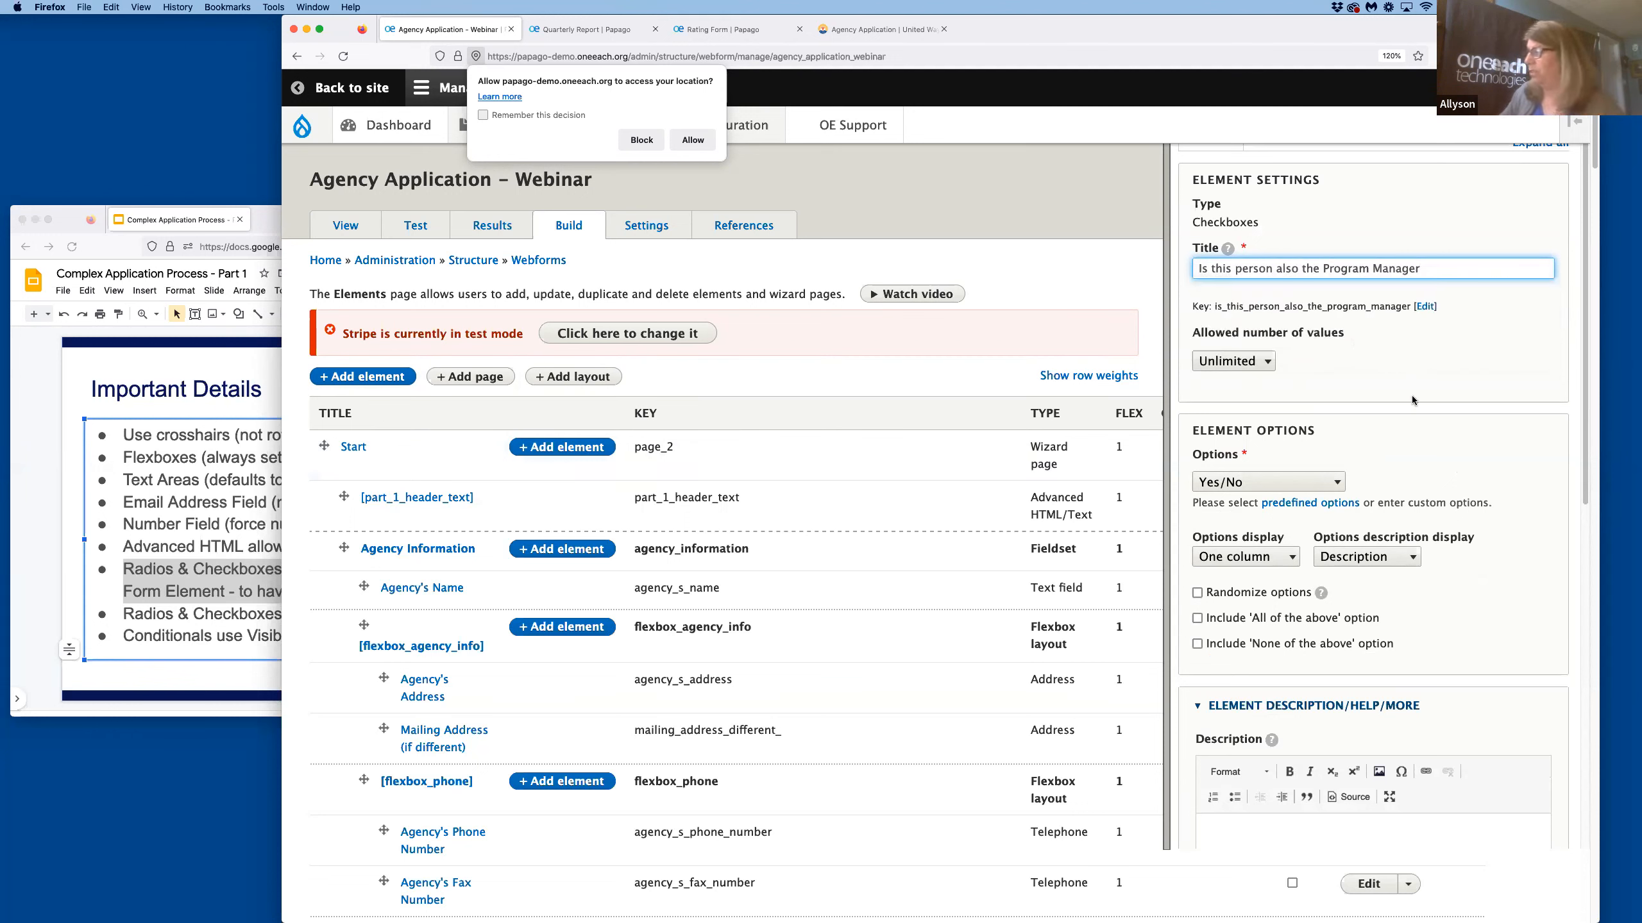
Set the checkboxes element's options display to Side by side.
{"action": "left_click", "coordinate": [1244, 557]}
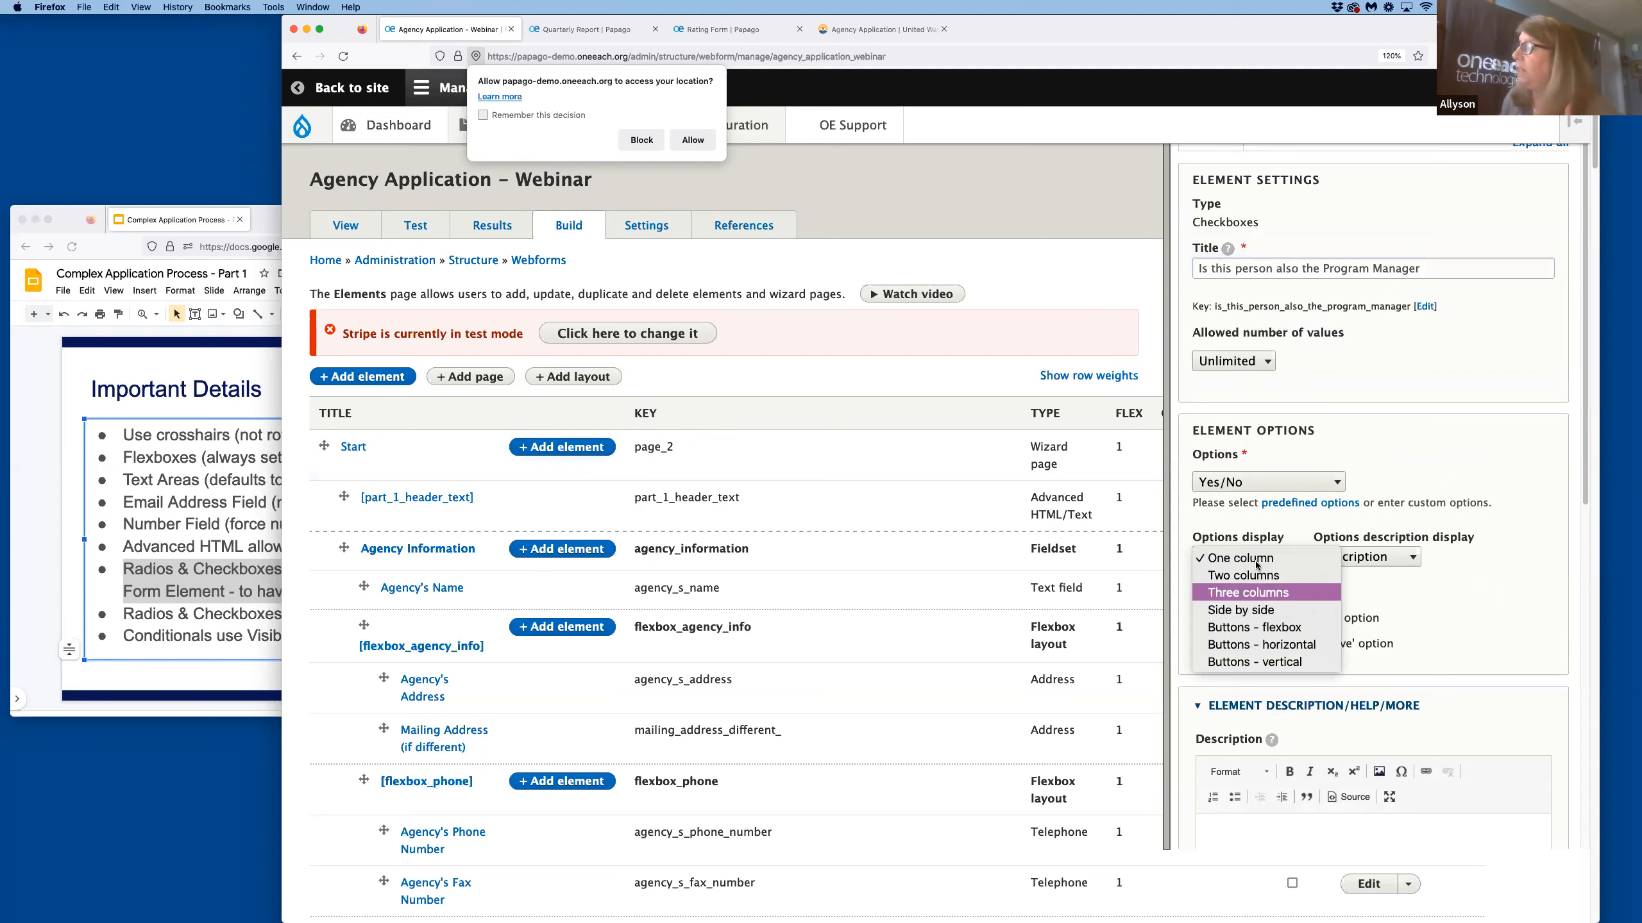
{"action": "key", "text": "Down"}
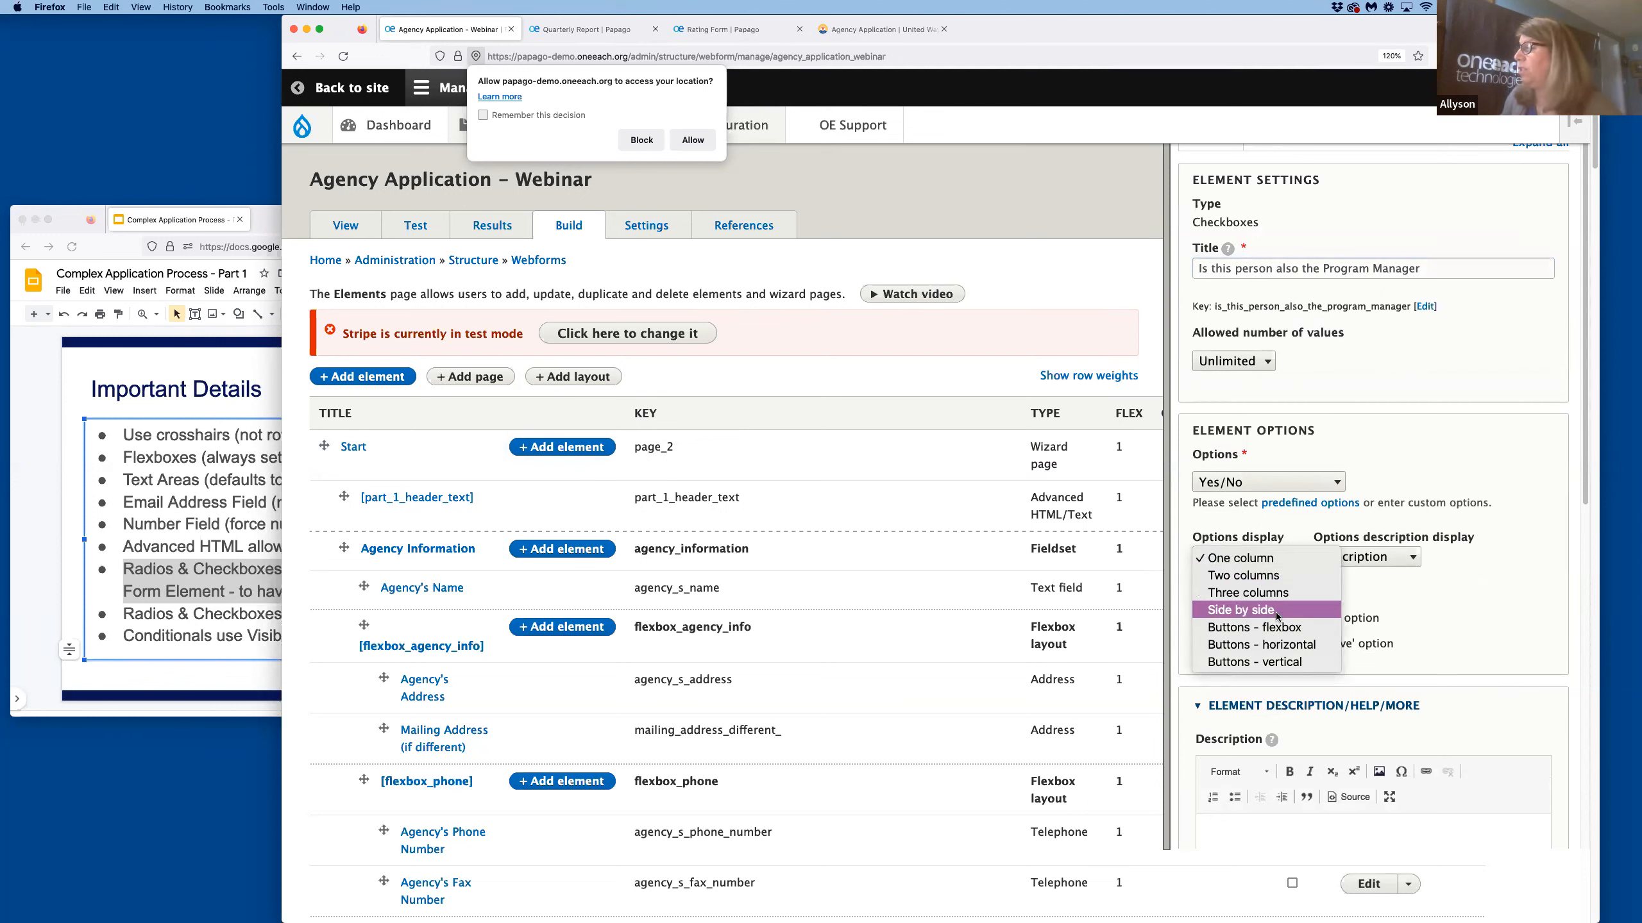
{"action": "left_click", "coordinate": [1277, 615]}
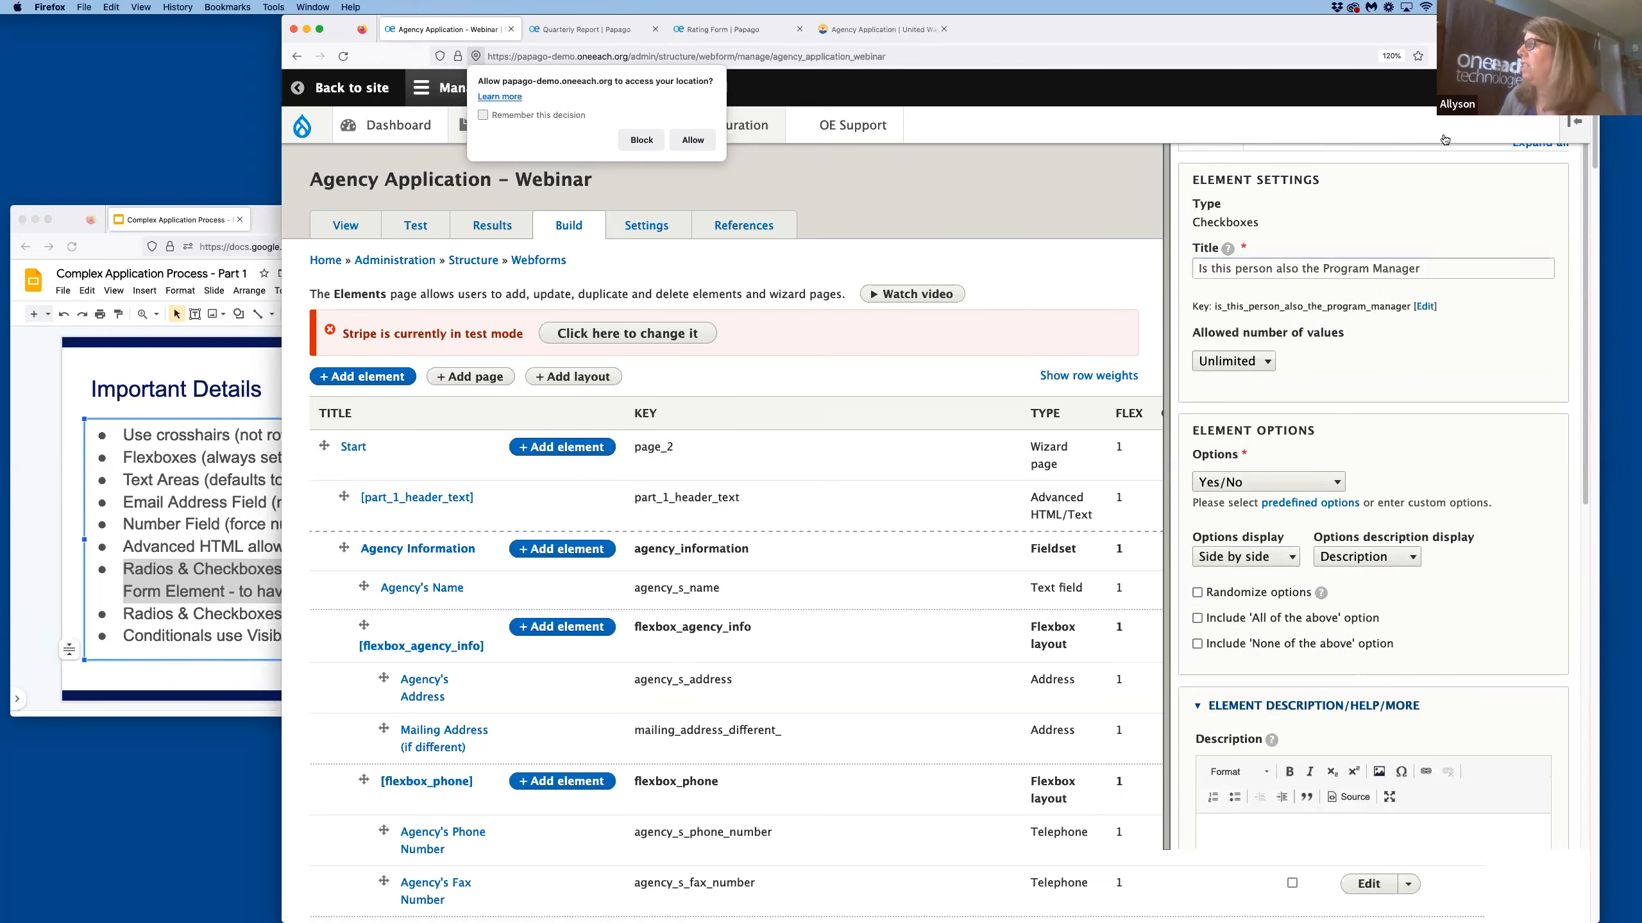
Review the wrapper type choices in the checkboxes element's advanced settings, keeping Fieldset.
{"action": "left_click", "coordinate": [1369, 138]}
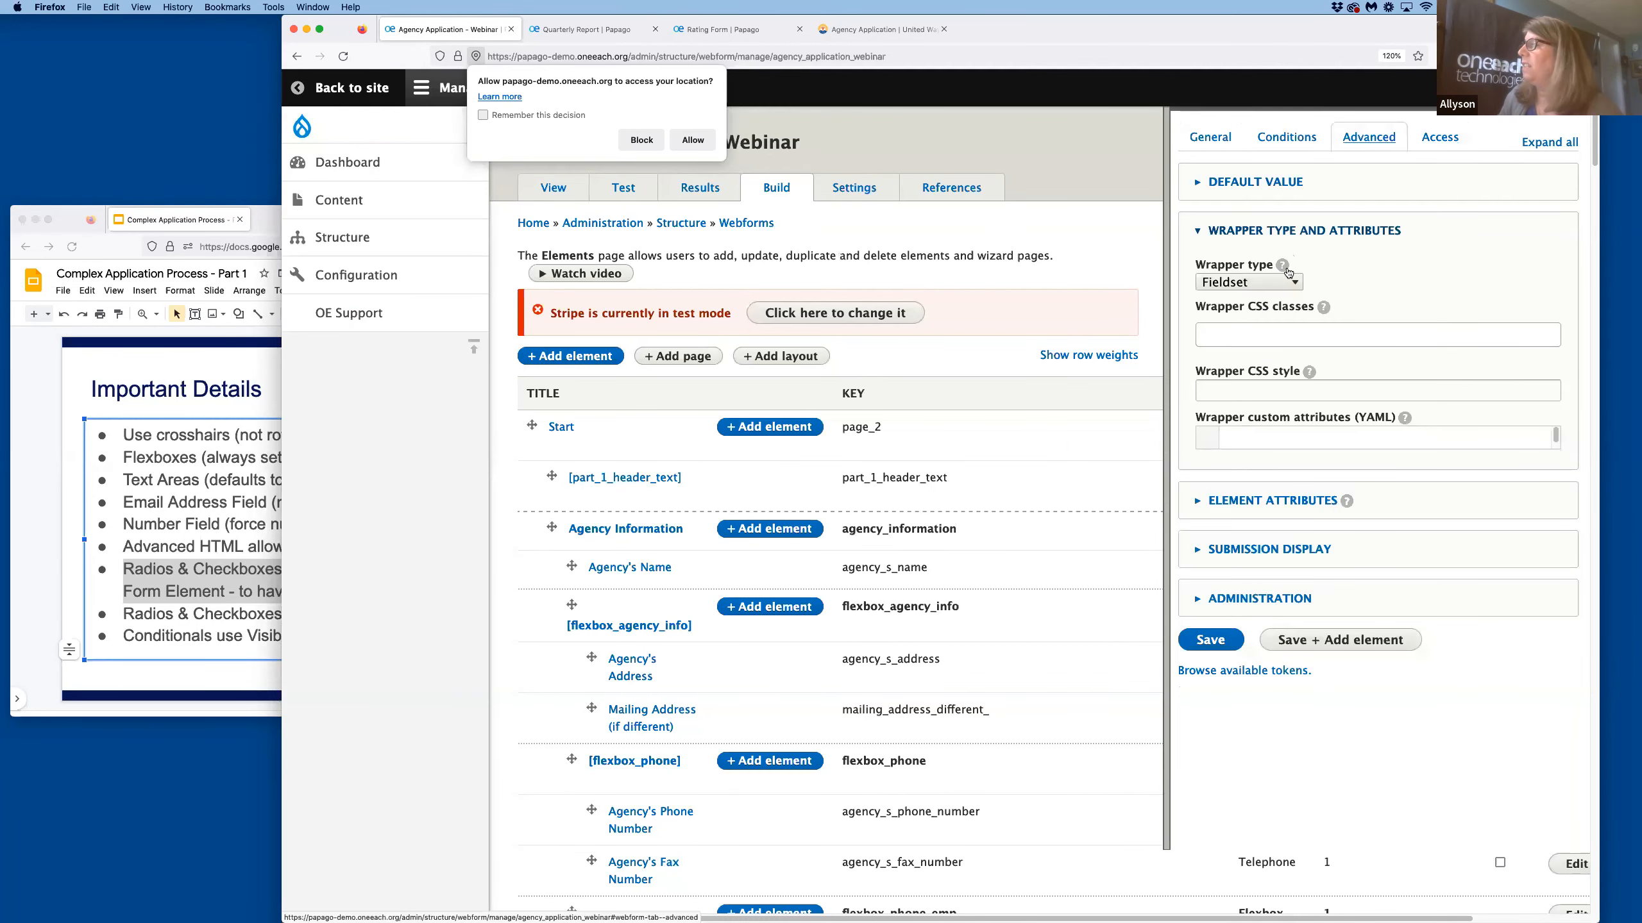
{"action": "left_click", "coordinate": [1286, 285]}
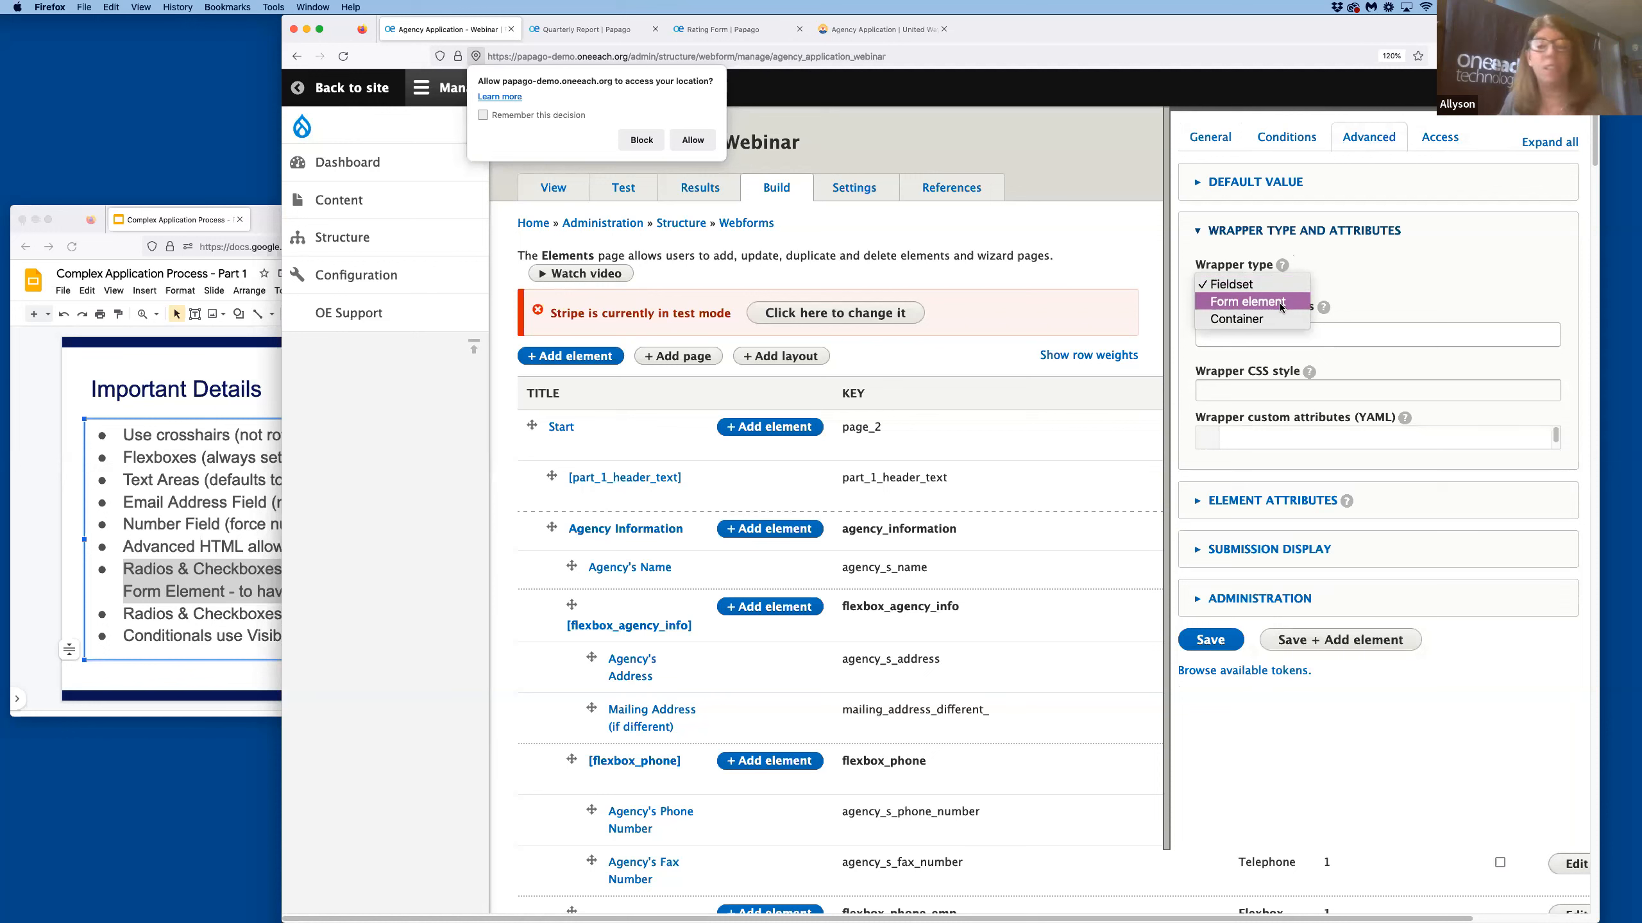
{"action": "left_click", "coordinate": [1443, 298]}
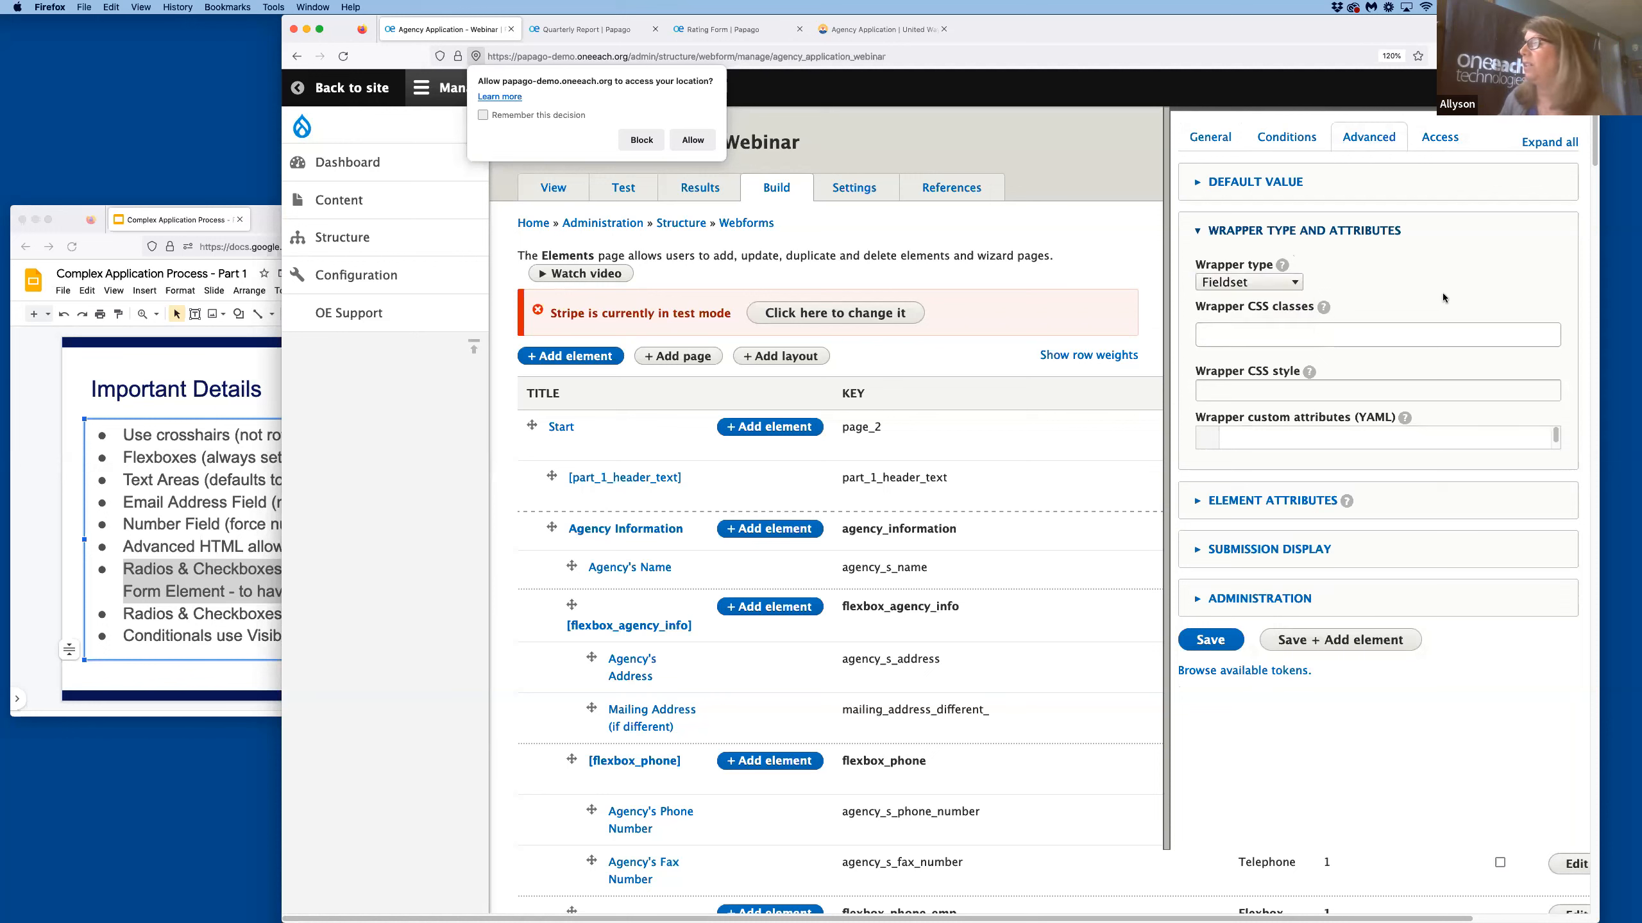
Check the remaining Important Details points in the presentation and advance to the slide titled The Data.
{"action": "left_click", "coordinate": [239, 551]}
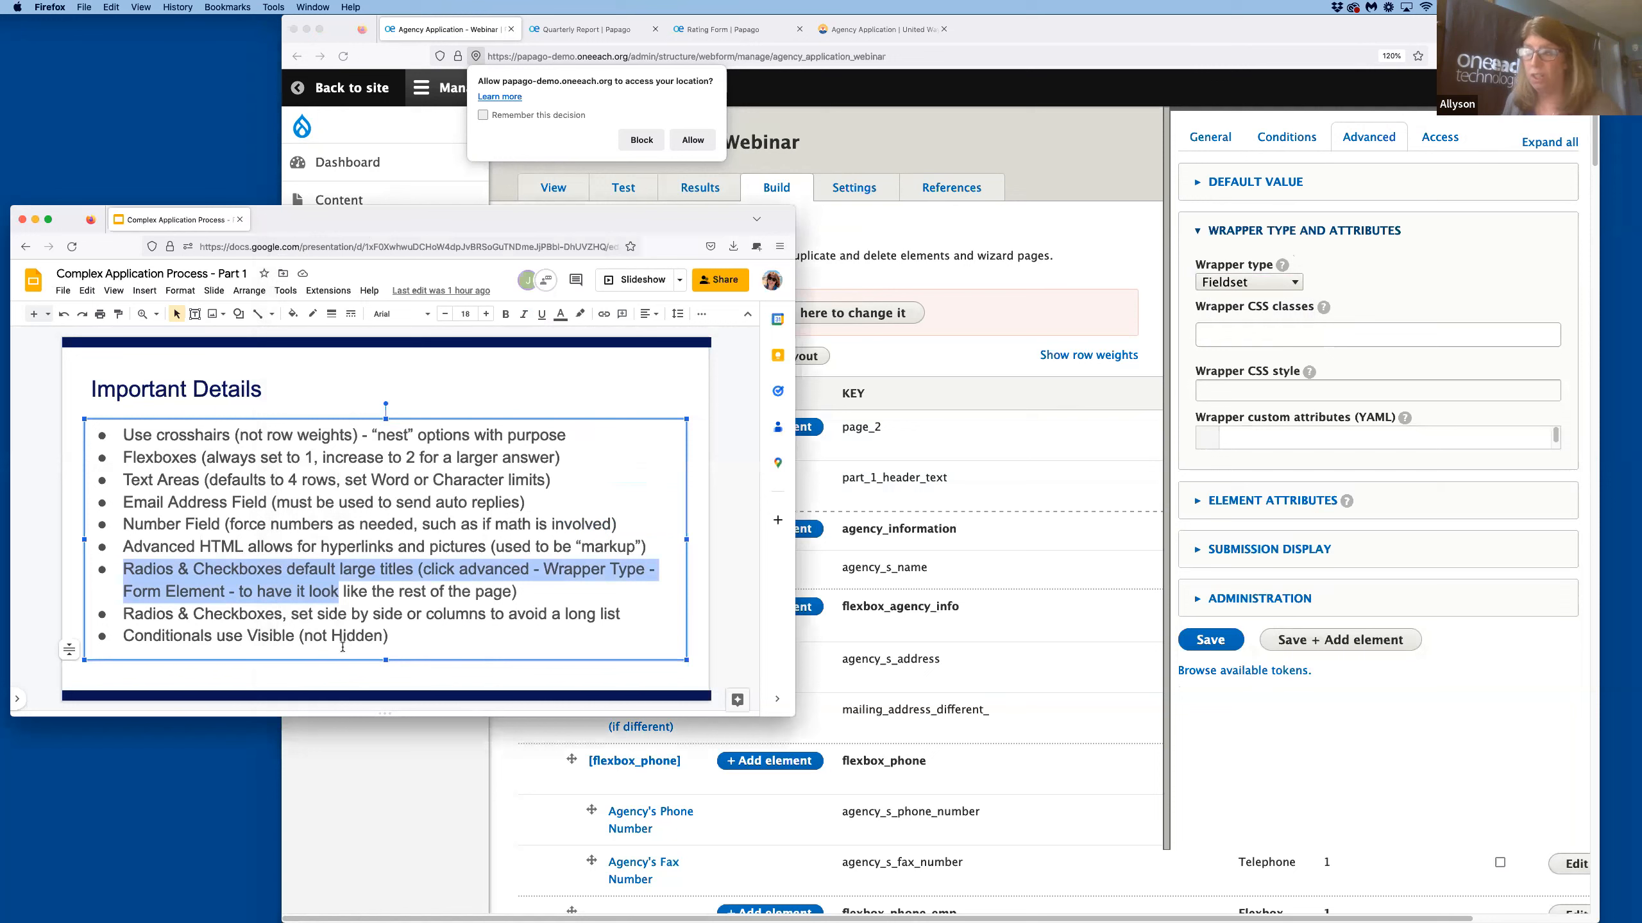
{"action": "left_click", "coordinate": [738, 455]}
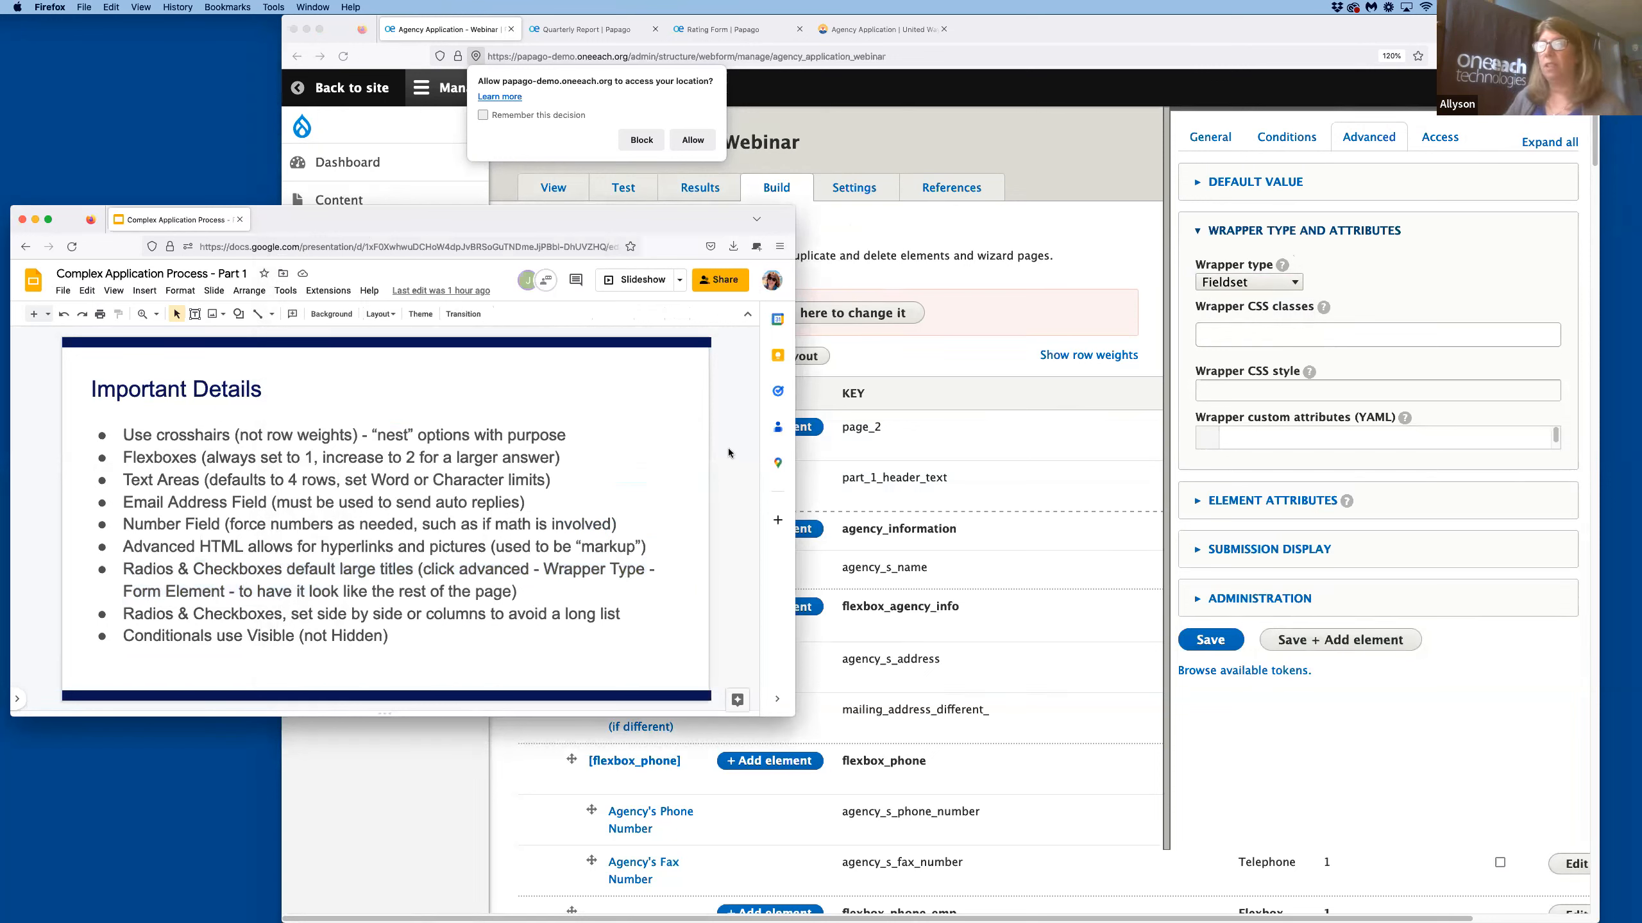
{"action": "key", "text": "Down"}
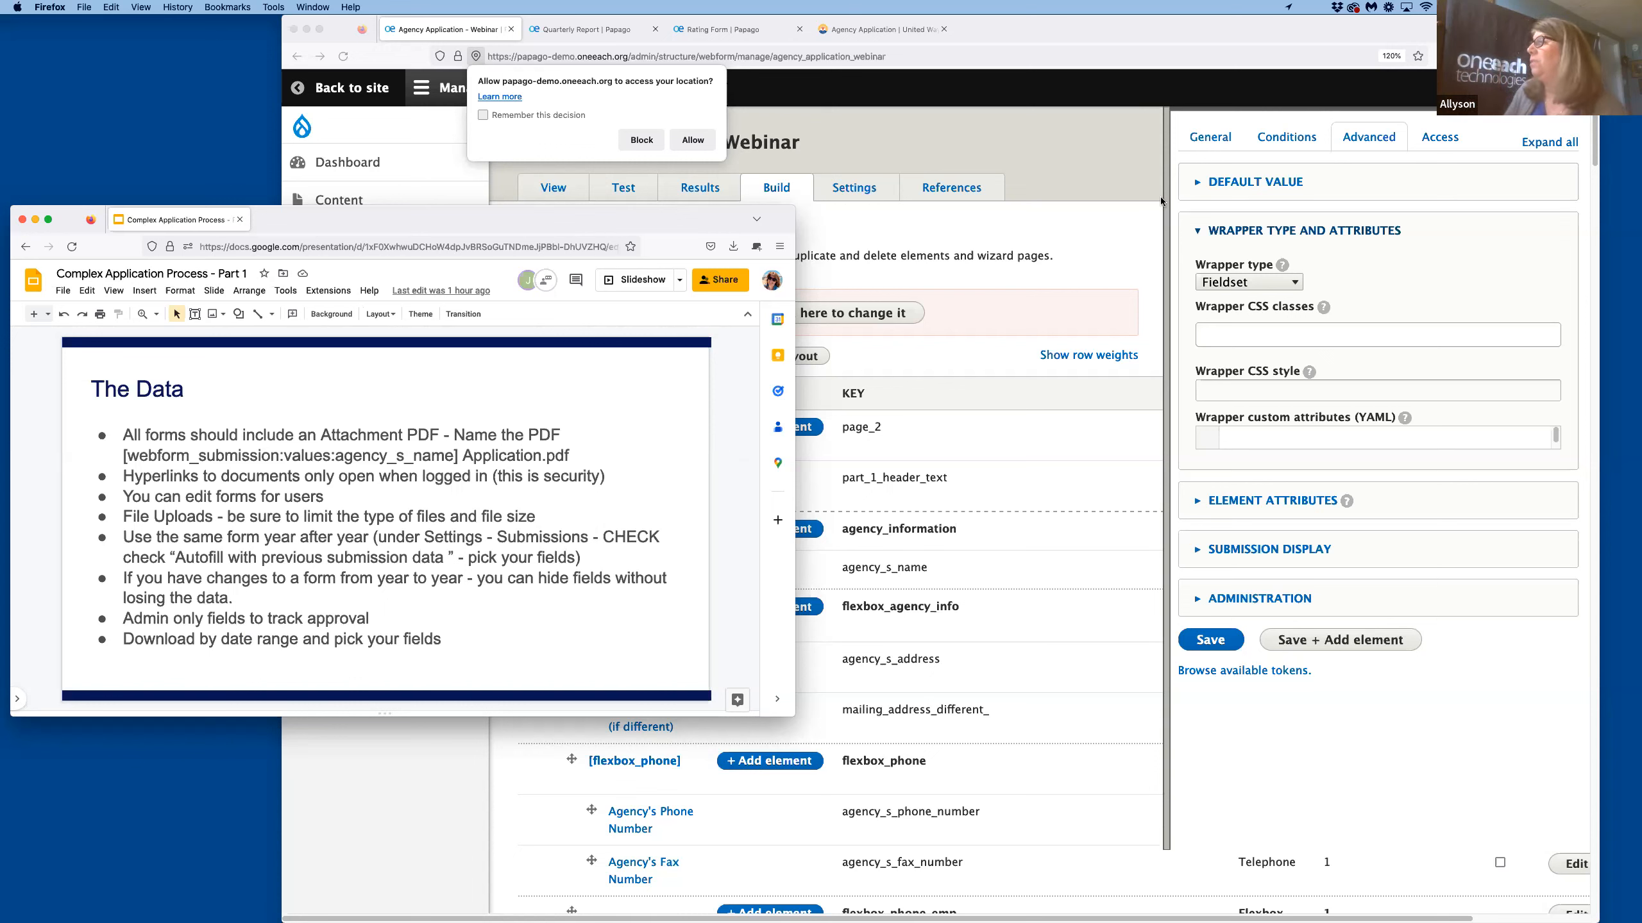
Return to the webform, locate the PDF of Completed Form element at the end of the list, and allow the site's location access.
{"action": "left_click", "coordinate": [942, 432]}
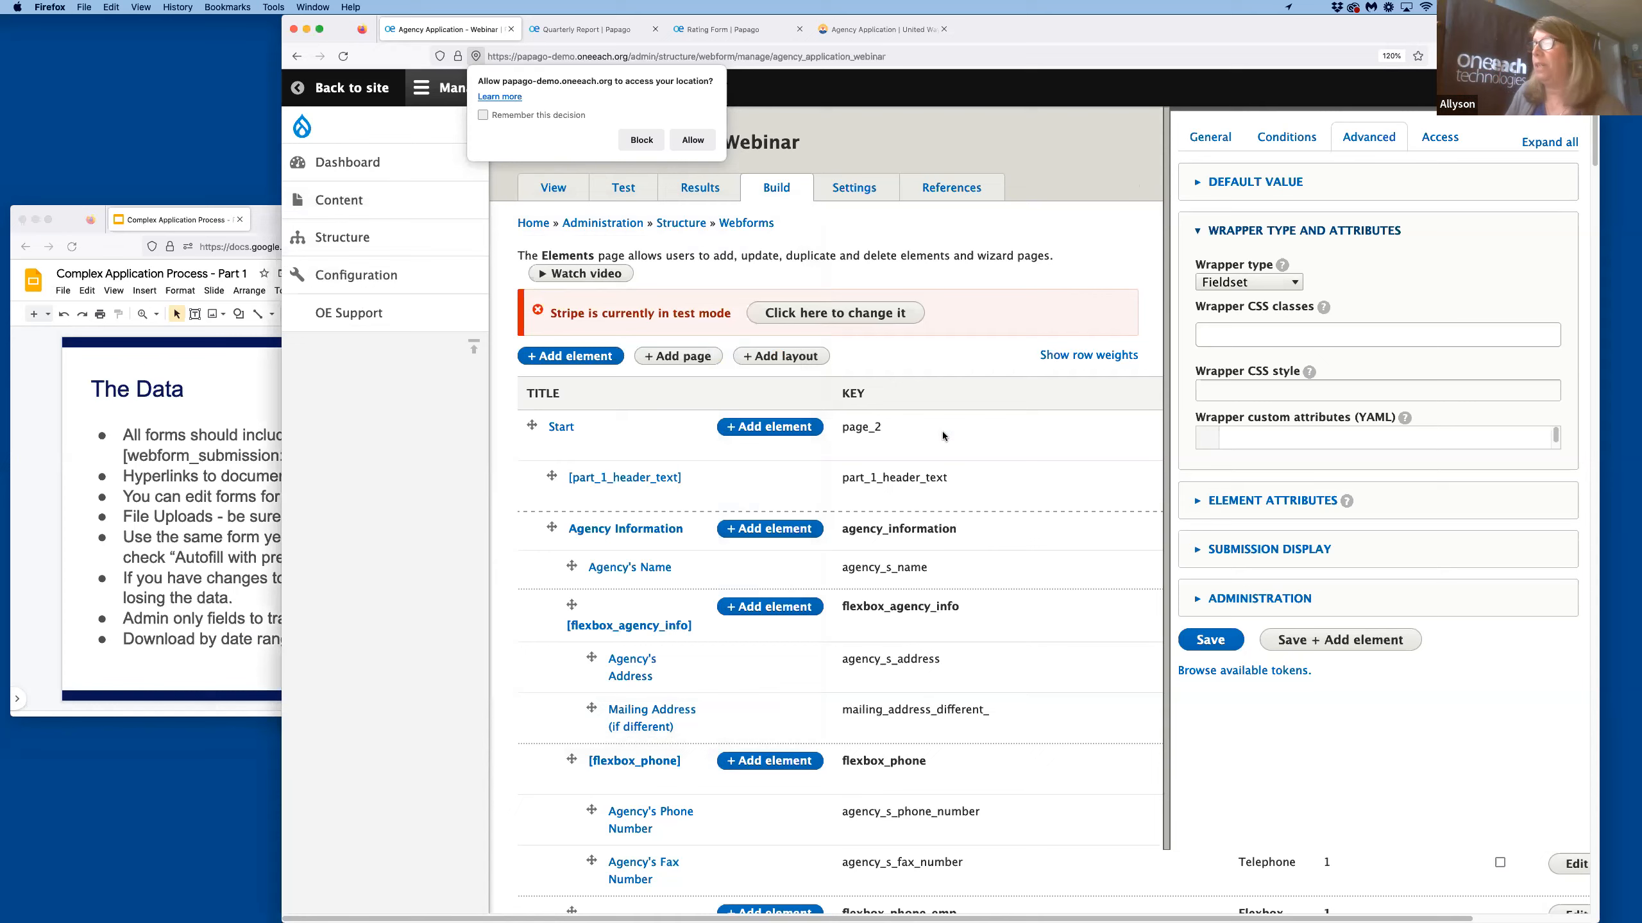
{"action": "scroll", "coordinate": [882, 606], "scroll_direction": "down", "scroll_amount": 15}
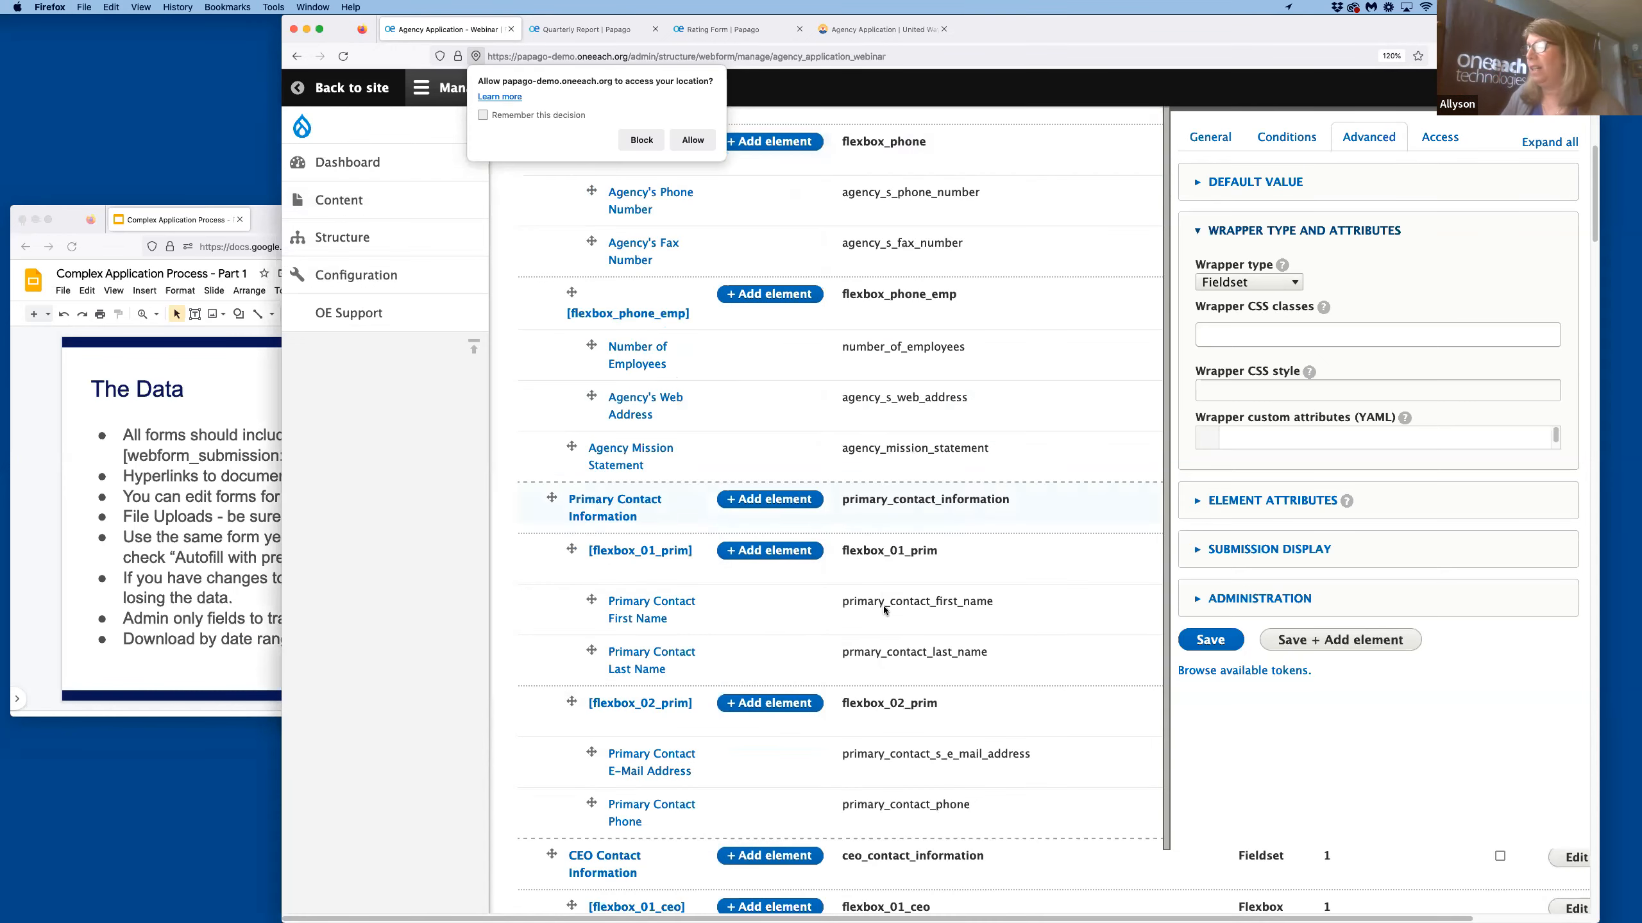
{"action": "scroll", "coordinate": [882, 606], "scroll_direction": "down", "scroll_amount": 15}
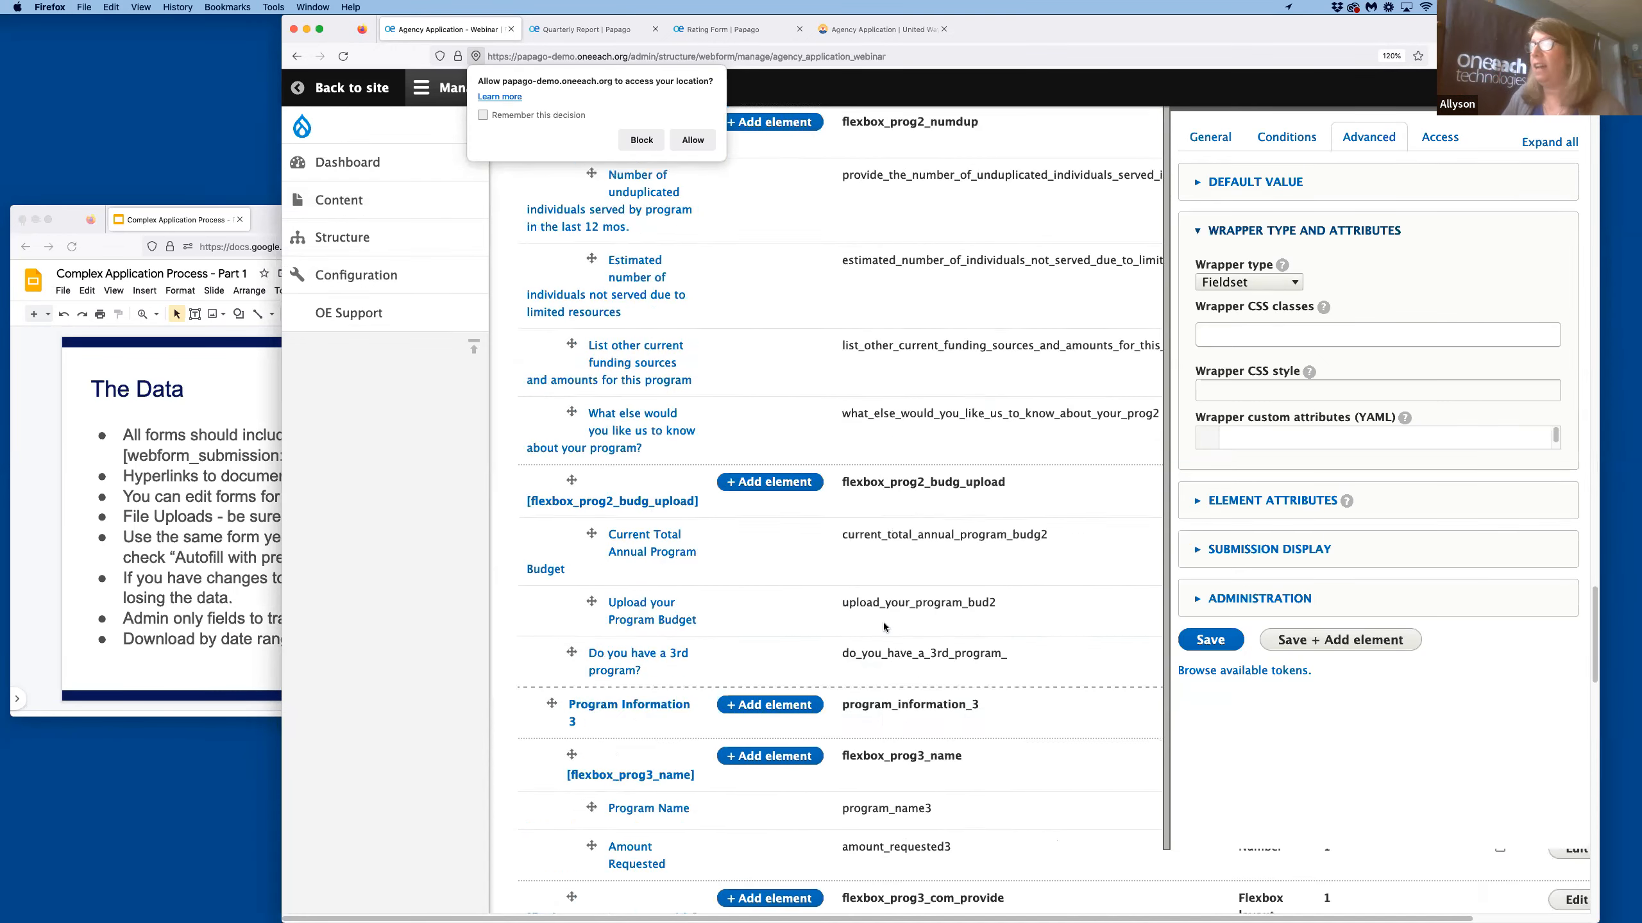
{"action": "scroll", "coordinate": [881, 640], "scroll_direction": "down", "scroll_amount": 12}
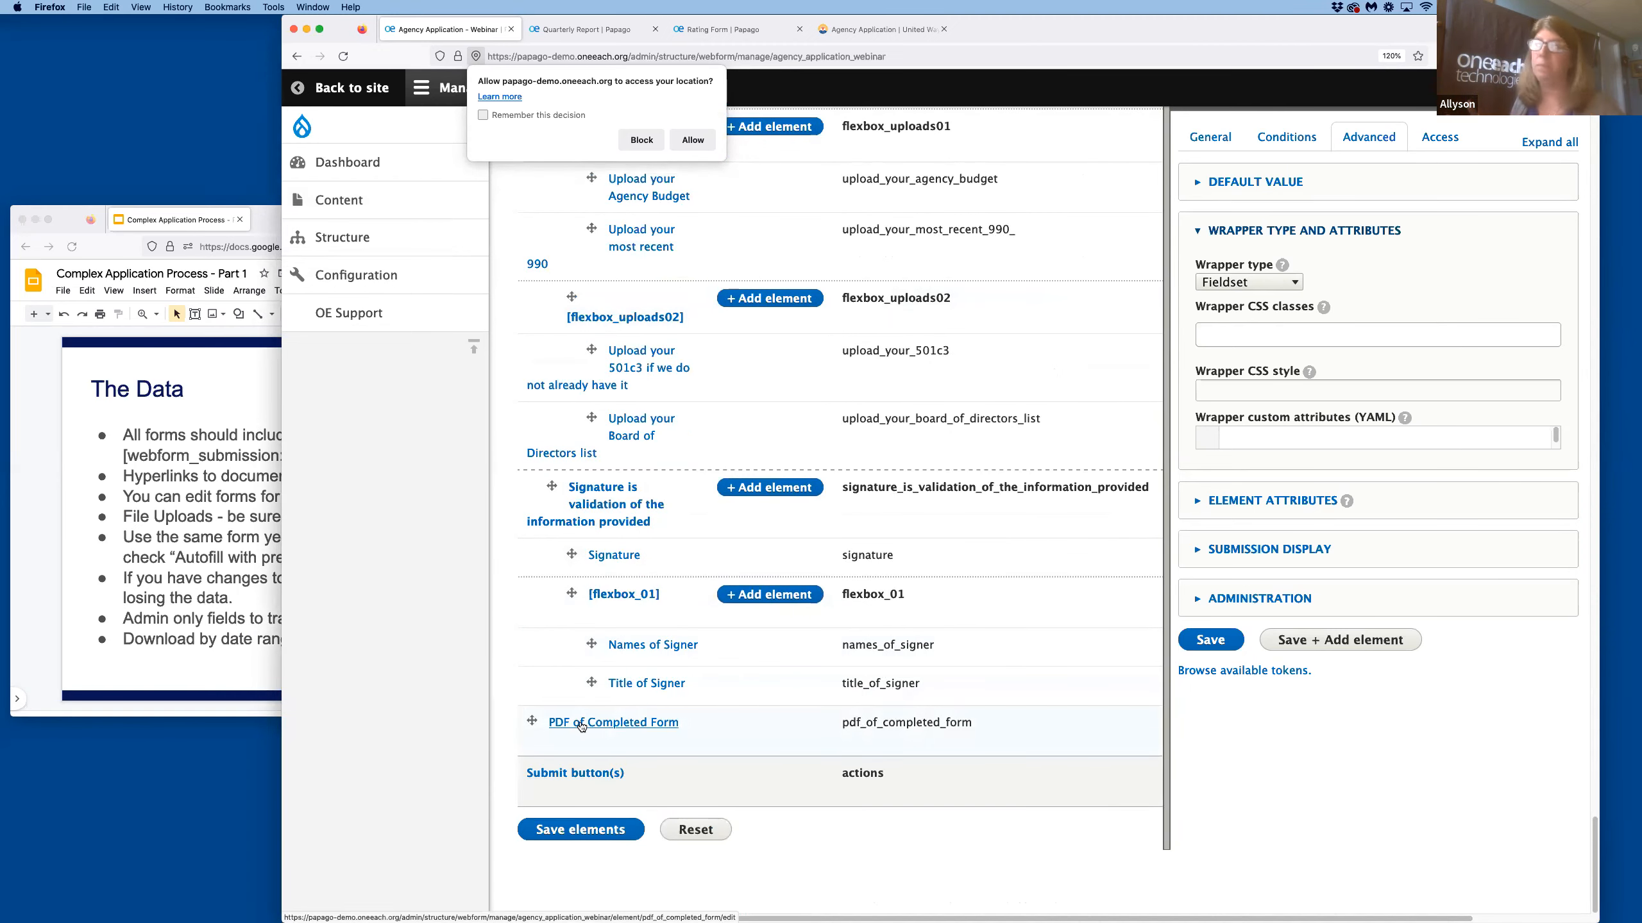
{"action": "left_click", "coordinate": [692, 140]}
{"action": "left_click", "coordinate": [474, 349]}
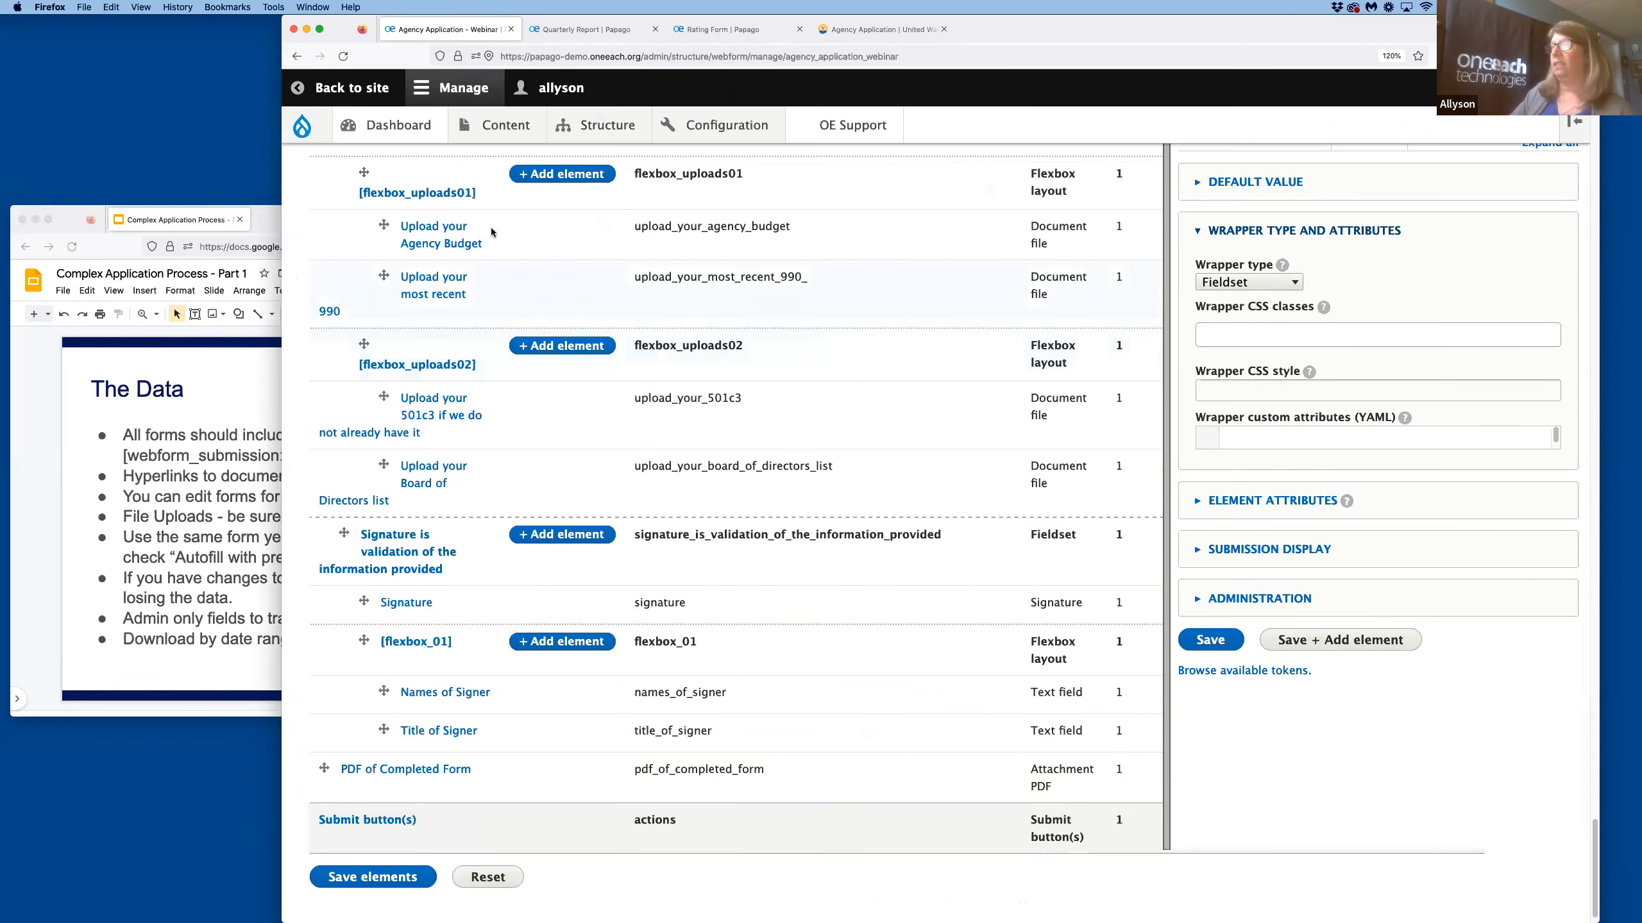
Search the webform's available element types for pdf, and close the element picker without adding anything.
{"action": "scroll", "coordinate": [518, 336], "scroll_direction": "up", "scroll_amount": 20}
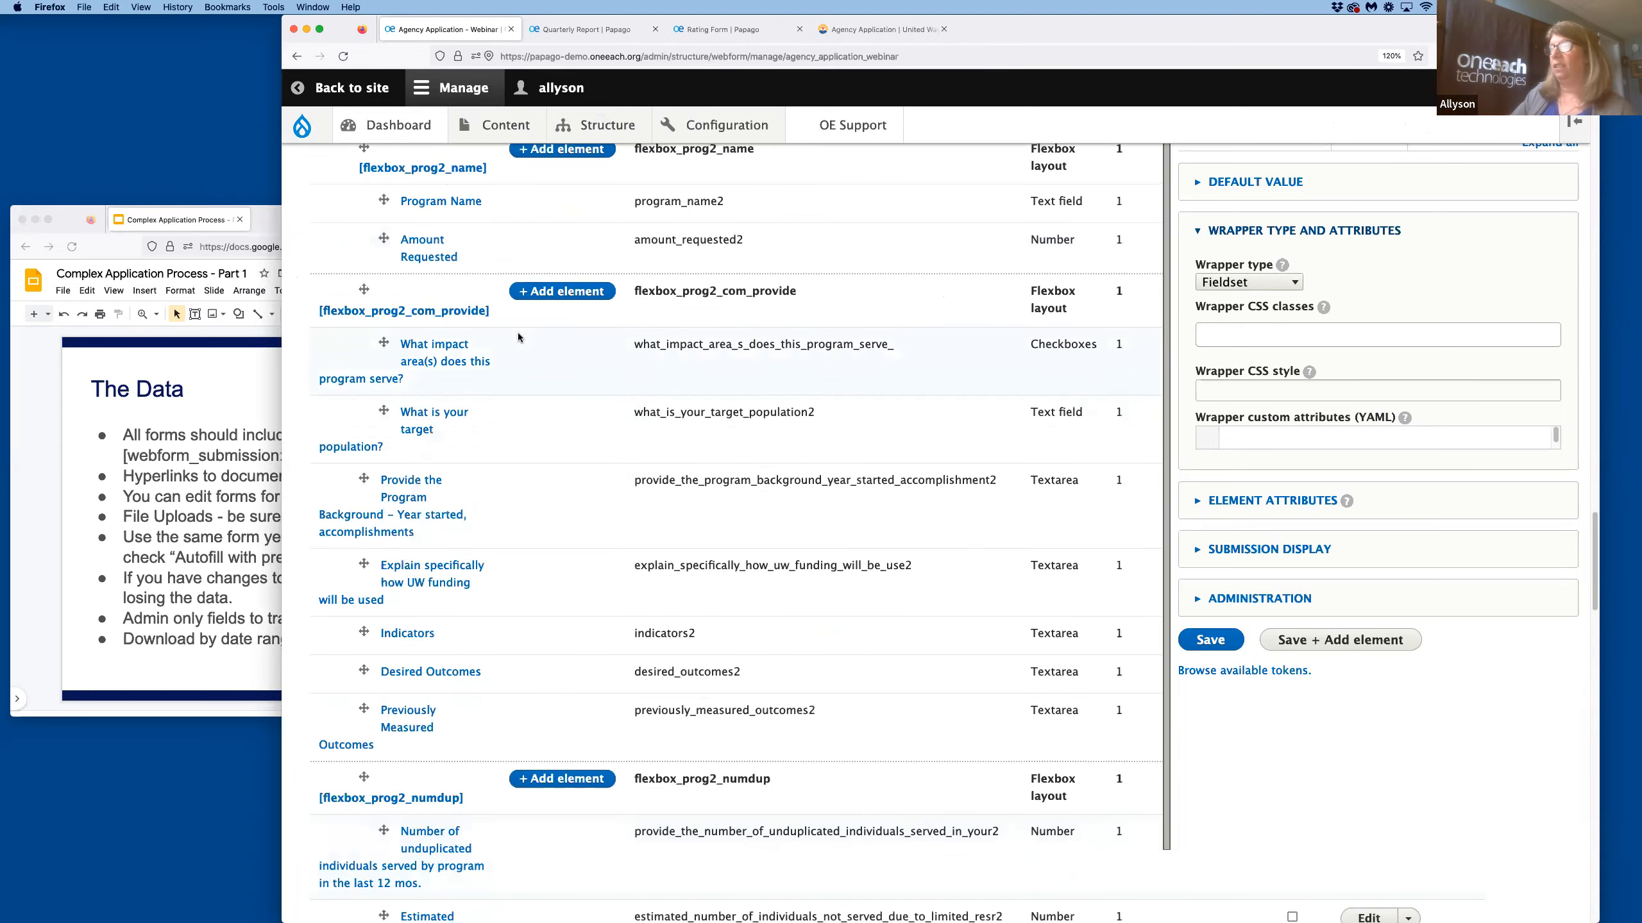
{"action": "scroll", "coordinate": [518, 332], "scroll_direction": "up", "scroll_amount": 15}
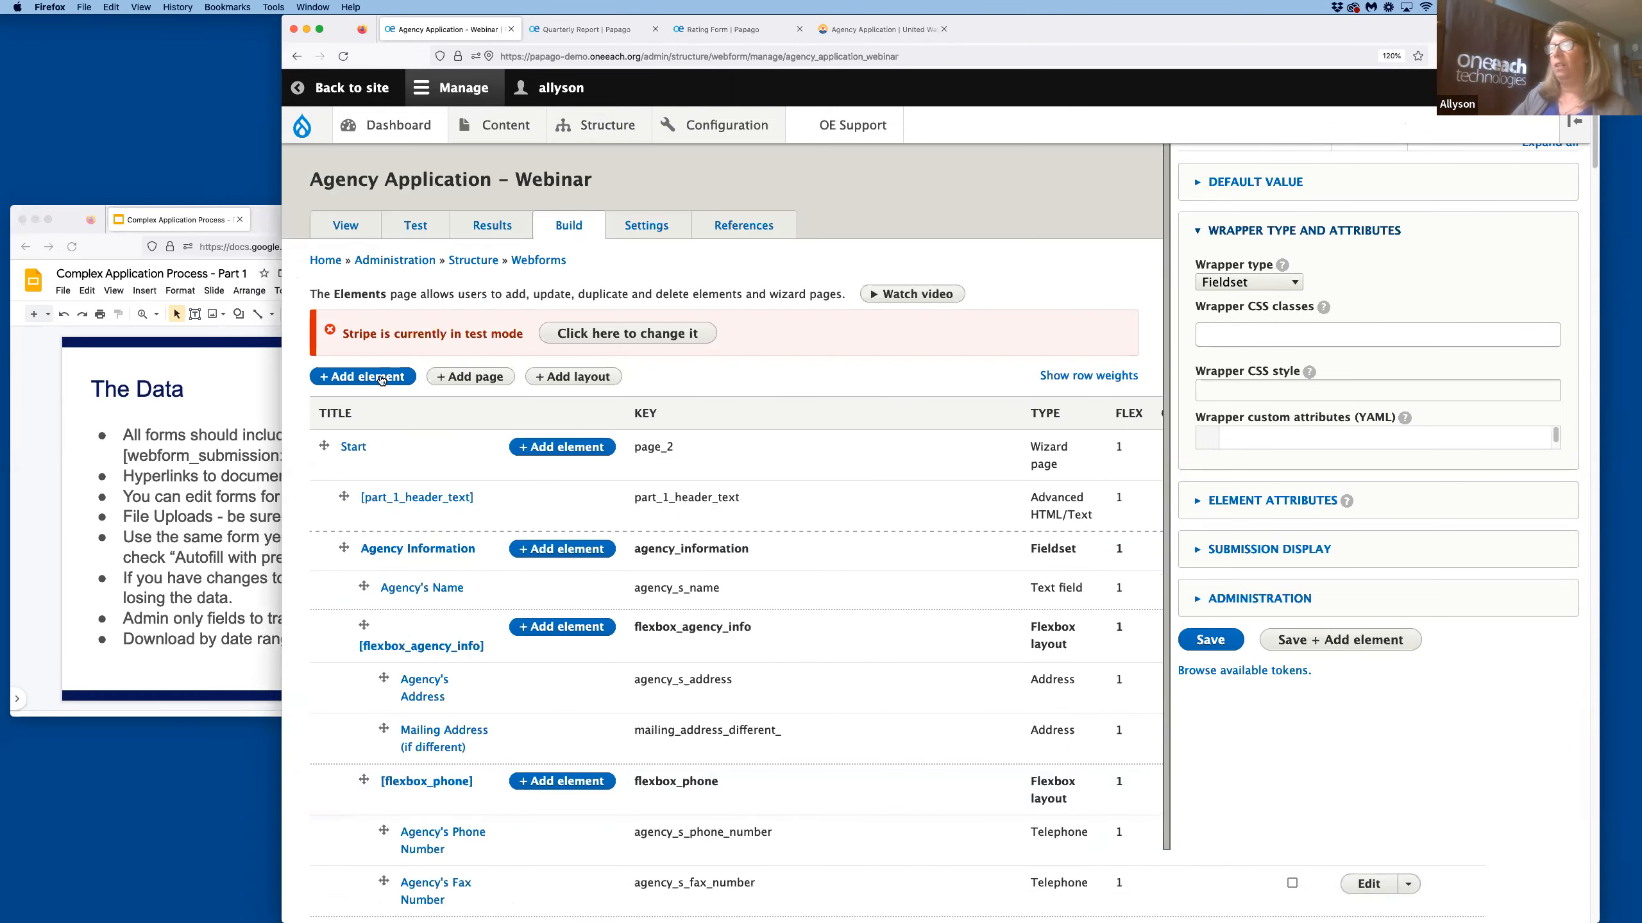
{"action": "left_click", "coordinate": [380, 382]}
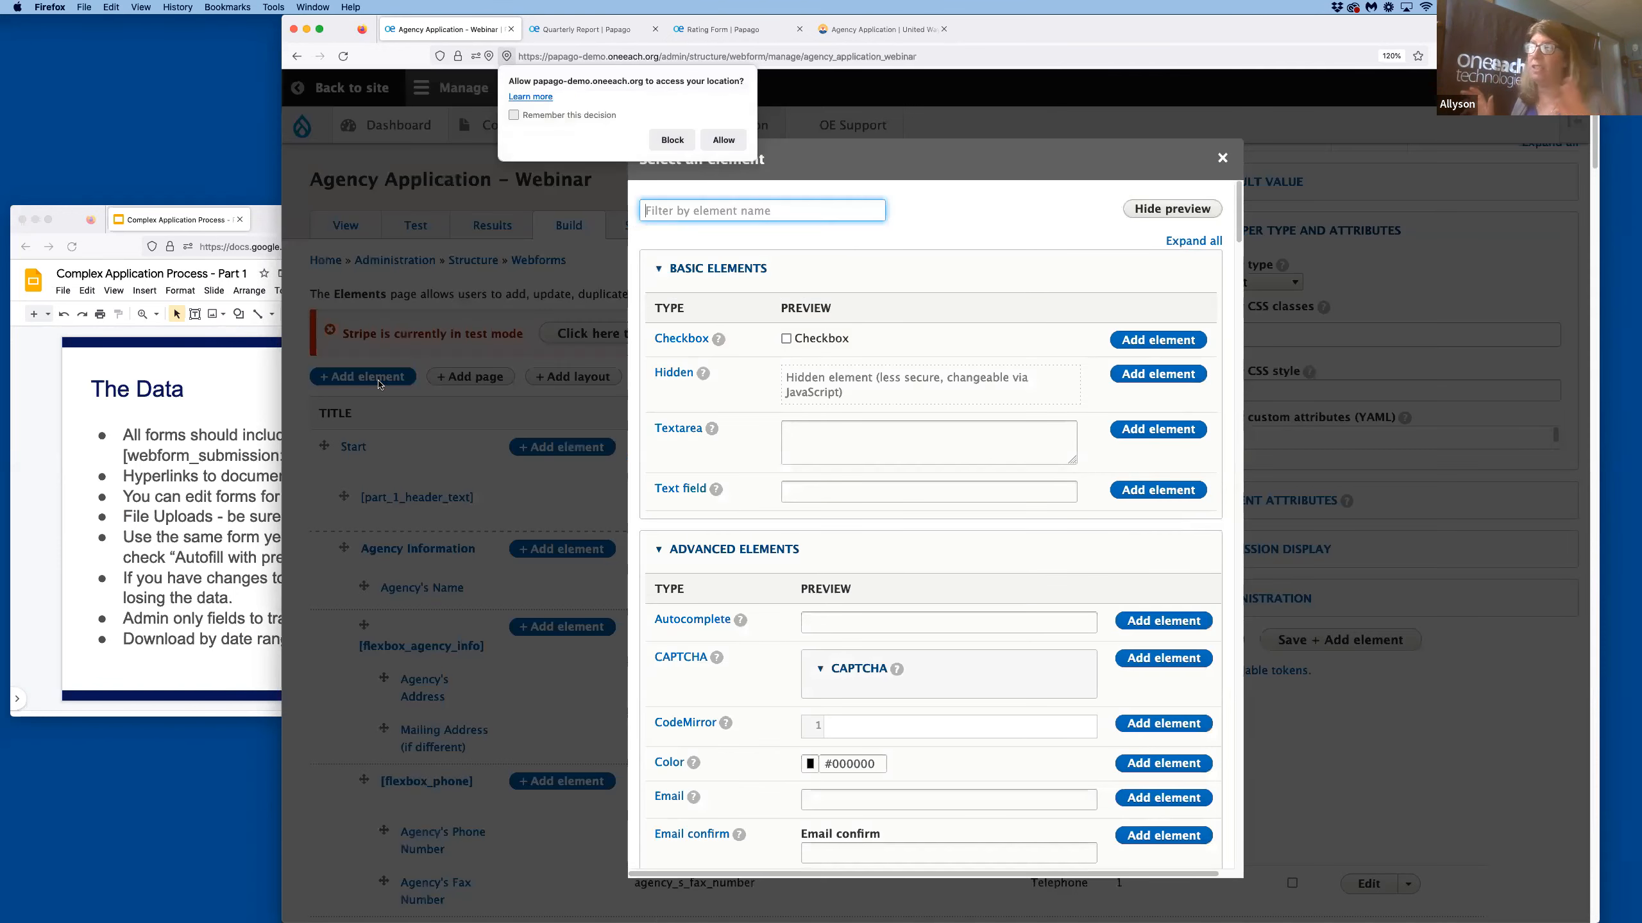
{"action": "type", "text": "pdf"}
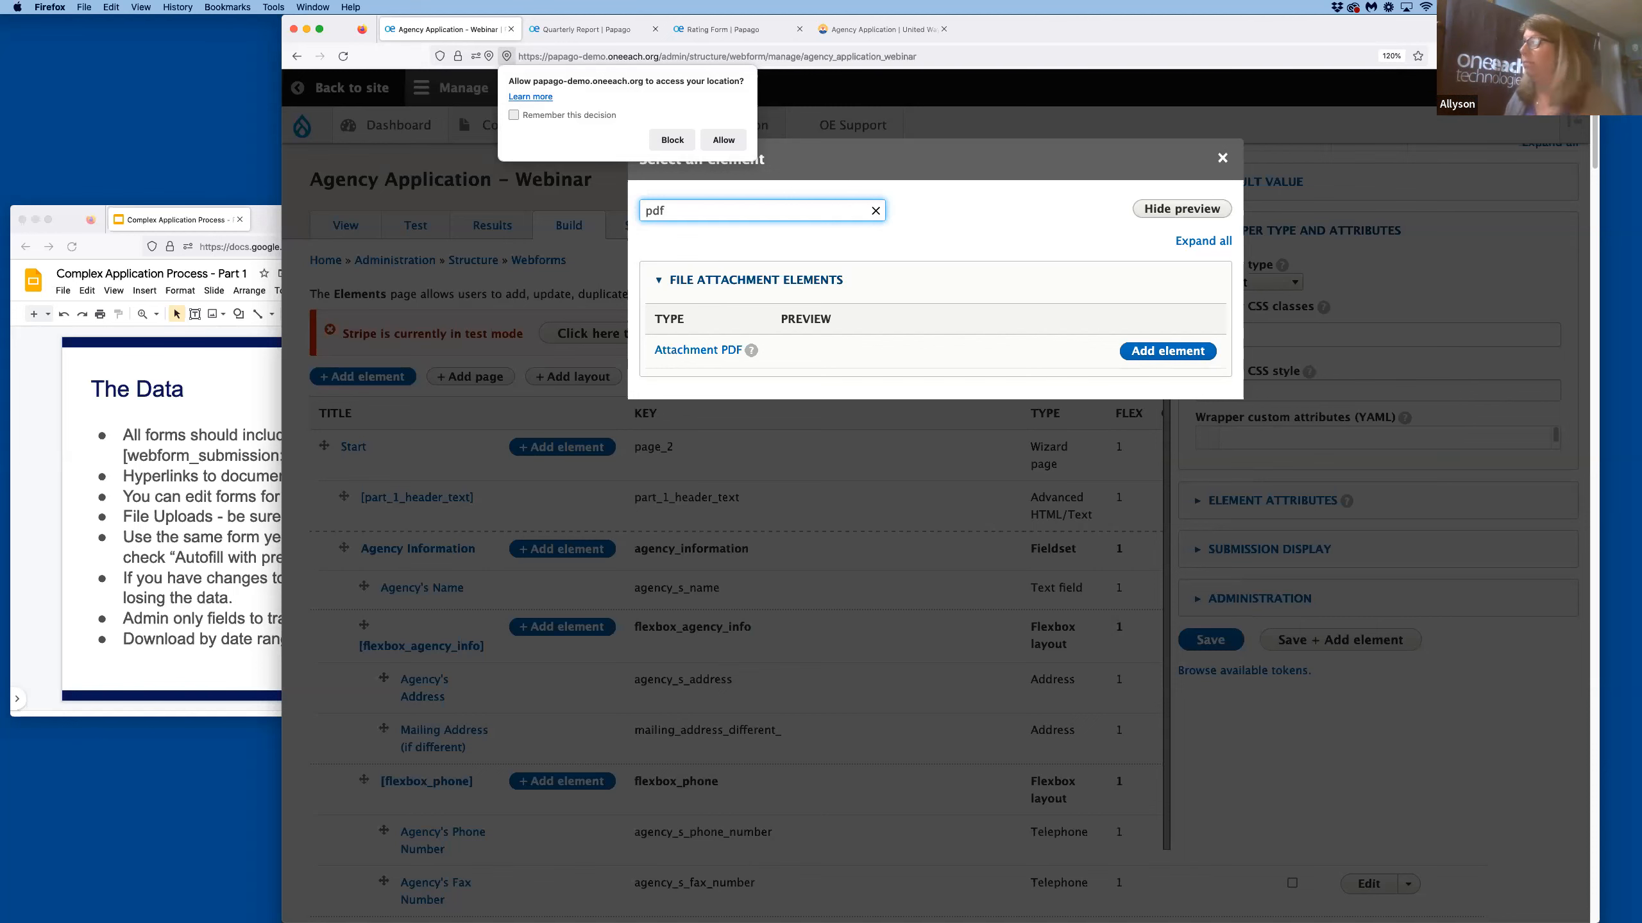
{"action": "left_click", "coordinate": [1222, 160]}
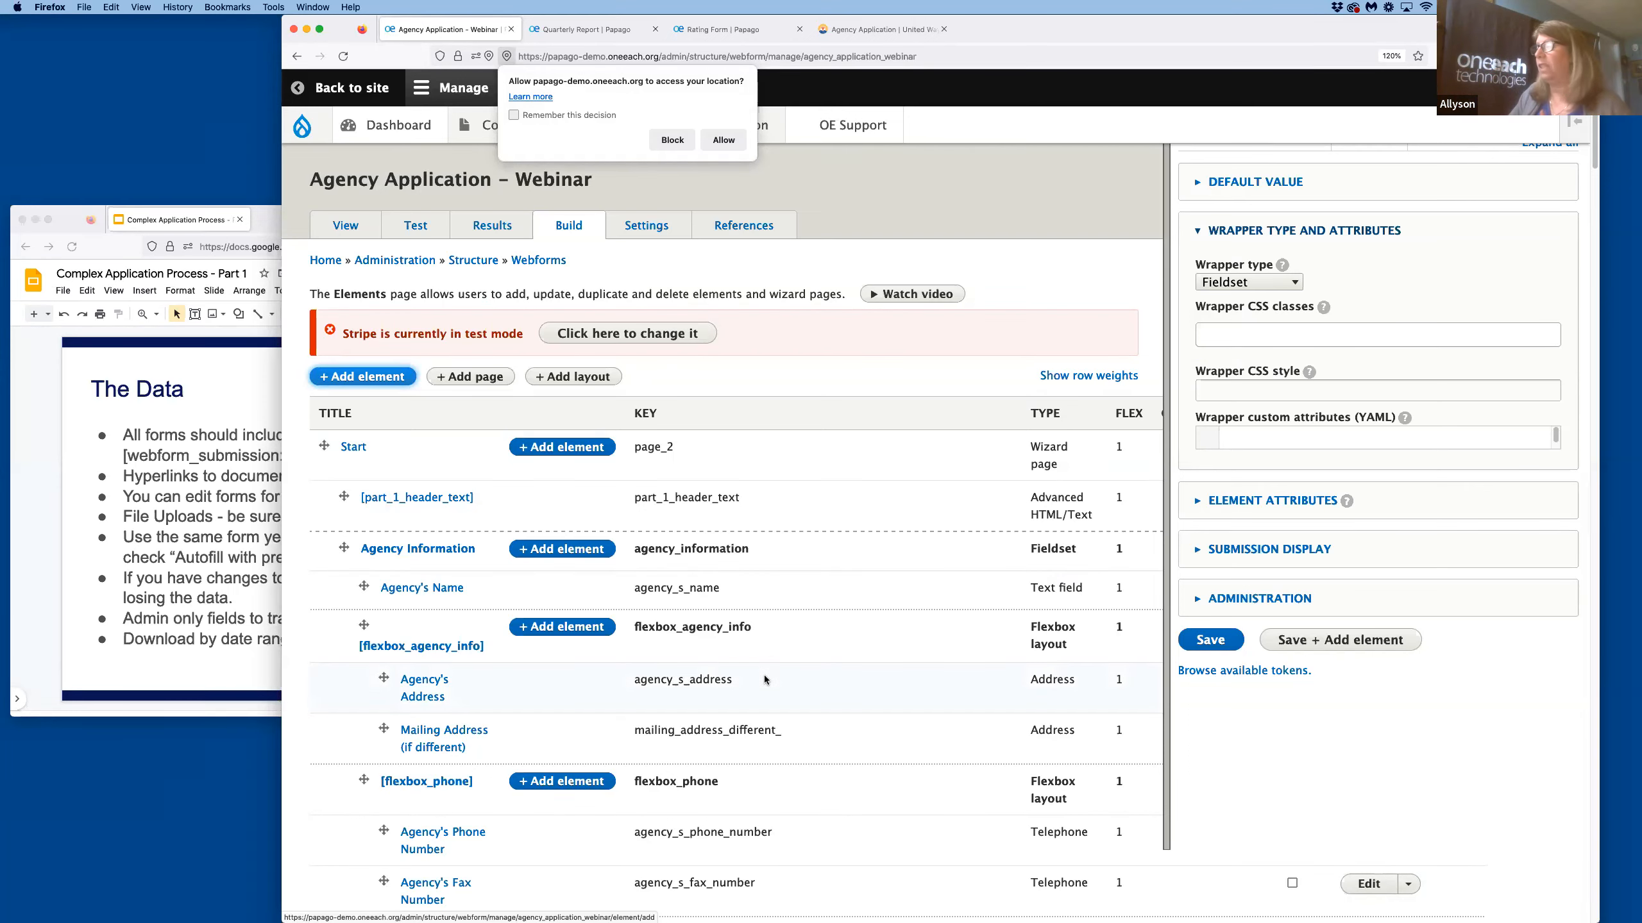
Save the new checkboxes element asking whether this person is also the Program Manager.
{"action": "scroll", "coordinate": [765, 679], "scroll_direction": "down", "scroll_amount": 20}
{"action": "scroll", "coordinate": [764, 696], "scroll_direction": "down", "scroll_amount": 20}
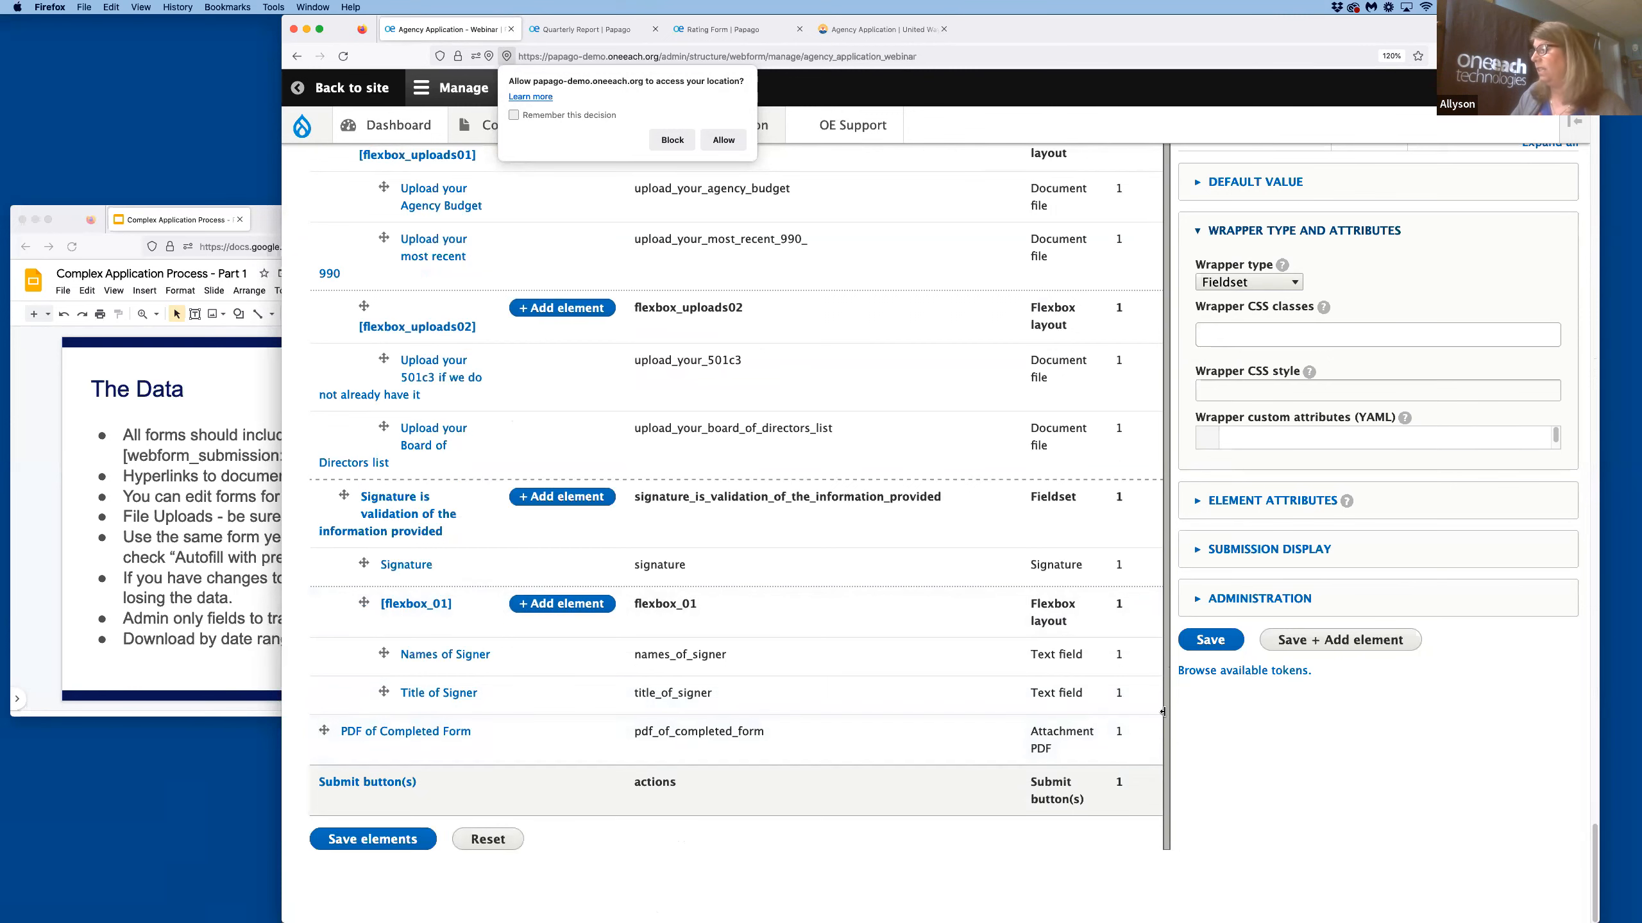
{"action": "scroll", "coordinate": [1551, 258], "scroll_direction": "up", "scroll_amount": 10}
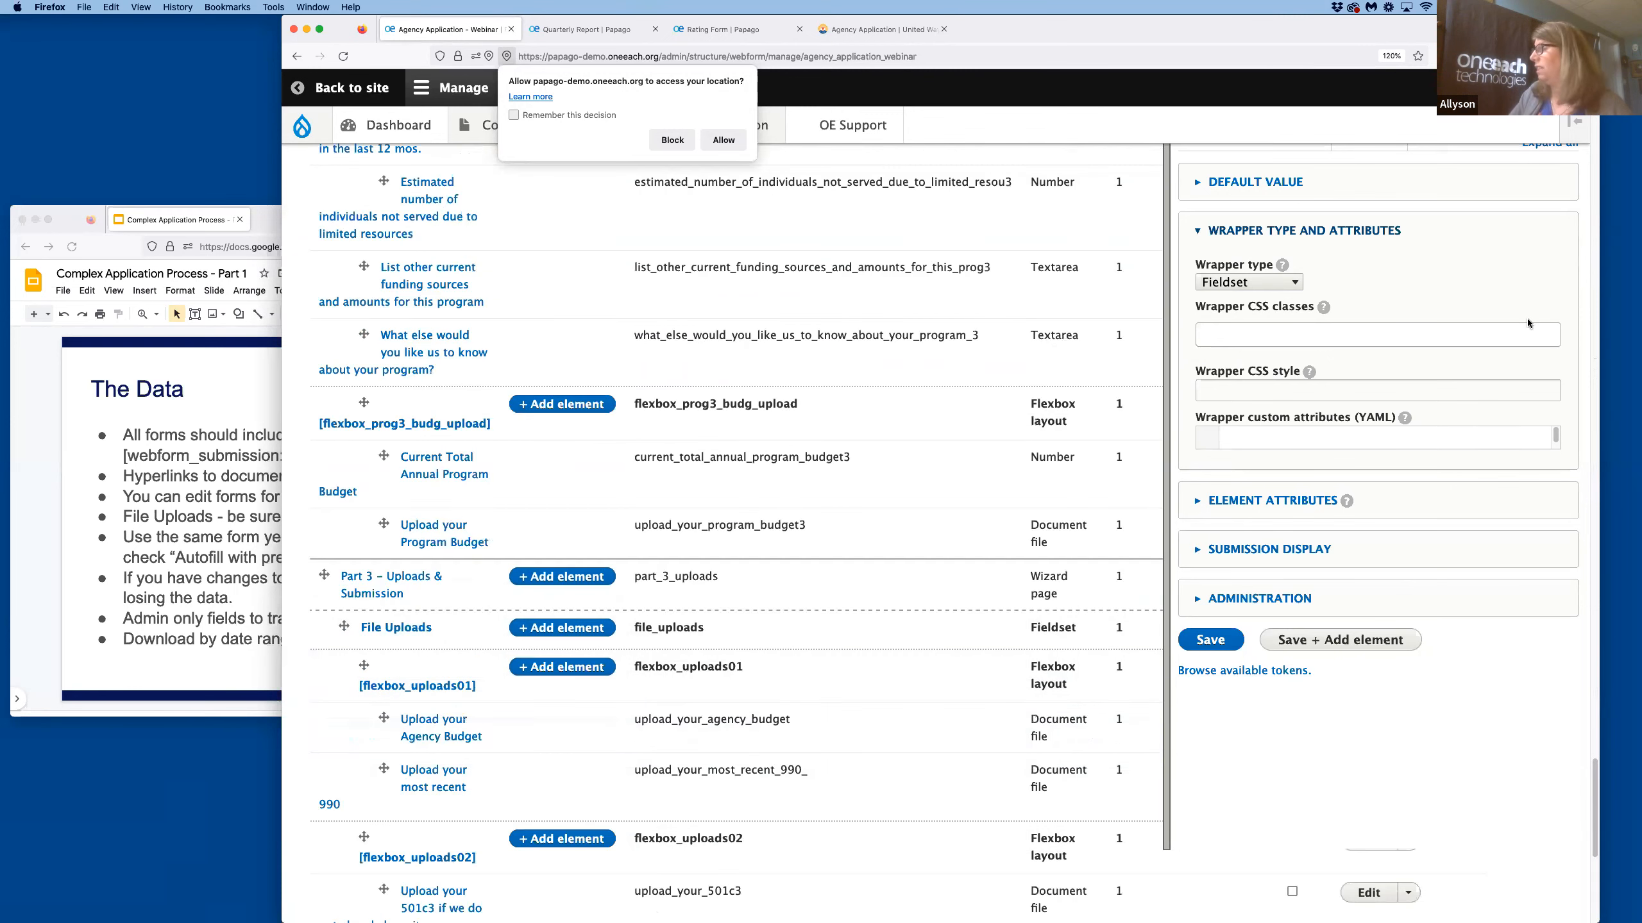
{"action": "scroll", "coordinate": [1528, 323], "scroll_direction": "down", "scroll_amount": 2}
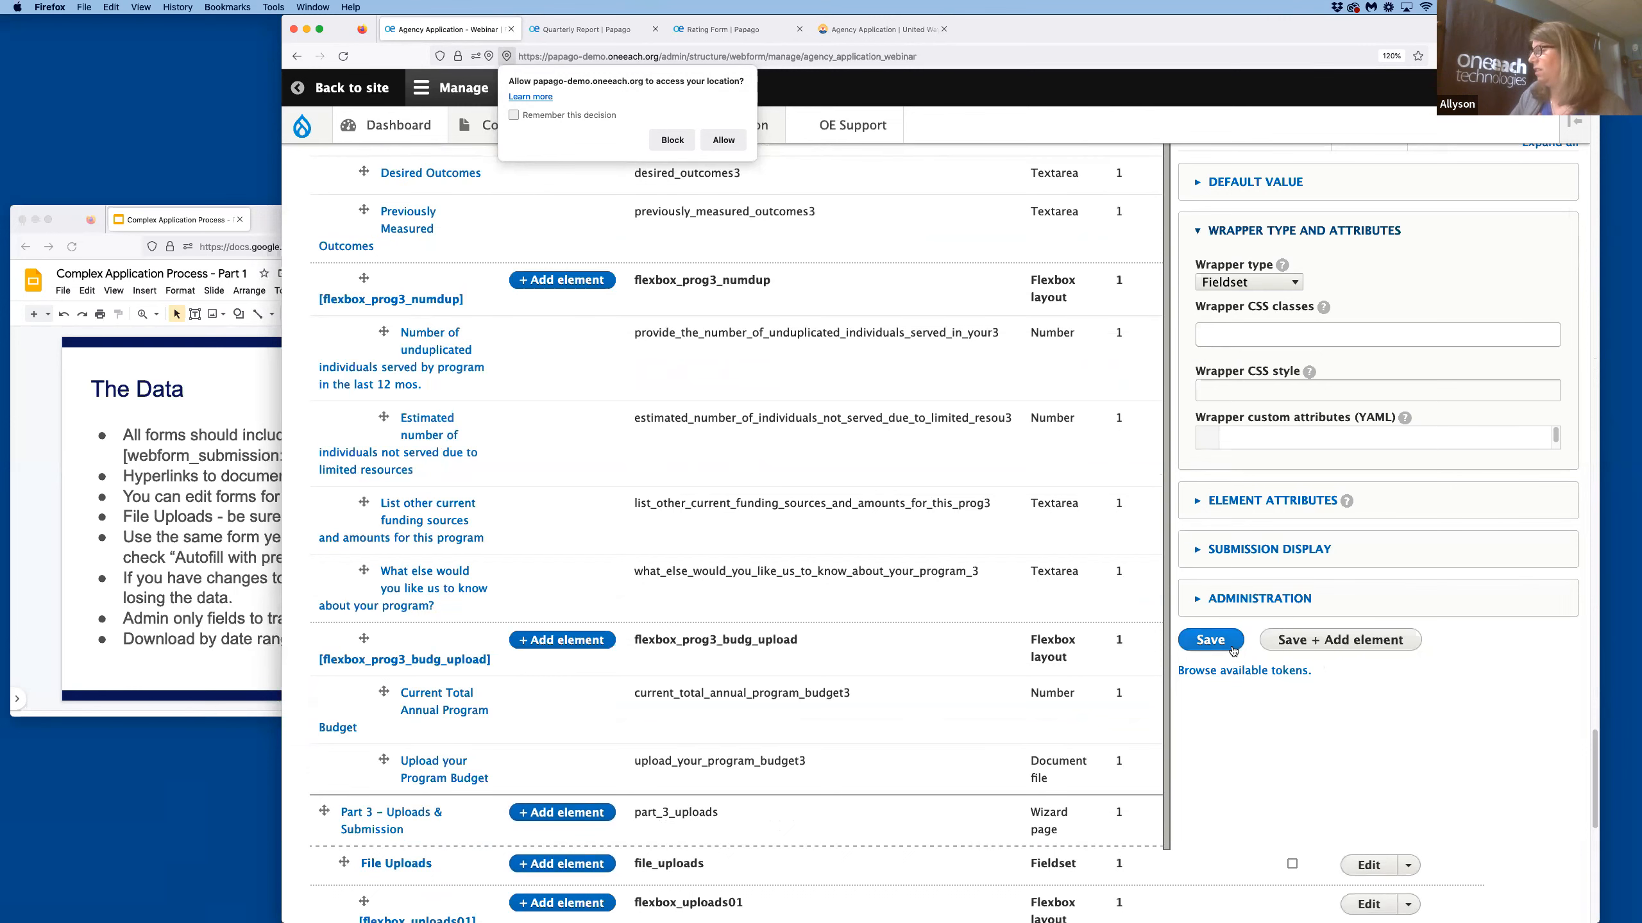
{"action": "left_click", "coordinate": [1225, 643]}
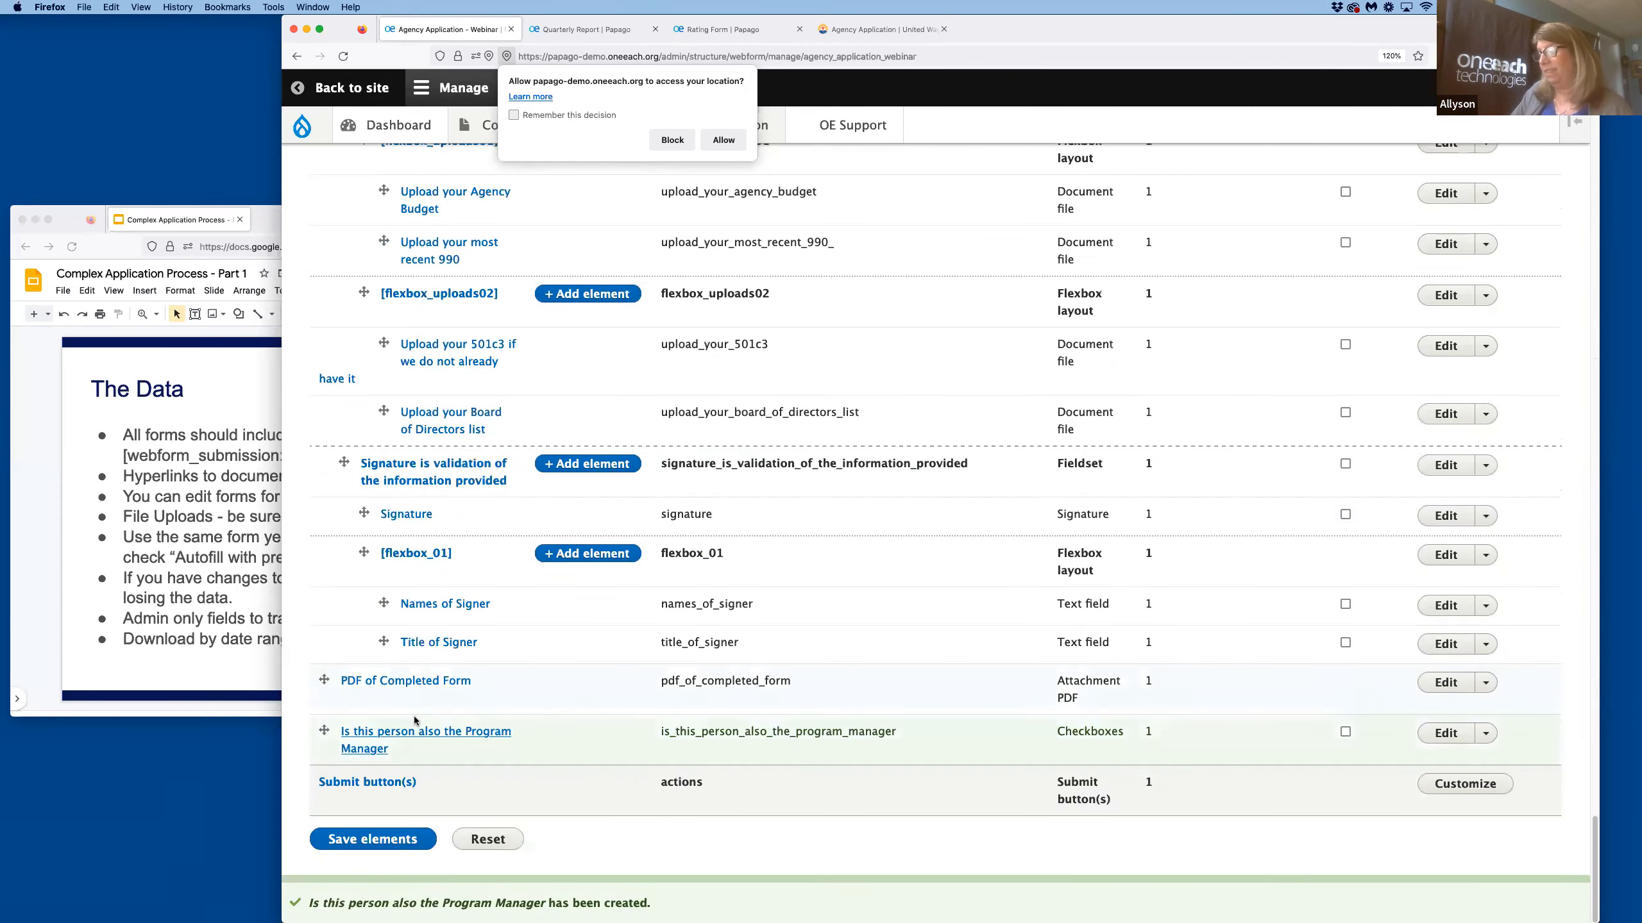
Open the PDF of Completed Form element and compare the token in its file name with the Agency's Name element's key.
{"action": "left_click", "coordinate": [1447, 683]}
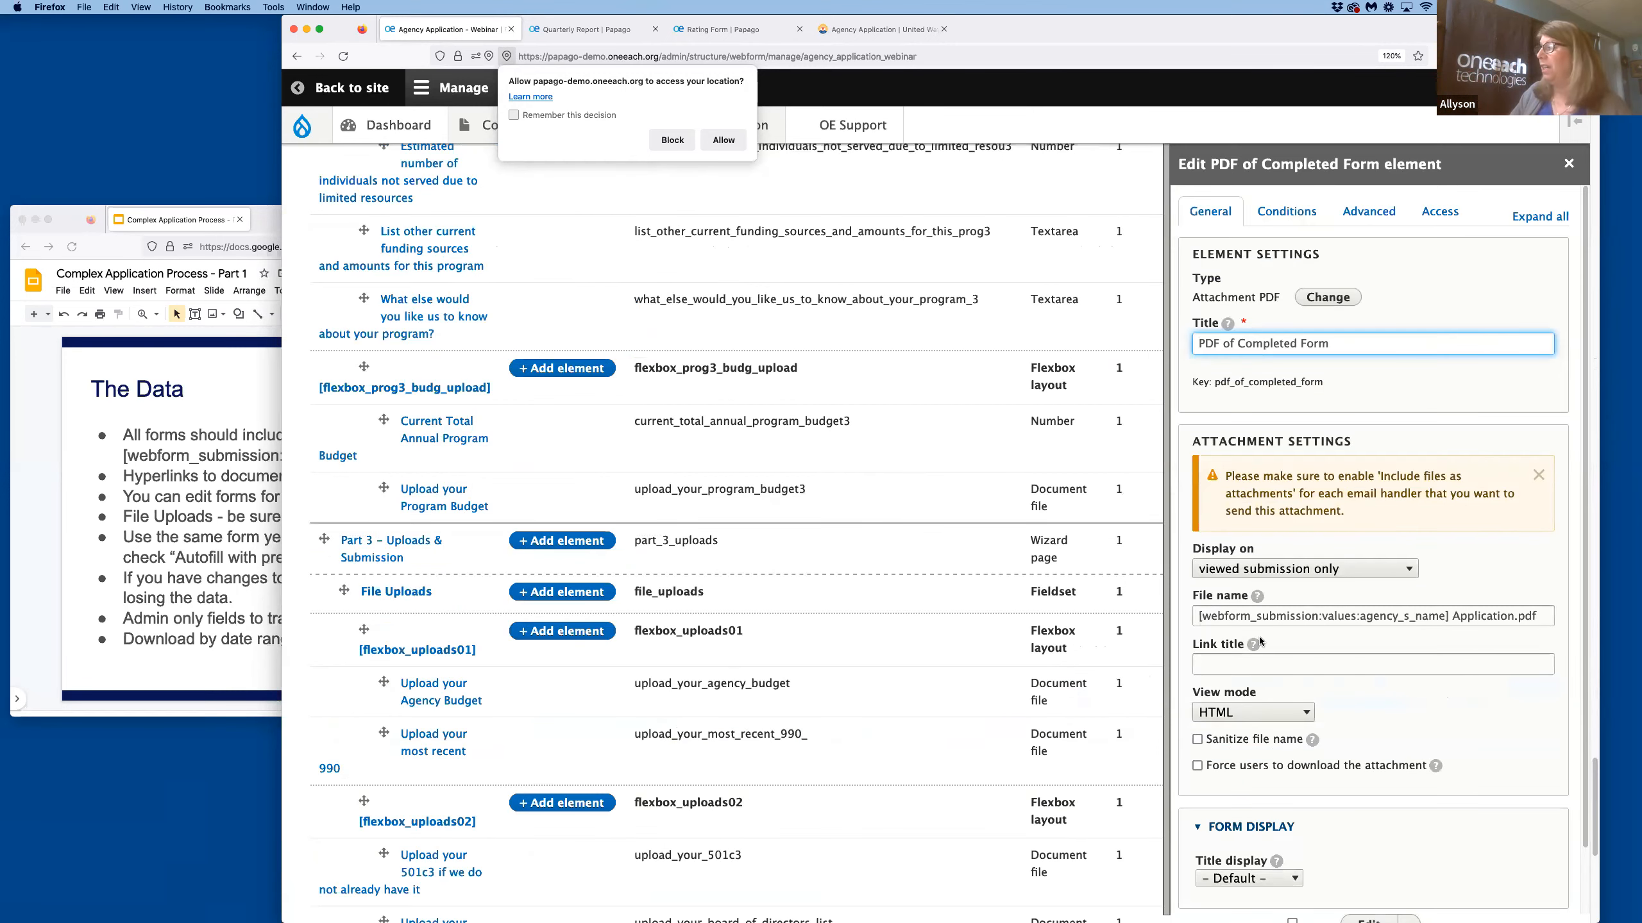
{"action": "left_click", "coordinate": [1200, 615]}
{"action": "left_click_drag", "start_coordinate": [1200, 615], "coordinate": [1550, 596]}
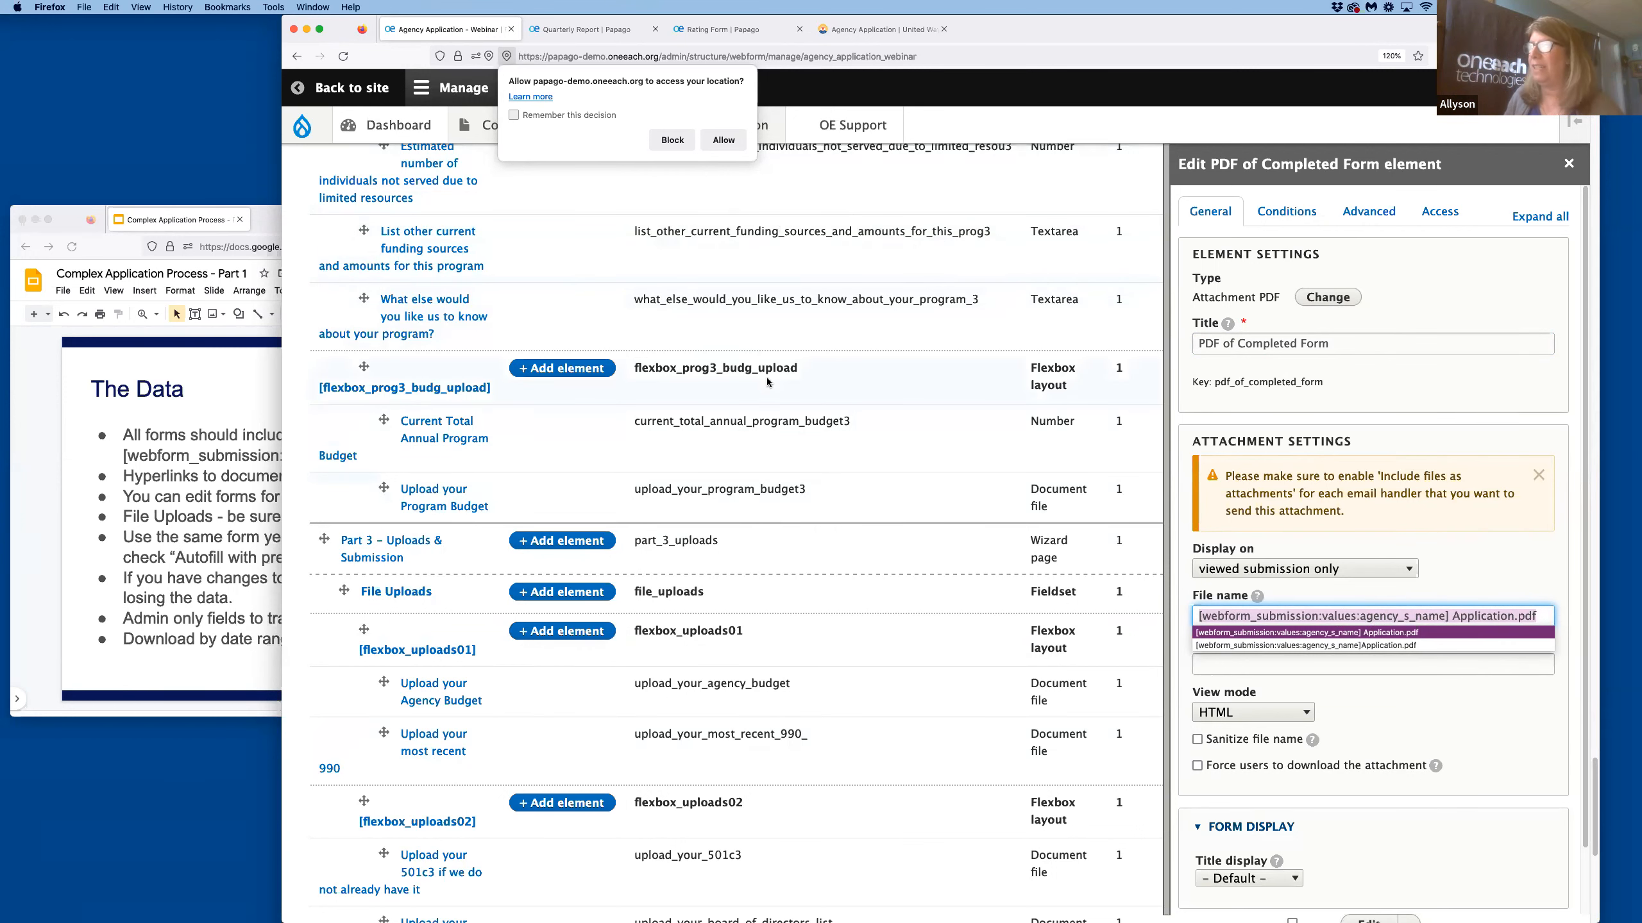
{"action": "scroll", "coordinate": [767, 377], "scroll_direction": "up", "scroll_amount": 8}
{"action": "scroll", "coordinate": [790, 385], "scroll_direction": "up", "scroll_amount": 20}
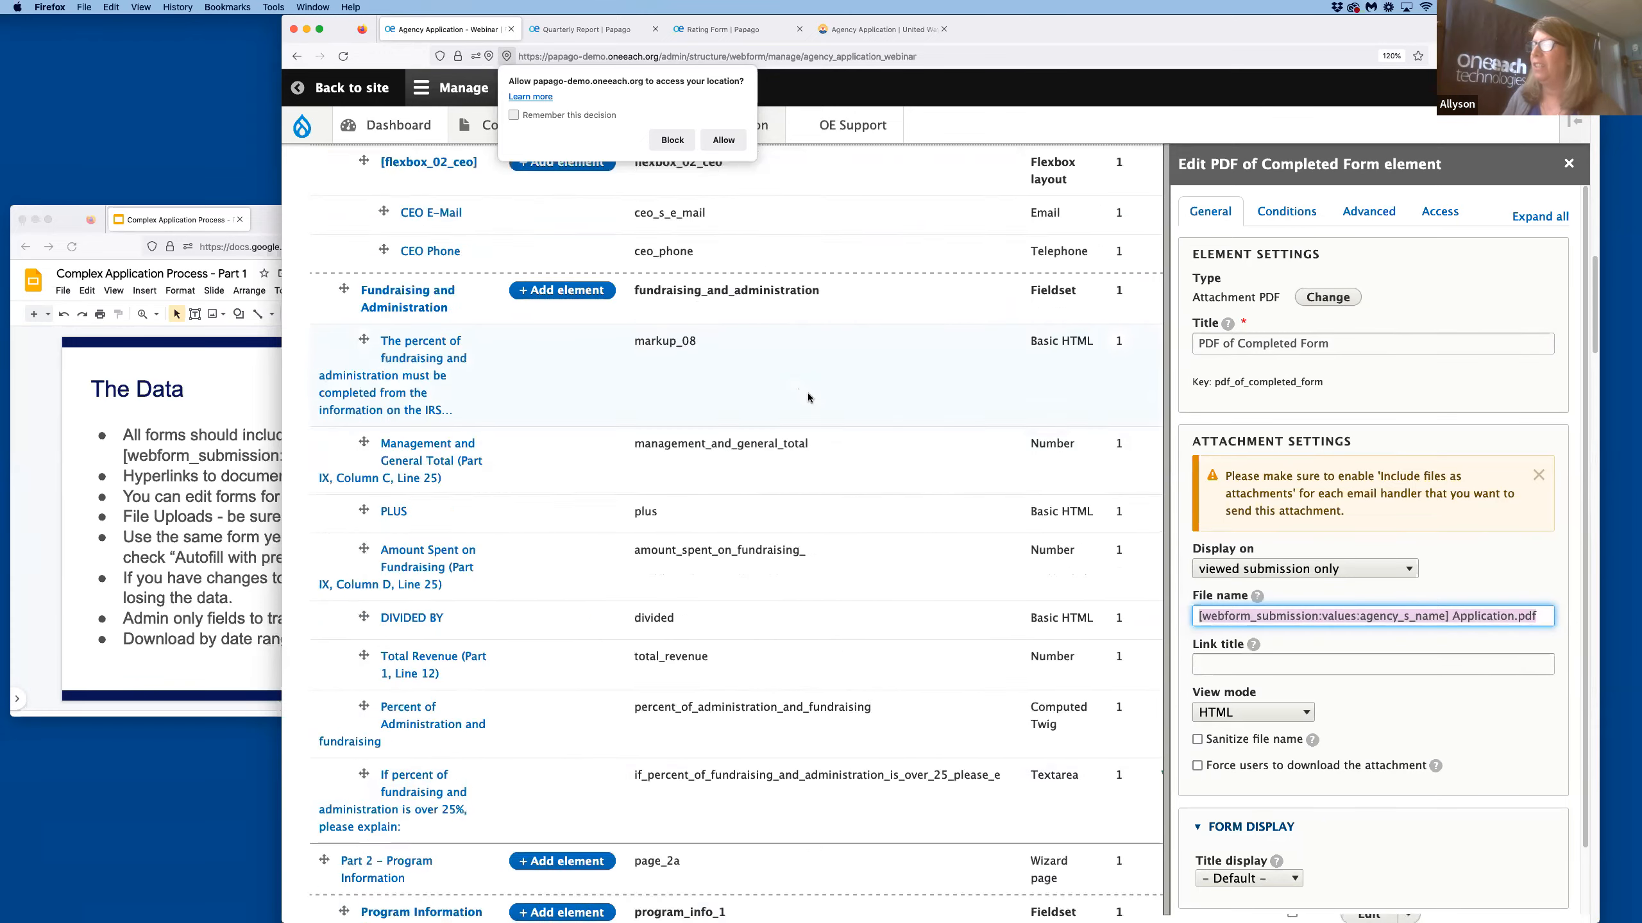
{"action": "scroll", "coordinate": [808, 396], "scroll_direction": "up", "scroll_amount": 5}
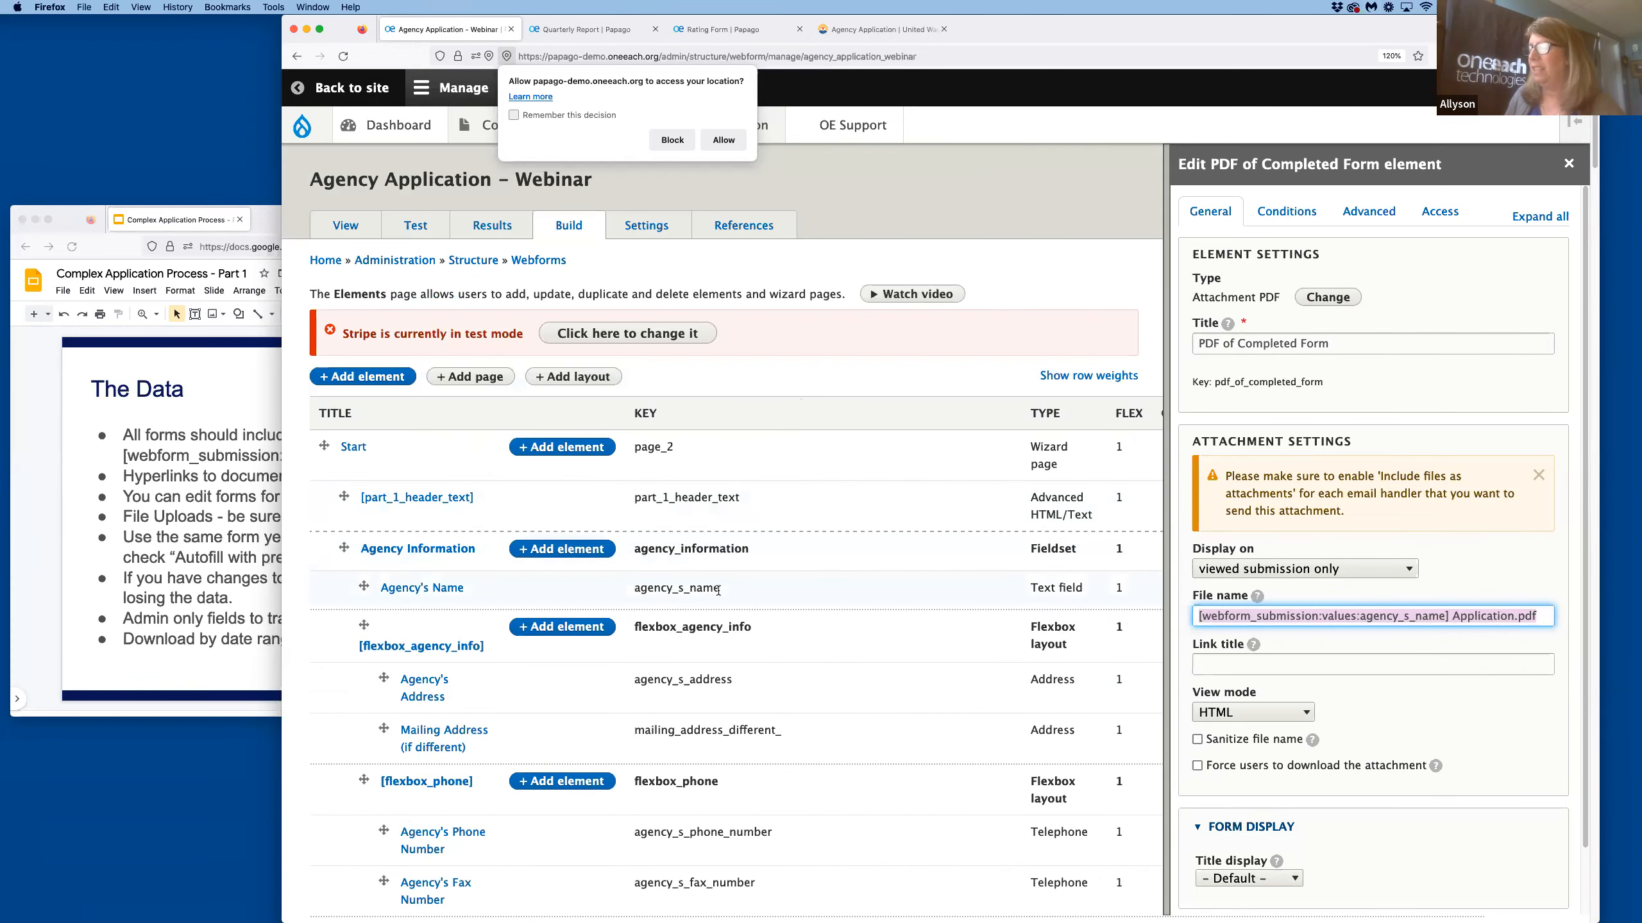
{"action": "left_click_drag", "start_coordinate": [721, 586], "coordinate": [638, 583]}
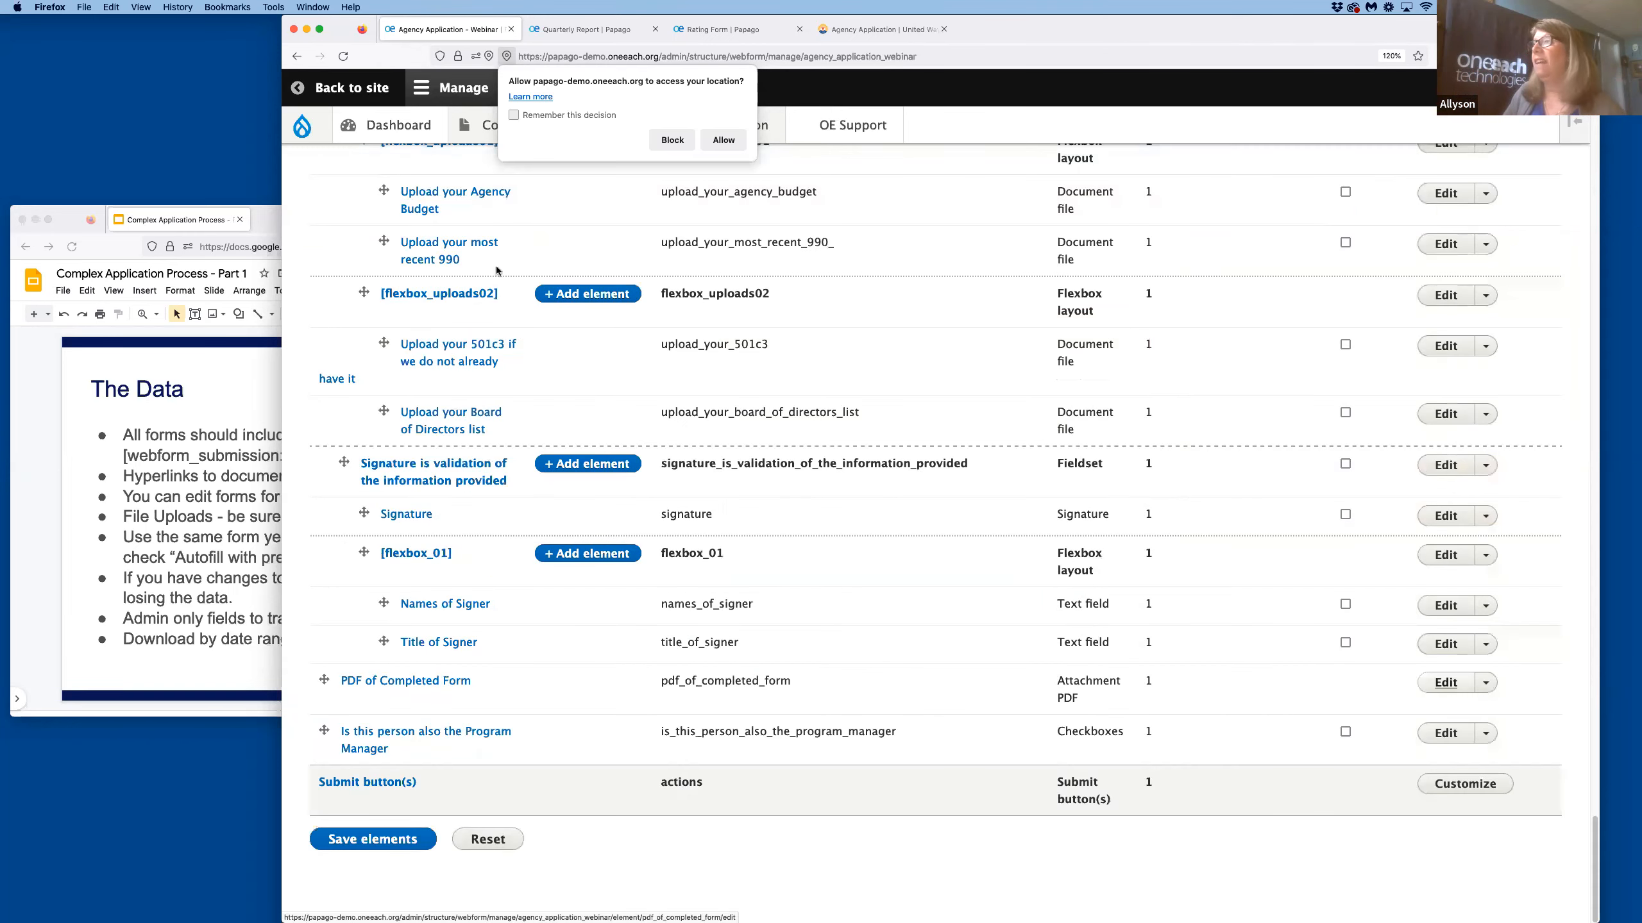
Open the webform's submission results and examine the PDF of Completed Form links for each submission.
{"action": "scroll", "coordinate": [498, 297], "scroll_direction": "up", "scroll_amount": 15}
{"action": "scroll", "coordinate": [498, 297], "scroll_direction": "up", "scroll_amount": 20}
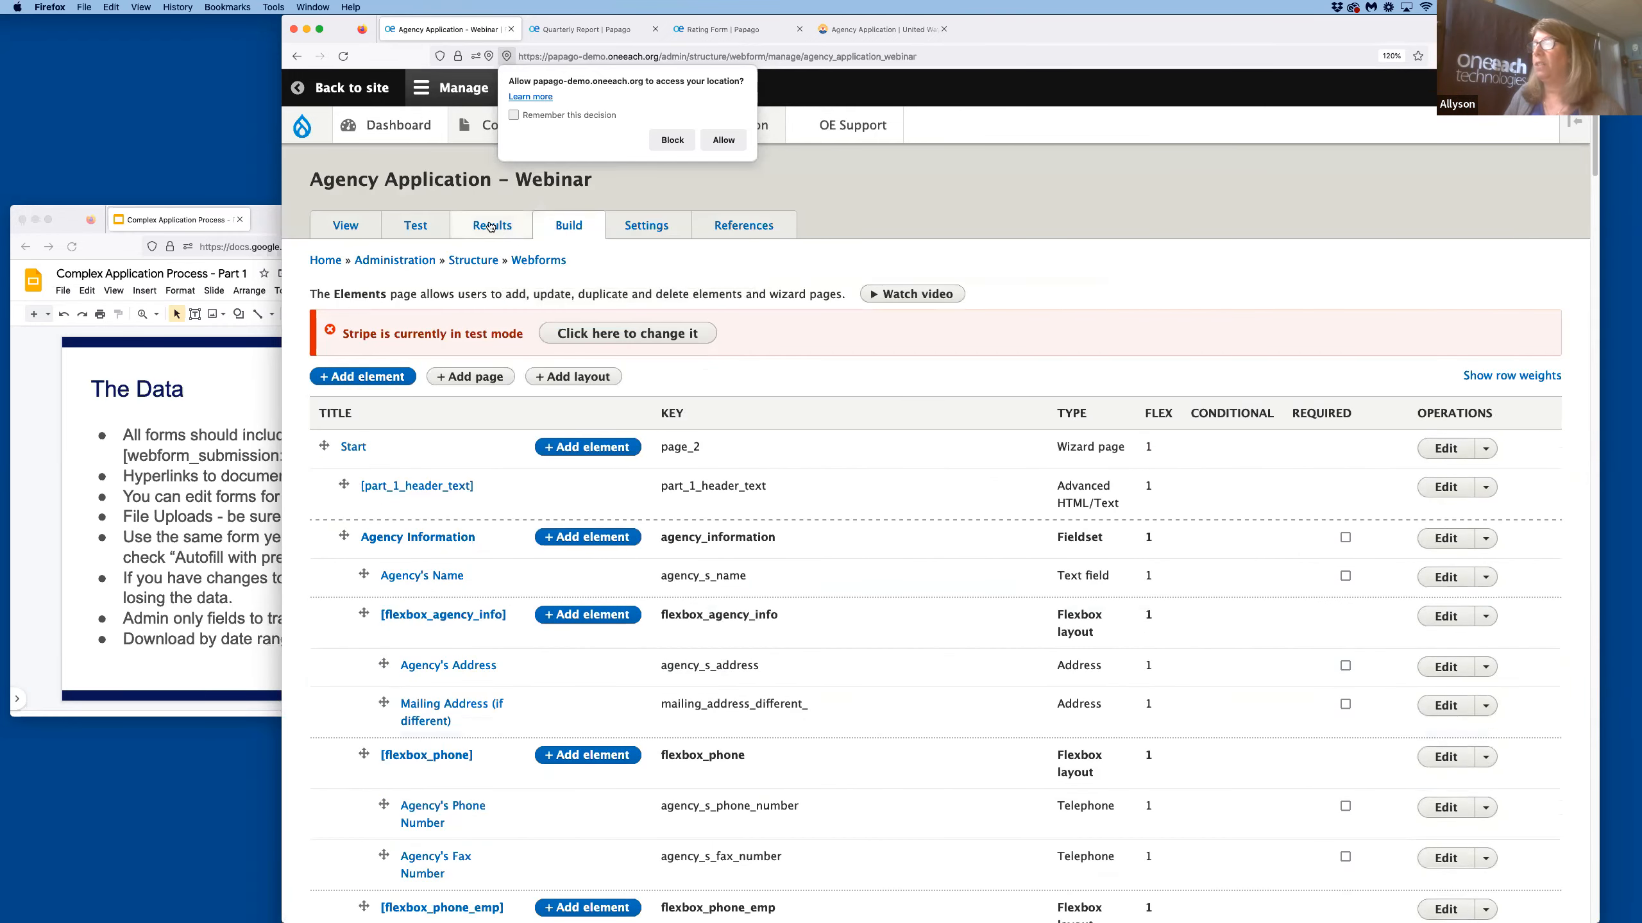
{"action": "left_click", "coordinate": [489, 226]}
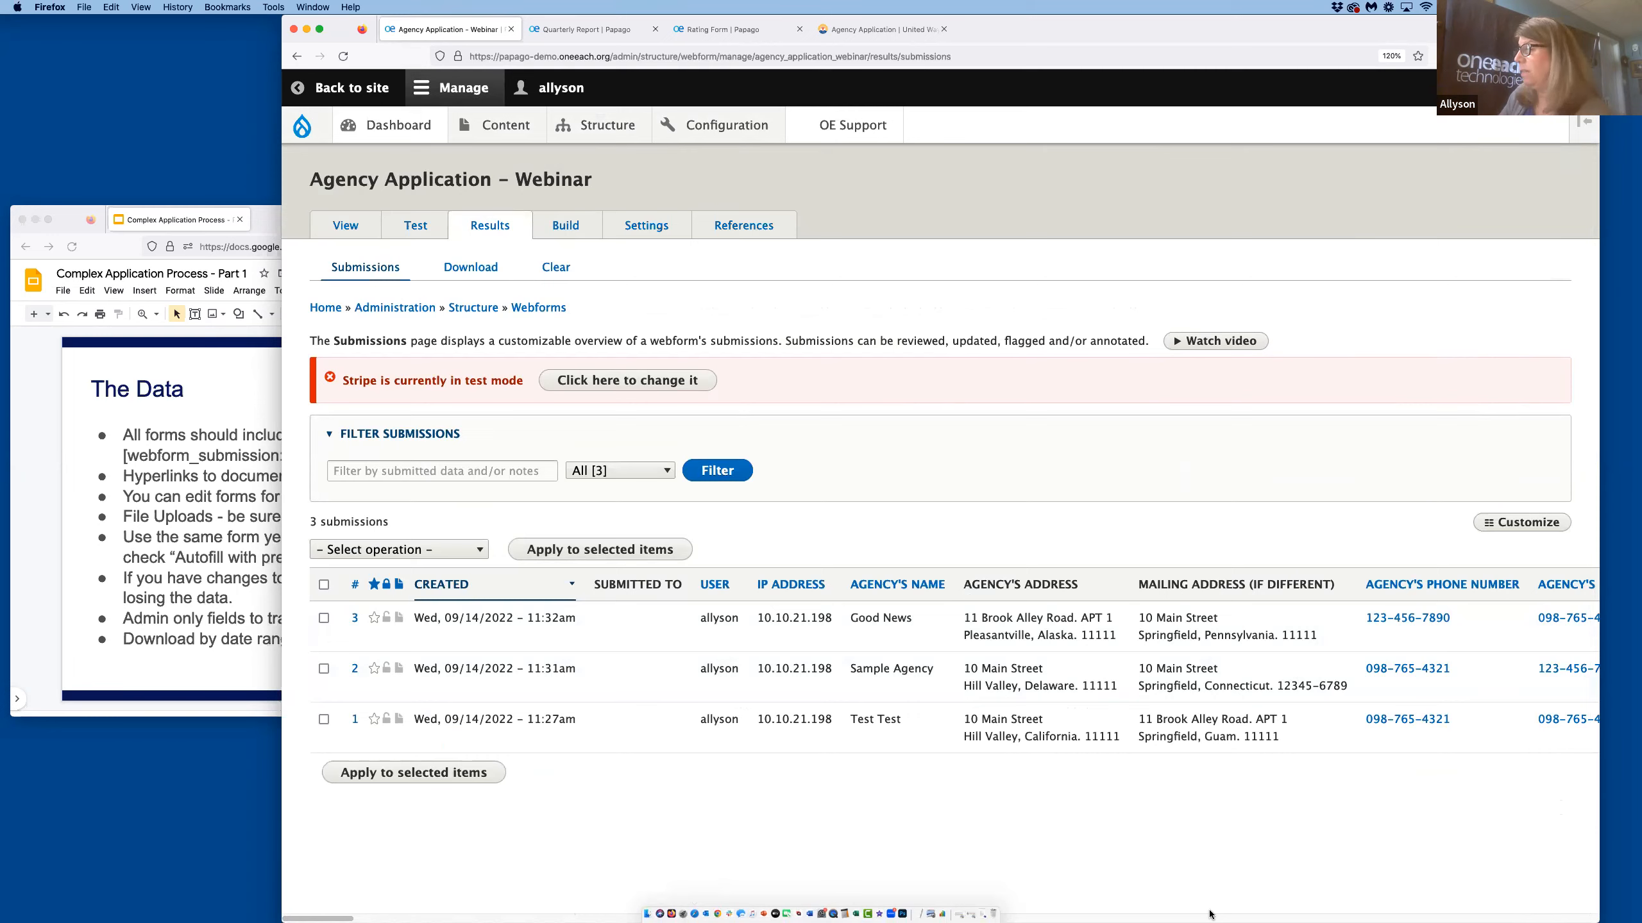
{"action": "scroll", "coordinate": [1020, 552], "scroll_direction": "right", "scroll_amount": 15}
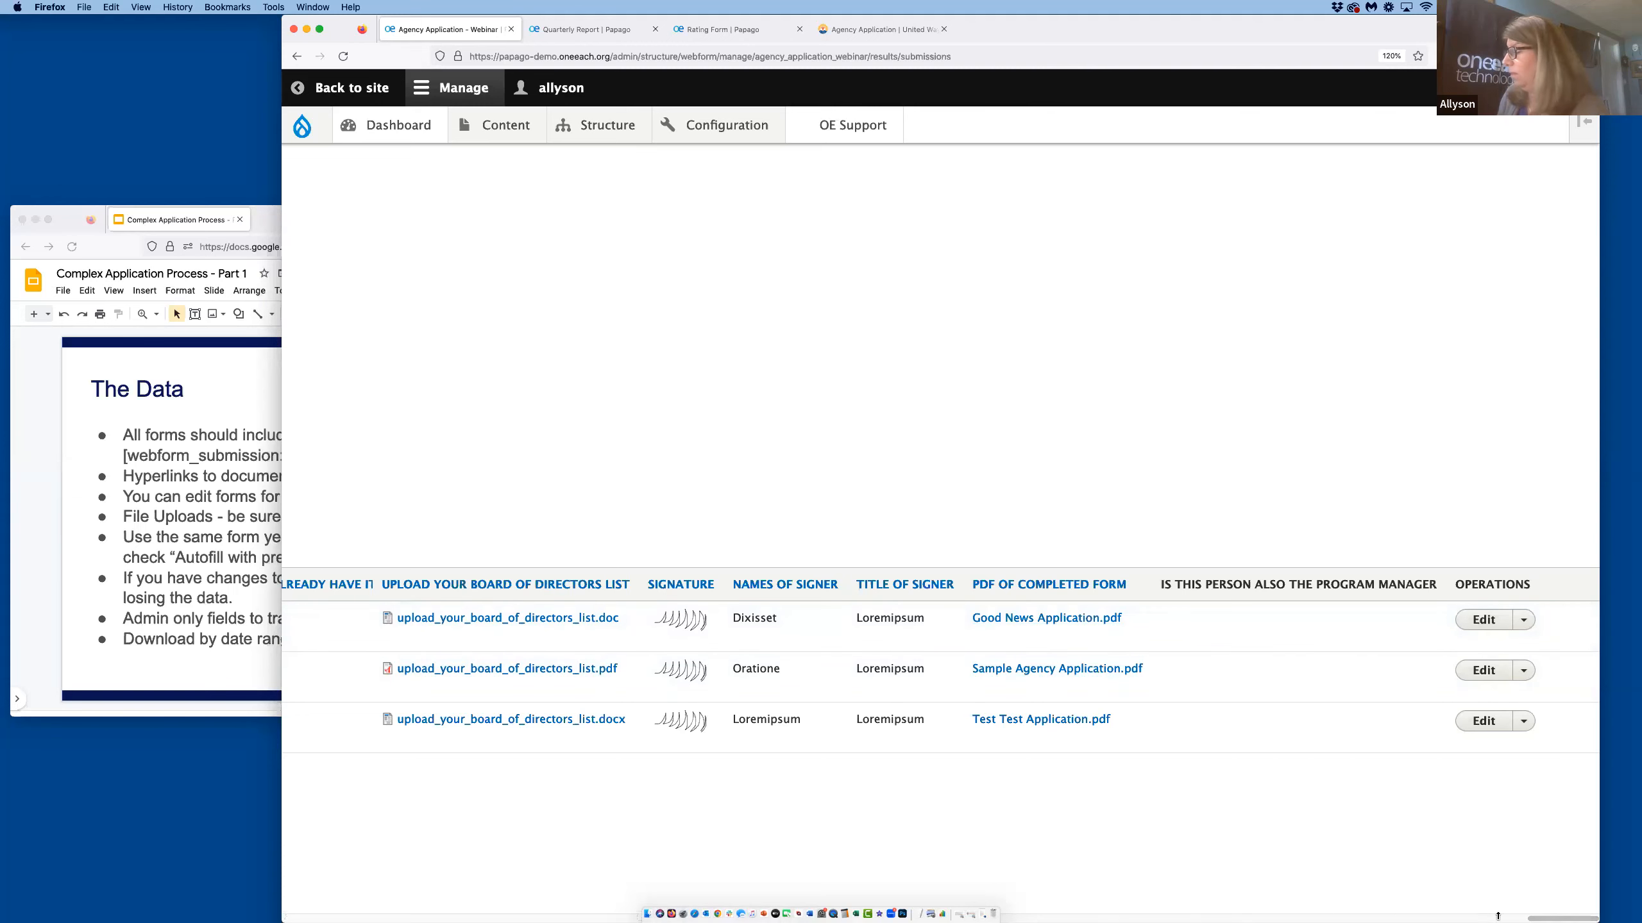
{"action": "left_click_drag", "start_coordinate": [1548, 913], "coordinate": [120, 456]}
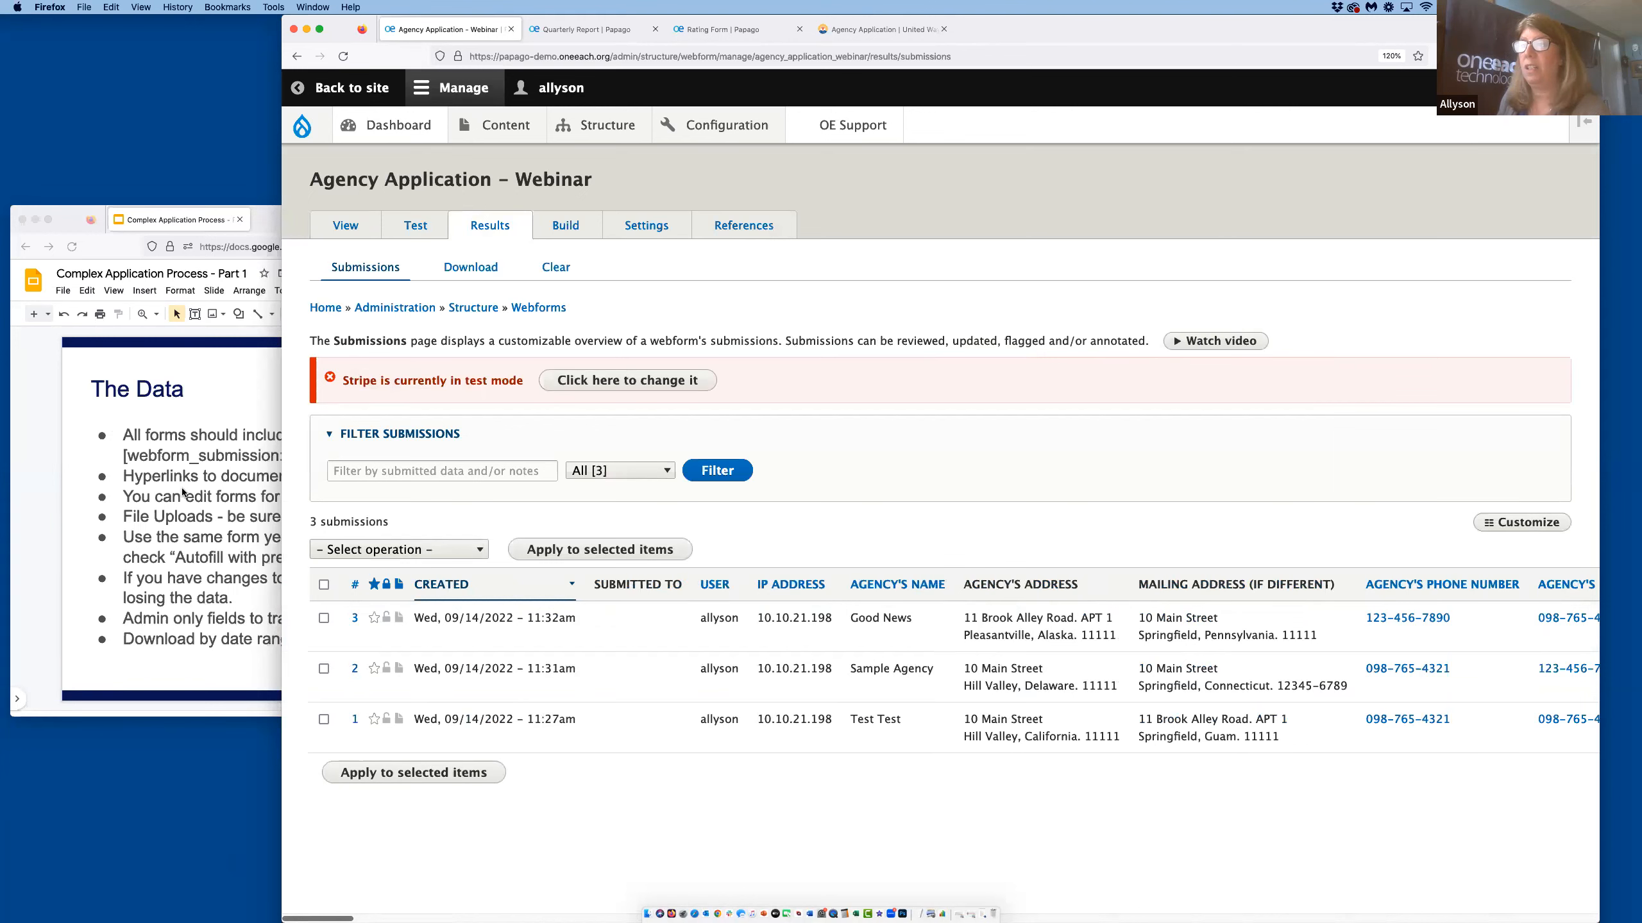
Check The Data slide's points on document hyperlinks and editing forms, and locate the edit operations in the submissions table.
{"action": "left_click", "coordinate": [147, 461]}
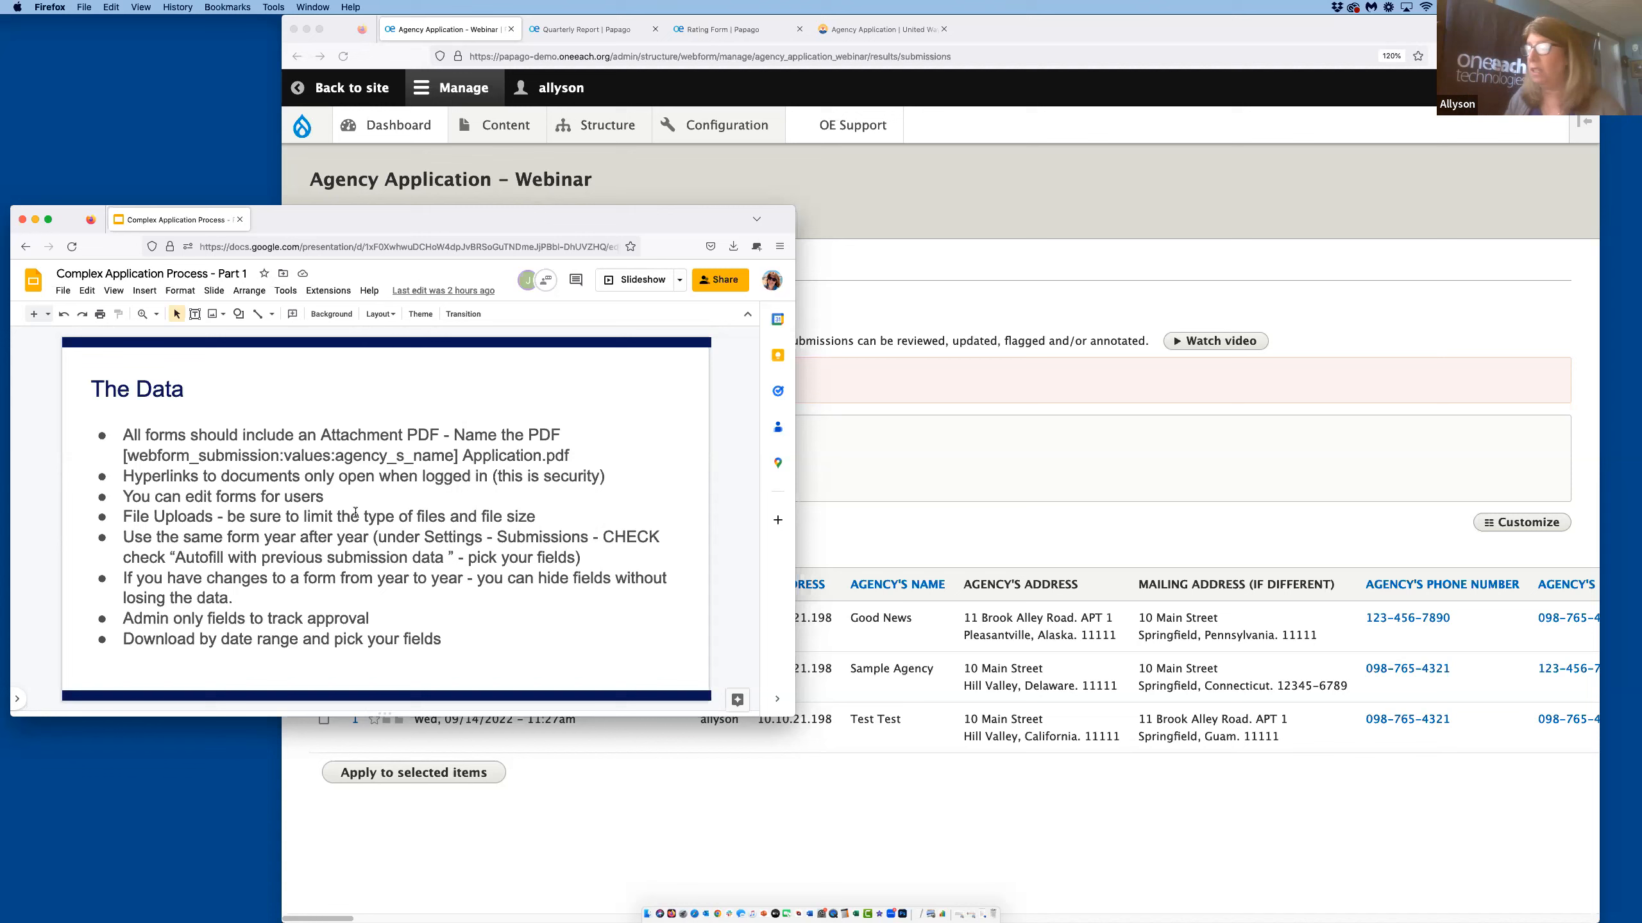
{"action": "left_click", "coordinate": [316, 913]}
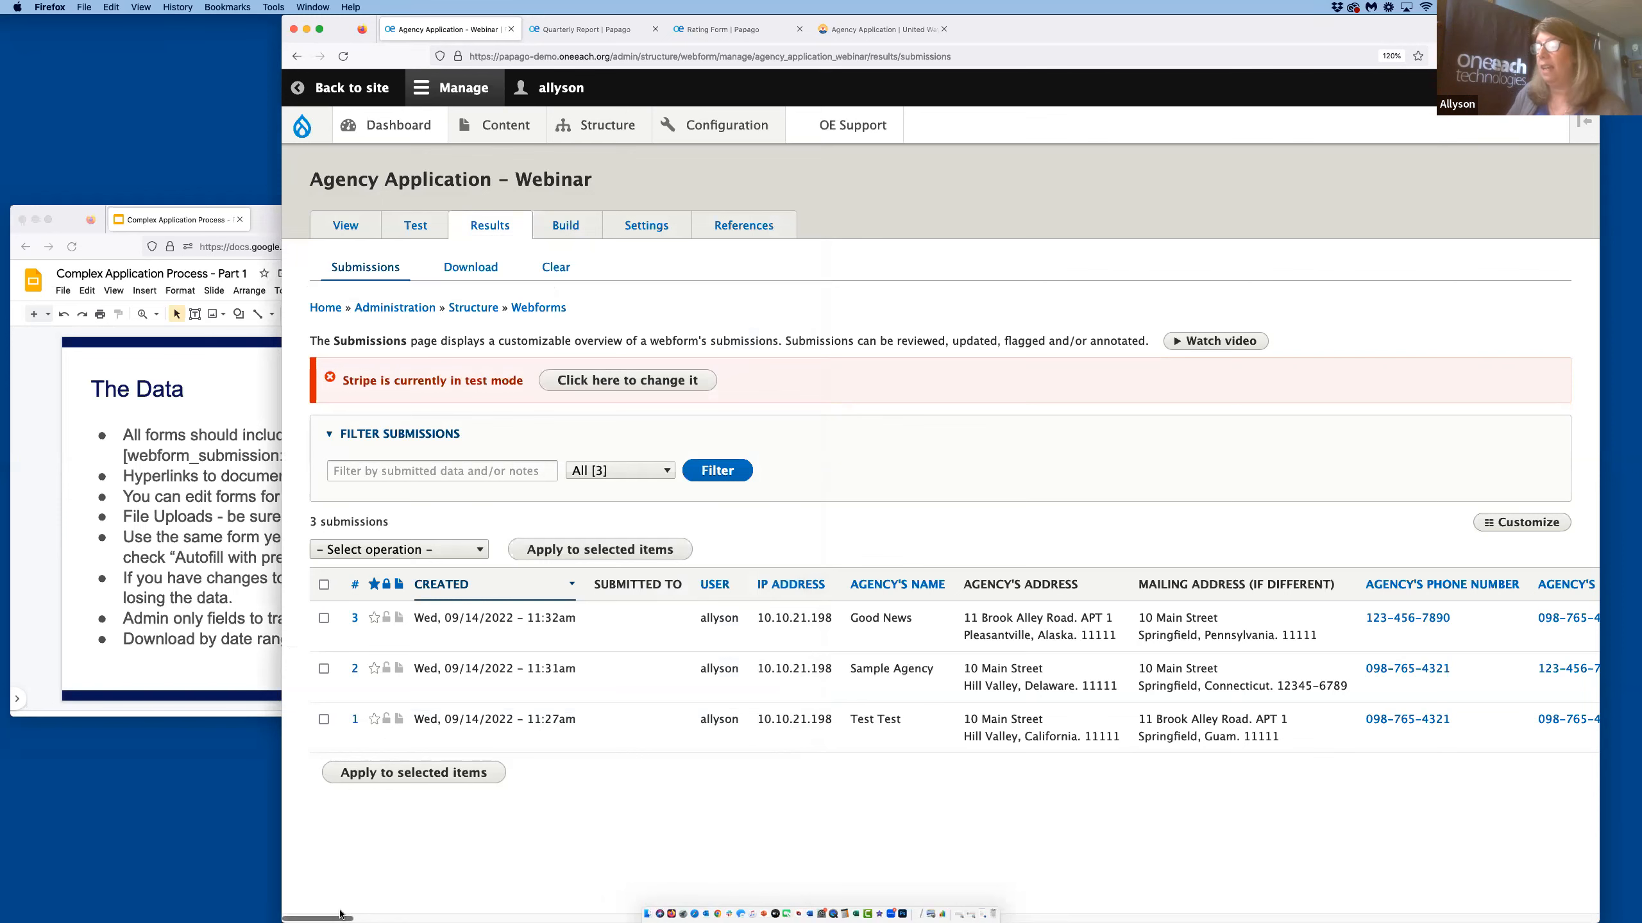
{"action": "scroll", "coordinate": [808, 878], "scroll_direction": "right", "scroll_amount": 1}
{"action": "scroll", "coordinate": [1351, 827], "scroll_direction": "right", "scroll_amount": 15}
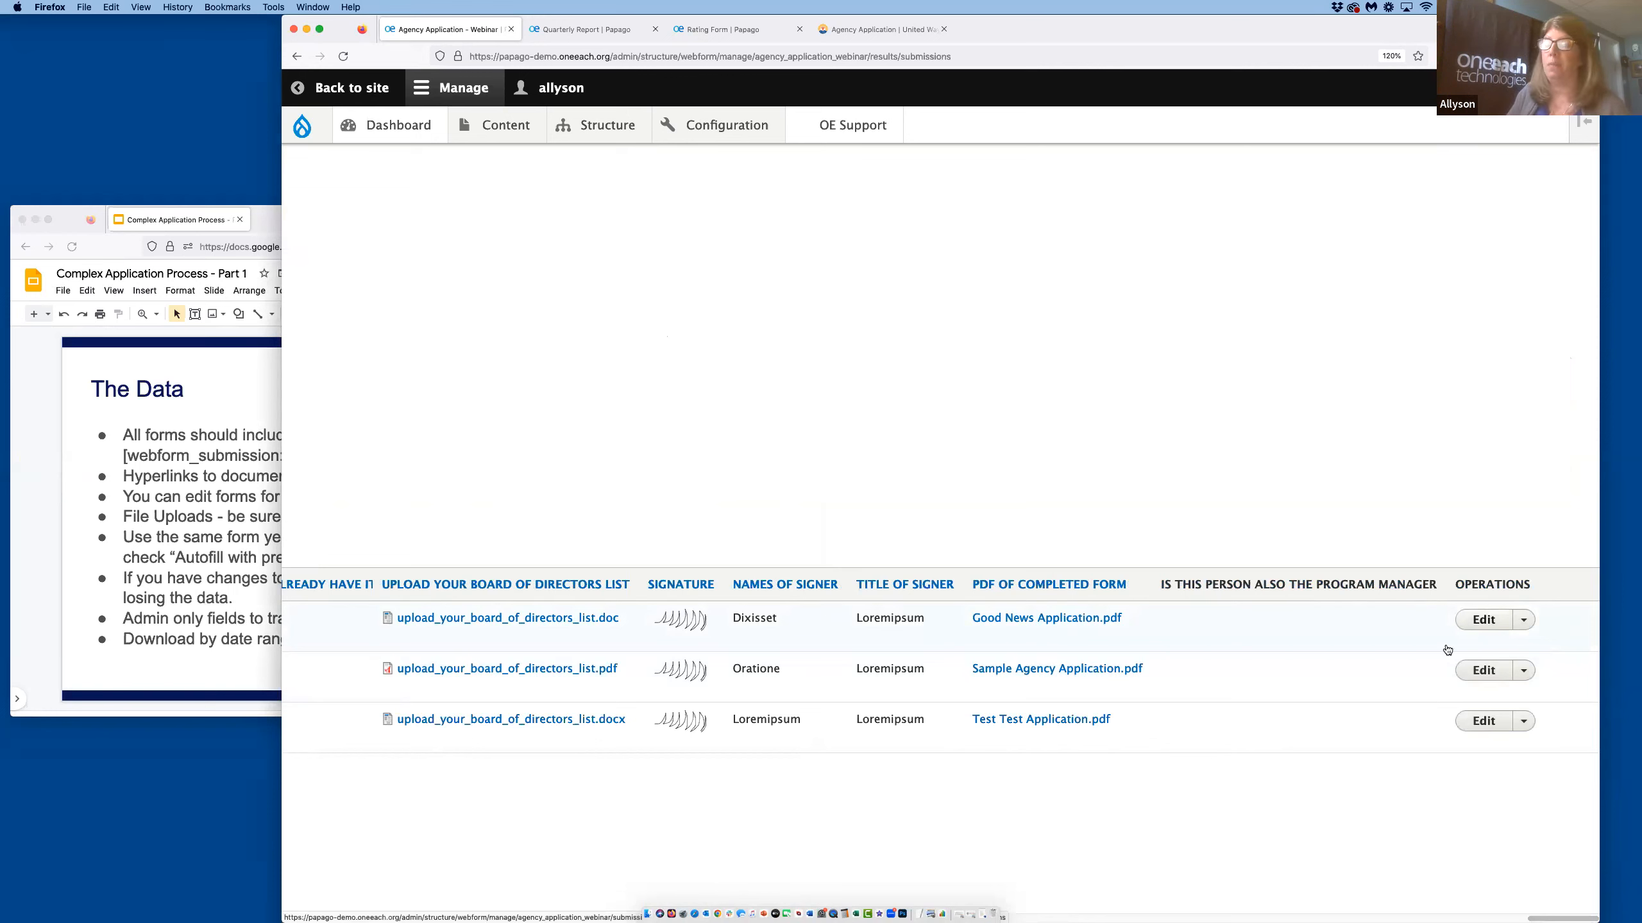
Review The Data slide's points on limiting file uploads, autofilling previous submission data and hiding fields between years.
{"action": "left_click", "coordinate": [175, 504]}
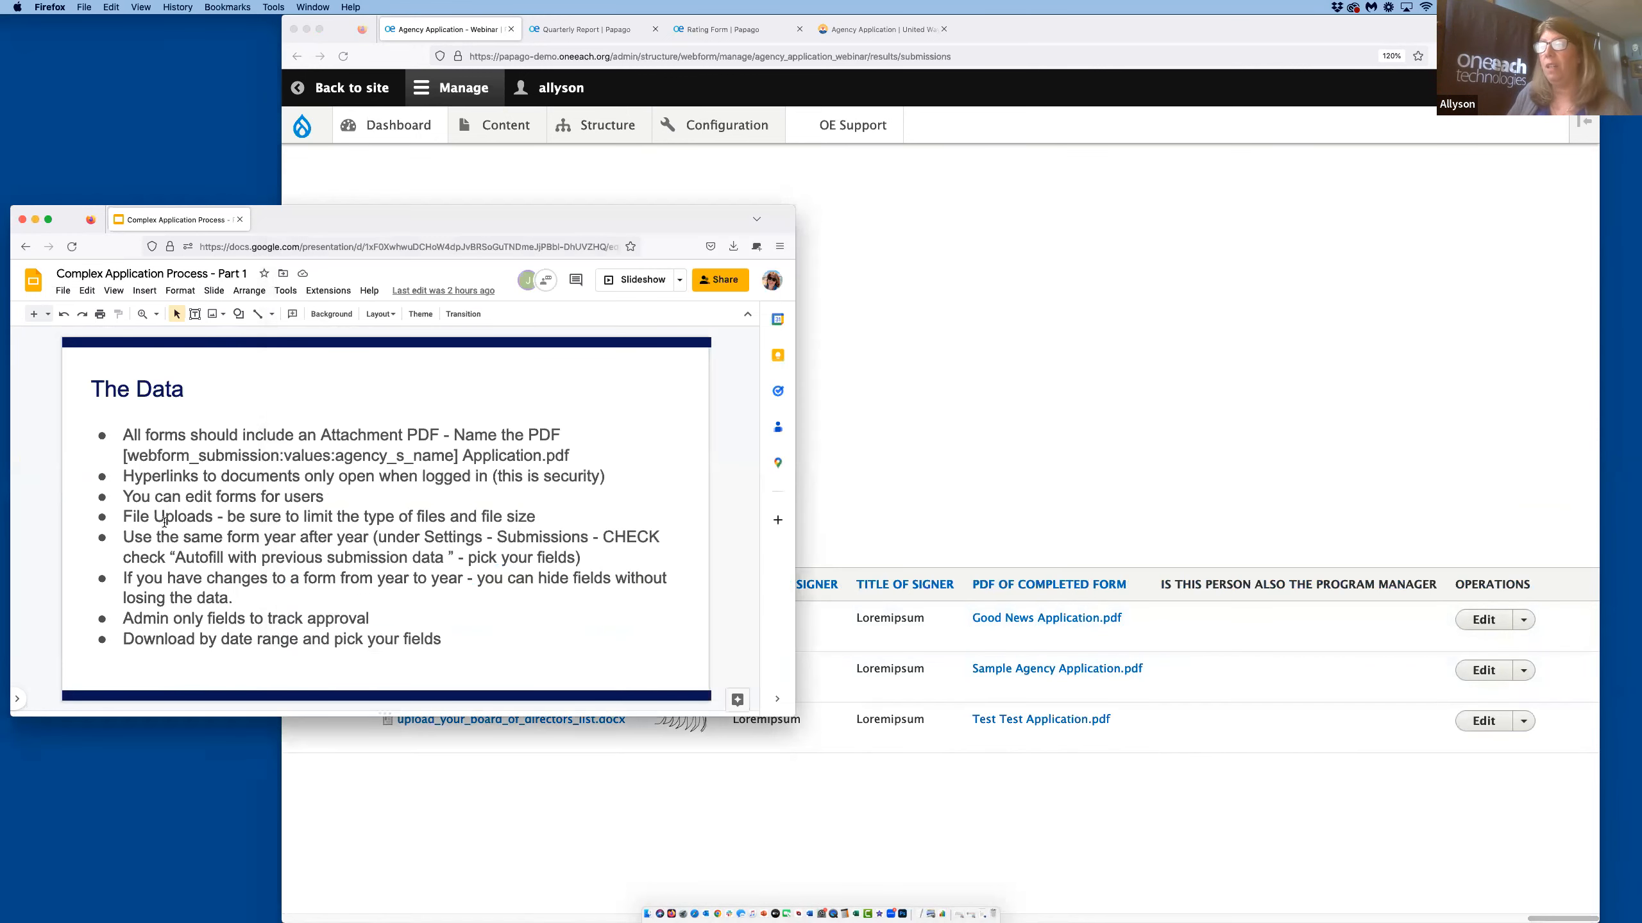
{"action": "left_click_drag", "start_coordinate": [165, 517], "coordinate": [404, 515]}
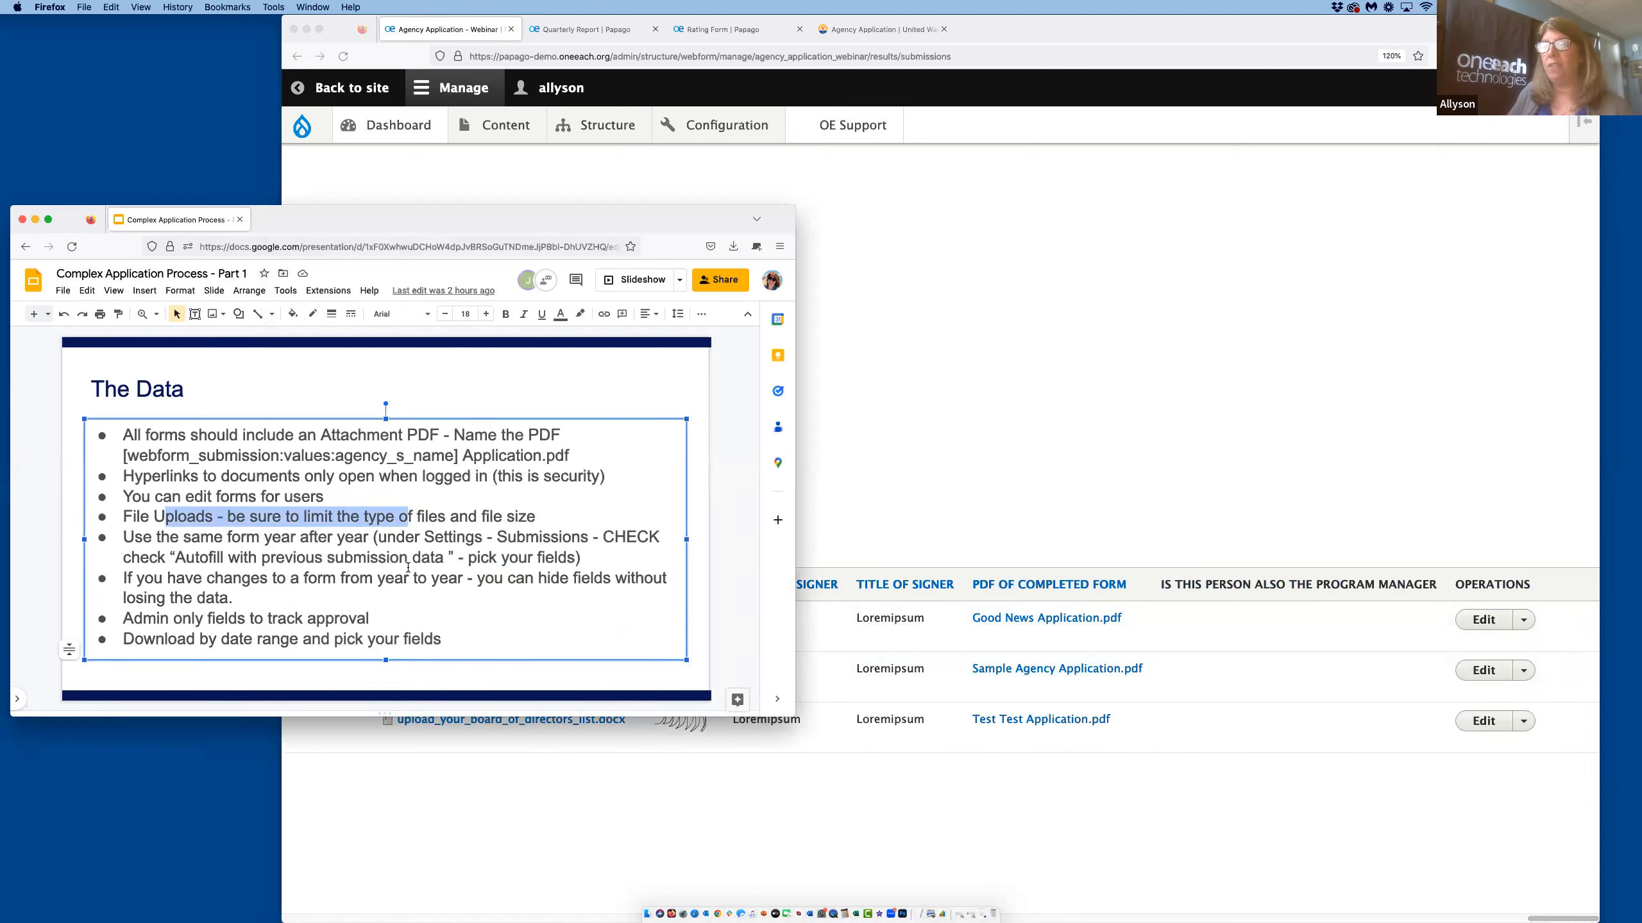
{"action": "left_click", "coordinate": [342, 551]}
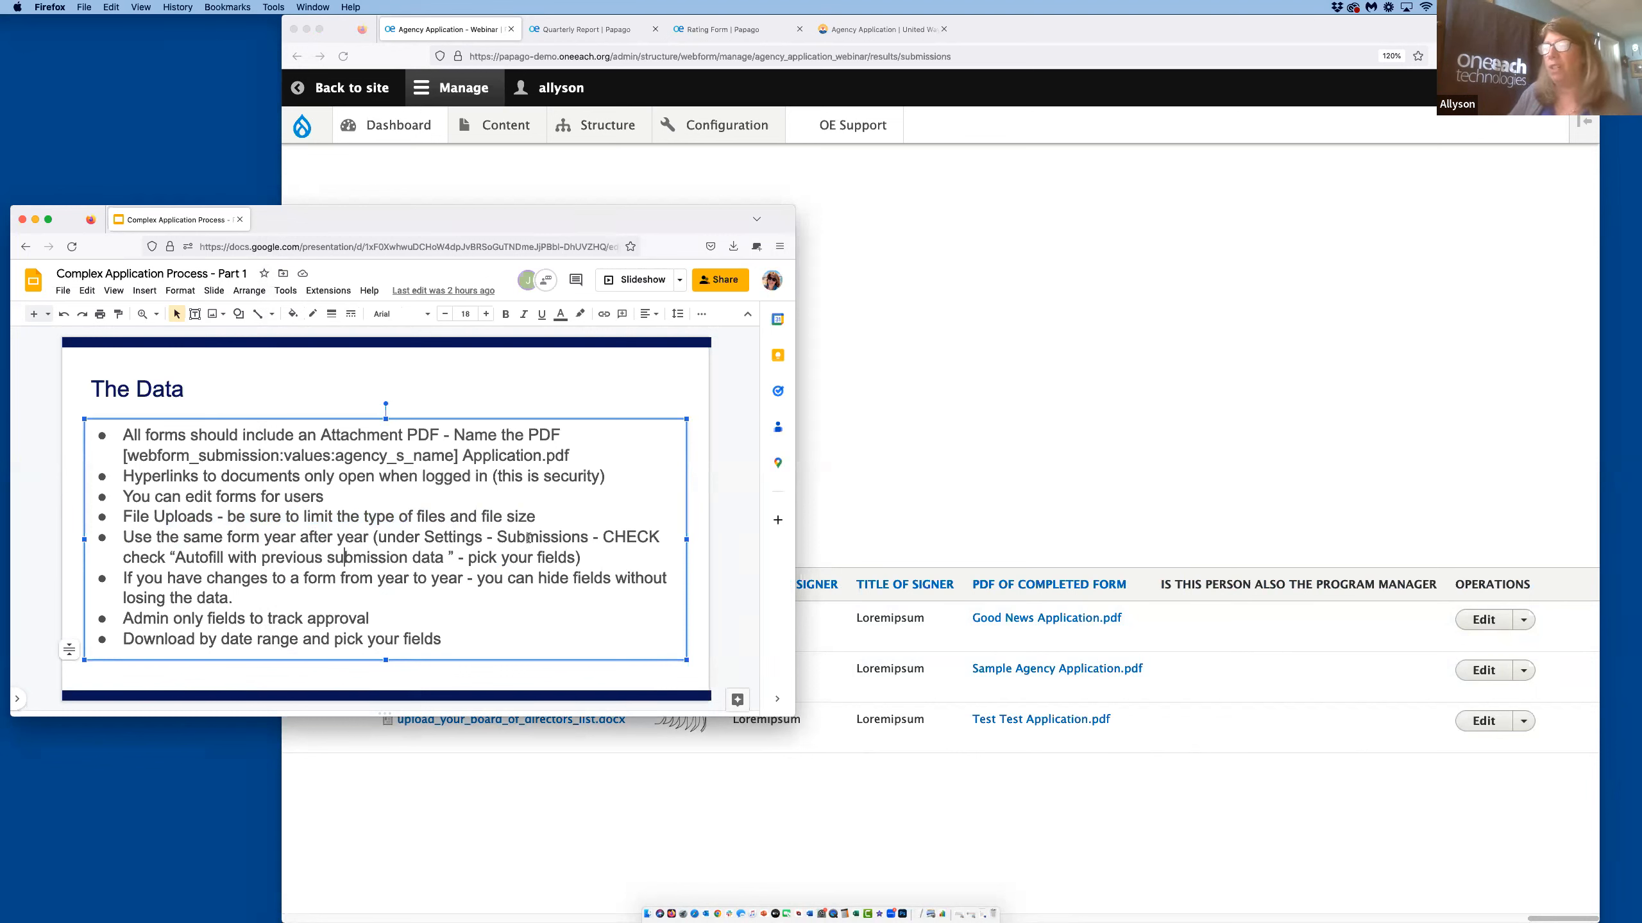
{"action": "left_click_drag", "start_coordinate": [511, 545], "coordinate": [551, 568]}
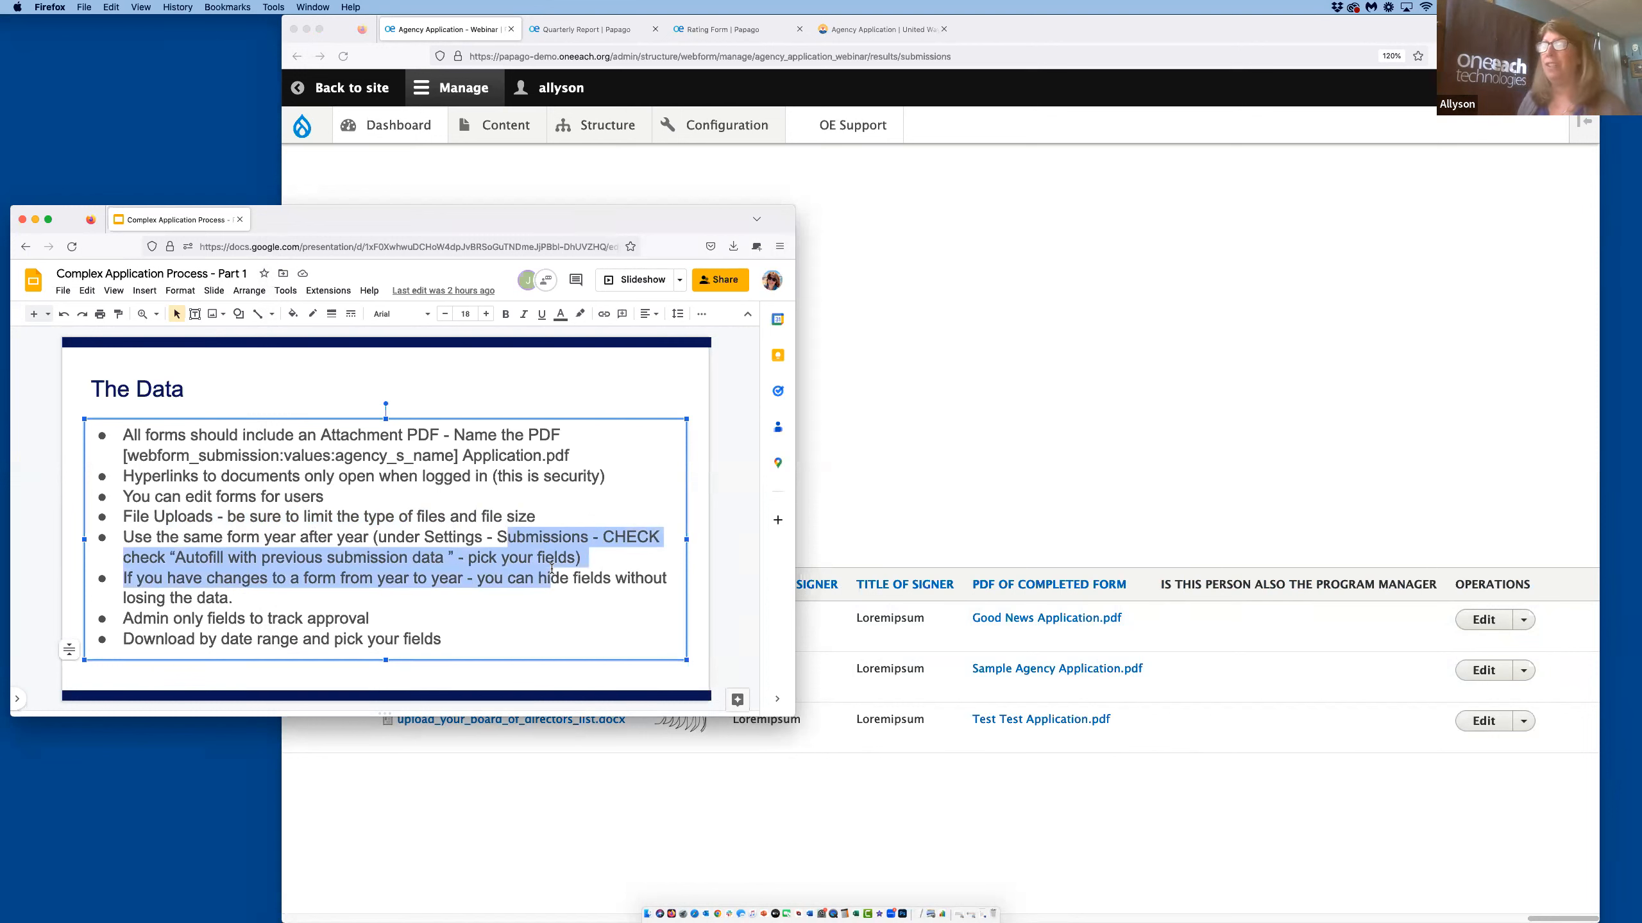
{"action": "left_click", "coordinate": [509, 586]}
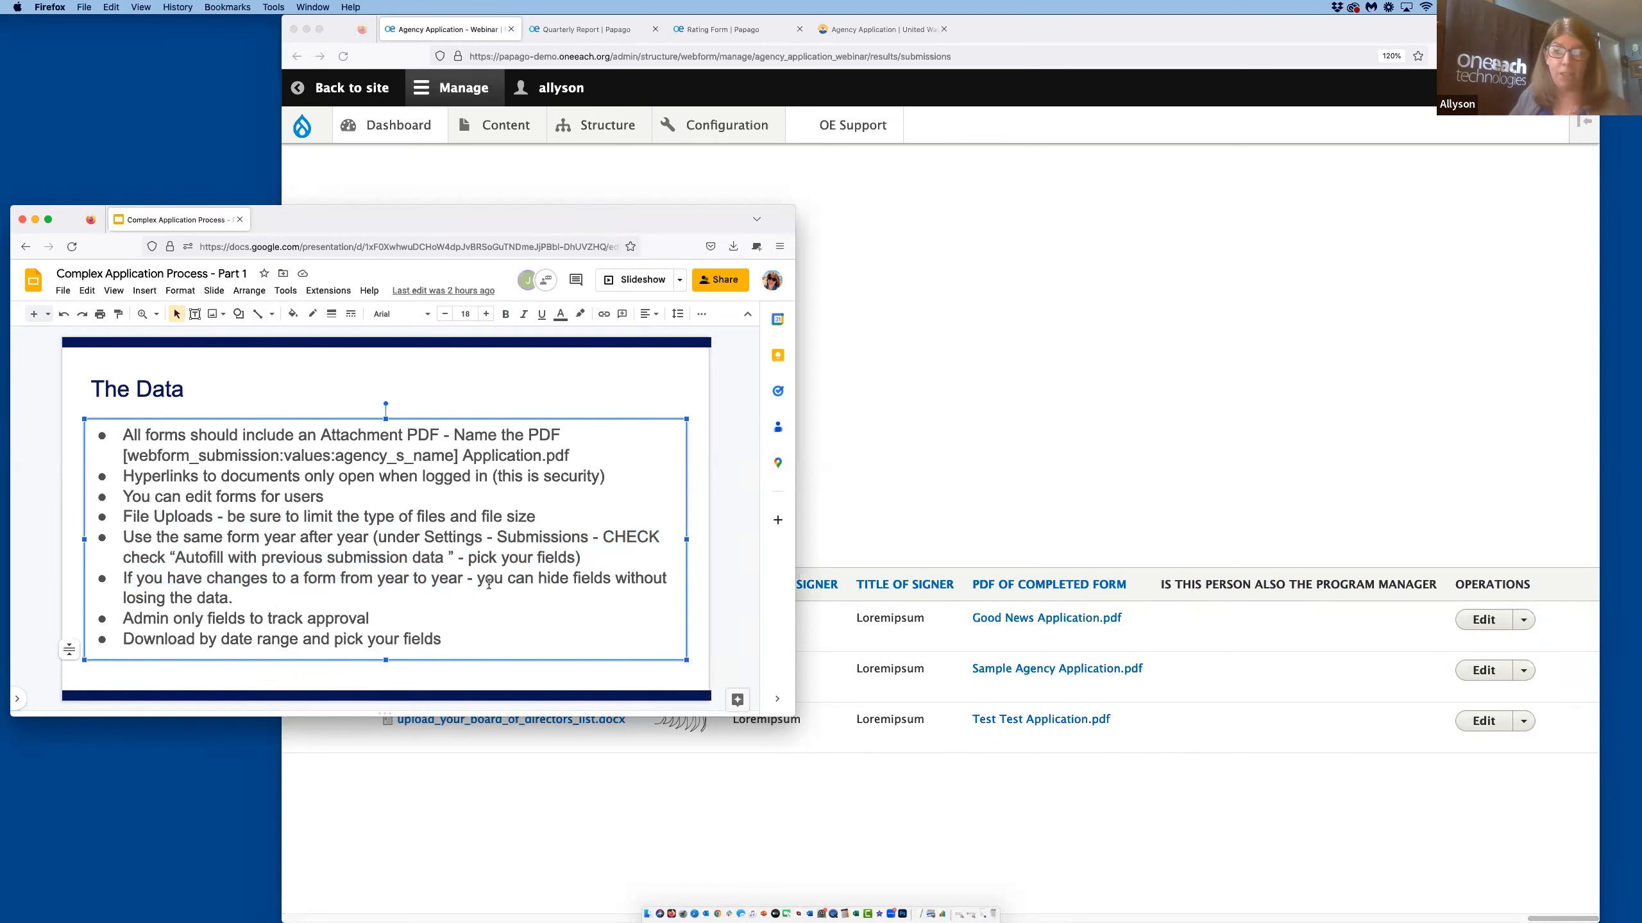
Return to the webform's element list and open the Is this person also the Program Manager element for editing.
{"action": "left_click", "coordinate": [1063, 471]}
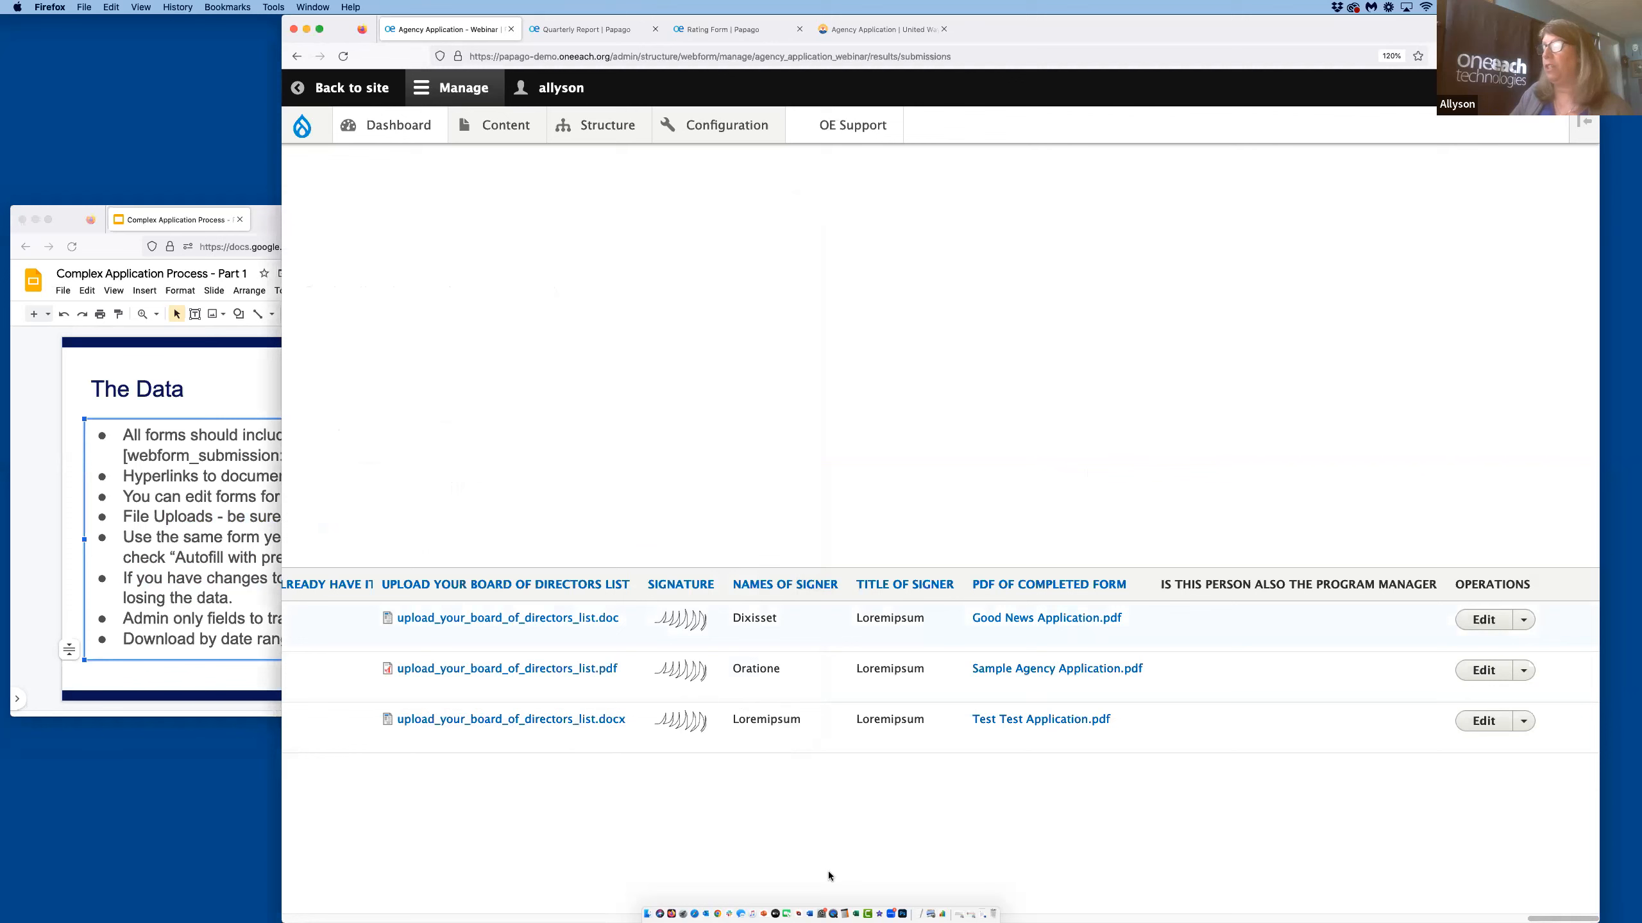
{"action": "left_click_drag", "start_coordinate": [1538, 914], "coordinate": [181, 915]}
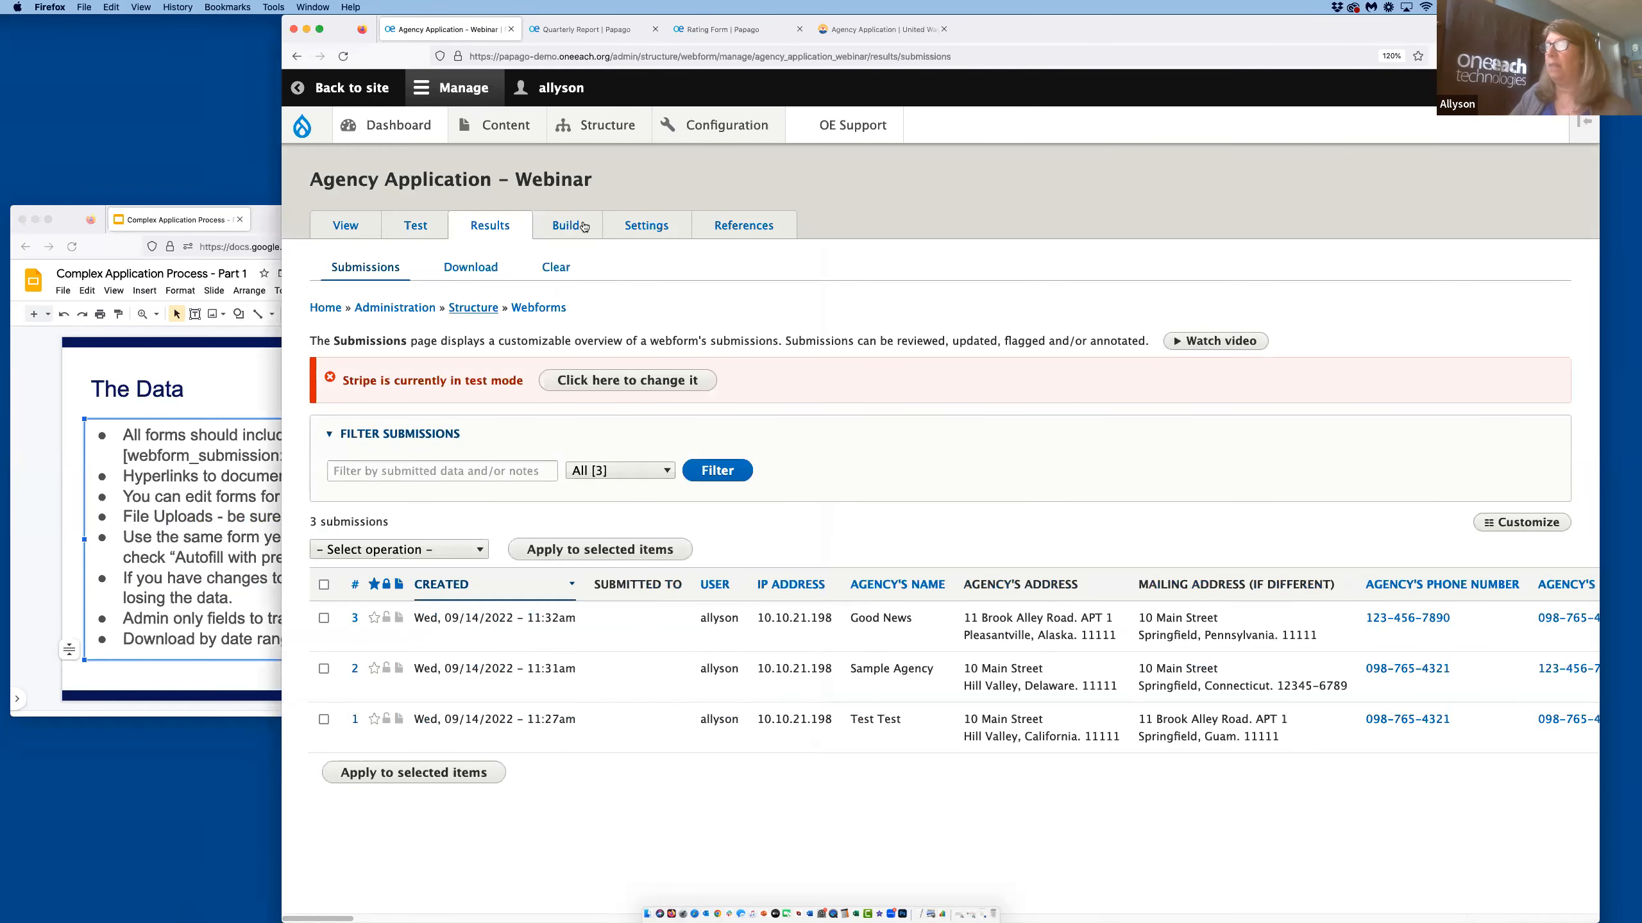
{"action": "left_click", "coordinate": [569, 223]}
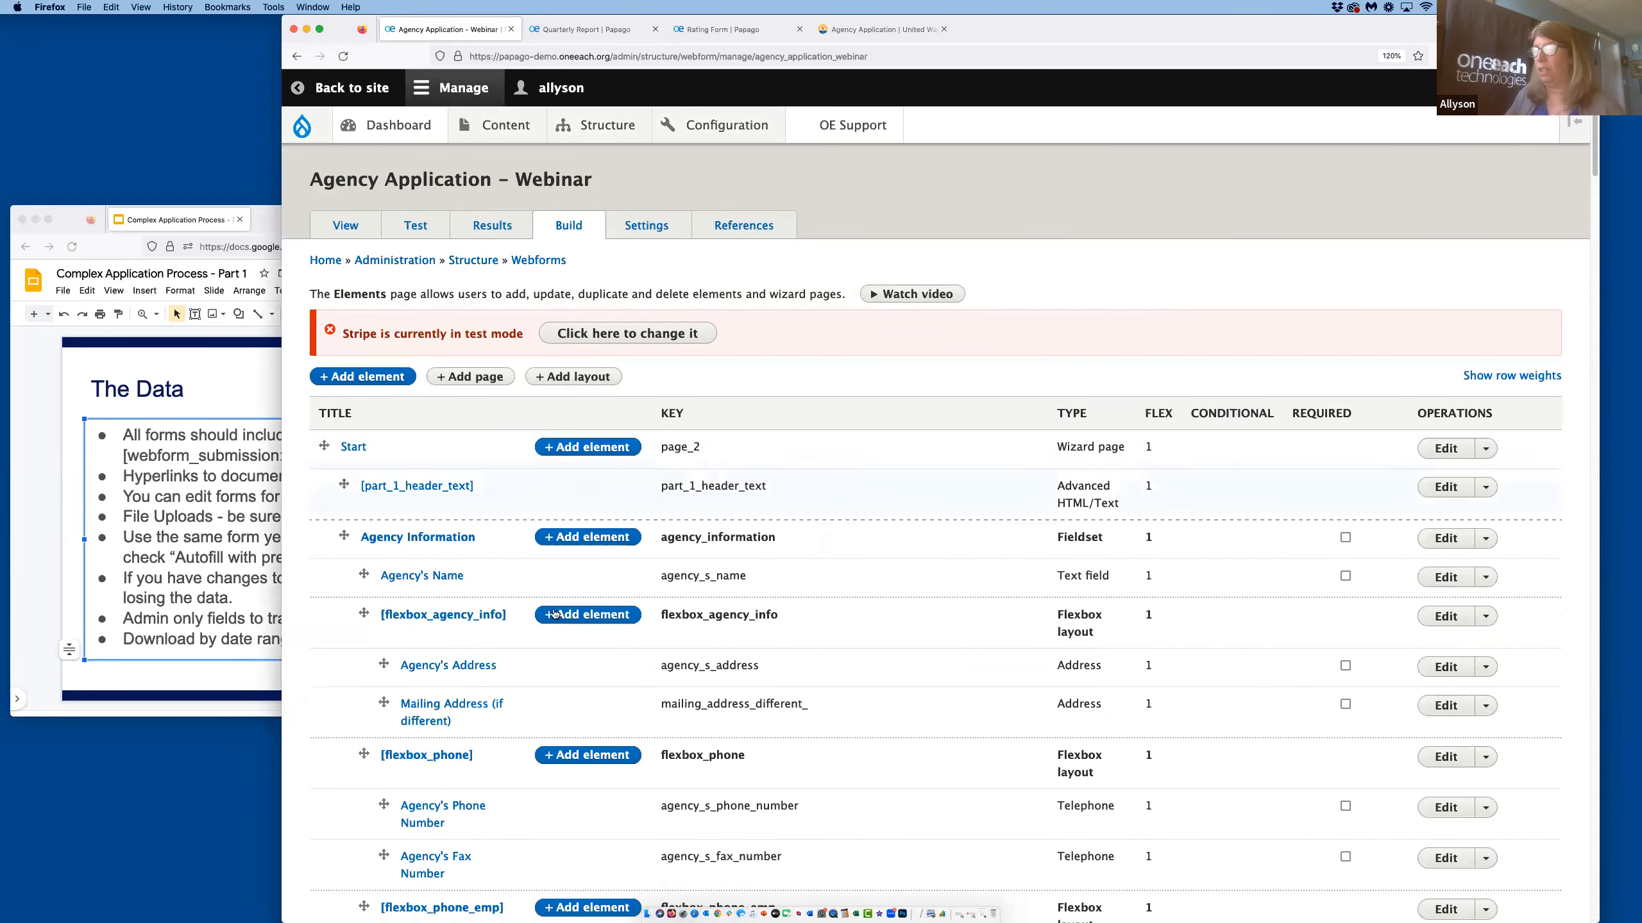
{"action": "scroll", "coordinate": [554, 619], "scroll_direction": "down", "scroll_amount": 15}
{"action": "scroll", "coordinate": [540, 650], "scroll_direction": "down", "scroll_amount": 20}
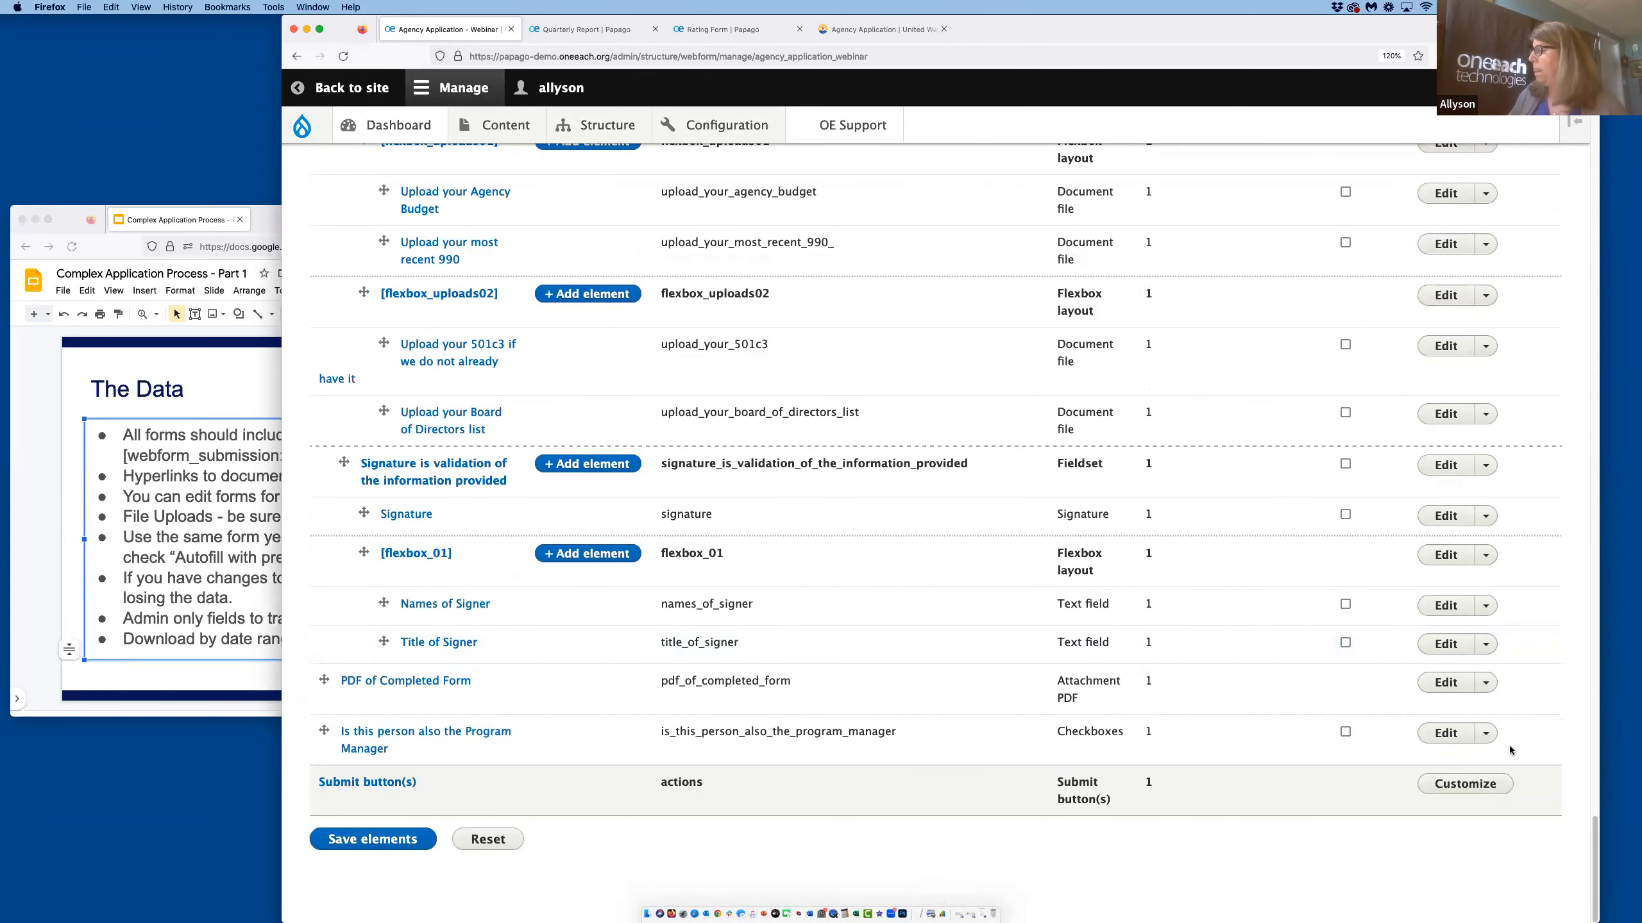
{"action": "left_click", "coordinate": [1444, 736]}
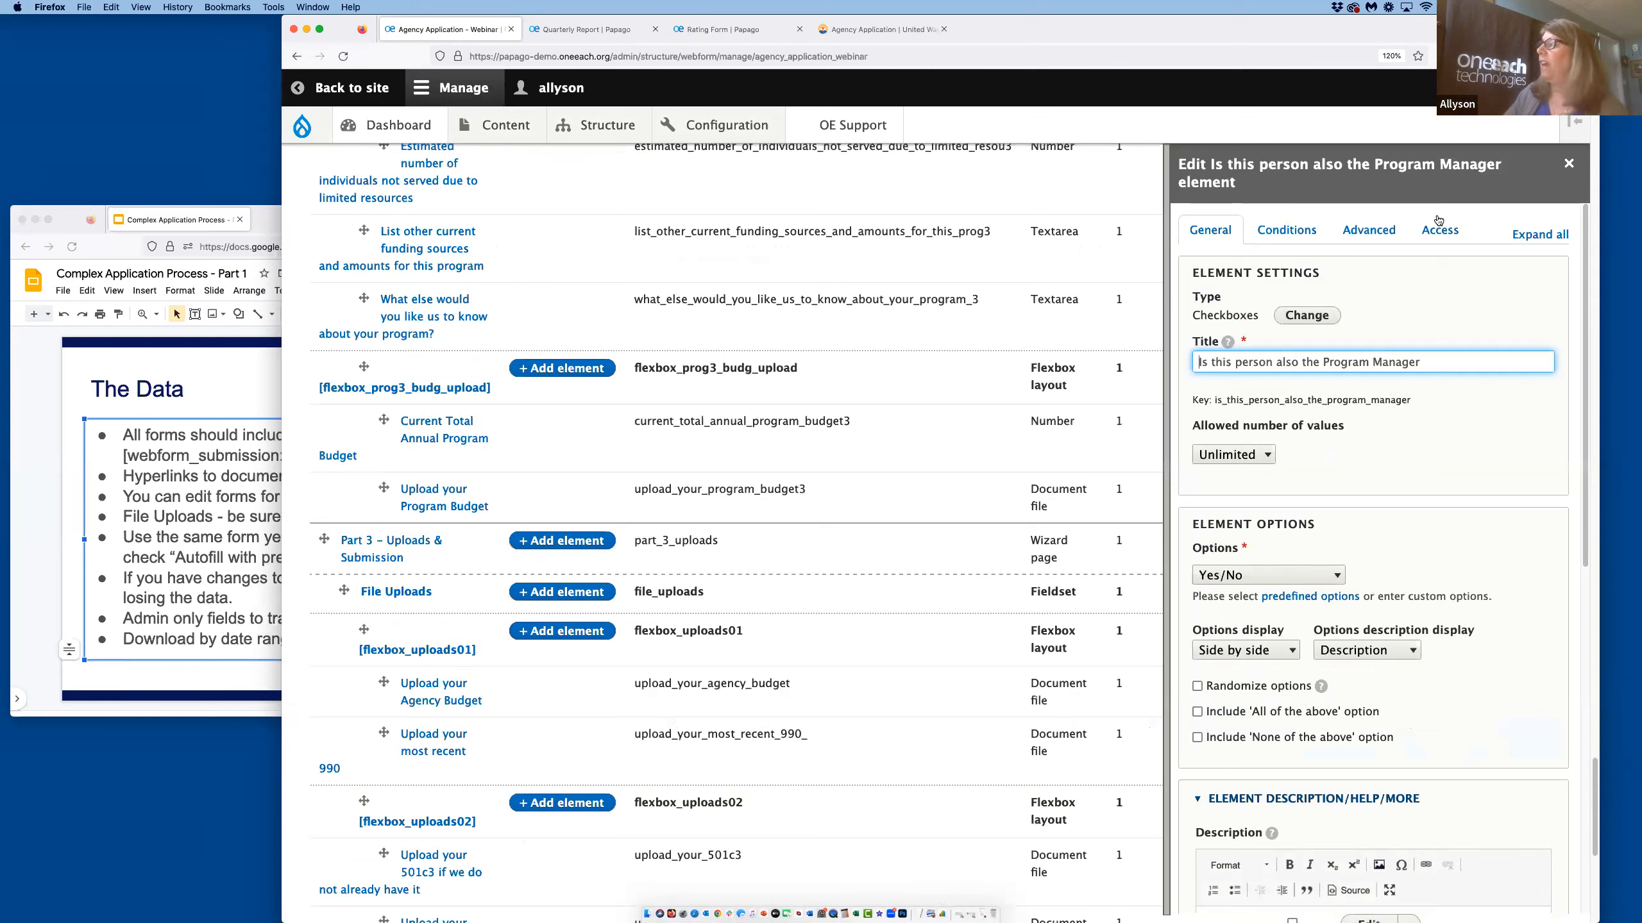
In the element's access settings, try turning off Display element and turn it back on.
{"action": "left_click", "coordinate": [1436, 234]}
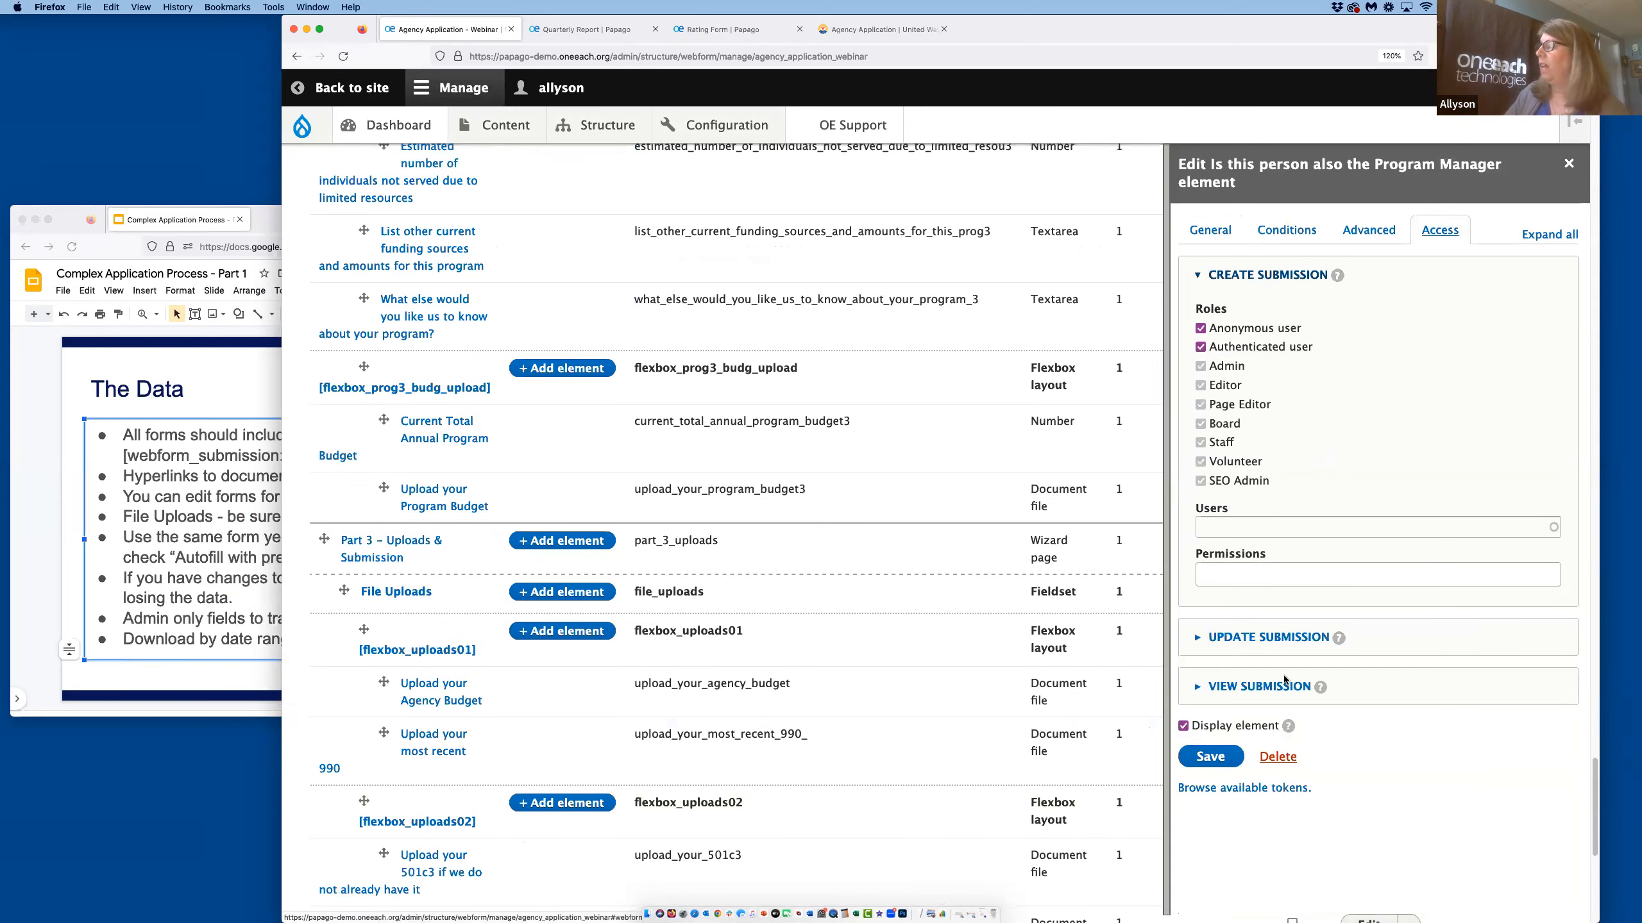
{"action": "left_click", "coordinate": [1183, 727]}
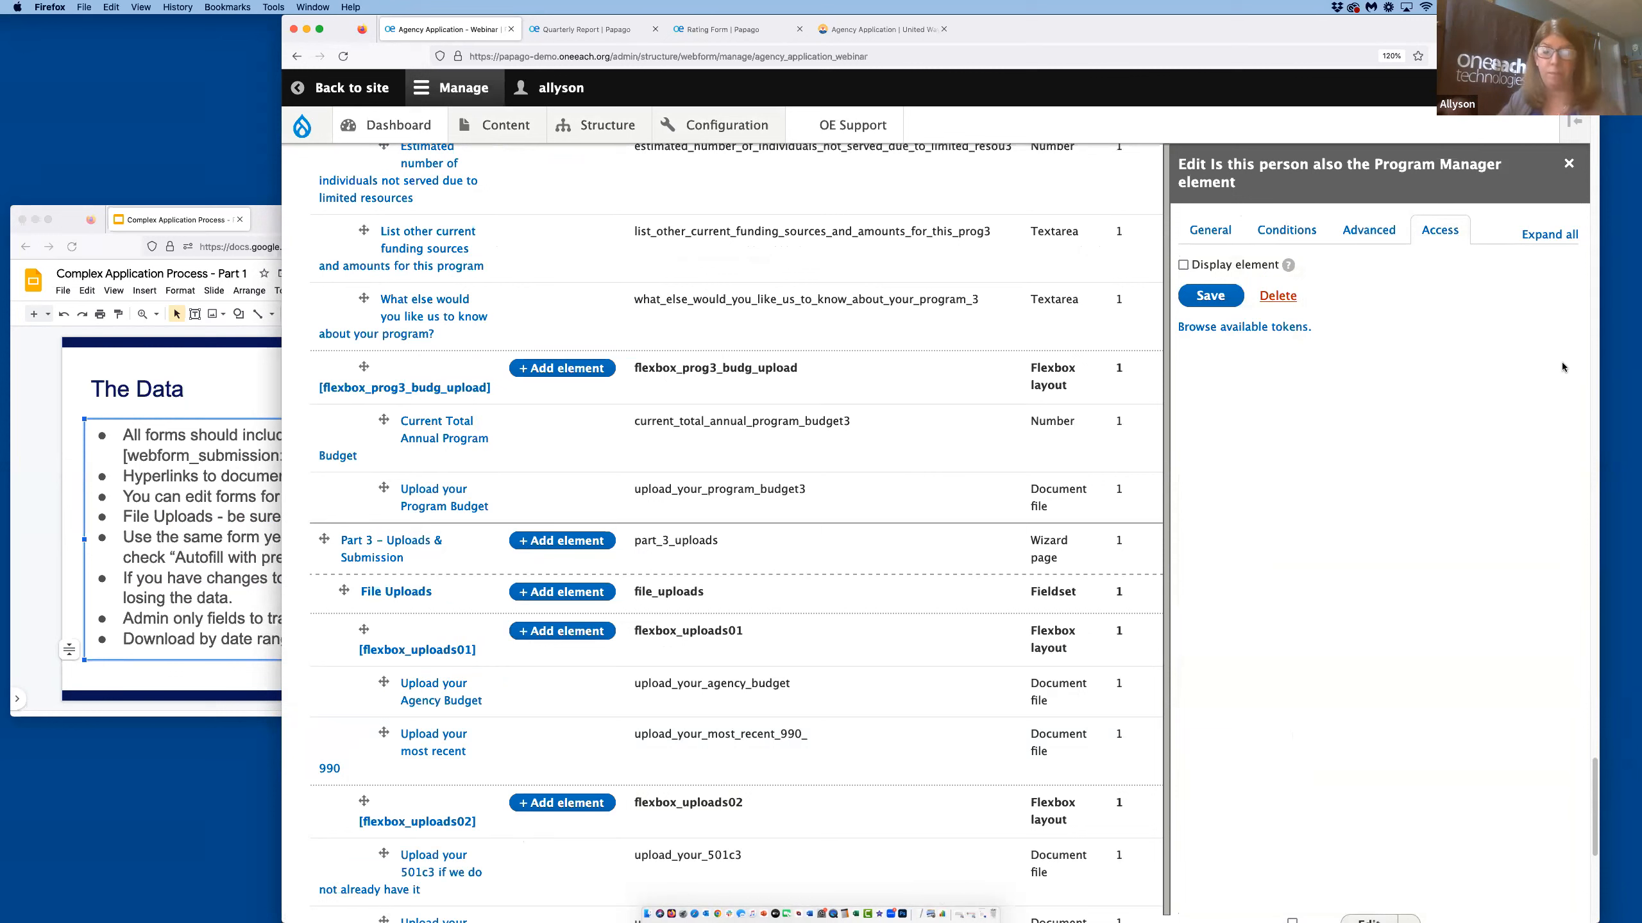
{"action": "left_click", "coordinate": [1182, 264]}
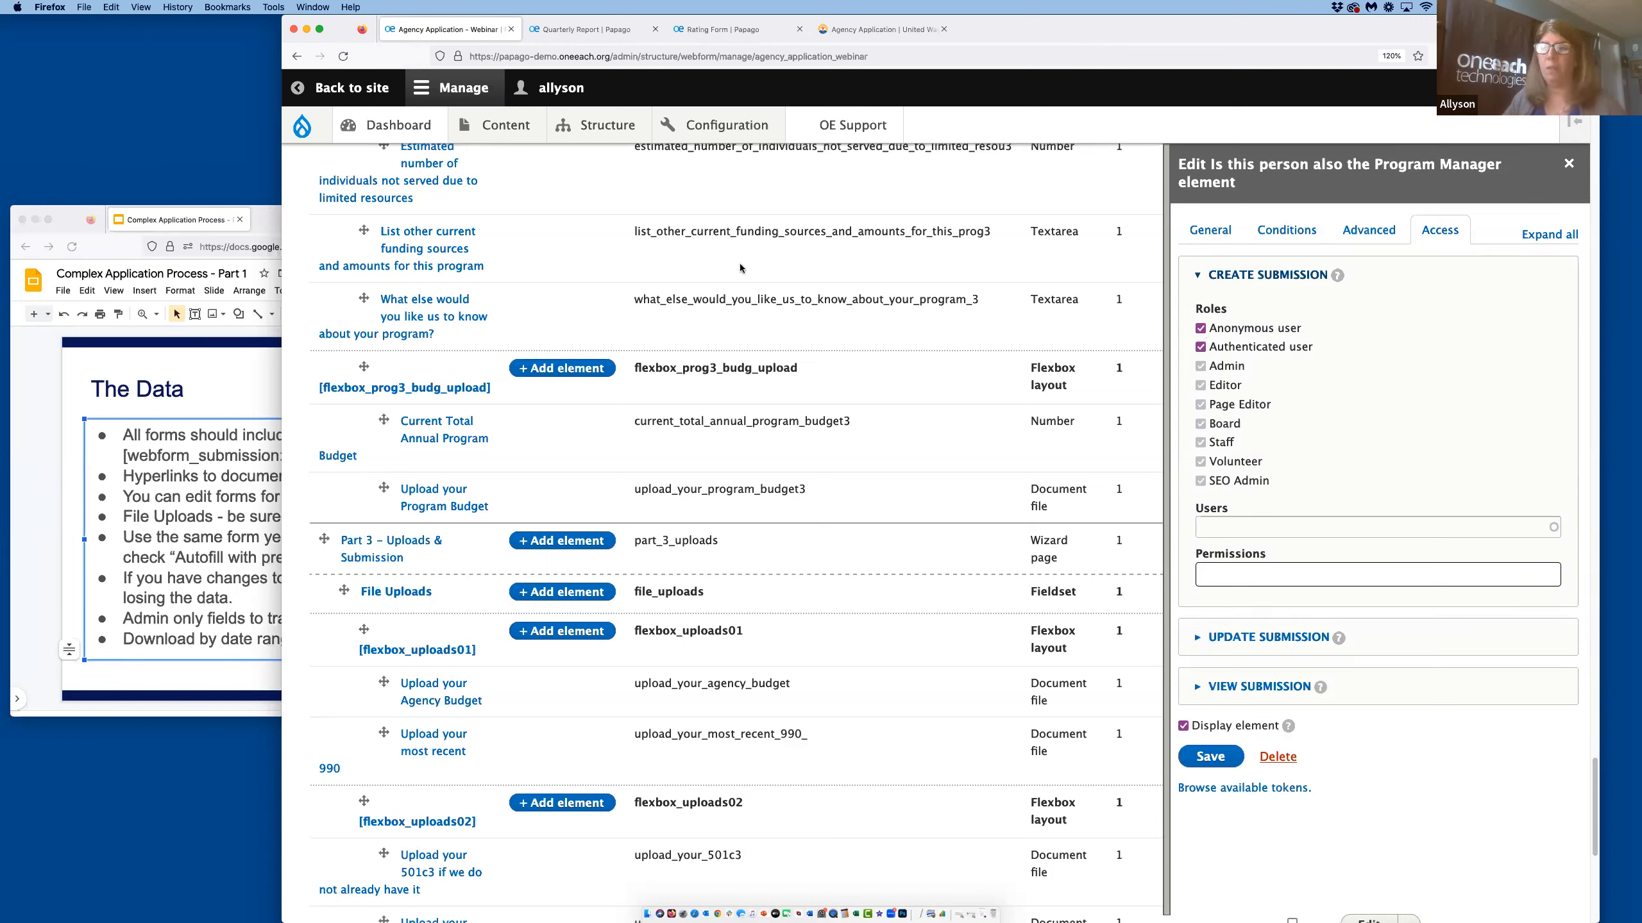
Return to The Data slide and highlight the point about admin only fields to track approval.
{"action": "left_click", "coordinate": [141, 622]}
{"action": "left_click_drag", "start_coordinate": [130, 619], "coordinate": [386, 613]}
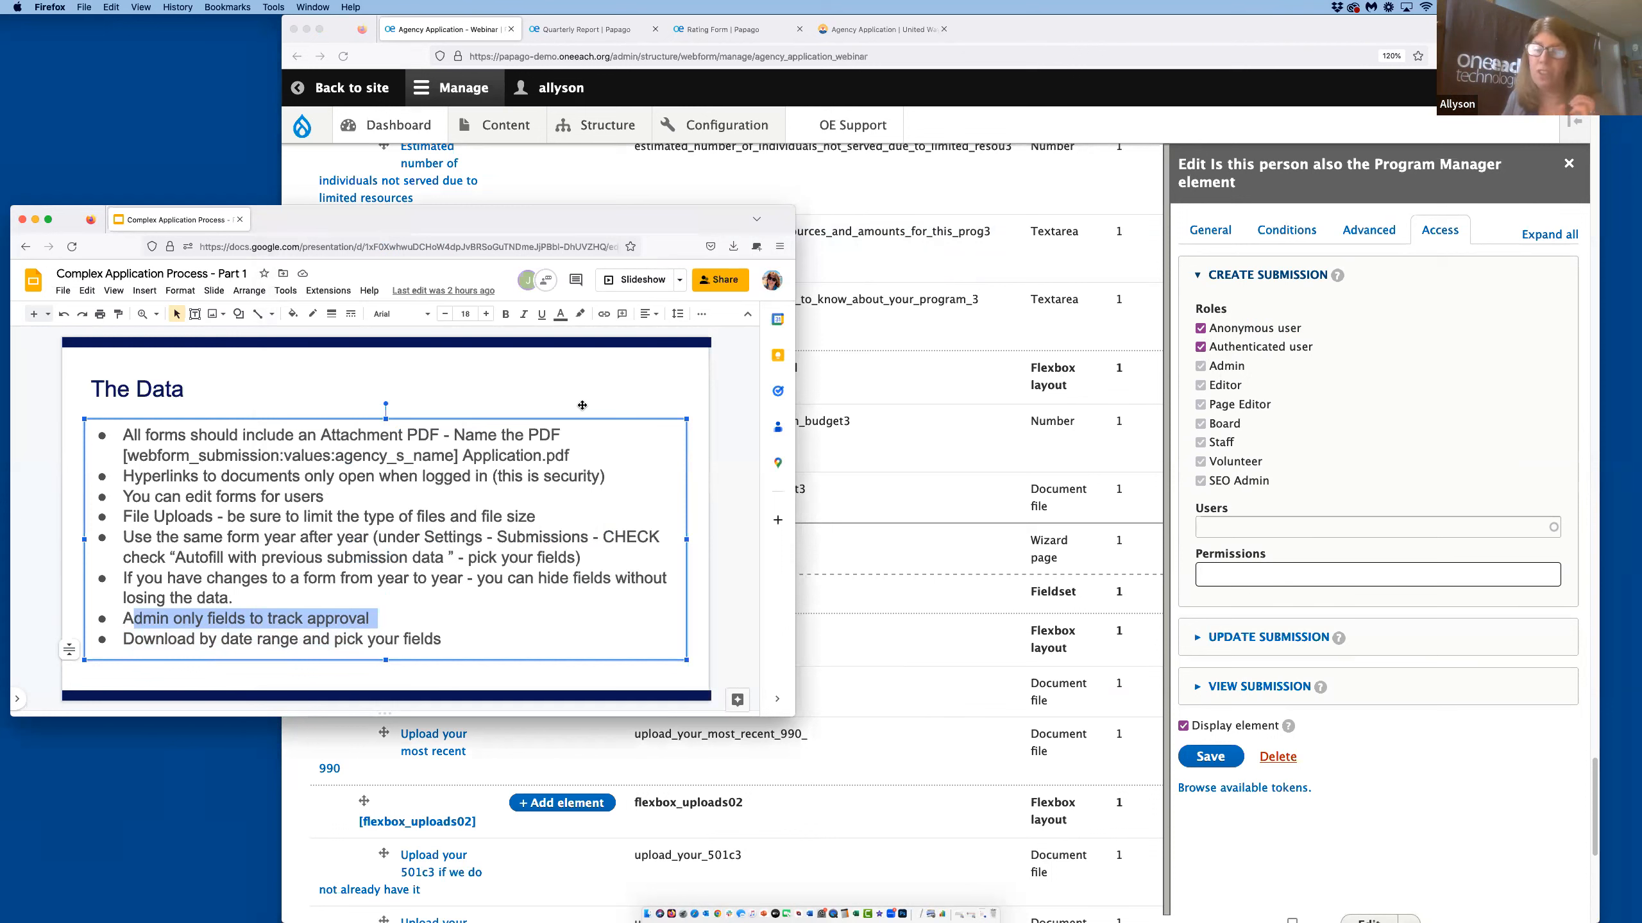
Close the Program Manager element's edit panel without saving and open the download page of the webform's results.
{"action": "left_click", "coordinate": [248, 640]}
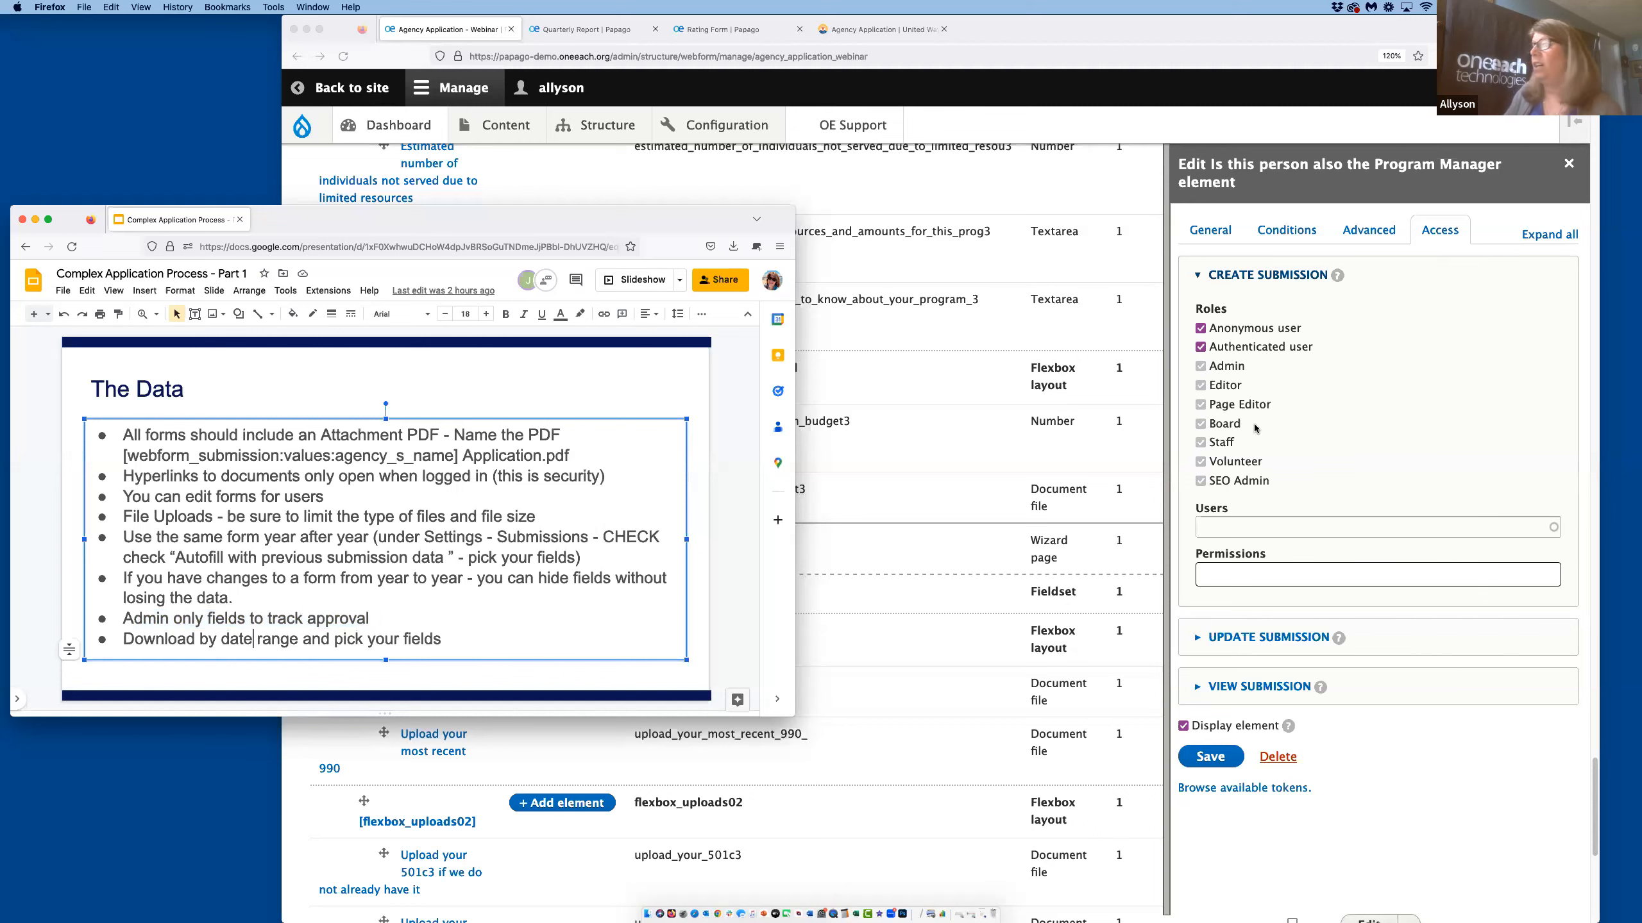
{"action": "left_click", "coordinate": [1570, 166]}
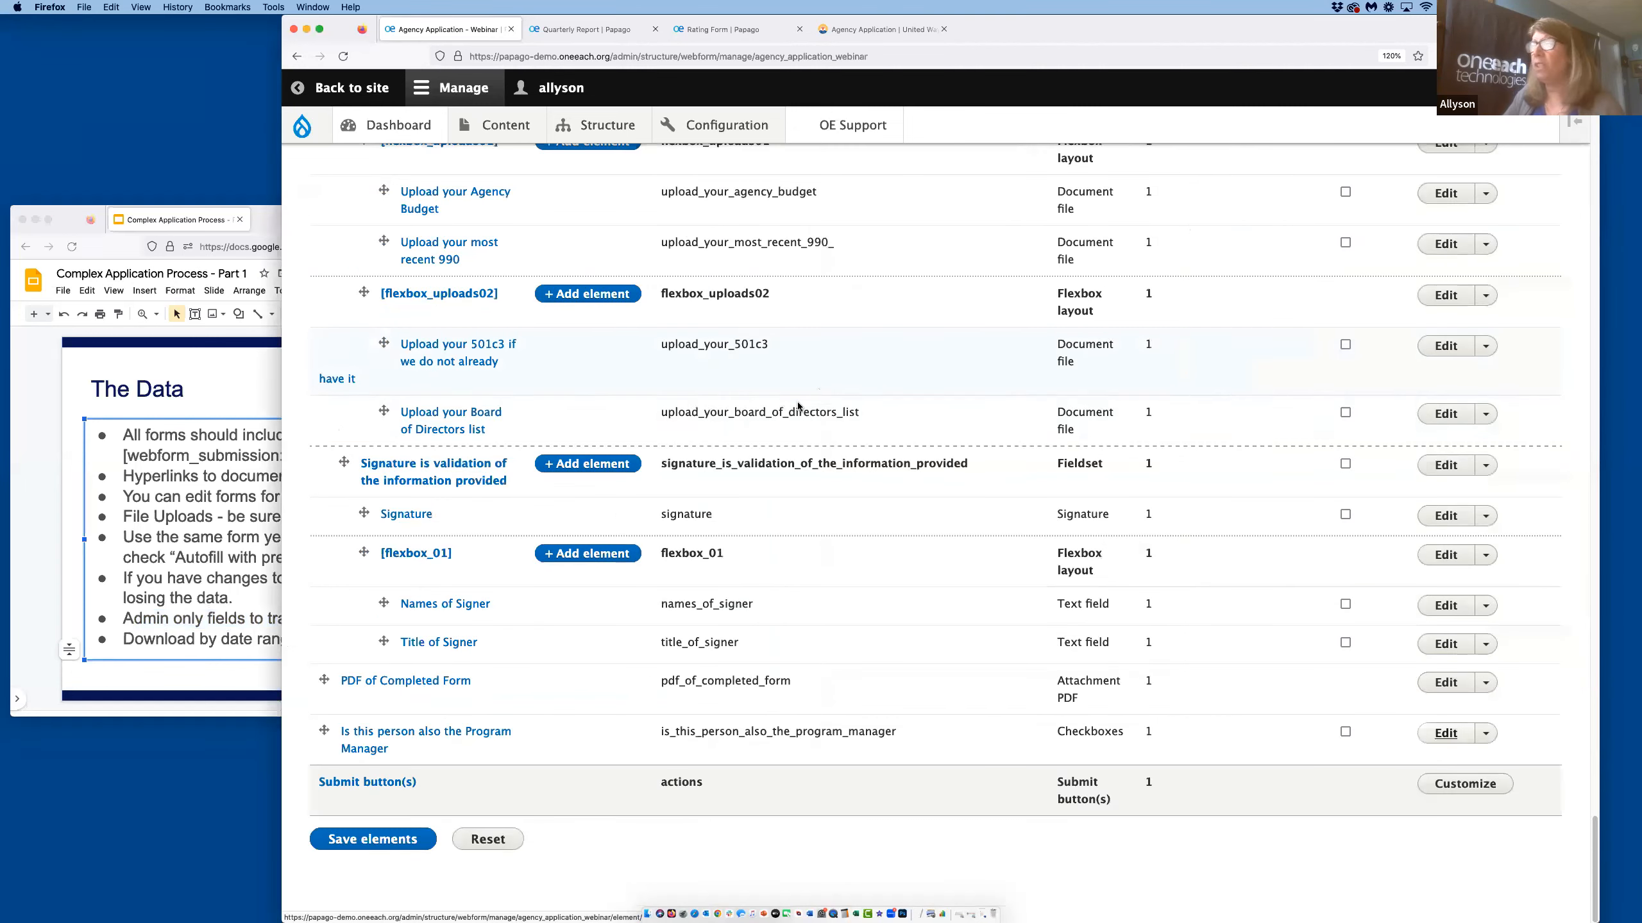
{"action": "scroll", "coordinate": [685, 568], "scroll_direction": "up", "scroll_amount": 20}
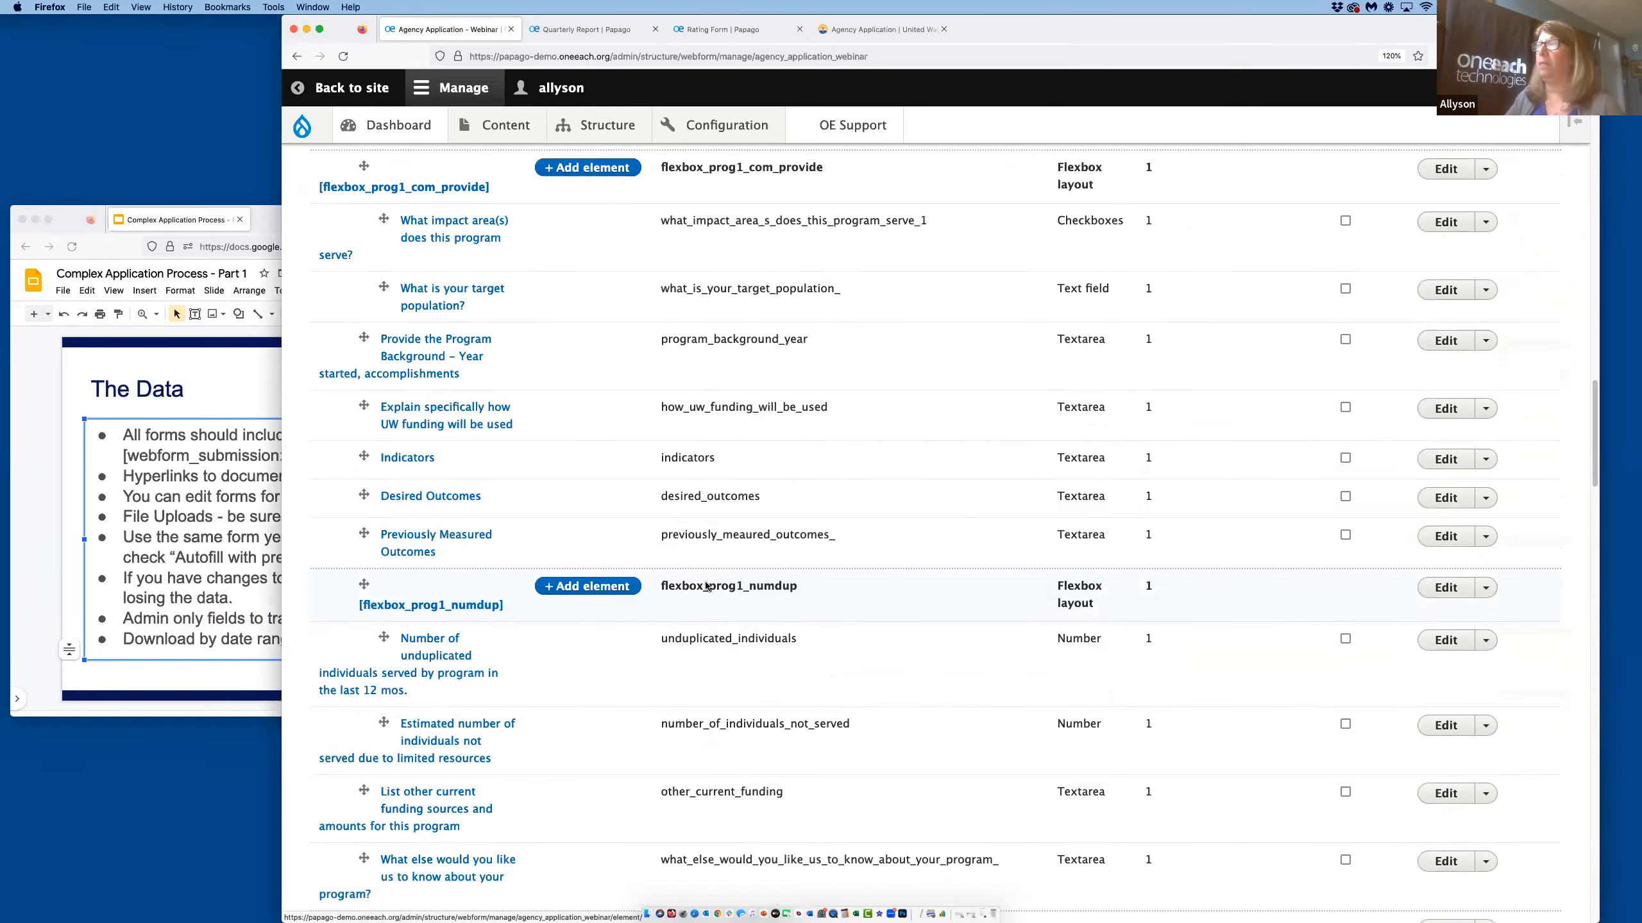
{"action": "scroll", "coordinate": [708, 587], "scroll_direction": "up", "scroll_amount": 10}
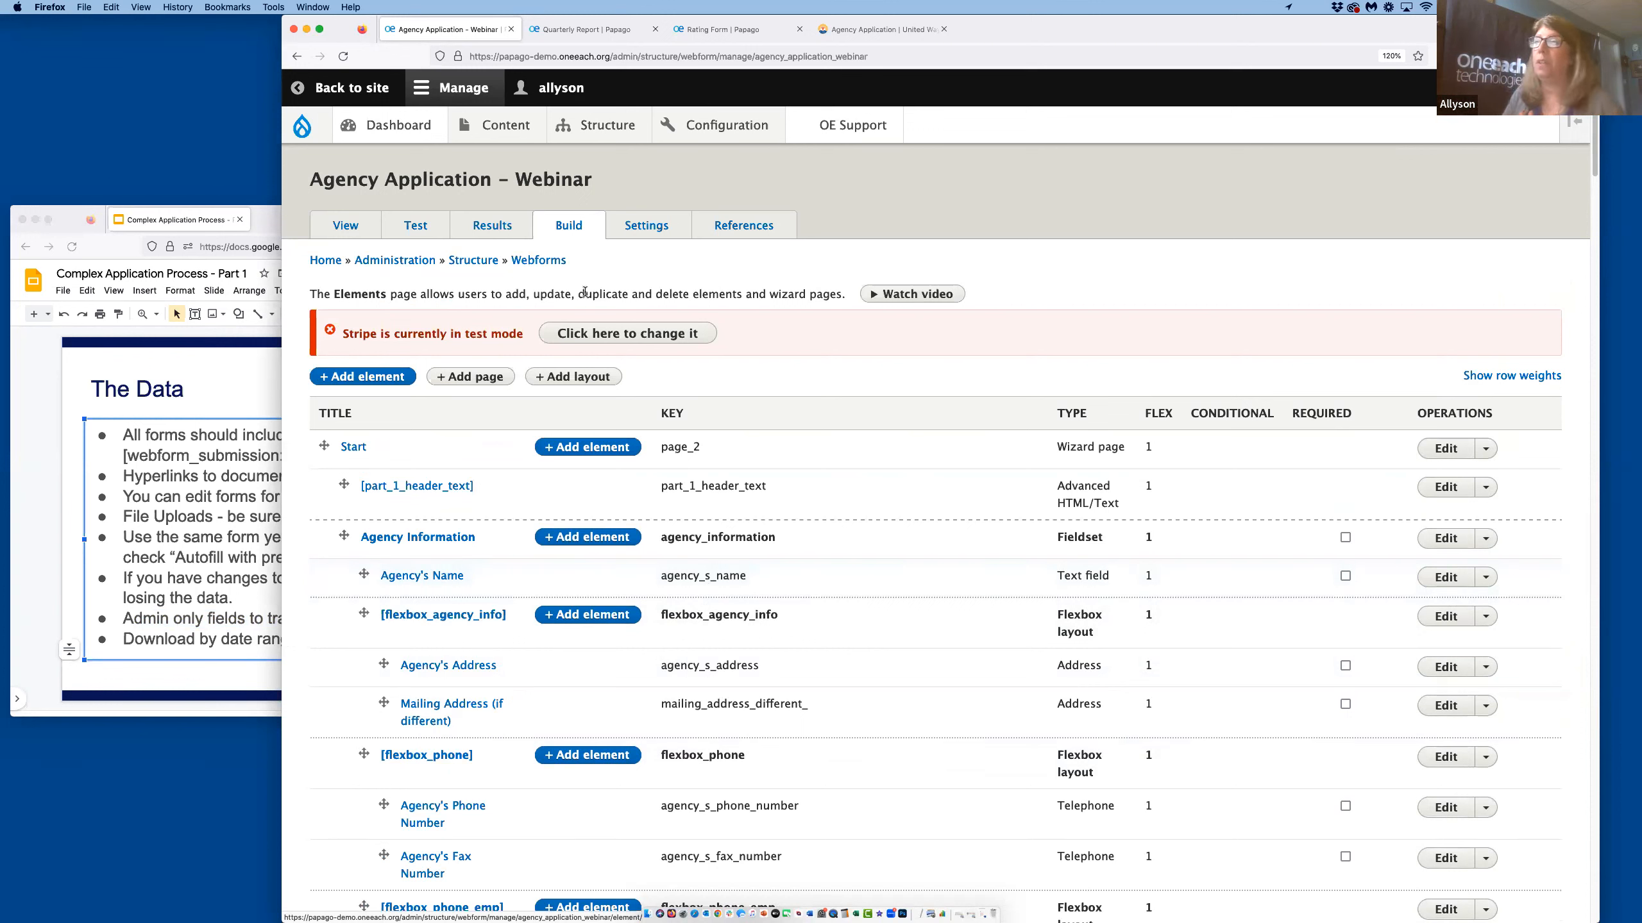
{"action": "left_click", "coordinate": [494, 231]}
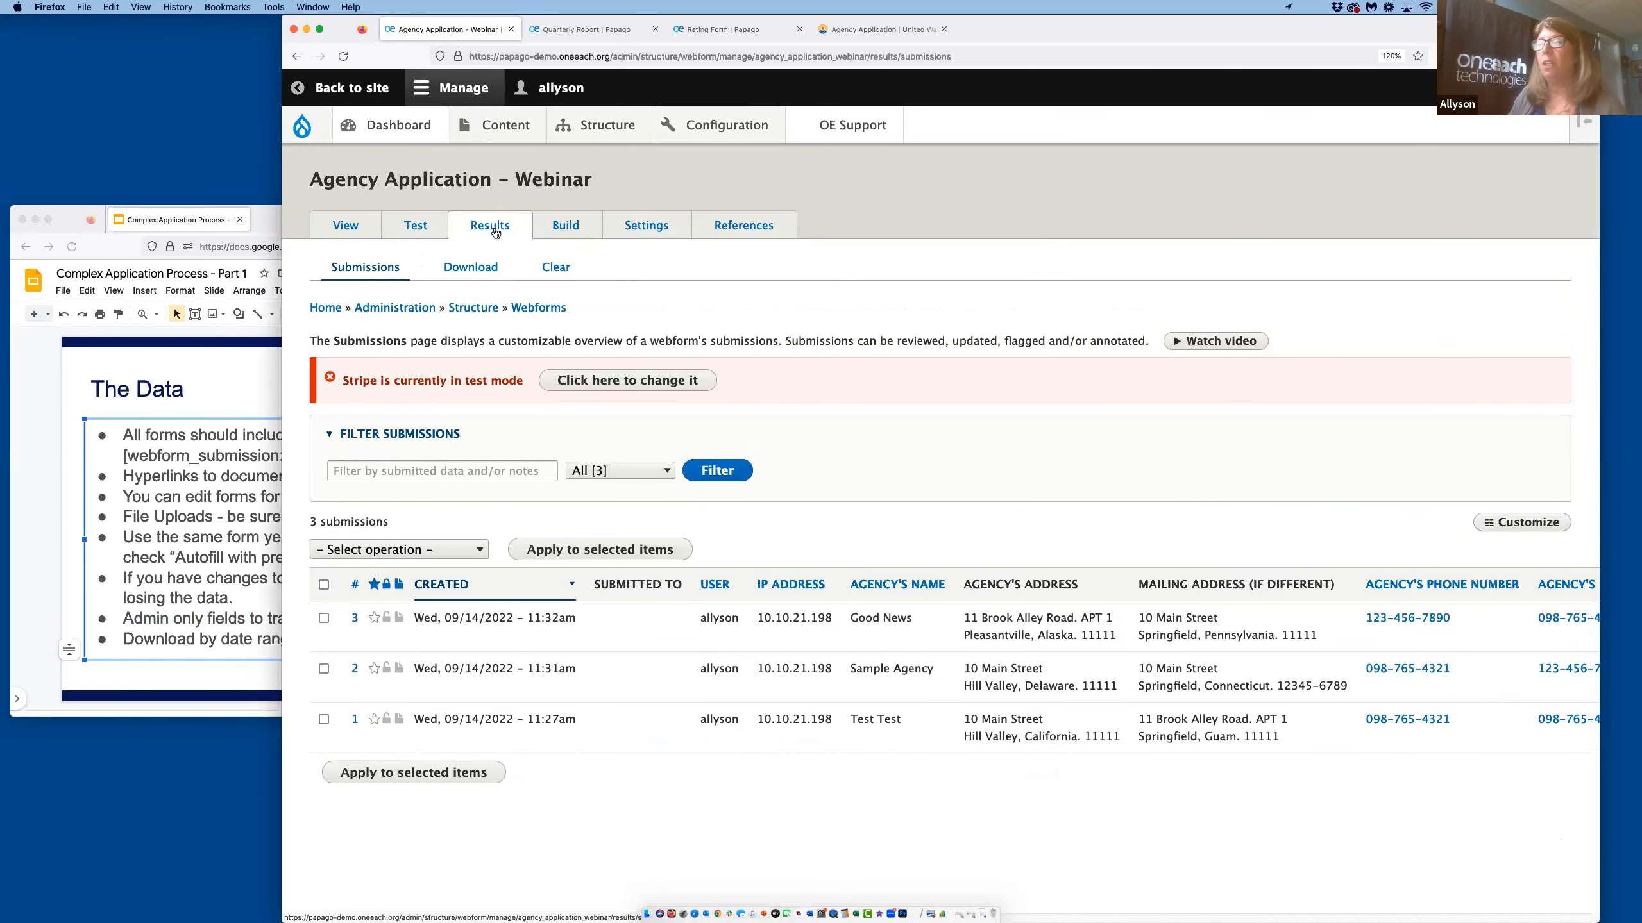
{"action": "left_click", "coordinate": [467, 267]}
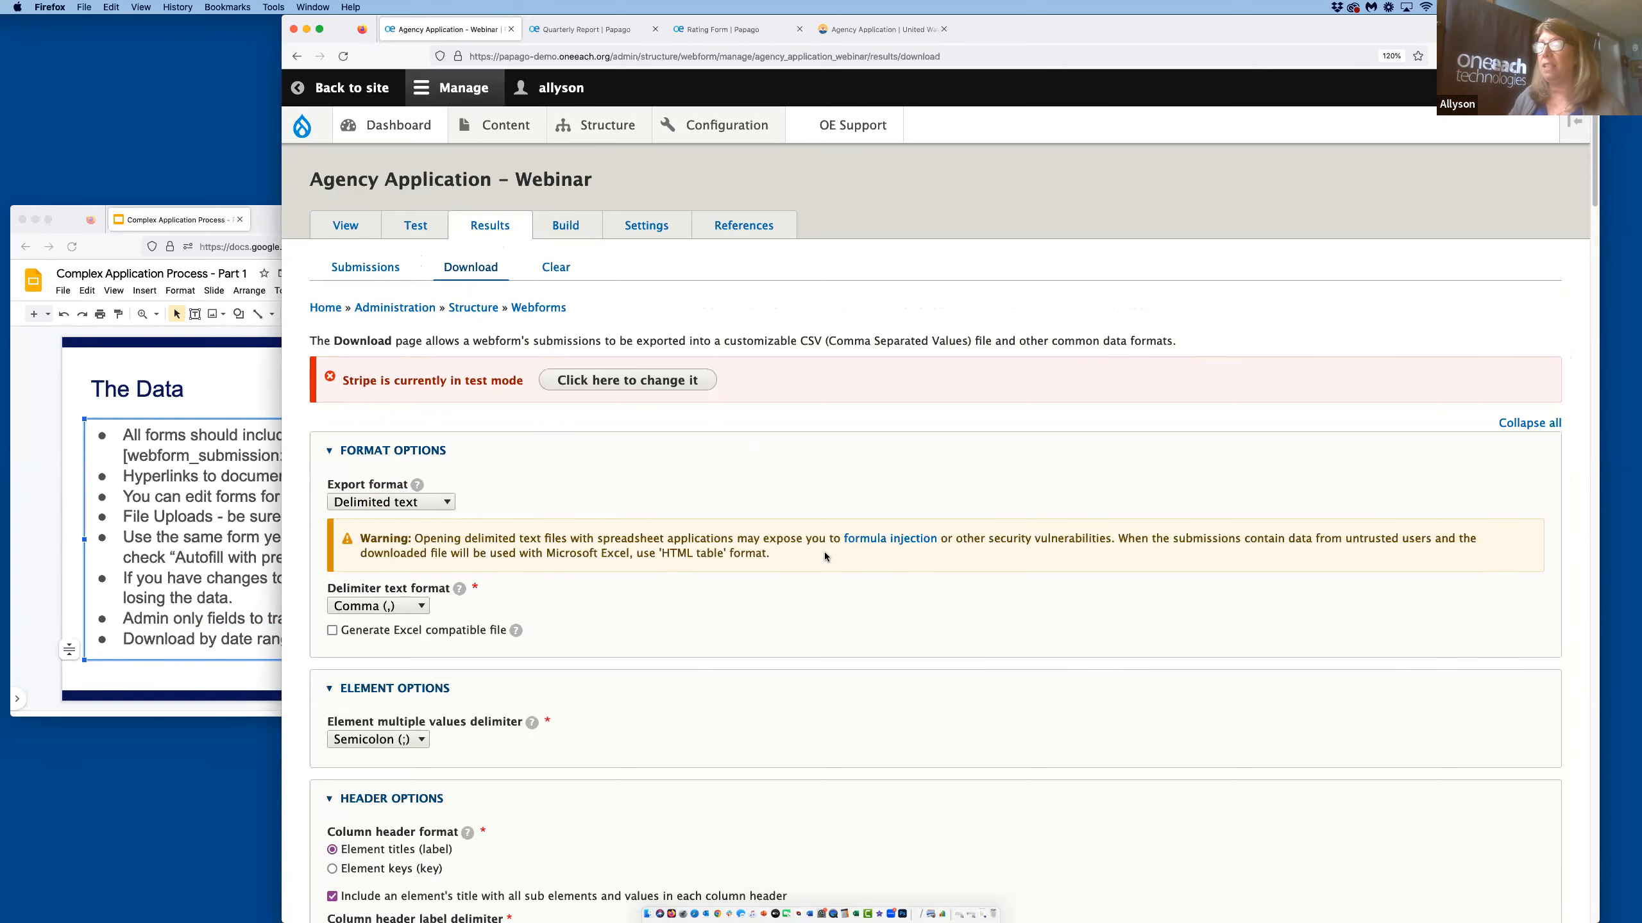
Go through the export's column options and limit the submissions download by Created date.
{"action": "scroll", "coordinate": [825, 556], "scroll_direction": "down", "scroll_amount": 15}
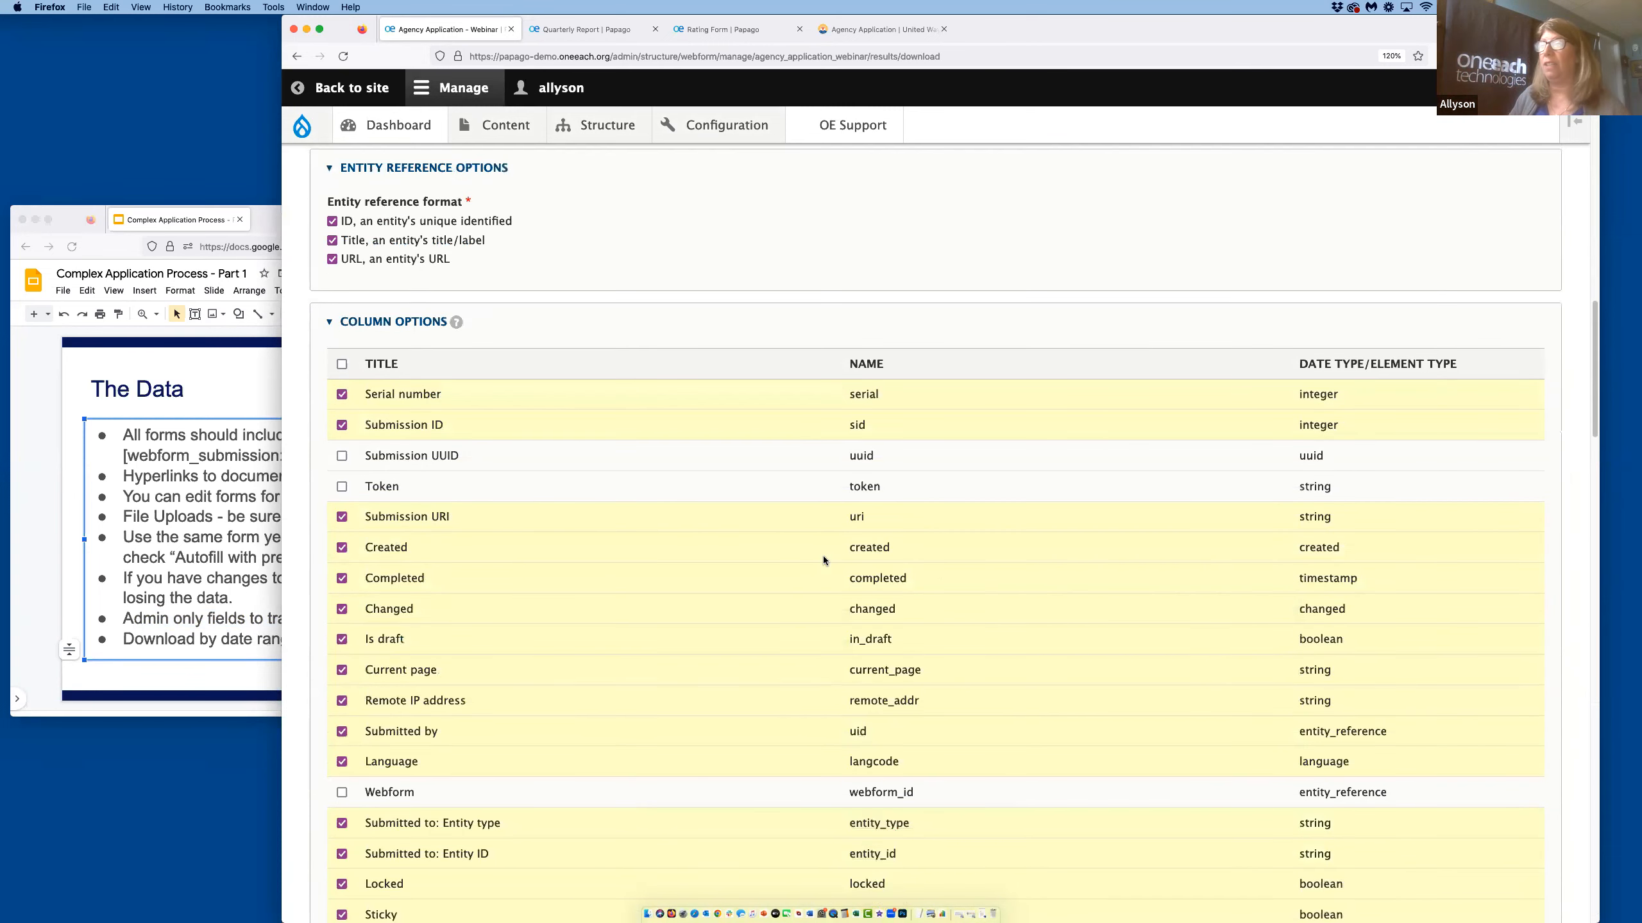
{"action": "scroll", "coordinate": [824, 560], "scroll_direction": "up", "scroll_amount": 1}
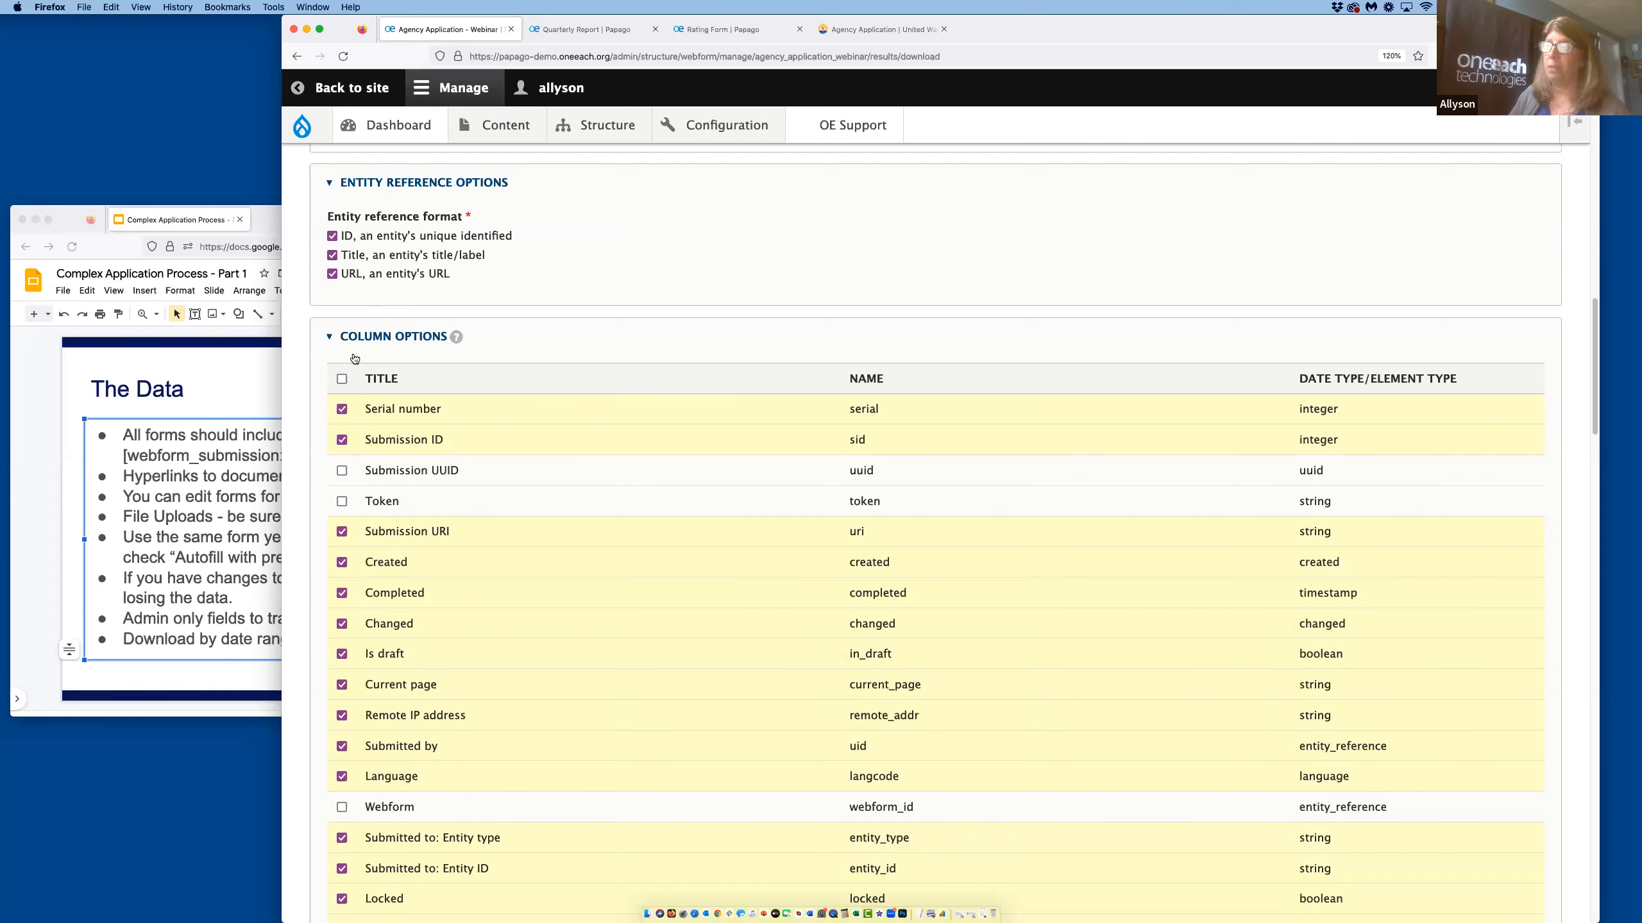
{"action": "scroll", "coordinate": [408, 728], "scroll_direction": "down", "scroll_amount": 1}
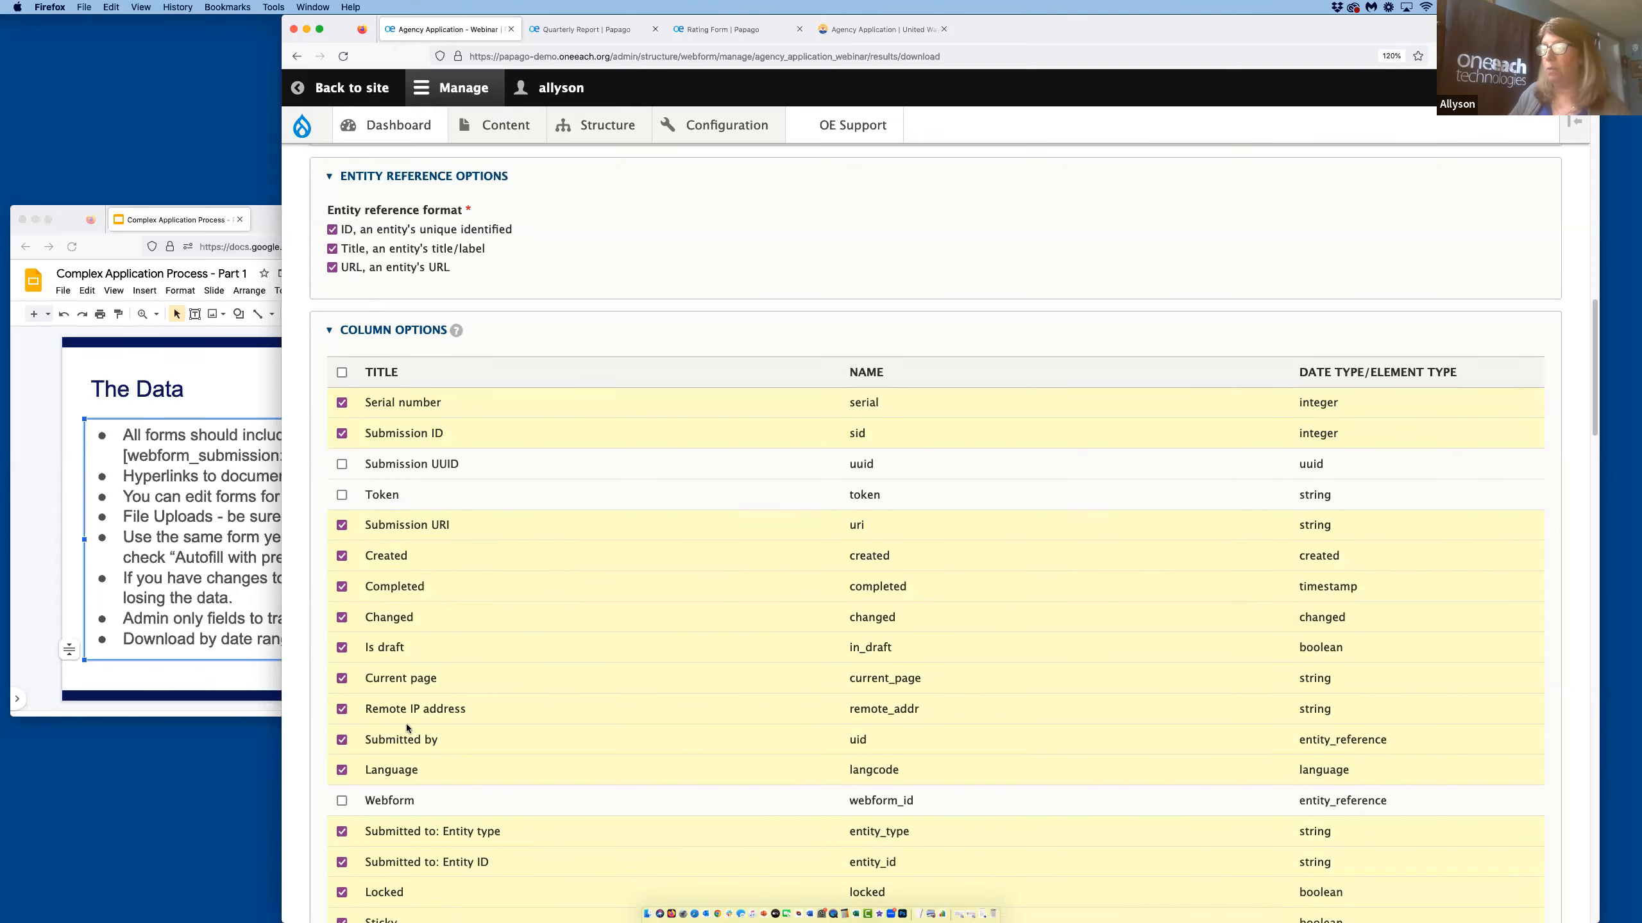
{"action": "scroll", "coordinate": [407, 728], "scroll_direction": "down", "scroll_amount": 20}
{"action": "scroll", "coordinate": [407, 733], "scroll_direction": "down", "scroll_amount": 15}
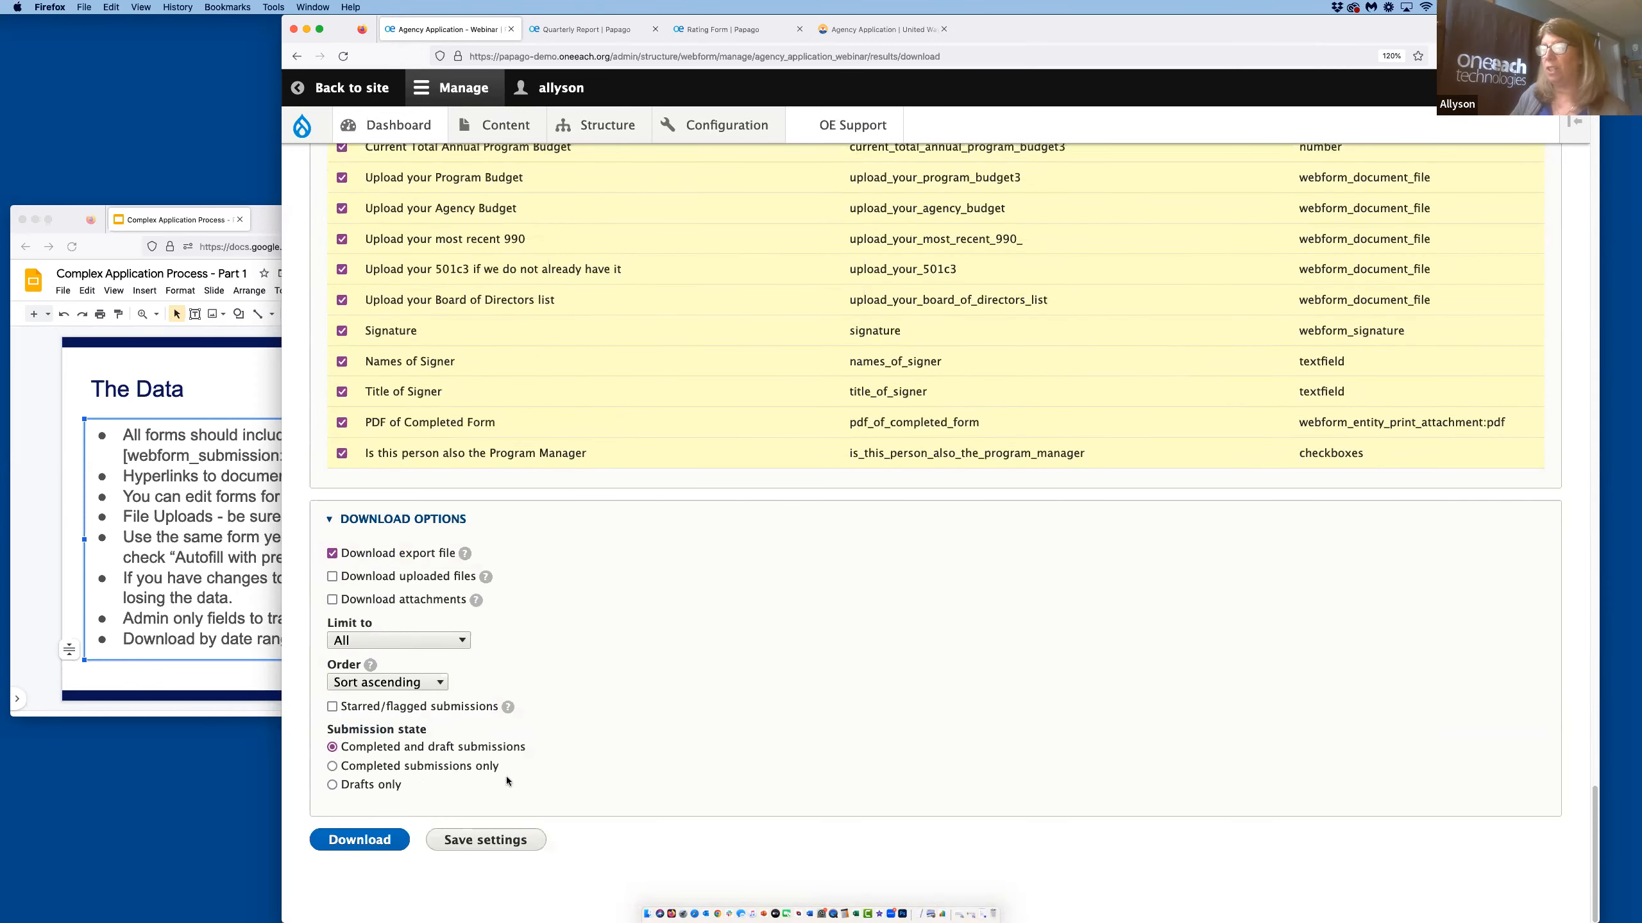
{"action": "left_click", "coordinate": [432, 640]}
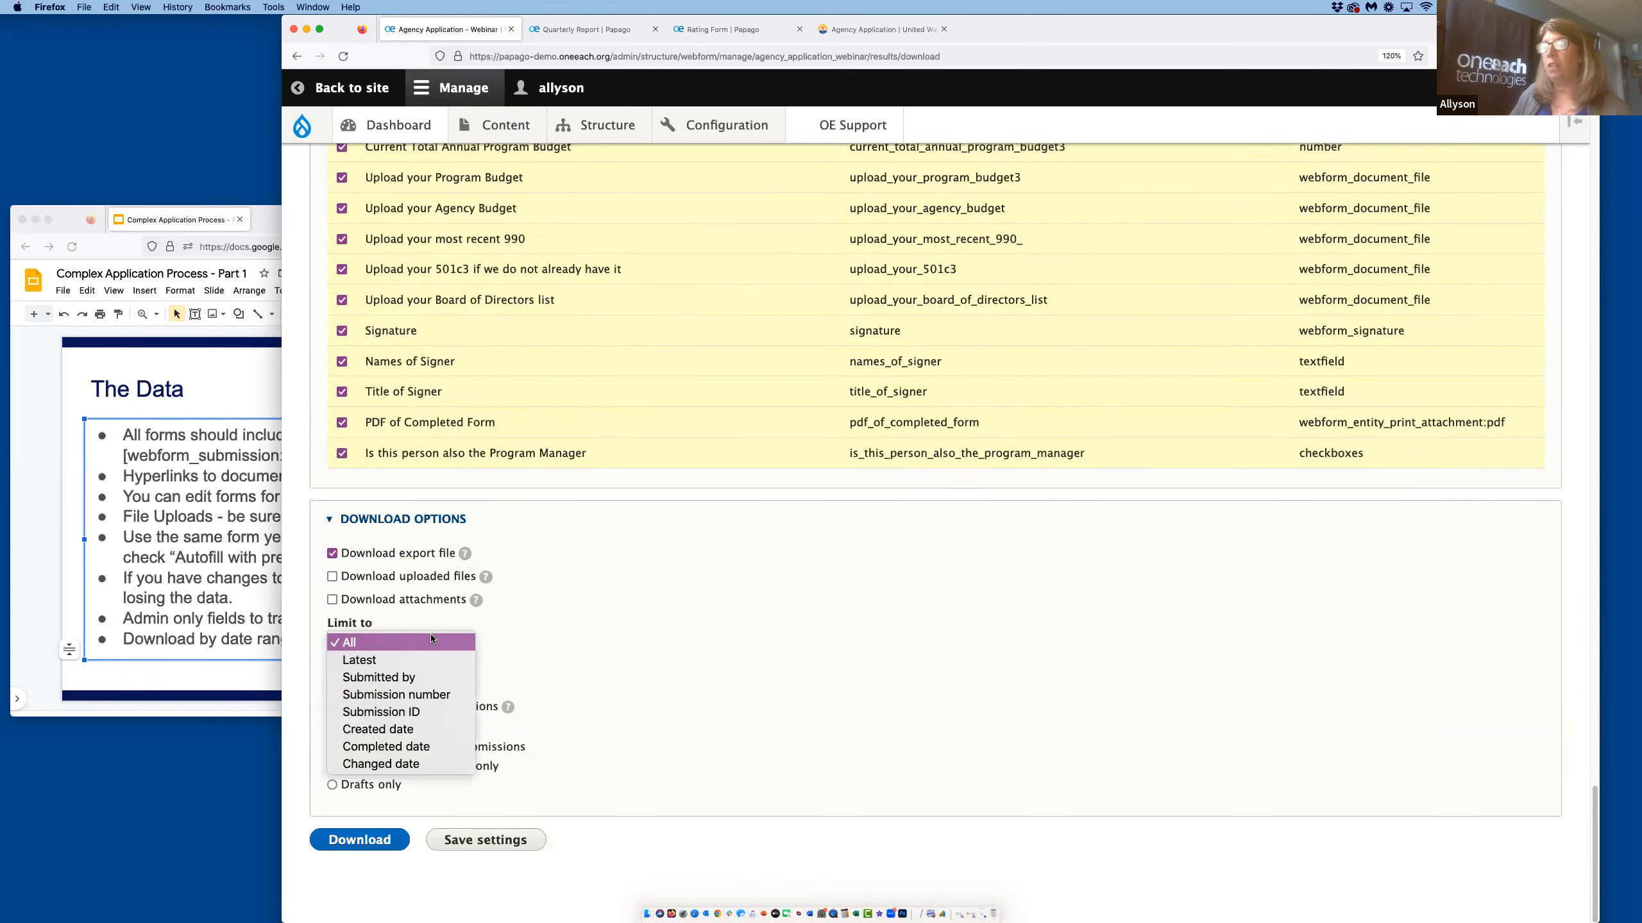
{"action": "left_click", "coordinate": [442, 724]}
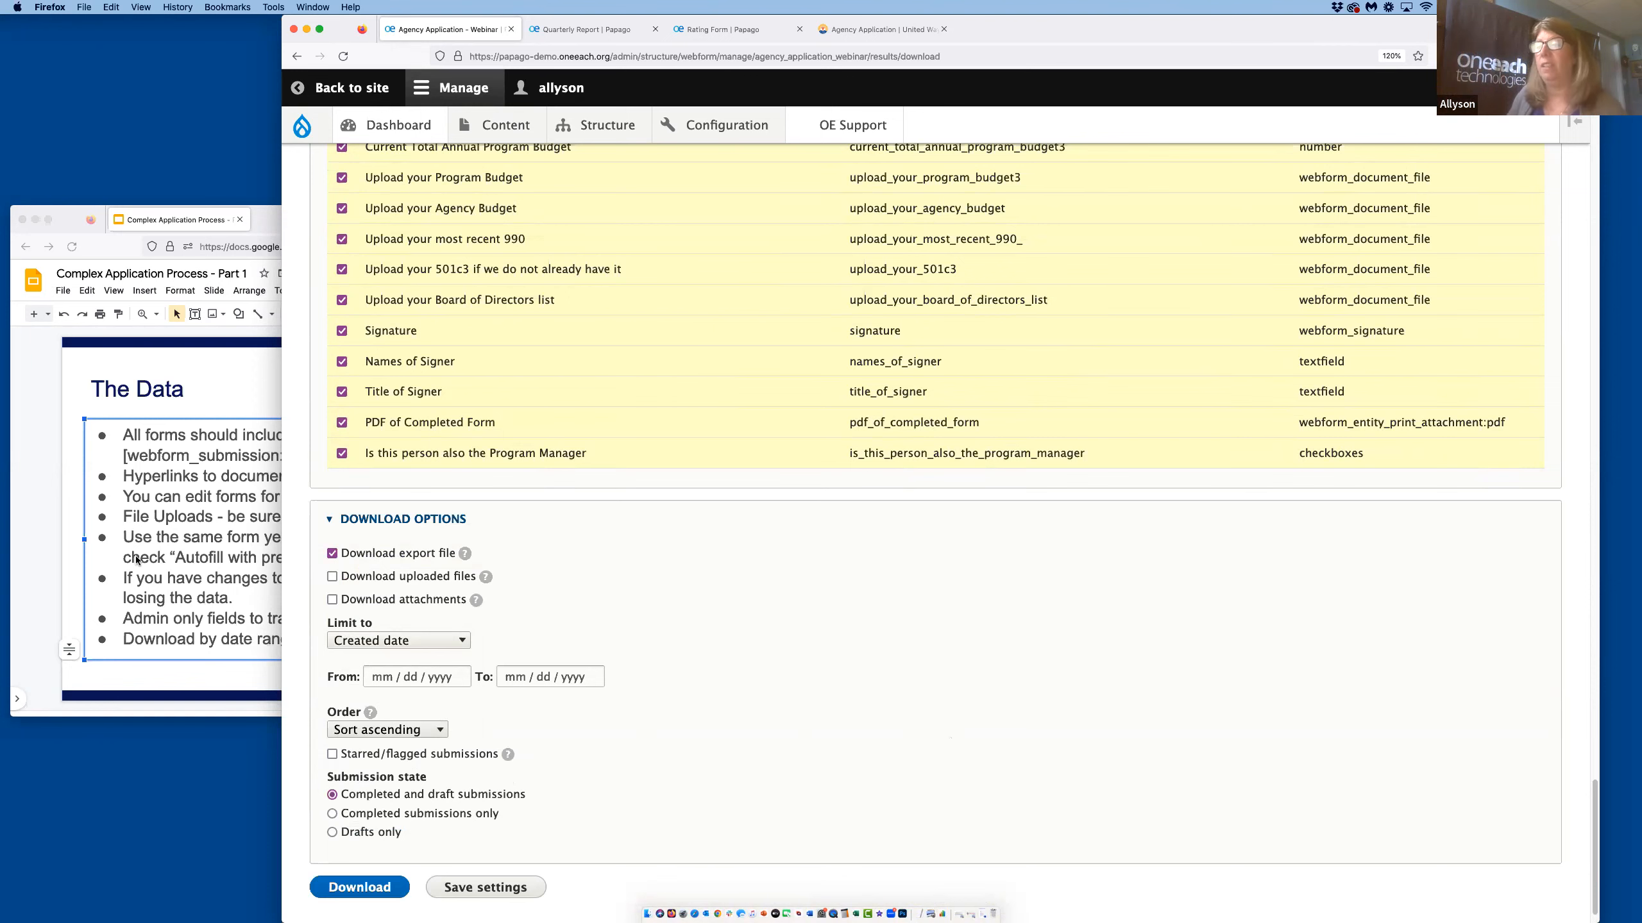
Switch back to the Complex Application Process slides and advance from The Data to the Tips slide.
{"action": "left_click", "coordinate": [174, 548]}
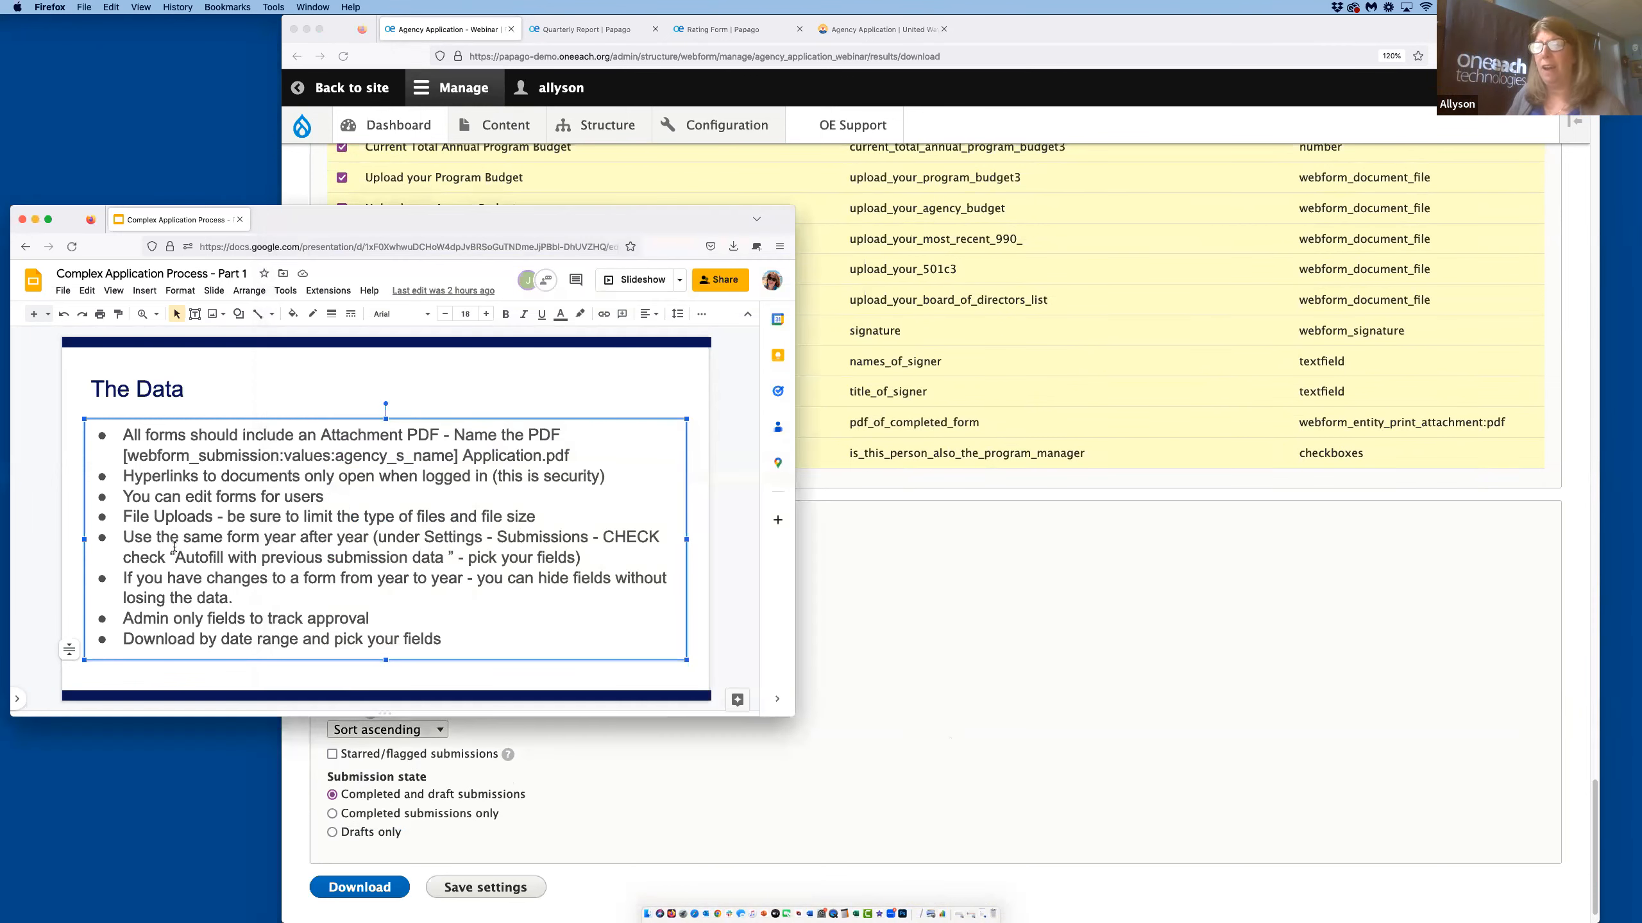
{"action": "scroll", "coordinate": [395, 597], "scroll_direction": "down", "scroll_amount": 2}
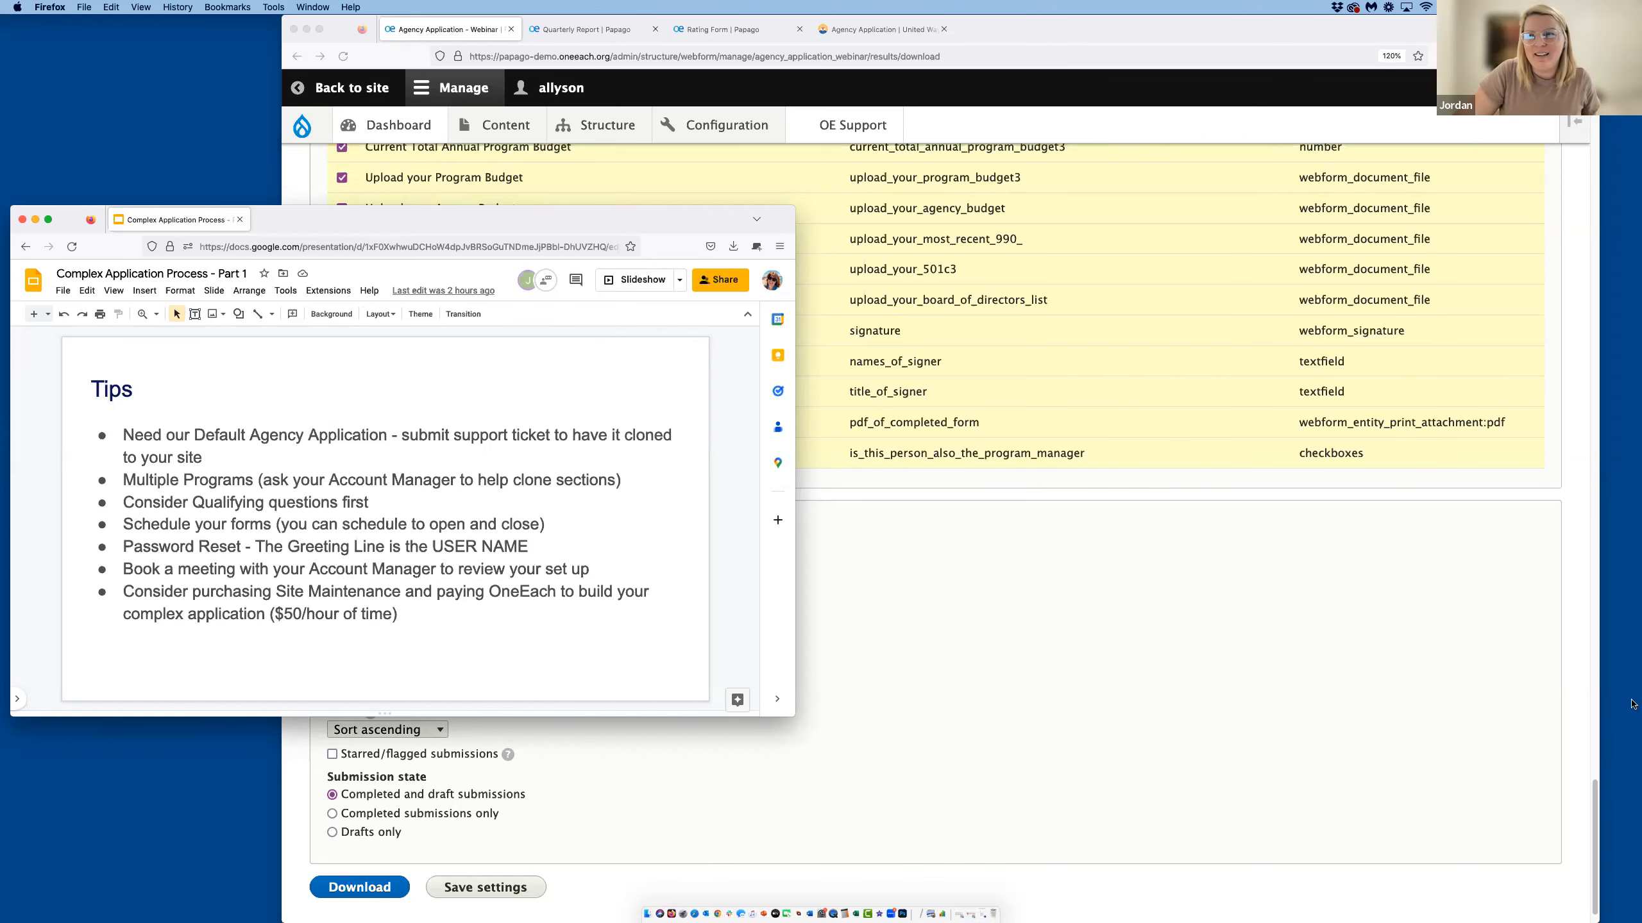
Return to the webform and view its live page at the PART I - Agency Information section.
{"action": "left_click", "coordinate": [1175, 715]}
{"action": "scroll", "coordinate": [863, 690], "scroll_direction": "up", "scroll_amount": 20}
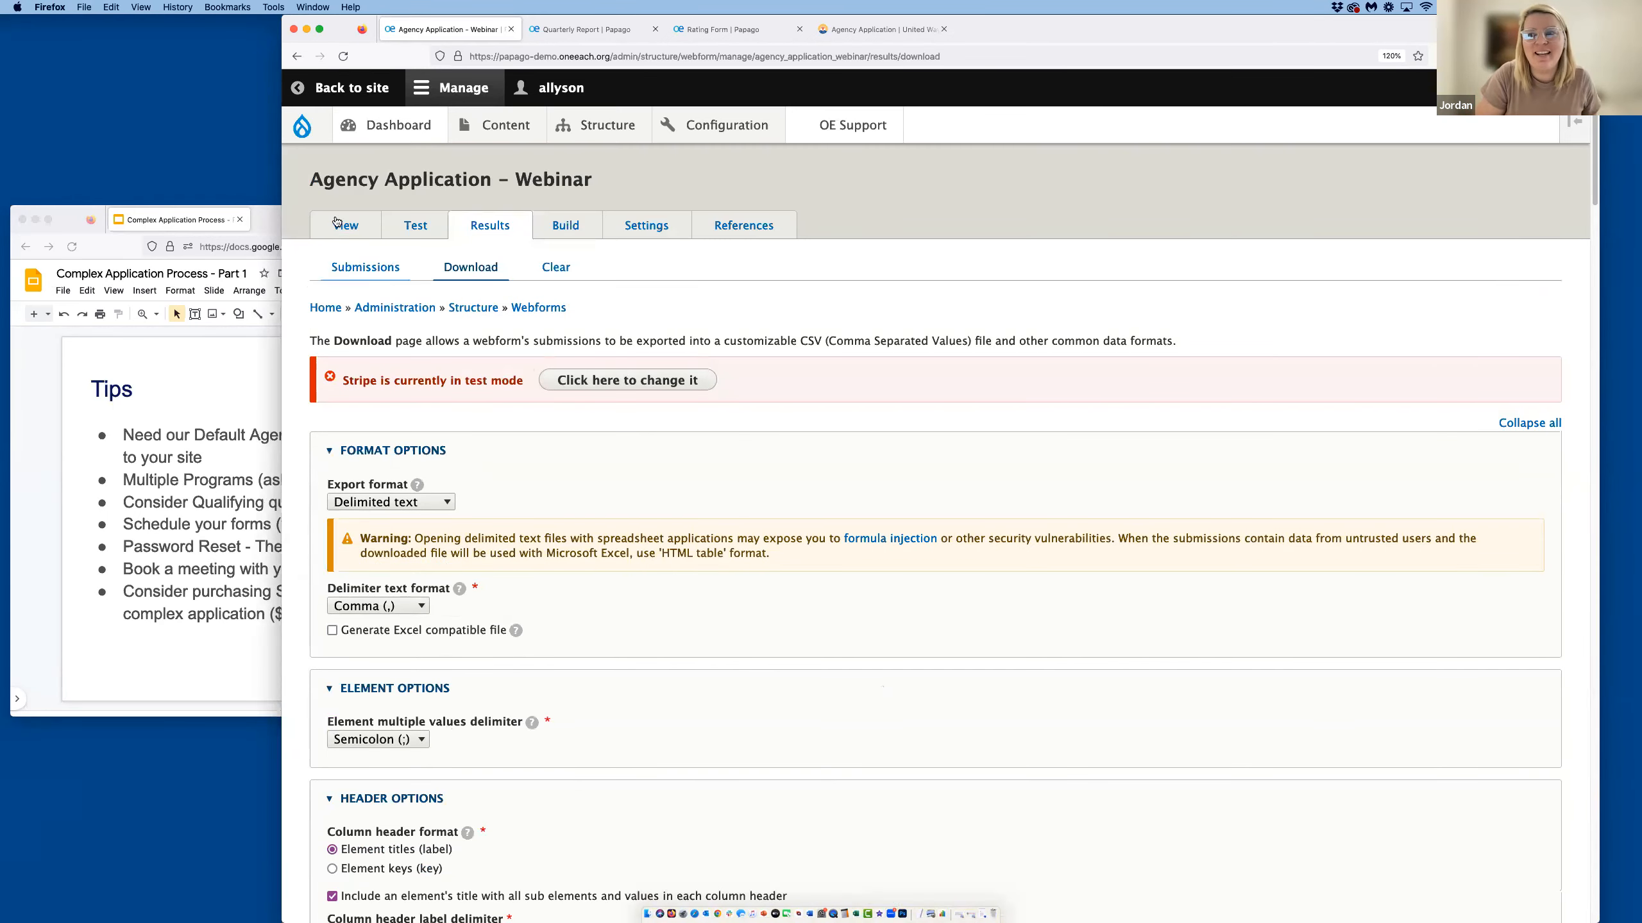
{"action": "left_click", "coordinate": [337, 226]}
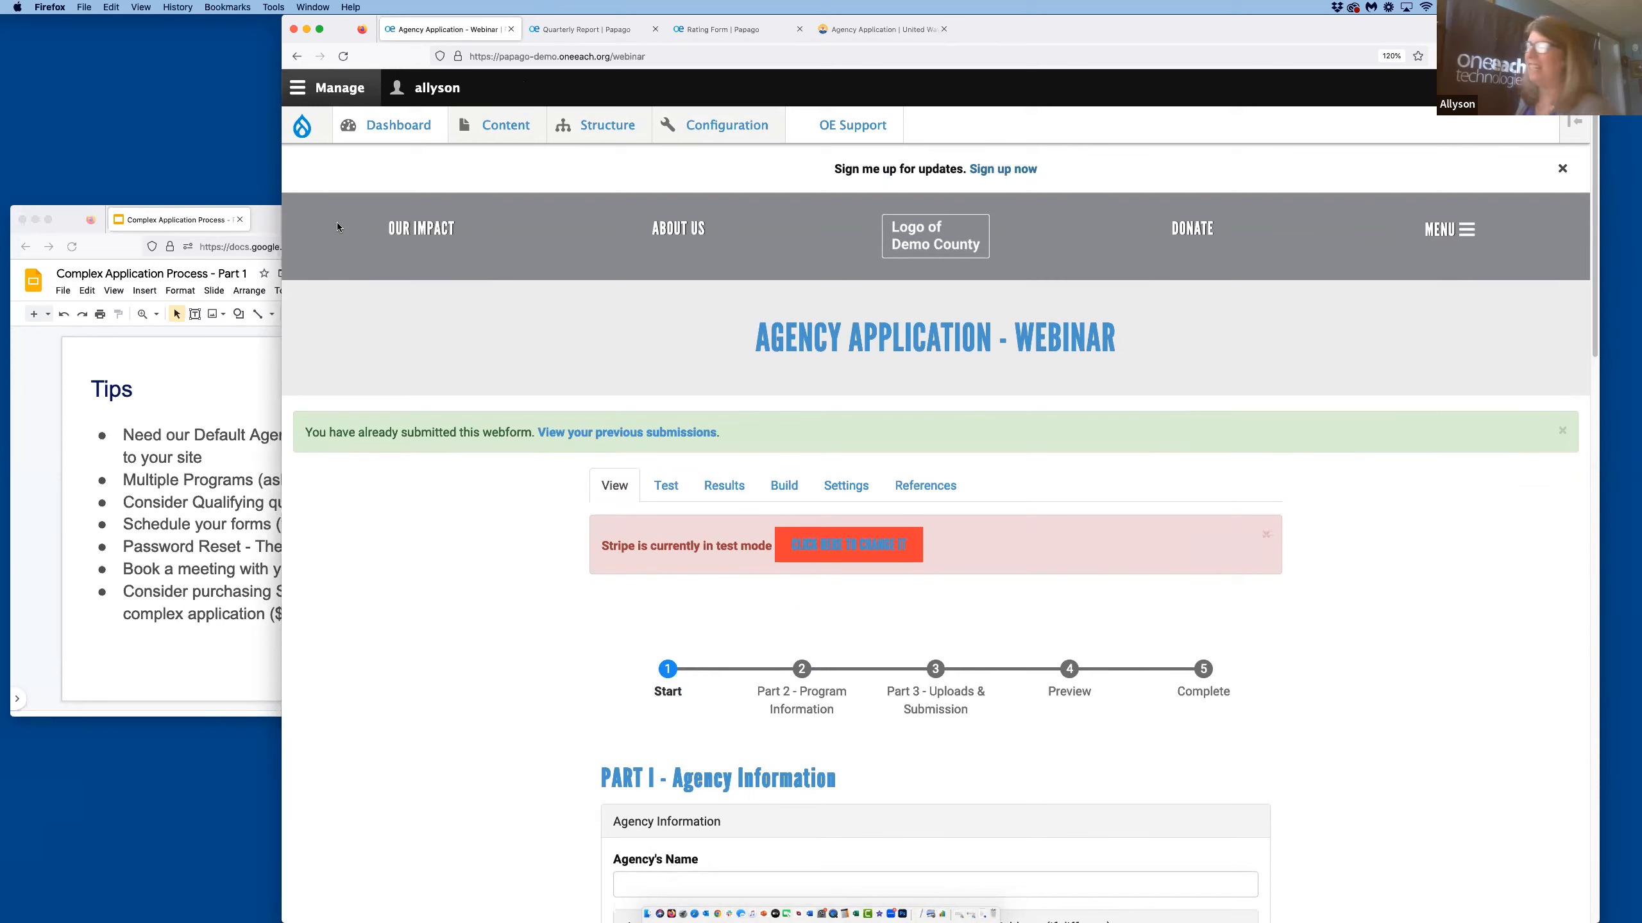
{"action": "scroll", "coordinate": [470, 84], "scroll_direction": "down", "scroll_amount": 5}
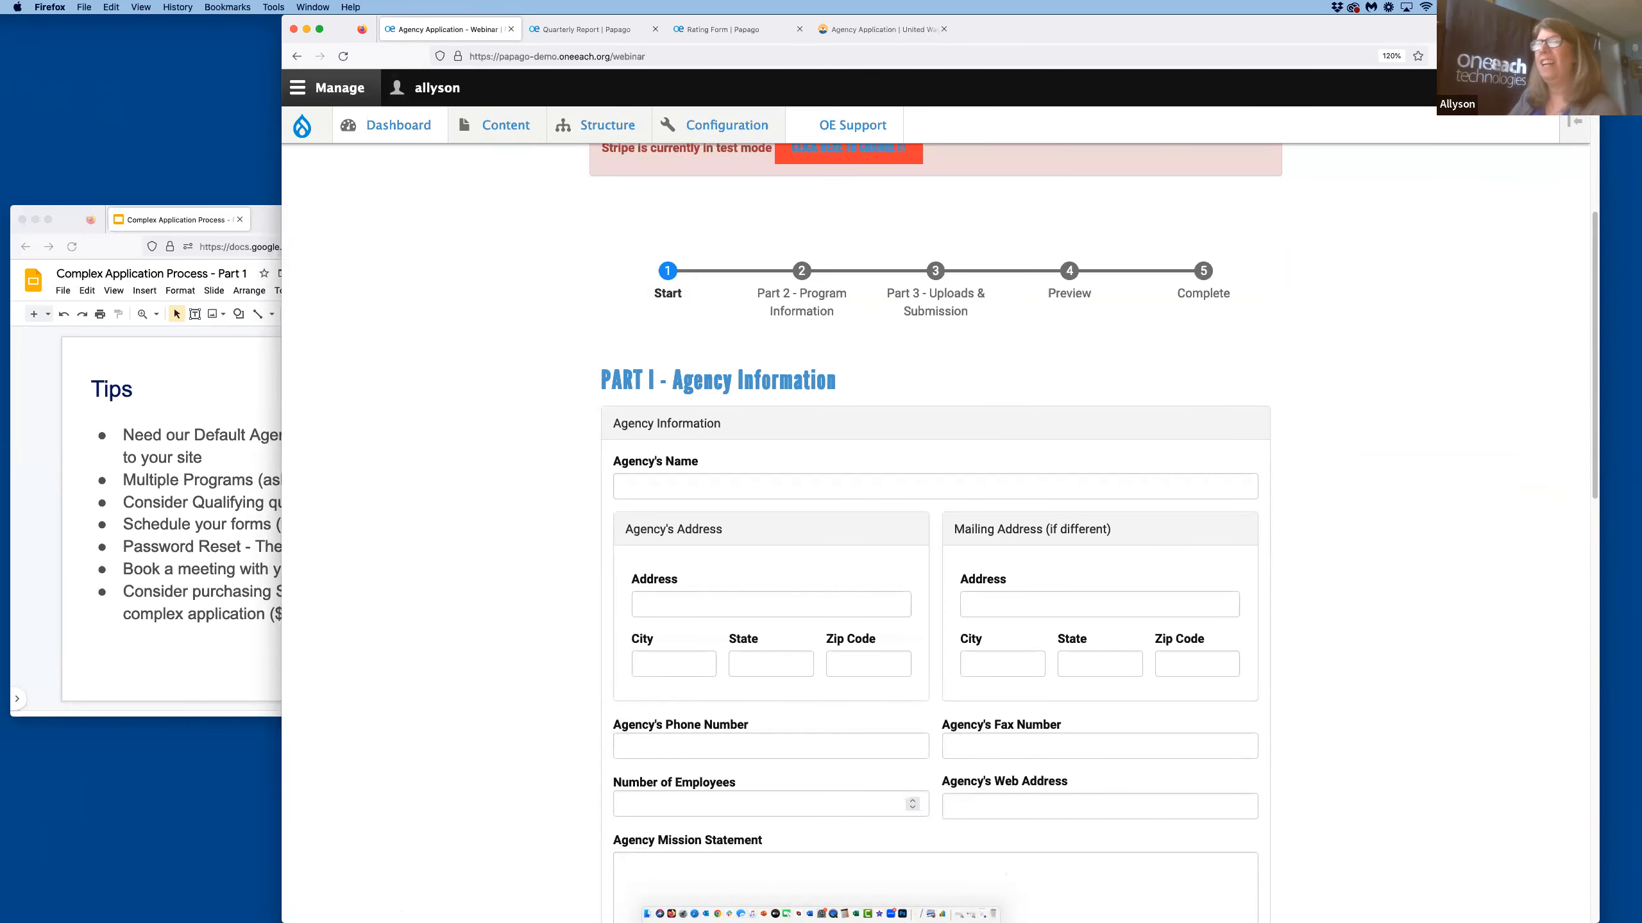
Switch to the slide deck and present it full screen from the Tips slide.
{"action": "left_click", "coordinate": [149, 443]}
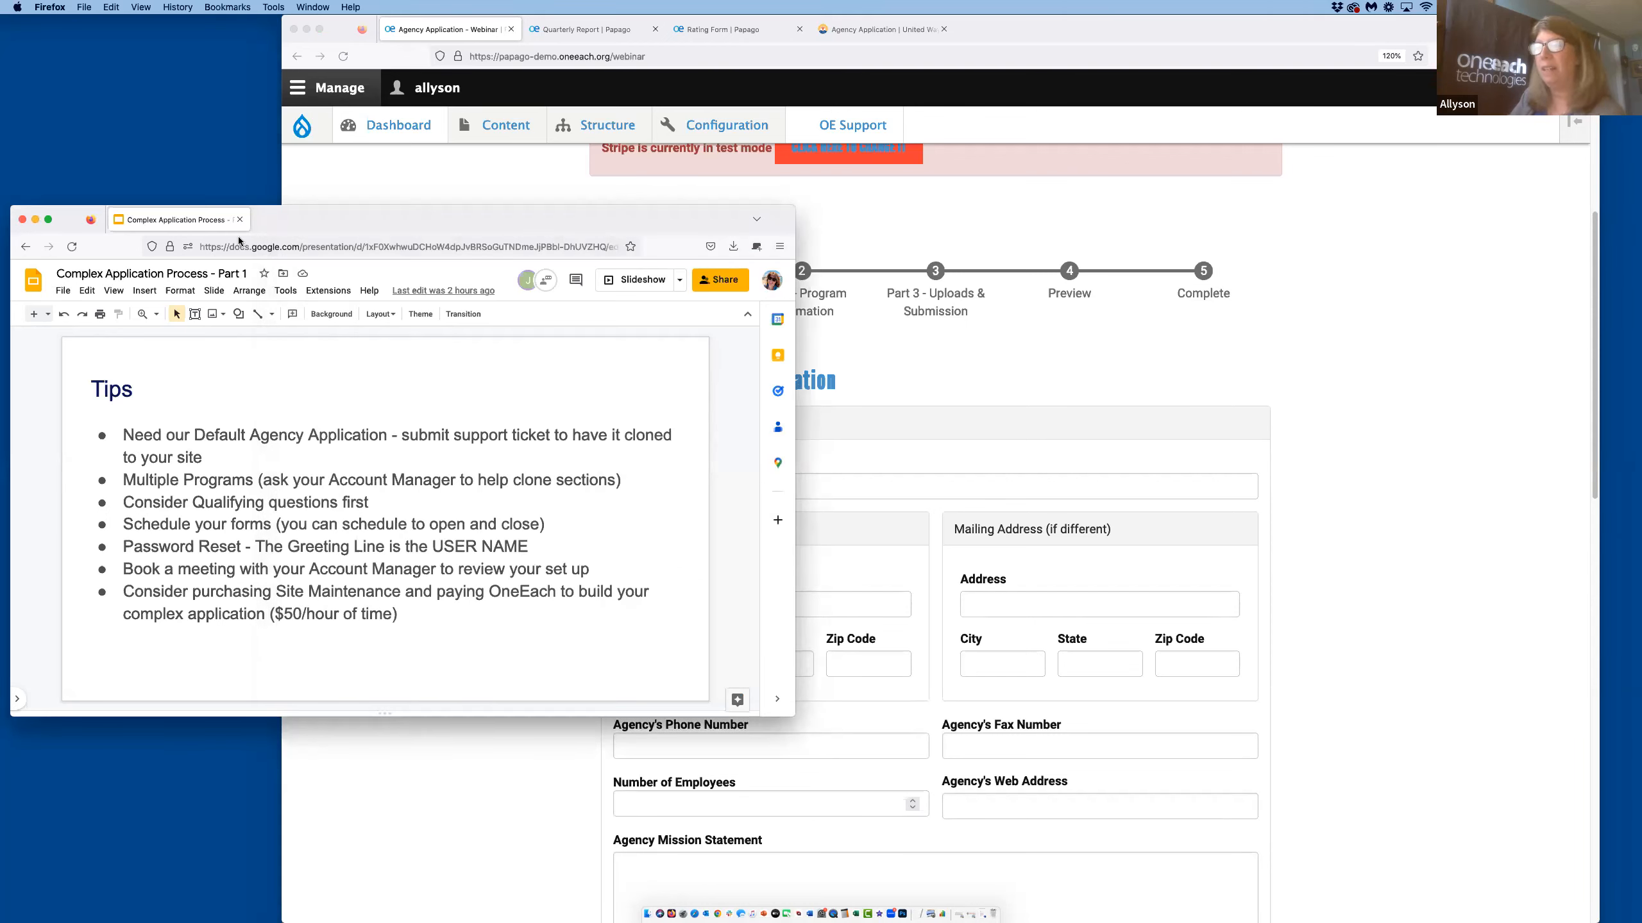
{"action": "left_click", "coordinate": [643, 280]}
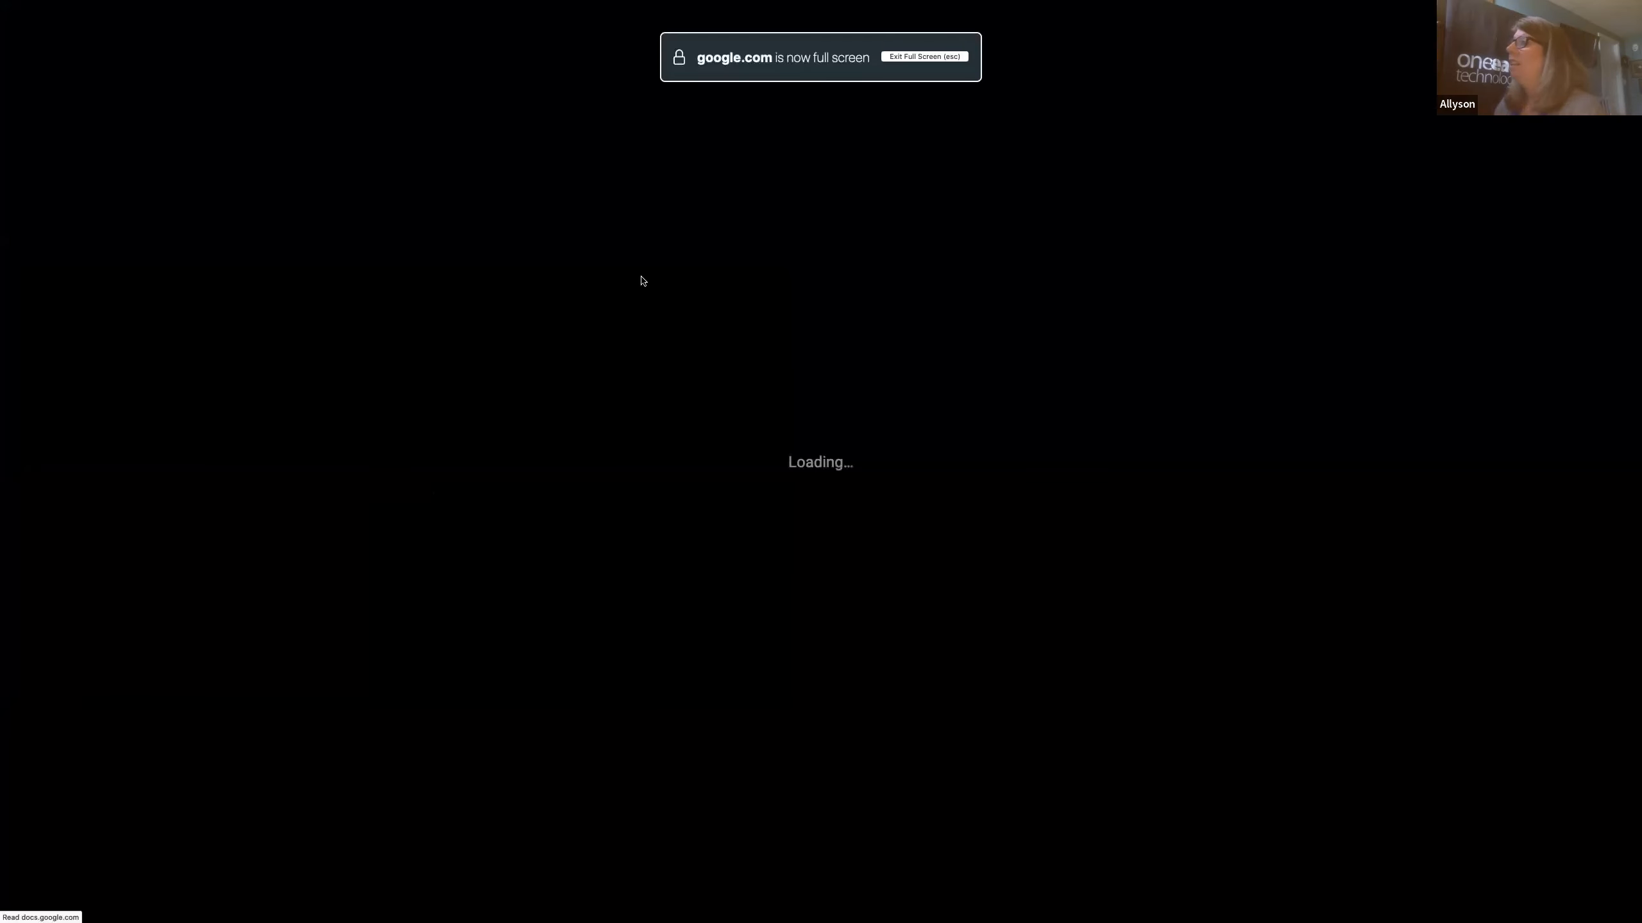
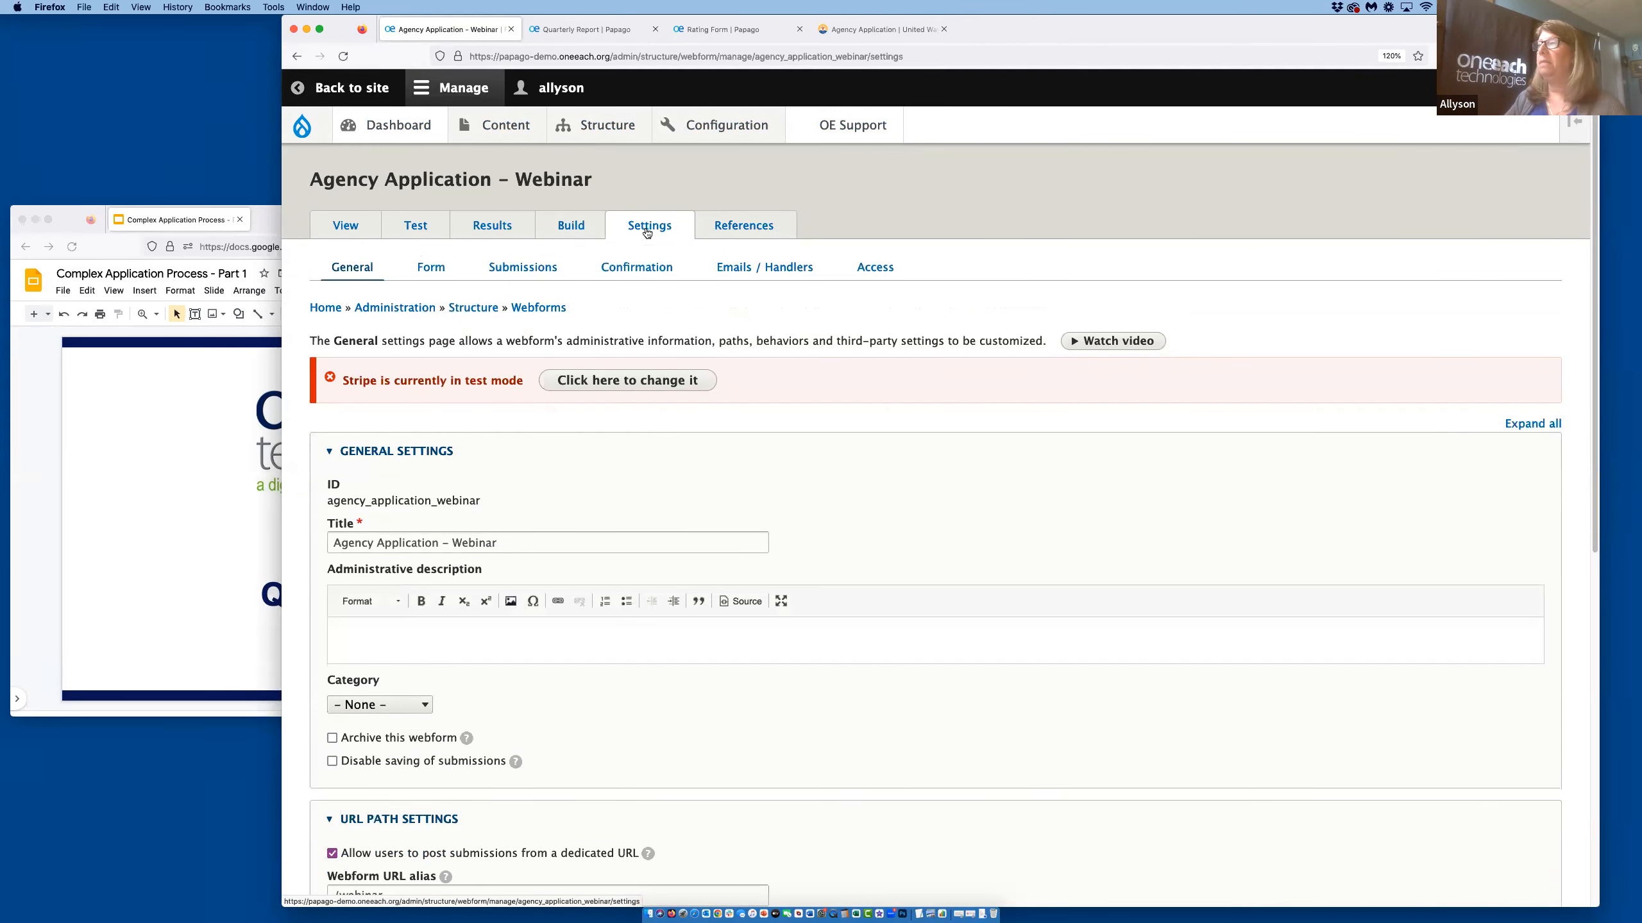
Review the webform's confirmation settings, including the confirmation type, title and message.
{"action": "left_click", "coordinate": [631, 268]}
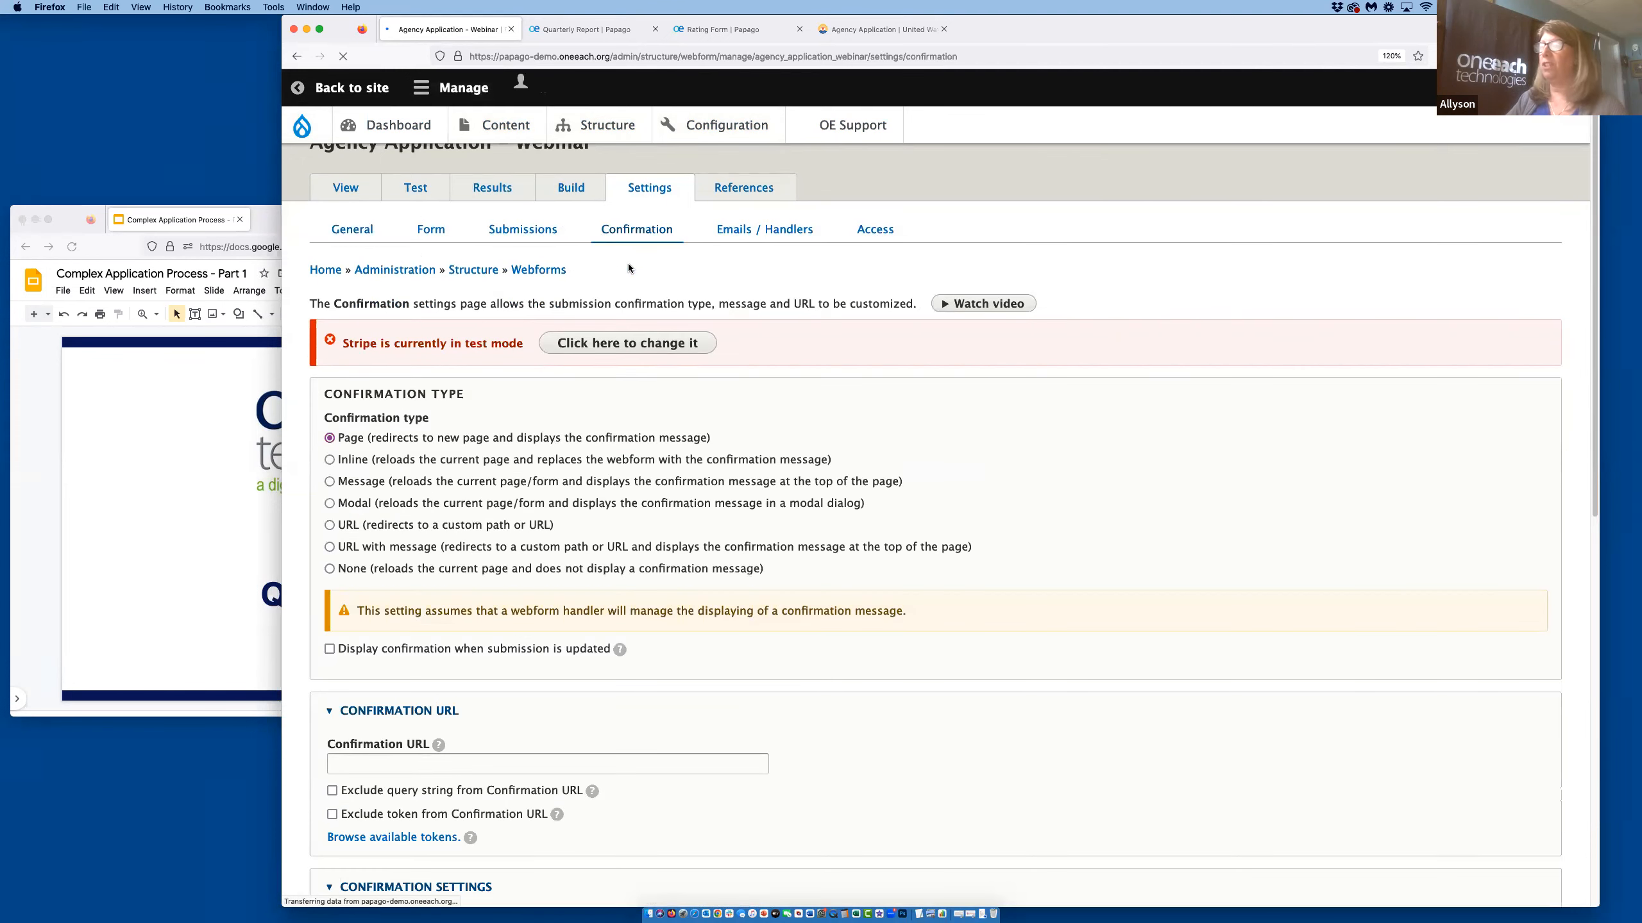
{"action": "scroll", "coordinate": [913, 548], "scroll_direction": "down", "scroll_amount": 6}
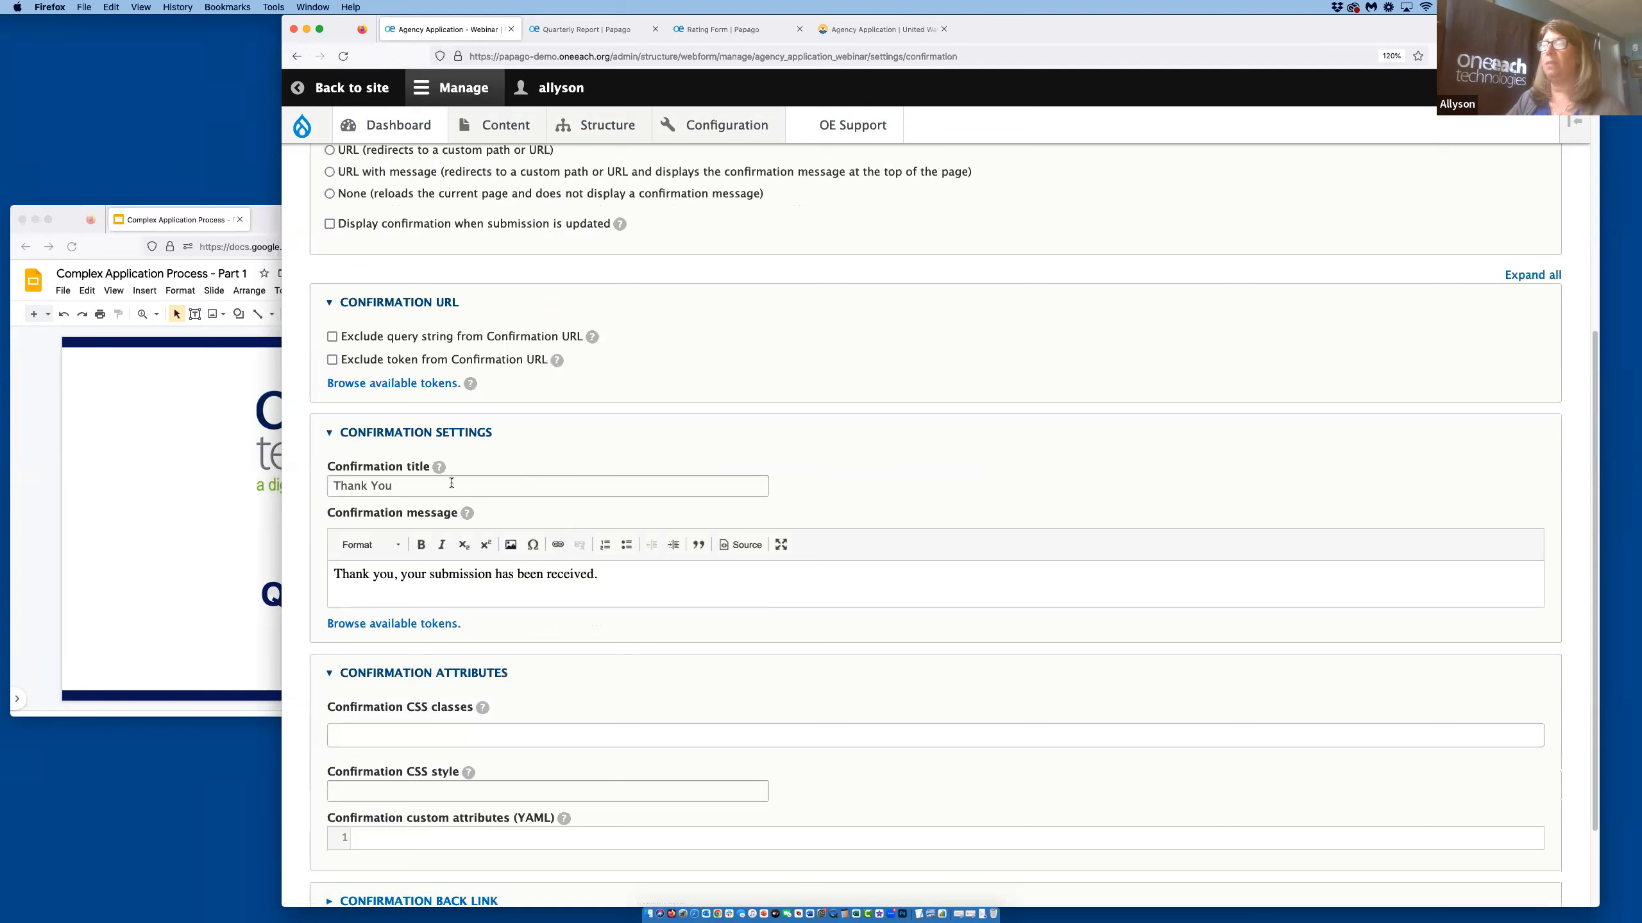
{"action": "key", "text": "Tab"}
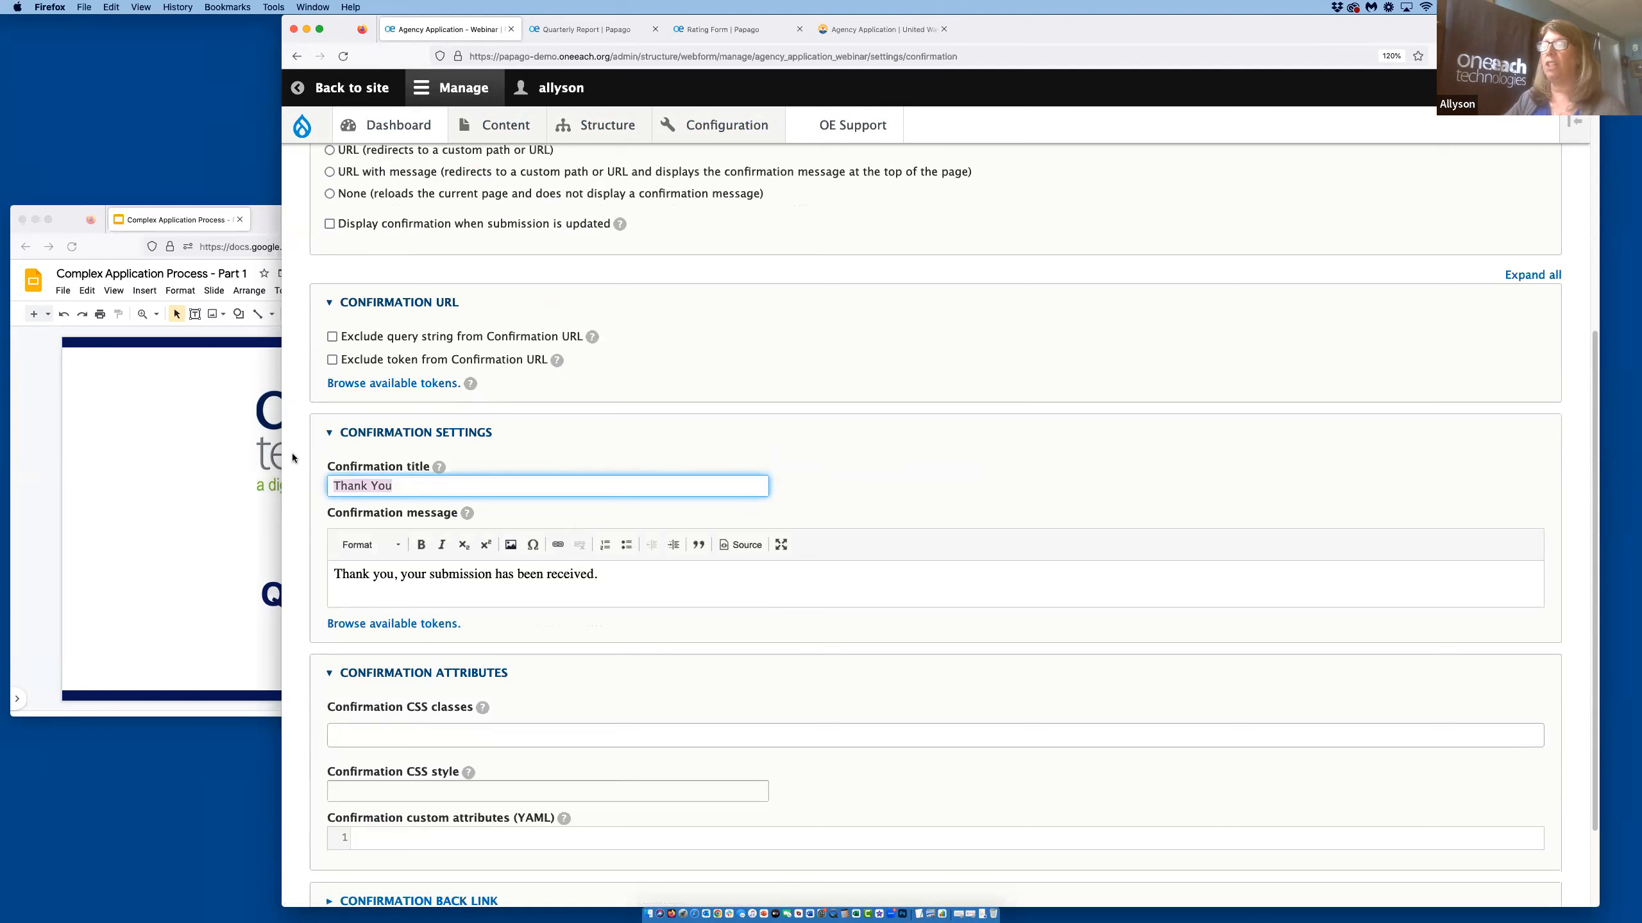
{"action": "triple_click", "coordinate": [597, 570]}
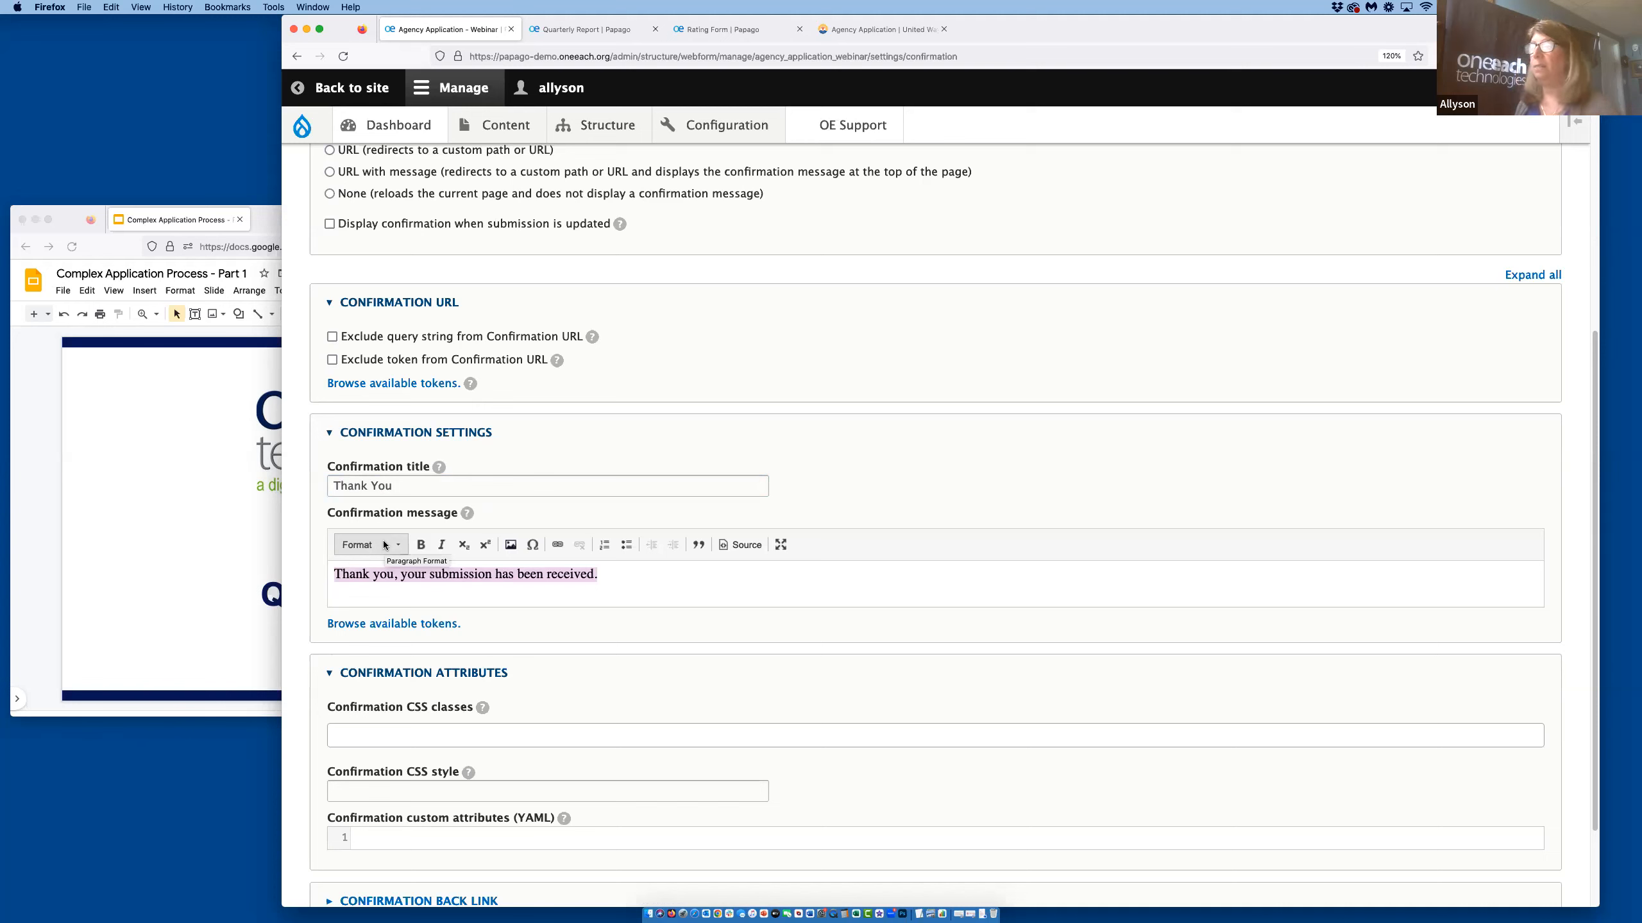
{"action": "scroll", "coordinate": [675, 648], "scroll_direction": "down", "scroll_amount": 2}
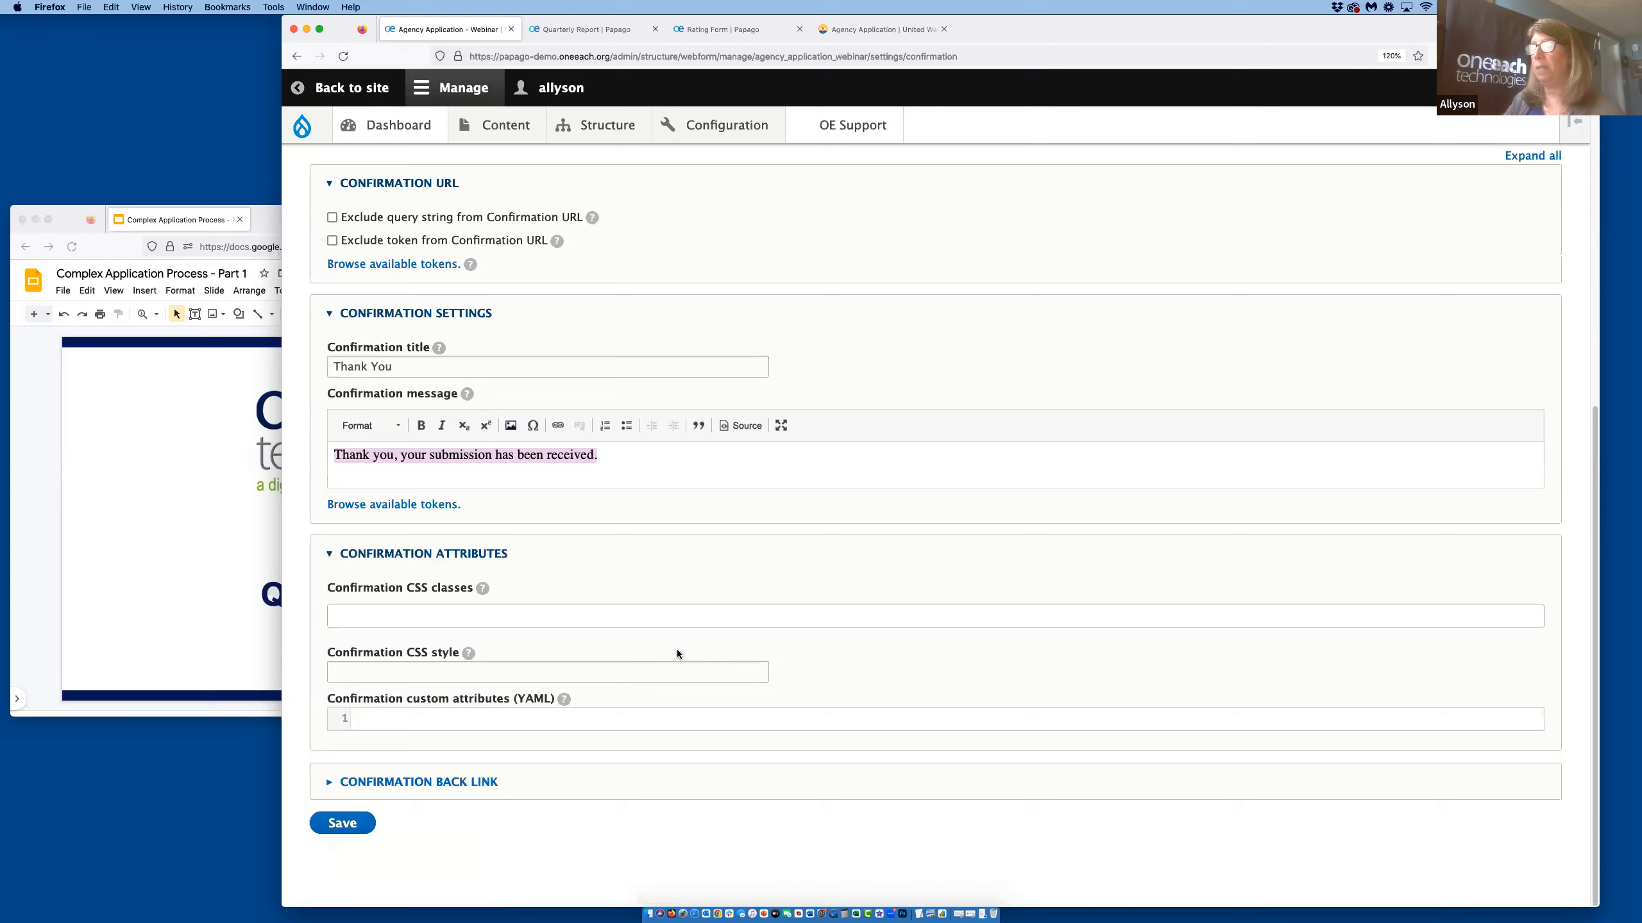
{"action": "scroll", "coordinate": [677, 649], "scroll_direction": "up", "scroll_amount": 6}
{"action": "scroll", "coordinate": [677, 655], "scroll_direction": "up", "scroll_amount": 2}
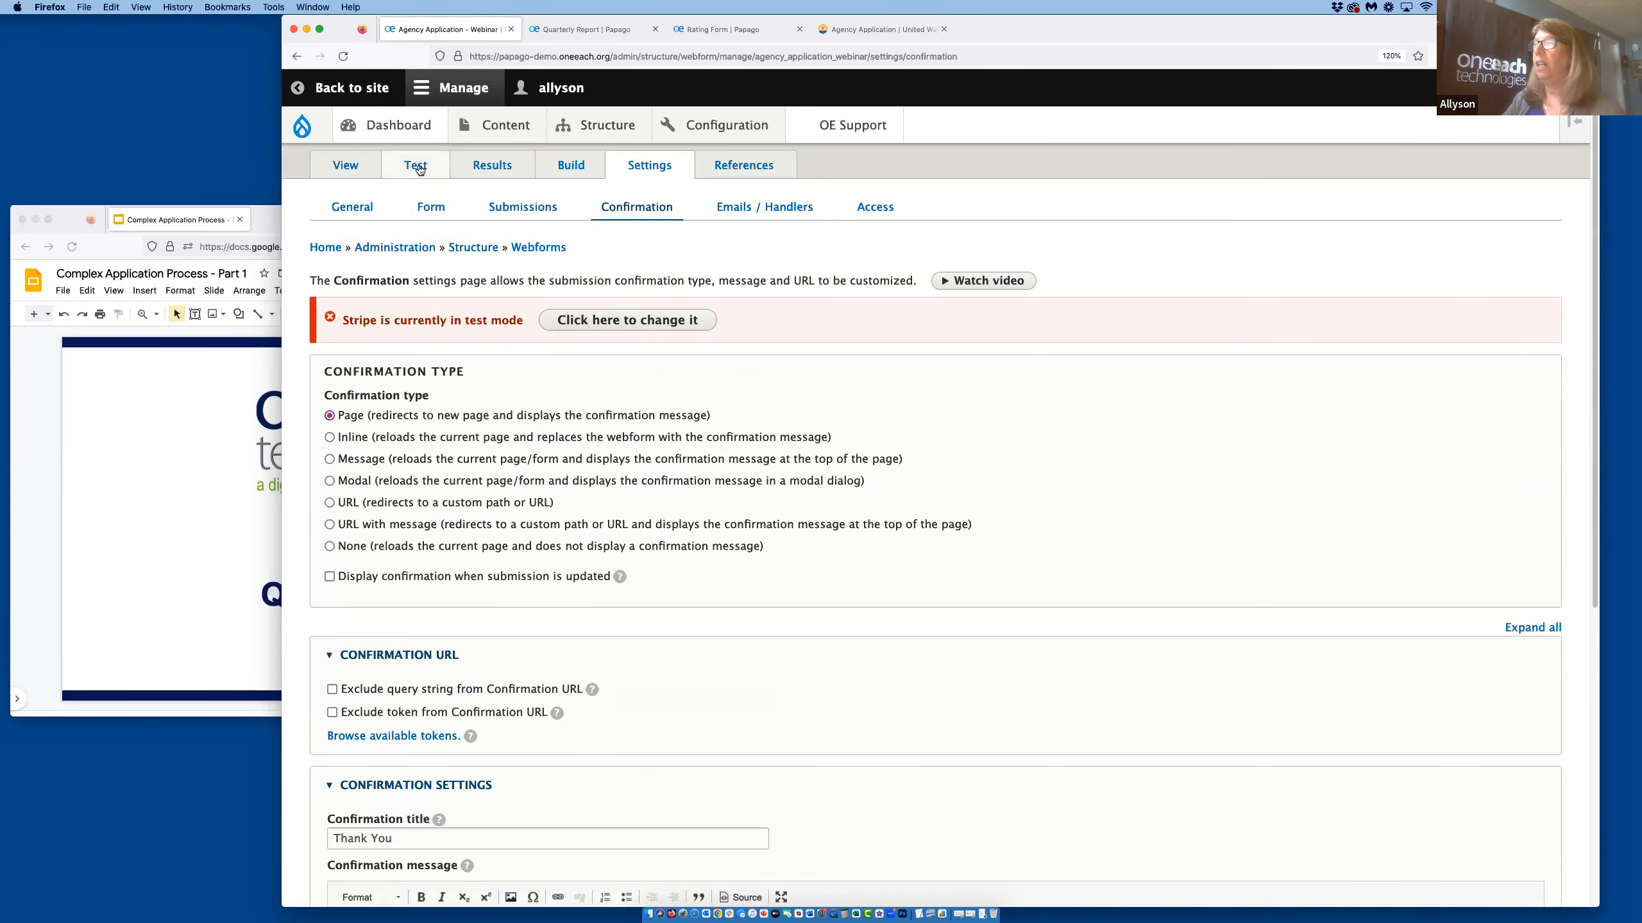
In the webform's form settings, set the form status to Scheduled.
{"action": "left_click", "coordinate": [429, 208]}
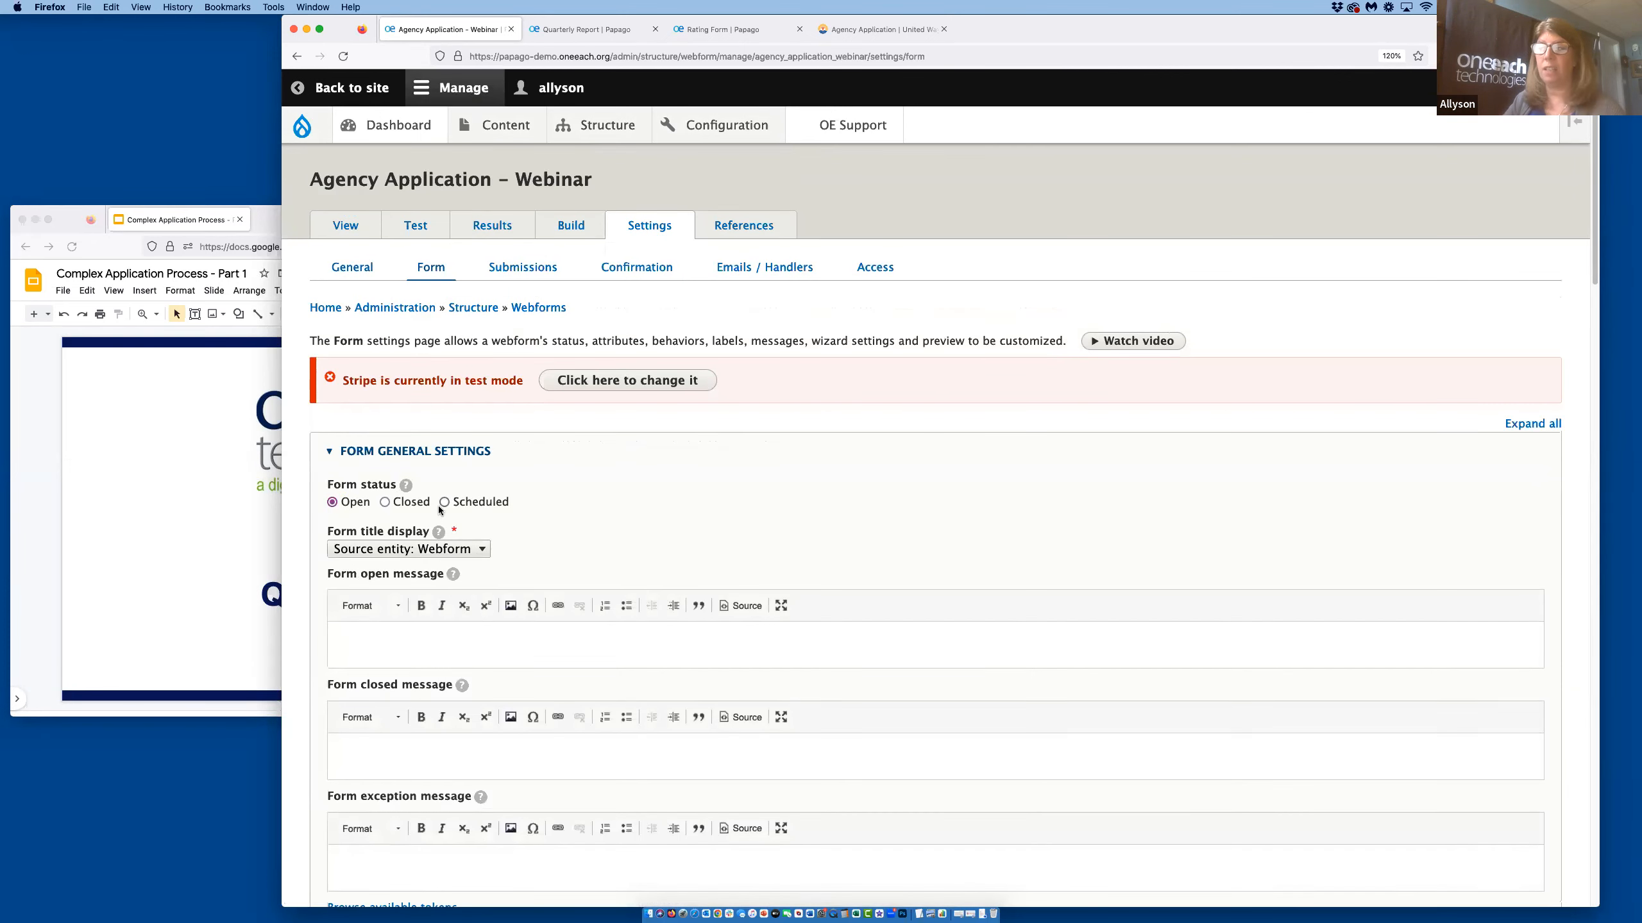
{"action": "left_click", "coordinate": [443, 503]}
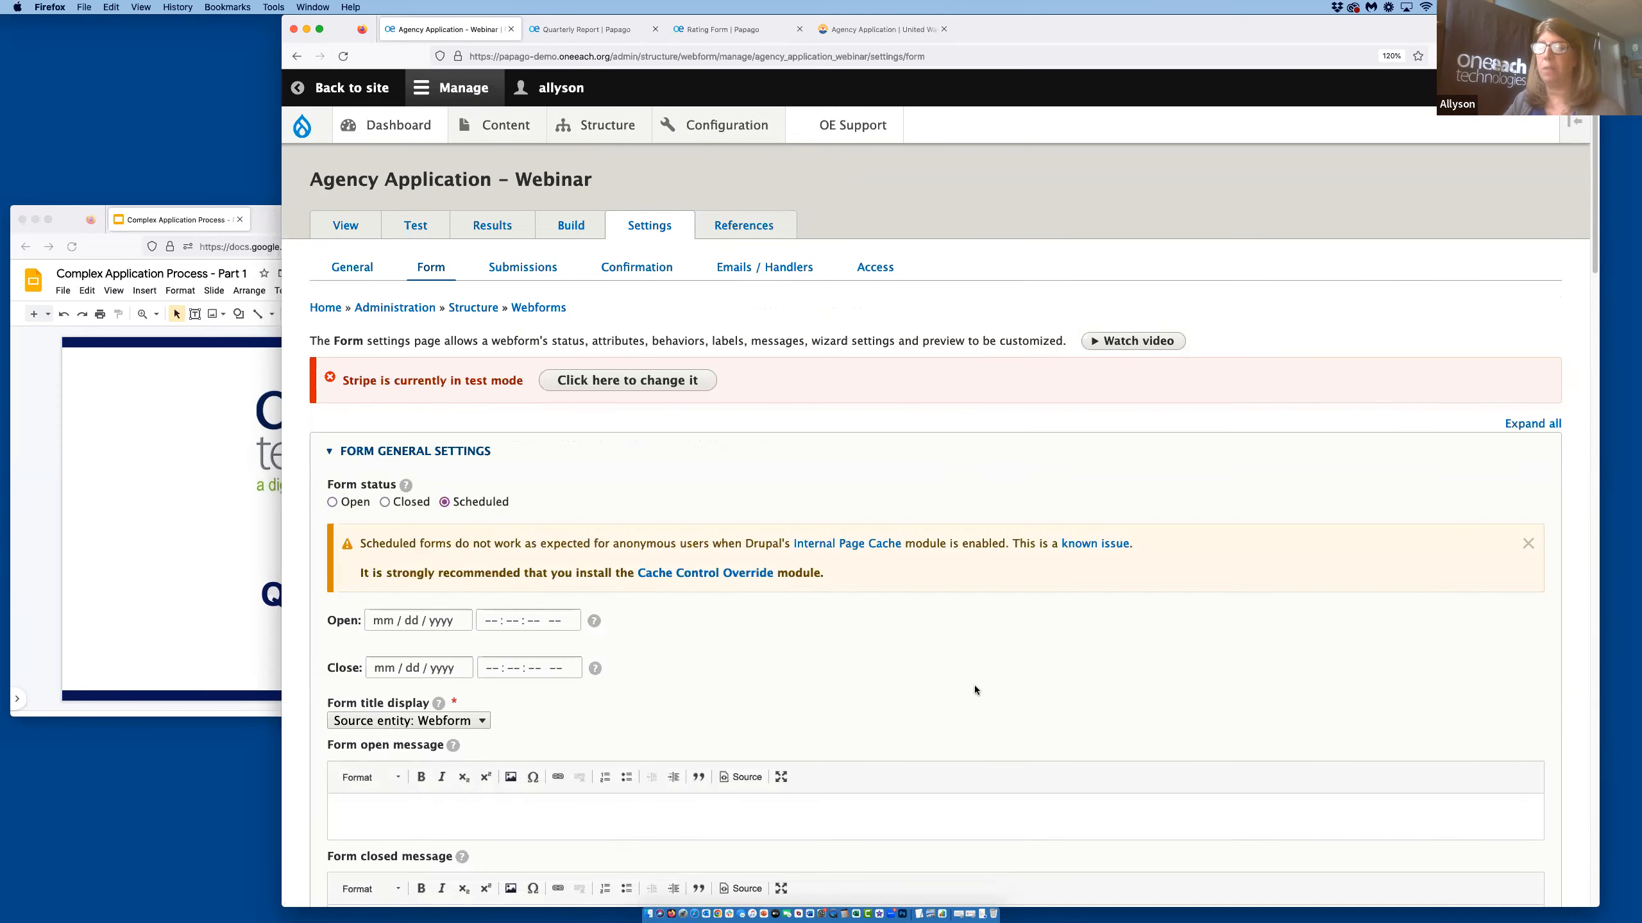
Examine the remaining form settings, covering form behaviors, wizard progress and labels, and the preview page options.
{"action": "scroll", "coordinate": [975, 690], "scroll_direction": "down", "scroll_amount": 10}
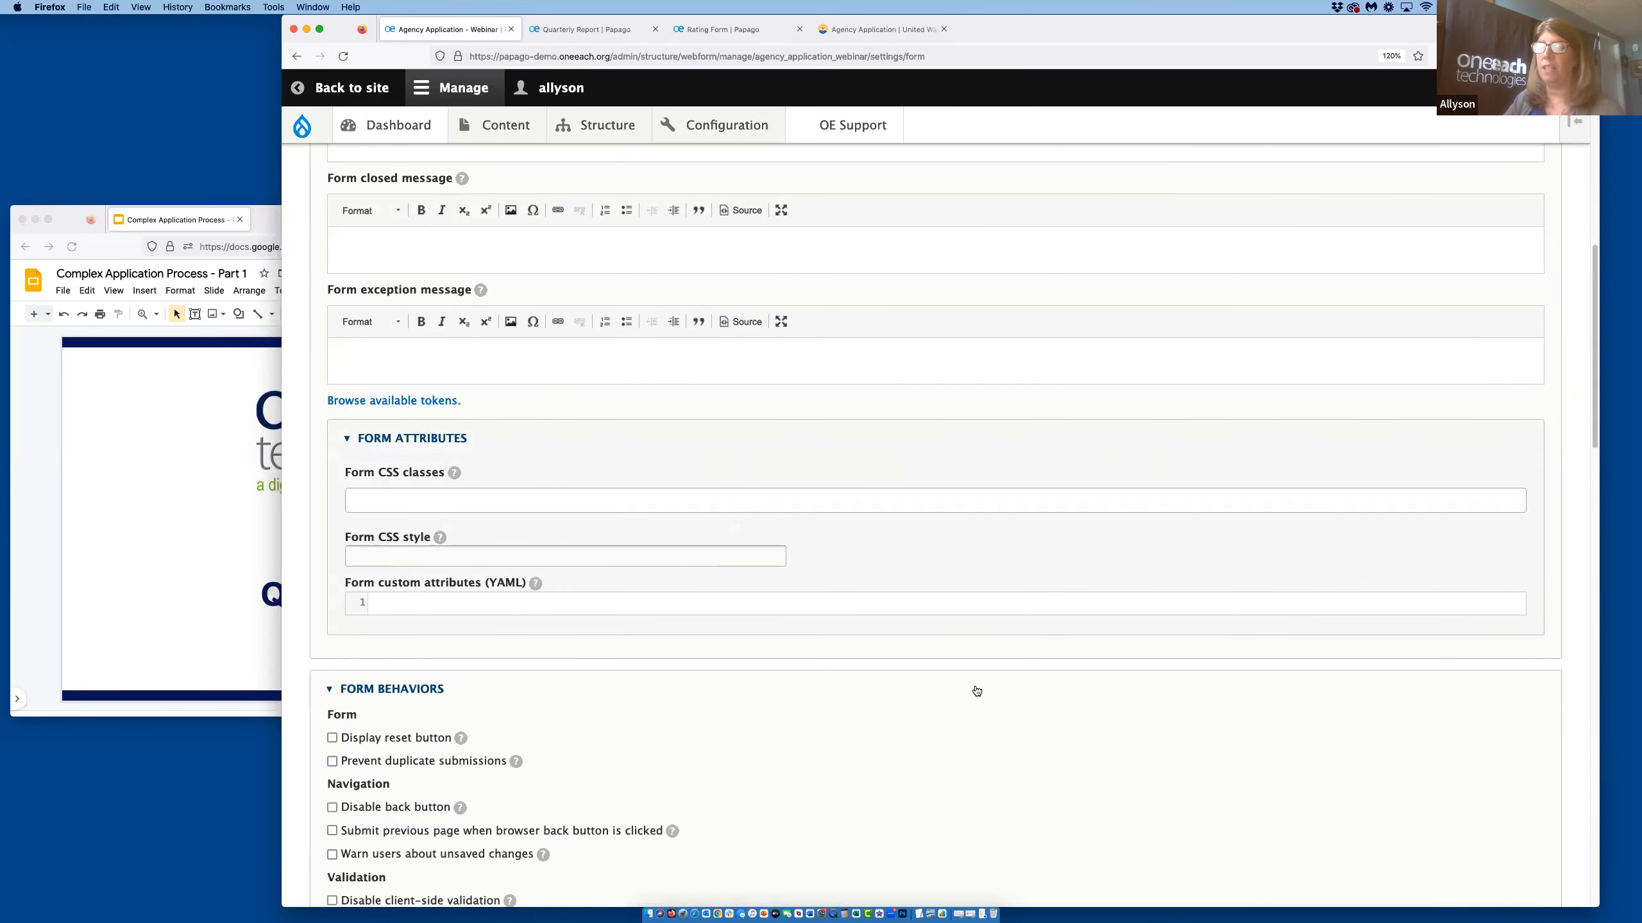
{"action": "scroll", "coordinate": [976, 689], "scroll_direction": "down", "scroll_amount": 7}
{"action": "scroll", "coordinate": [975, 686], "scroll_direction": "down", "scroll_amount": 7}
{"action": "scroll", "coordinate": [975, 686], "scroll_direction": "down", "scroll_amount": 5}
{"action": "scroll", "coordinate": [974, 685], "scroll_direction": "up", "scroll_amount": 2}
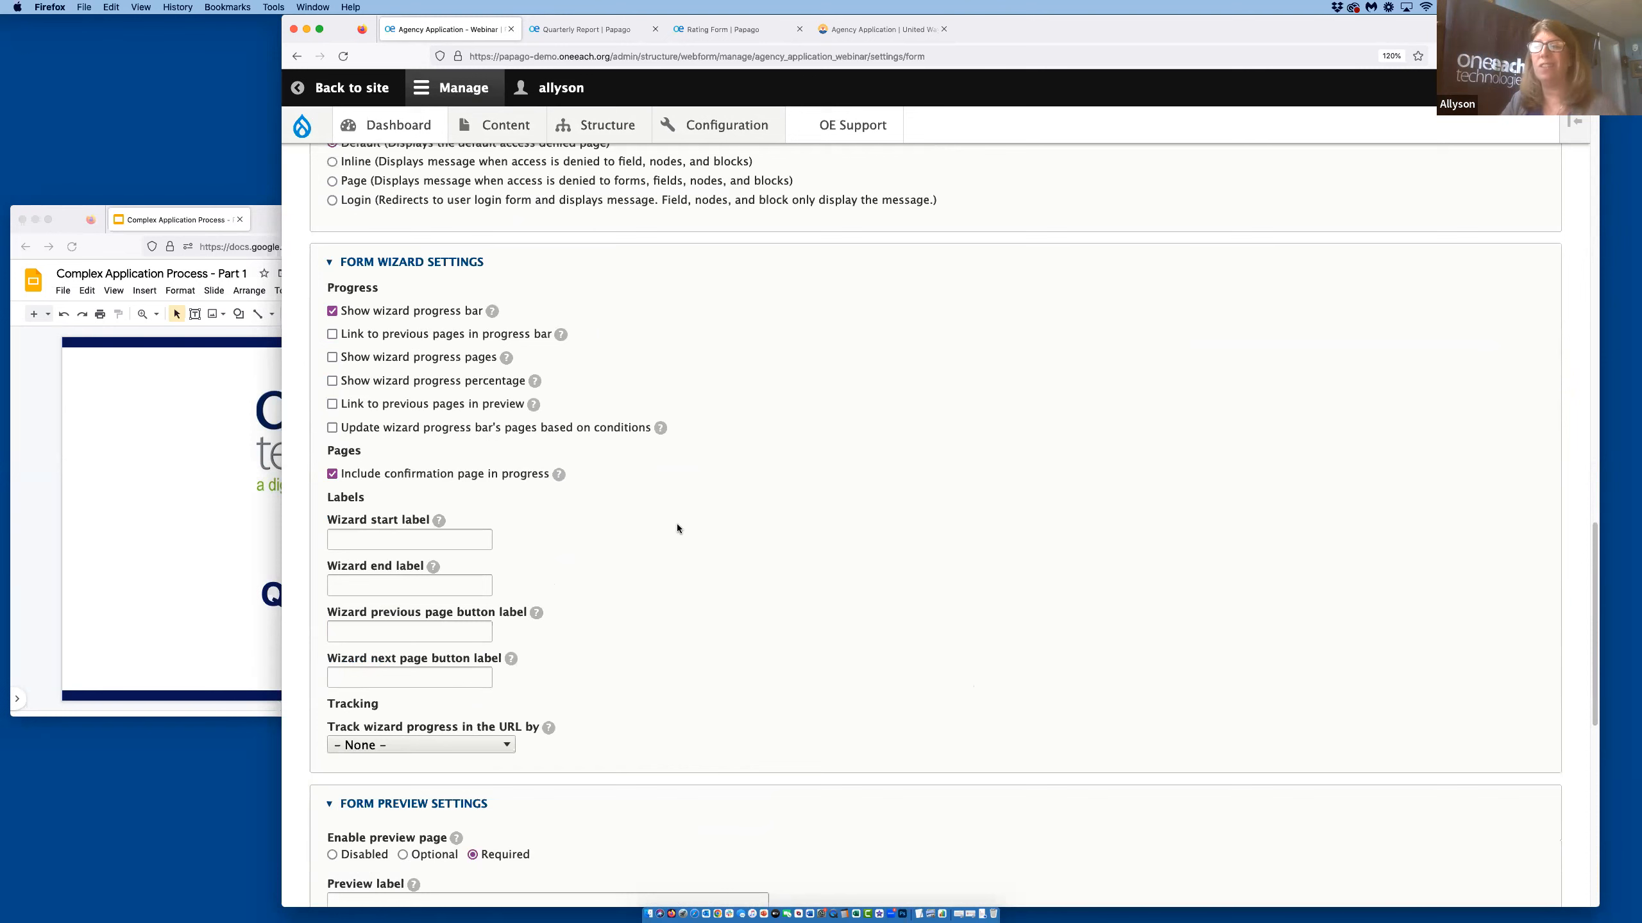
{"action": "scroll", "coordinate": [775, 581], "scroll_direction": "down", "scroll_amount": 5}
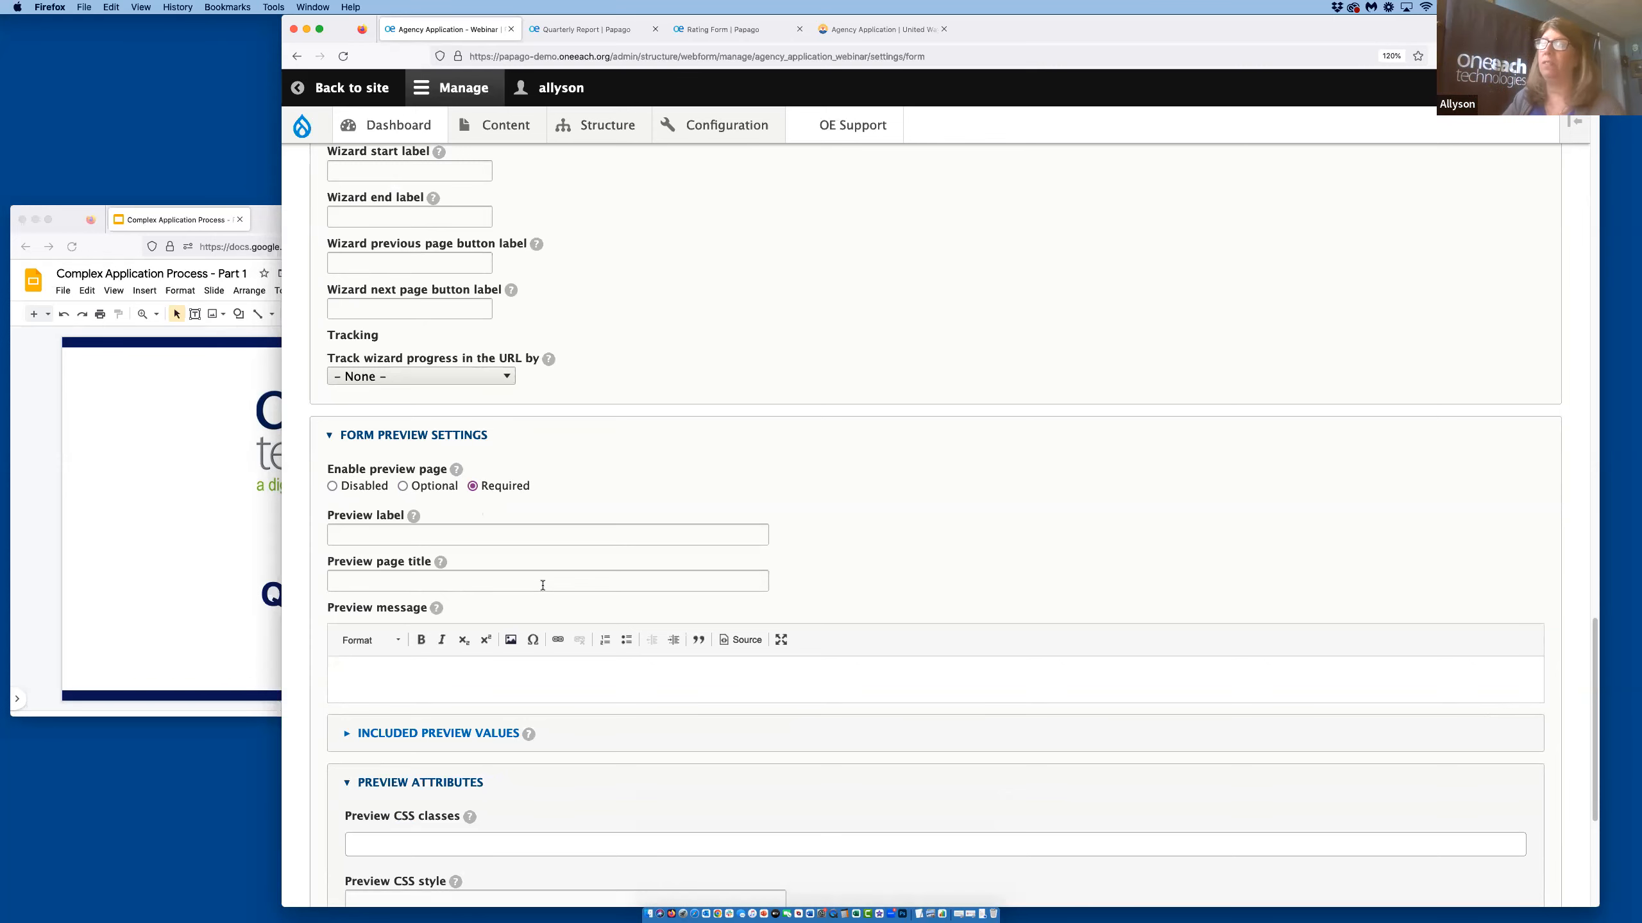
{"action": "scroll", "coordinate": [708, 644], "scroll_direction": "up", "scroll_amount": 20}
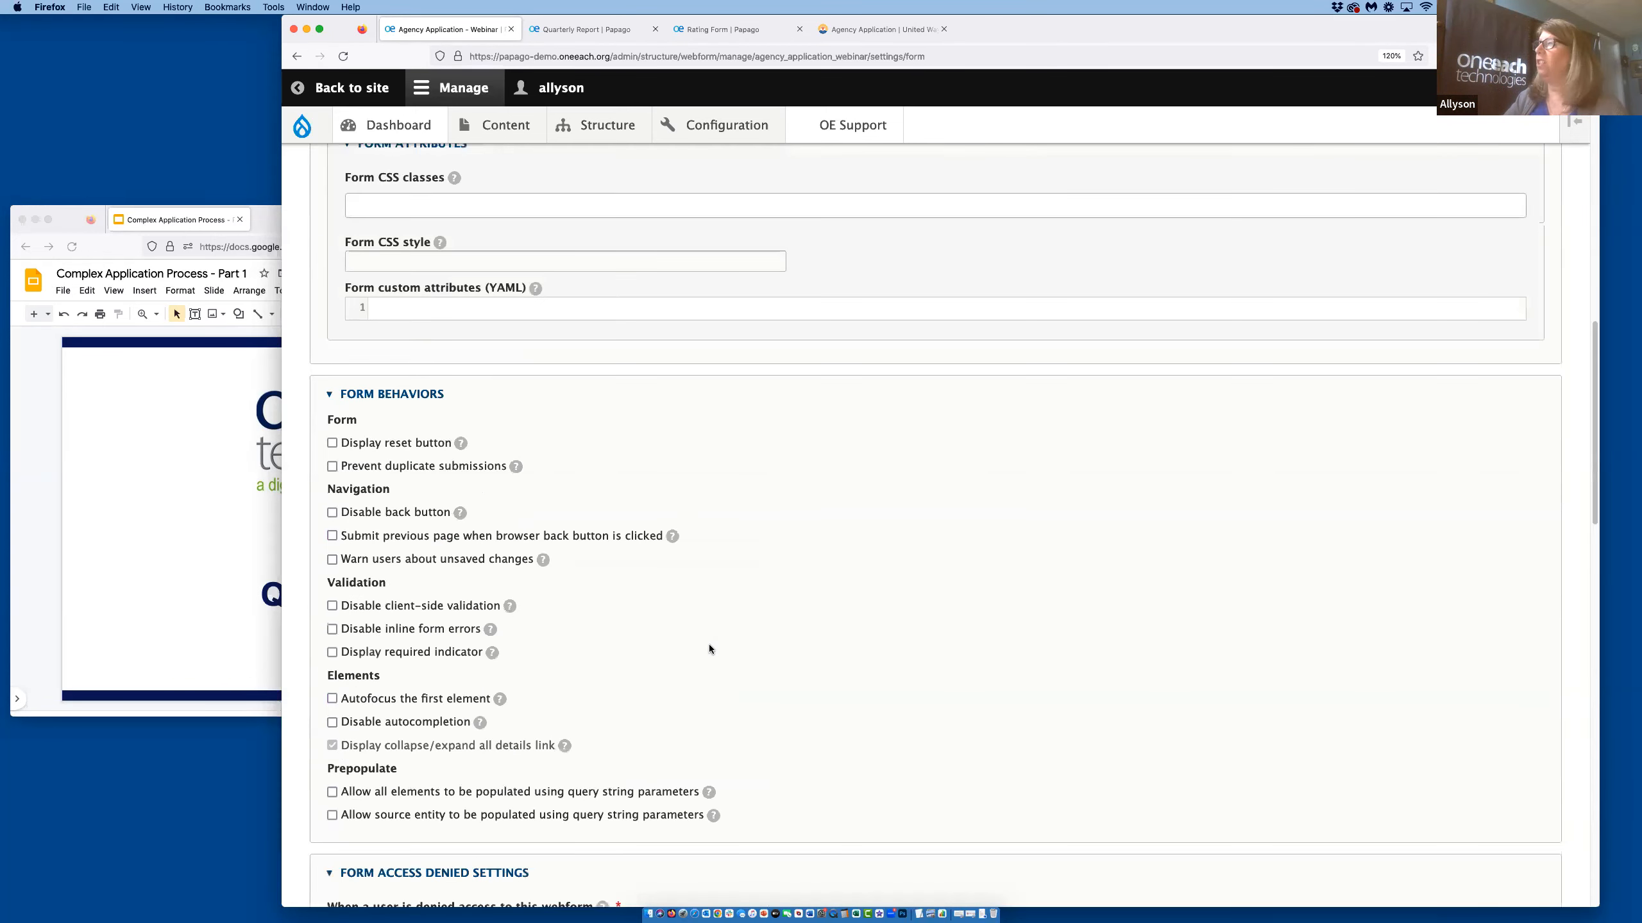
{"action": "scroll", "coordinate": [710, 648], "scroll_direction": "up", "scroll_amount": 5}
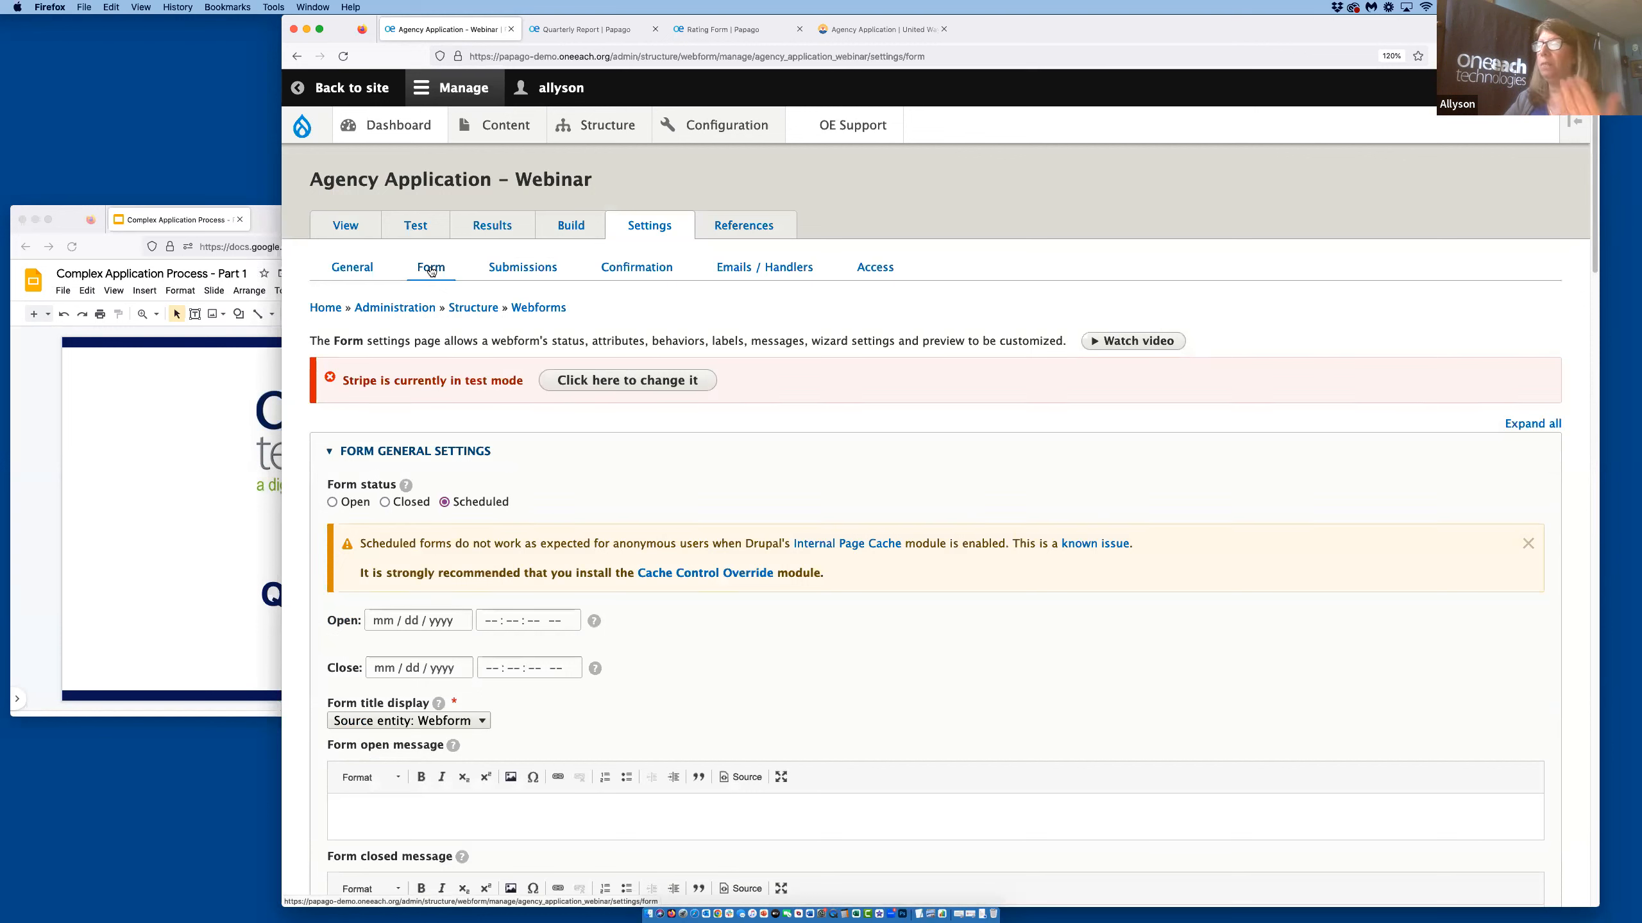
In the webform's emails and handlers settings, open the Email - Contact handler for editing.
{"action": "left_click", "coordinate": [772, 277]}
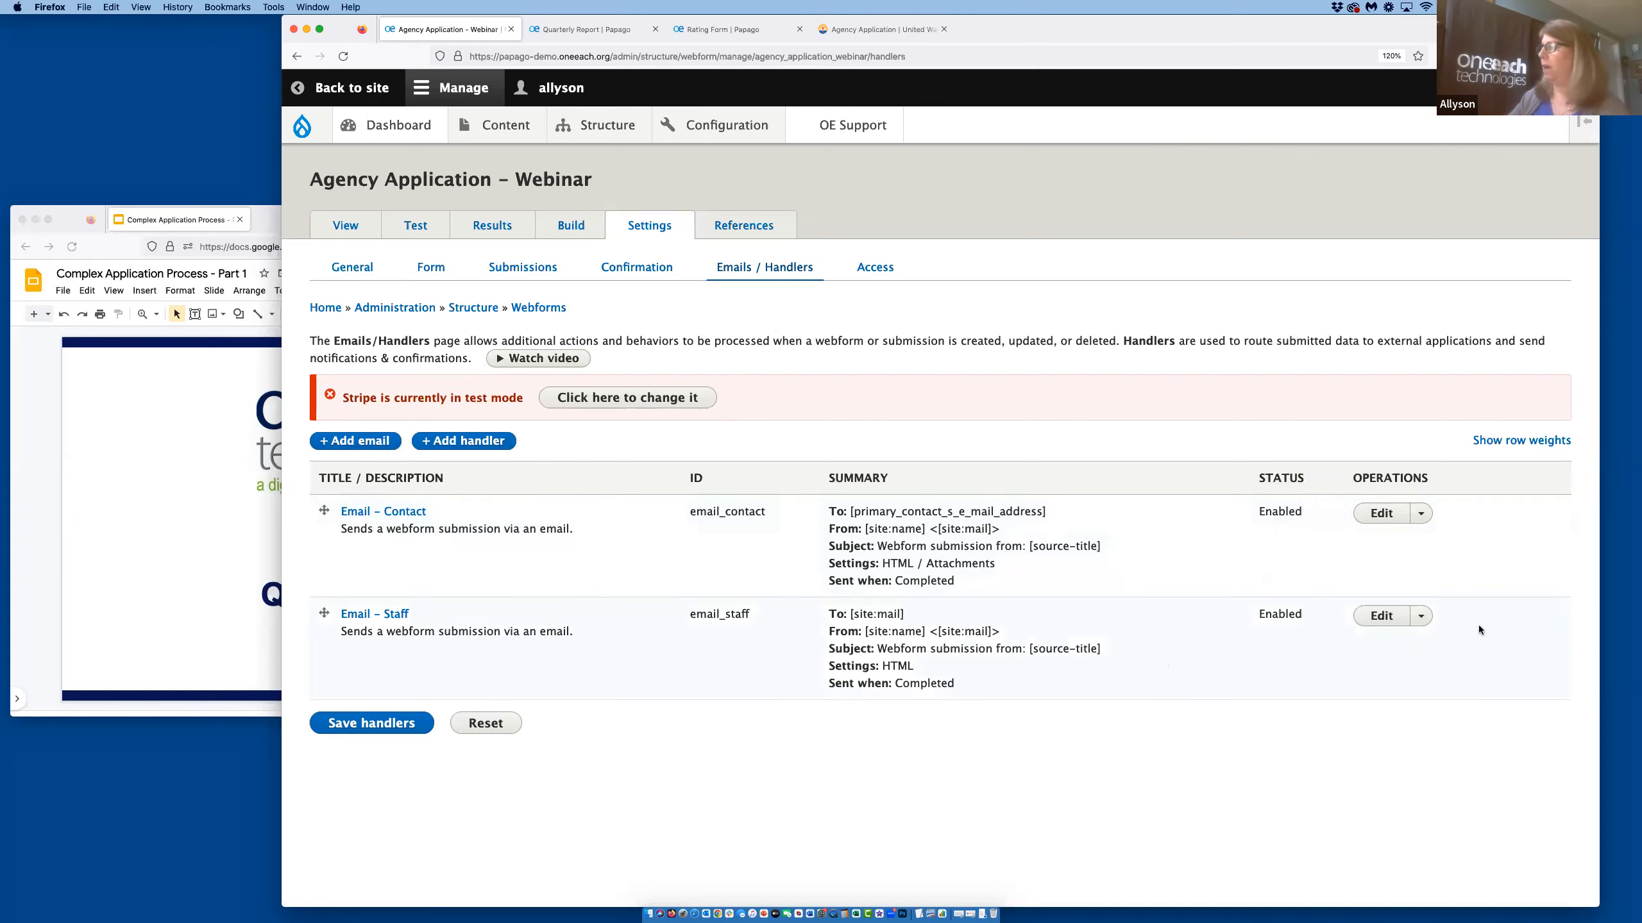
{"action": "left_click", "coordinate": [1383, 513]}
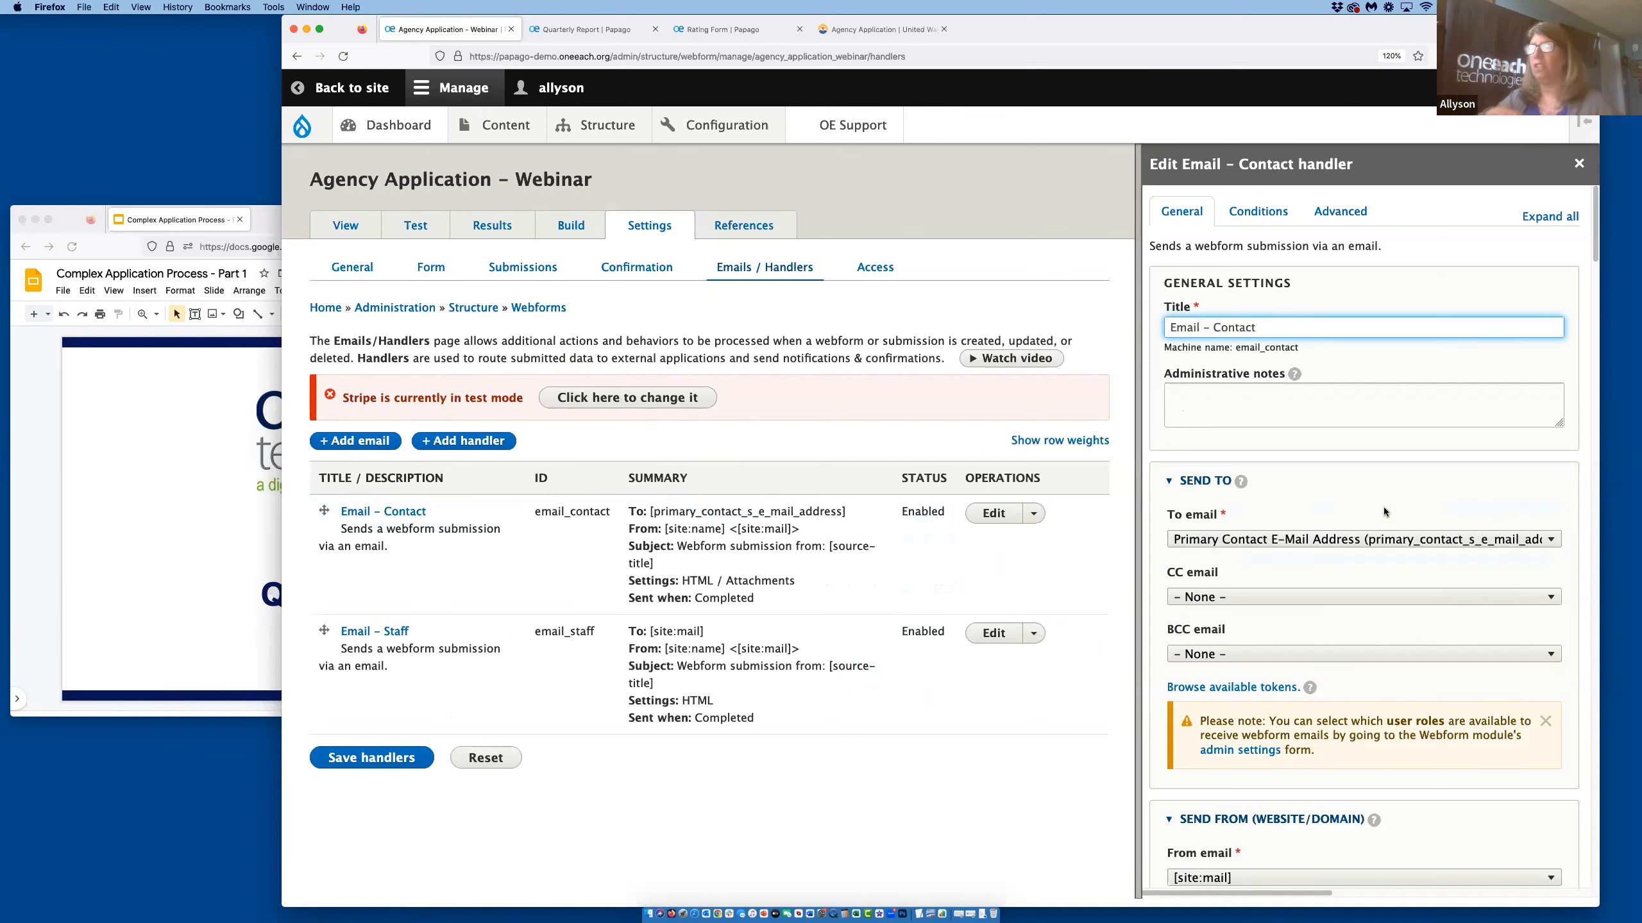
Switch to the Google Slides presentation, go back to the Auto Replies slide and highlight the [webform_submission:values] token in the default reply.
{"action": "left_click", "coordinate": [182, 462]}
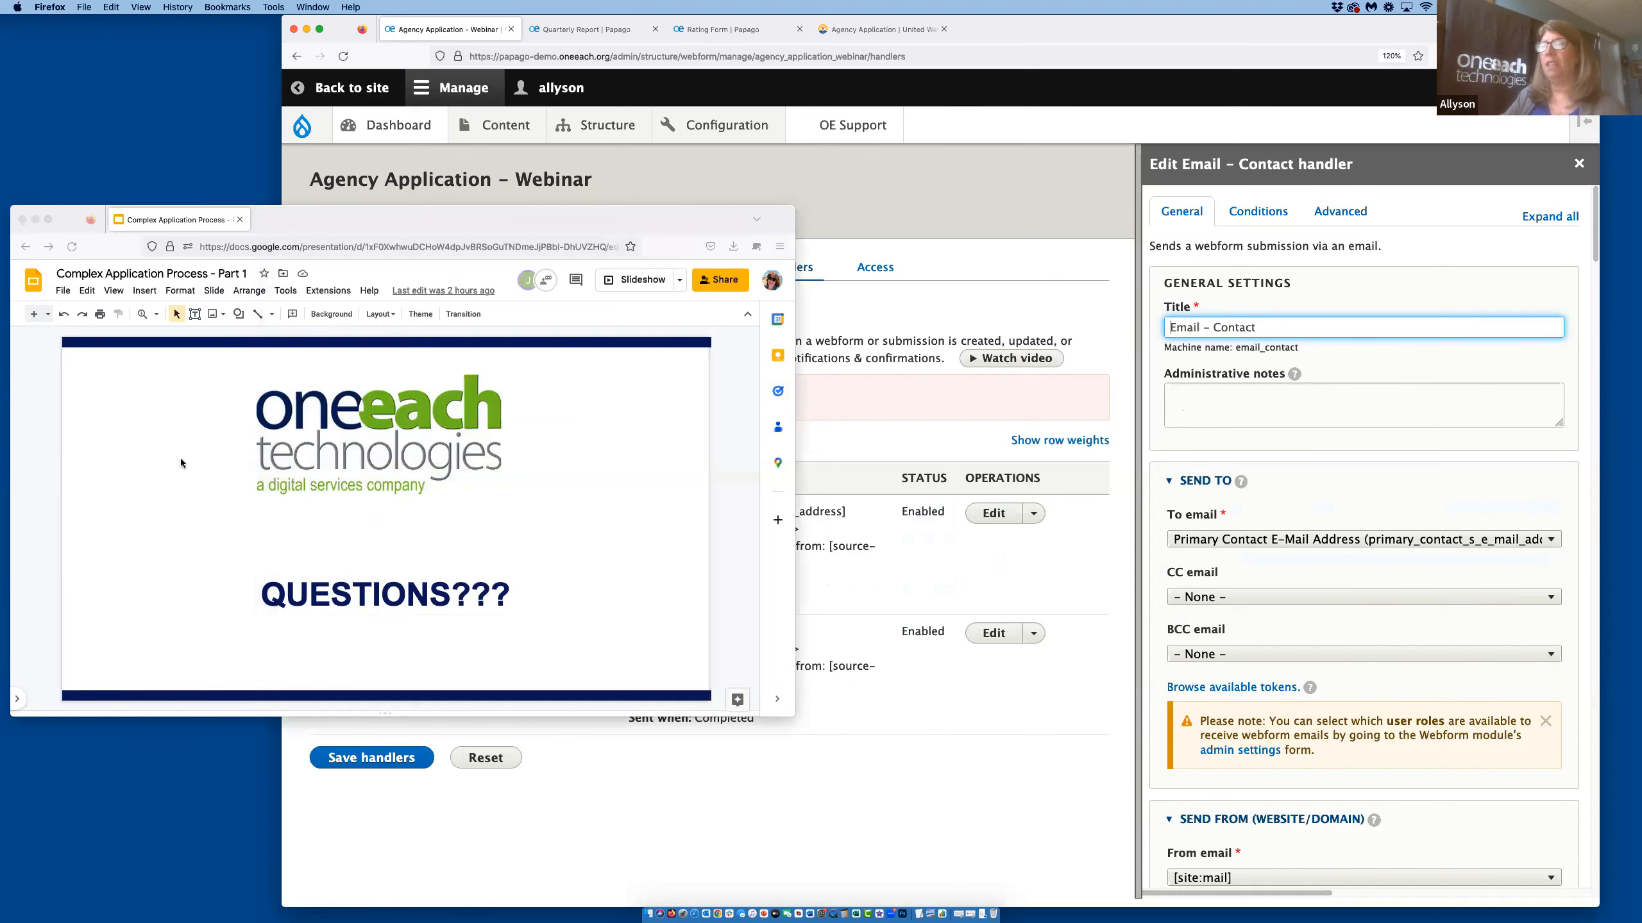
{"action": "scroll", "coordinate": [182, 462], "scroll_direction": "up", "scroll_amount": 1}
{"action": "scroll", "coordinate": [182, 461], "scroll_direction": "up", "scroll_amount": 3}
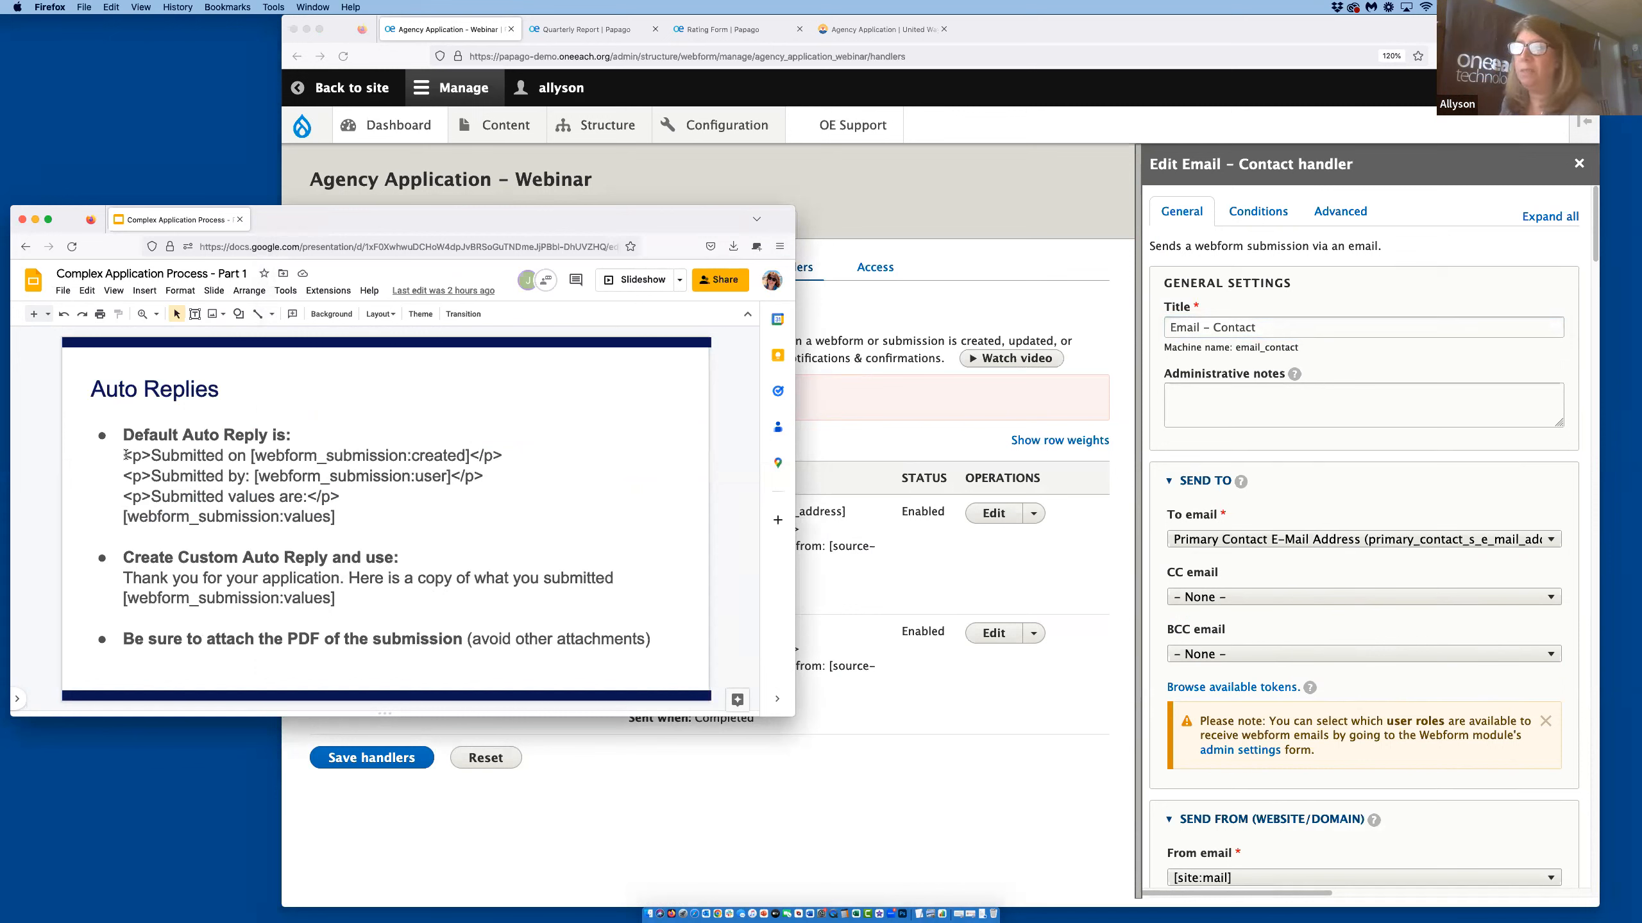
{"action": "left_click_drag", "start_coordinate": [123, 456], "coordinate": [120, 517]}
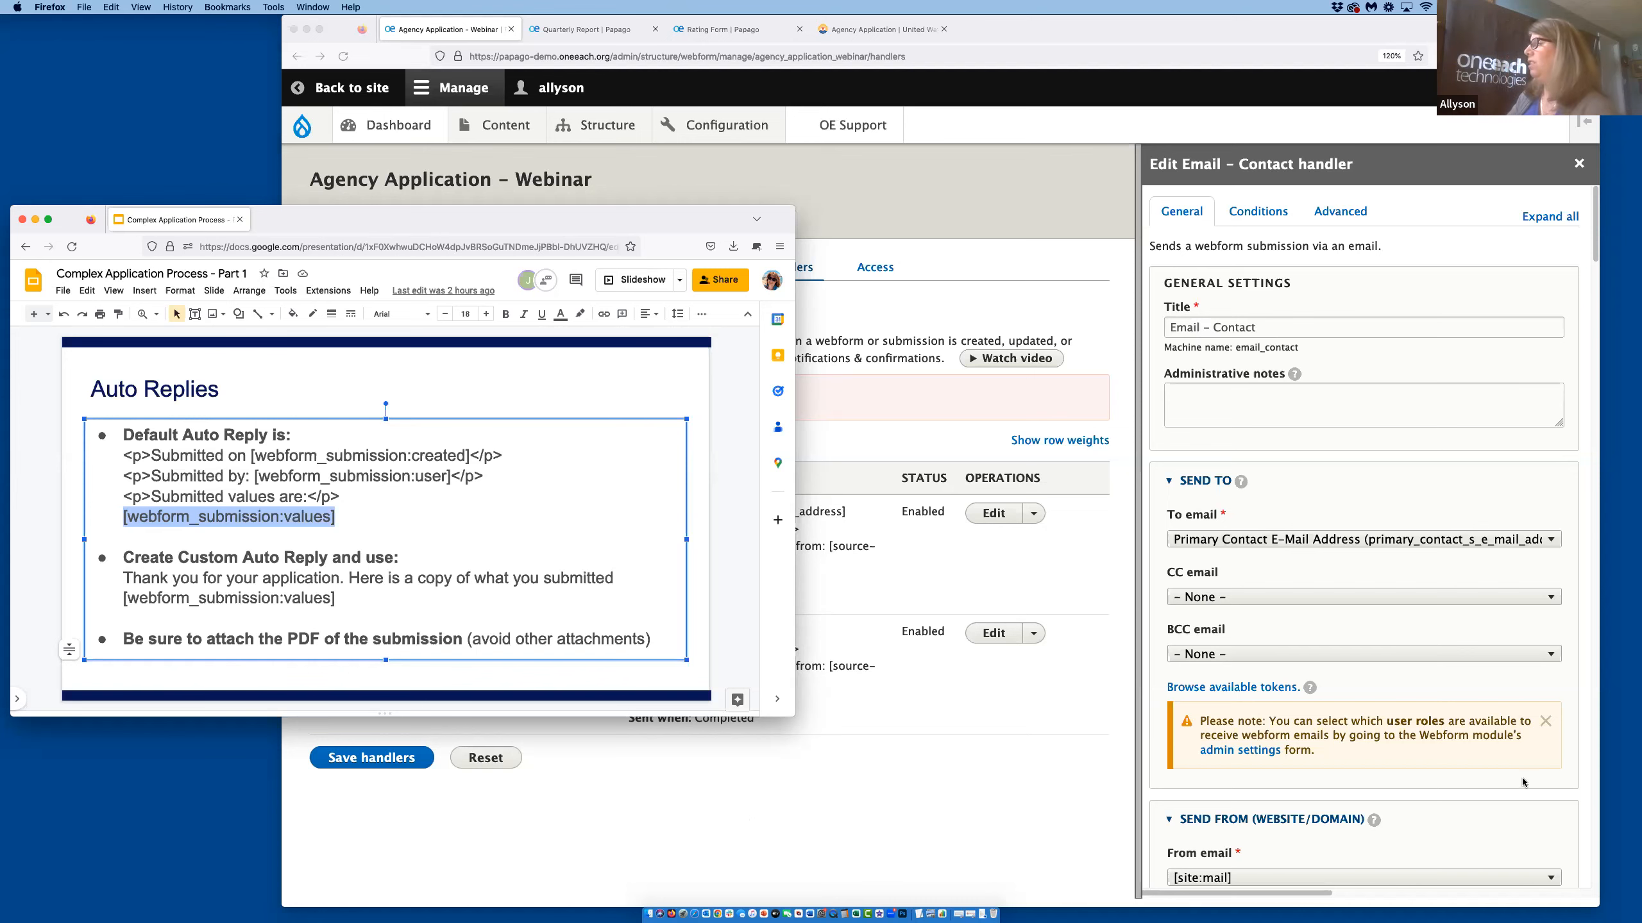
In the Email - Contact handler on the webform page, choose Primary Contact E-Mail Address as the To email.
{"action": "scroll", "coordinate": [1434, 566], "scroll_direction": "down", "scroll_amount": 10}
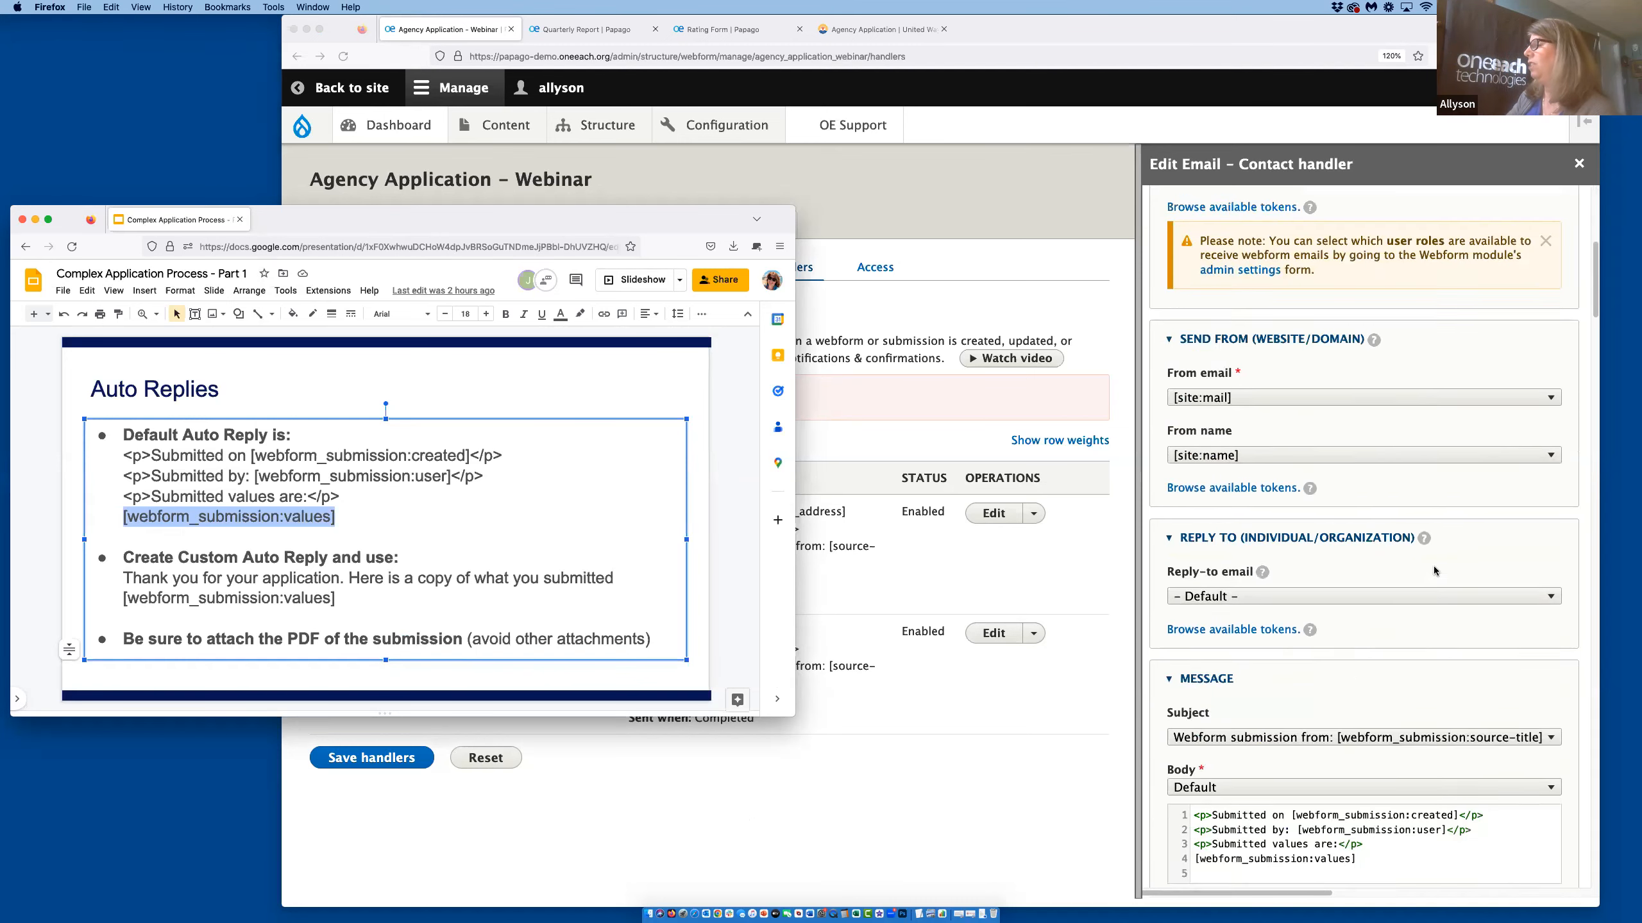
{"action": "scroll", "coordinate": [1434, 570], "scroll_direction": "up", "scroll_amount": 10}
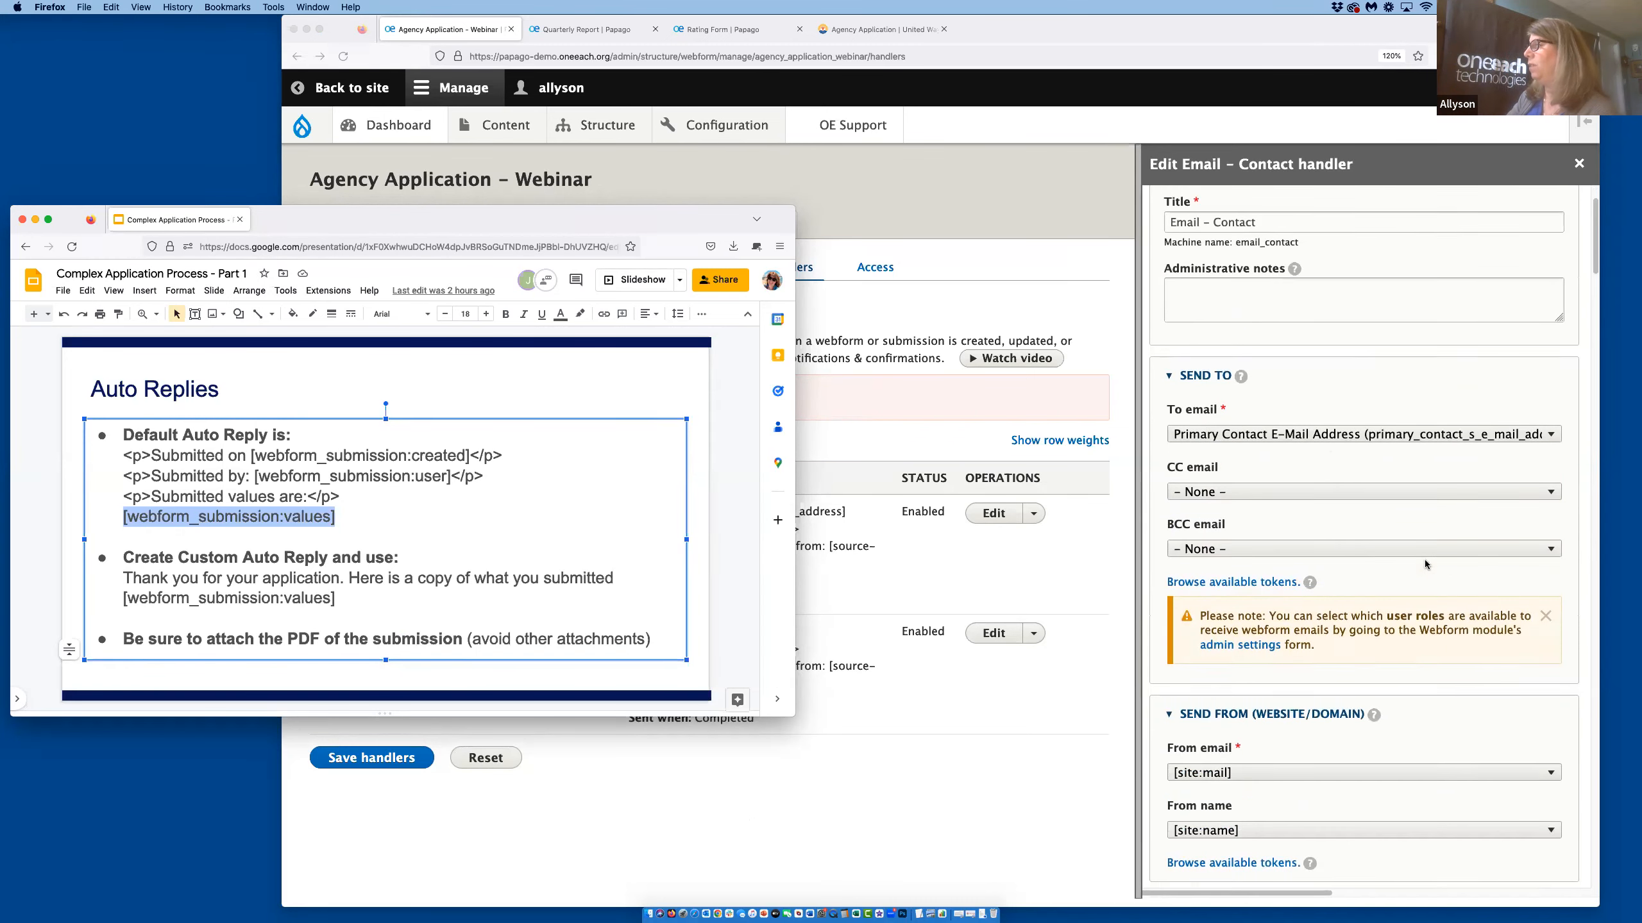
{"action": "left_click", "coordinate": [1328, 487]}
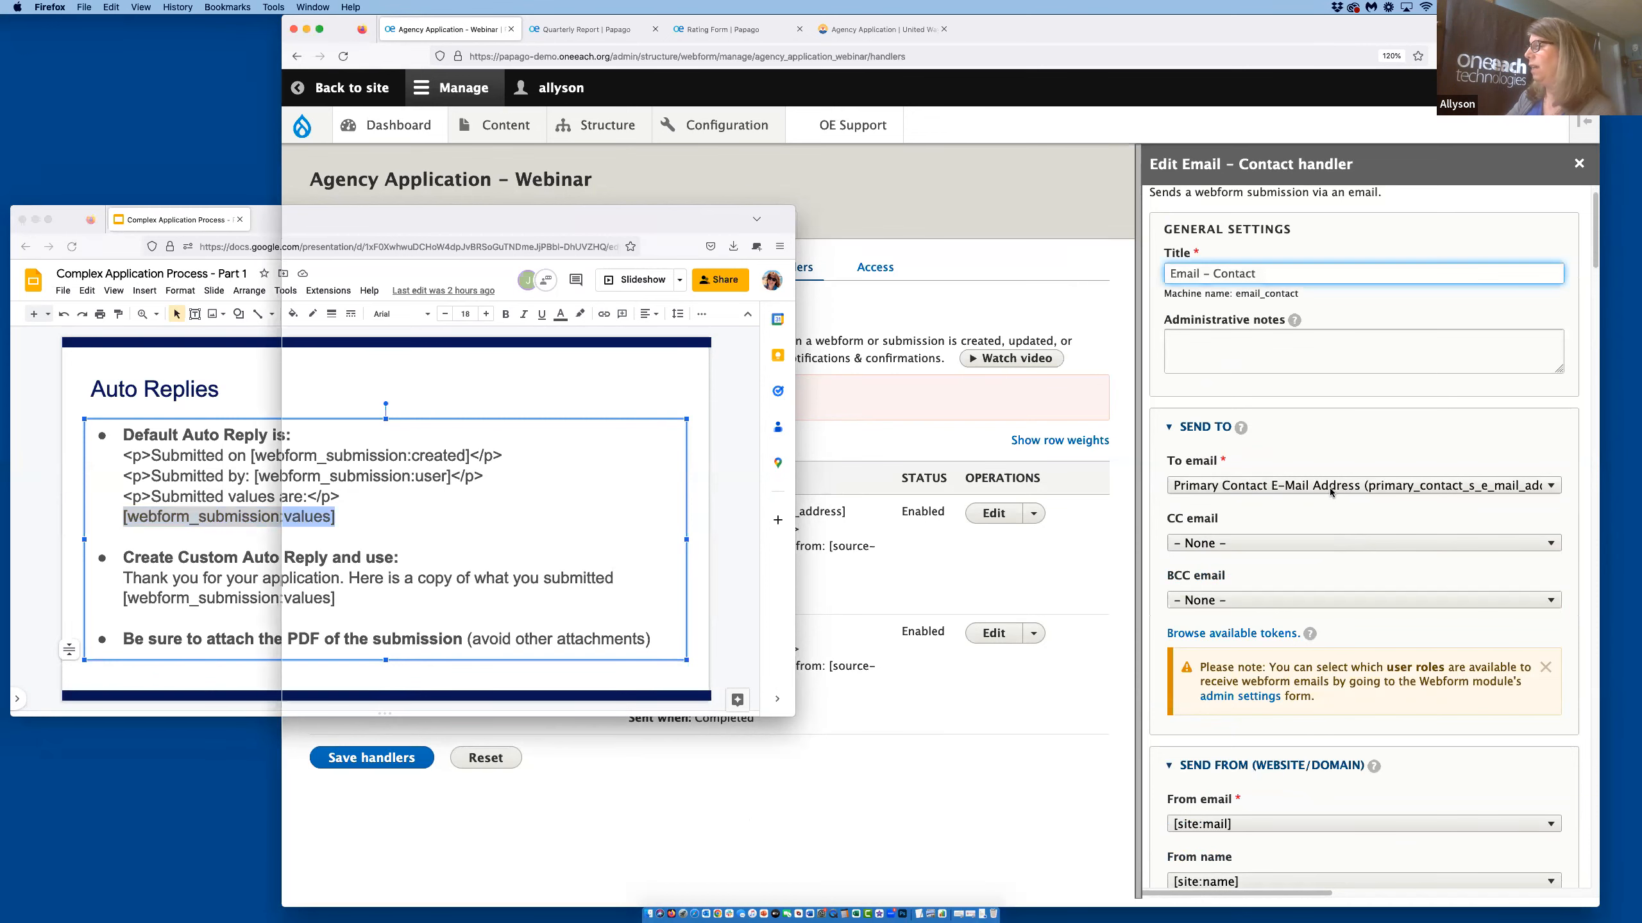
{"action": "left_click", "coordinate": [1329, 487]}
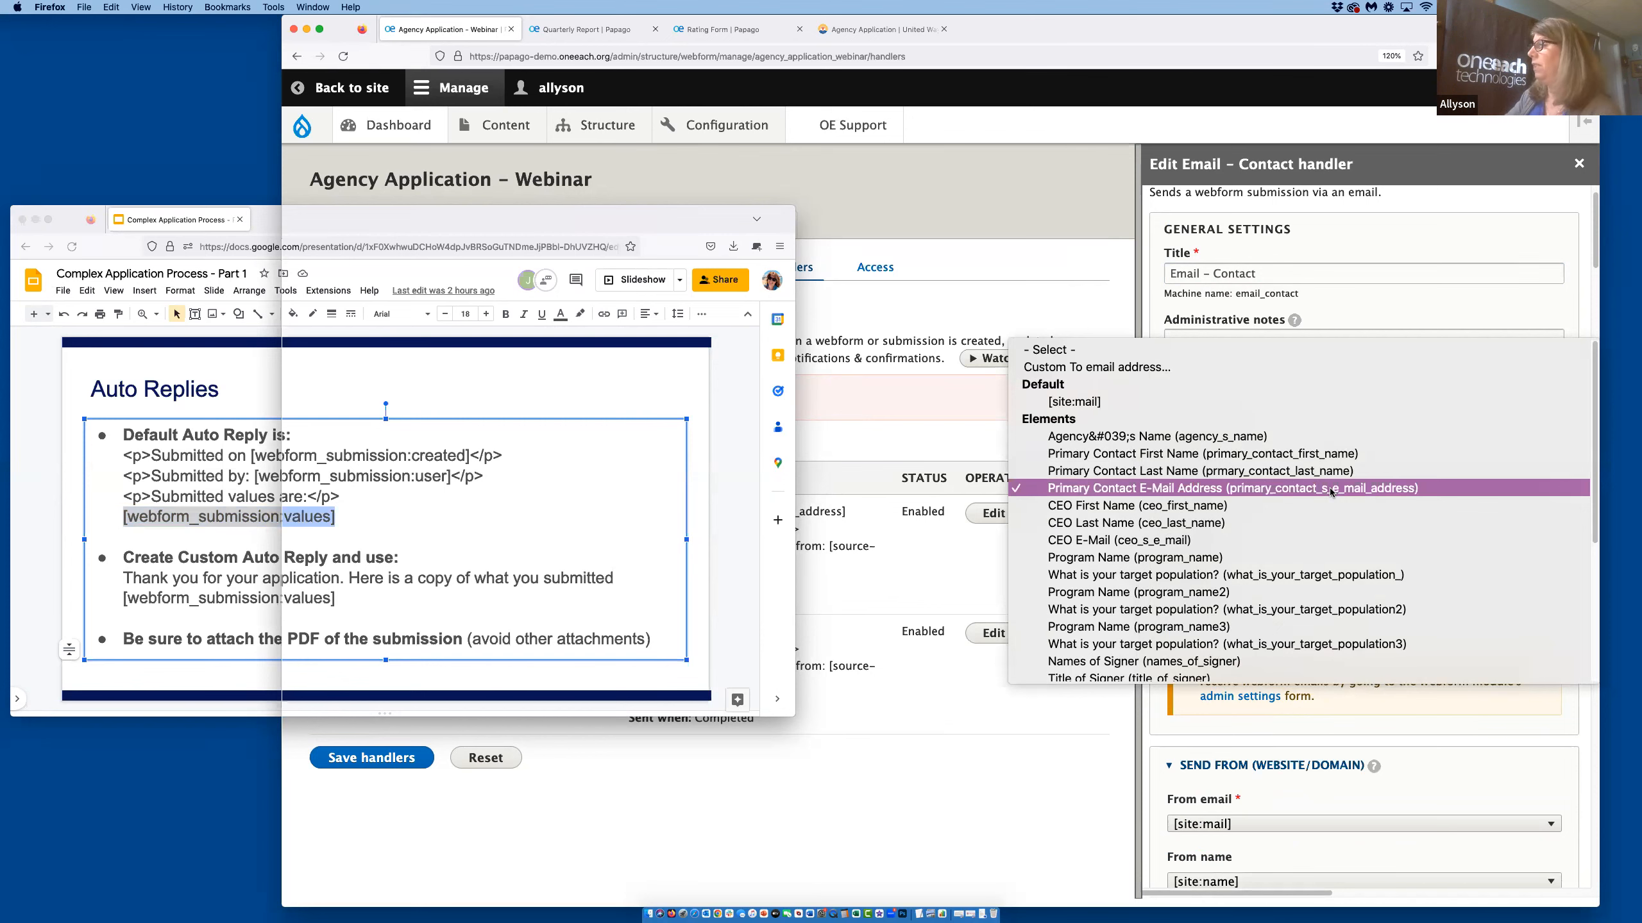
{"action": "left_click", "coordinate": [1330, 490]}
Switch the handler's message subject to the Custom subject option.
{"action": "scroll", "coordinate": [1330, 492], "scroll_direction": "down", "scroll_amount": 10}
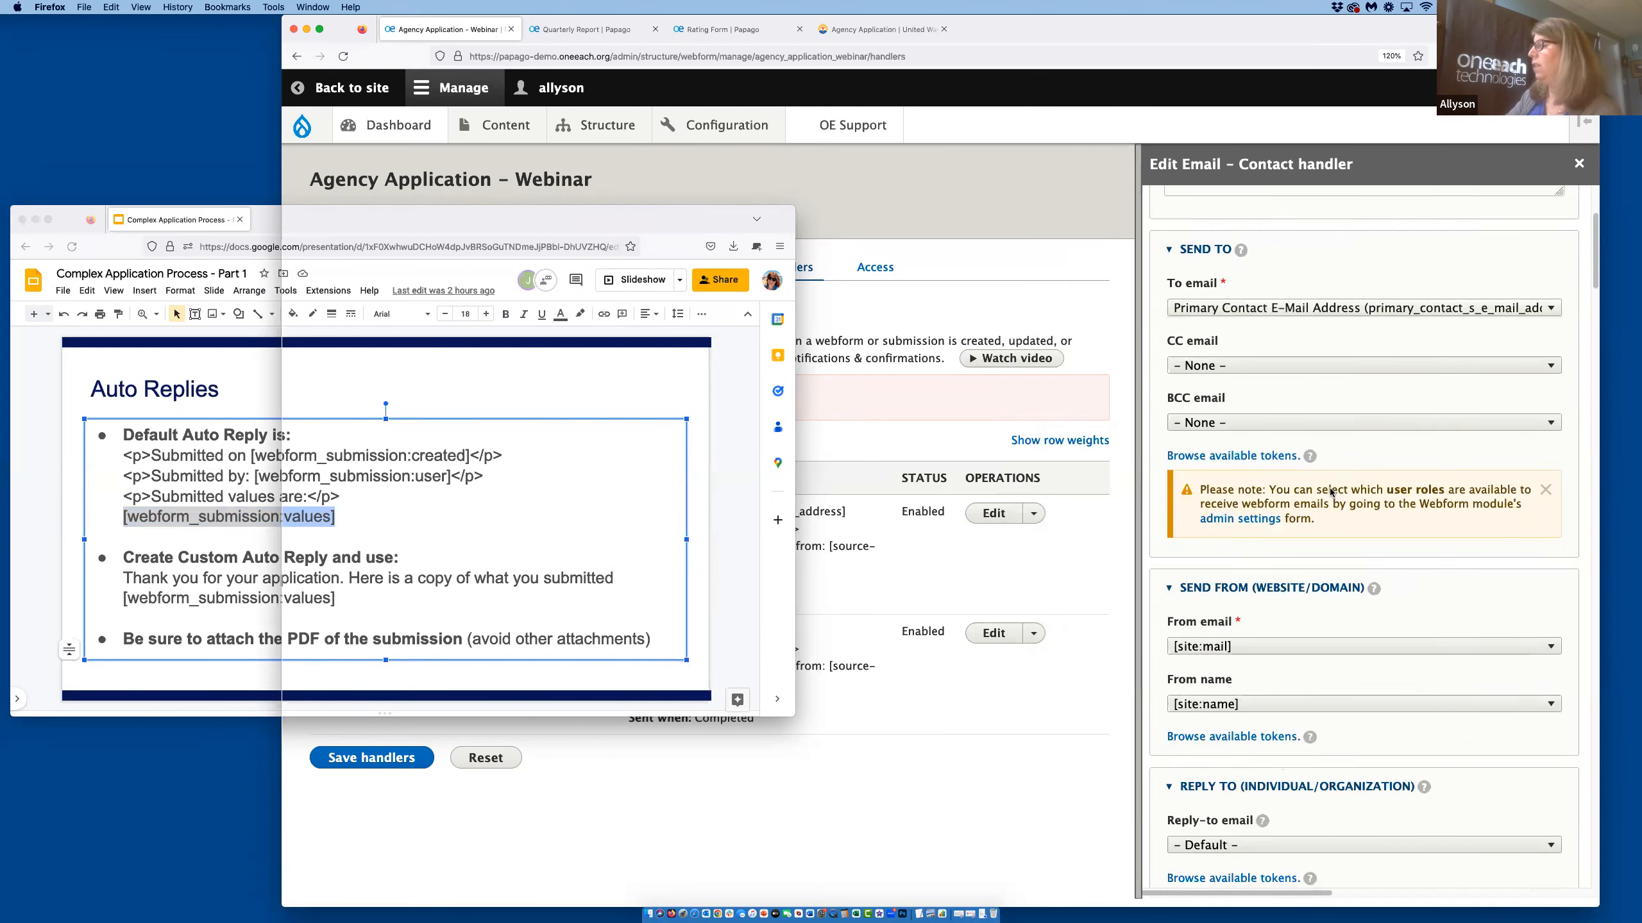
{"action": "scroll", "coordinate": [1330, 492], "scroll_direction": "down", "scroll_amount": 1}
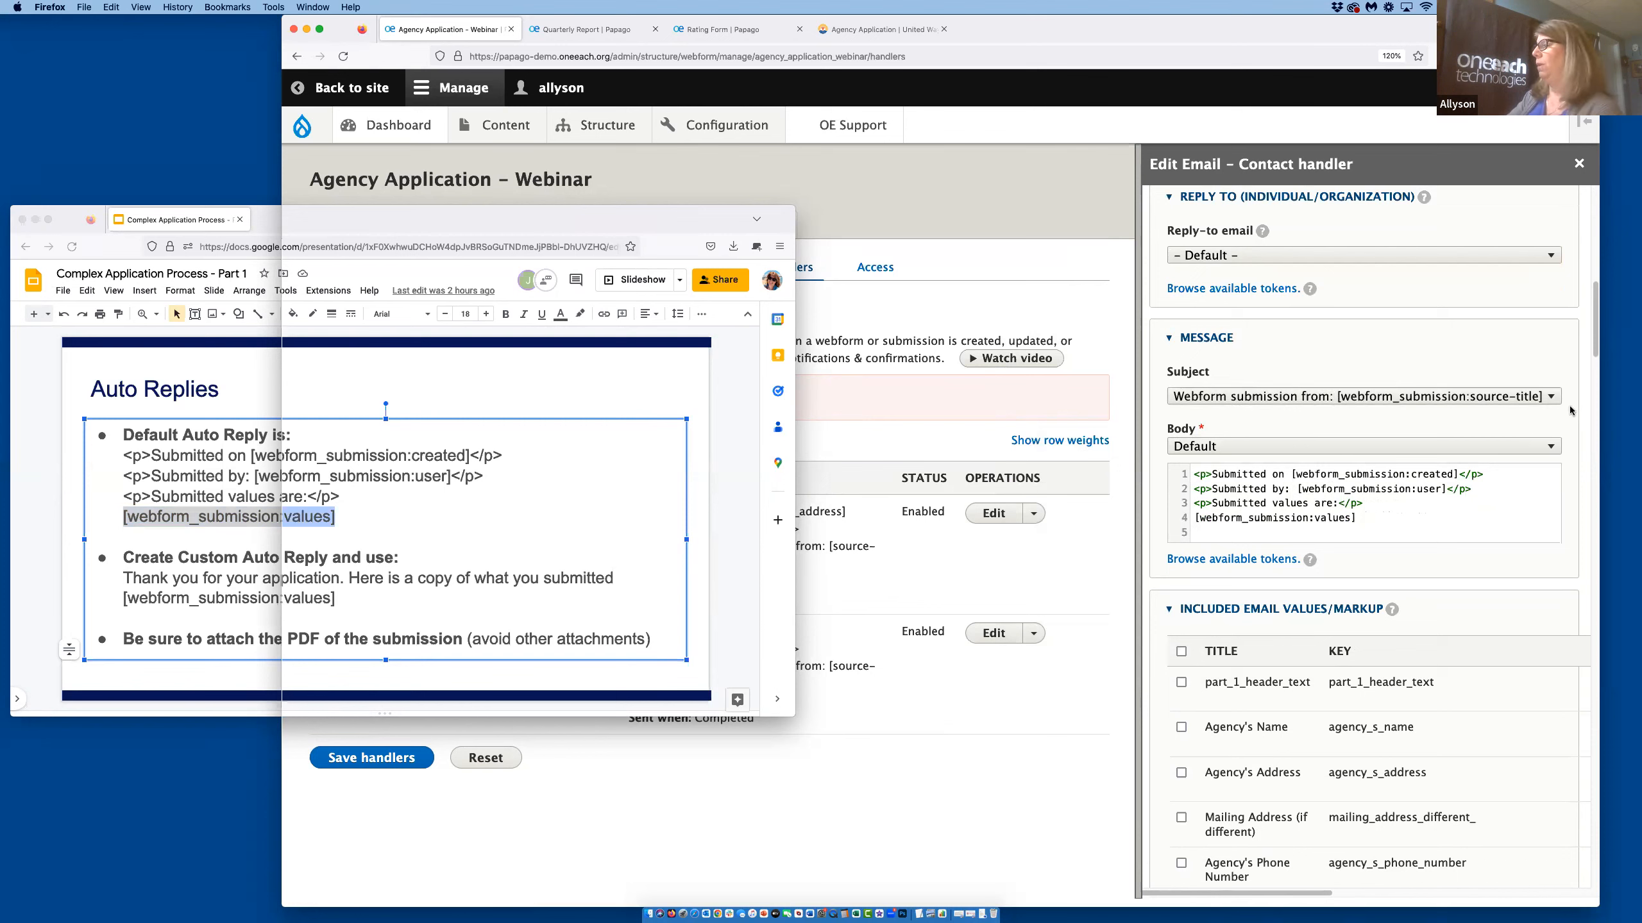
{"action": "left_click", "coordinate": [1552, 397]}
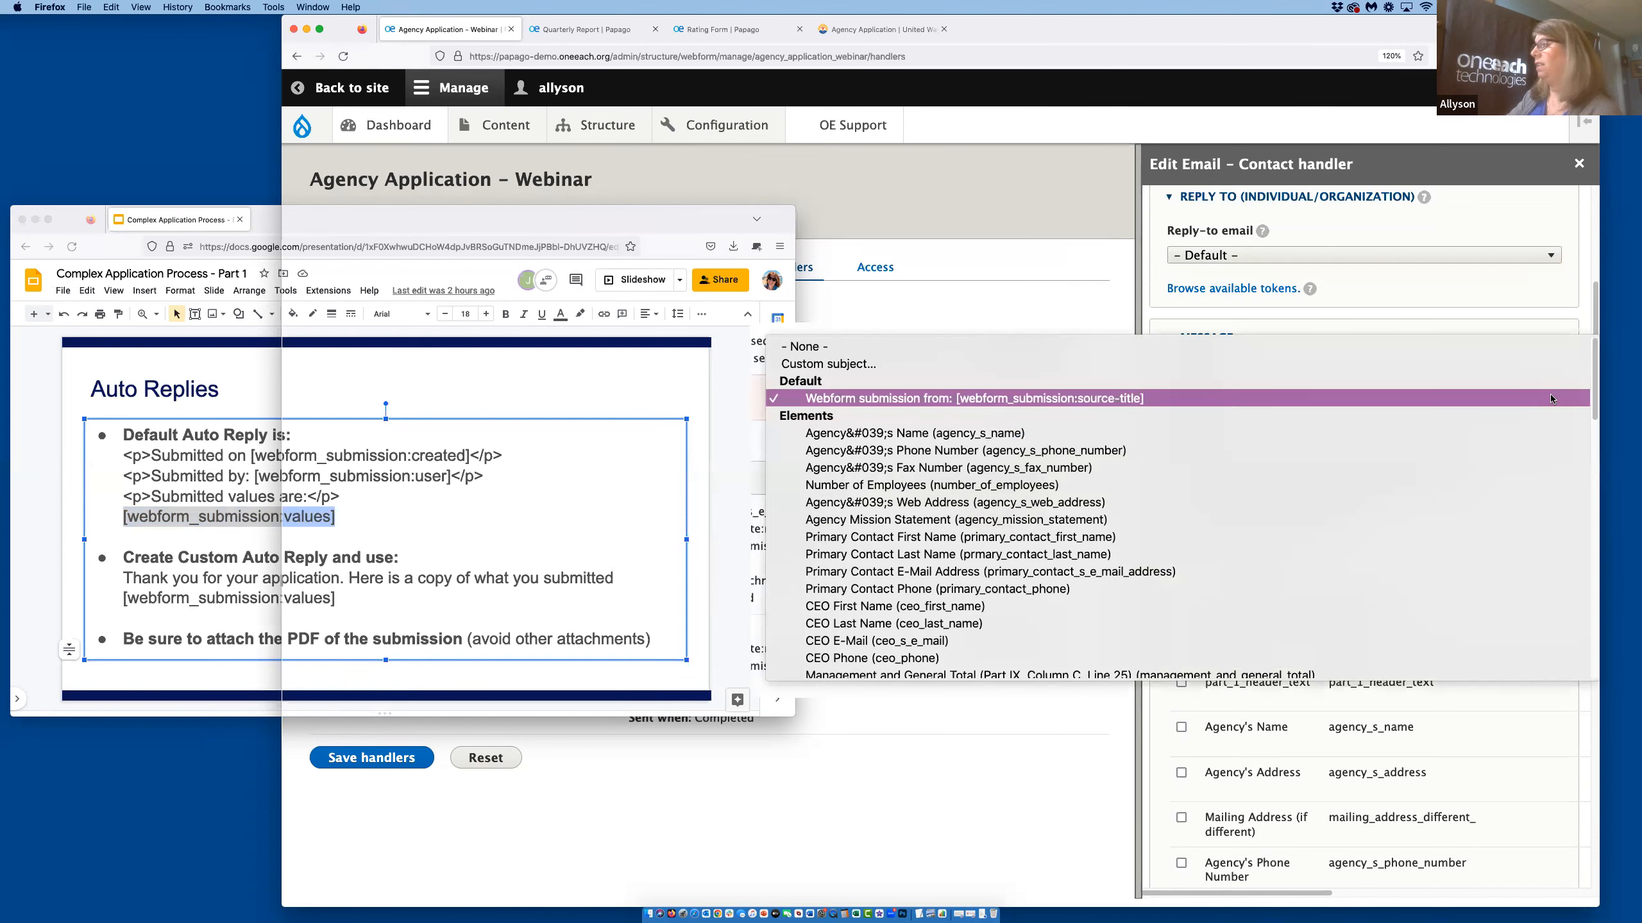
{"action": "left_click", "coordinate": [1531, 374]}
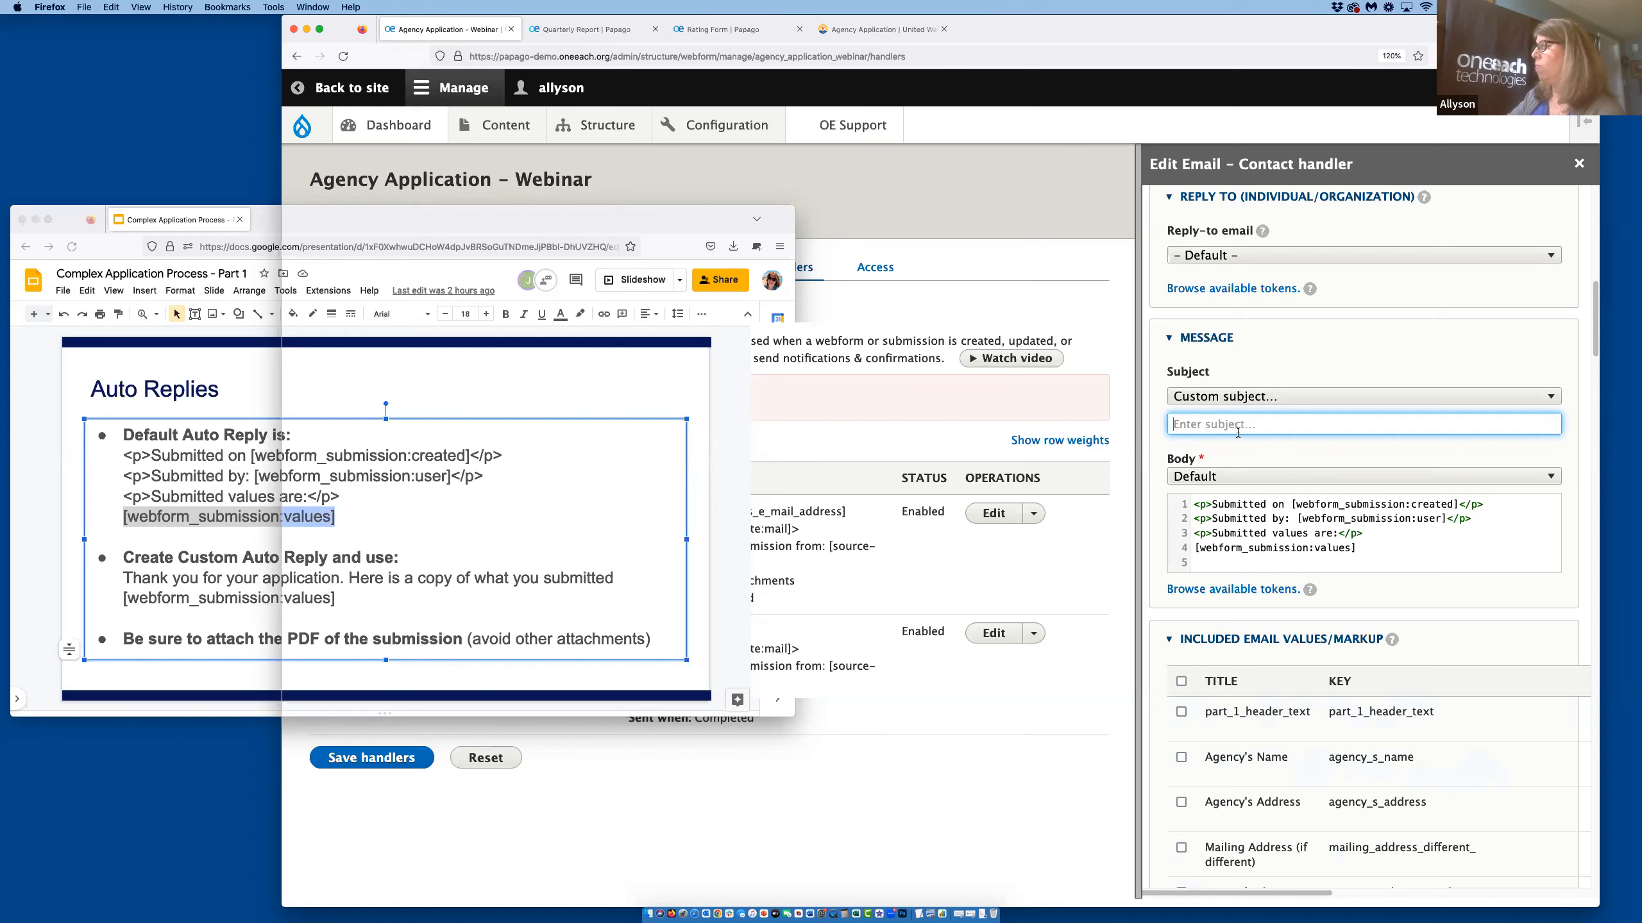
Copy the [webform_submission:values] token from the default message body and switch the body to Custom body.
{"action": "left_click", "coordinate": [1264, 524]}
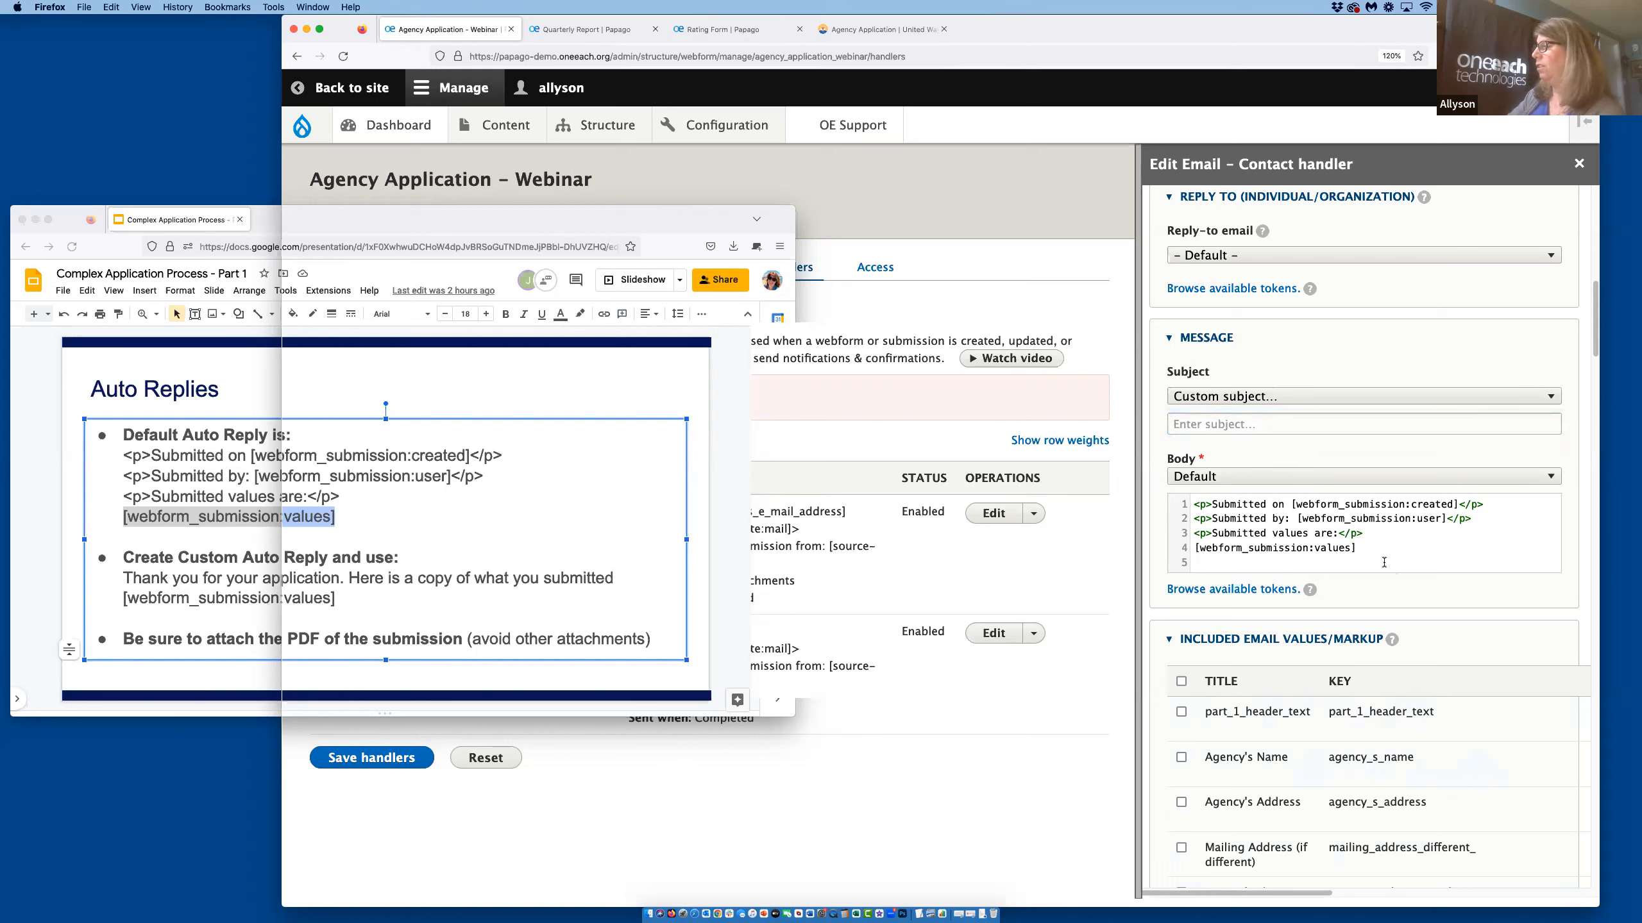
{"action": "left_click_drag", "start_coordinate": [1356, 548], "coordinate": [1183, 548]}
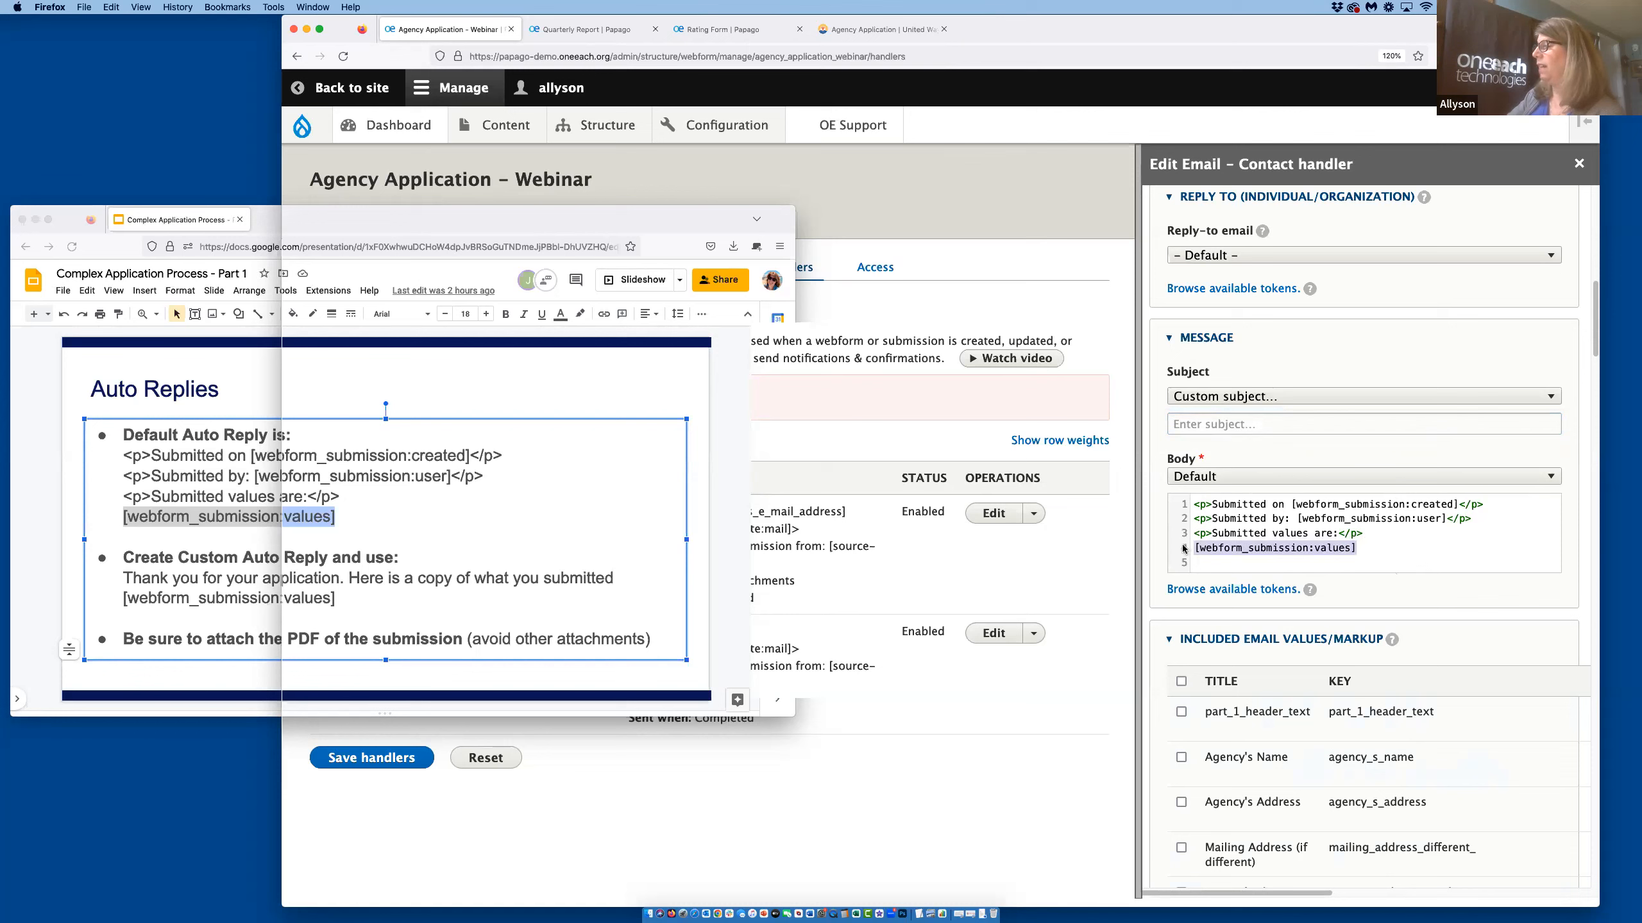
{"action": "right_click", "coordinate": [1239, 550]}
{"action": "left_click", "coordinate": [1268, 594]}
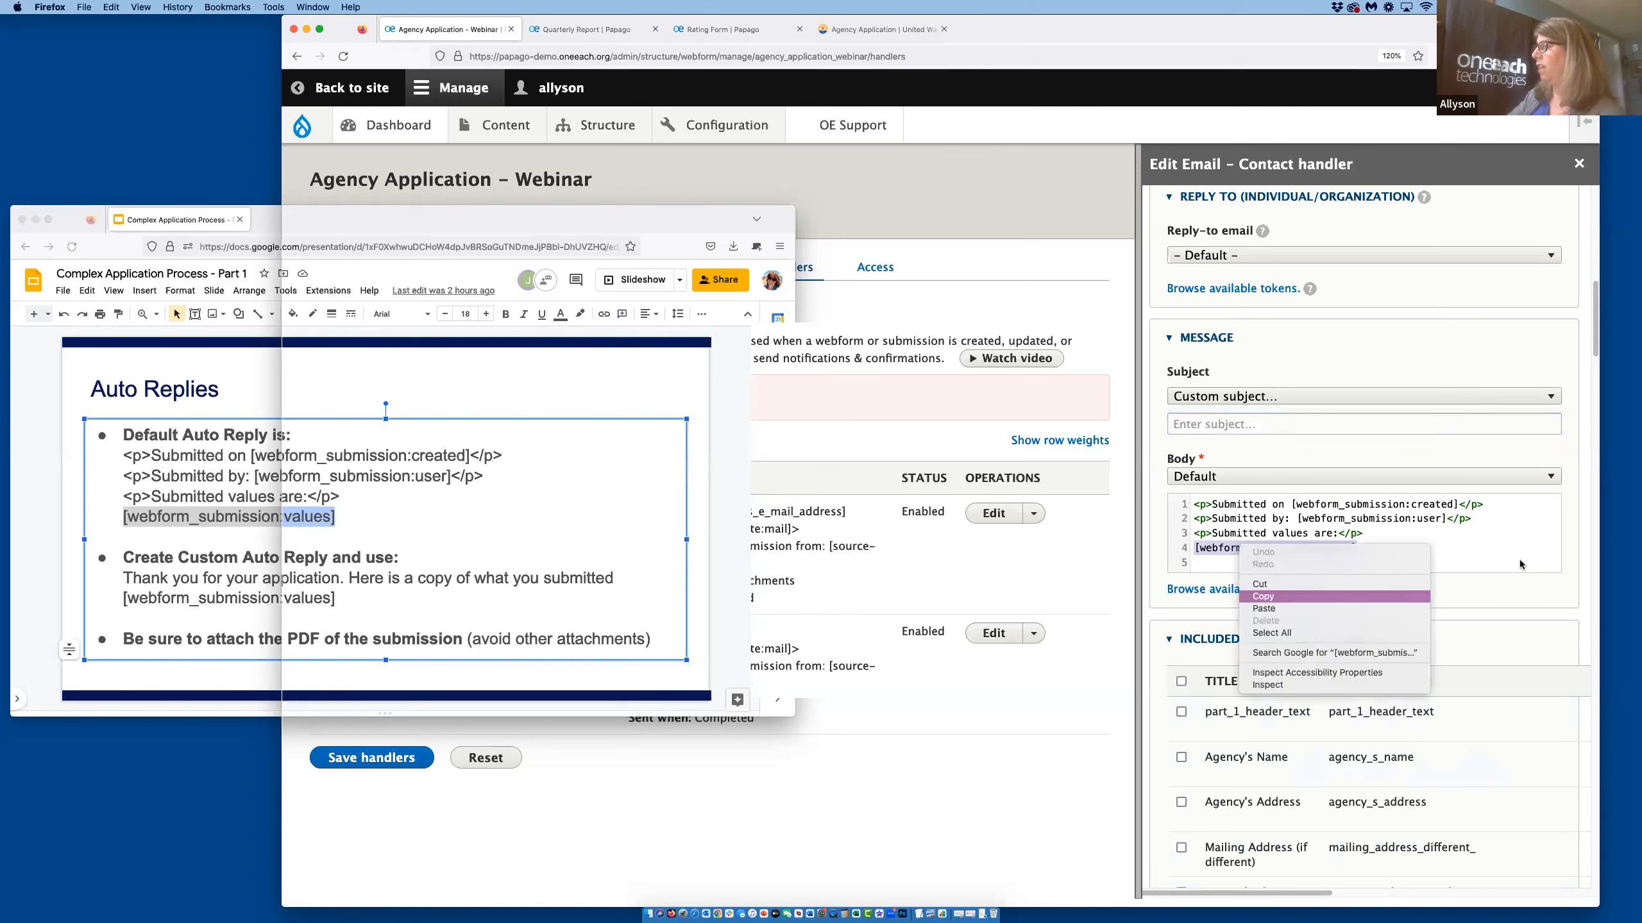
{"action": "left_click", "coordinate": [1550, 477]}
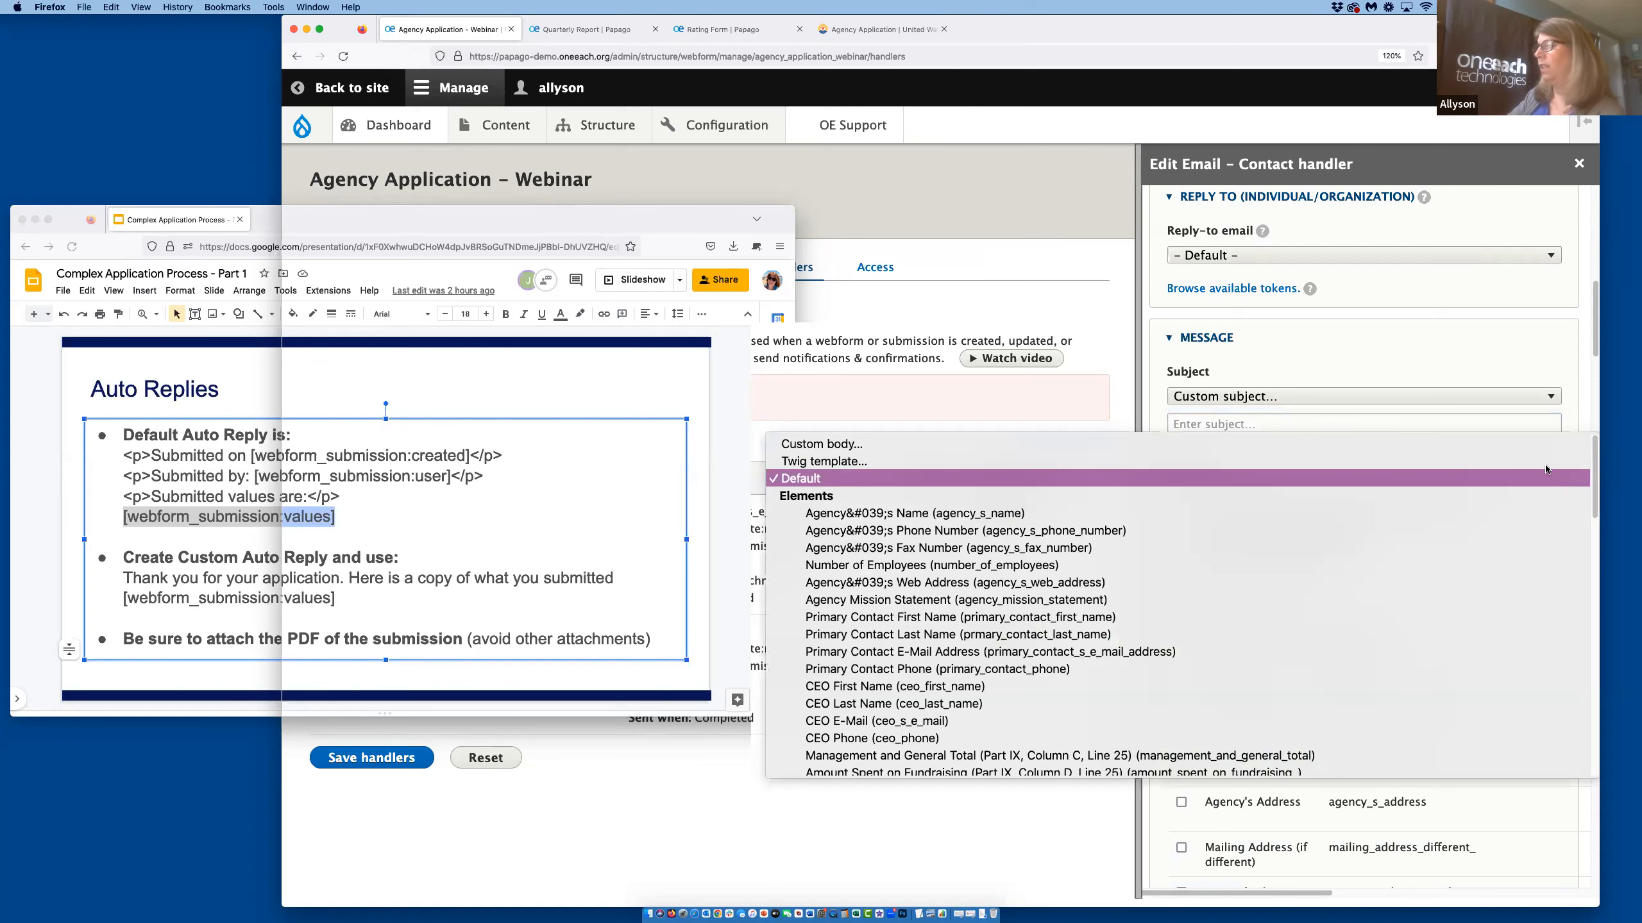
{"action": "left_click", "coordinate": [1538, 449]}
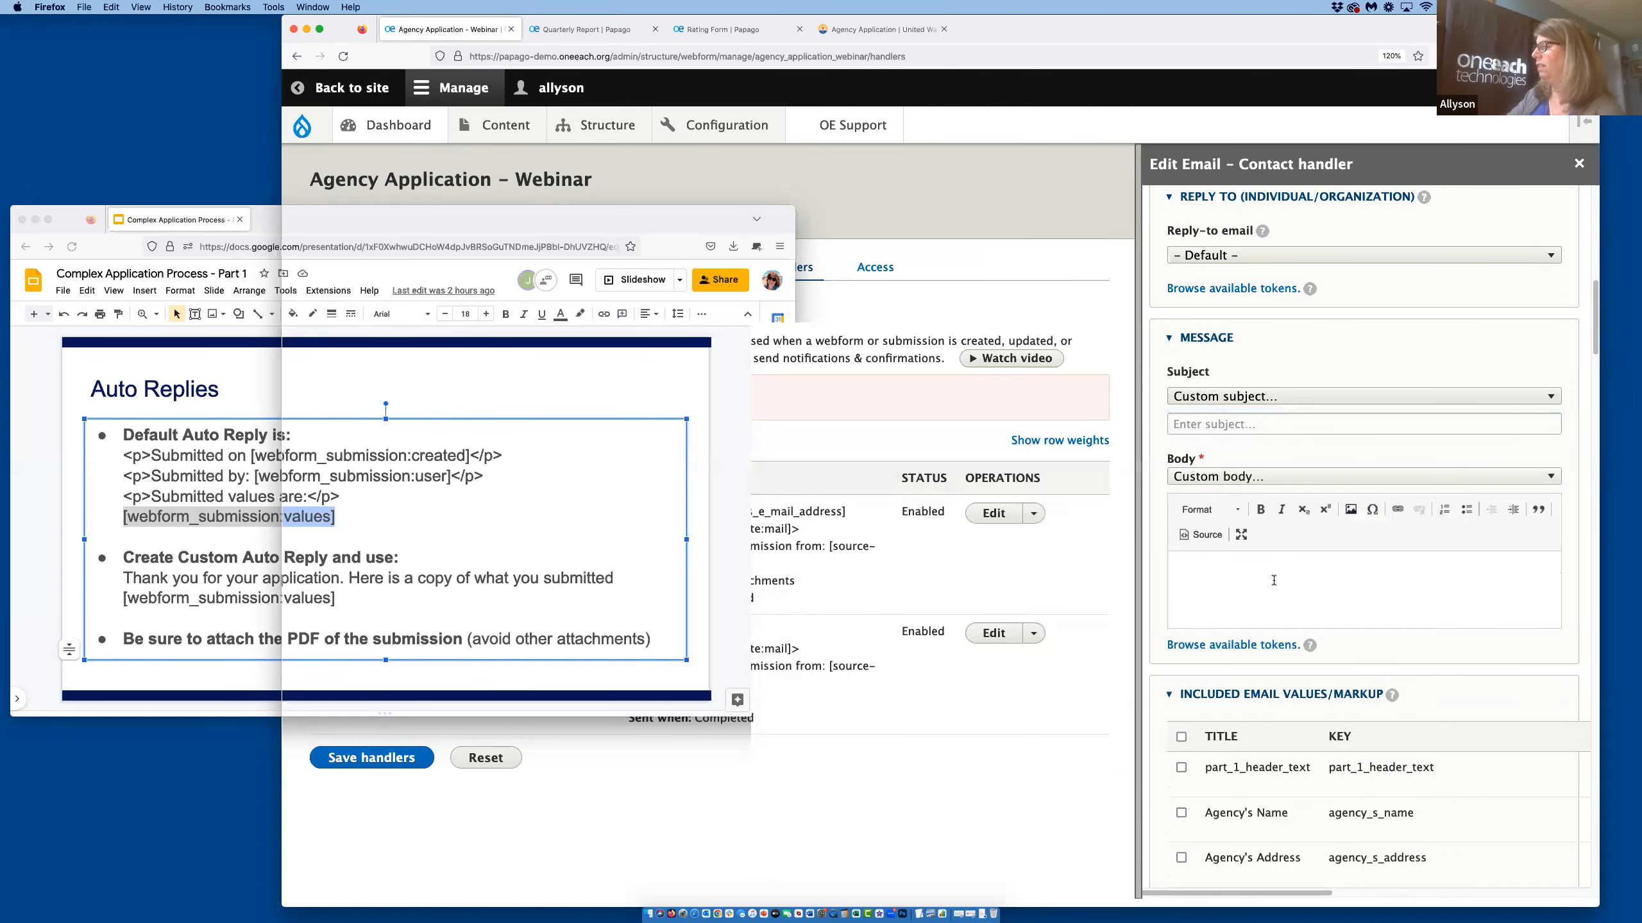
Write "thank you for apply" in the custom body and paste the [webform_submission:values] token on a new line below it.
{"action": "left_click", "coordinate": [1274, 580]}
{"action": "type", "text": "thank "}
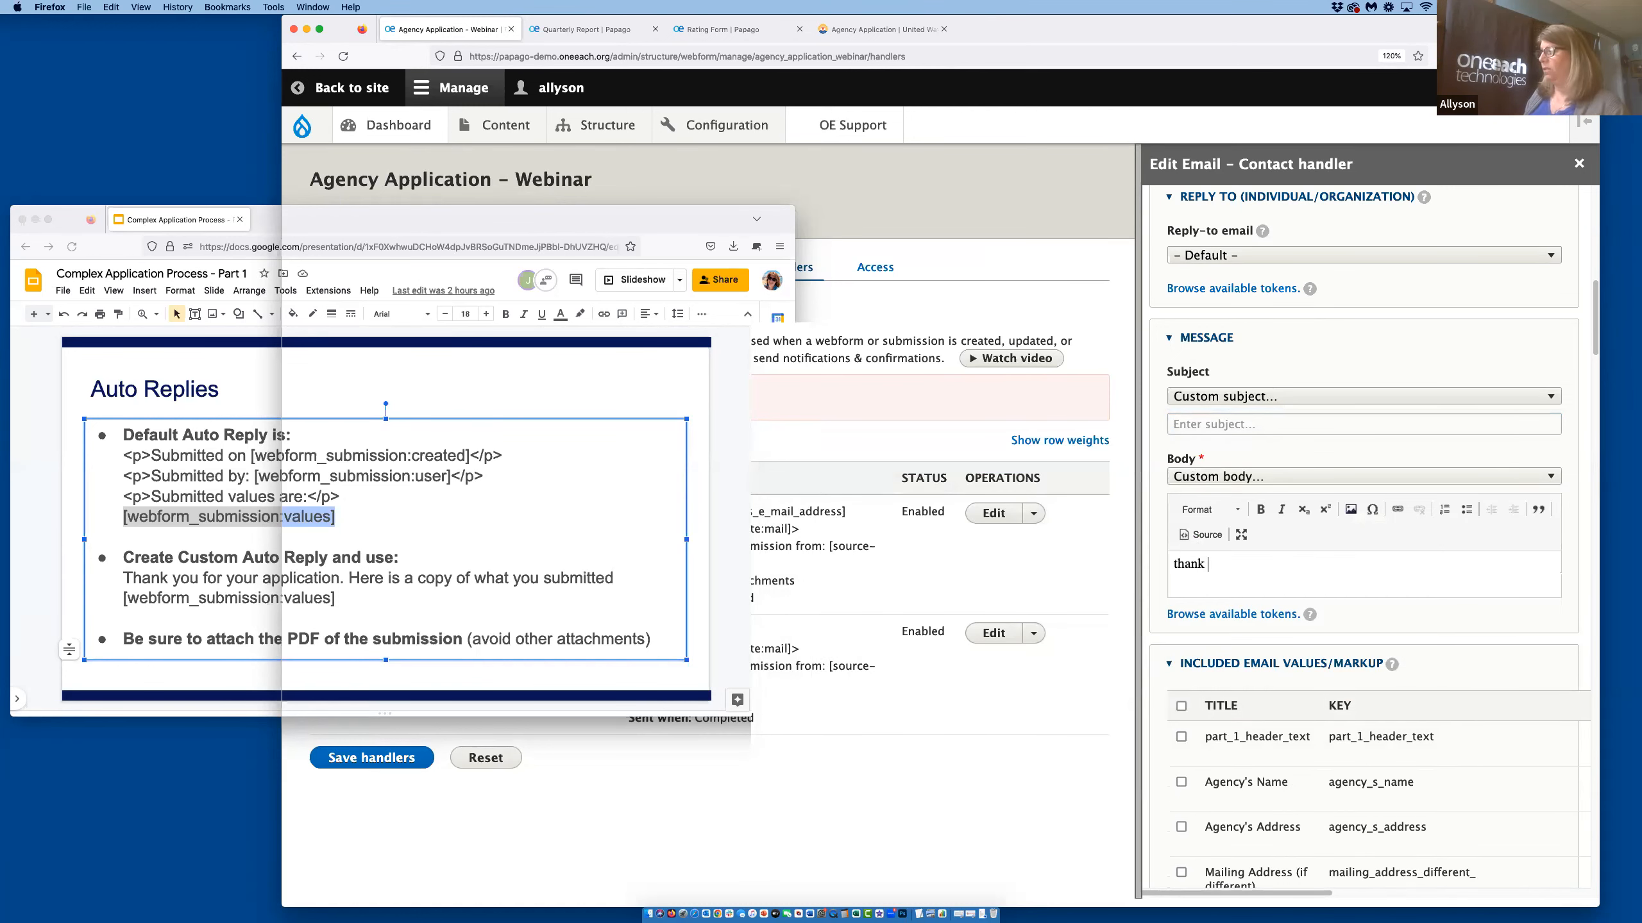
{"action": "type", "text": "you for apply"}
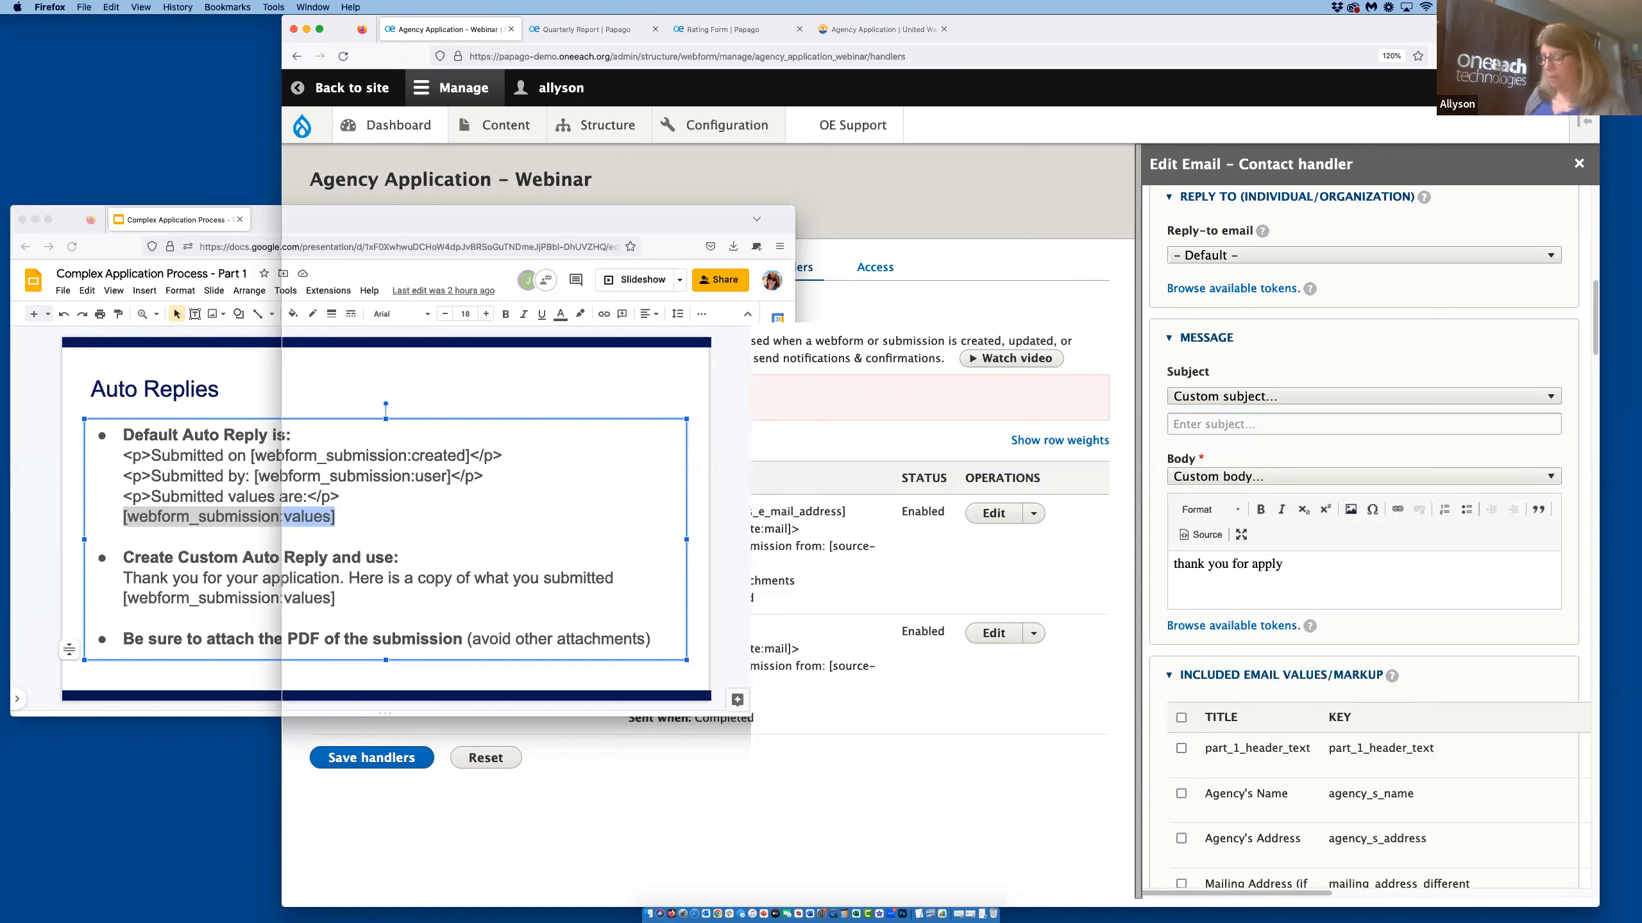
{"action": "key", "text": "super+v"}
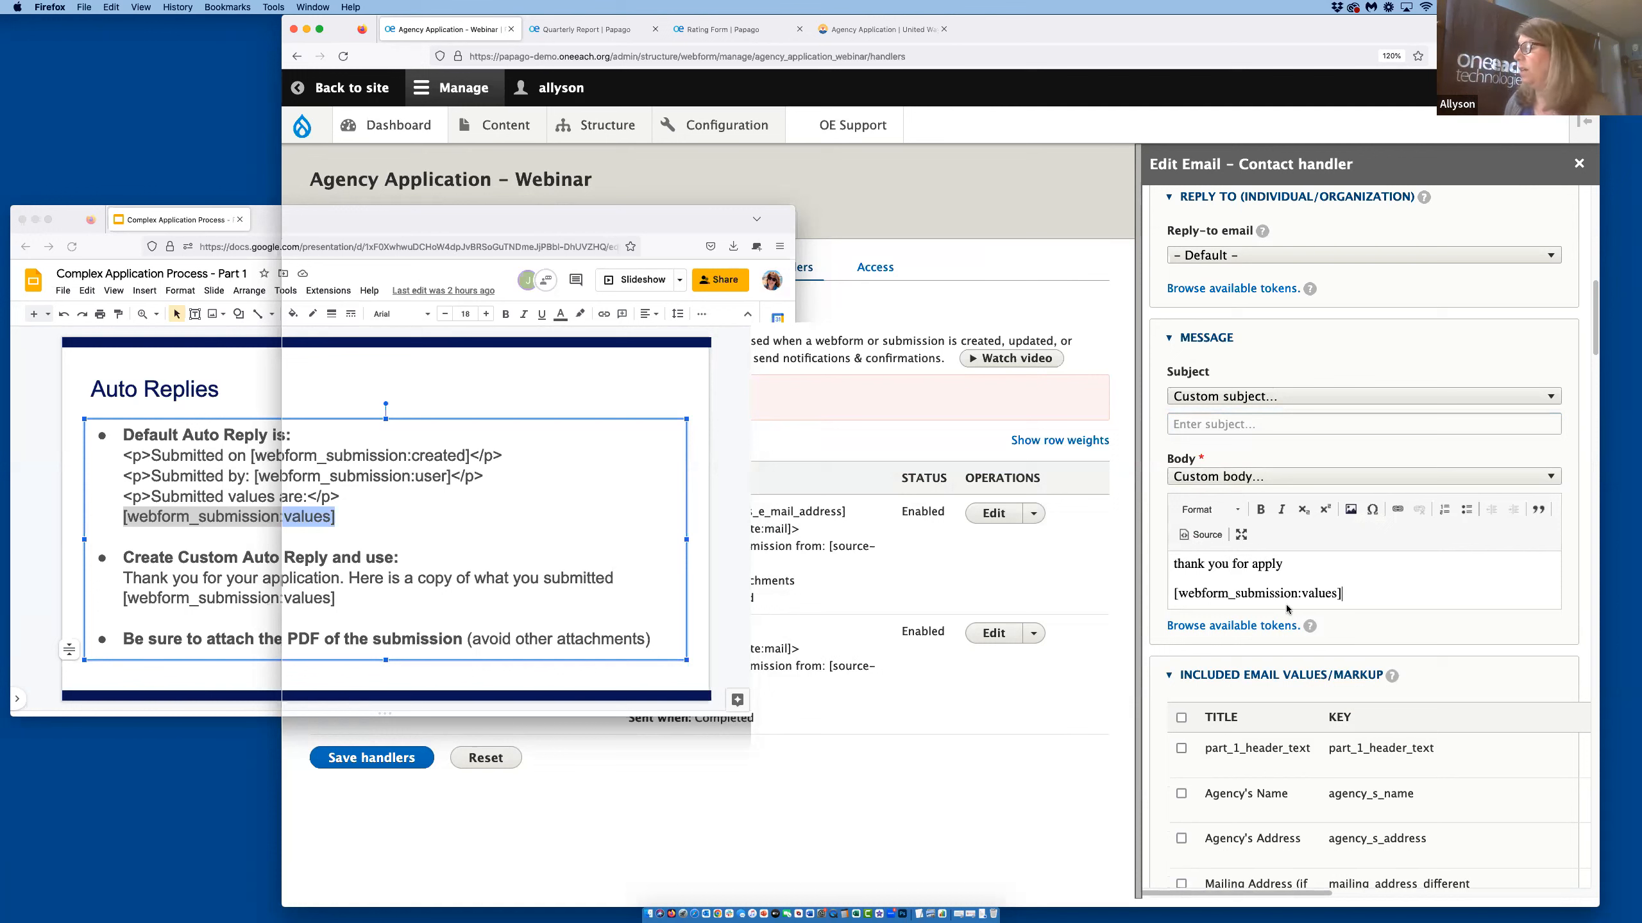
Examine the handler's included email values, their element types, the PDF of Completed Form entry and the file attachment option.
{"action": "scroll", "coordinate": [1500, 665], "scroll_direction": "down", "scroll_amount": 7}
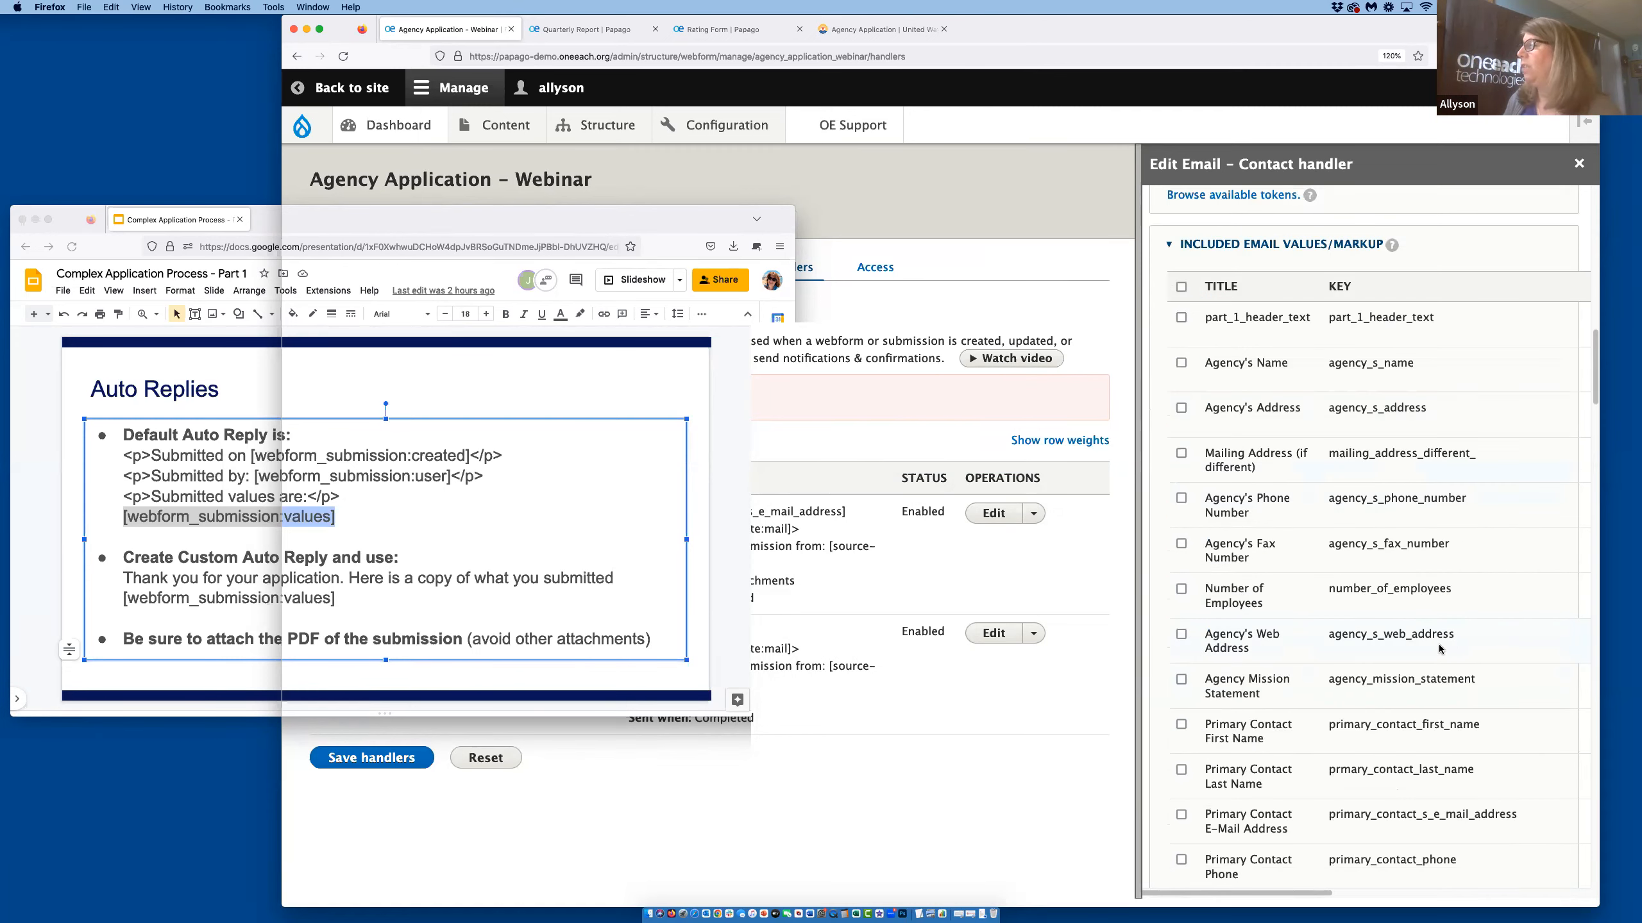
{"action": "scroll", "coordinate": [1248, 542], "scroll_direction": "down", "scroll_amount": 8}
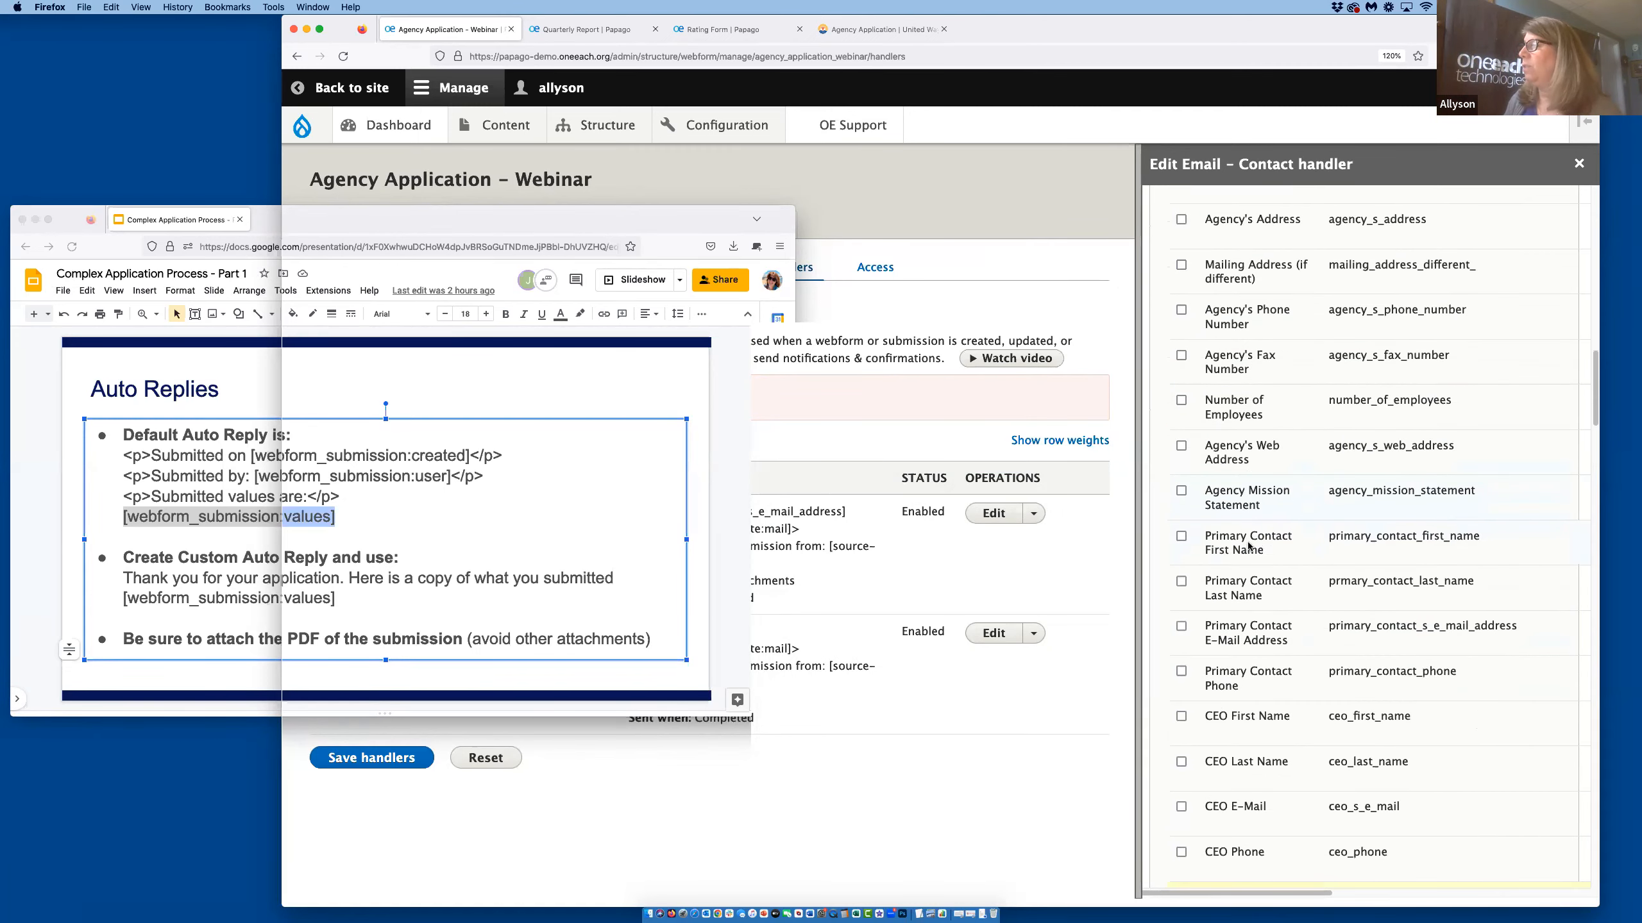
{"action": "scroll", "coordinate": [1248, 544], "scroll_direction": "down", "scroll_amount": 3}
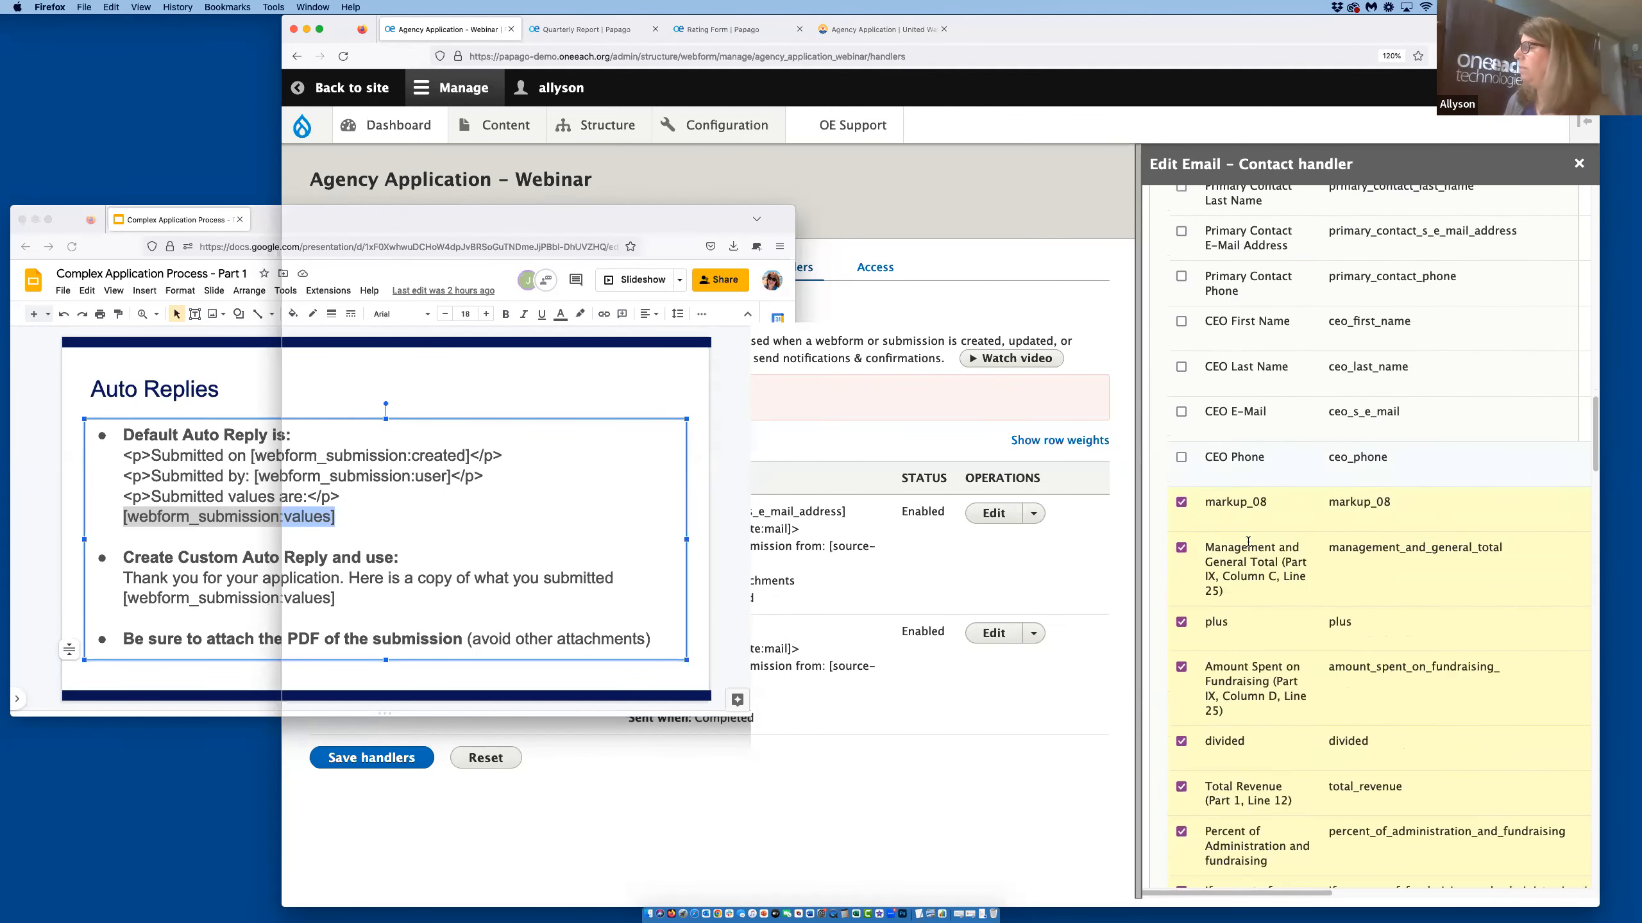
{"action": "scroll", "coordinate": [1248, 546], "scroll_direction": "down", "scroll_amount": 10}
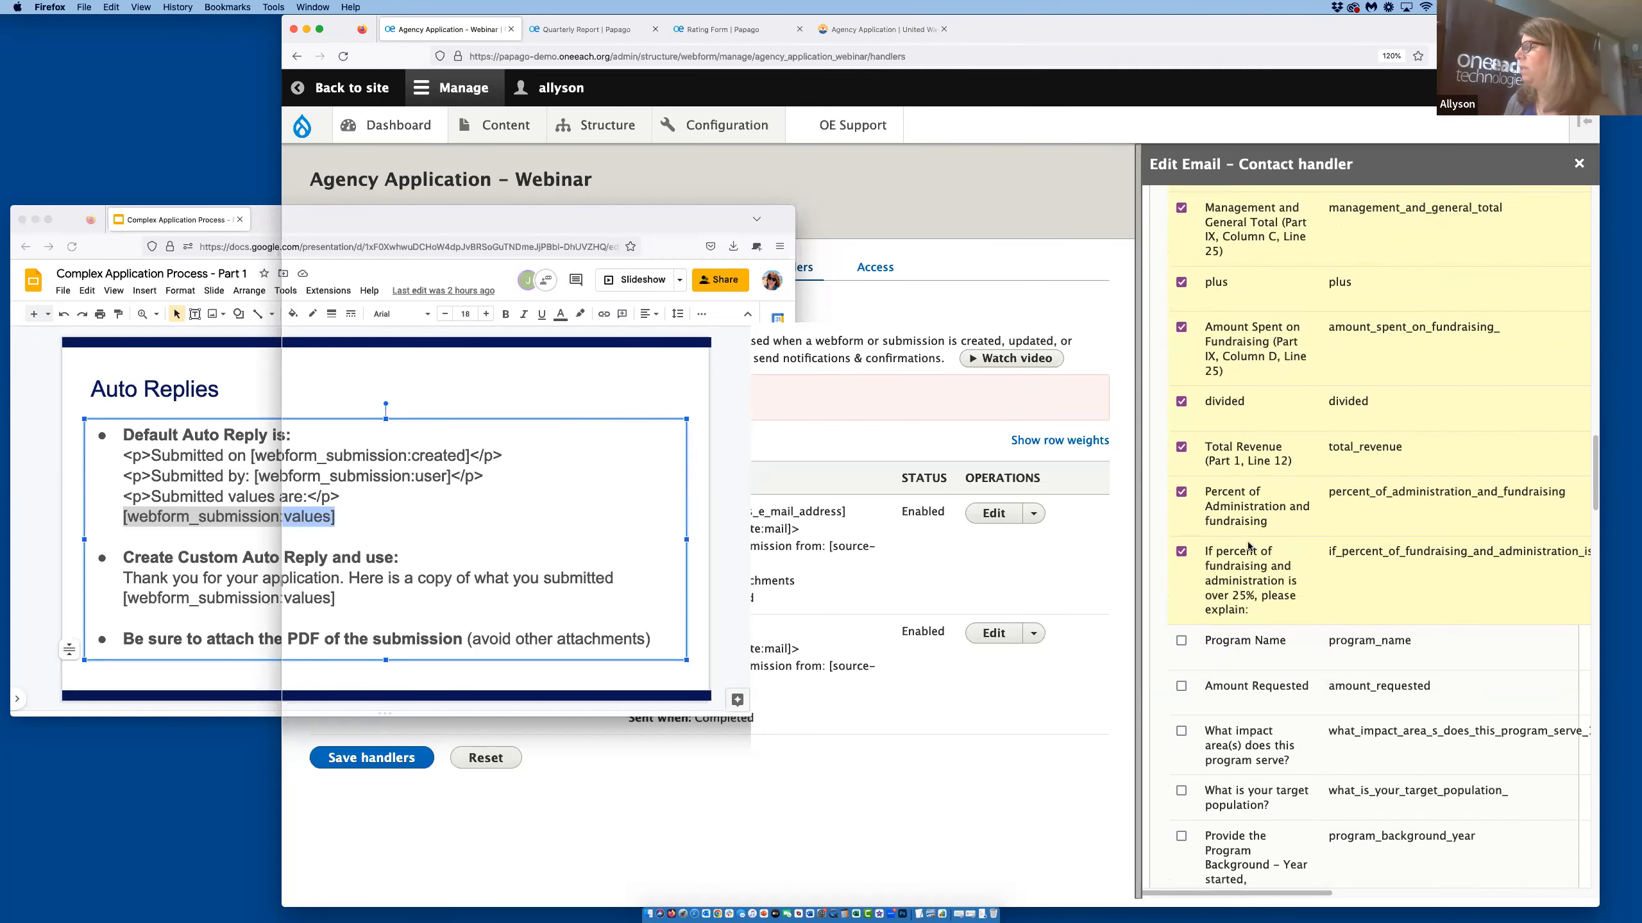
{"action": "scroll", "coordinate": [1248, 543], "scroll_direction": "down", "scroll_amount": 9}
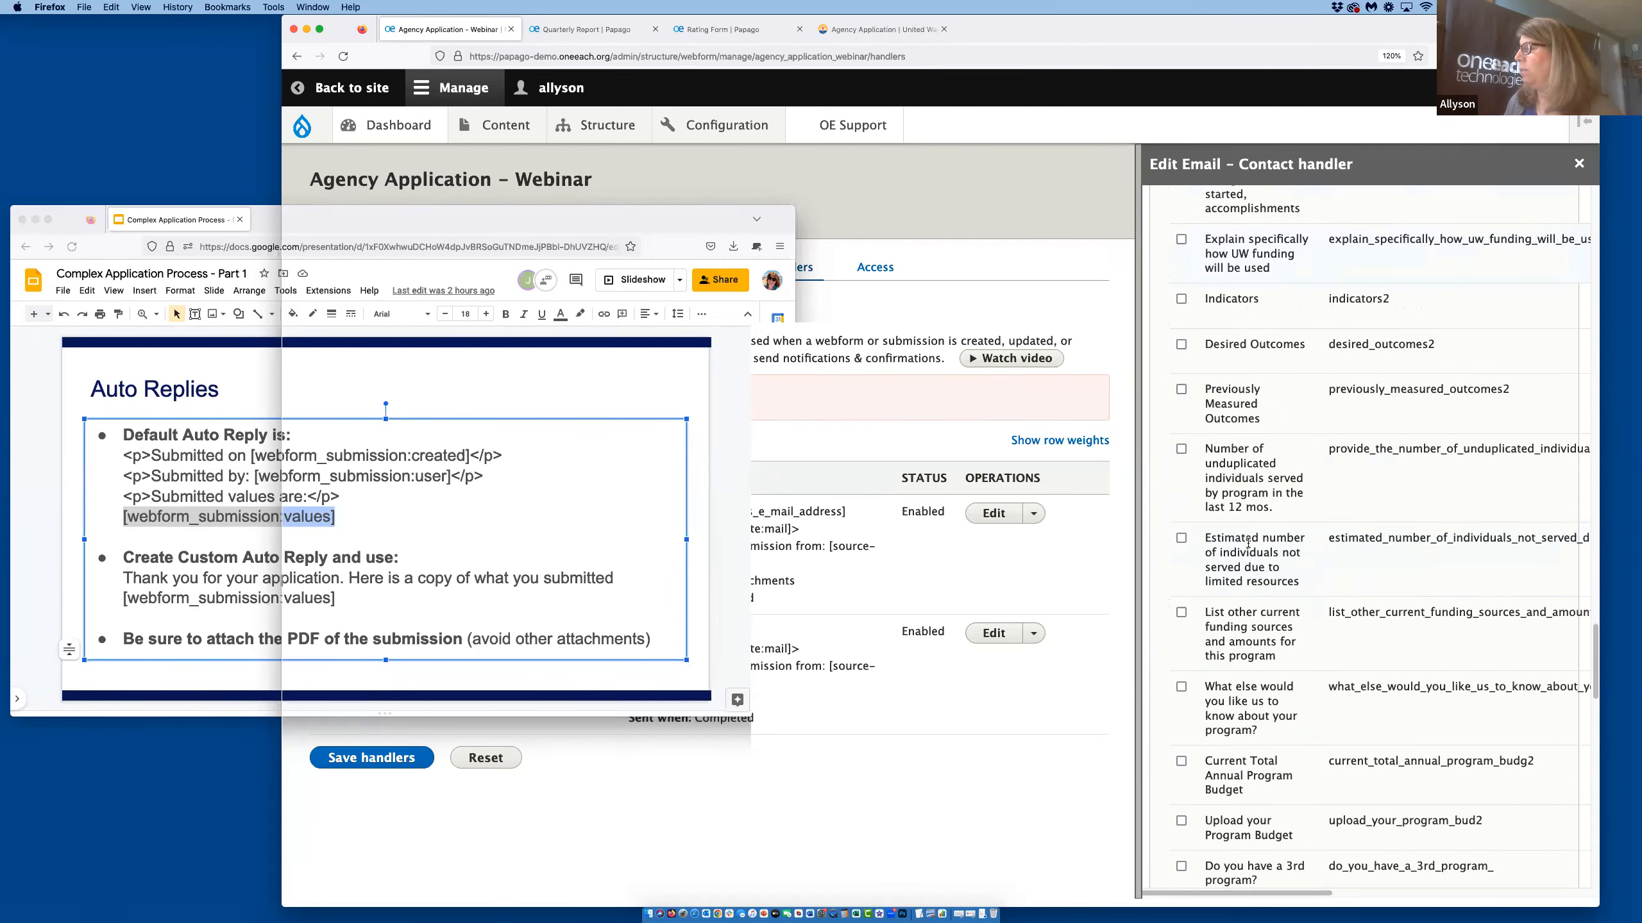
{"action": "scroll", "coordinate": [1248, 545], "scroll_direction": "down", "scroll_amount": 7}
{"action": "scroll", "coordinate": [1247, 545], "scroll_direction": "down", "scroll_amount": 8}
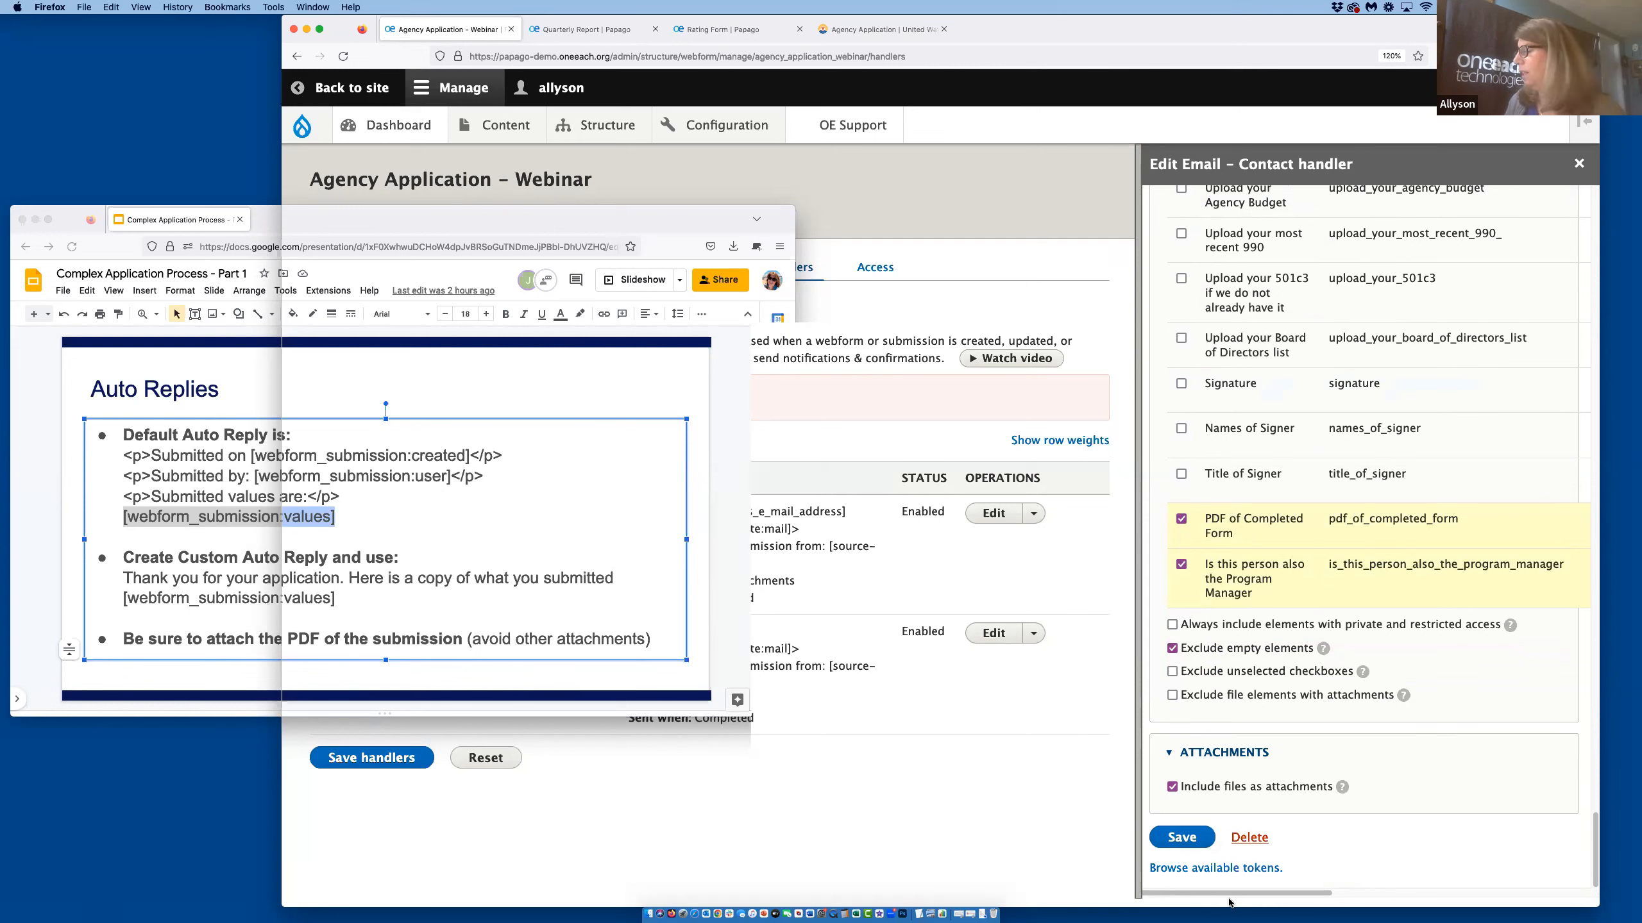
{"action": "scroll", "coordinate": [1386, 580], "scroll_direction": "right", "scroll_amount": 6}
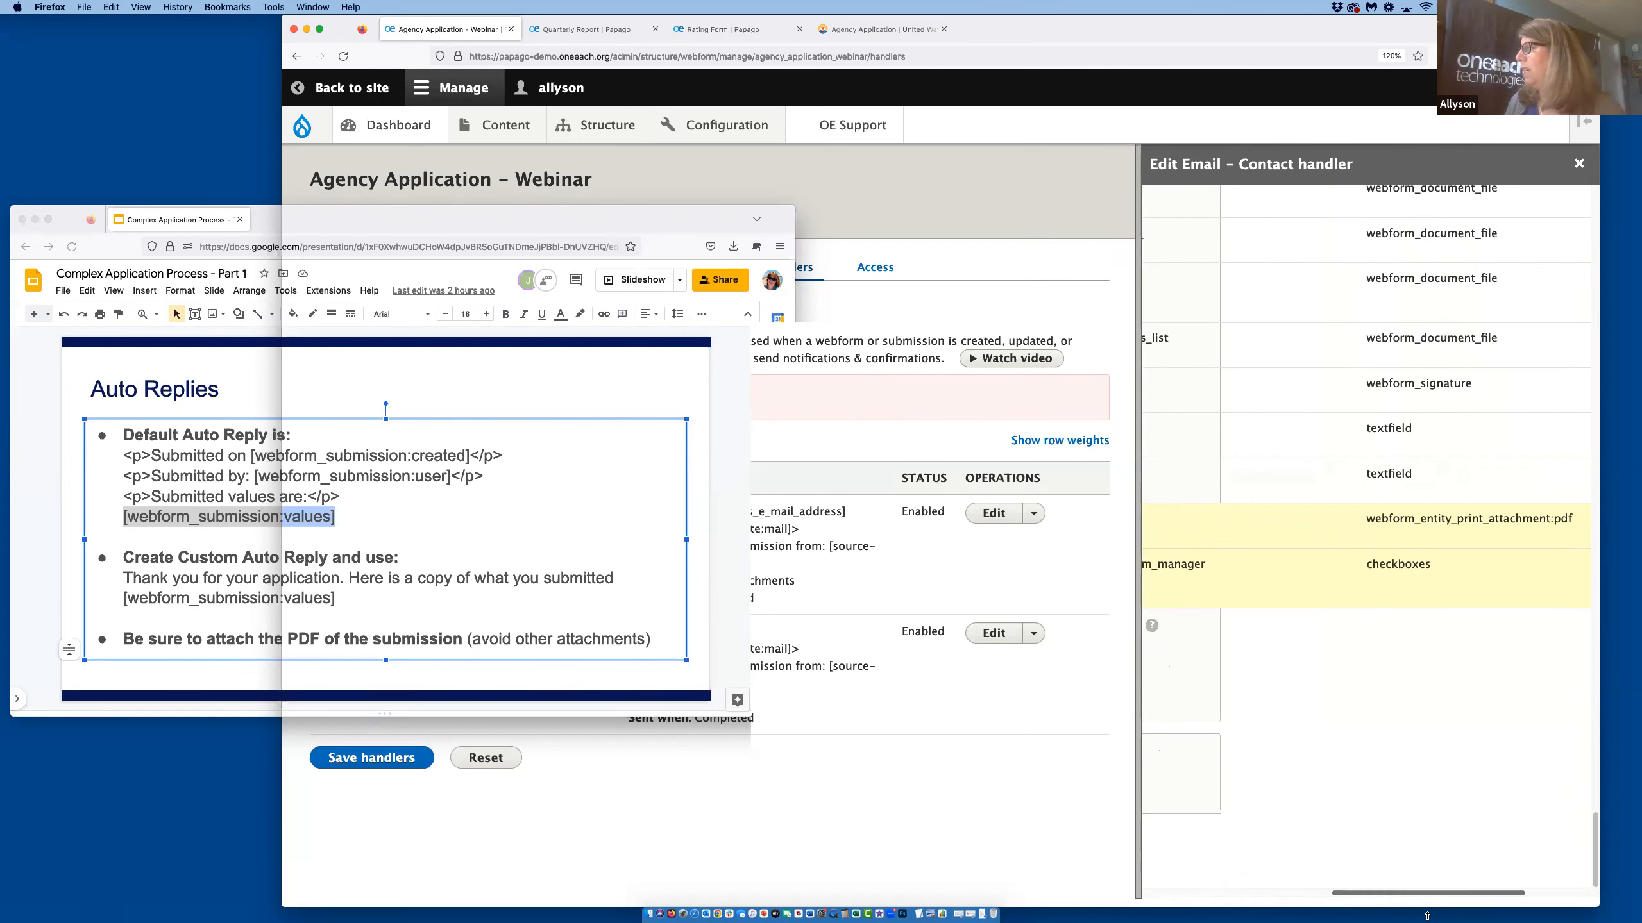
{"action": "scroll", "coordinate": [1385, 581], "scroll_direction": "up", "scroll_amount": 4}
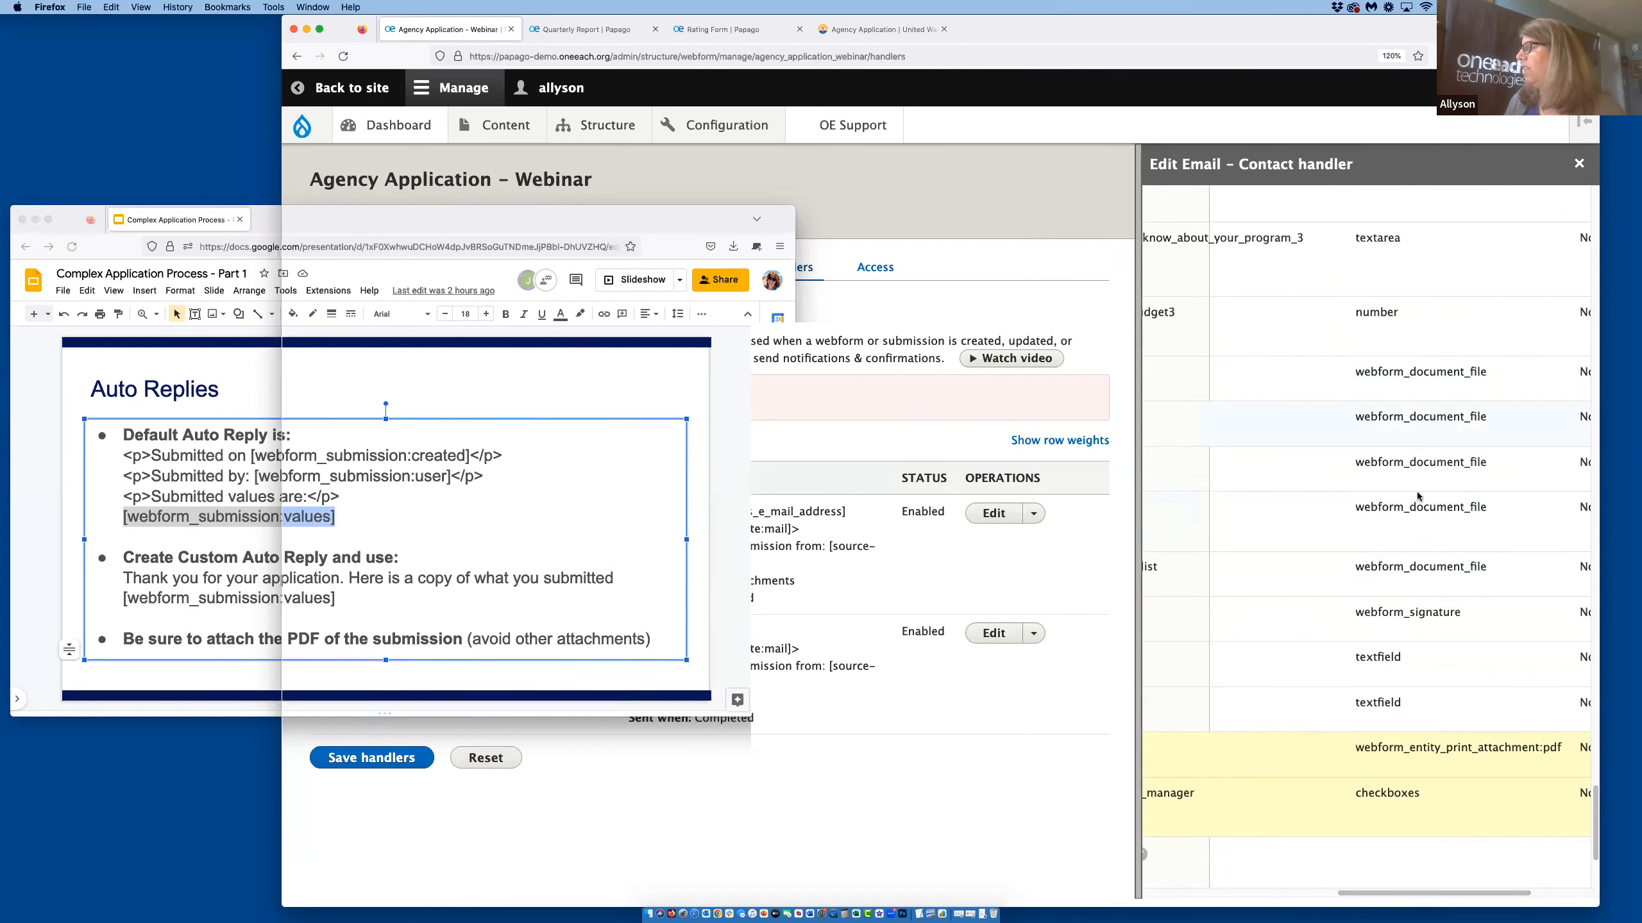
{"action": "left_click_drag", "start_coordinate": [1407, 895], "coordinate": [1185, 904]}
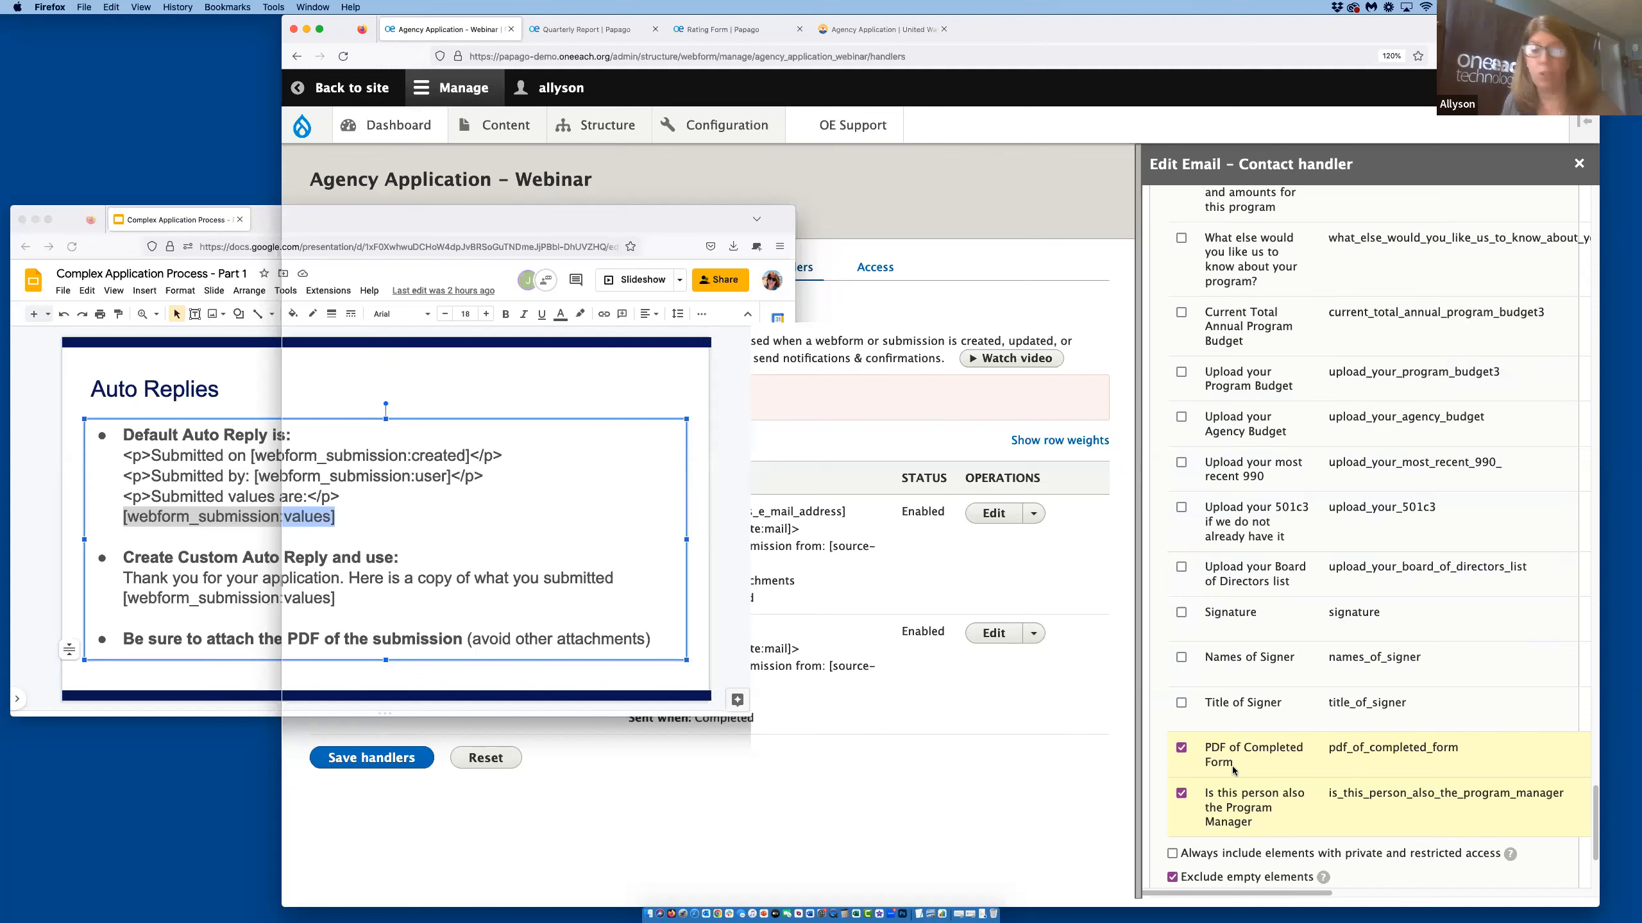
{"action": "scroll", "coordinate": [1233, 768], "scroll_direction": "down", "scroll_amount": 5}
{"action": "left_click", "coordinate": [1203, 788]}
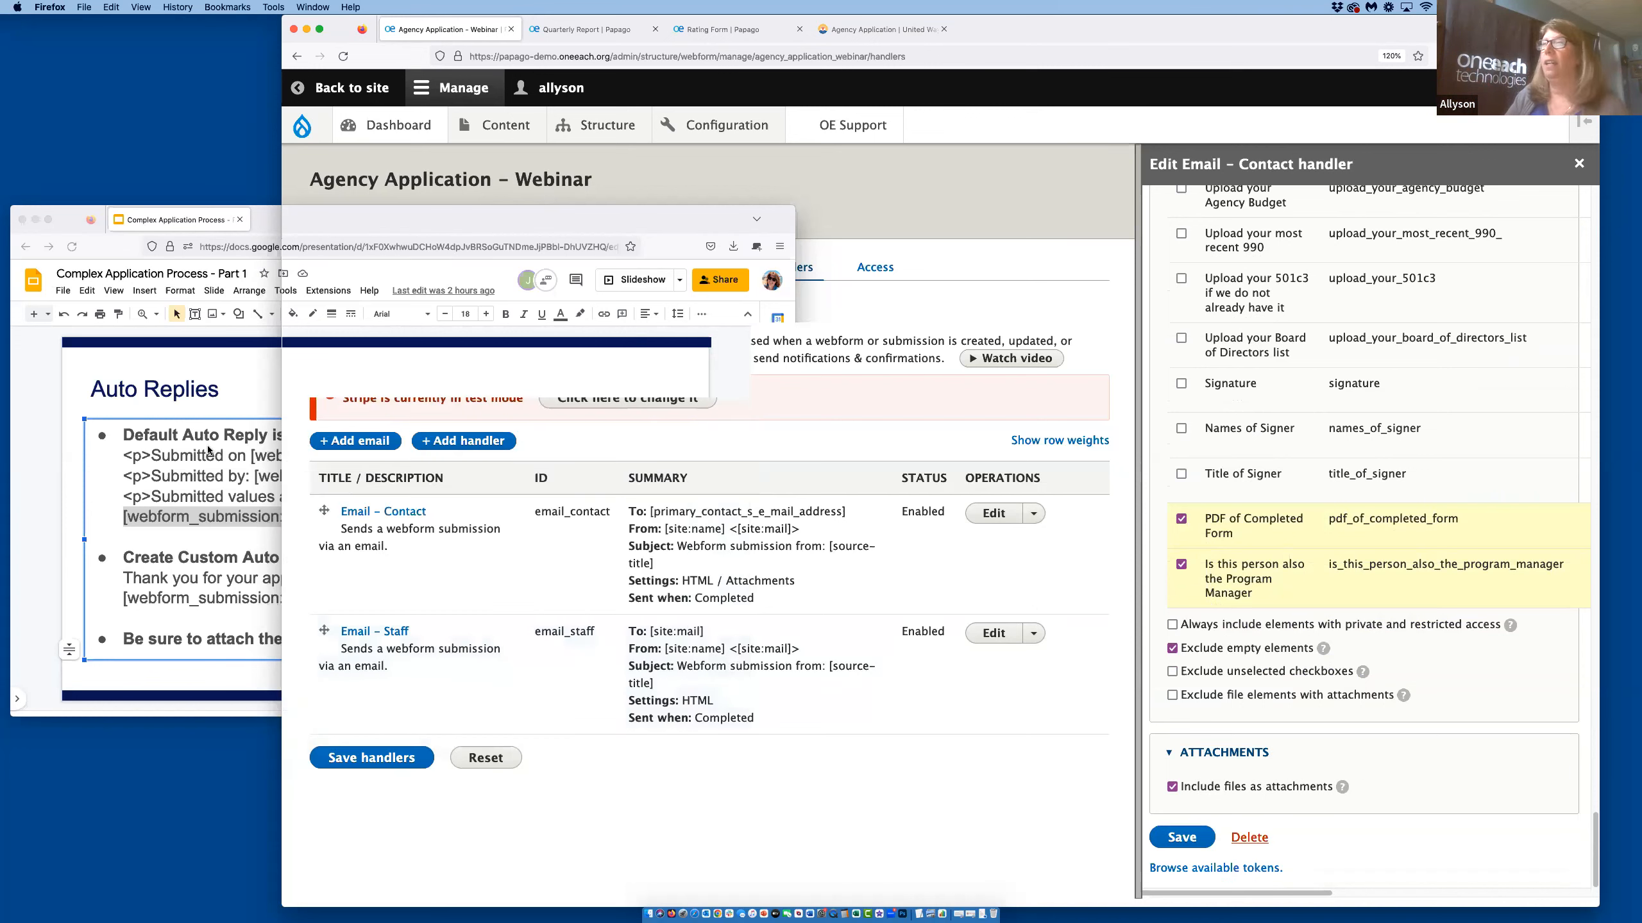
Switch to the Google Slides presentation, start the slideshow and advance to the Closing Details slide.
{"action": "left_click", "coordinate": [163, 393]}
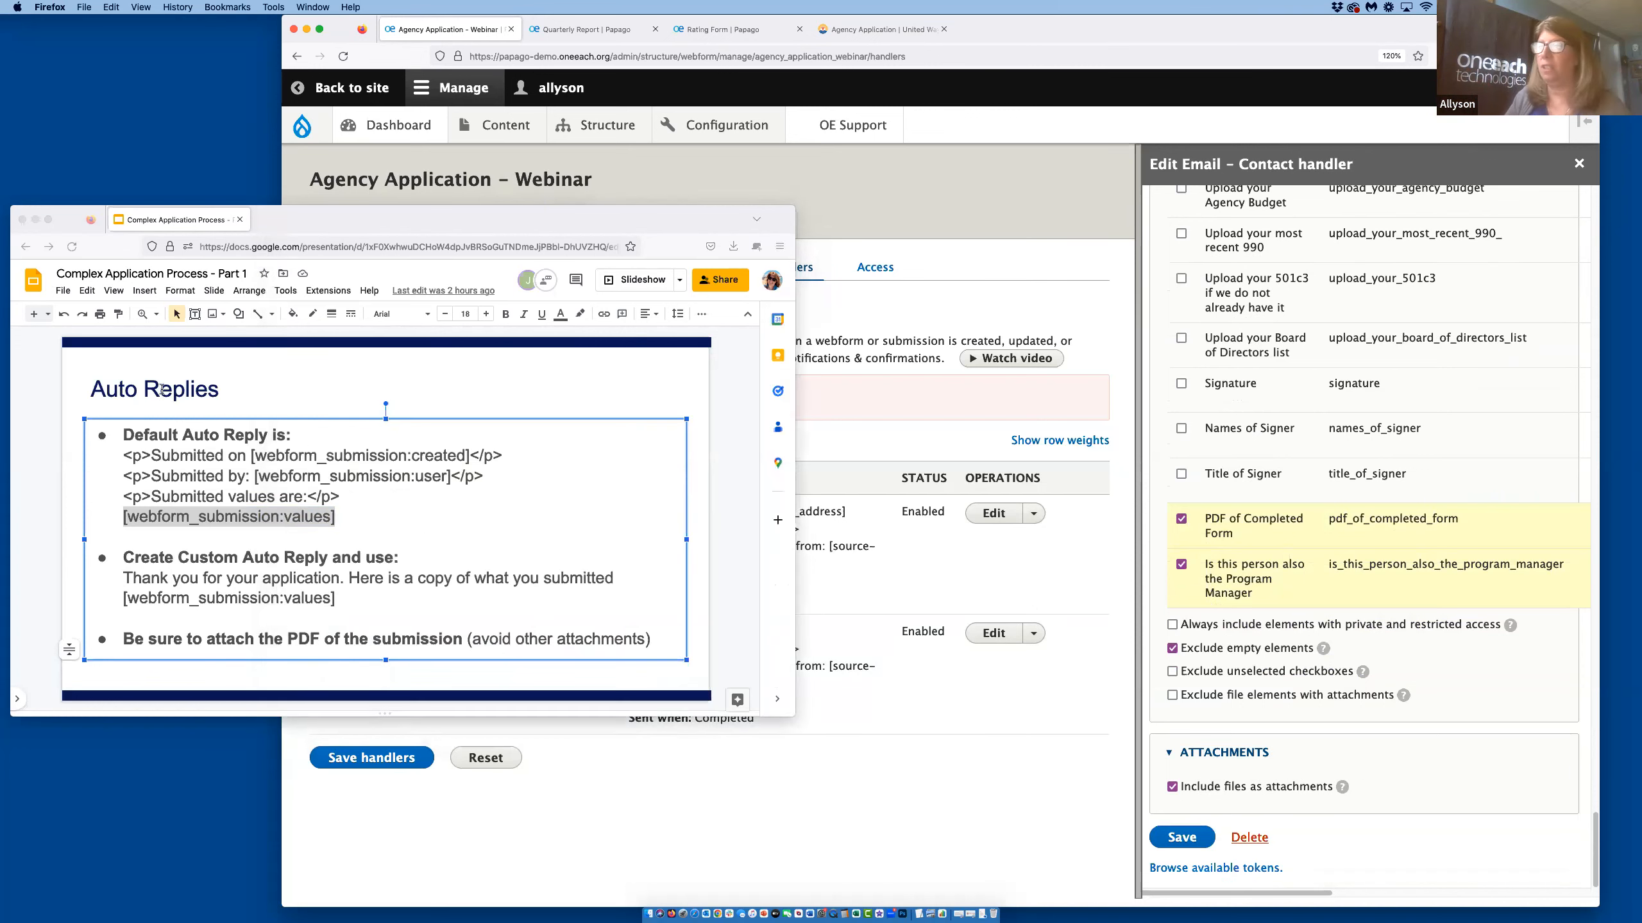
{"action": "left_click", "coordinate": [632, 284]}
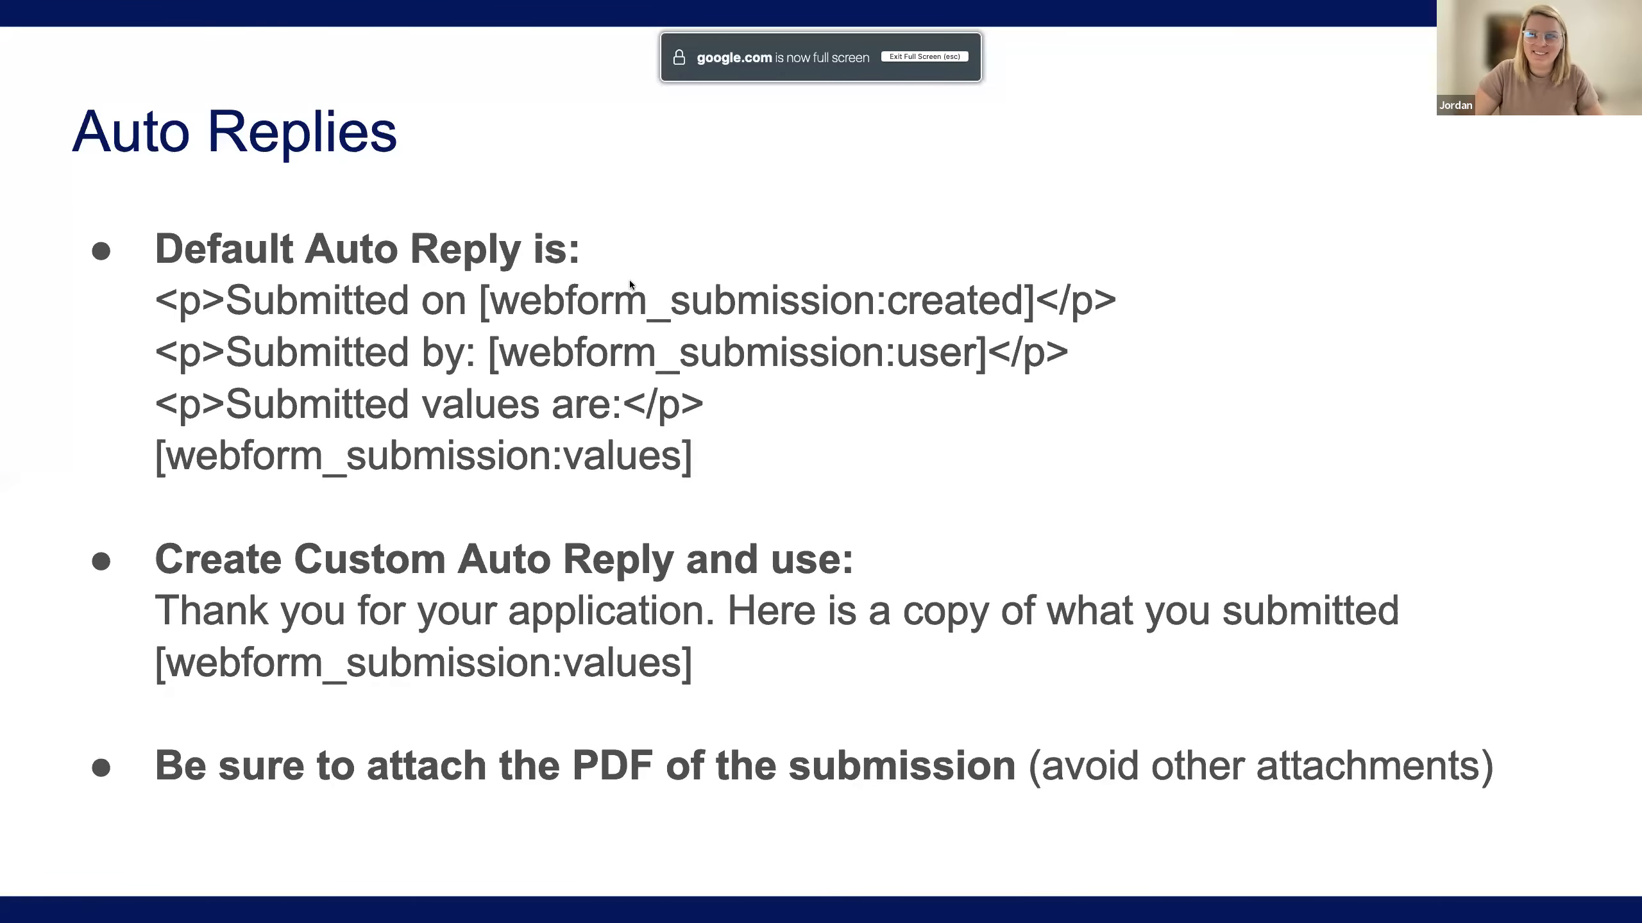
{"action": "key", "text": "Right"}
{"action": "key", "text": "Right"}
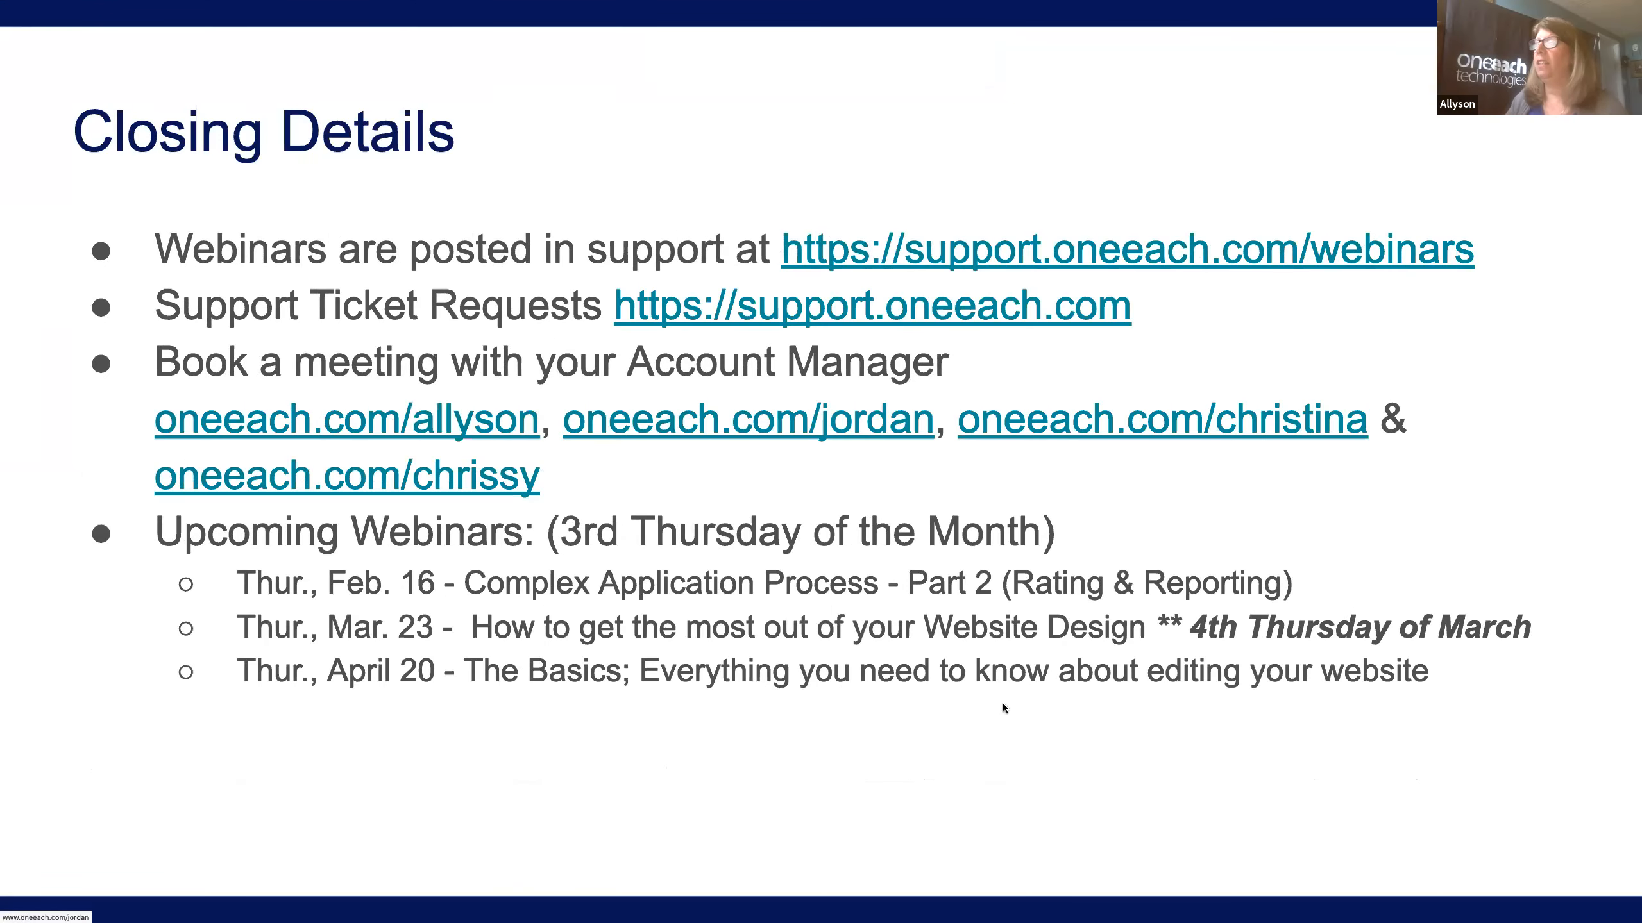